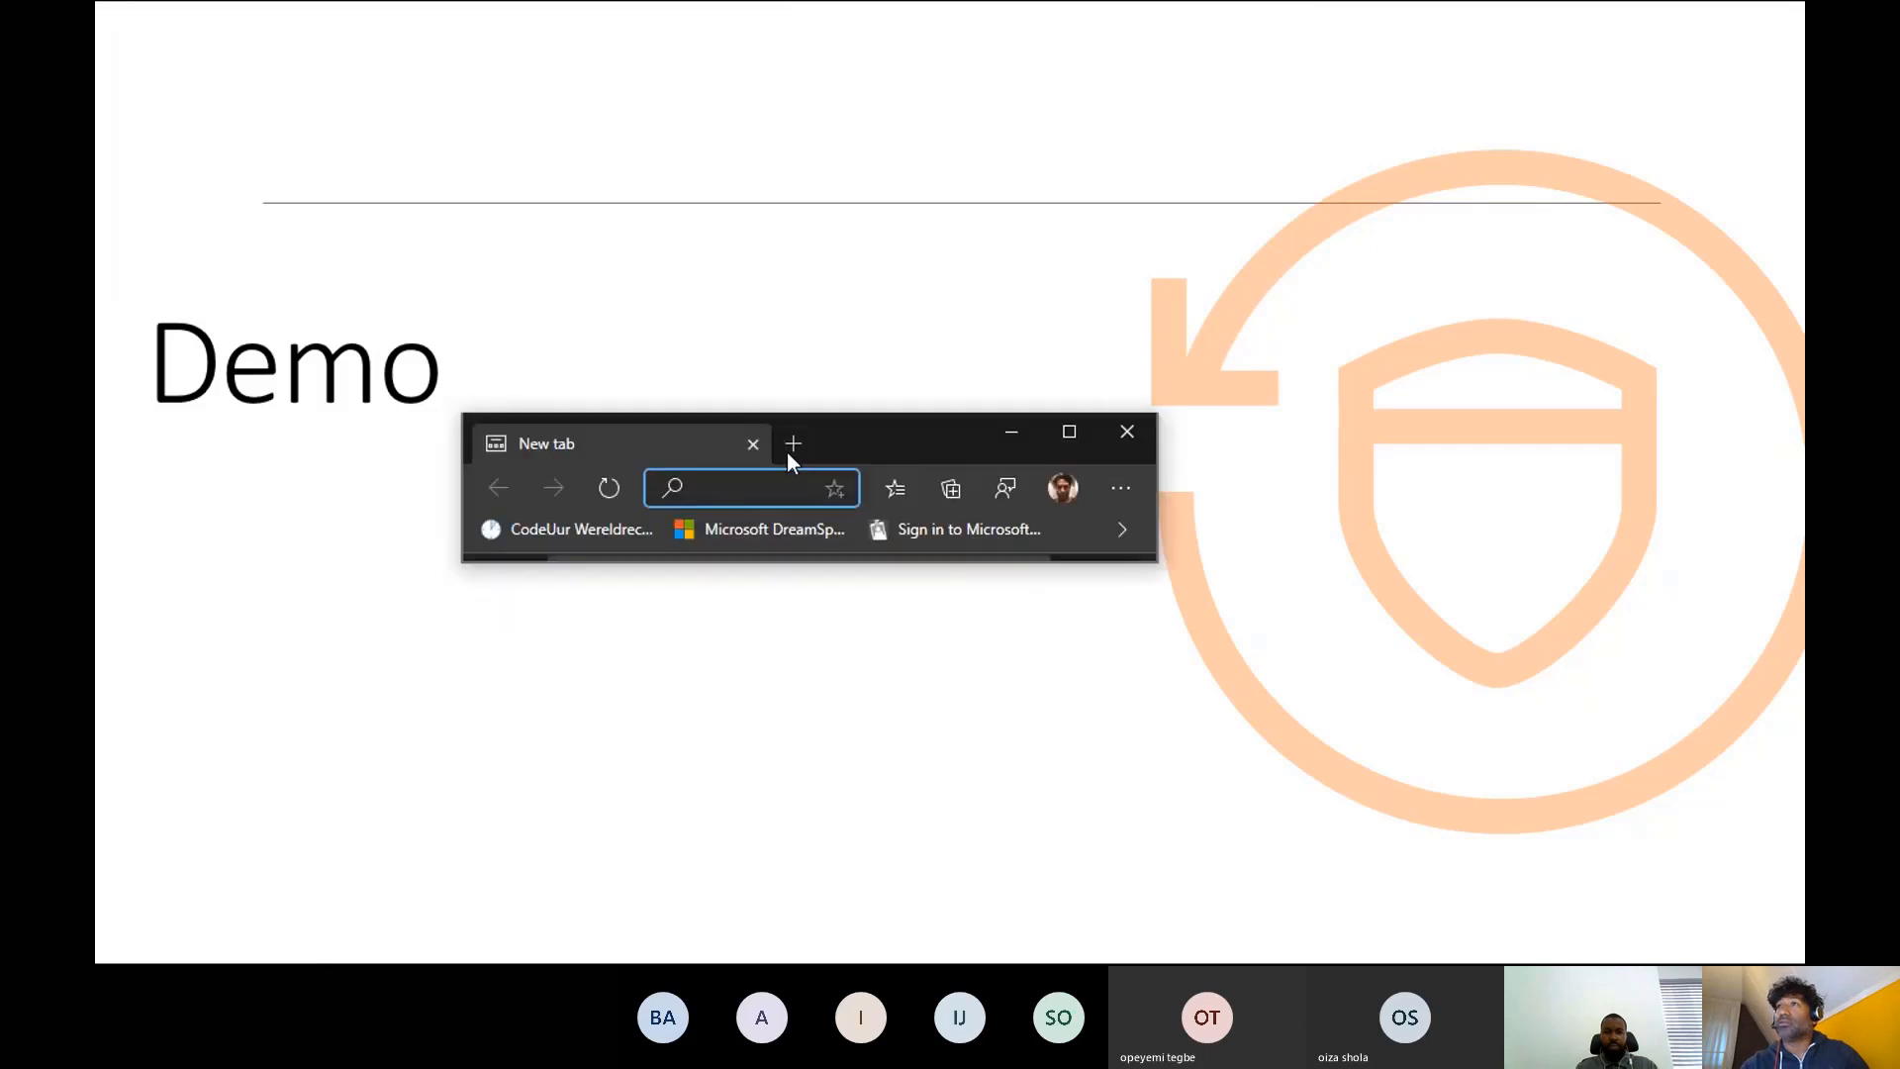
# - Maximize the browser window and open the Azure portal at portal.azure.com
pyautogui.click(1069, 430)
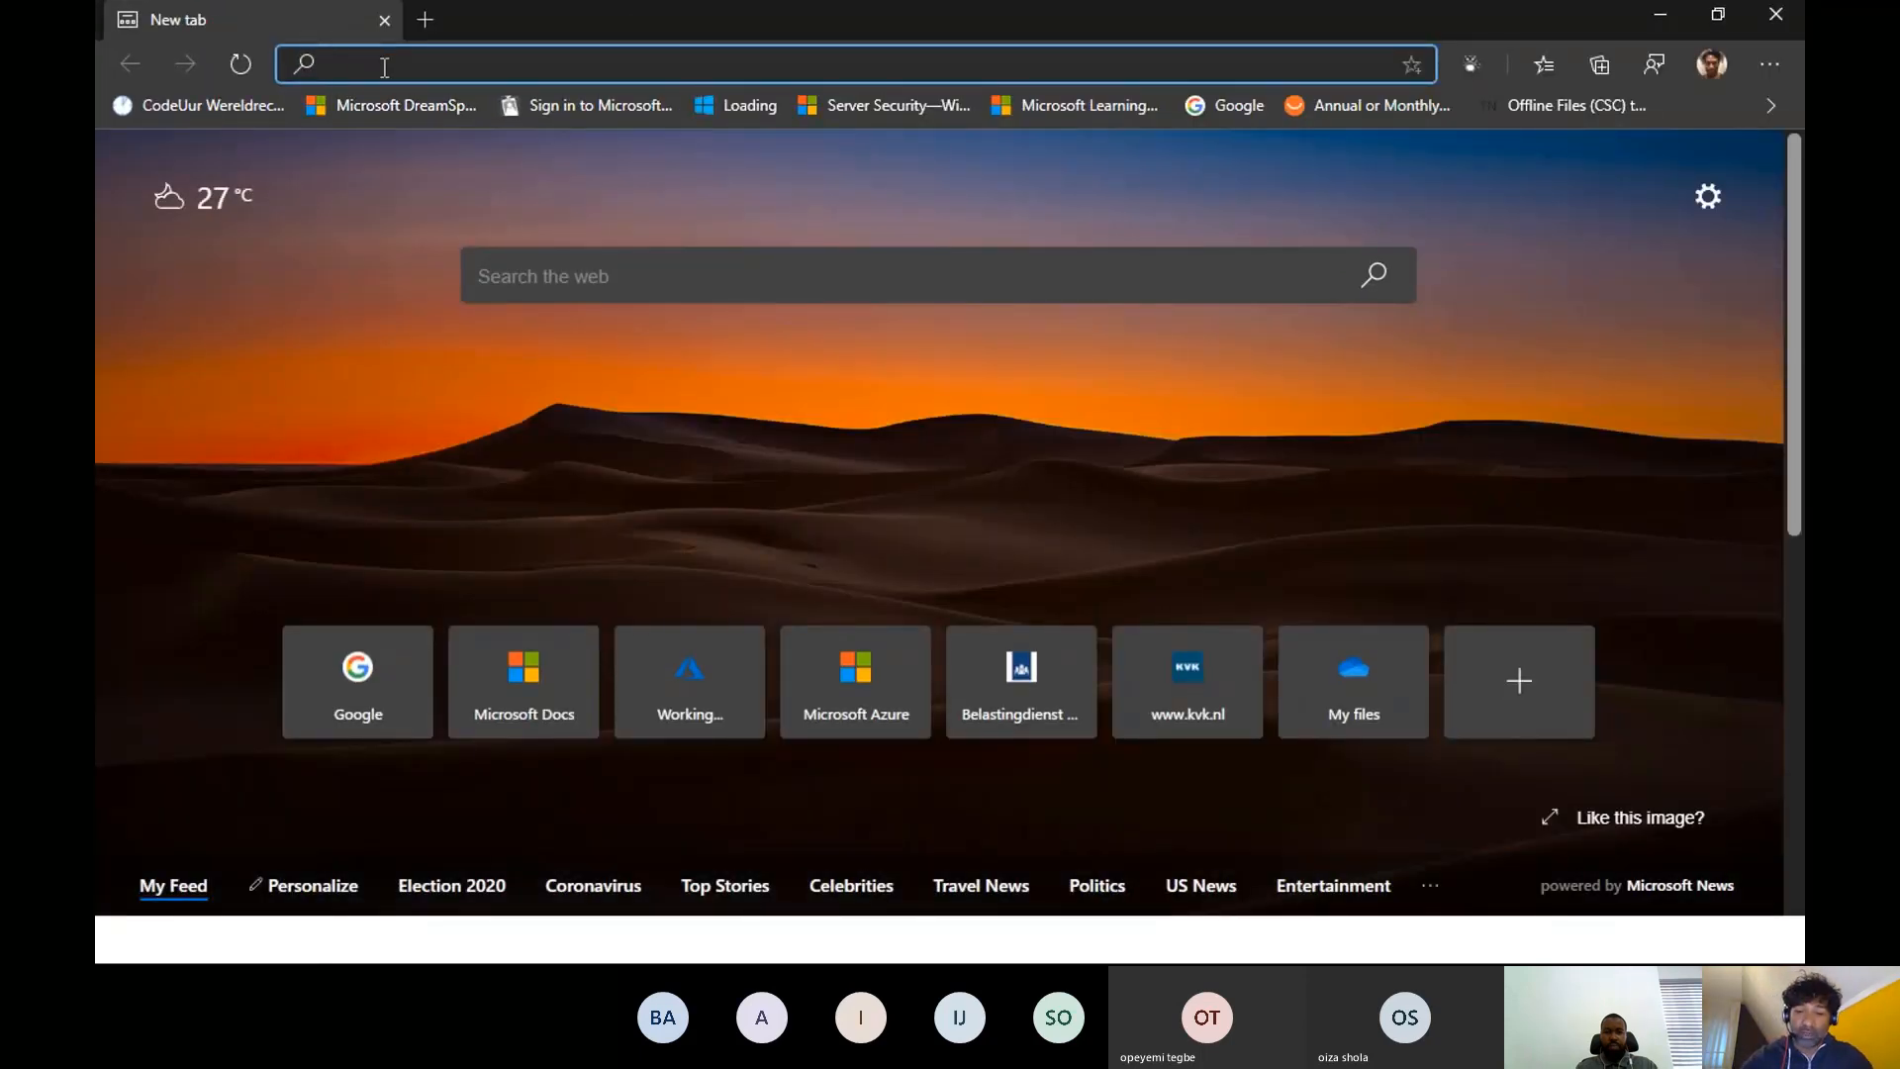
pyautogui.write('portal.azure.com')
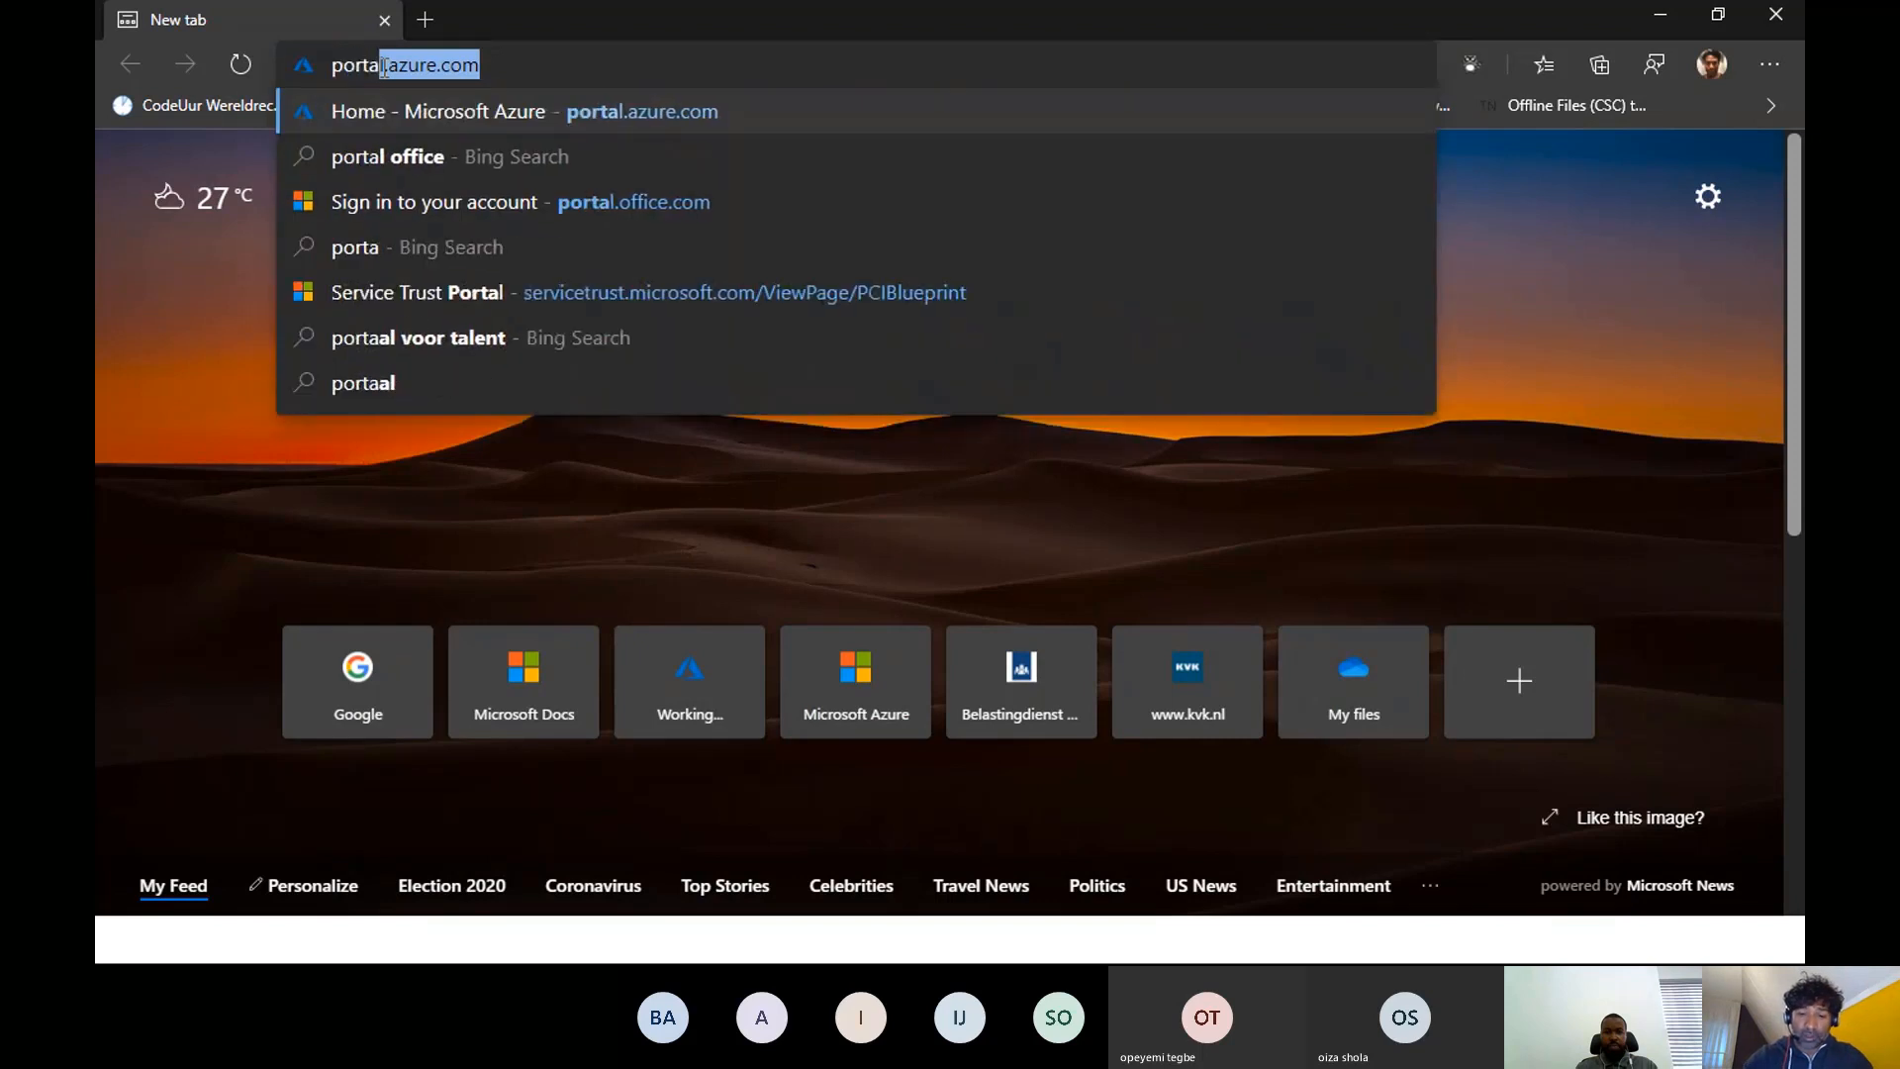
pyautogui.press('Return')
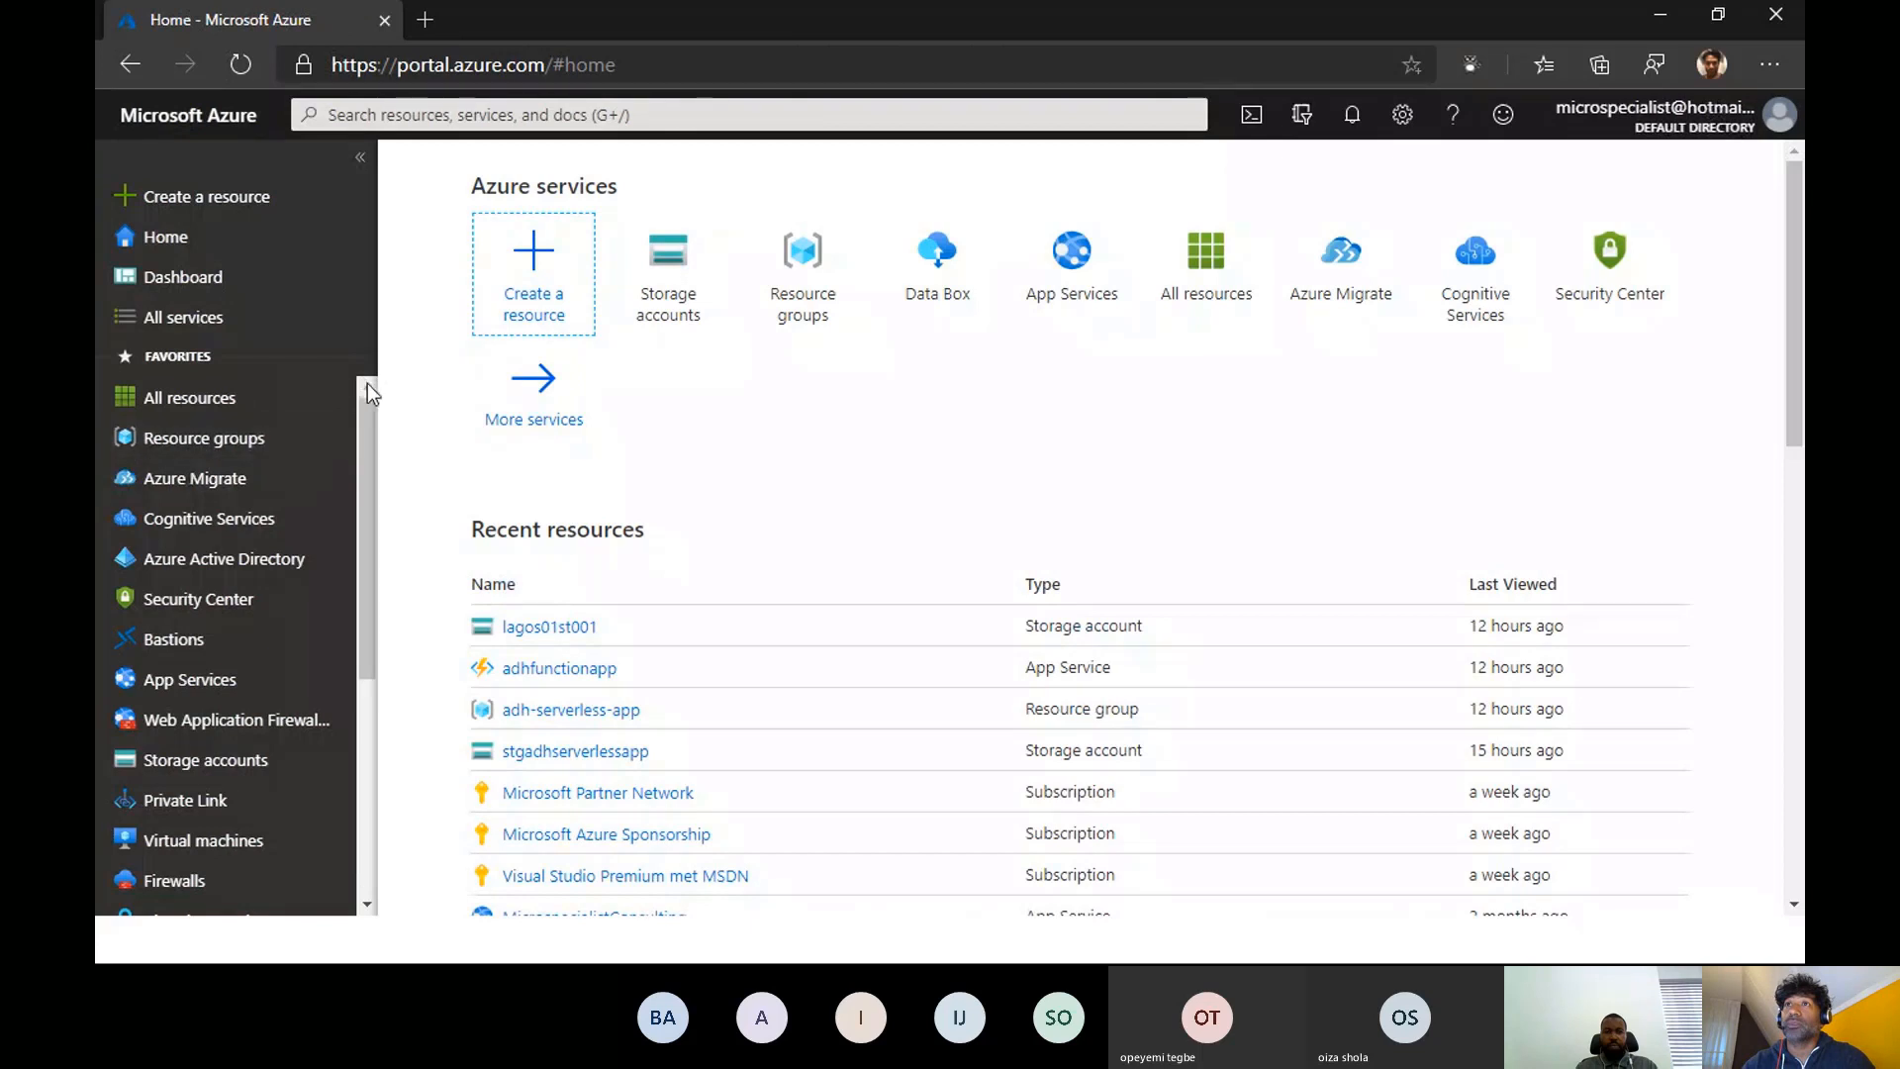
# - Open the lagos01st001 storage account from the storage accounts list and review its overview and storage services
pyautogui.scroll(-2, 268, 701)
pyautogui.scroll(-1, 267, 701)
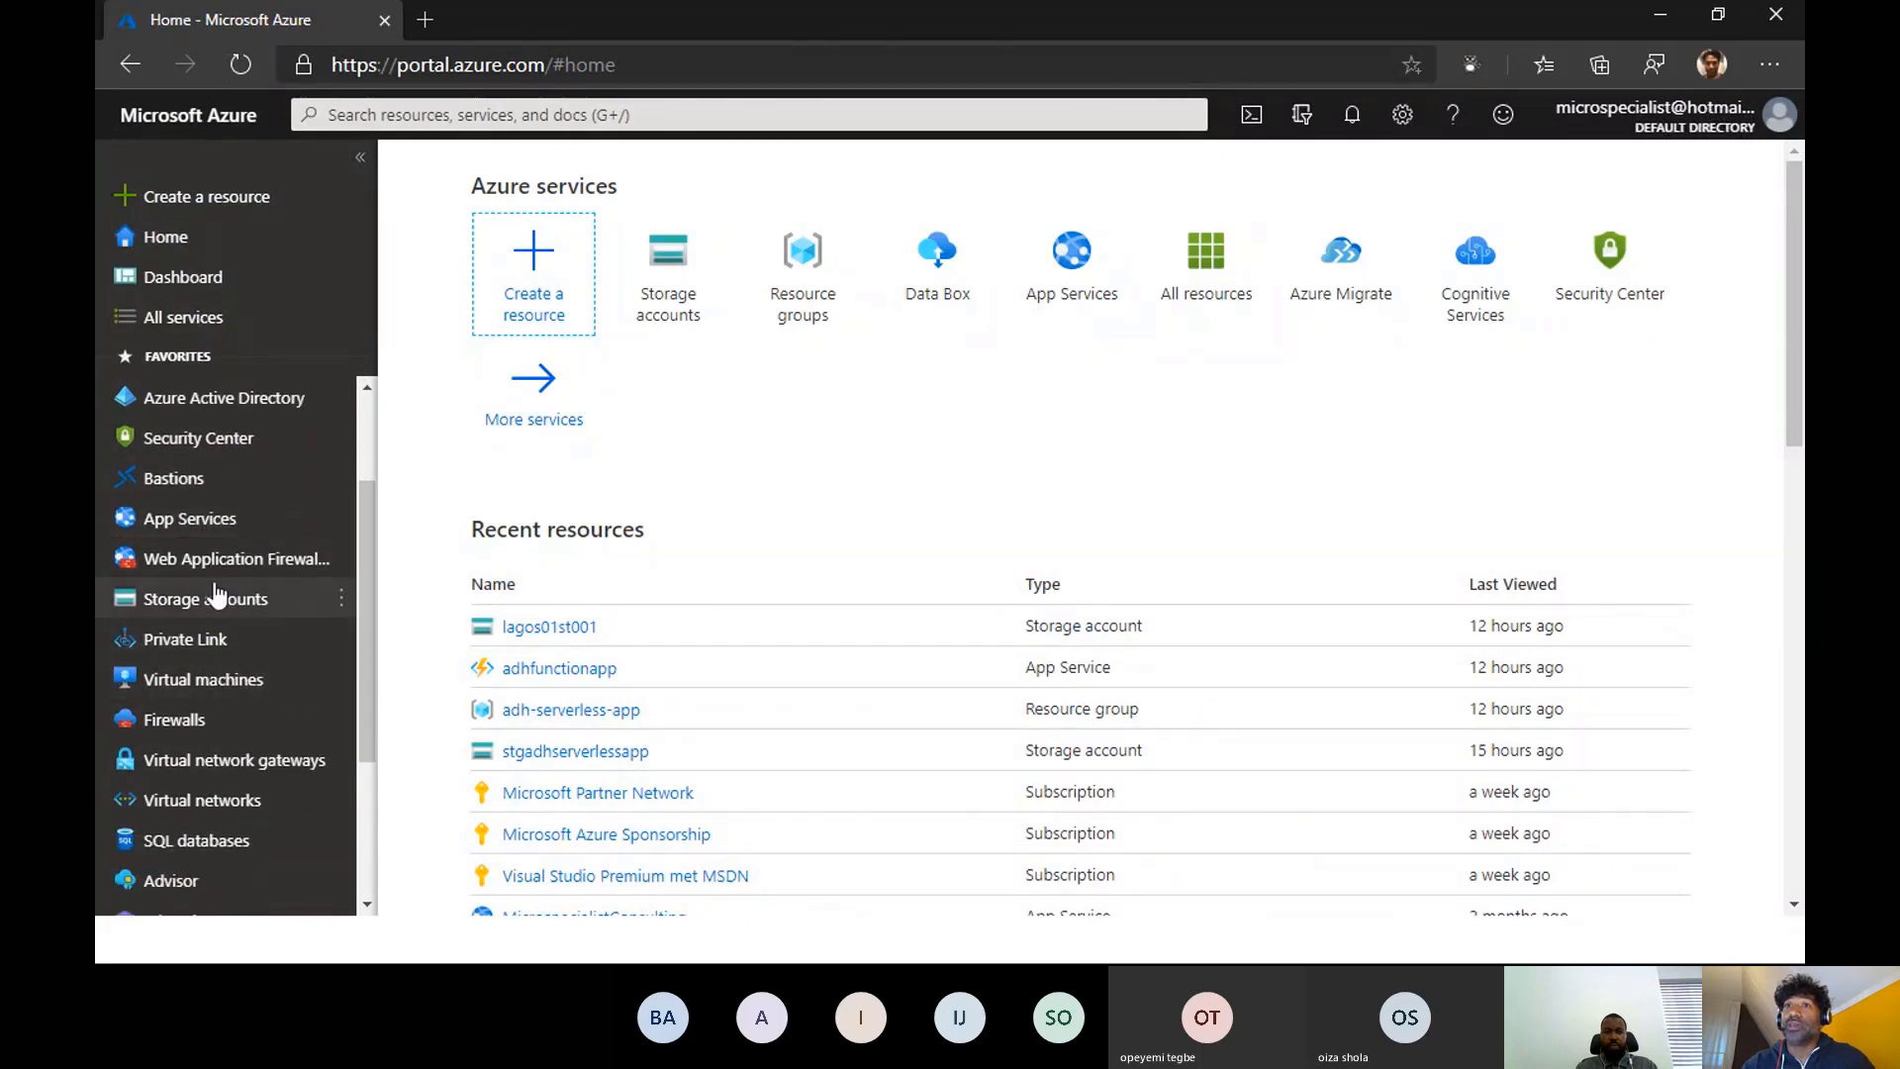
pyautogui.click(248, 601)
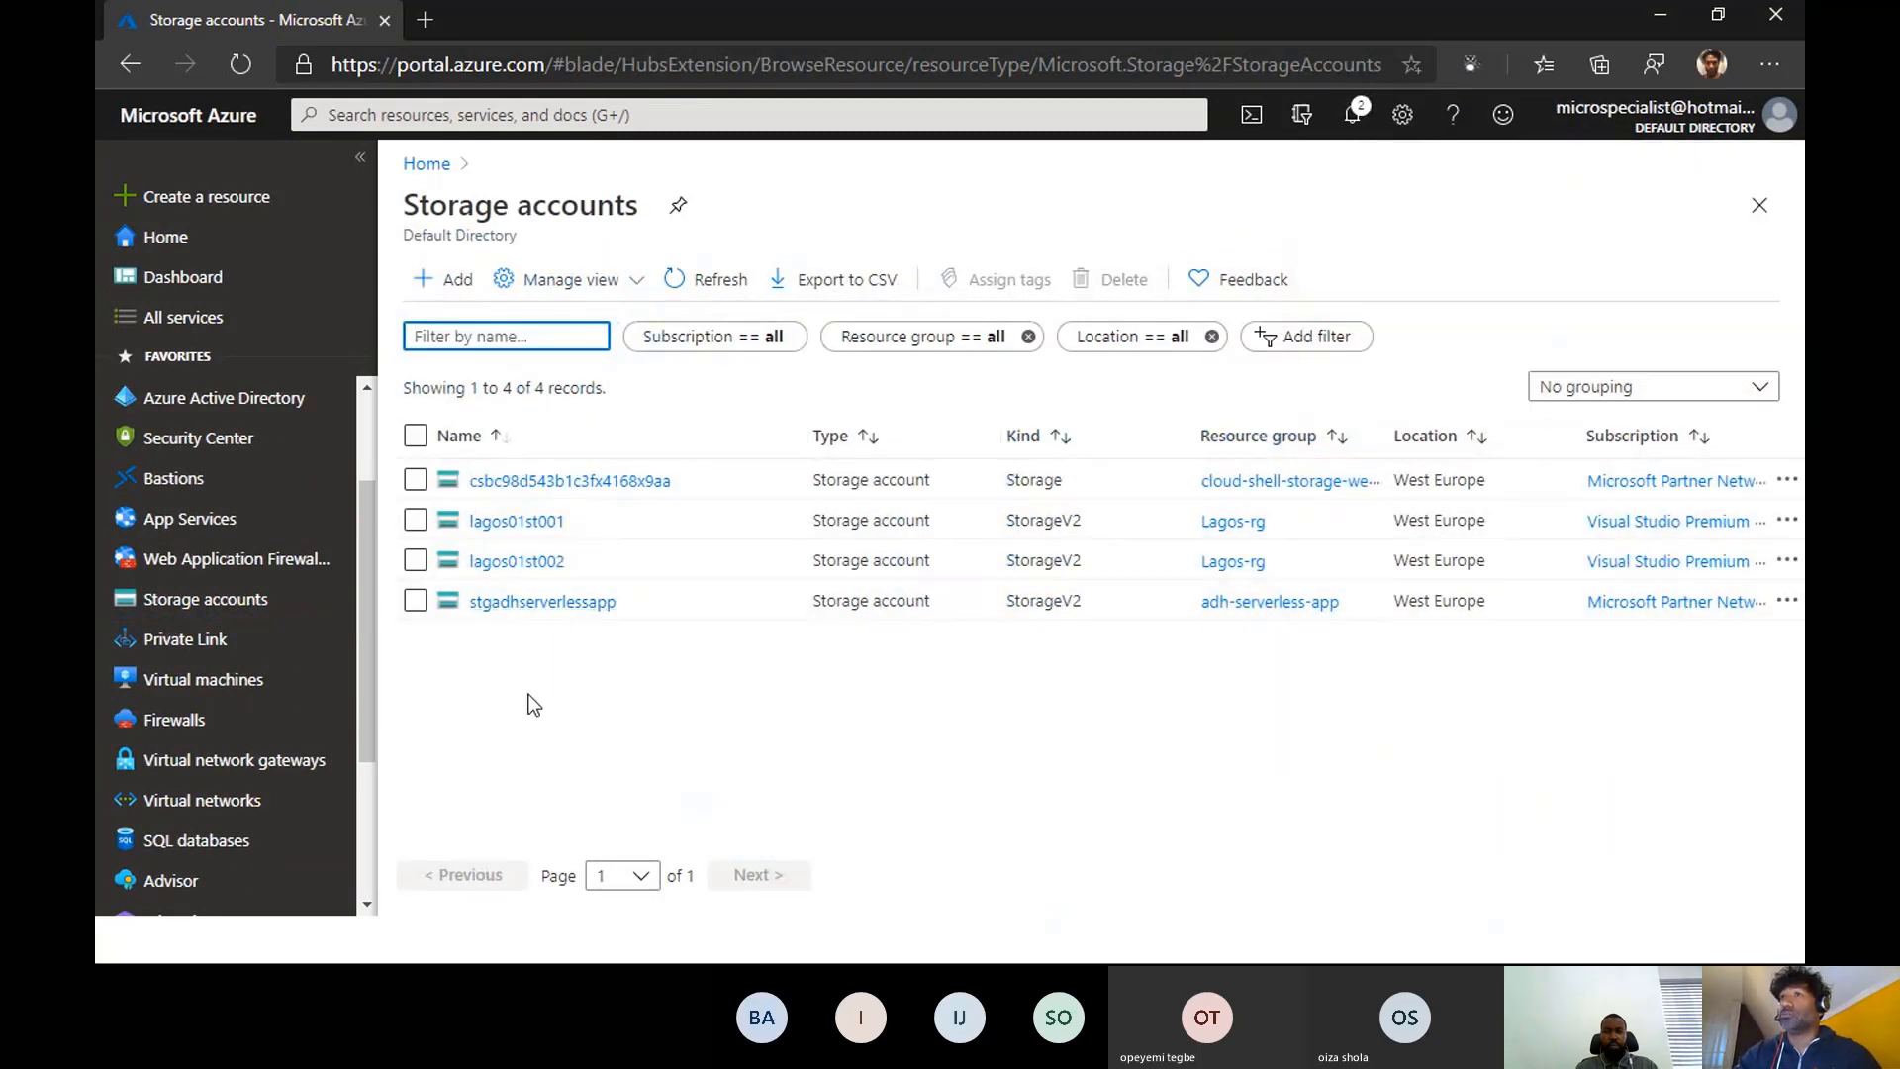
pyautogui.click(519, 522)
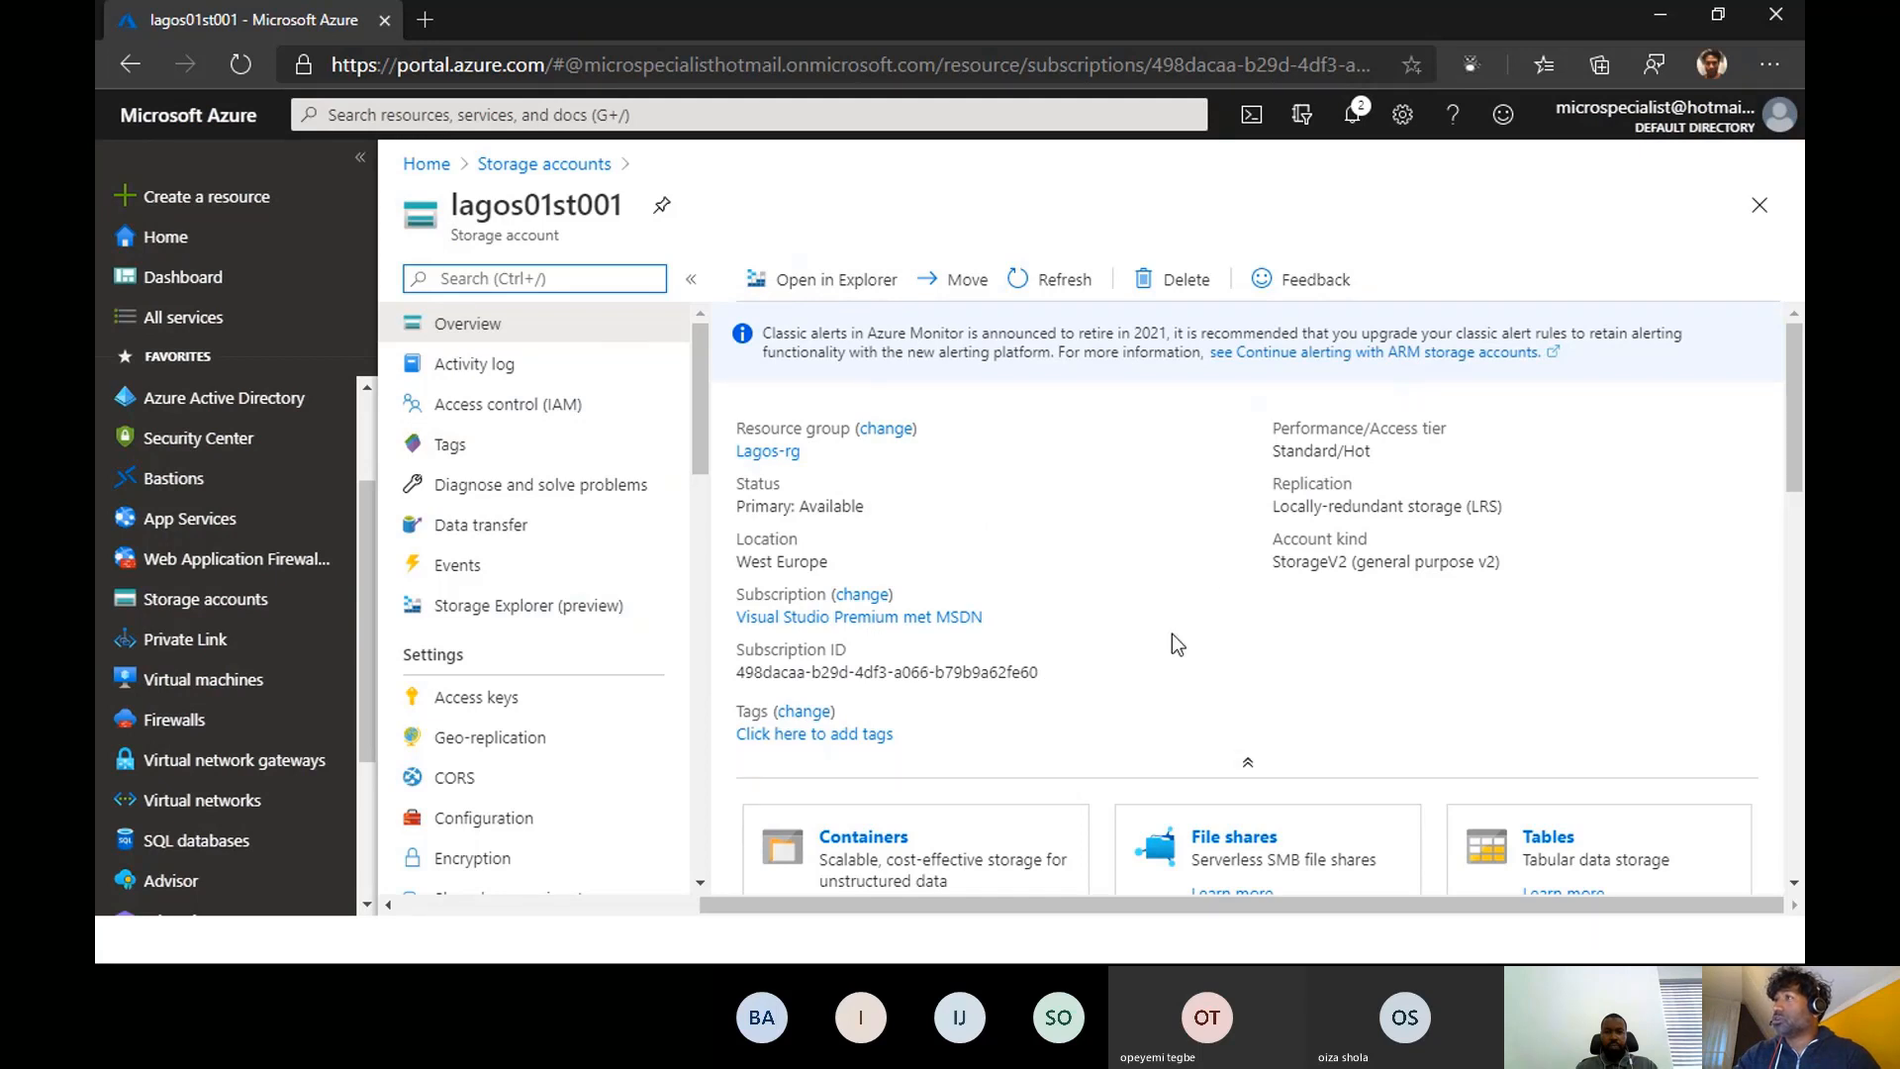
pyautogui.scroll(-1, 1091, 532)
pyautogui.scroll(-2, 1091, 531)
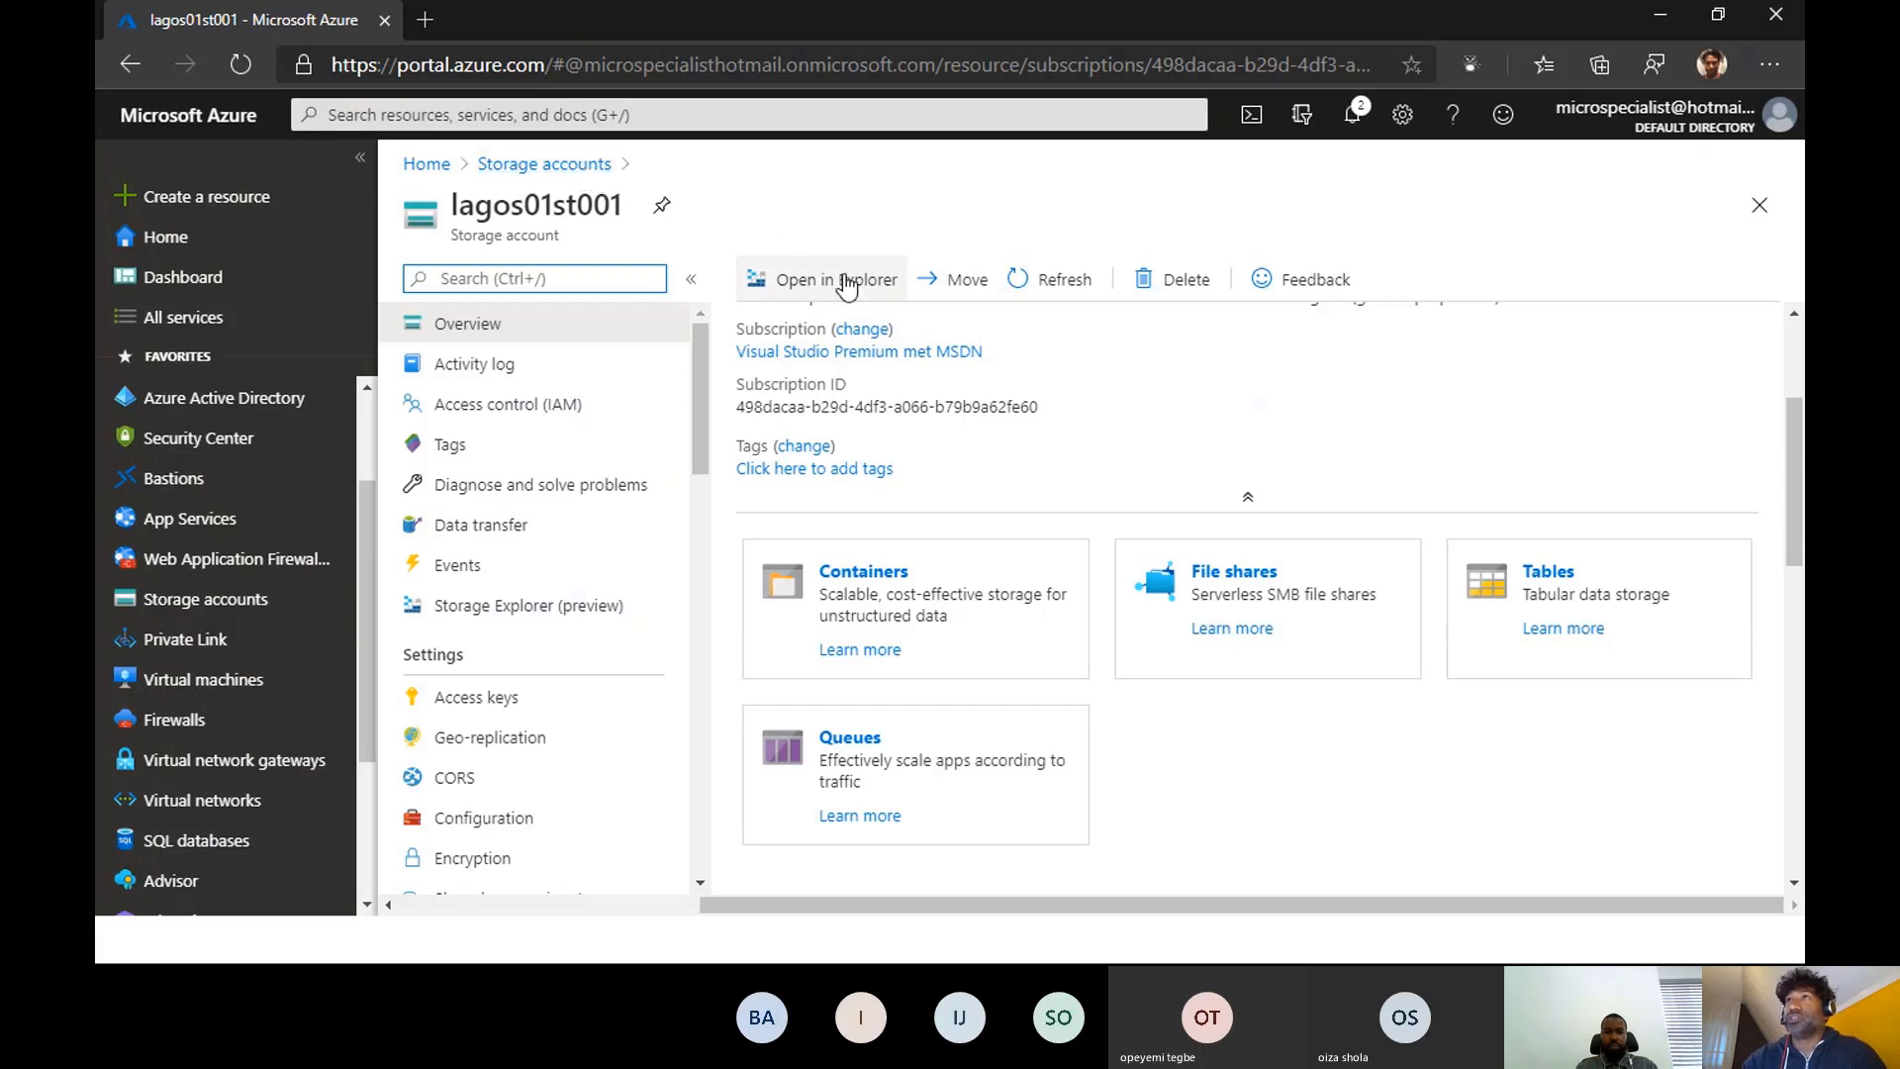
pyautogui.scroll(2, 836, 329)
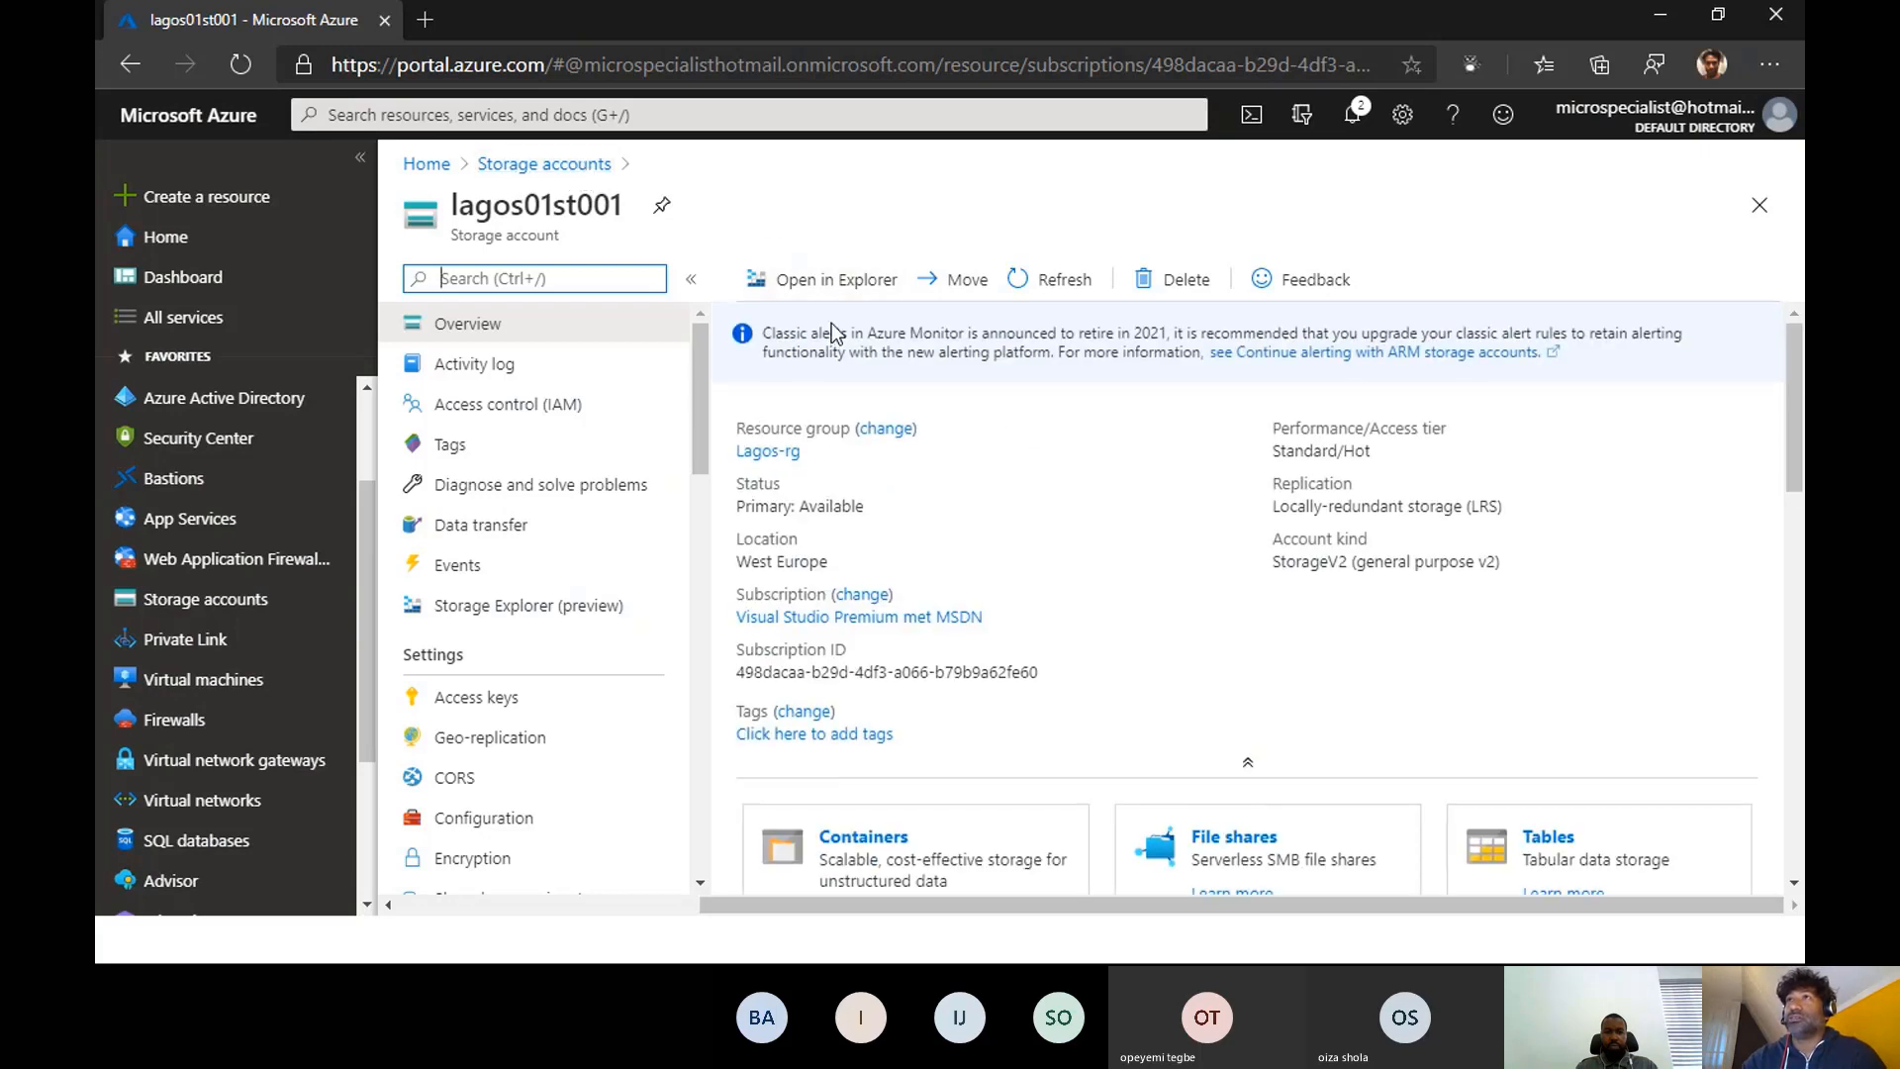
# - Start creating a new storage account from the storage accounts list and assign it to the Lagos-rg resource group
pyautogui.click(173, 601)
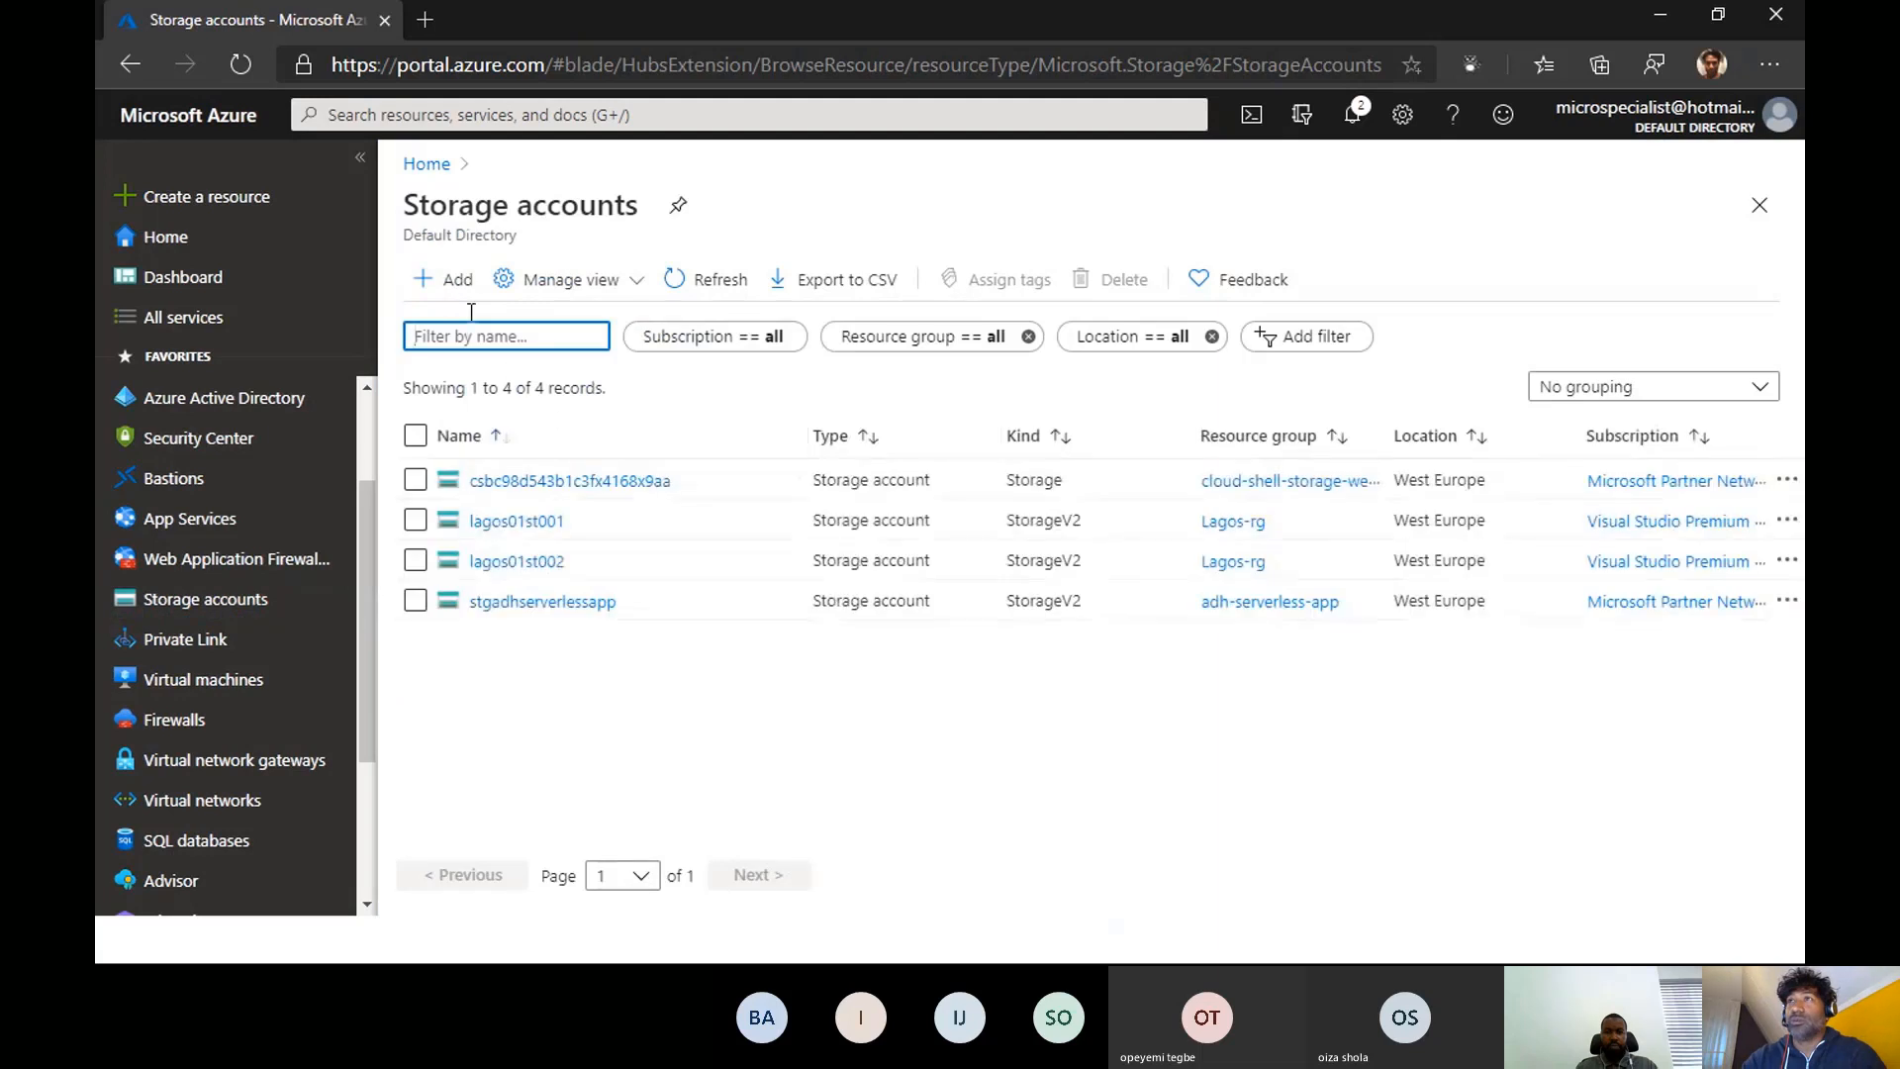
pyautogui.click(446, 281)
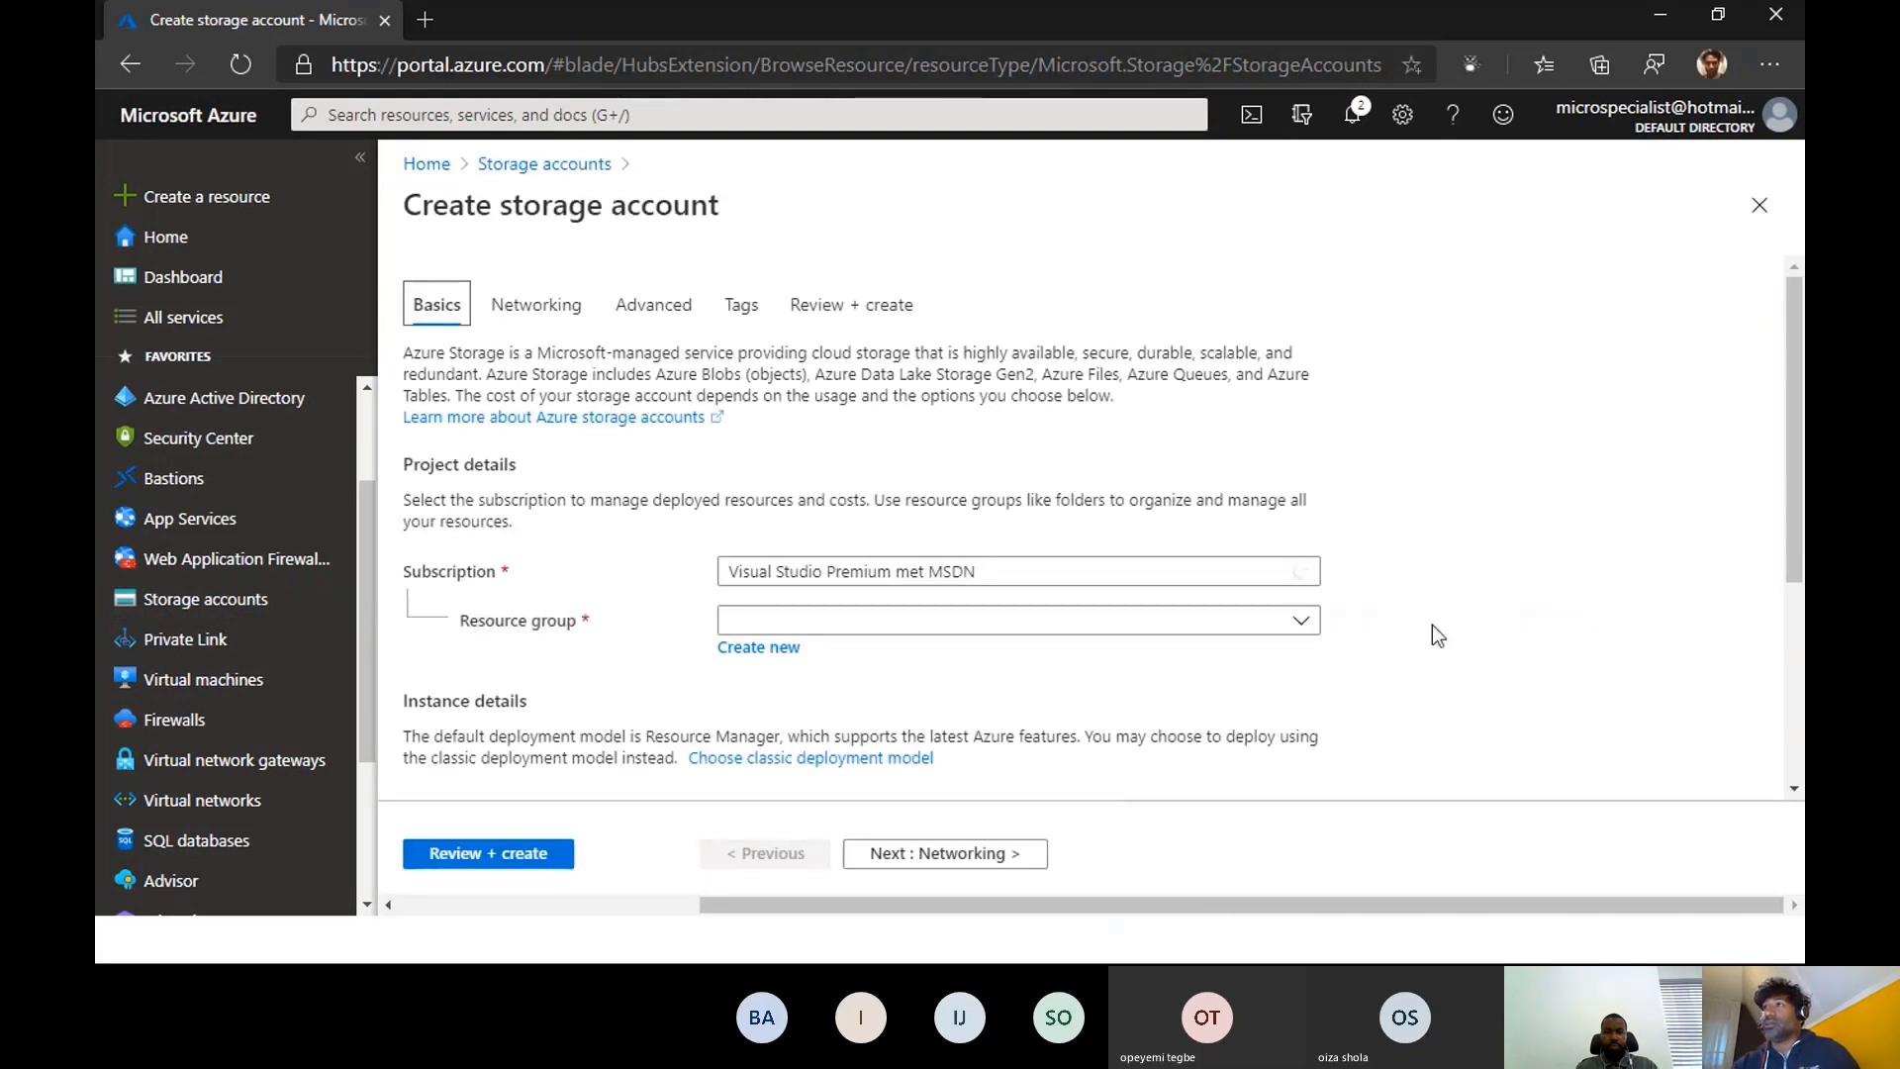
pyautogui.scroll(-2, 1385, 631)
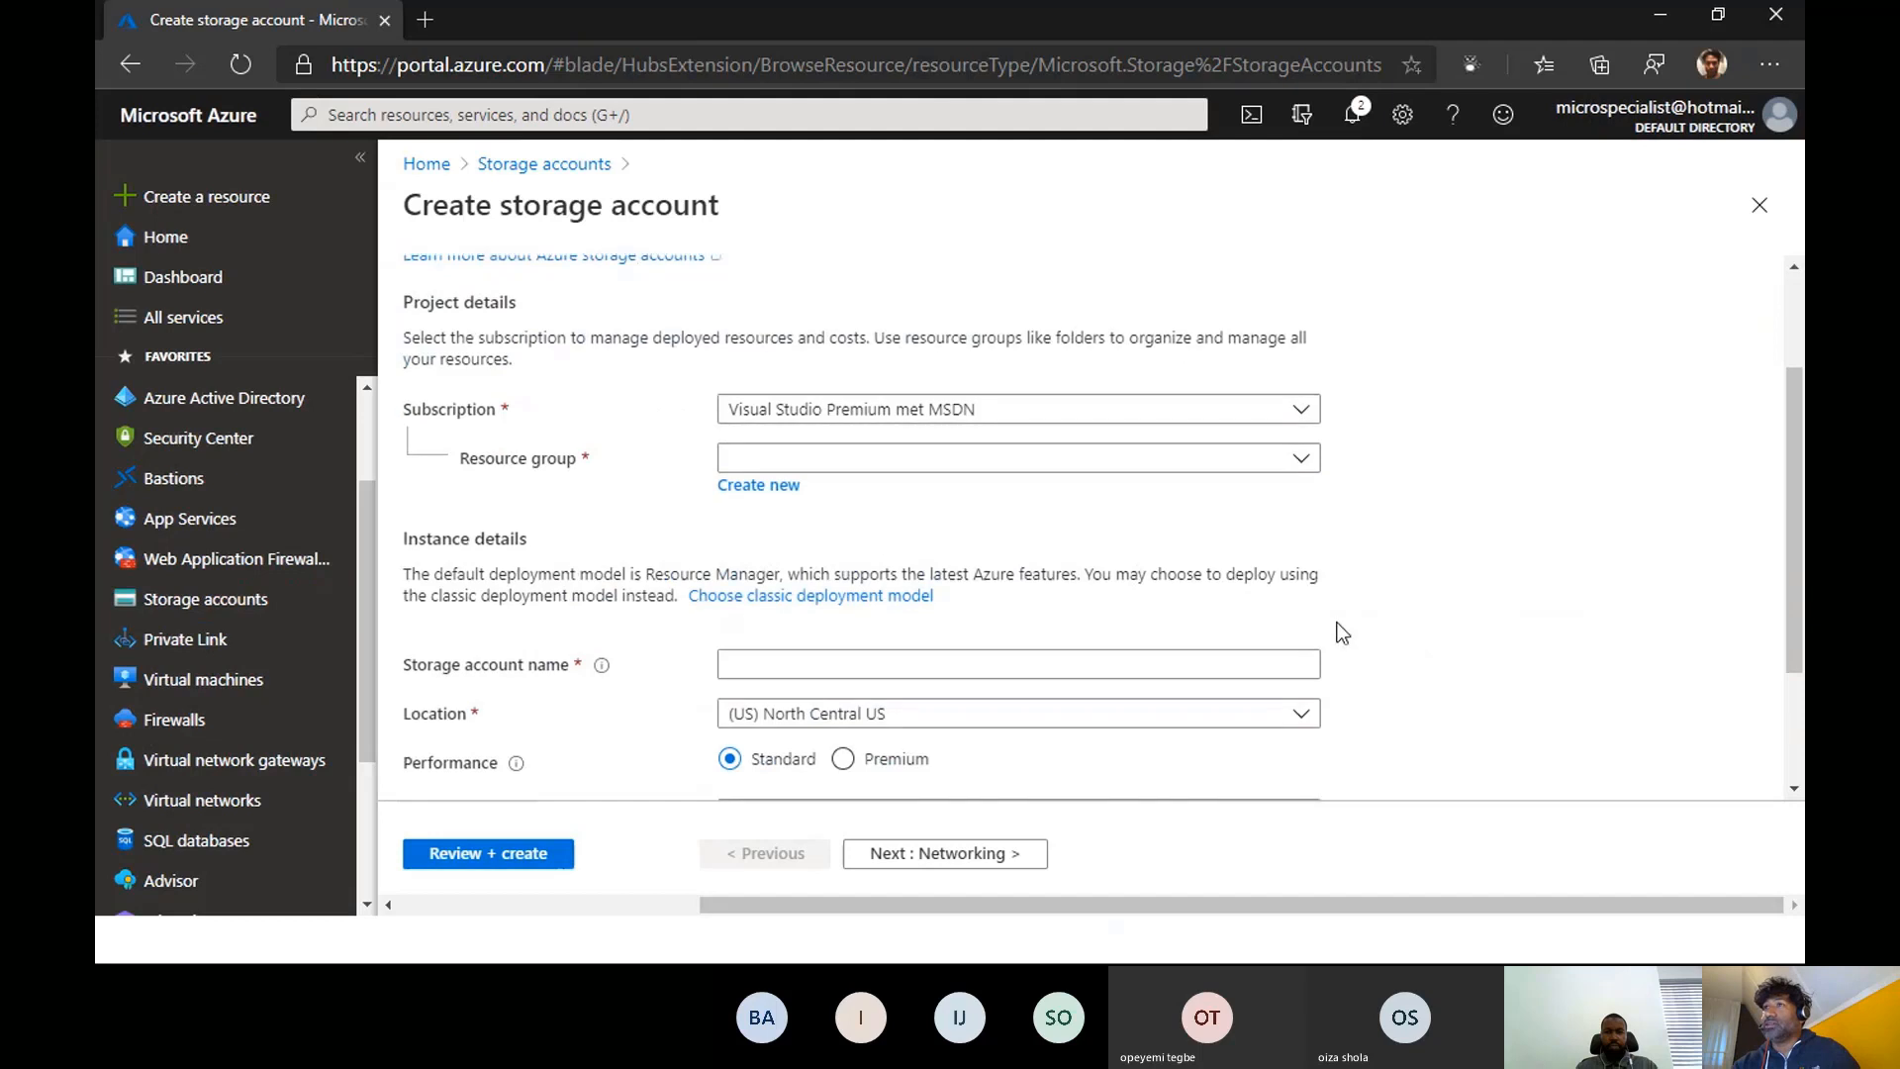
pyautogui.click(1101, 469)
pyautogui.click(808, 673)
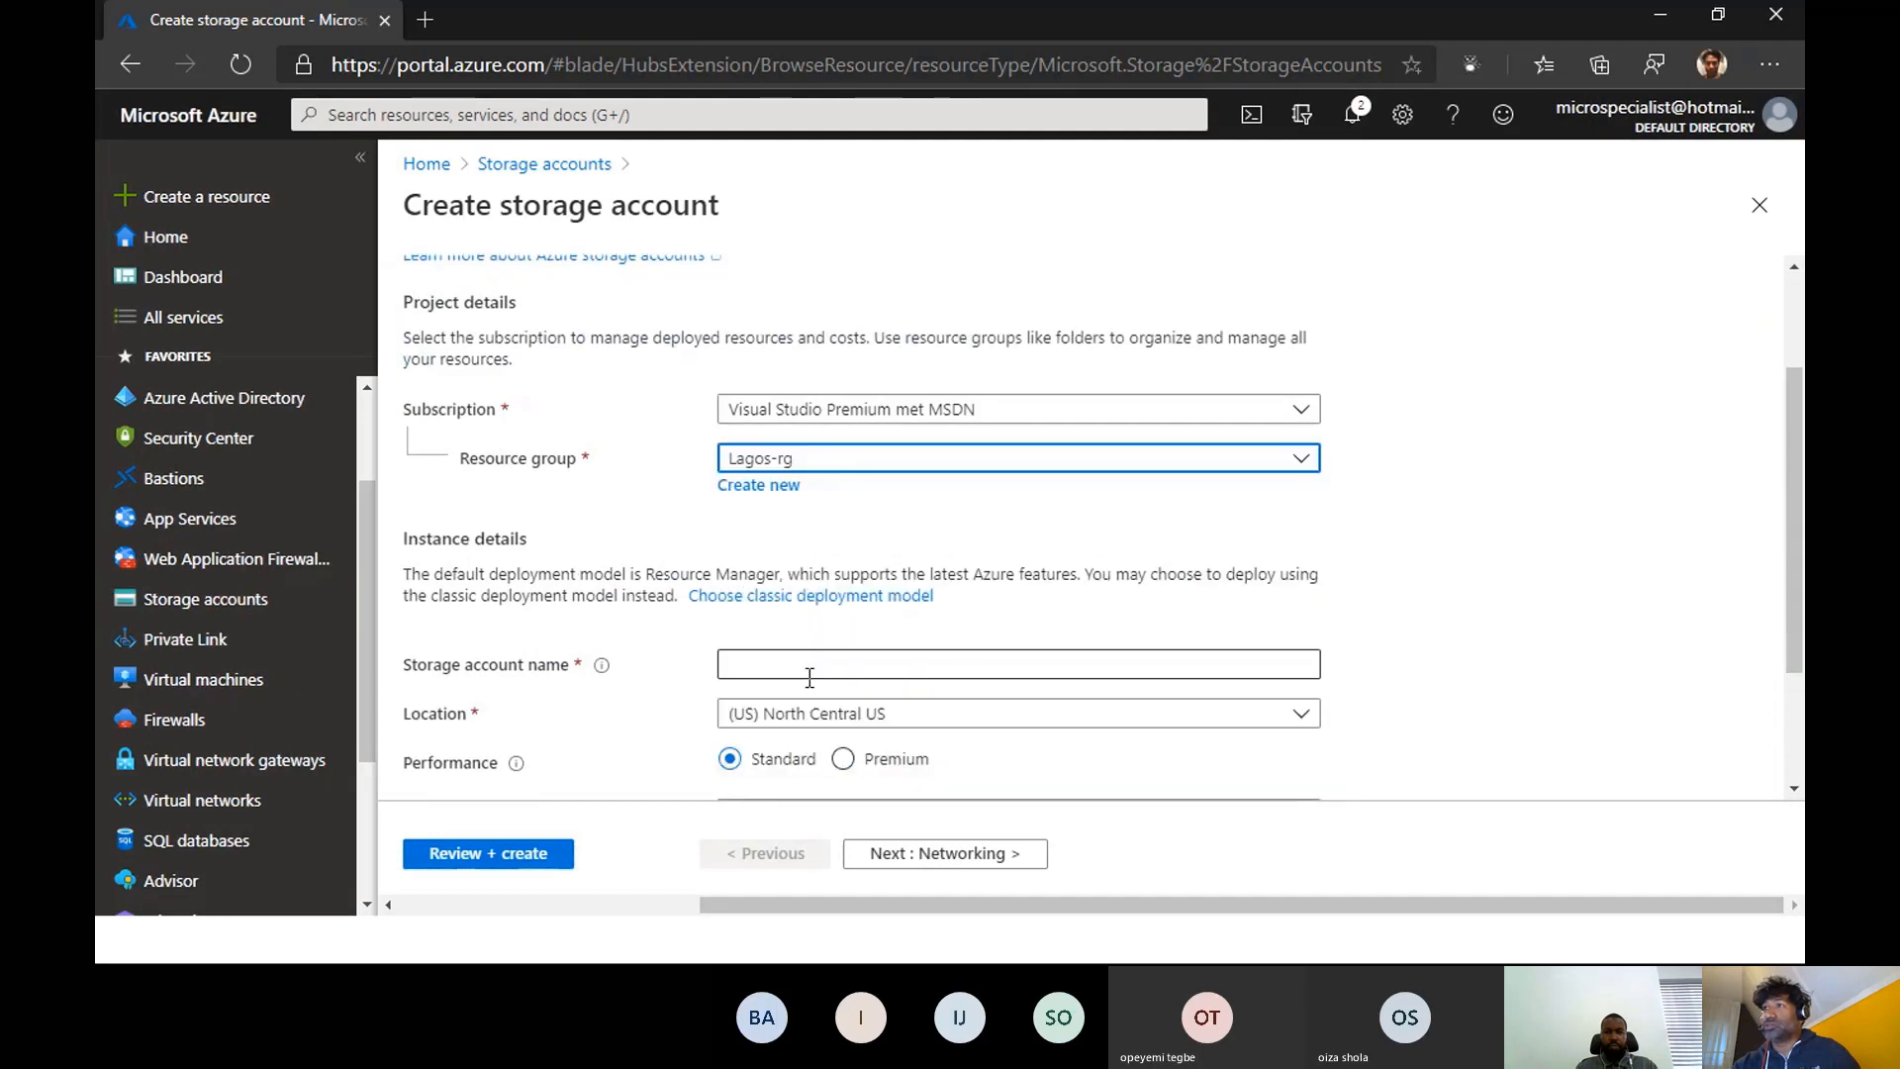
# - Name the new storage account lasustazweb001
pyautogui.click(781, 662)
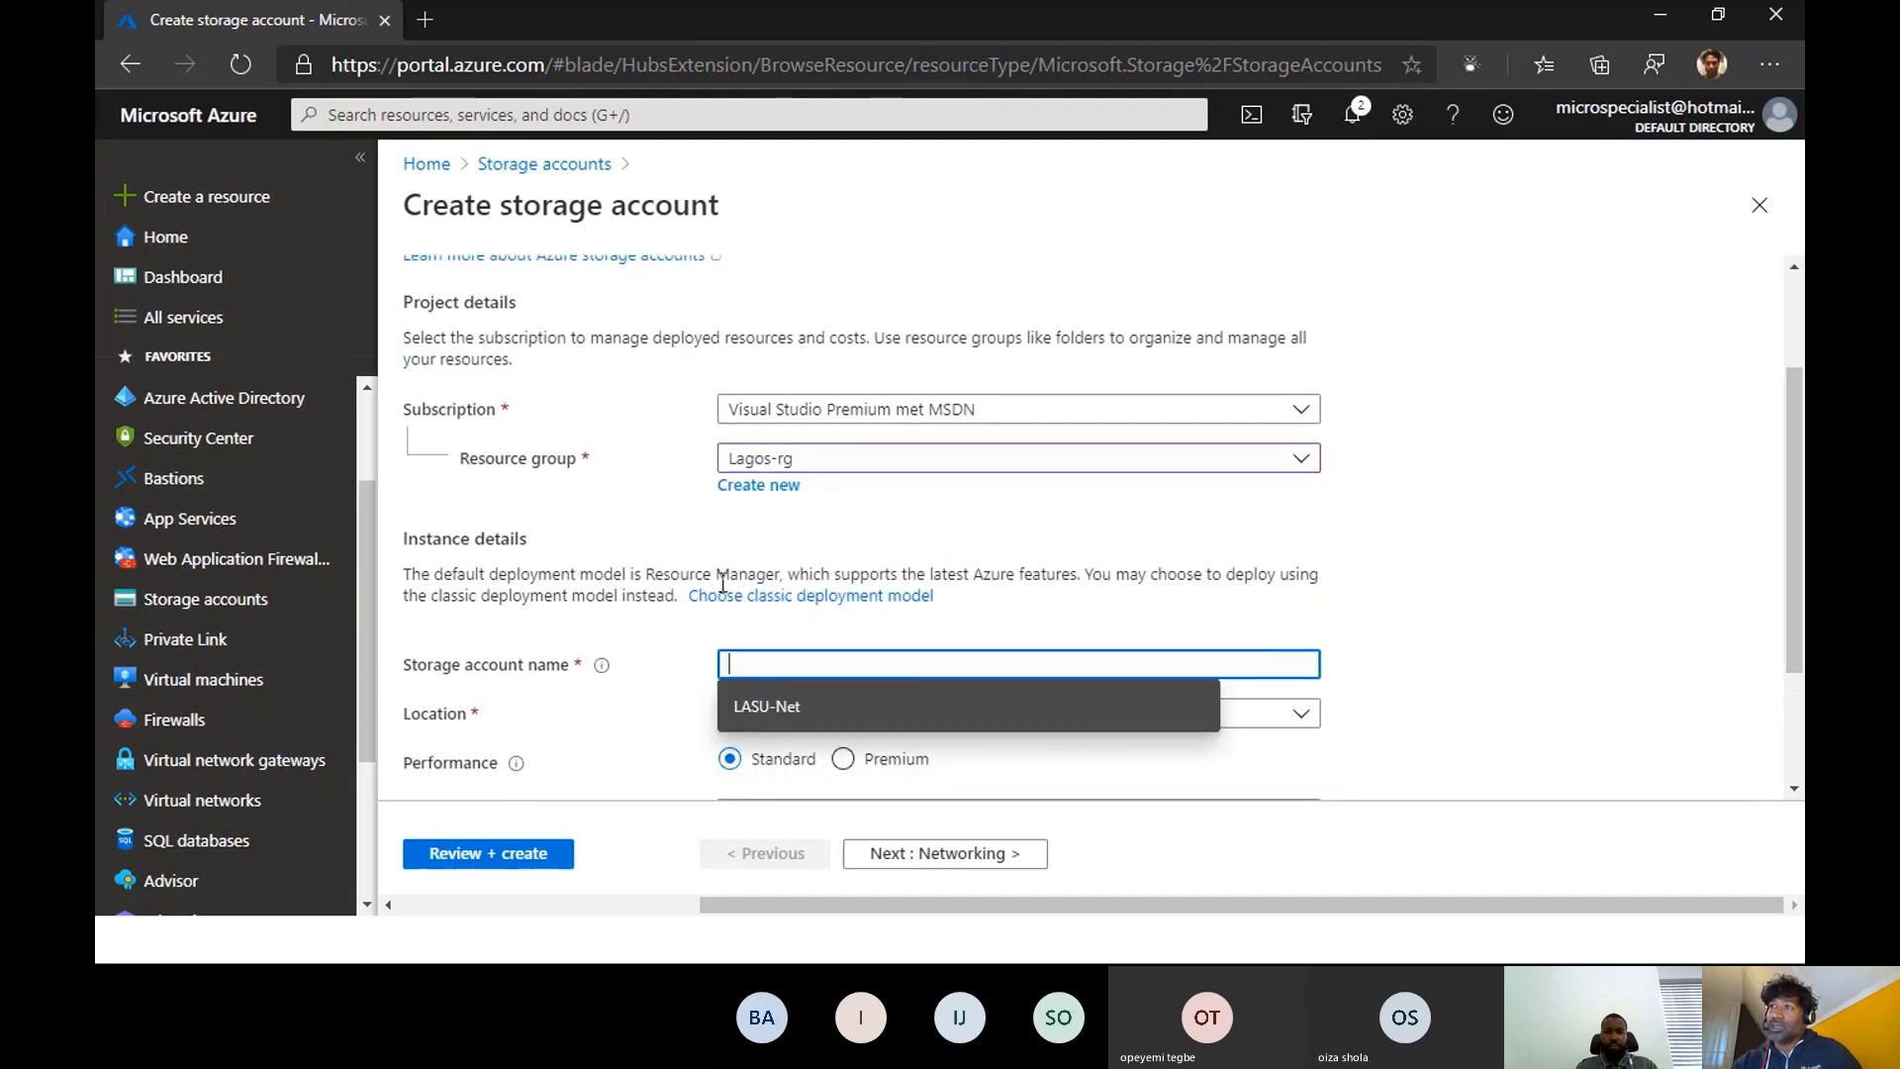
pyautogui.moveTo(608, 673)
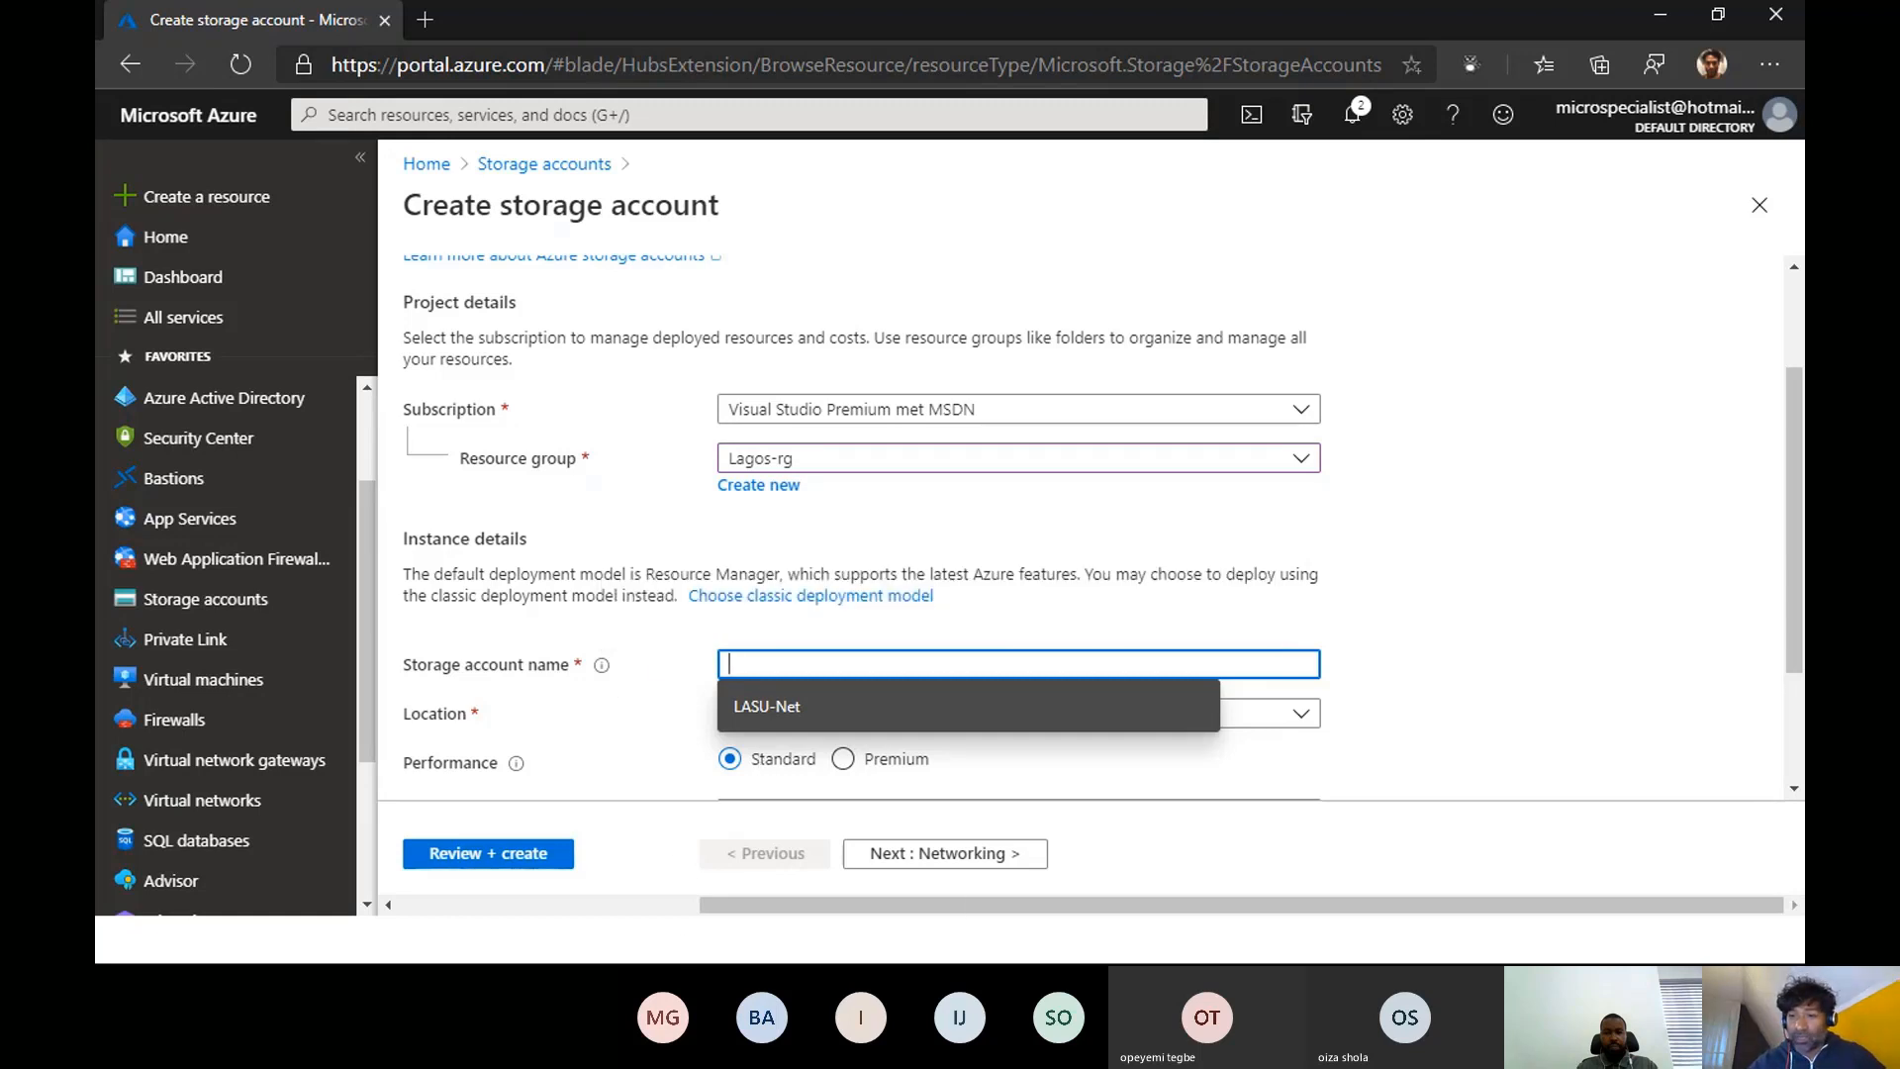
pyautogui.hotkey('alt', 'Tab')
pyautogui.hotkey('alt', 'Tab')
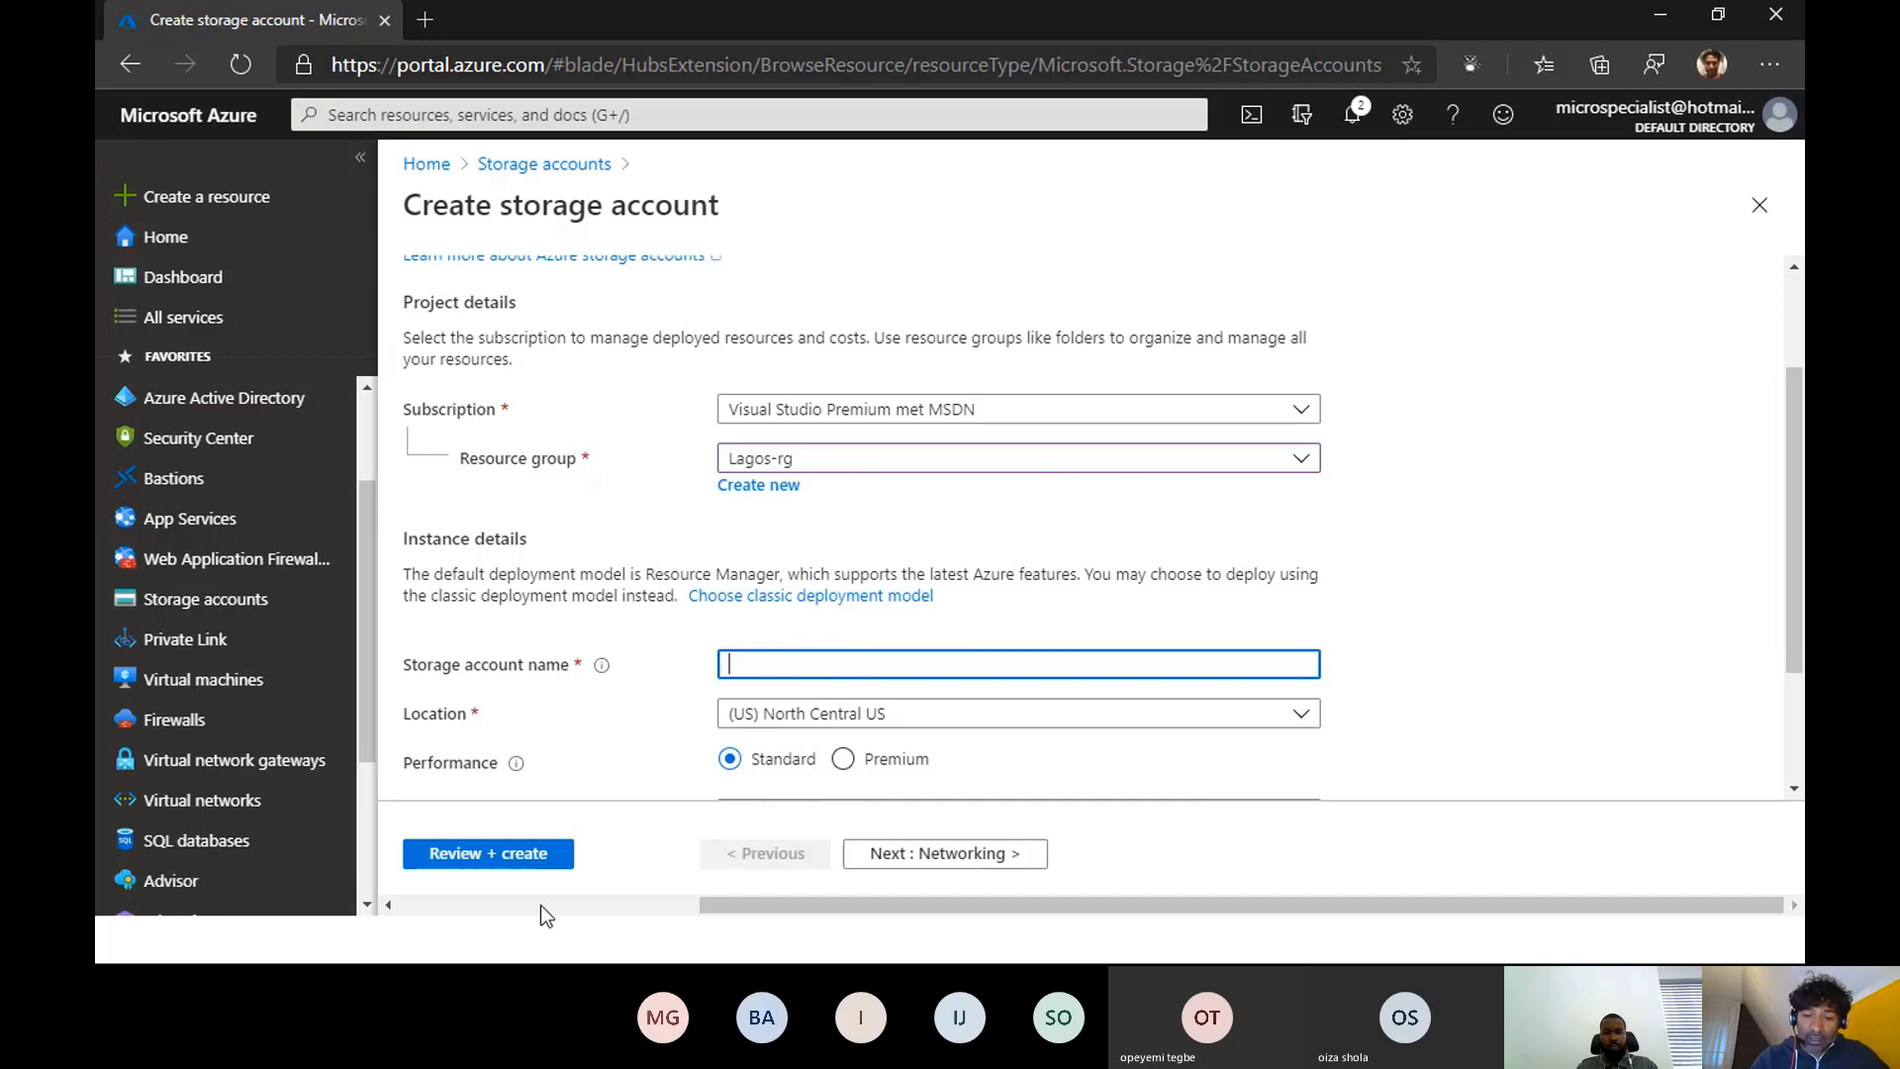
pyautogui.write('lasu')
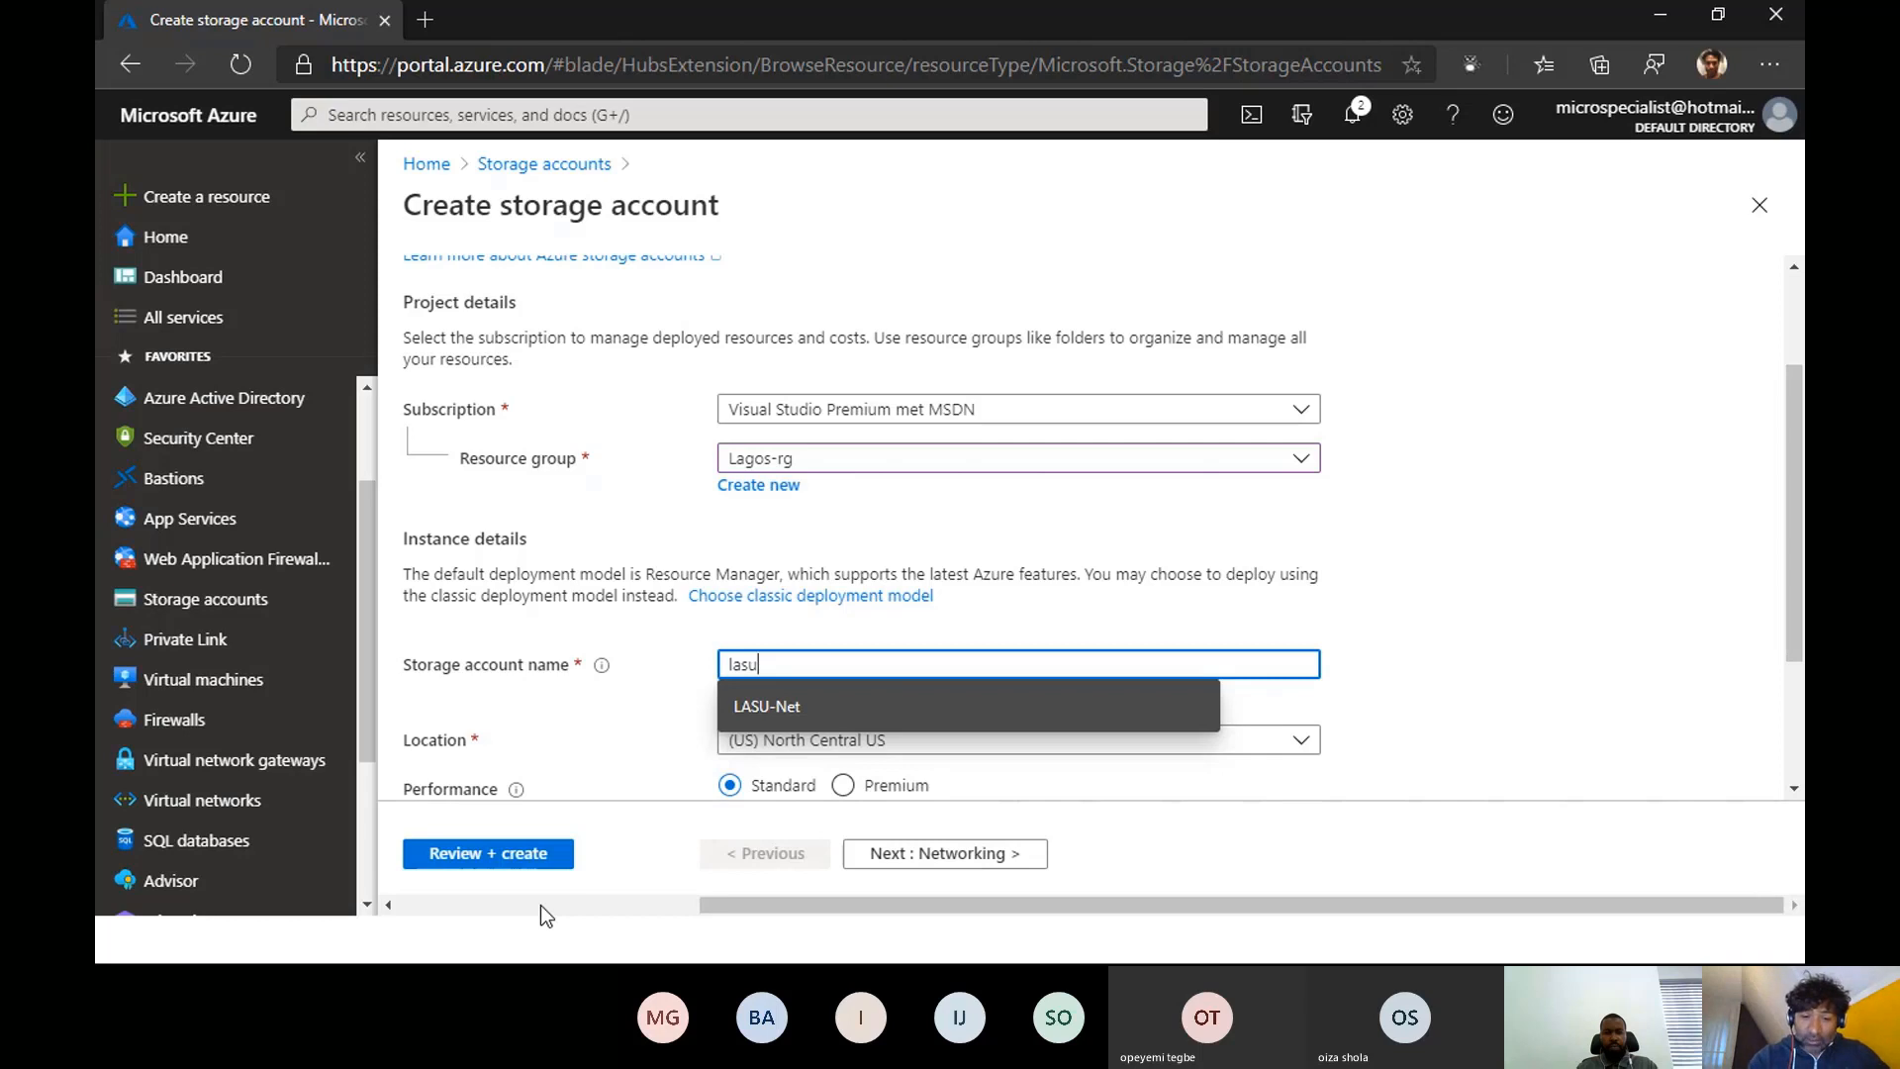
pyautogui.write('st')
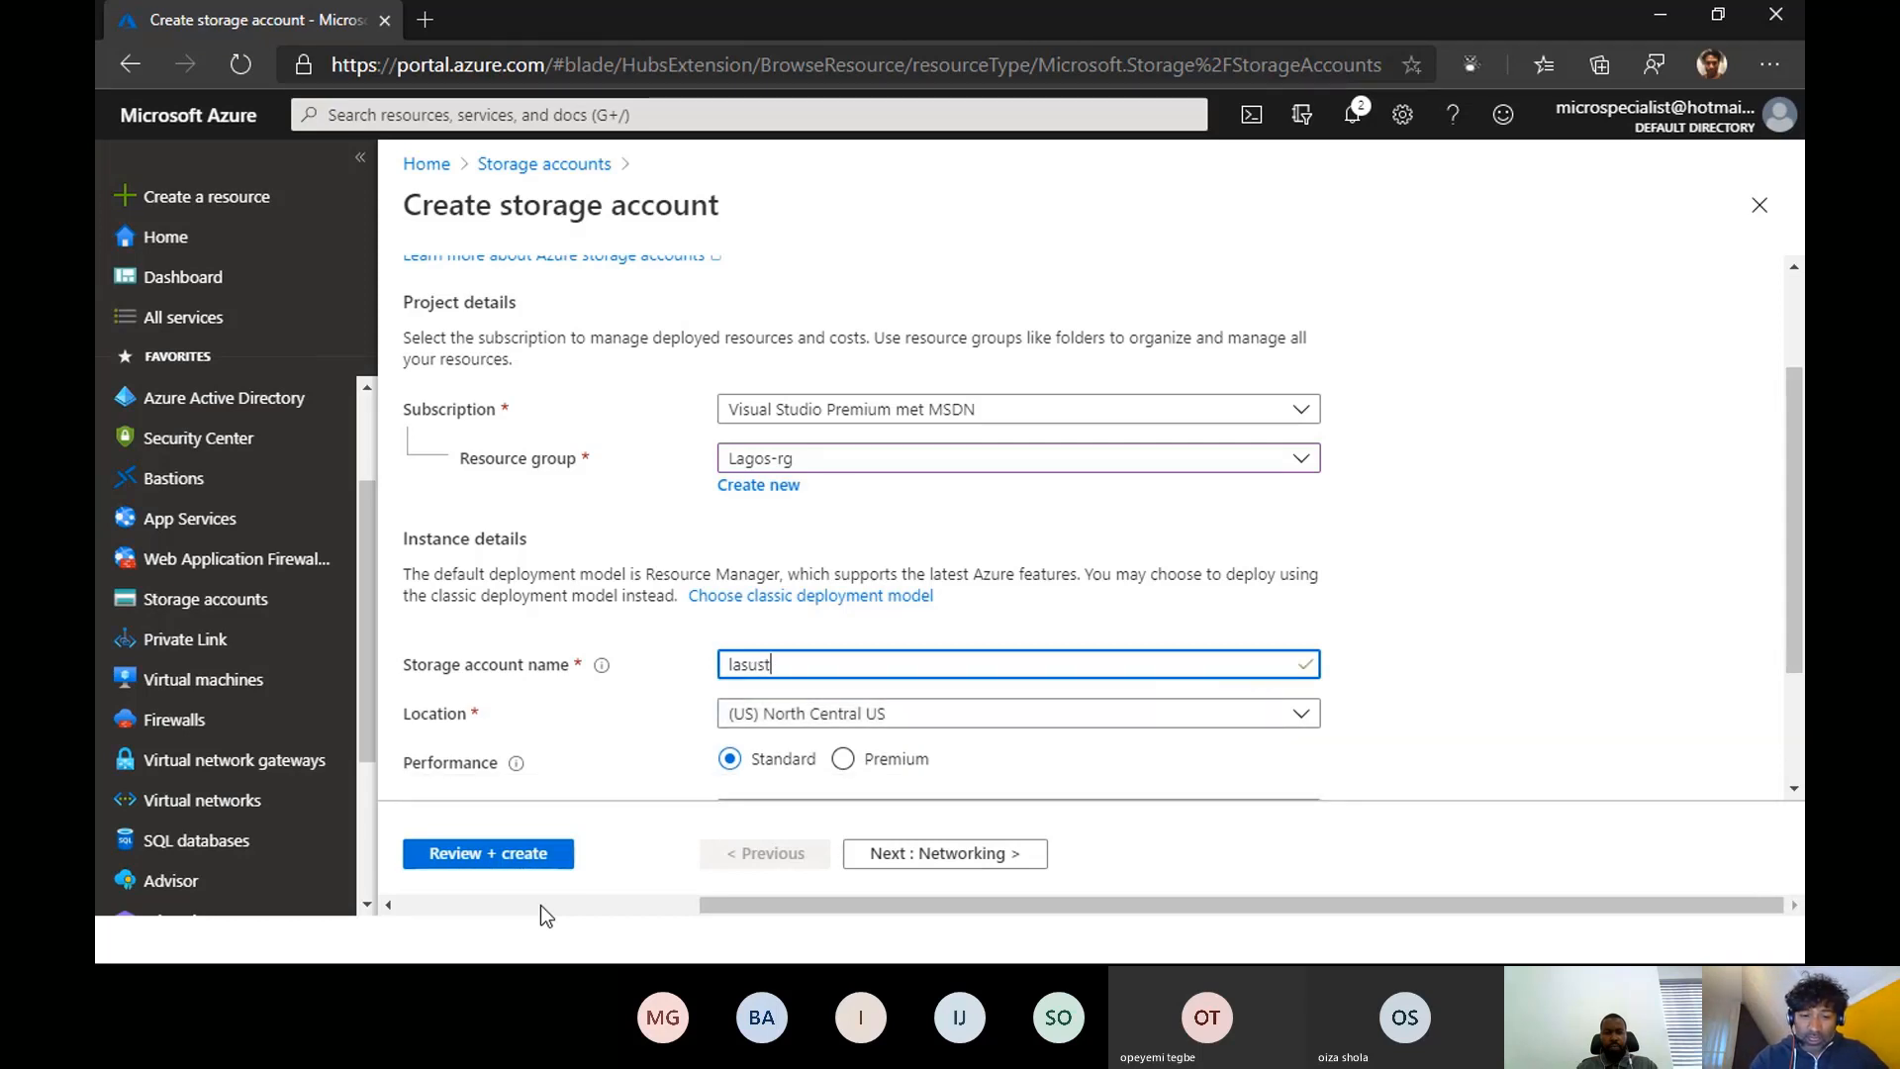
pyautogui.write('az')
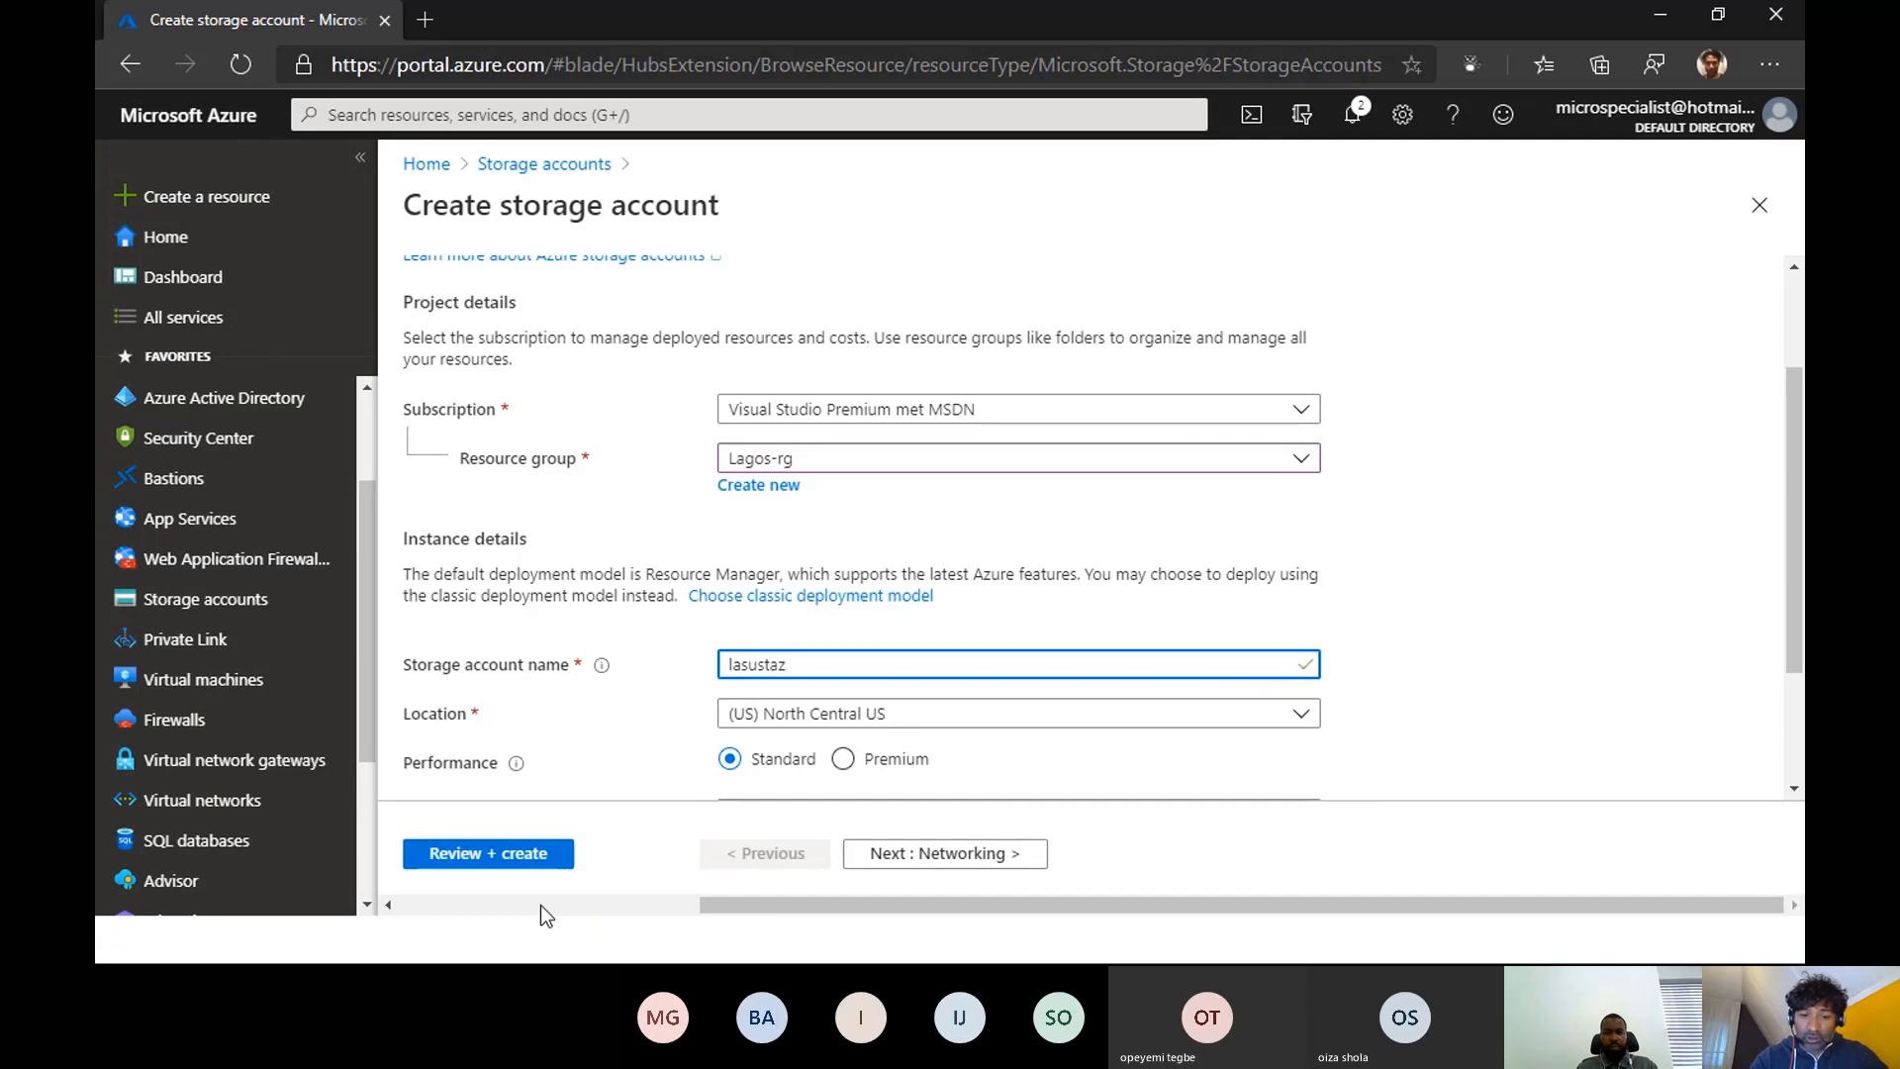
pyautogui.write('web001')
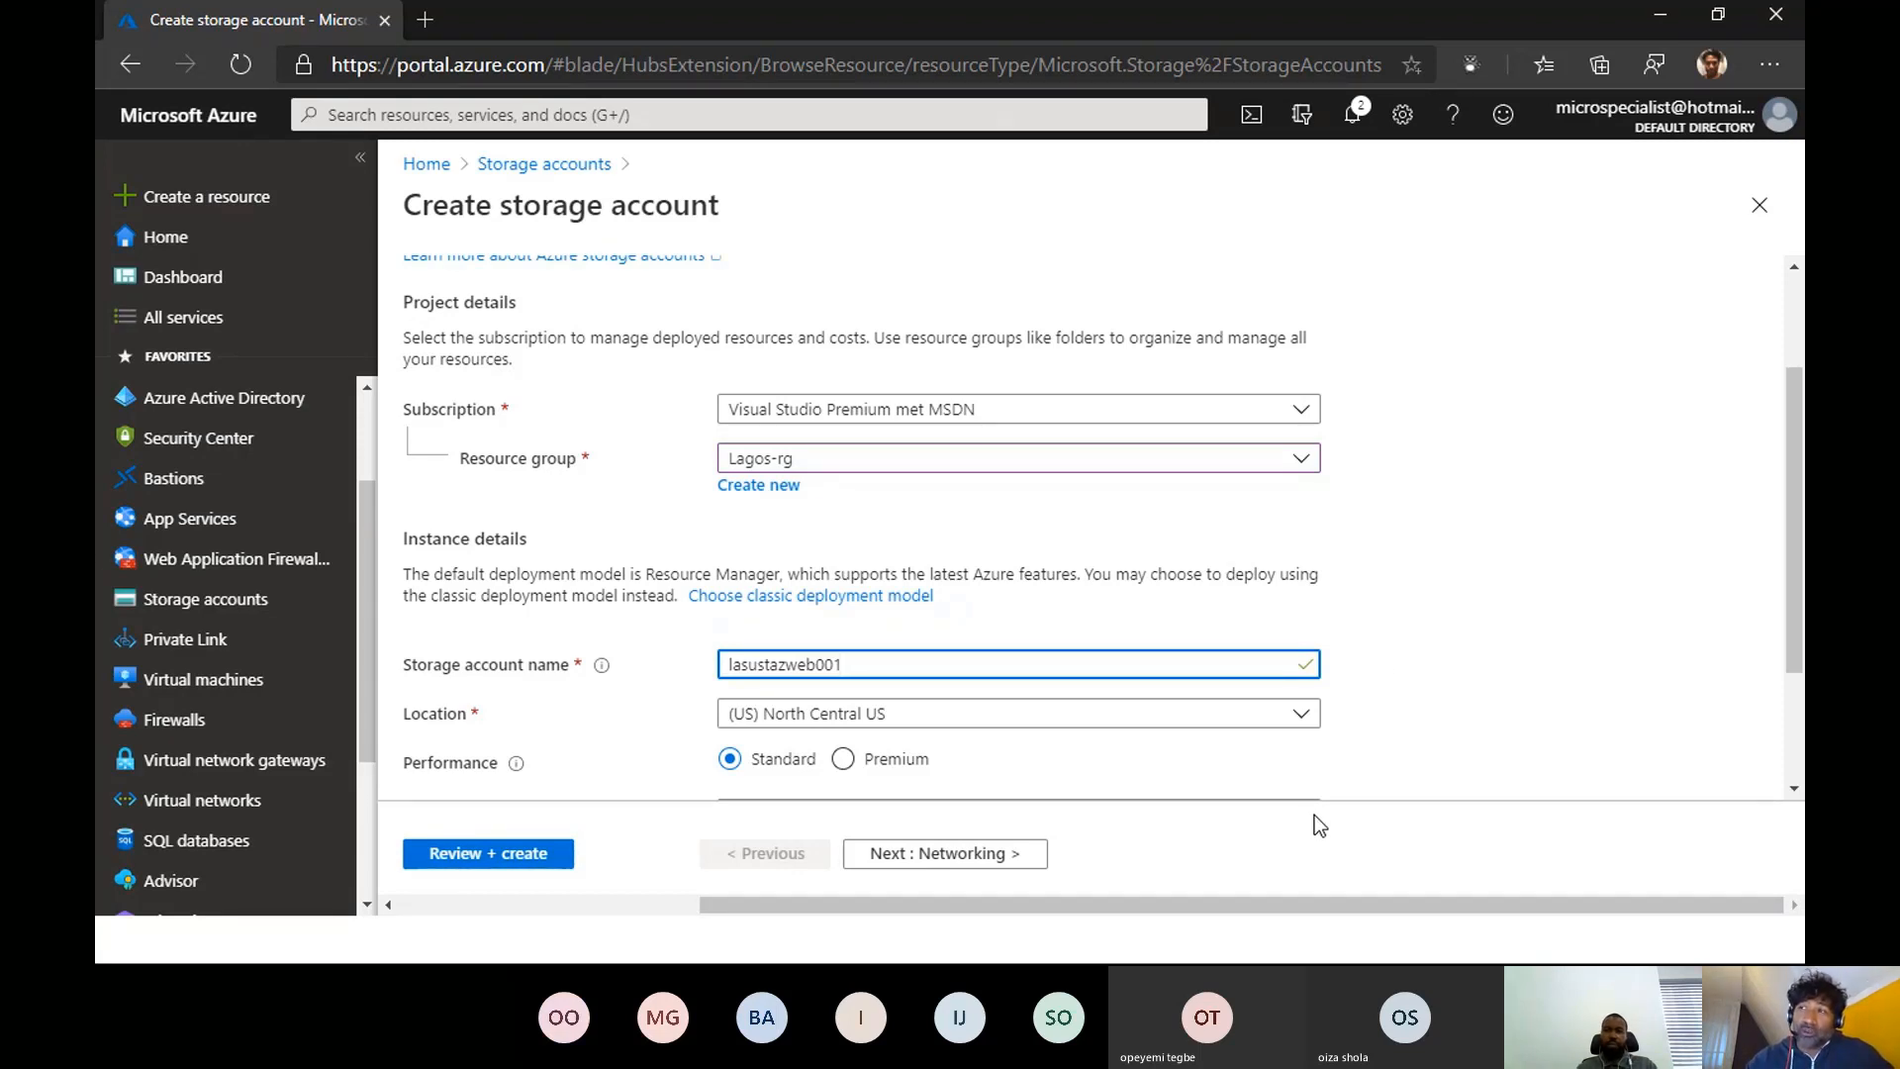
# - Set the storage account's location to (Europe) West Europe
pyautogui.scroll(-2, 1421, 715)
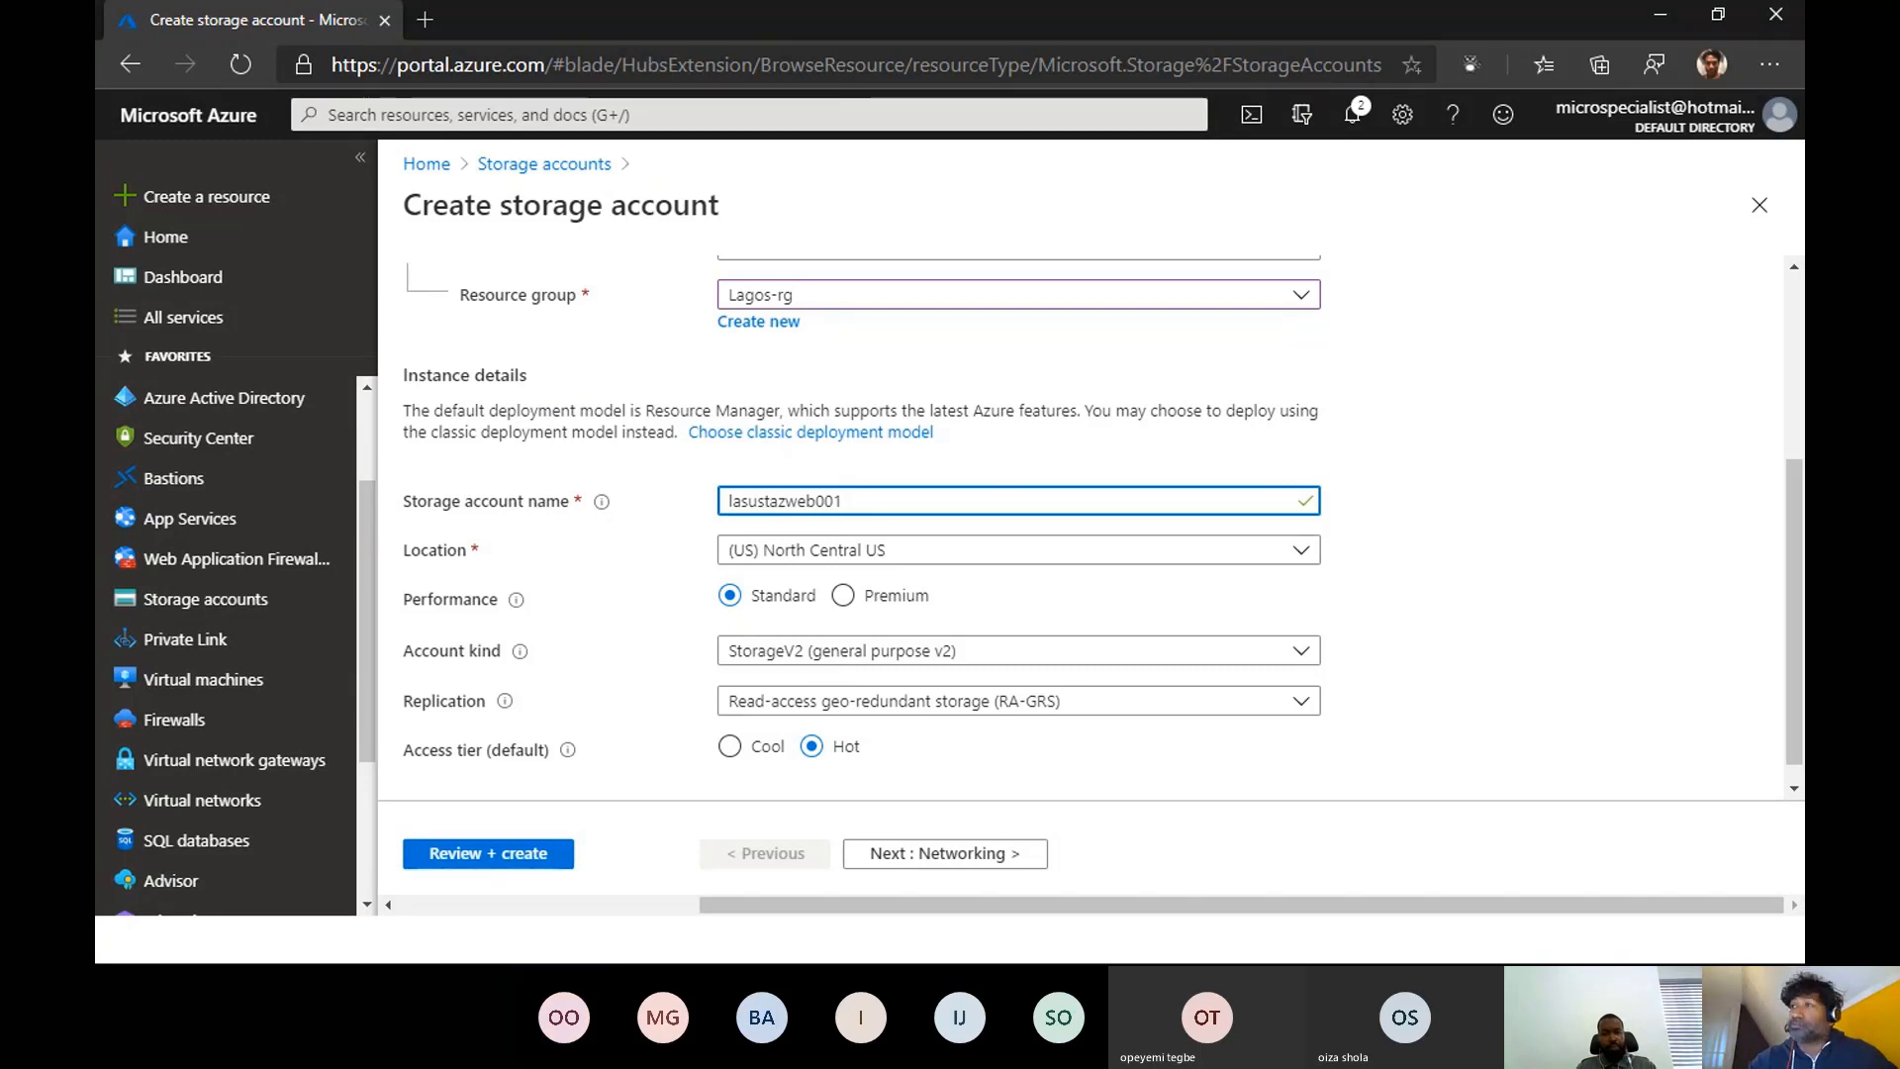
pyautogui.click(975, 557)
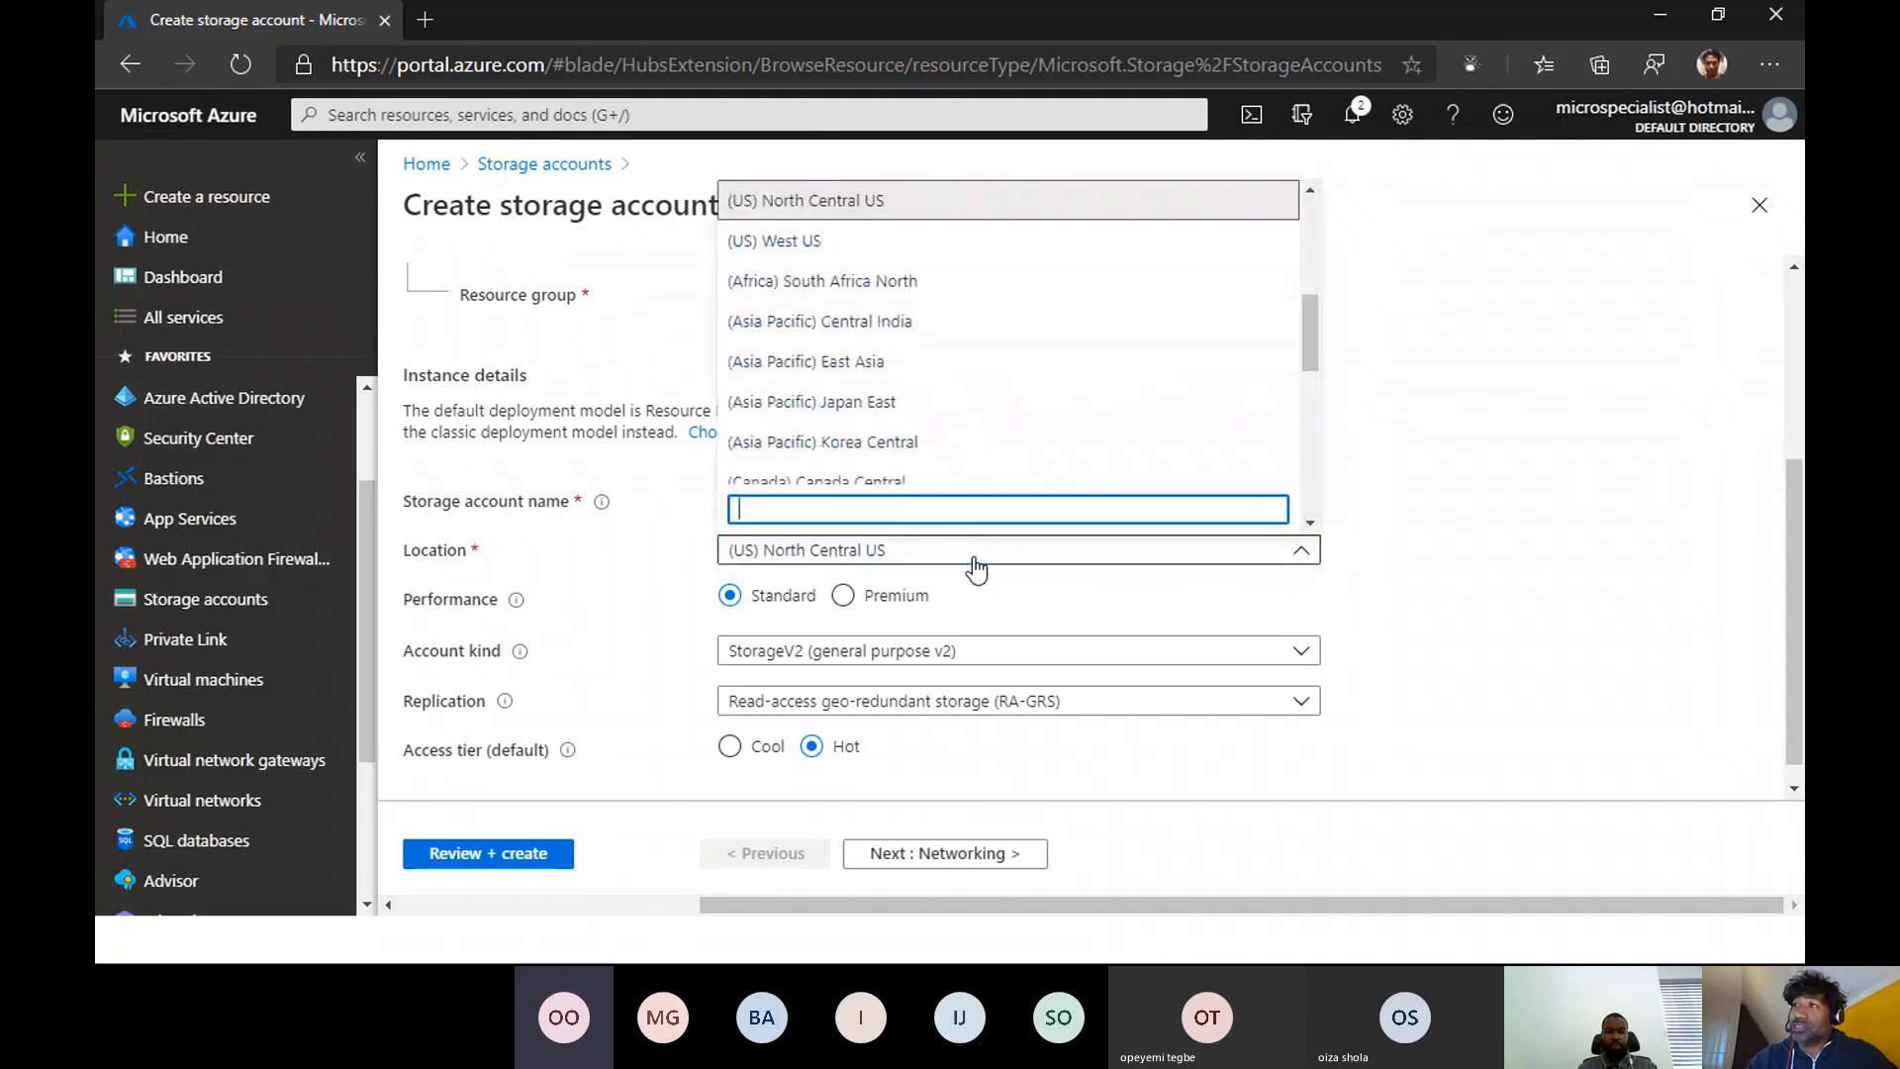
pyautogui.scroll(-2, 1089, 406)
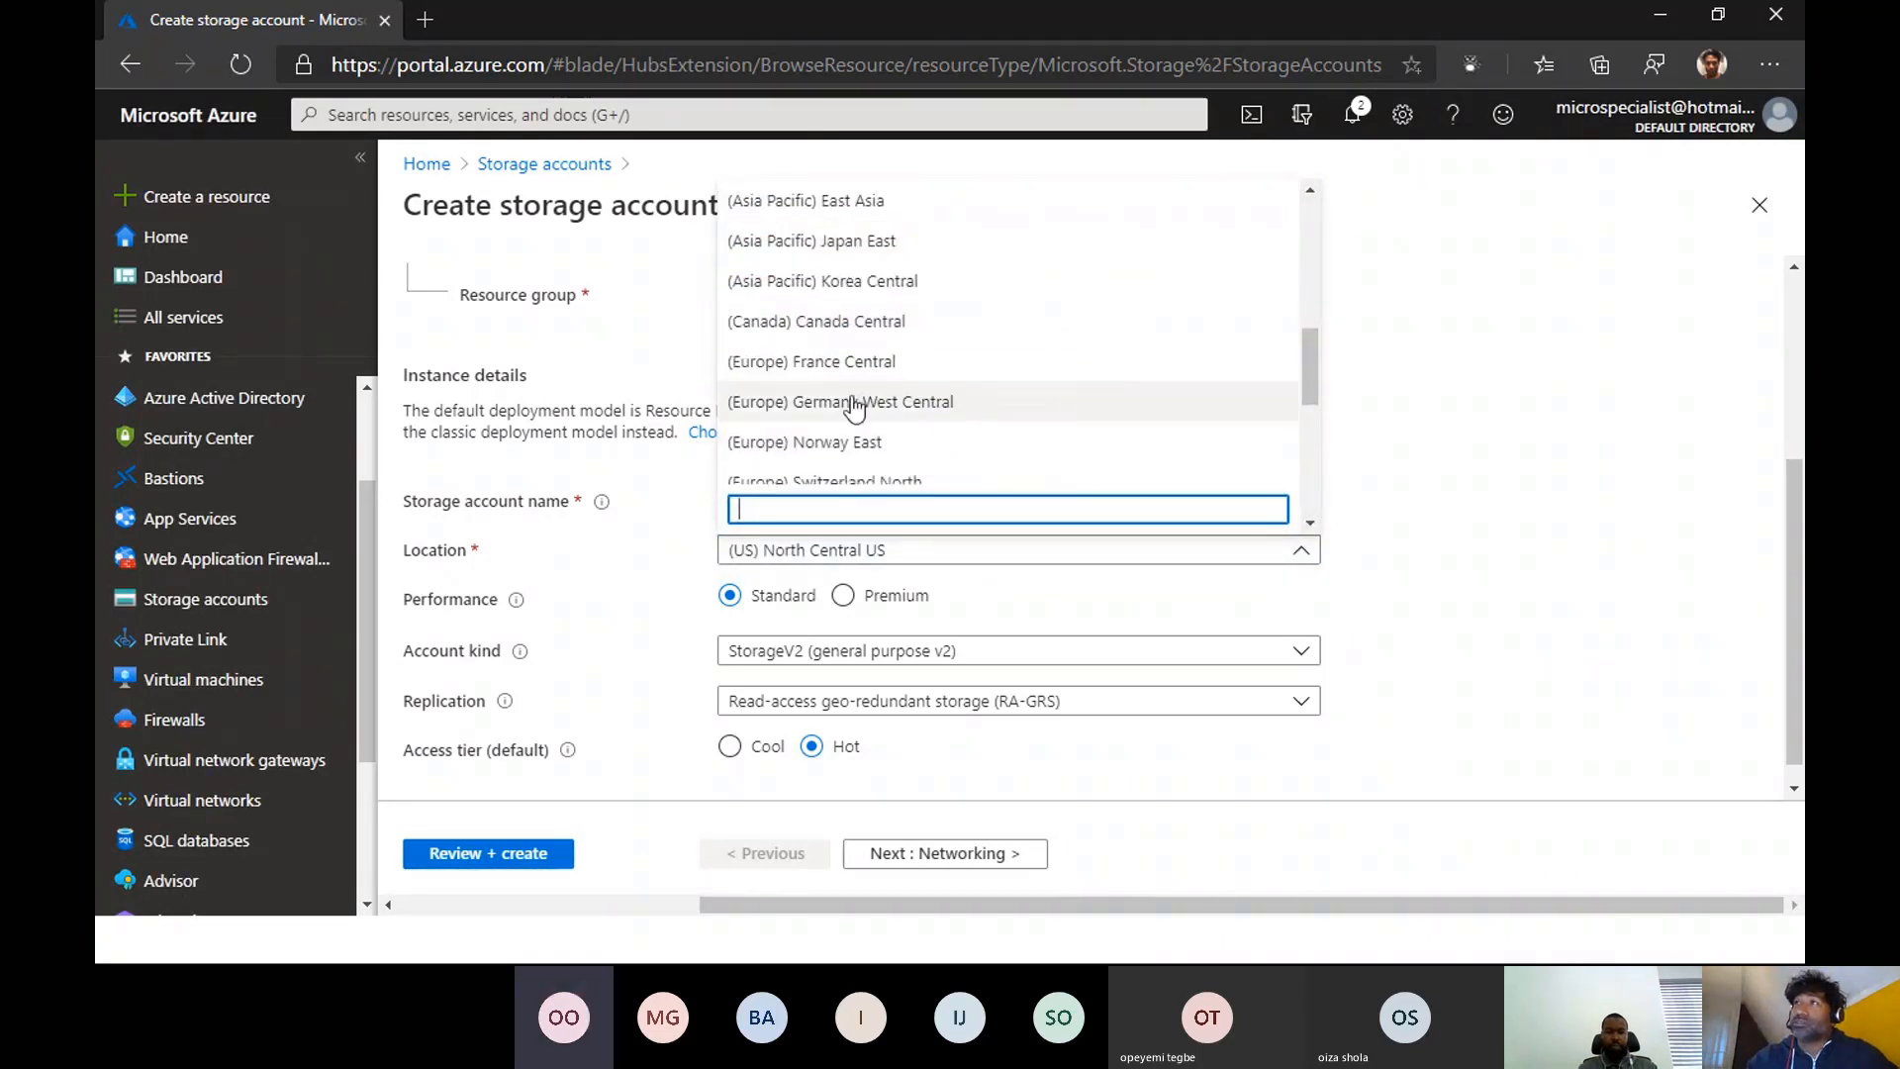
pyautogui.scroll(-1, 1024, 410)
pyautogui.scroll(-1, 1026, 418)
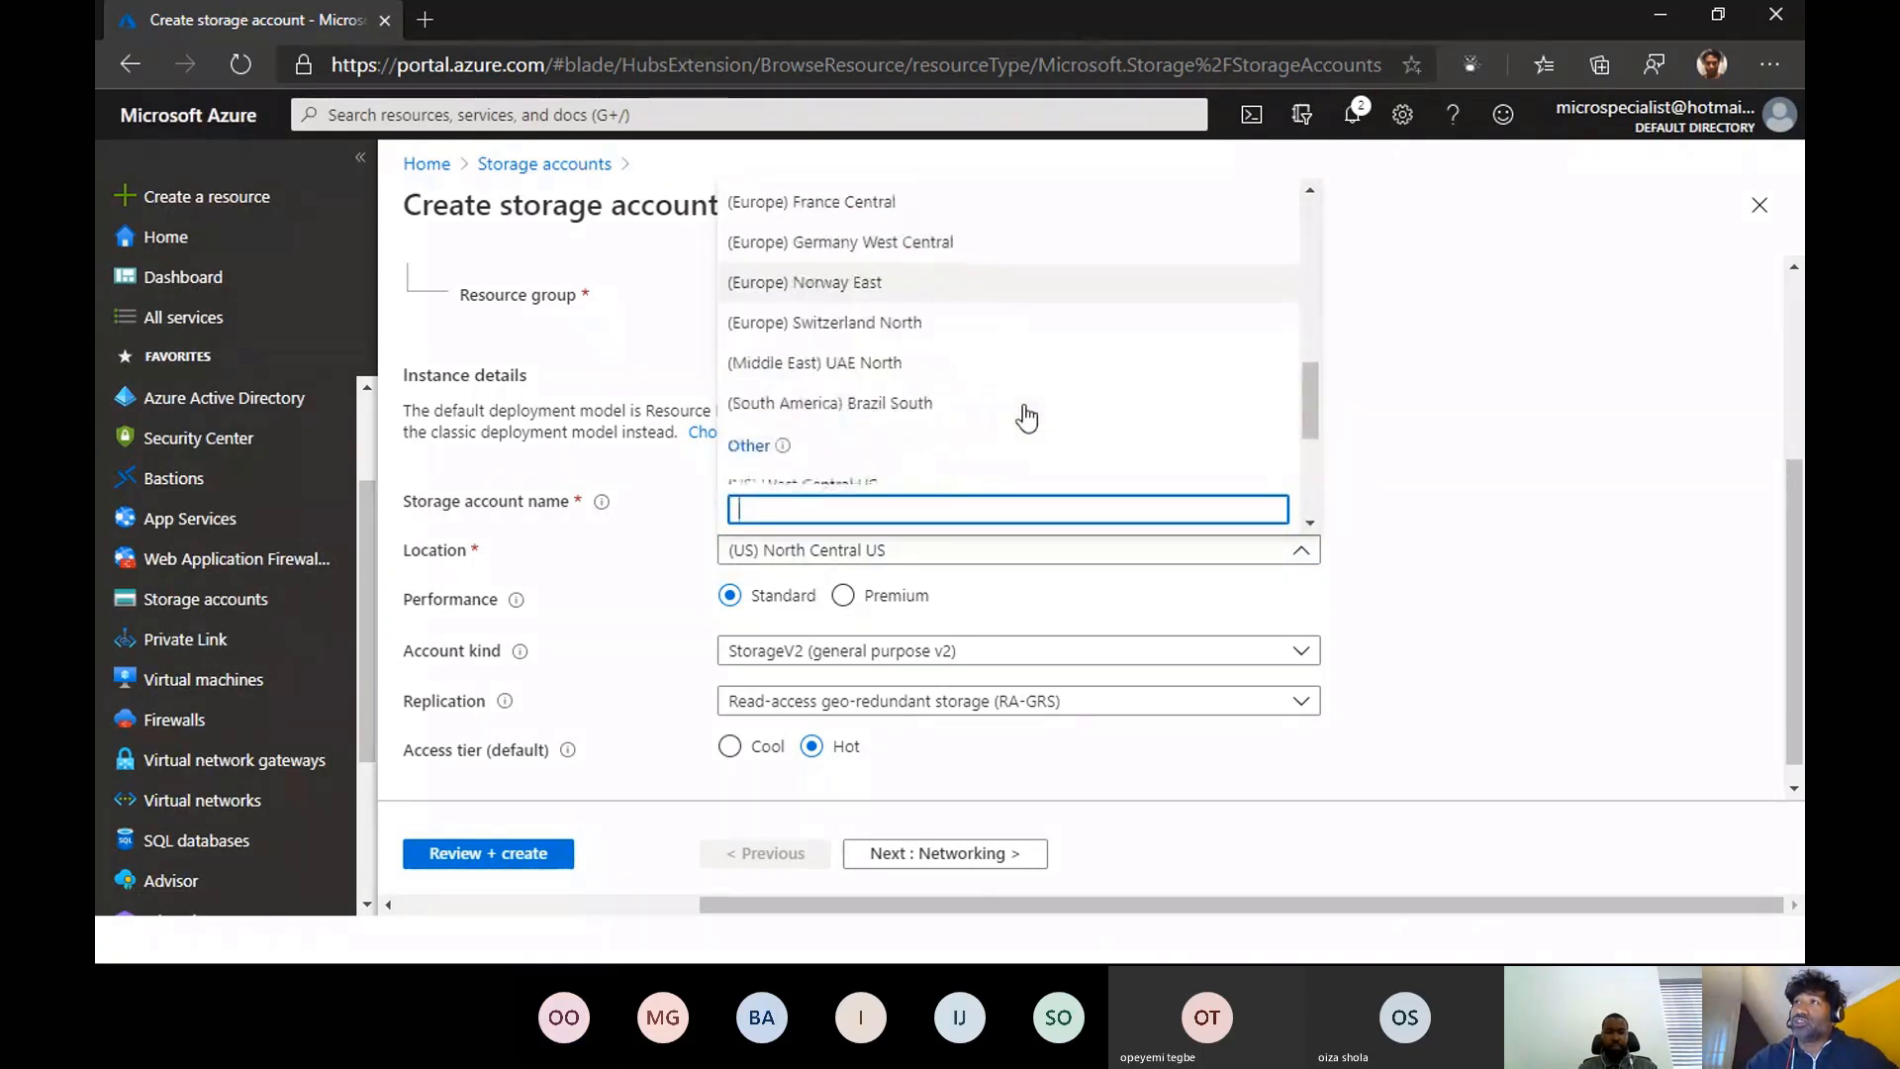
pyautogui.scroll(3, 1026, 418)
pyautogui.scroll(2, 1027, 418)
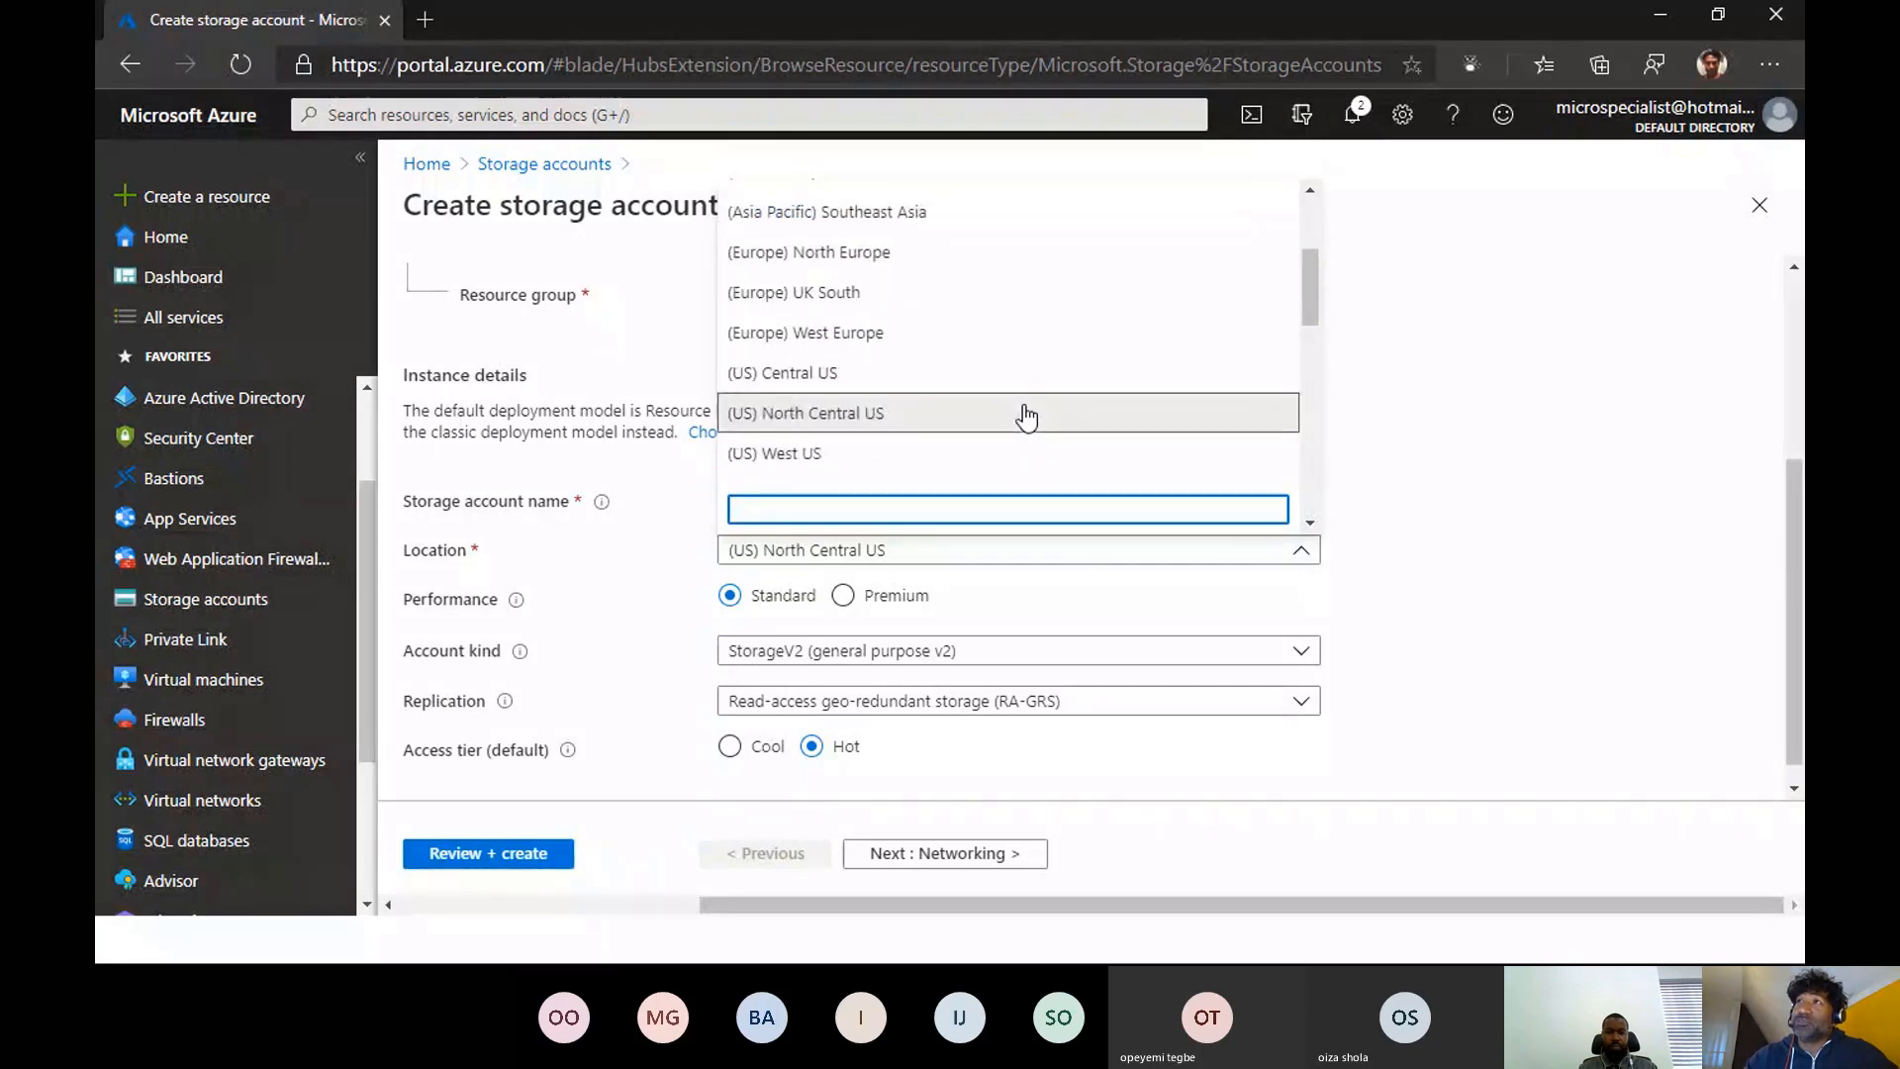
pyautogui.click(817, 335)
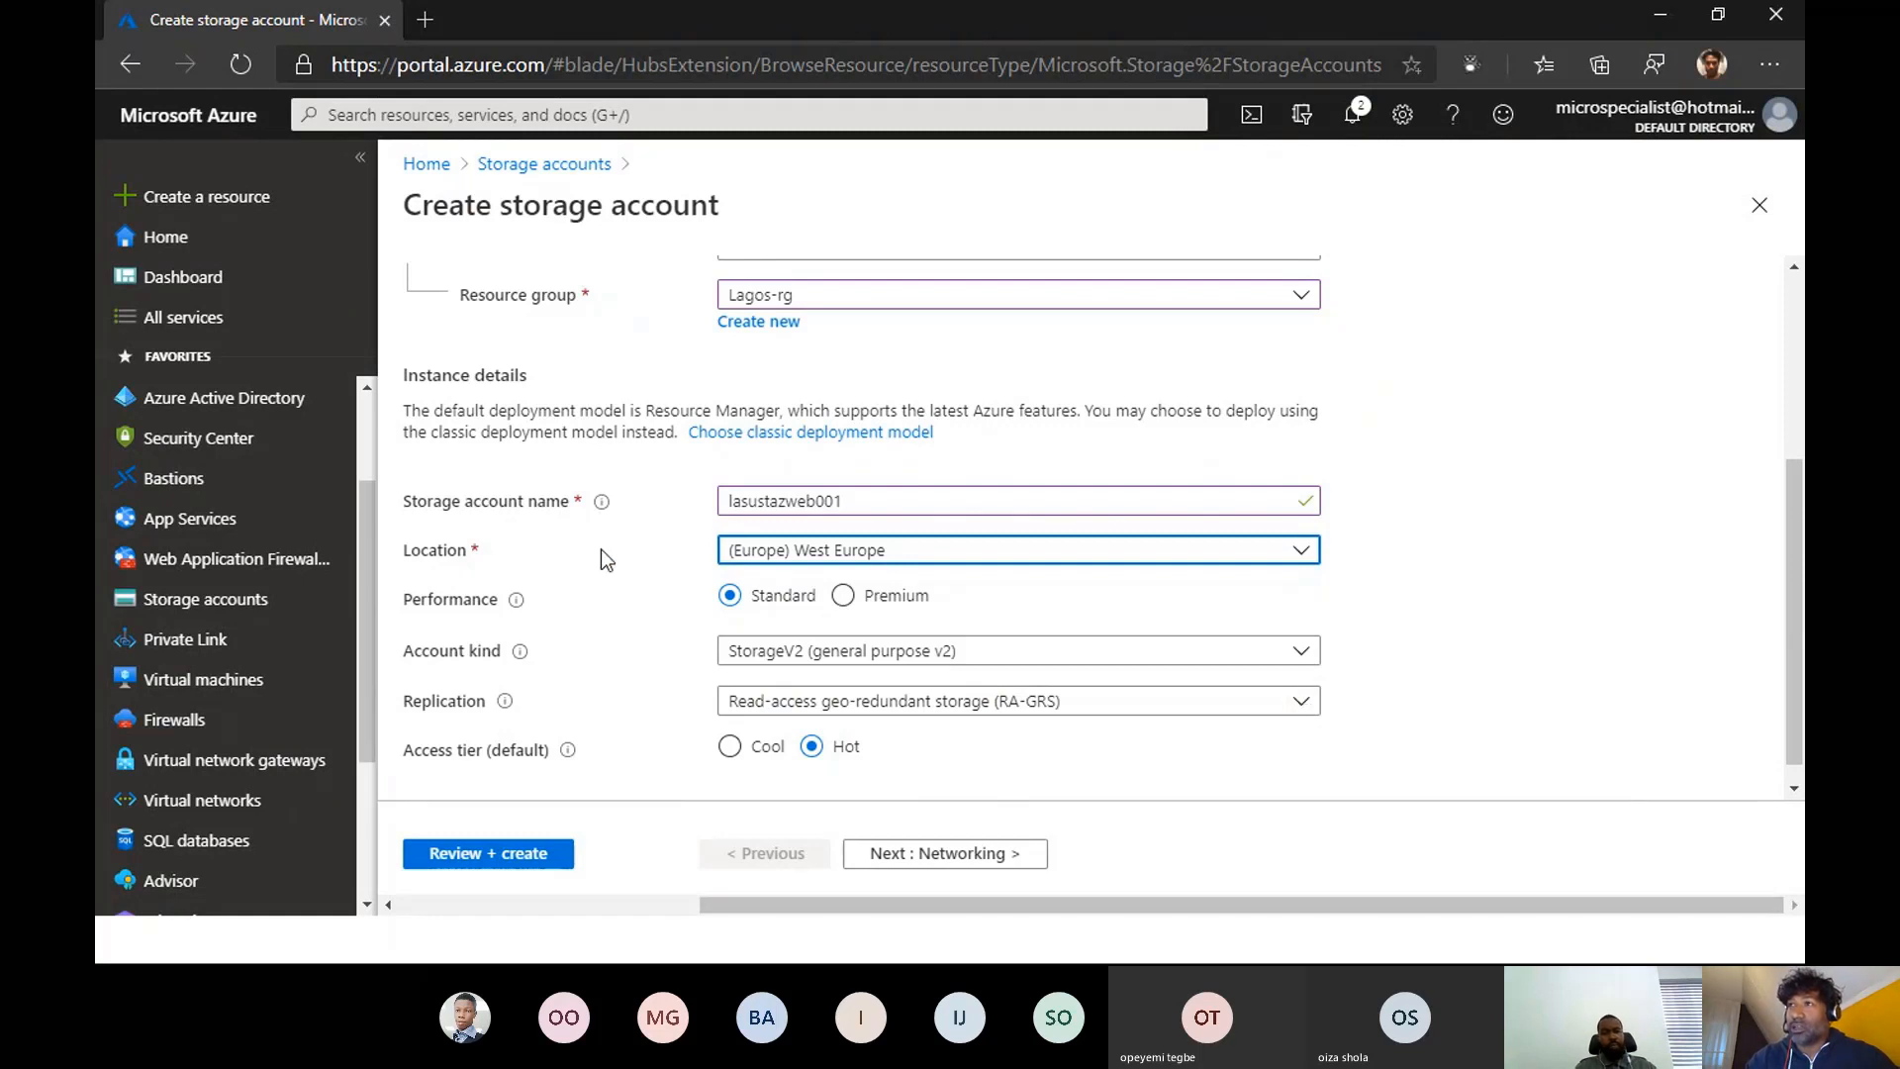
# - Set the storage account's replication to Locally-redundant storage (LRS)
pyautogui.click(1306, 705)
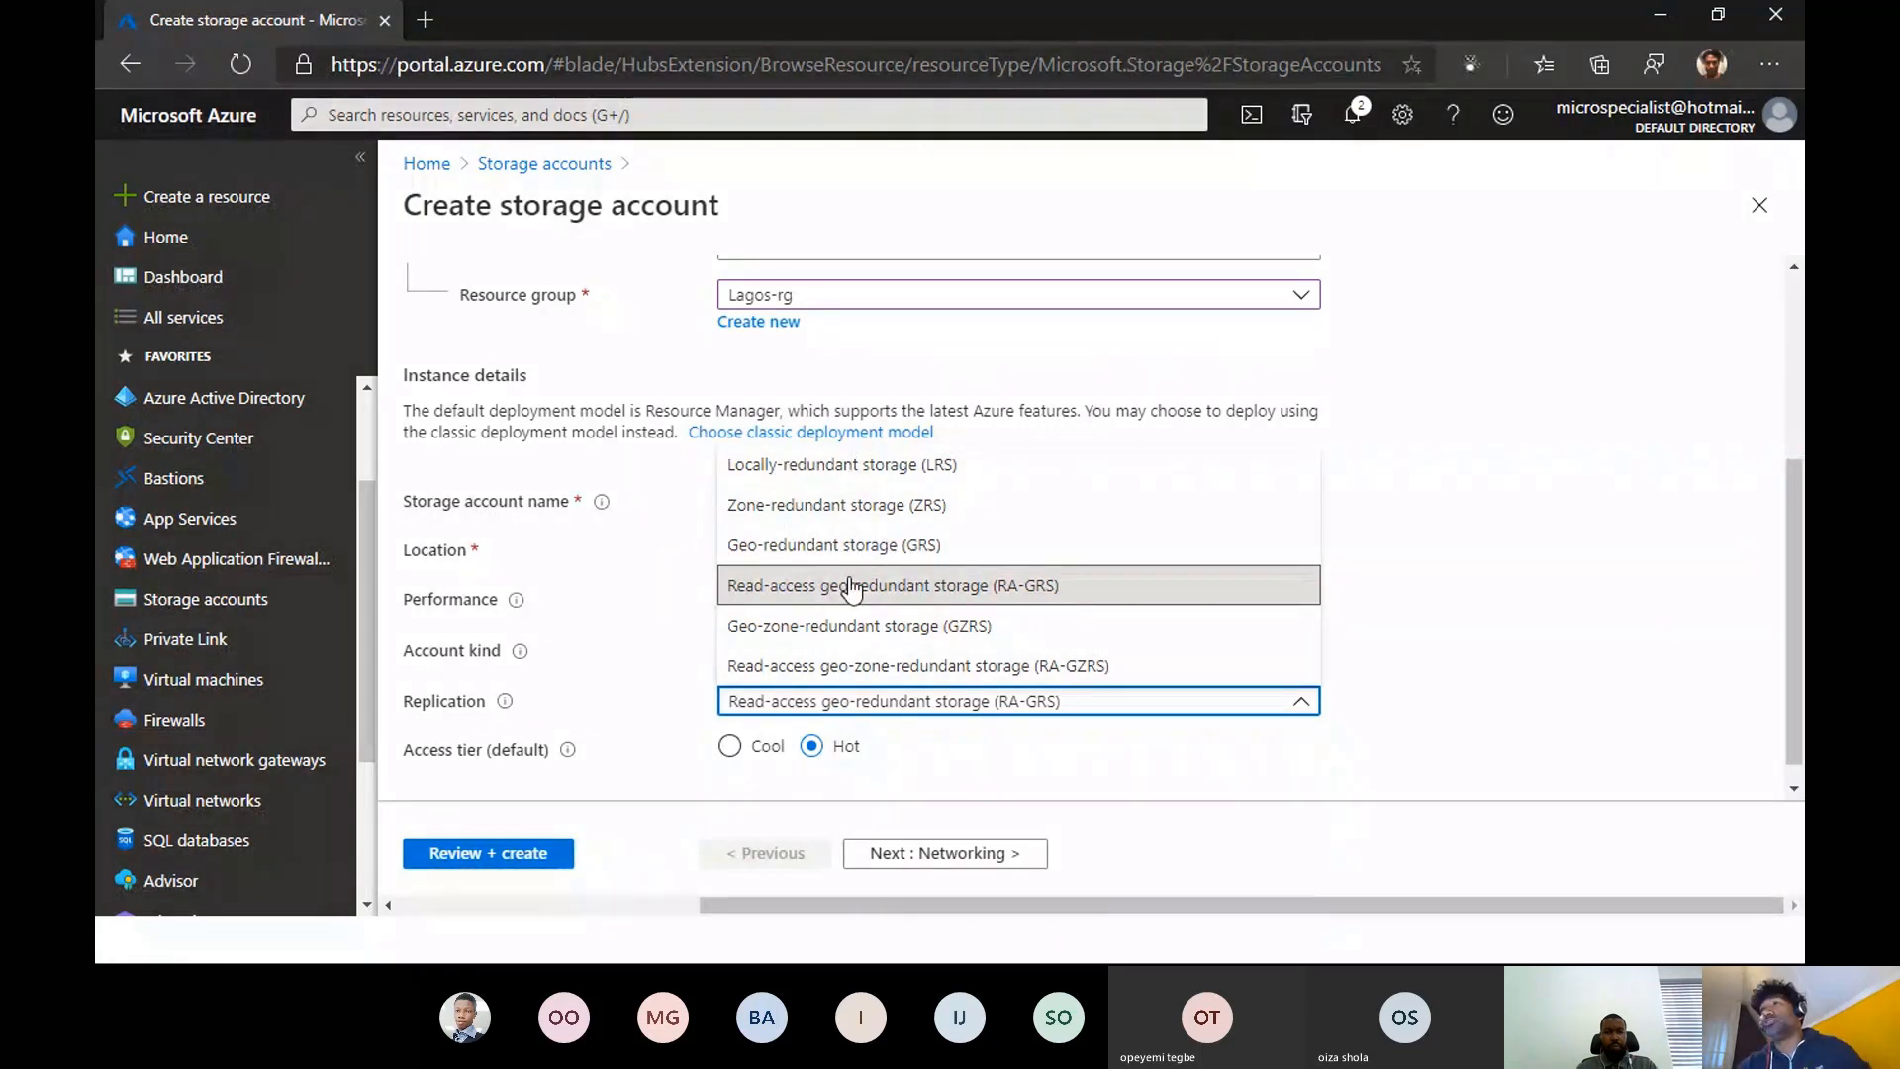
pyautogui.doubleClick(873, 472)
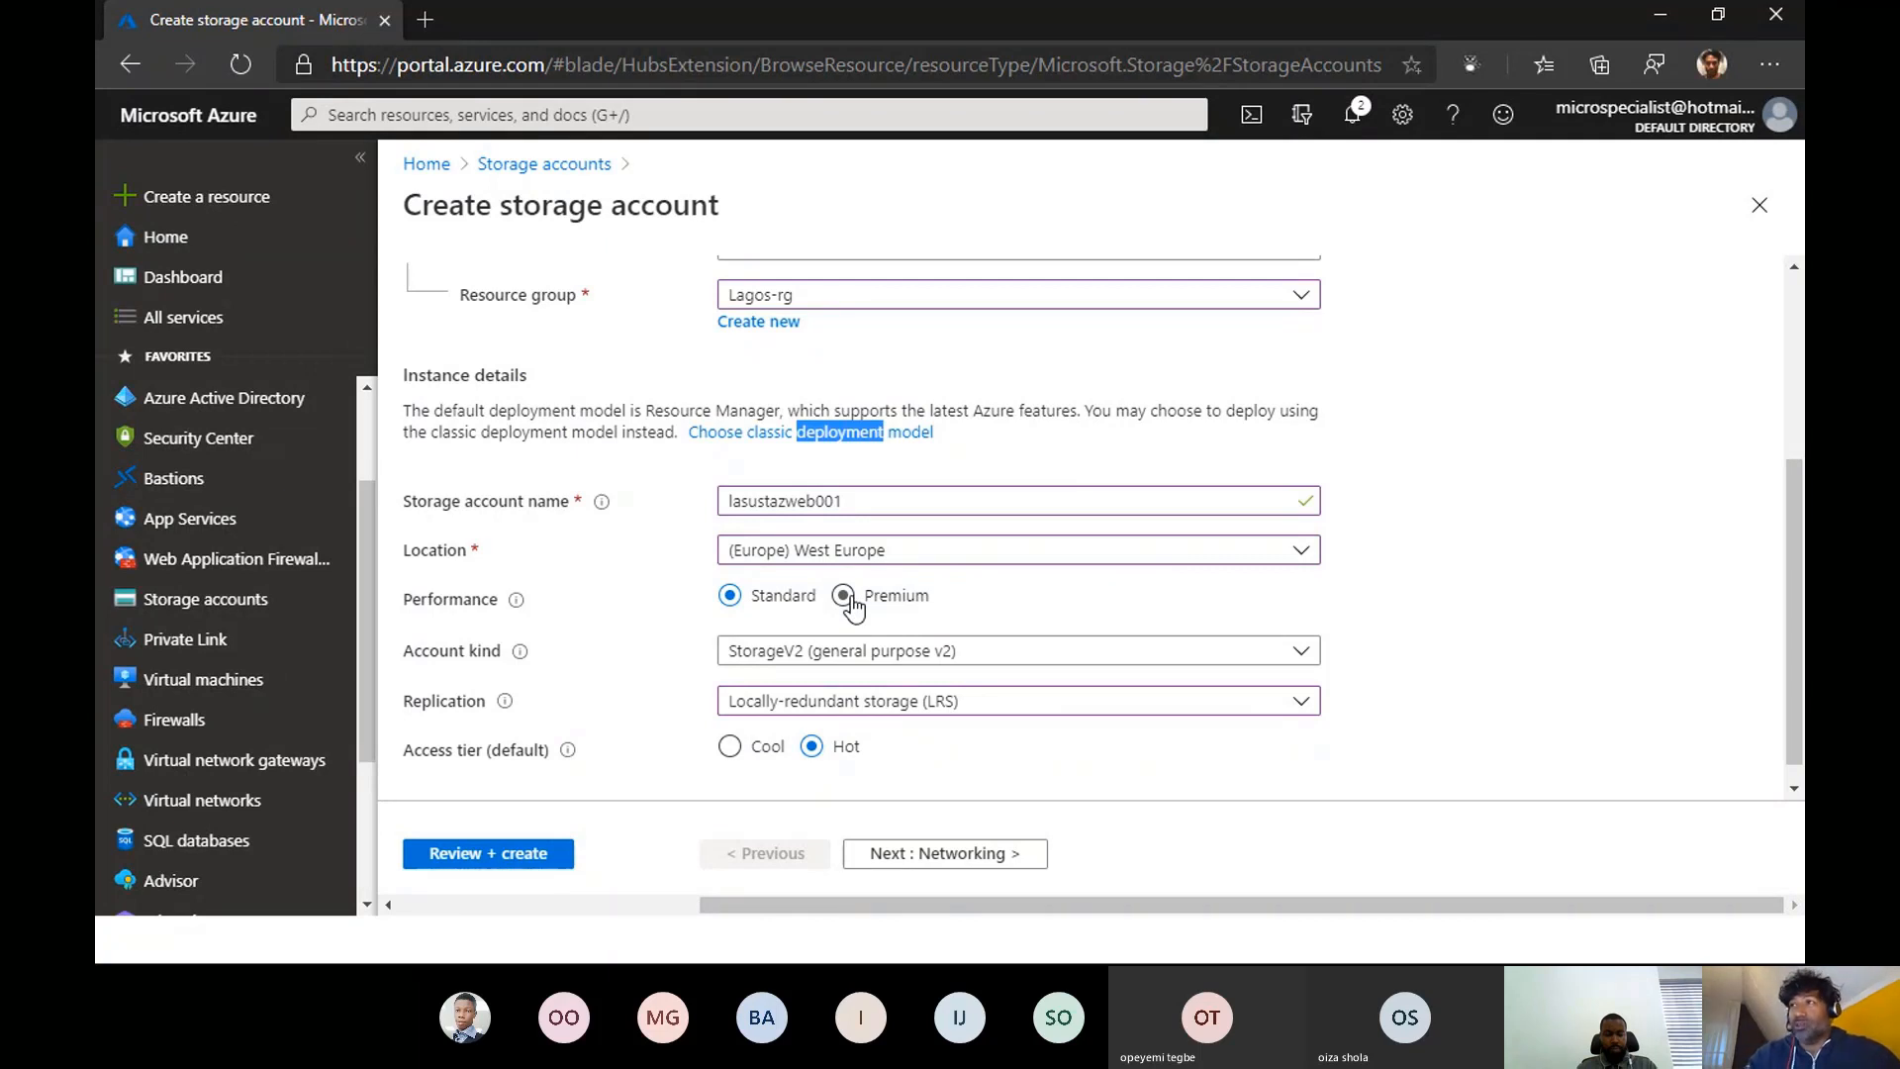
pyautogui.scroll(-1, 1378, 670)
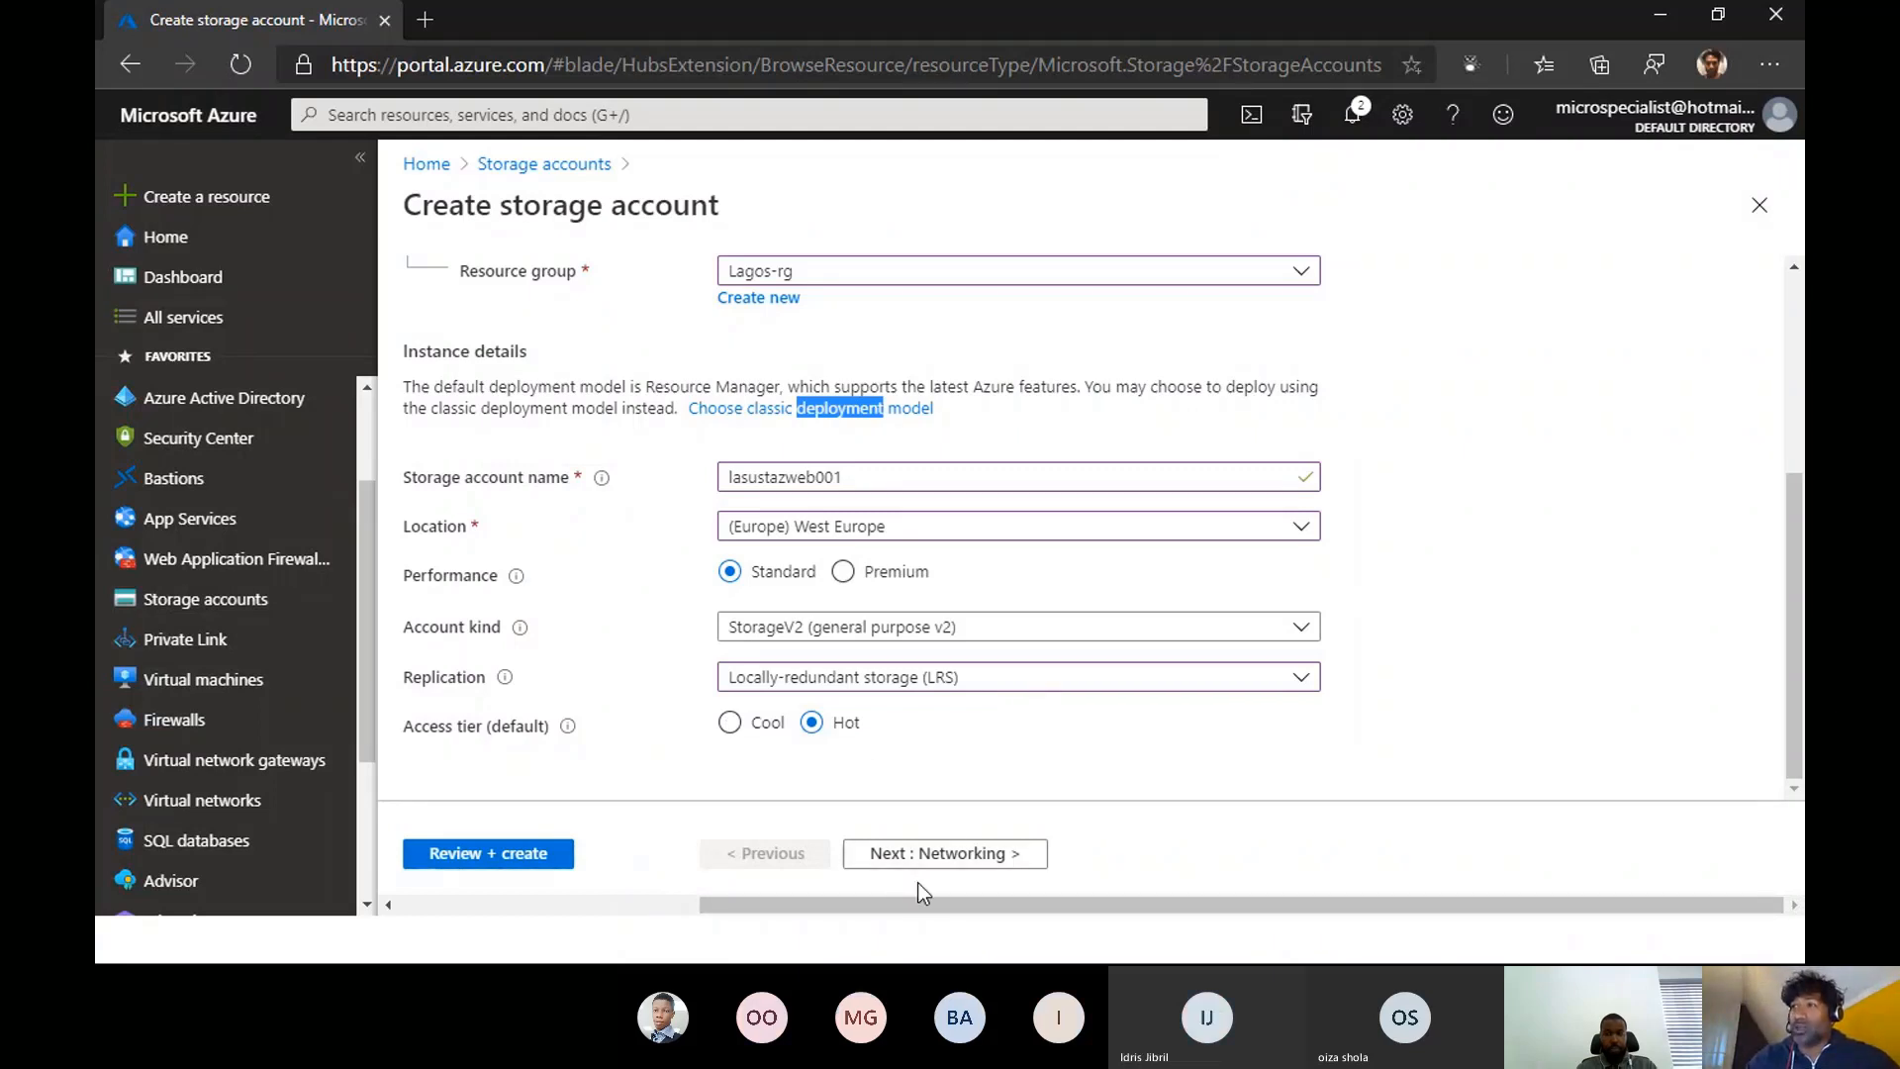
# - In the networking settings, choose Public endpoint (selected networks) and set the virtual network subscription to Microsoft Partner Network
pyautogui.click(930, 857)
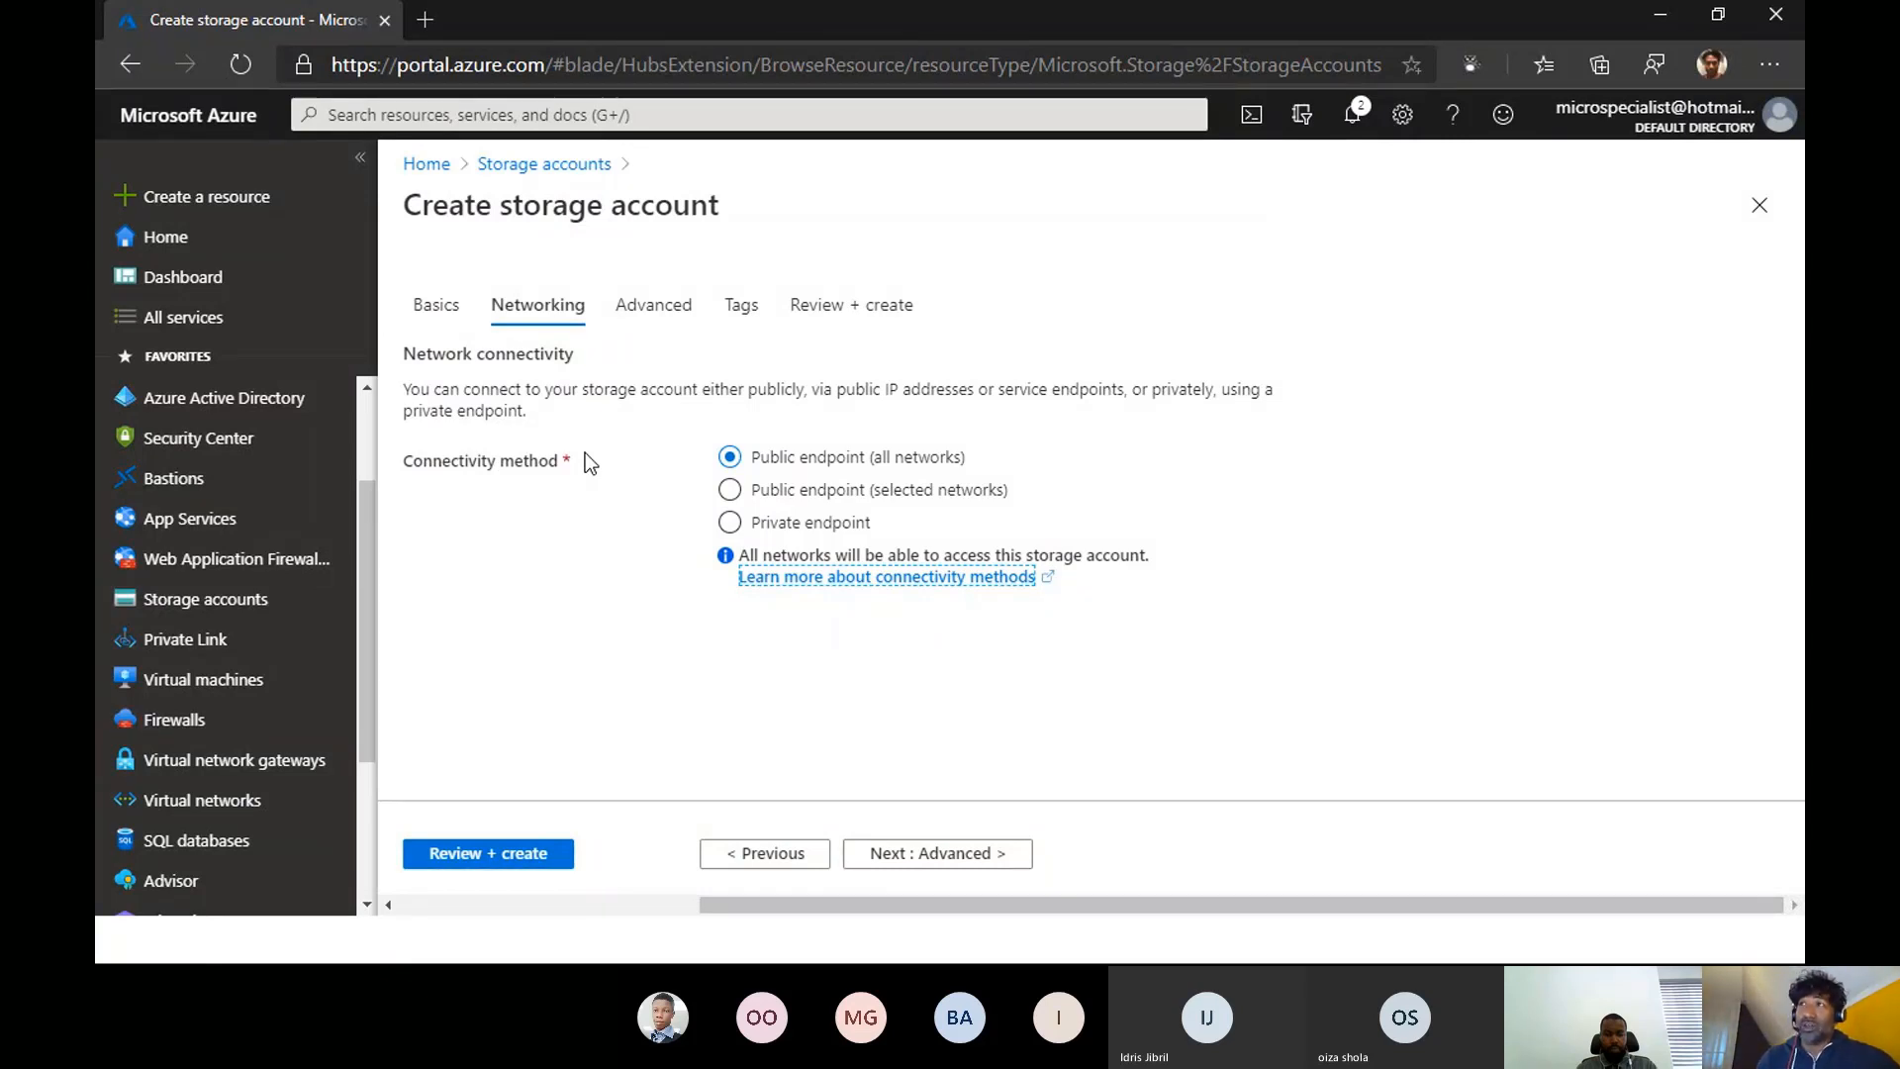
pyautogui.click(730, 491)
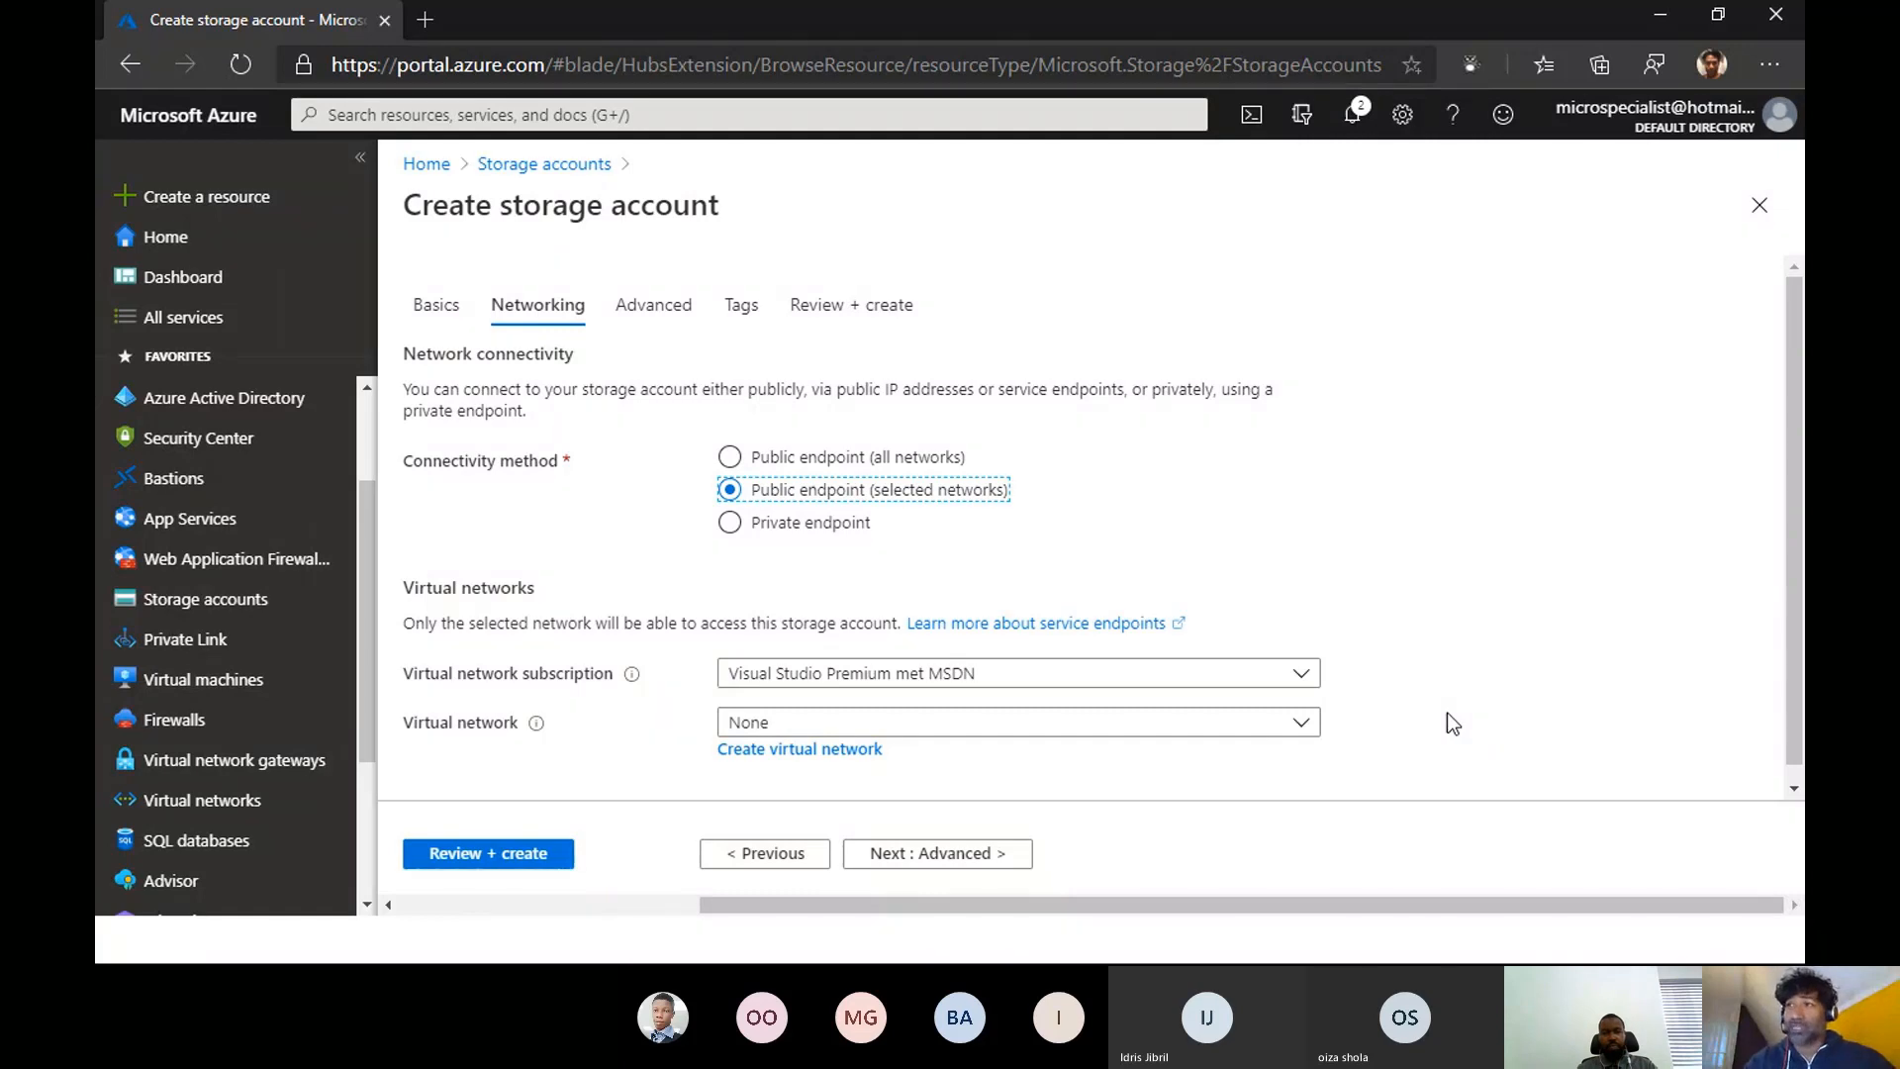
pyautogui.scroll(-1, 1437, 705)
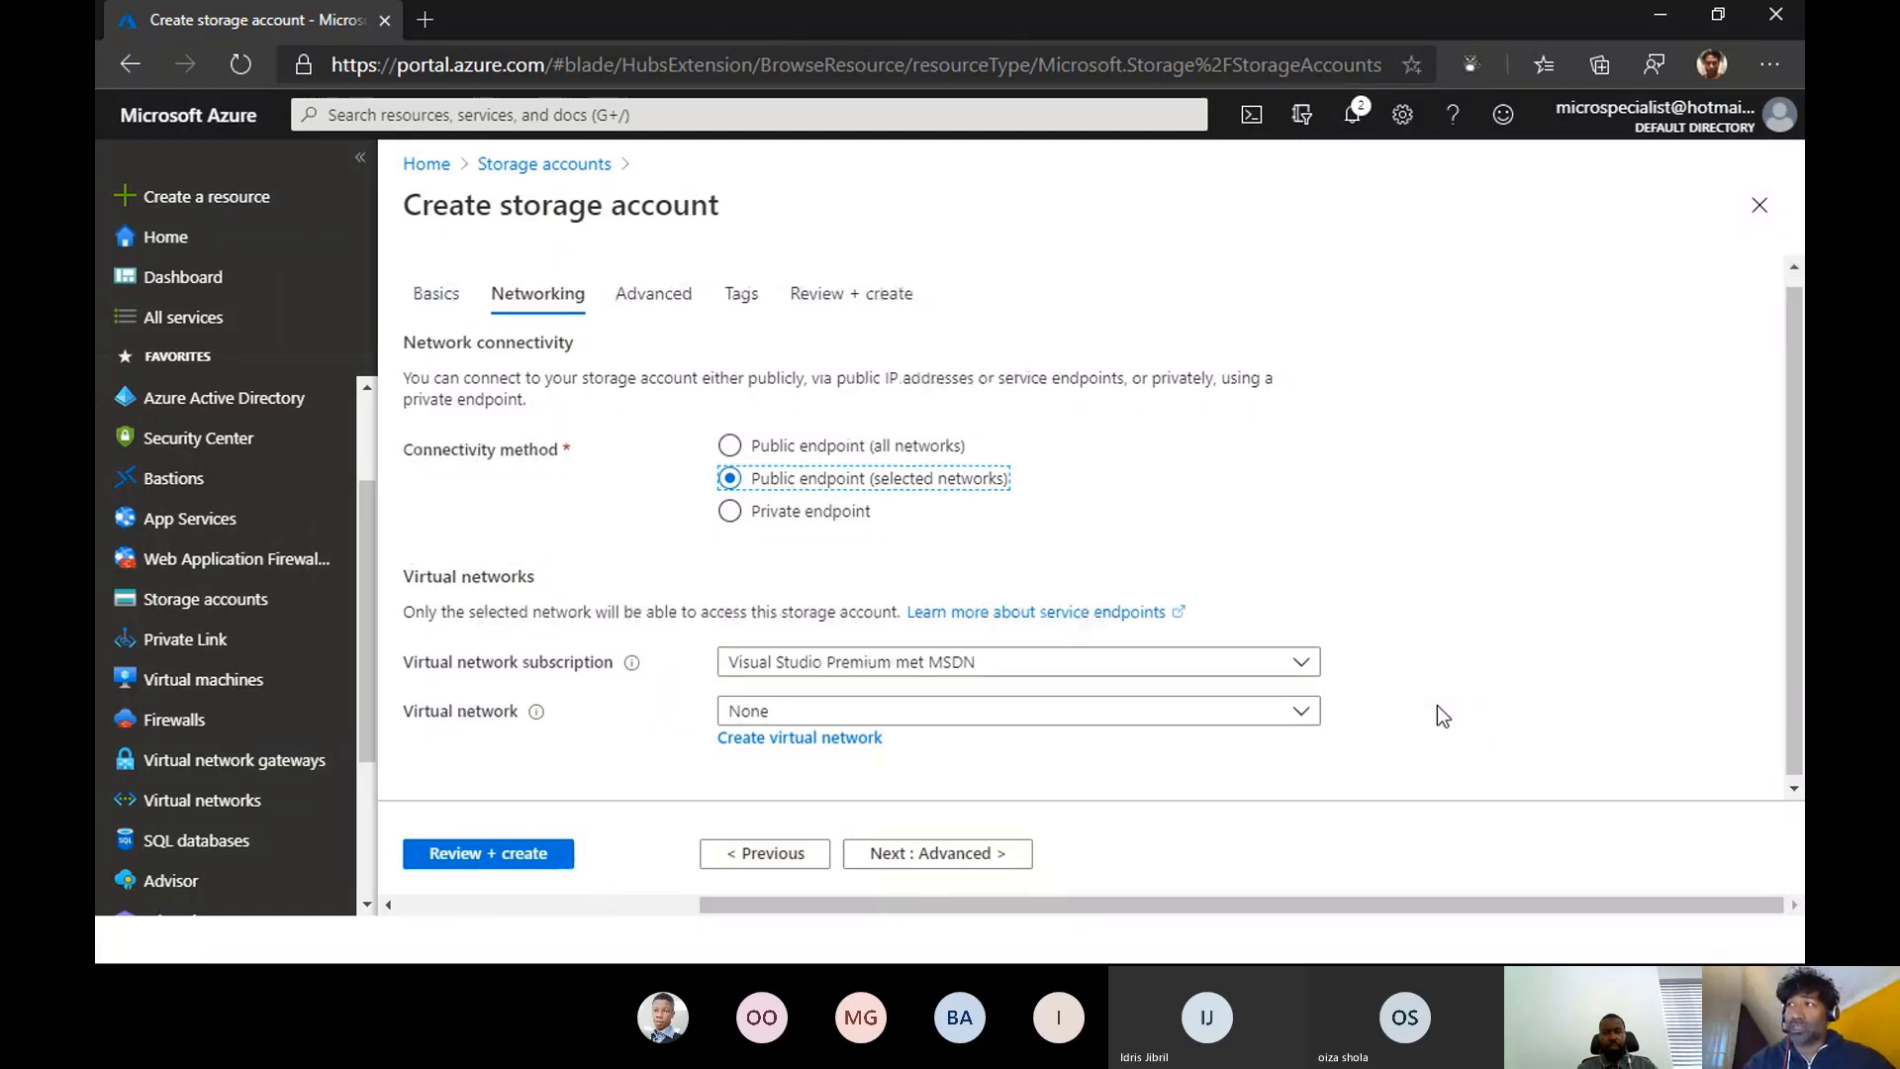
pyautogui.click(1301, 715)
pyautogui.click(1274, 683)
pyautogui.click(1245, 663)
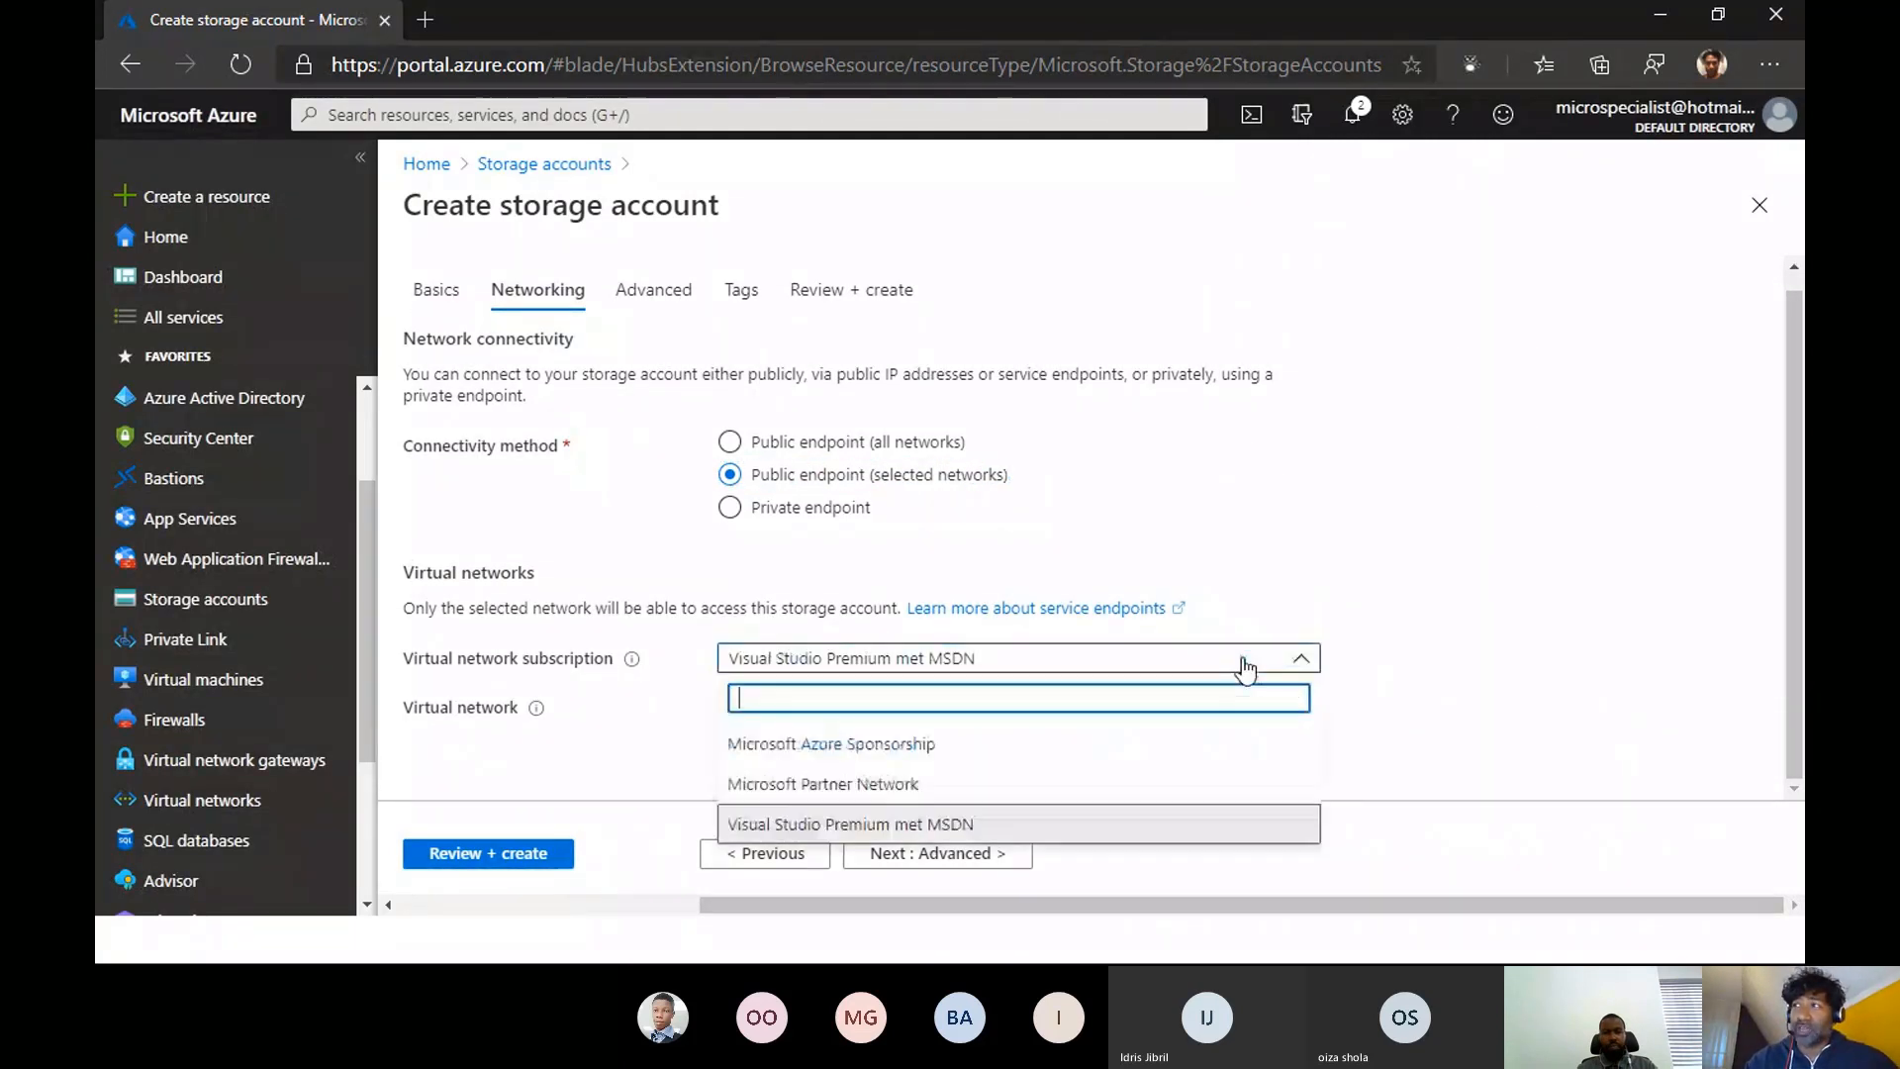
pyautogui.click(933, 782)
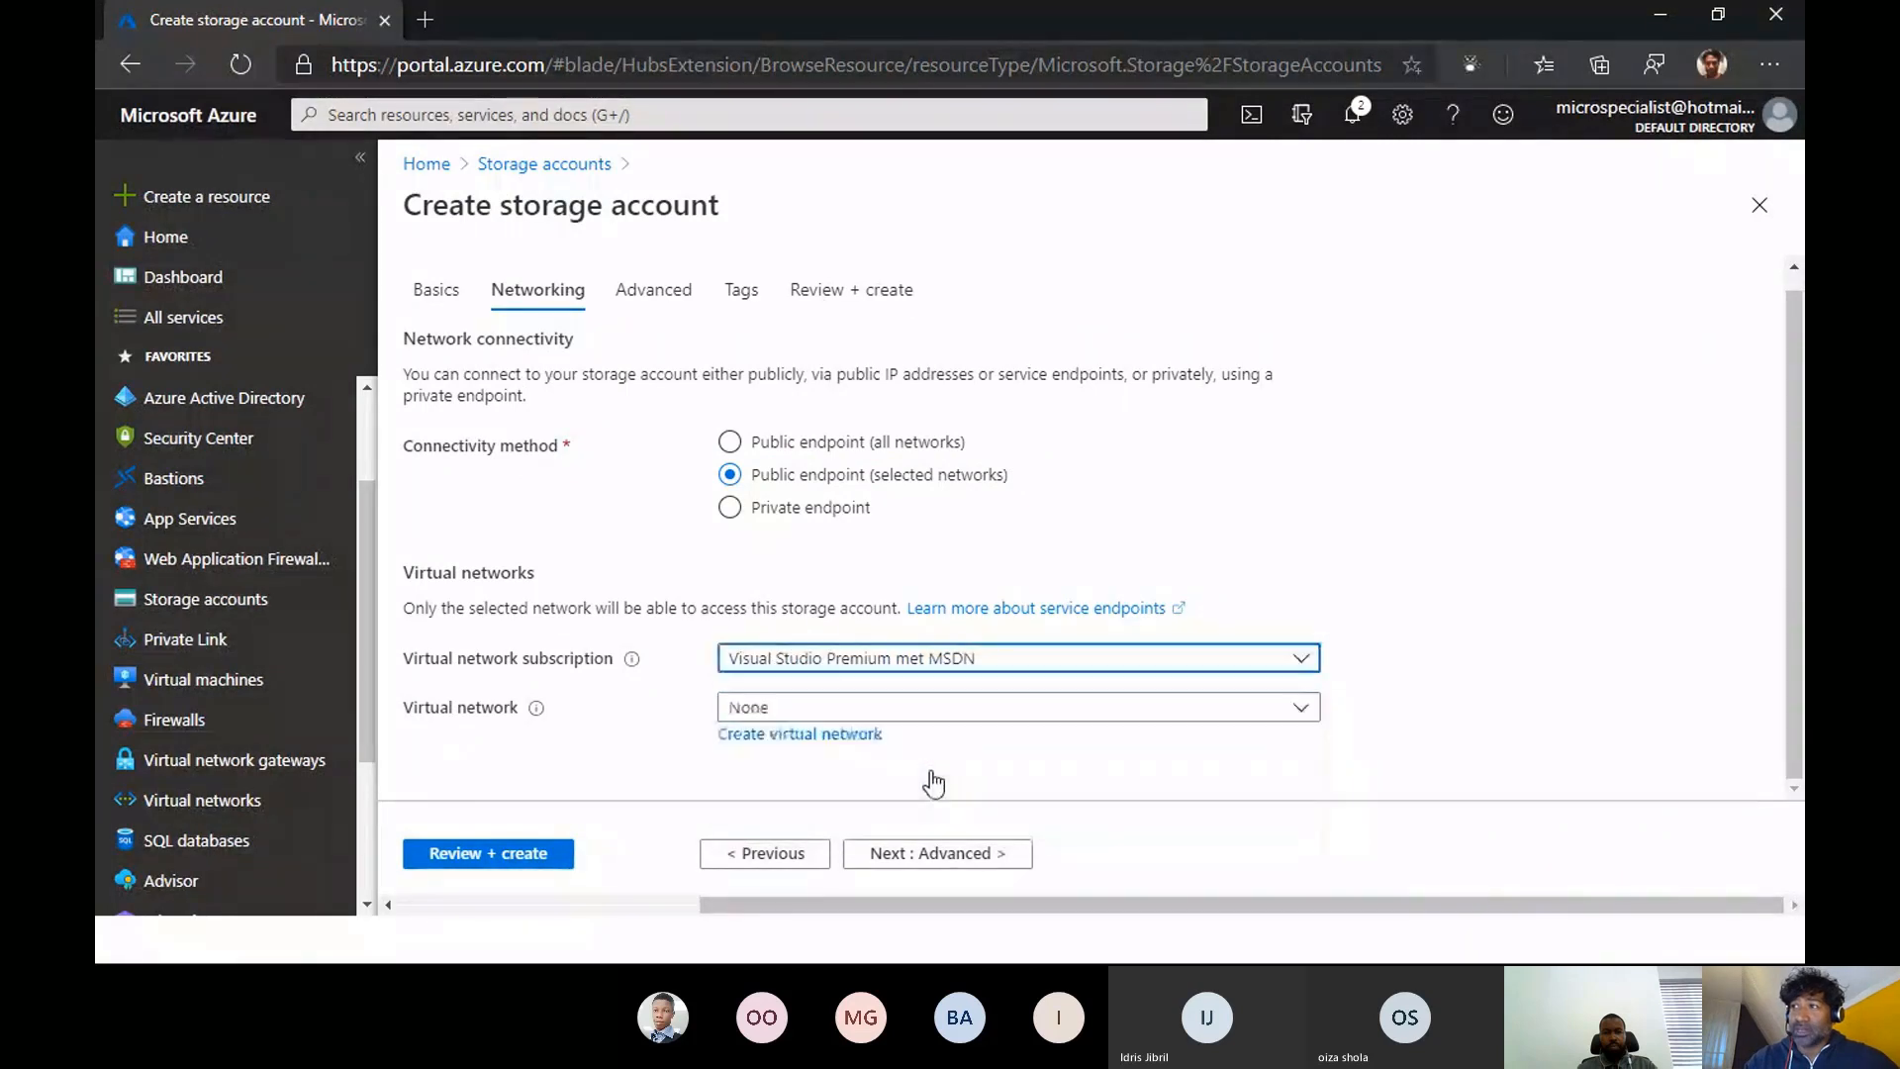
# - Check which virtual networks the chosen subscription offers, leaving the virtual network set to None
pyautogui.click(1064, 711)
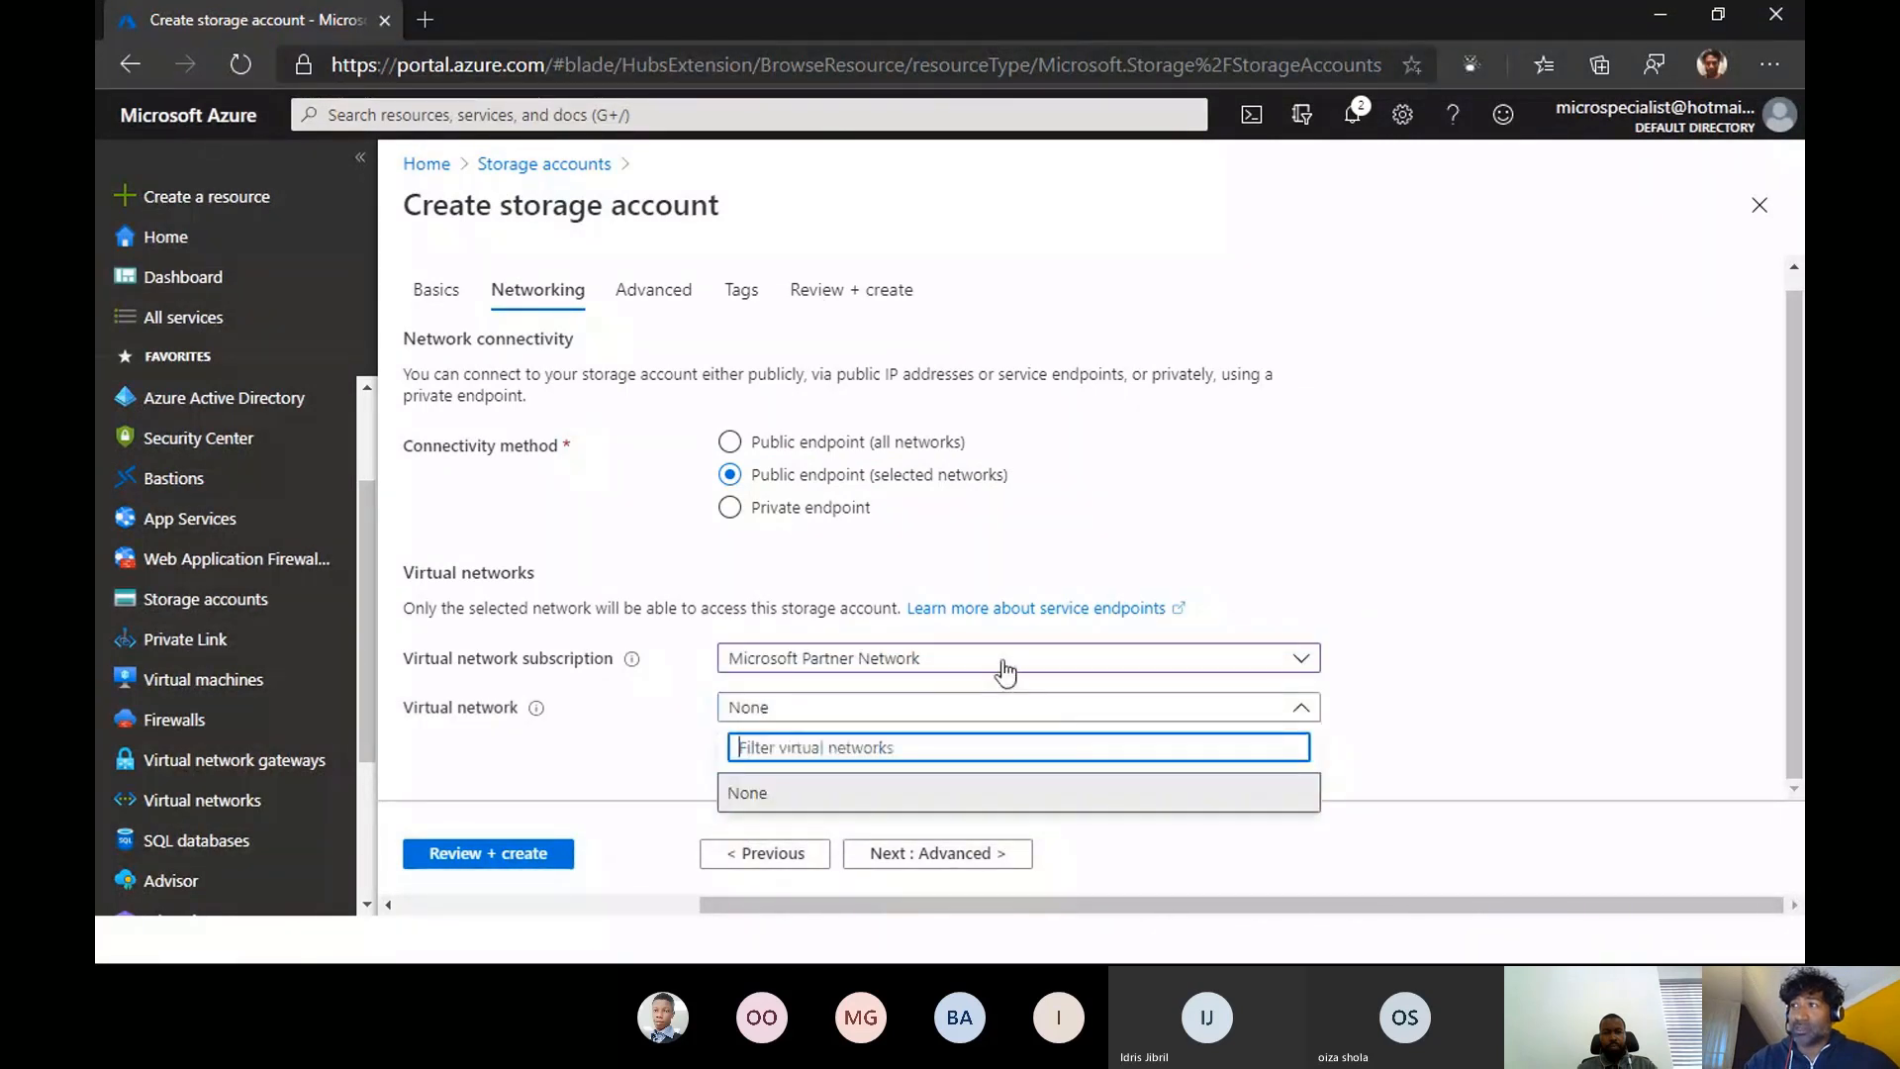
pyautogui.click(1001, 661)
pyautogui.click(1356, 665)
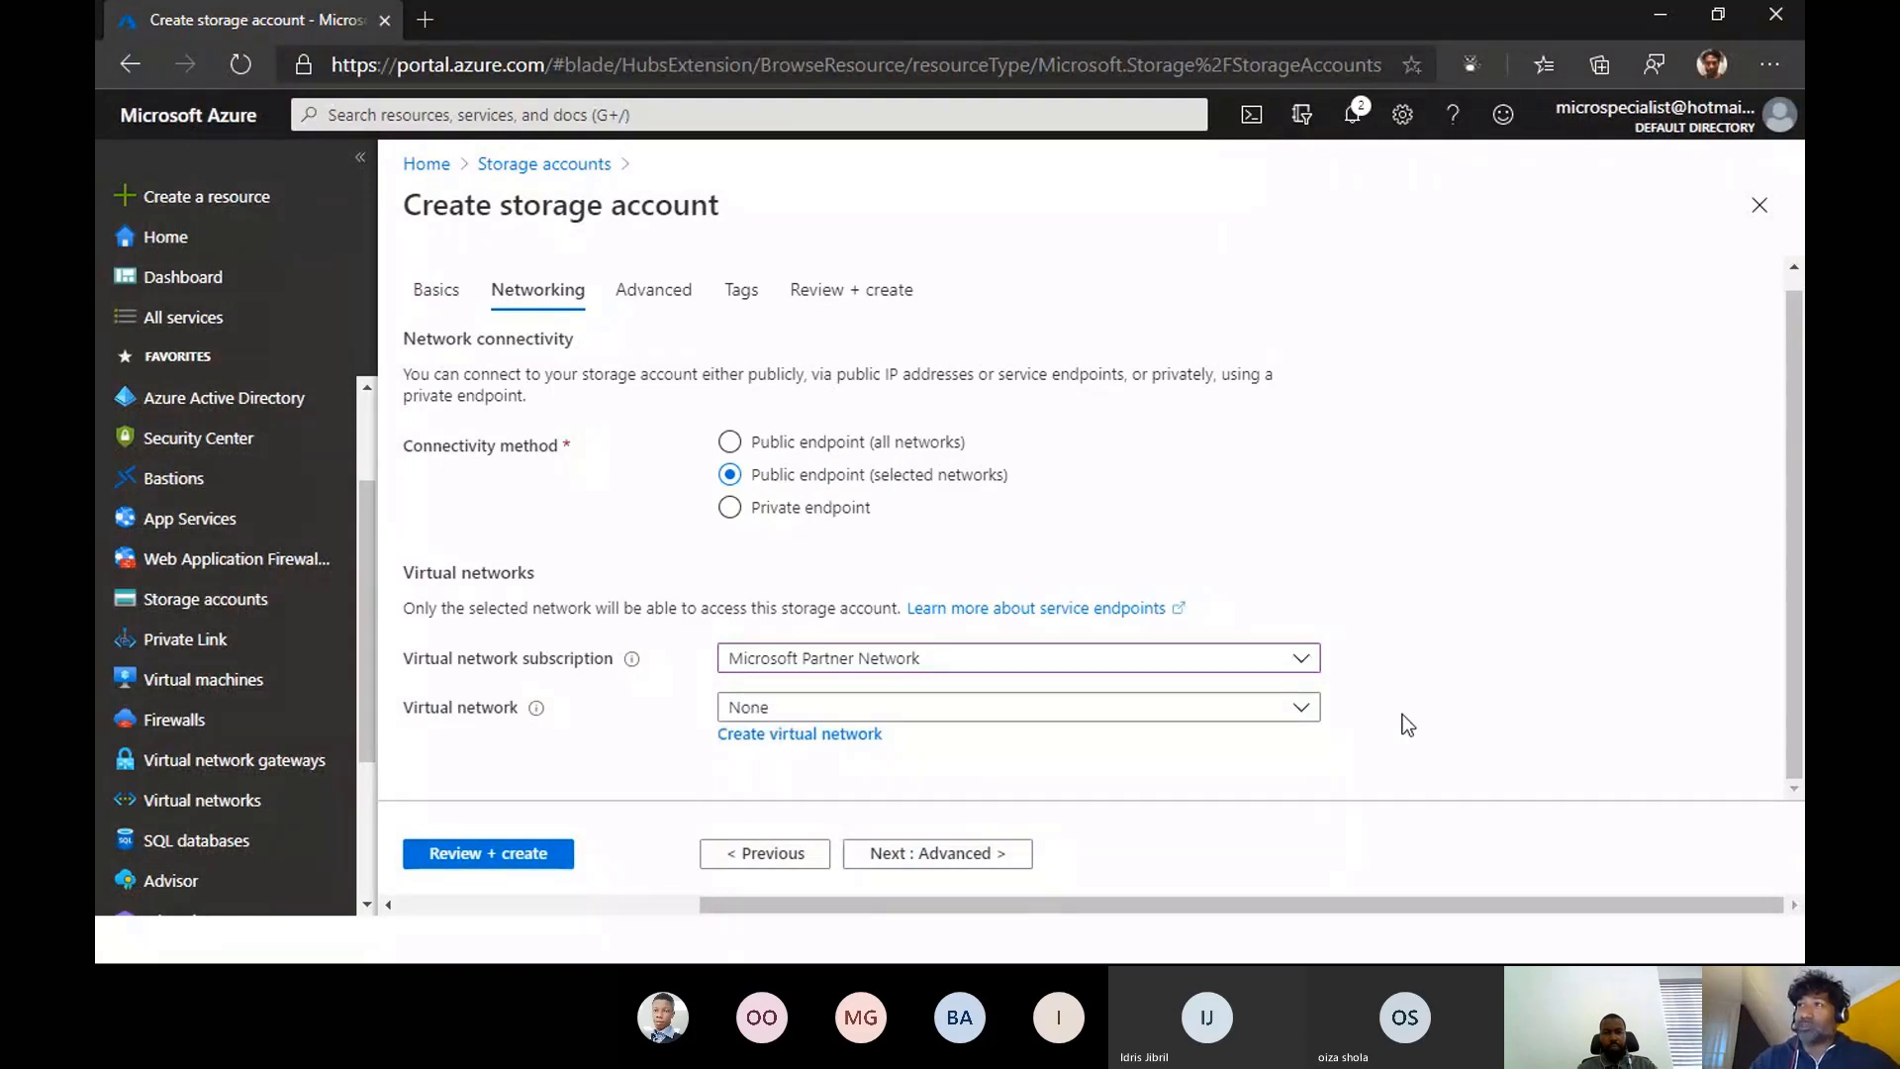
# - Set the storage account's connectivity method to Public endpoint (all networks)
pyautogui.click(730, 507)
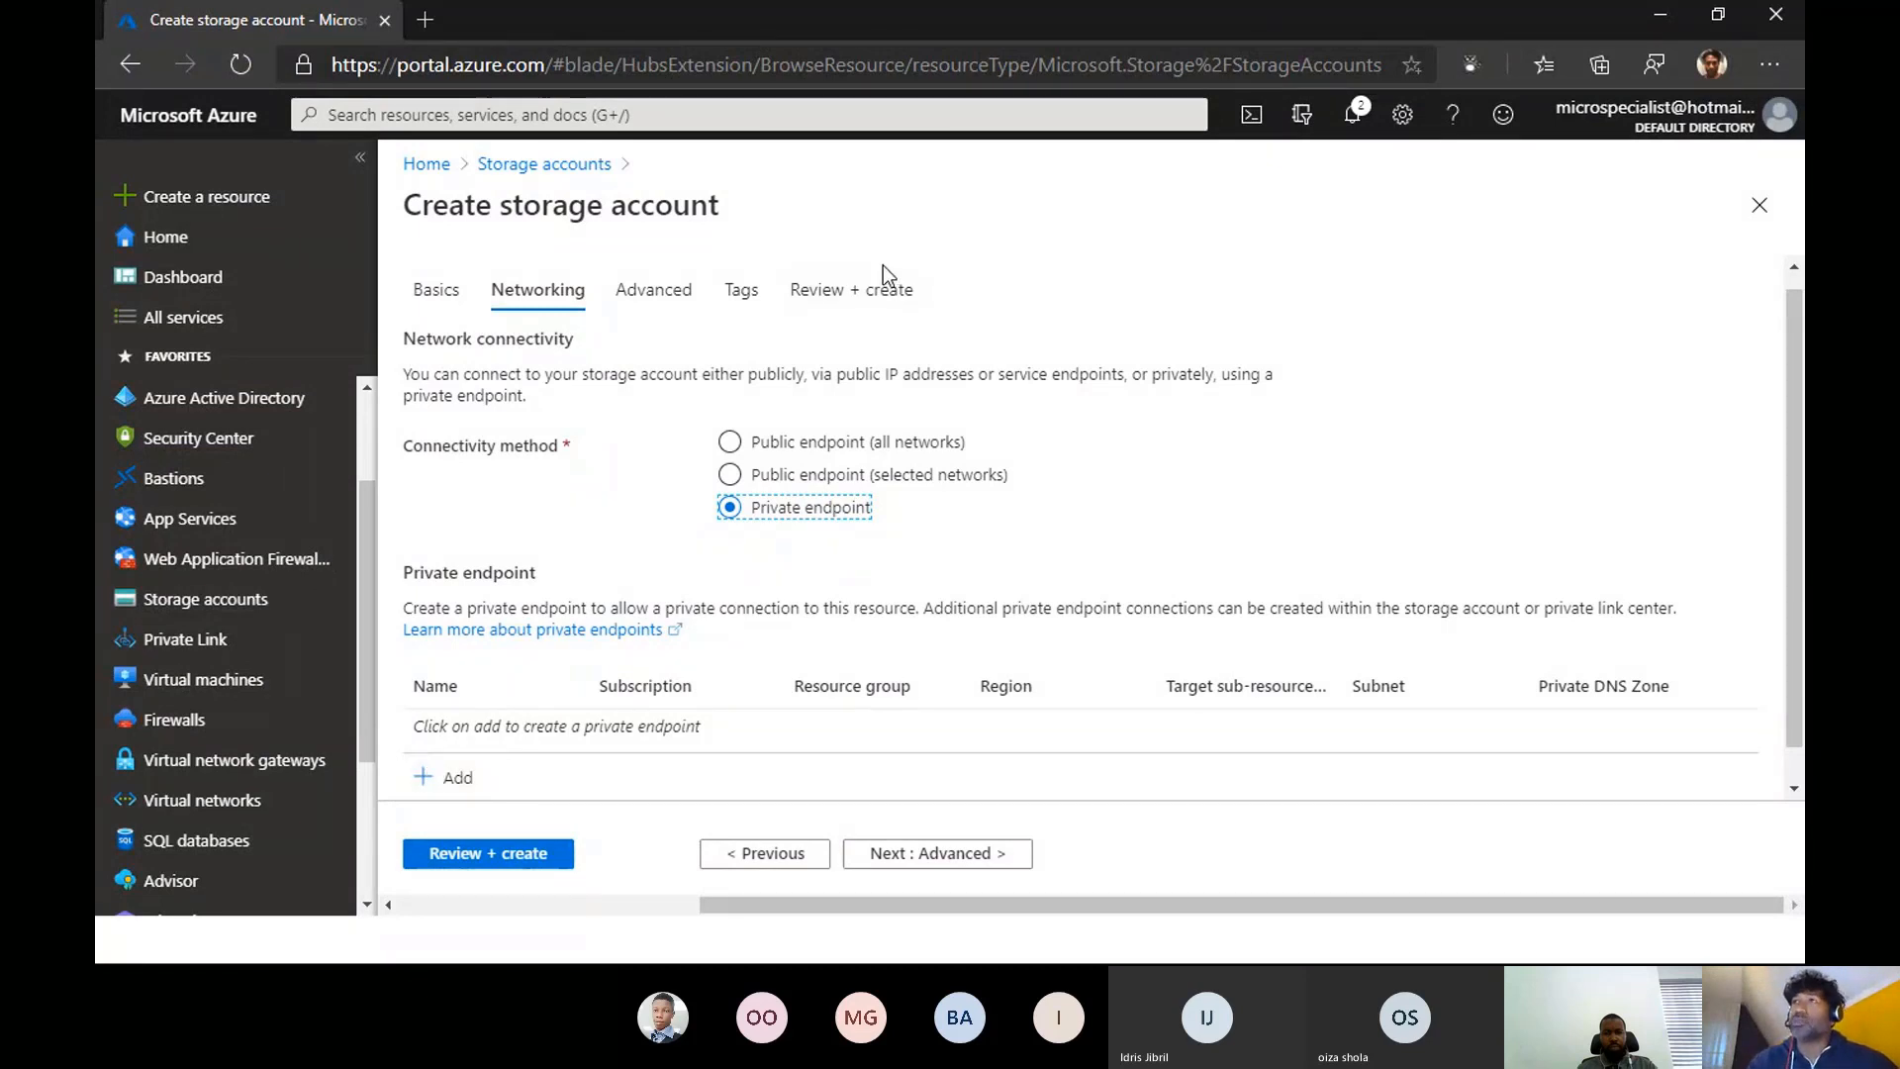
pyautogui.click(730, 442)
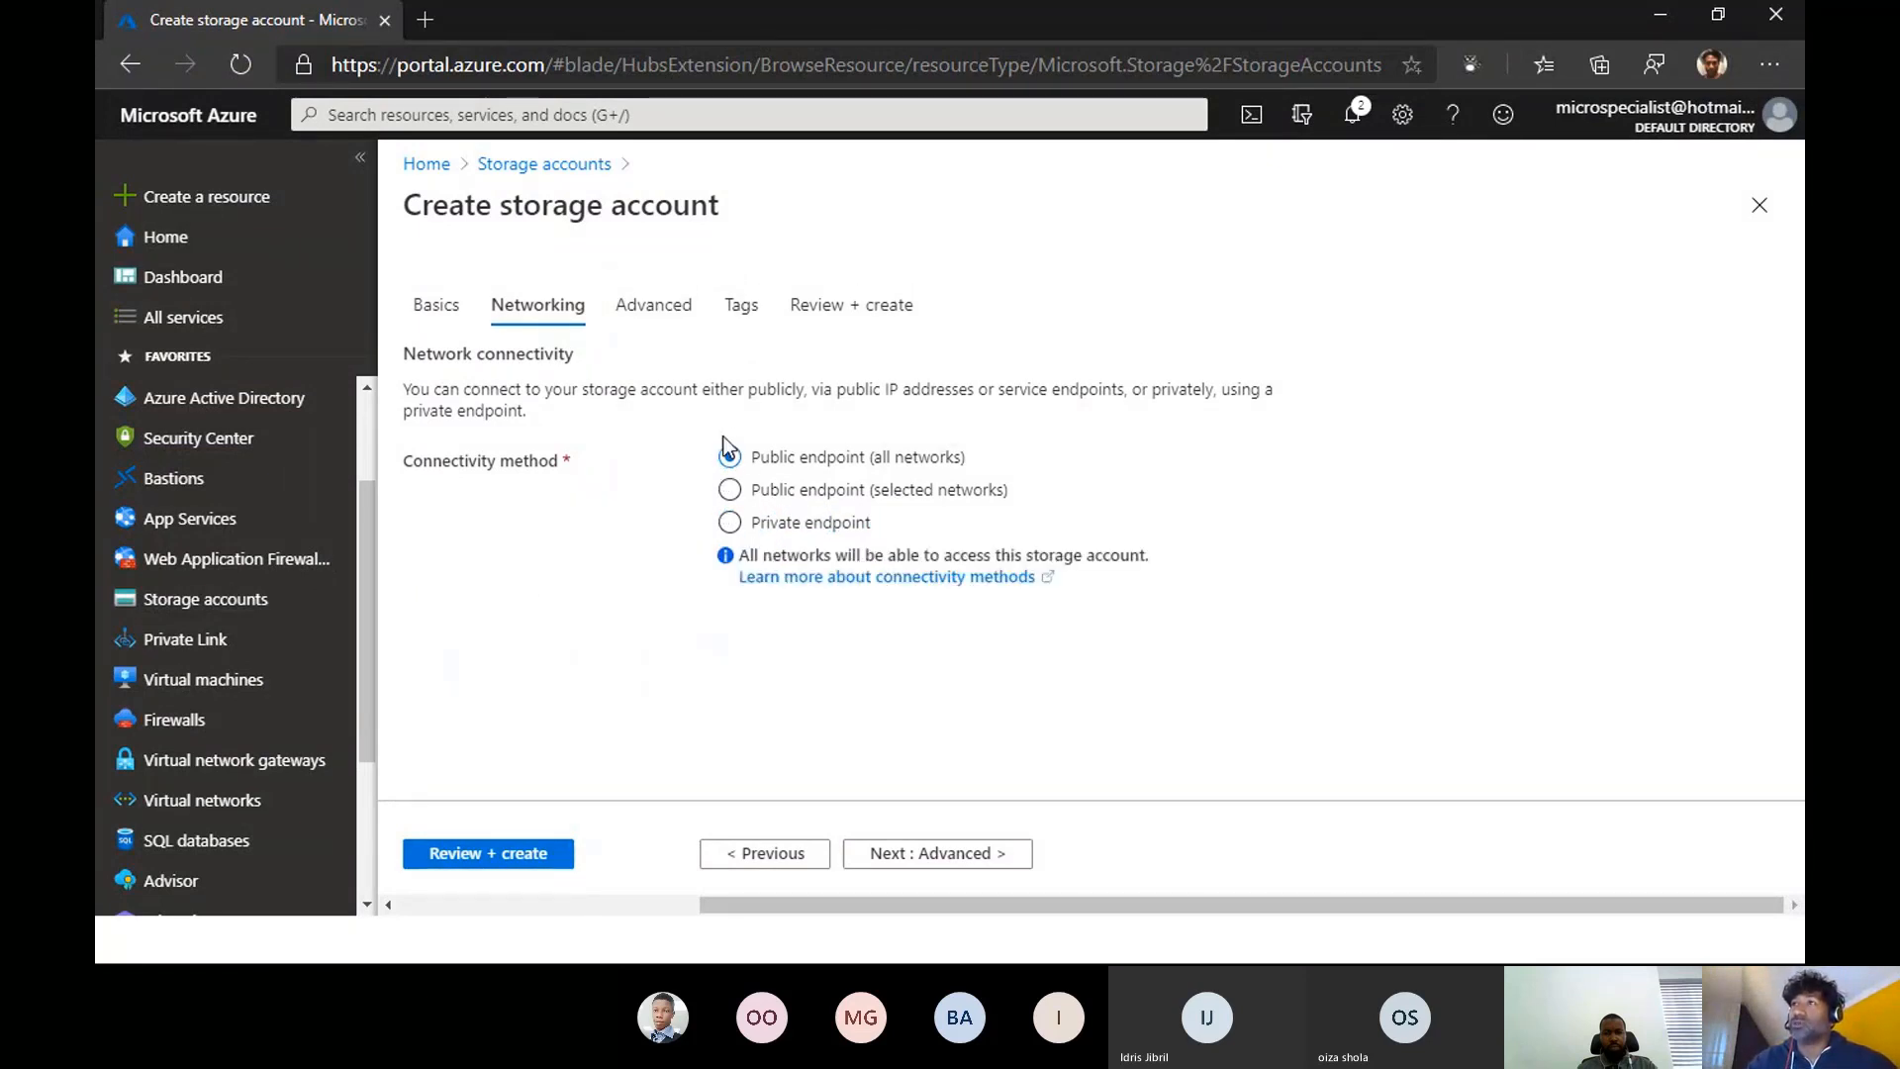
# - Keep the default advanced settings, leave the tags empty, and create the storage account after reviewing its configuration
pyautogui.click(653, 305)
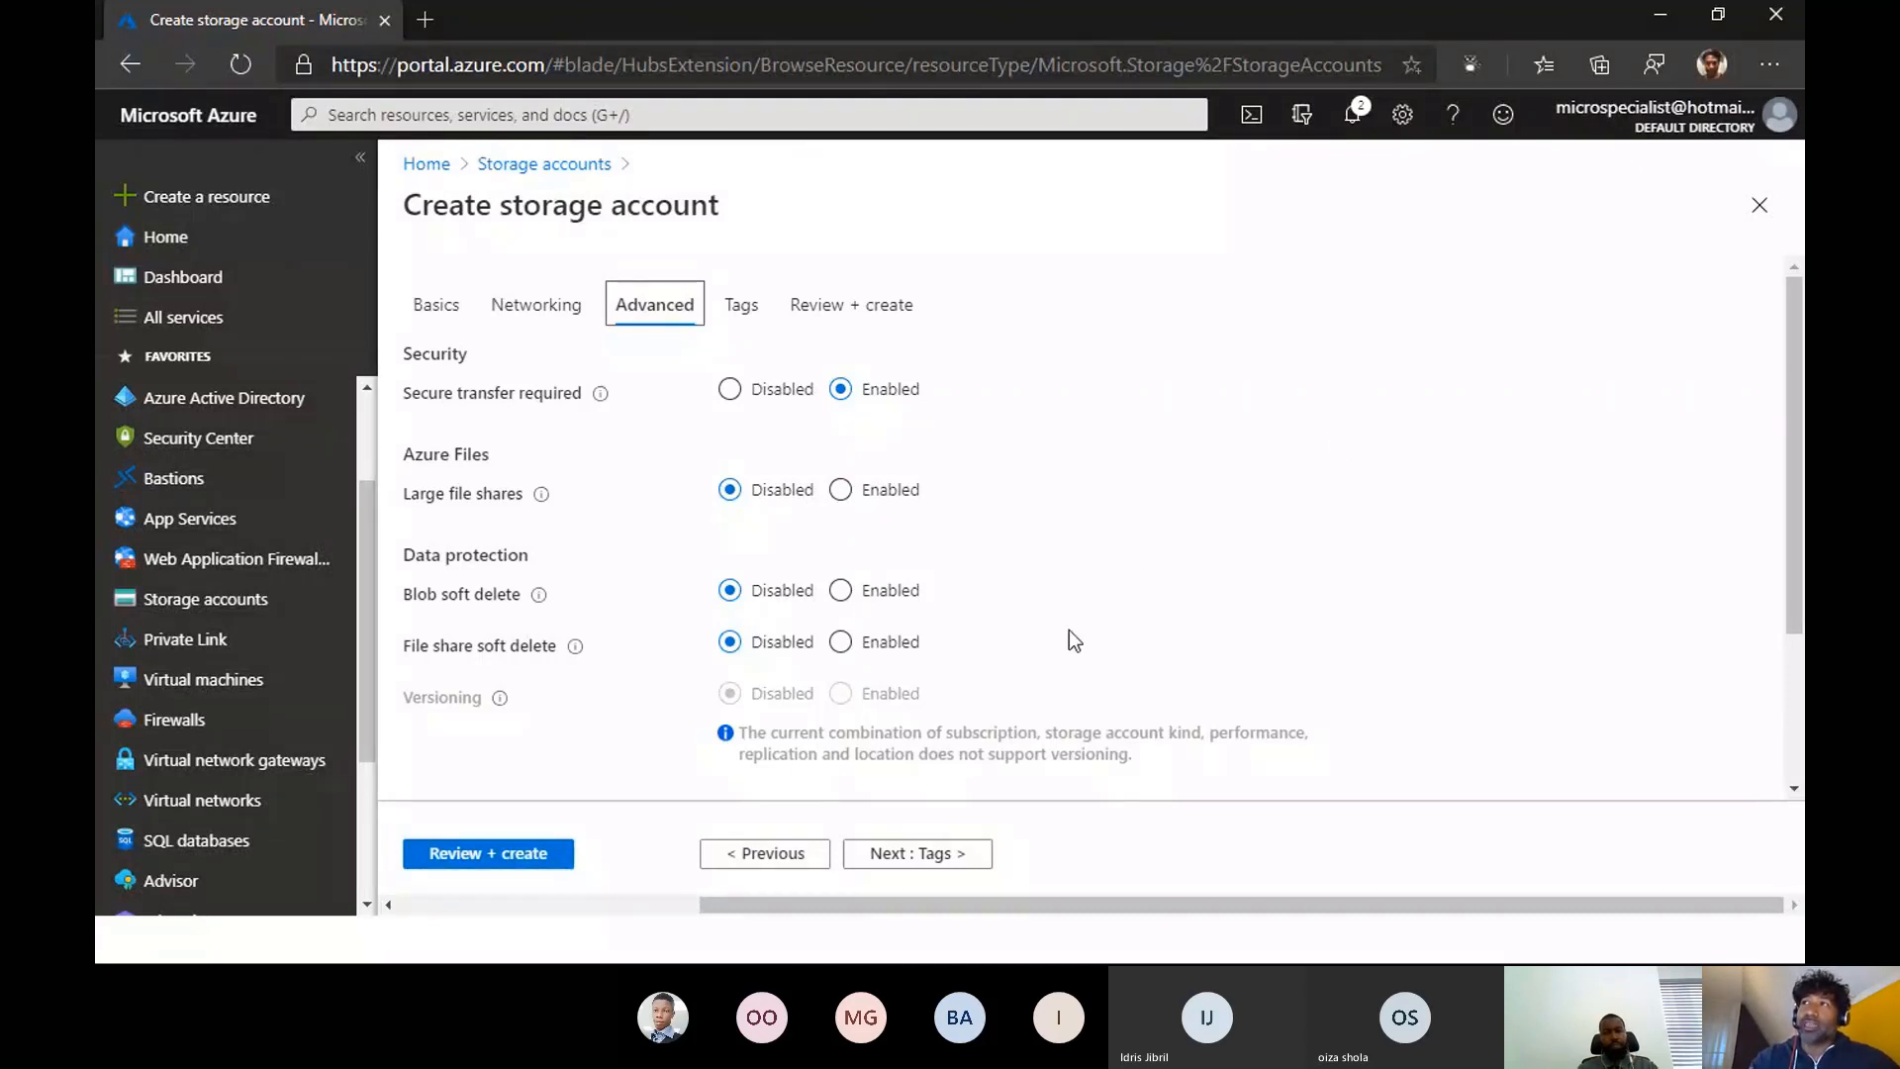
pyautogui.click(904, 855)
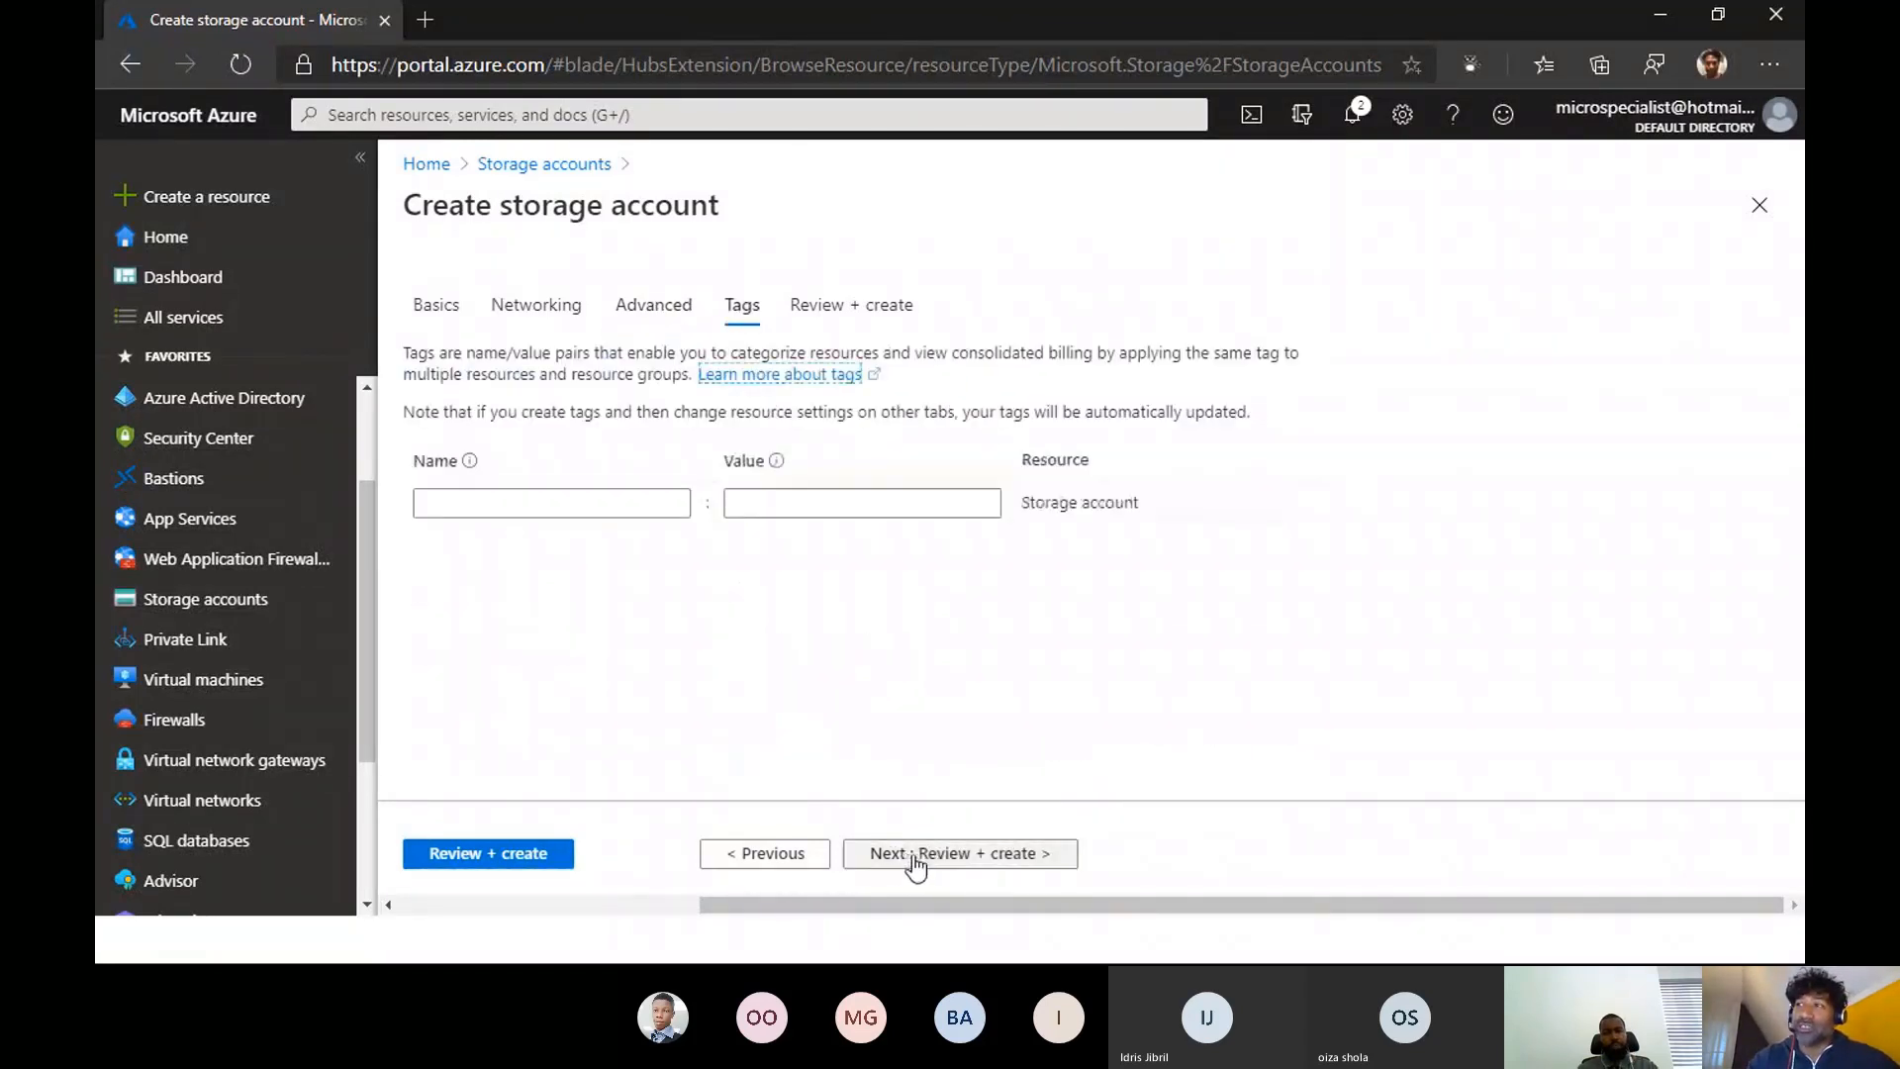
pyautogui.click(539, 508)
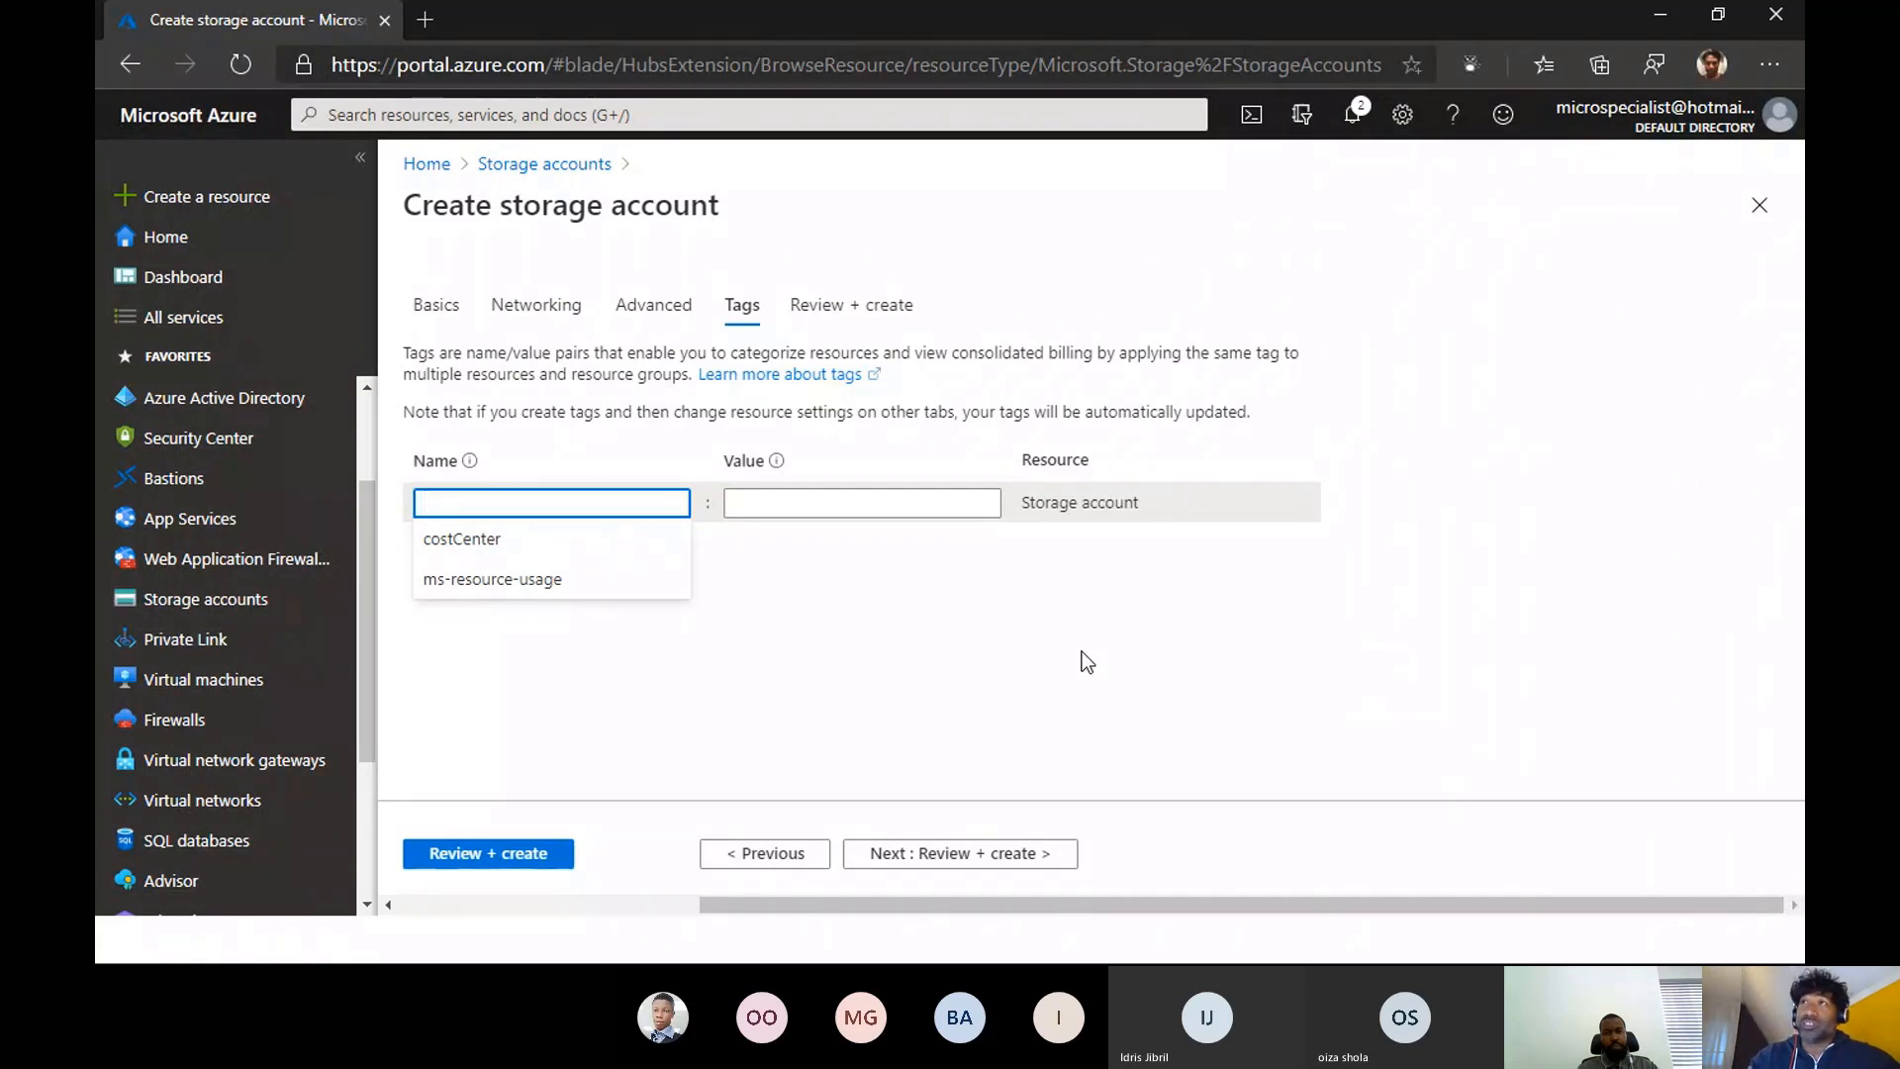
pyautogui.click(959, 853)
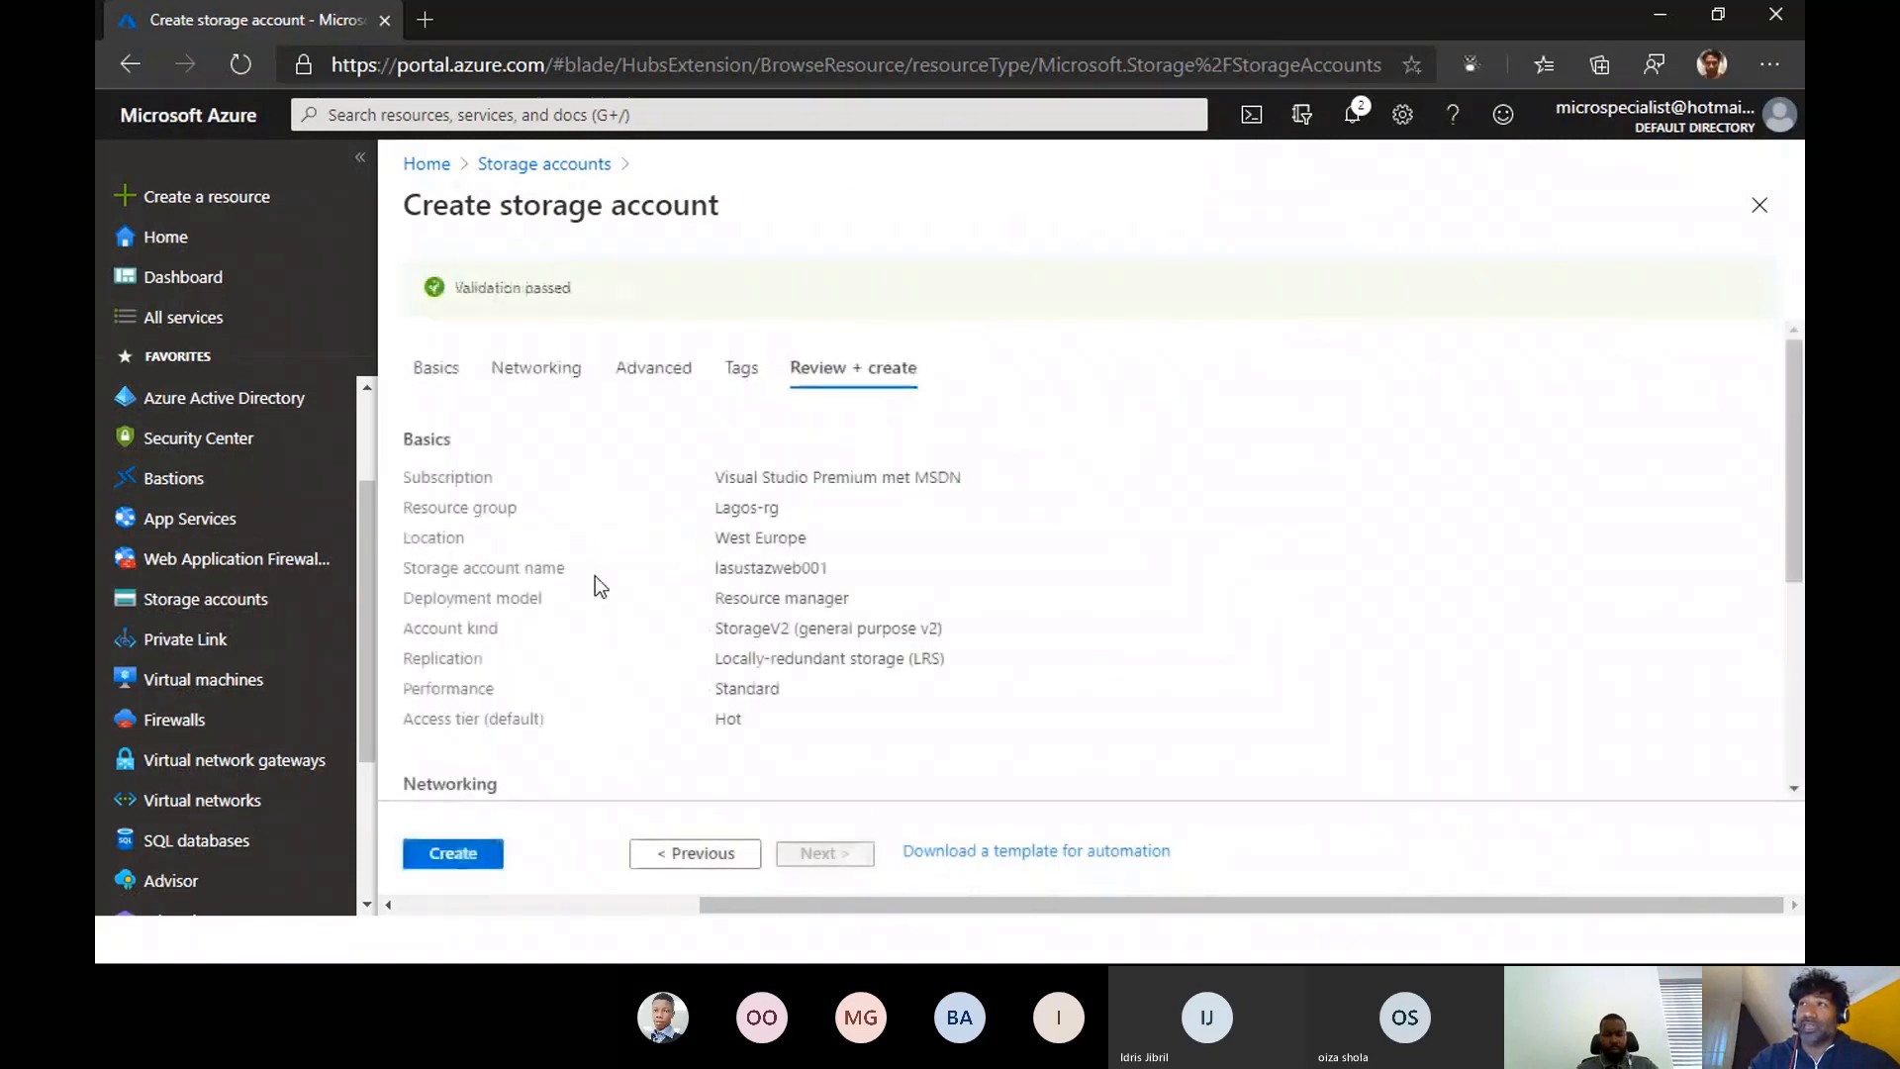
pyautogui.scroll(-5, 596, 569)
pyautogui.click(454, 861)
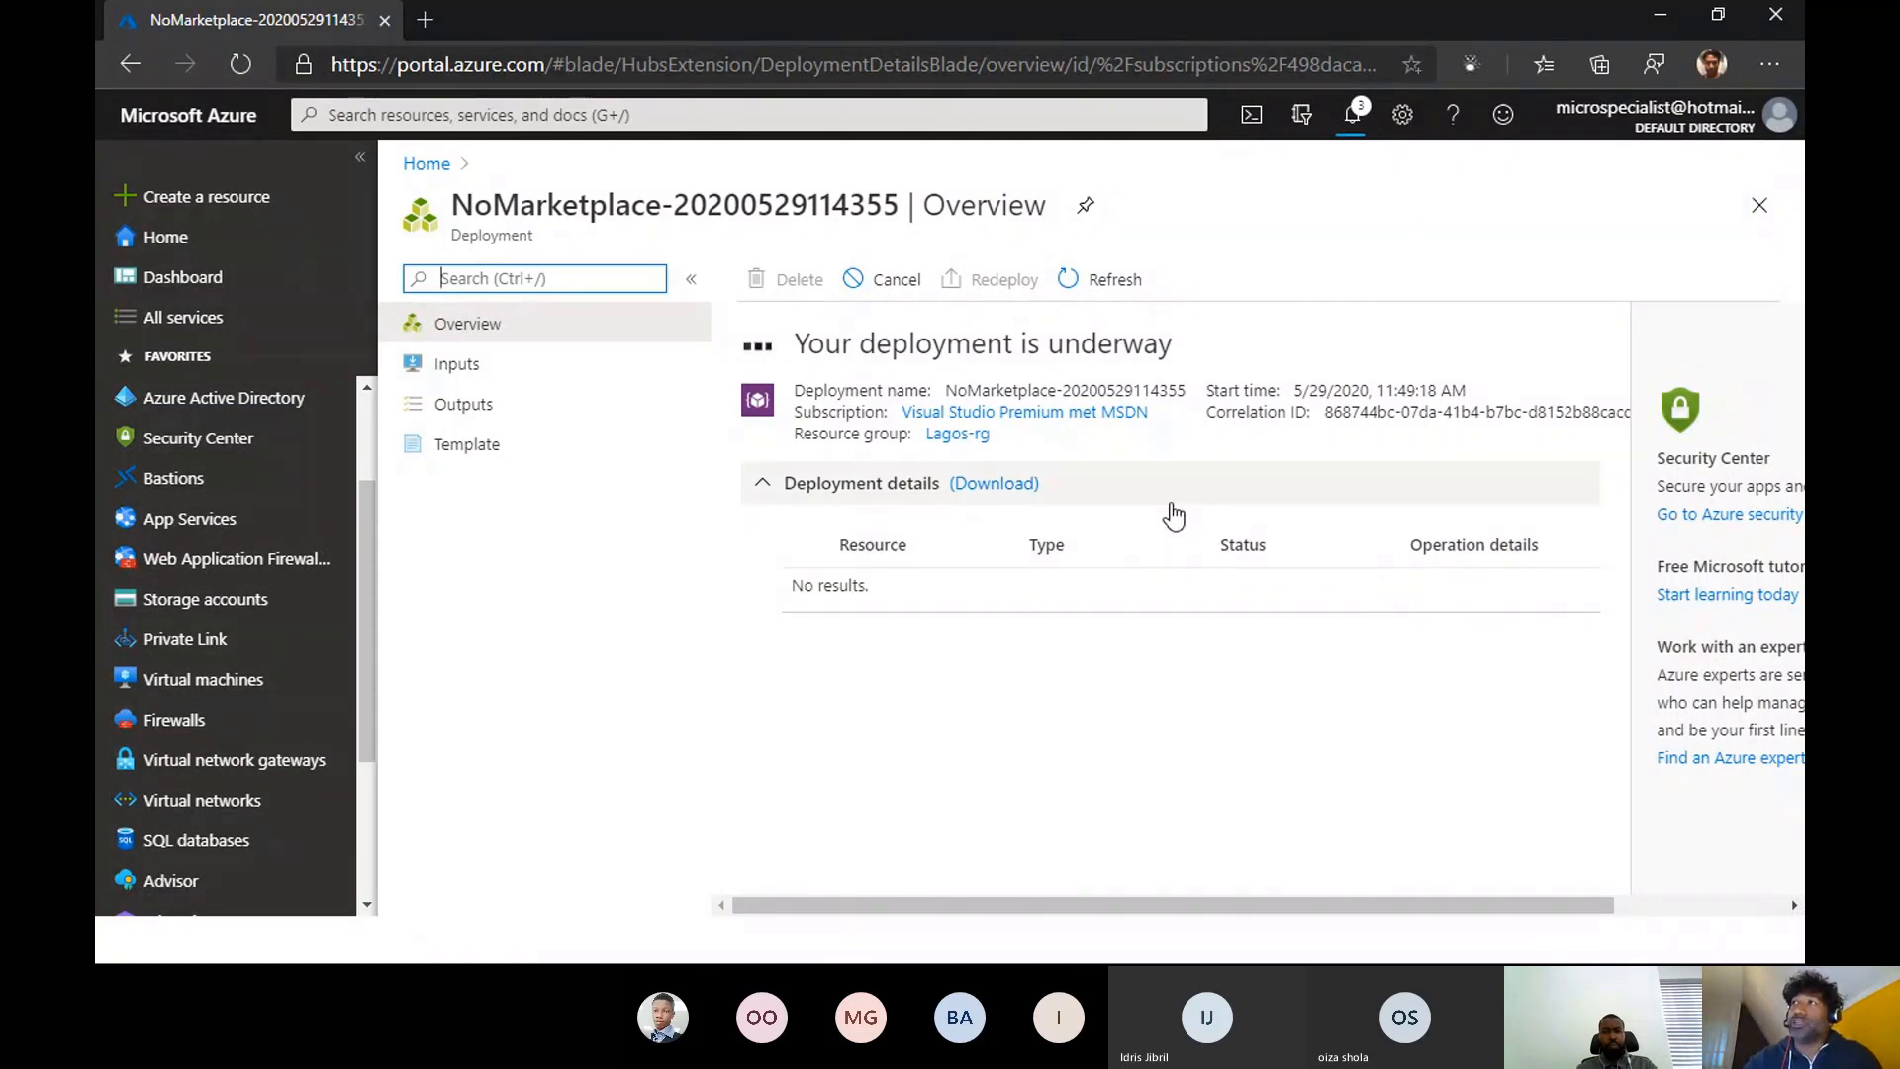
# - Check the storage account's deployment through the notifications, the refreshed storage accounts list and the deployment overview
pyautogui.click(1355, 115)
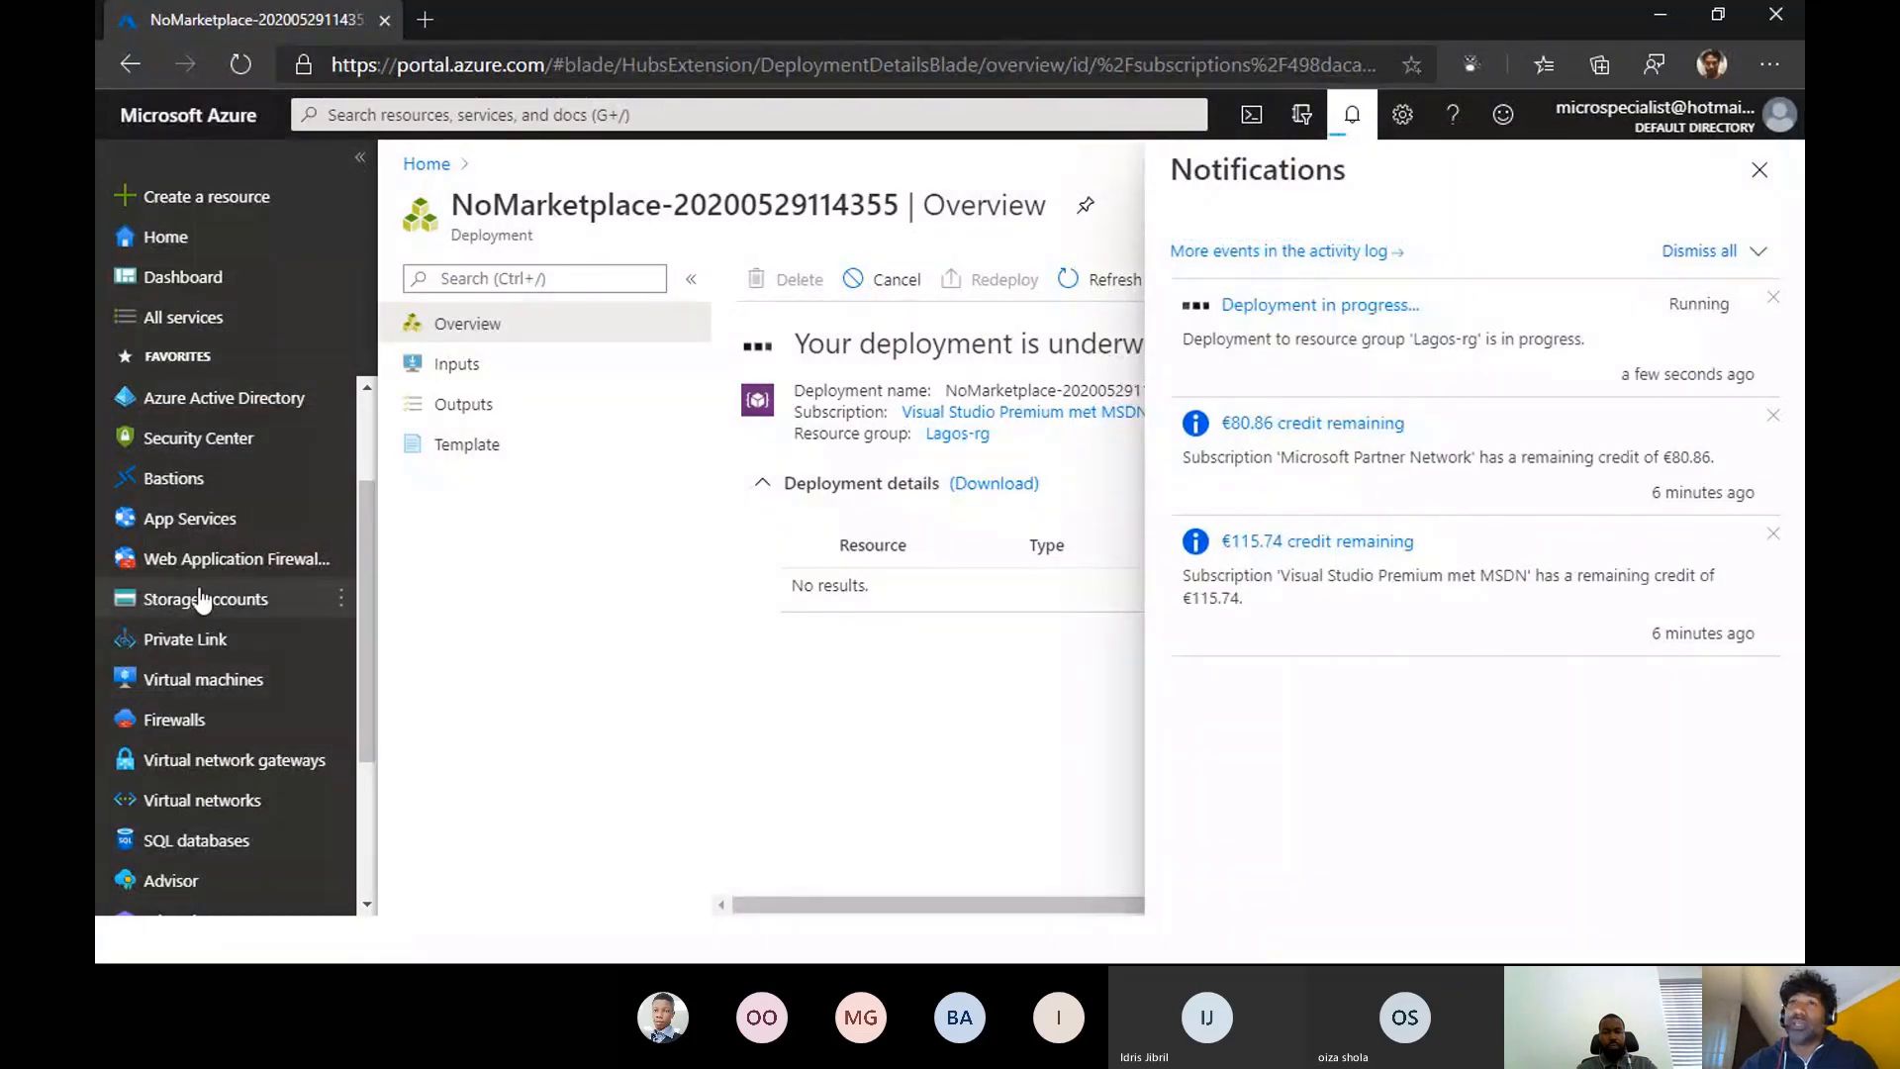
pyautogui.moveTo(200, 599)
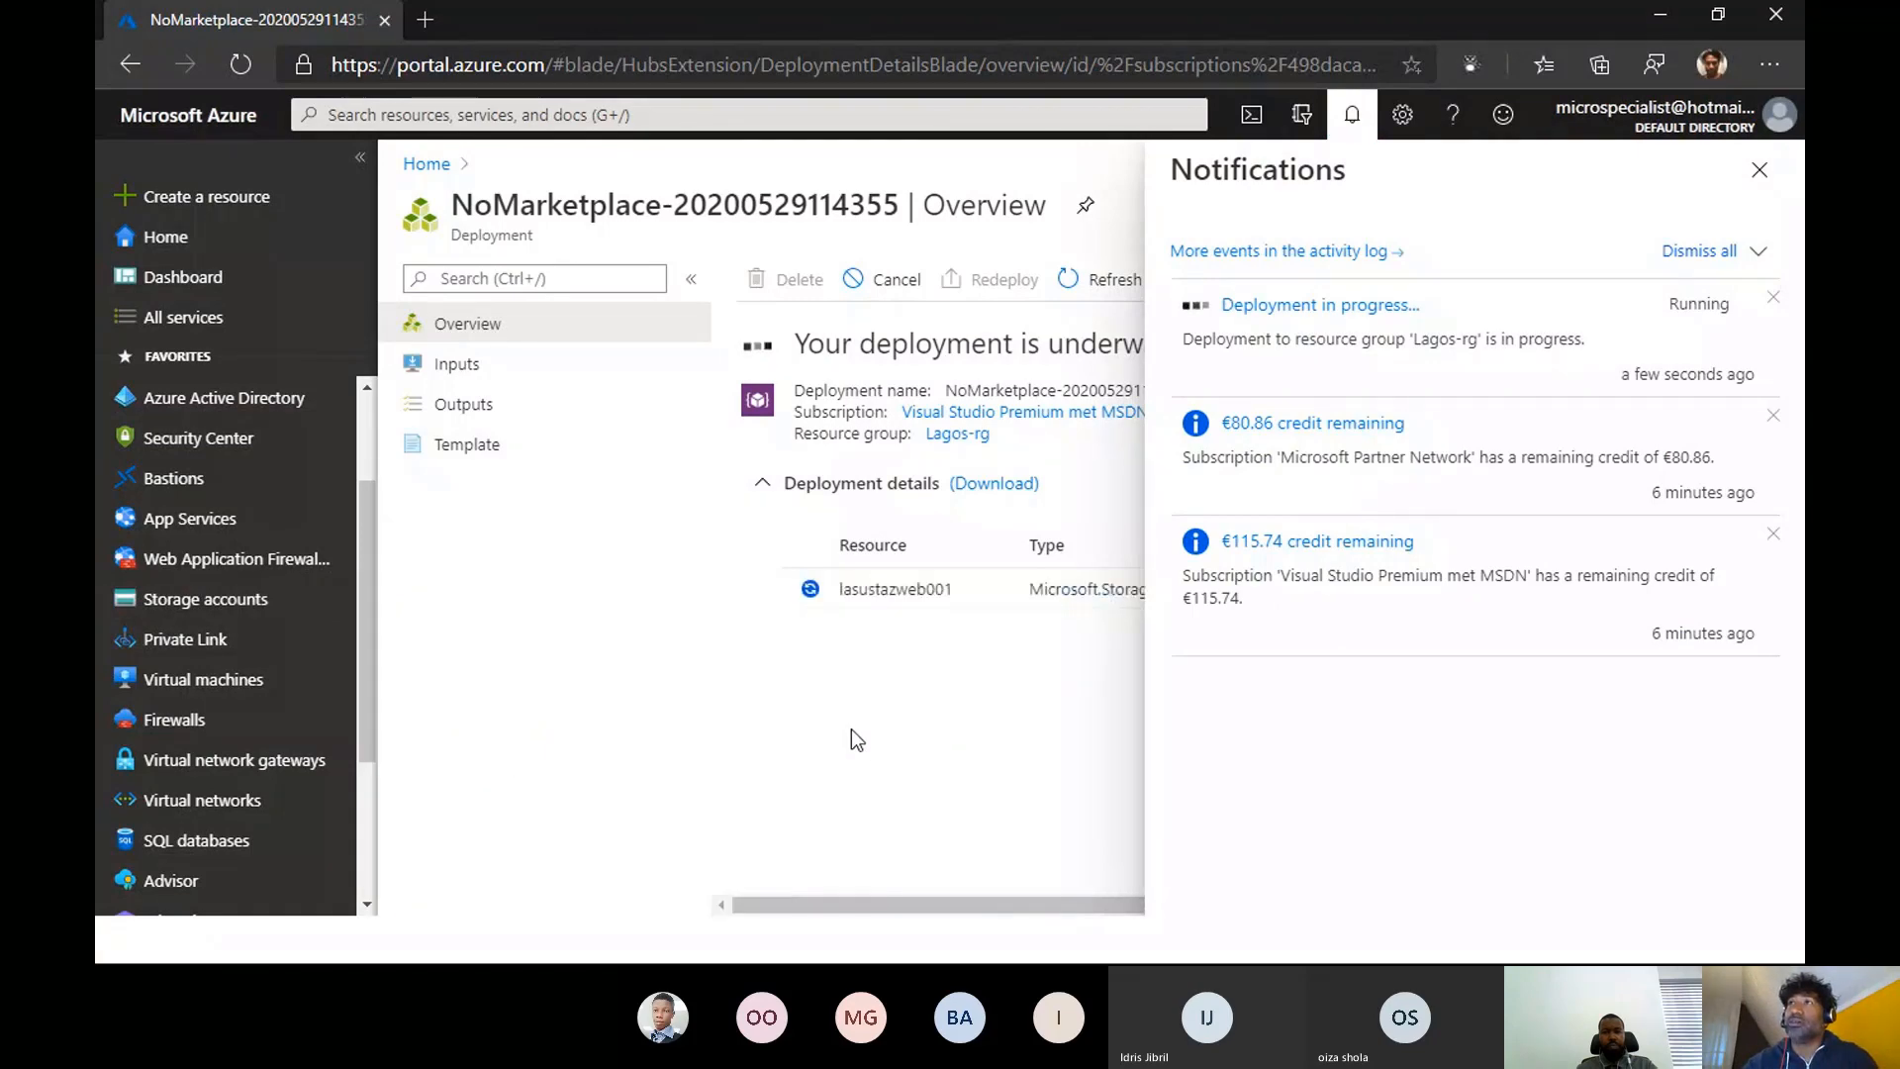
pyautogui.click(196, 599)
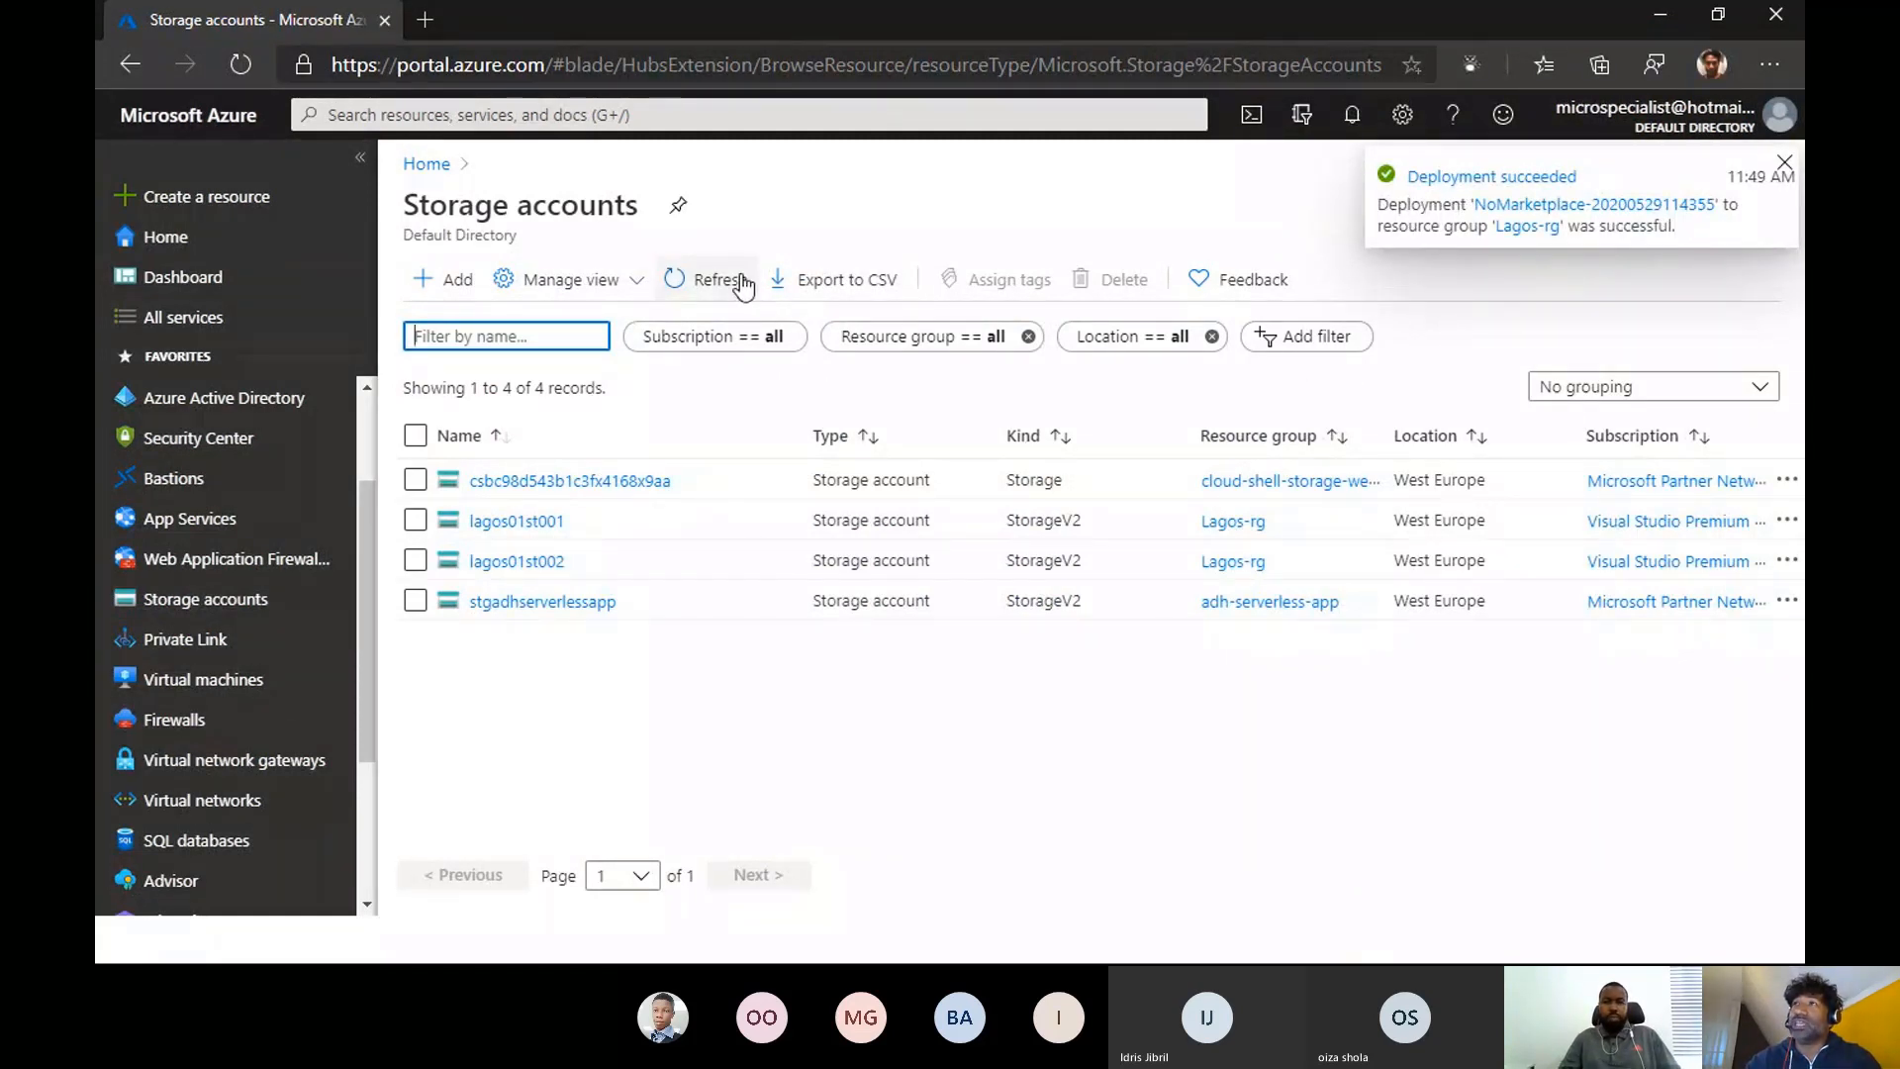
pyautogui.click(708, 282)
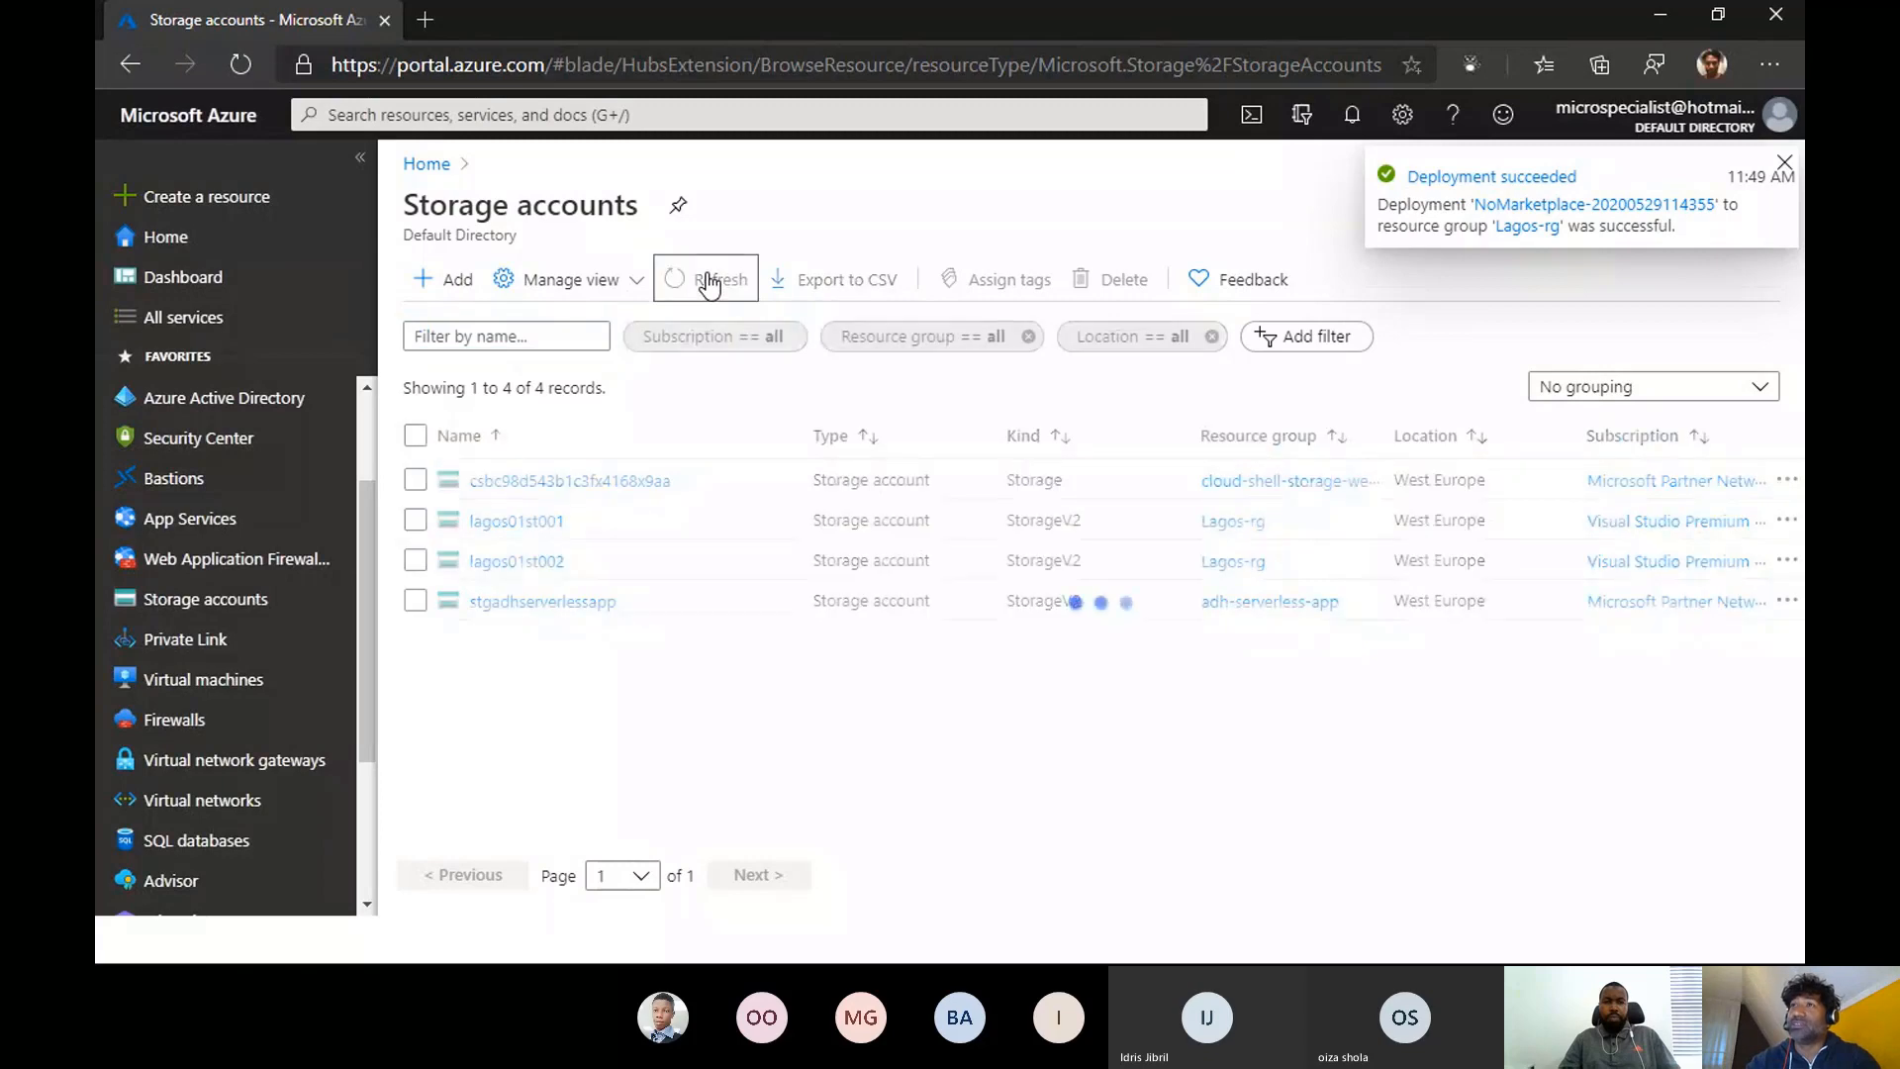
pyautogui.click(711, 282)
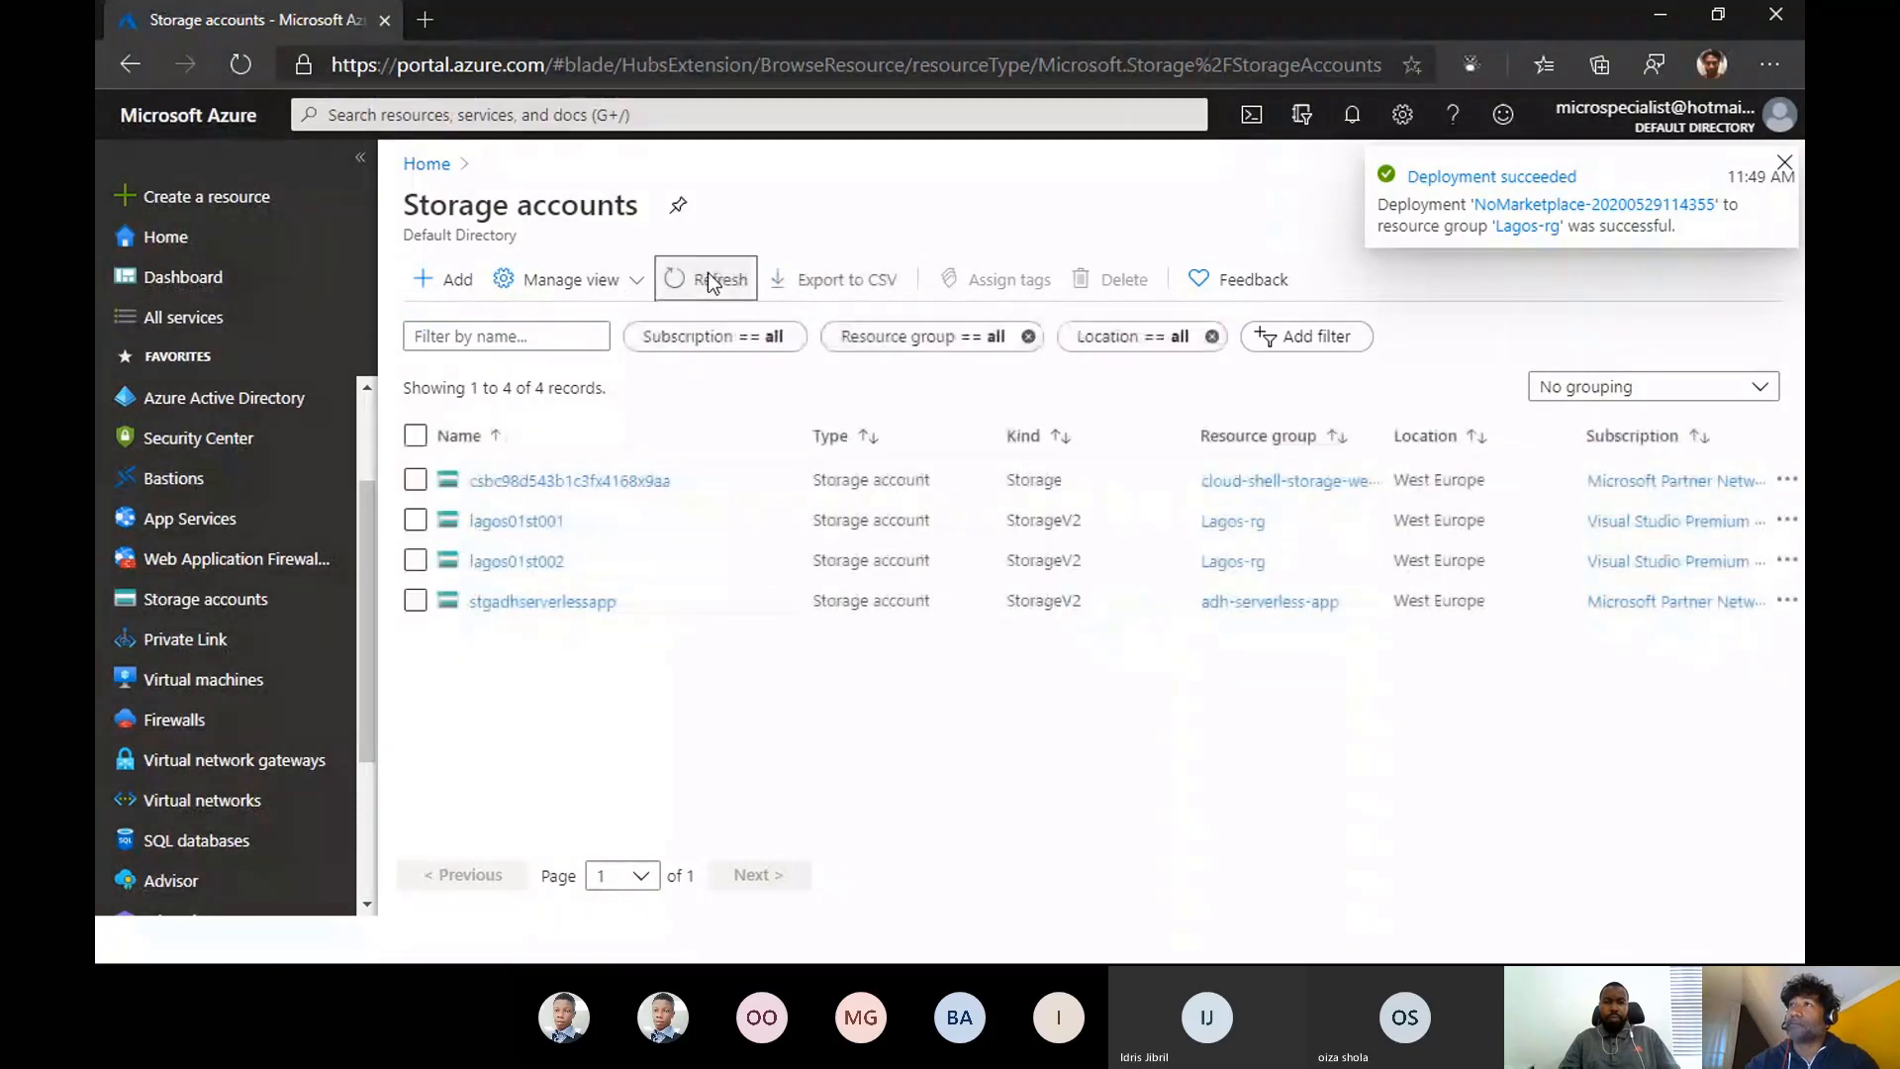
pyautogui.click(711, 284)
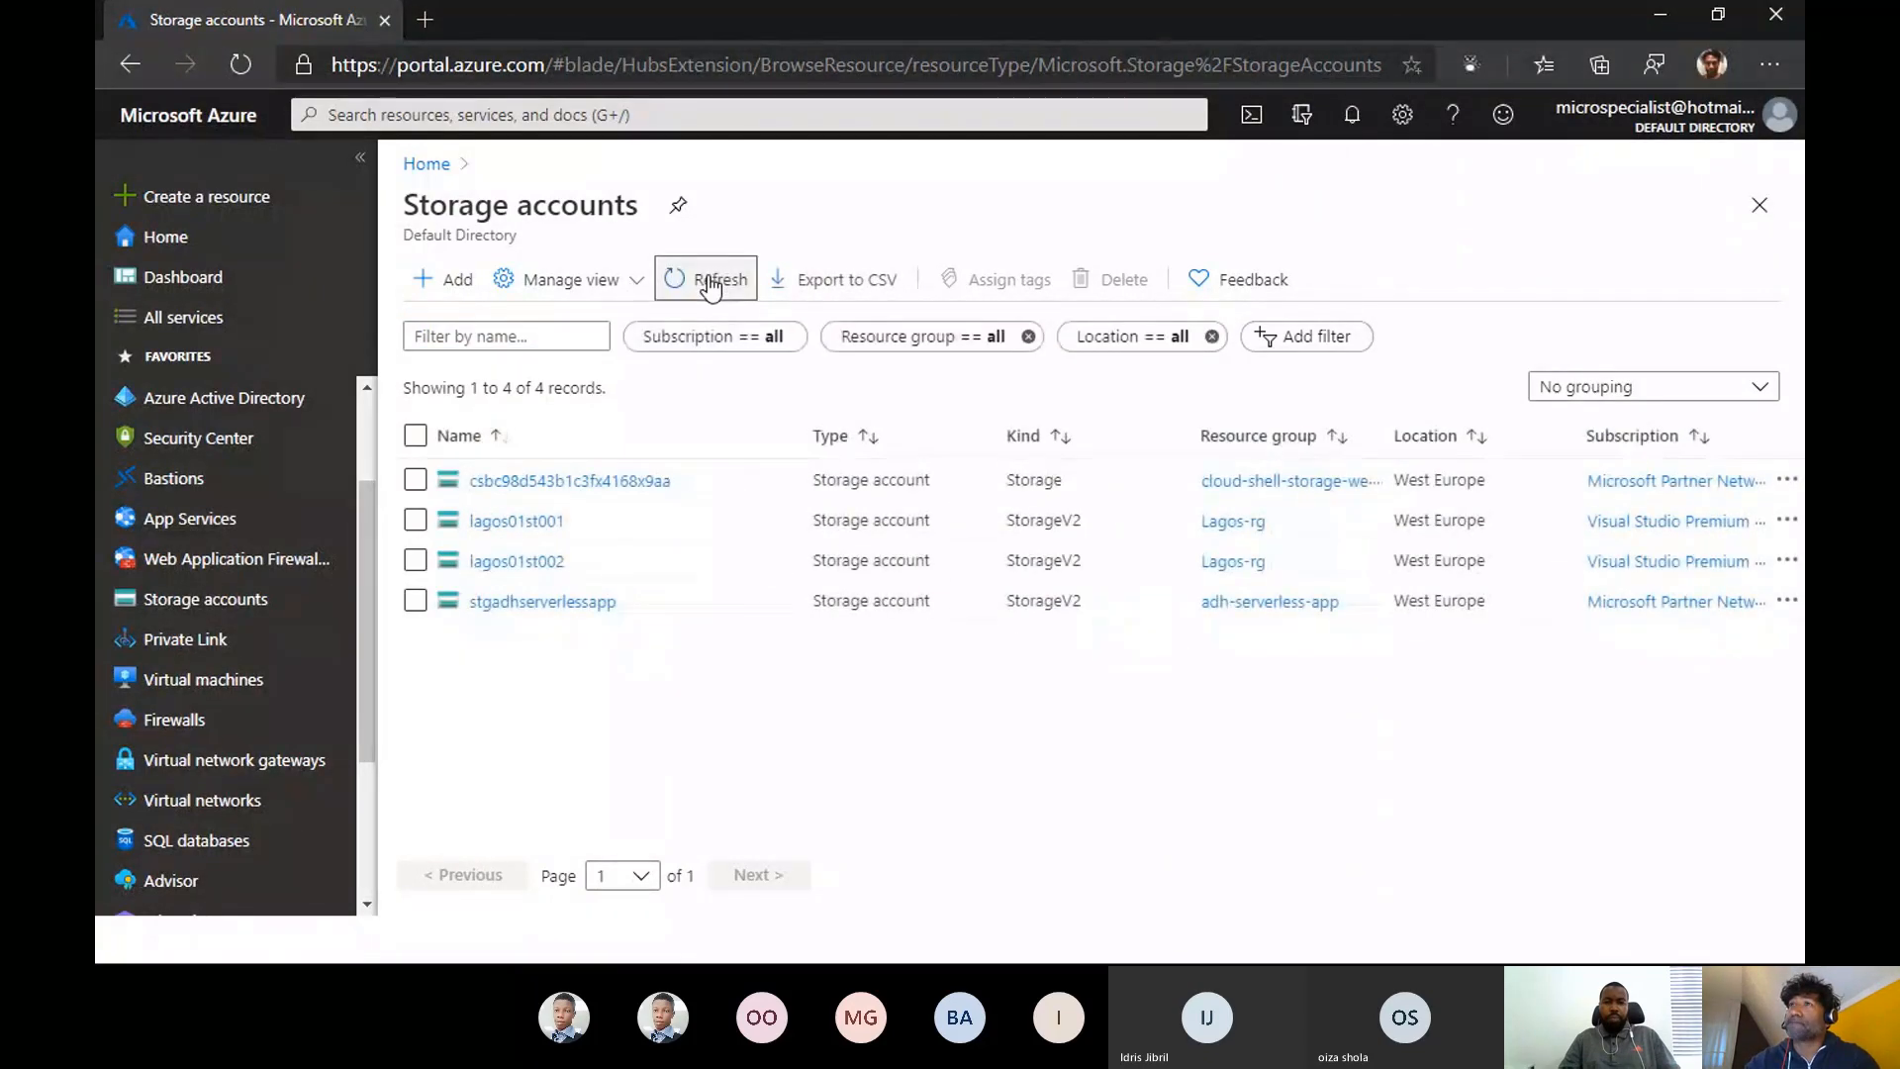
pyautogui.click(1351, 116)
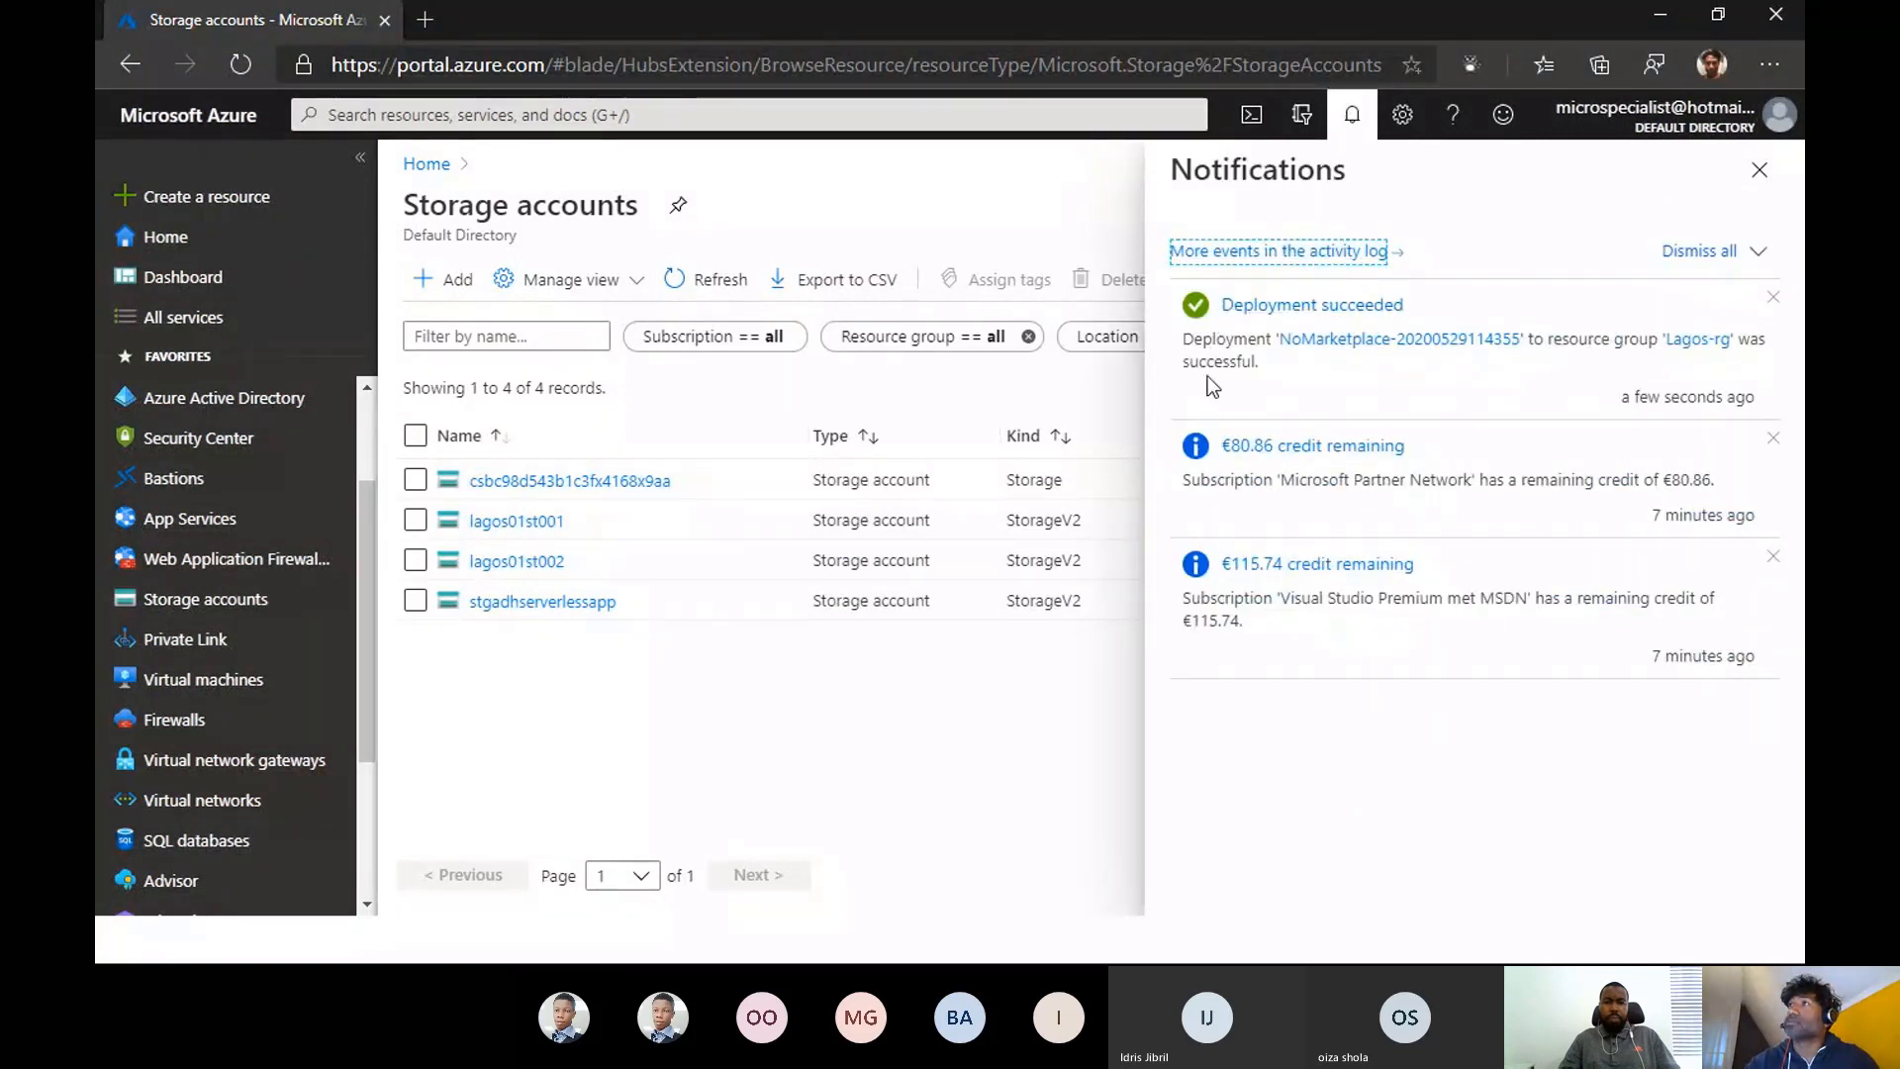
pyautogui.click(1396, 341)
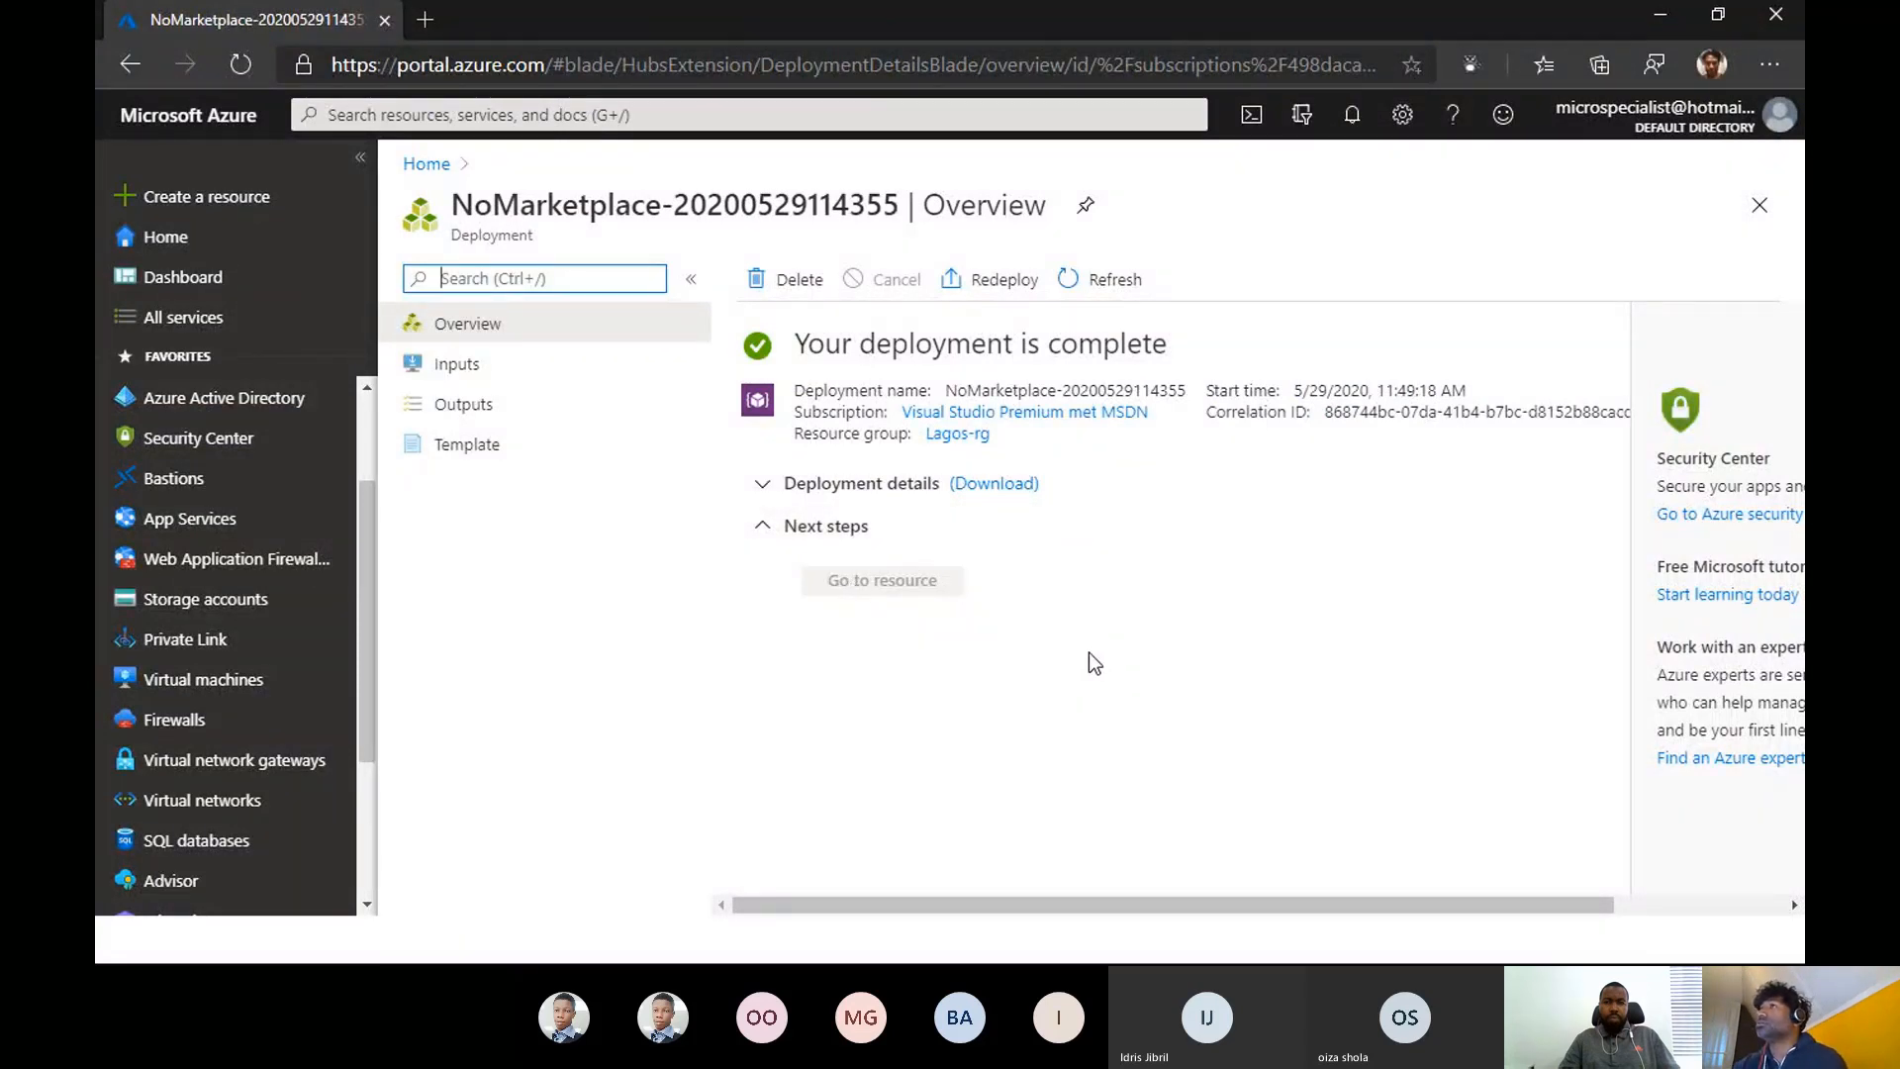
# - Open the lasustazweb001 storage account and go to its blob containers
pyautogui.click(212, 600)
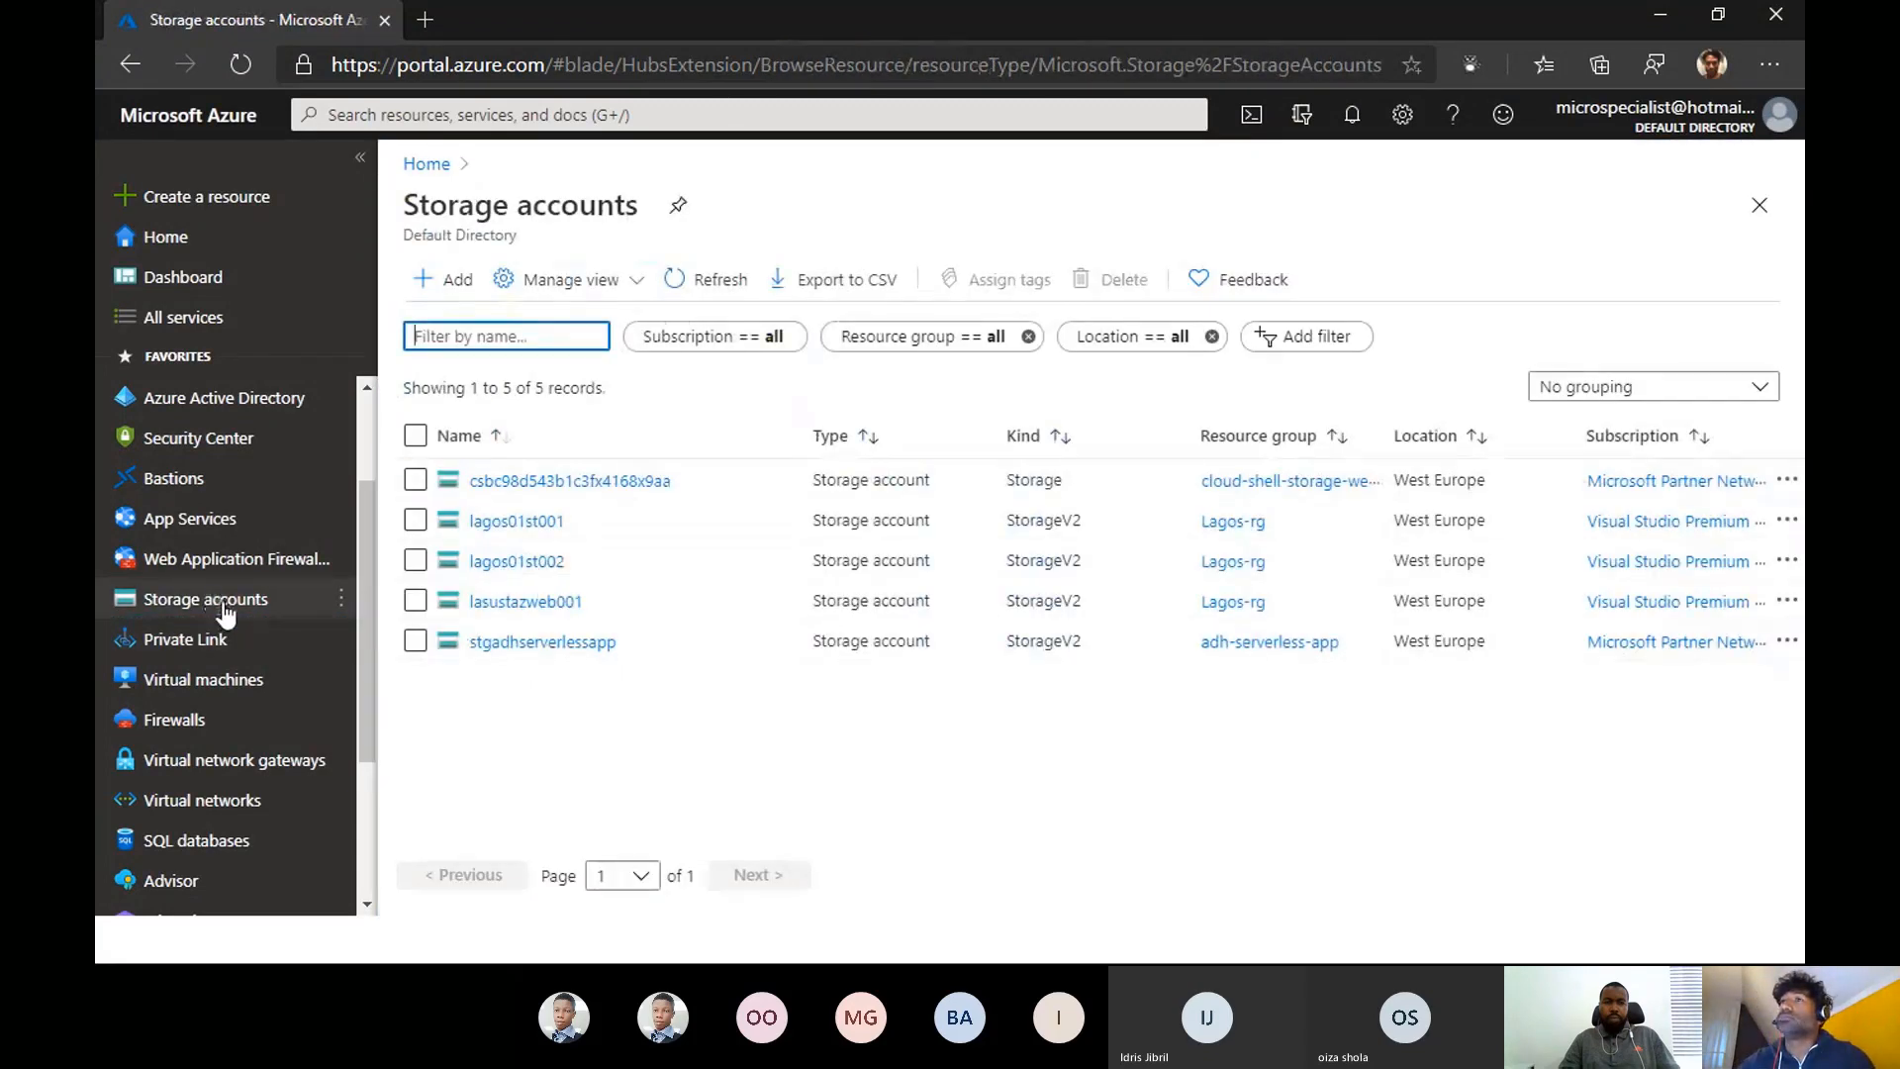
pyautogui.click(528, 604)
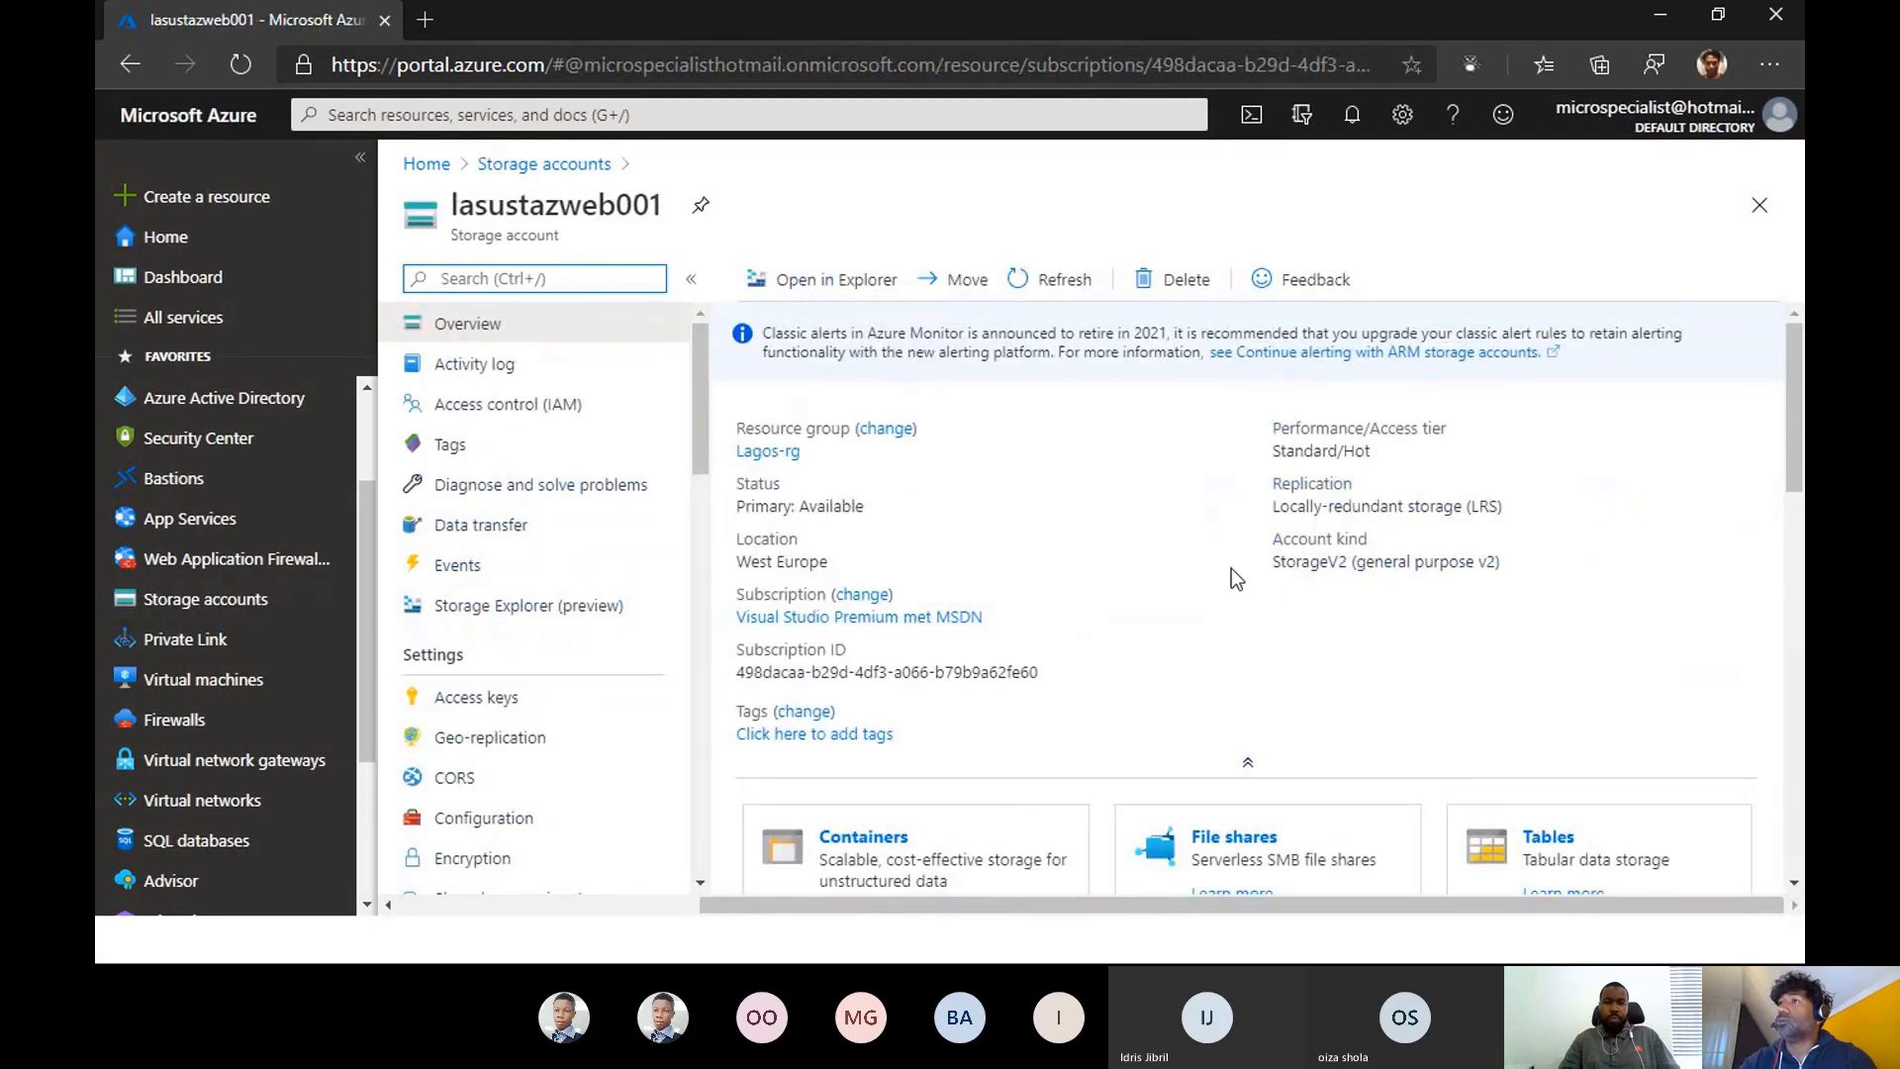
pyautogui.scroll(-3, 1209, 560)
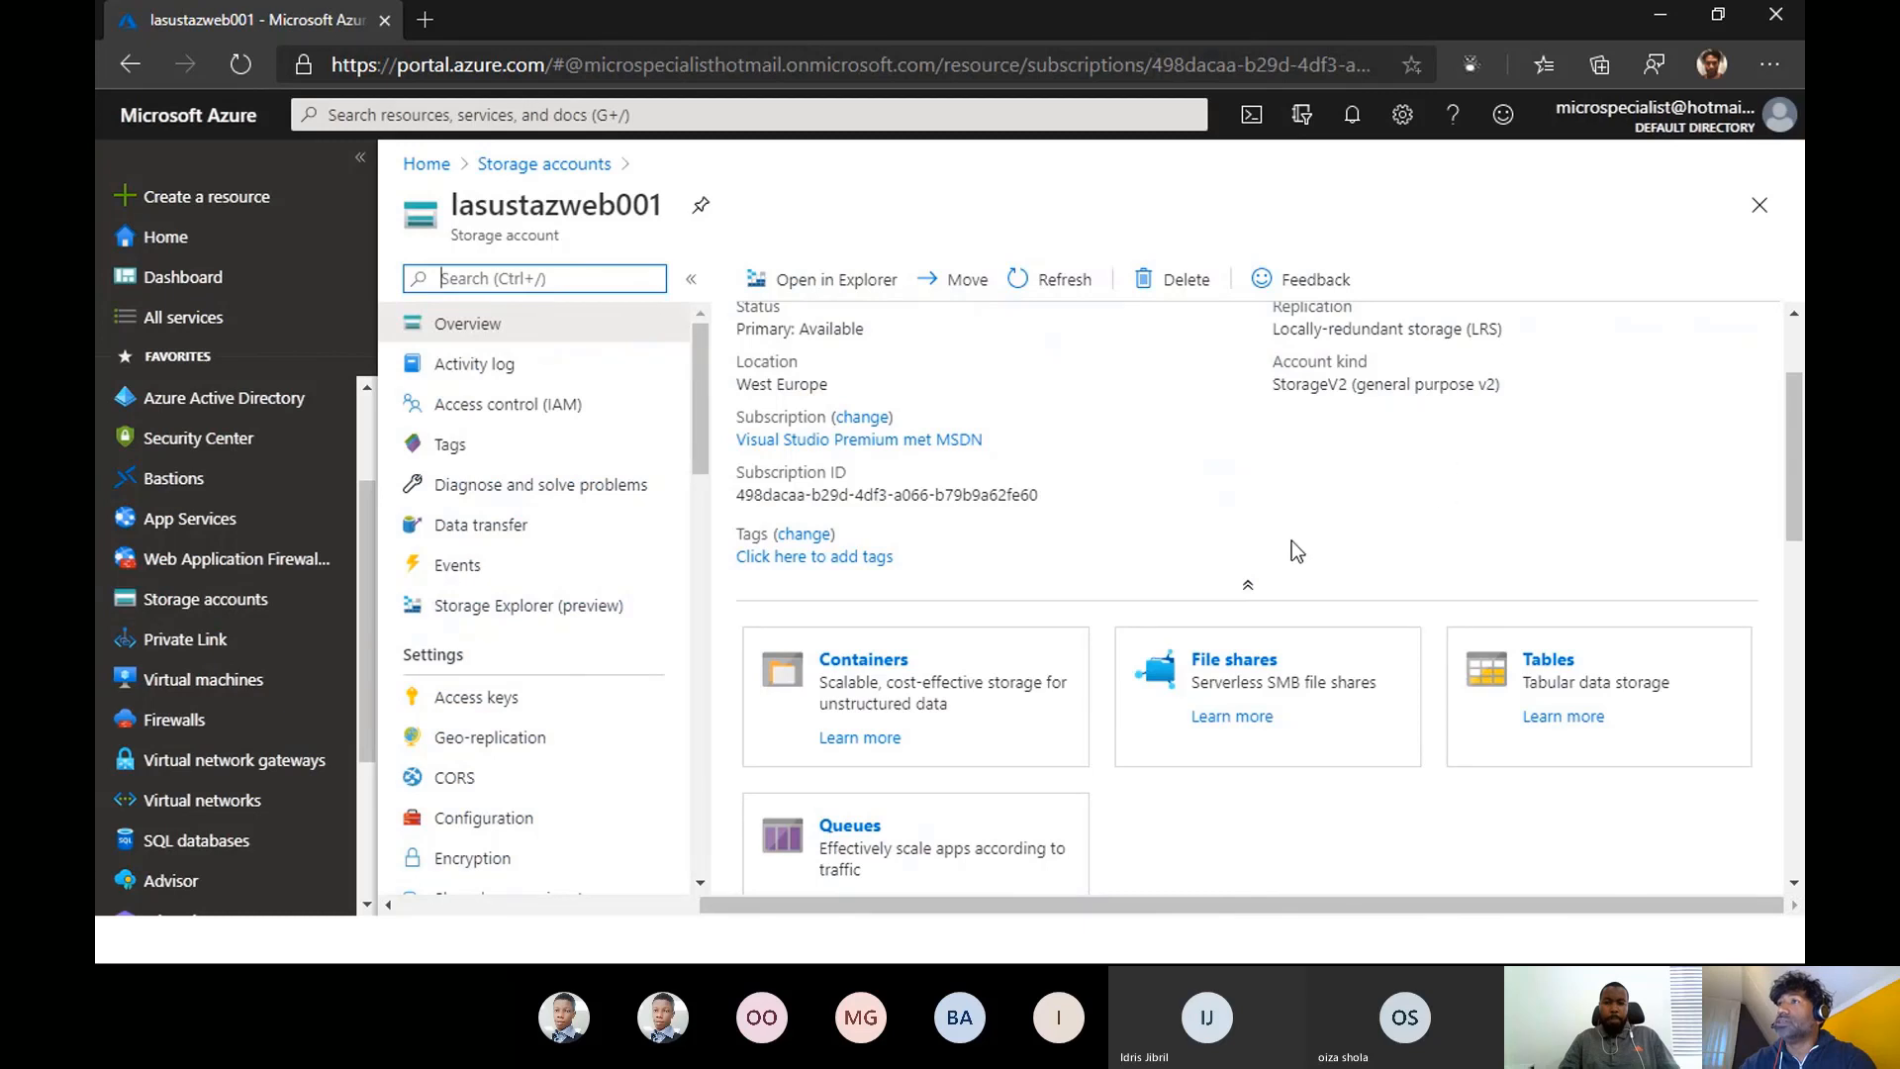
pyautogui.scroll(-3, 1292, 551)
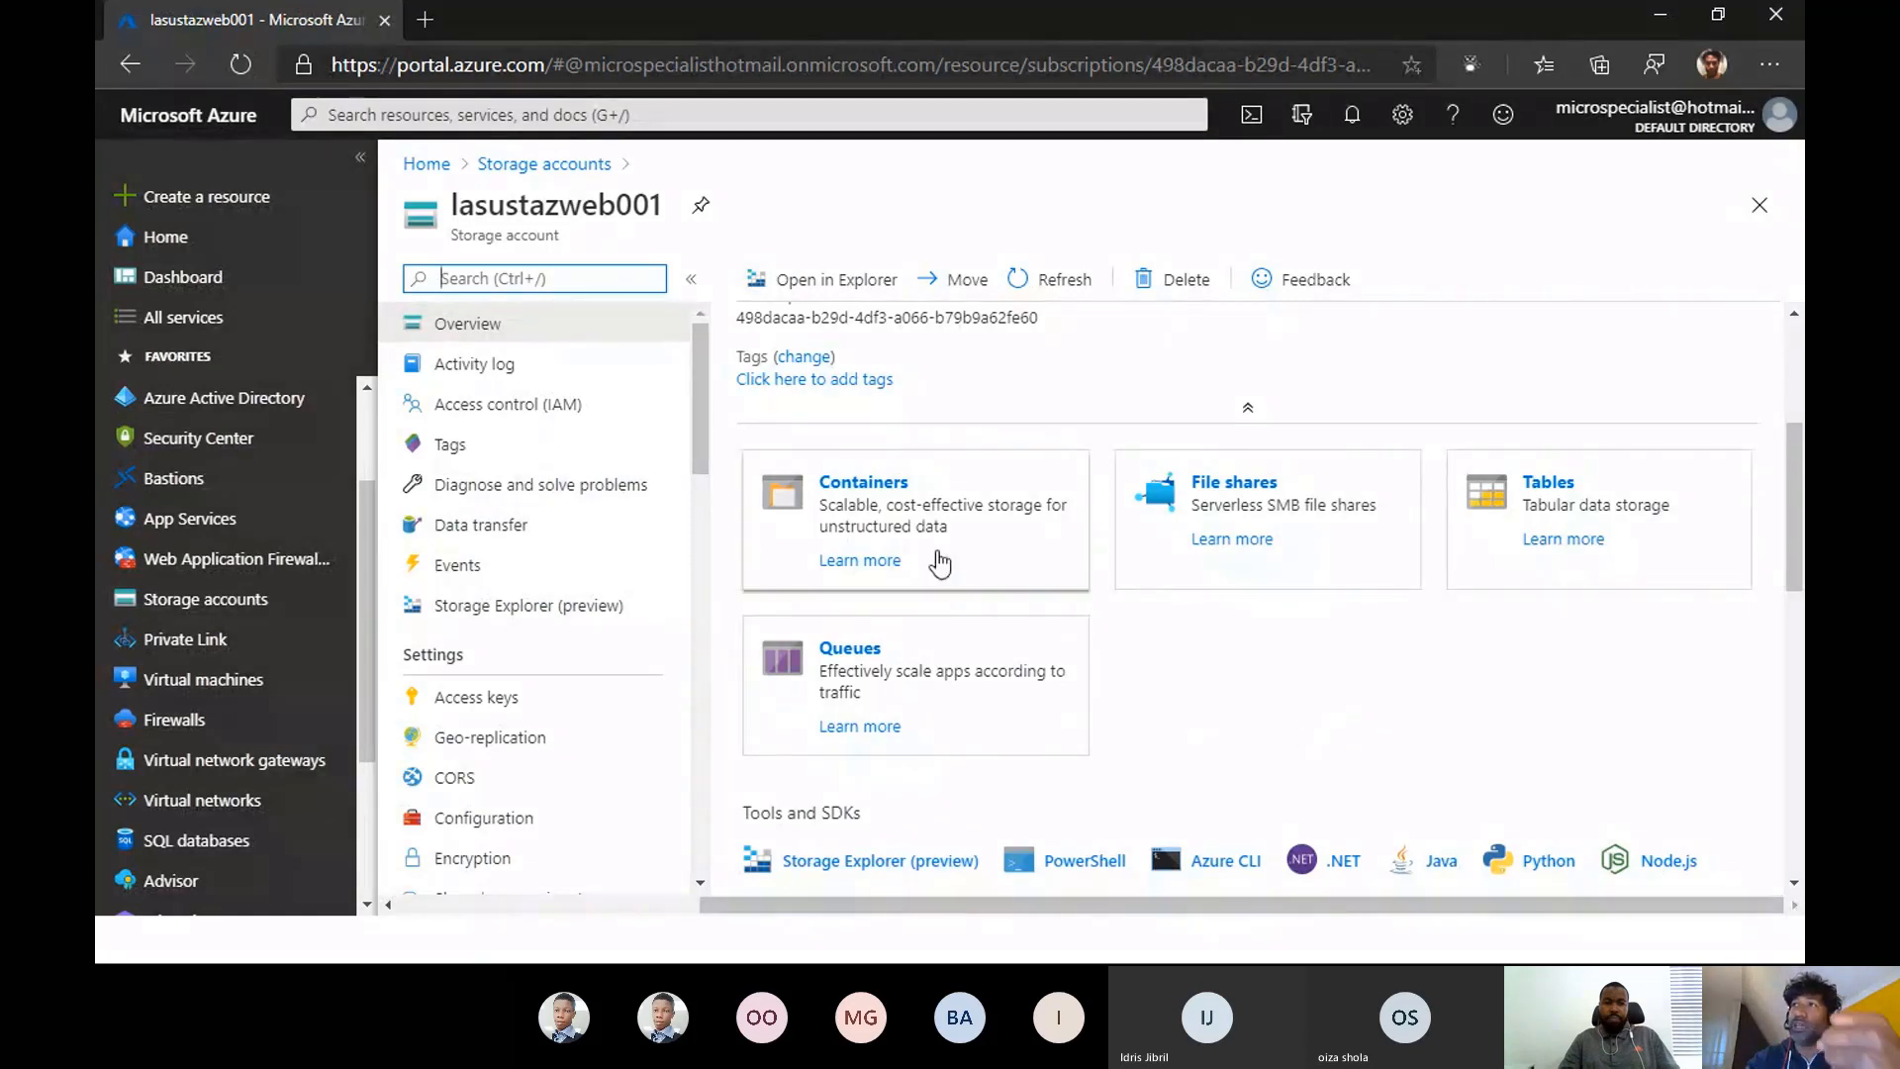
pyautogui.click(864, 483)
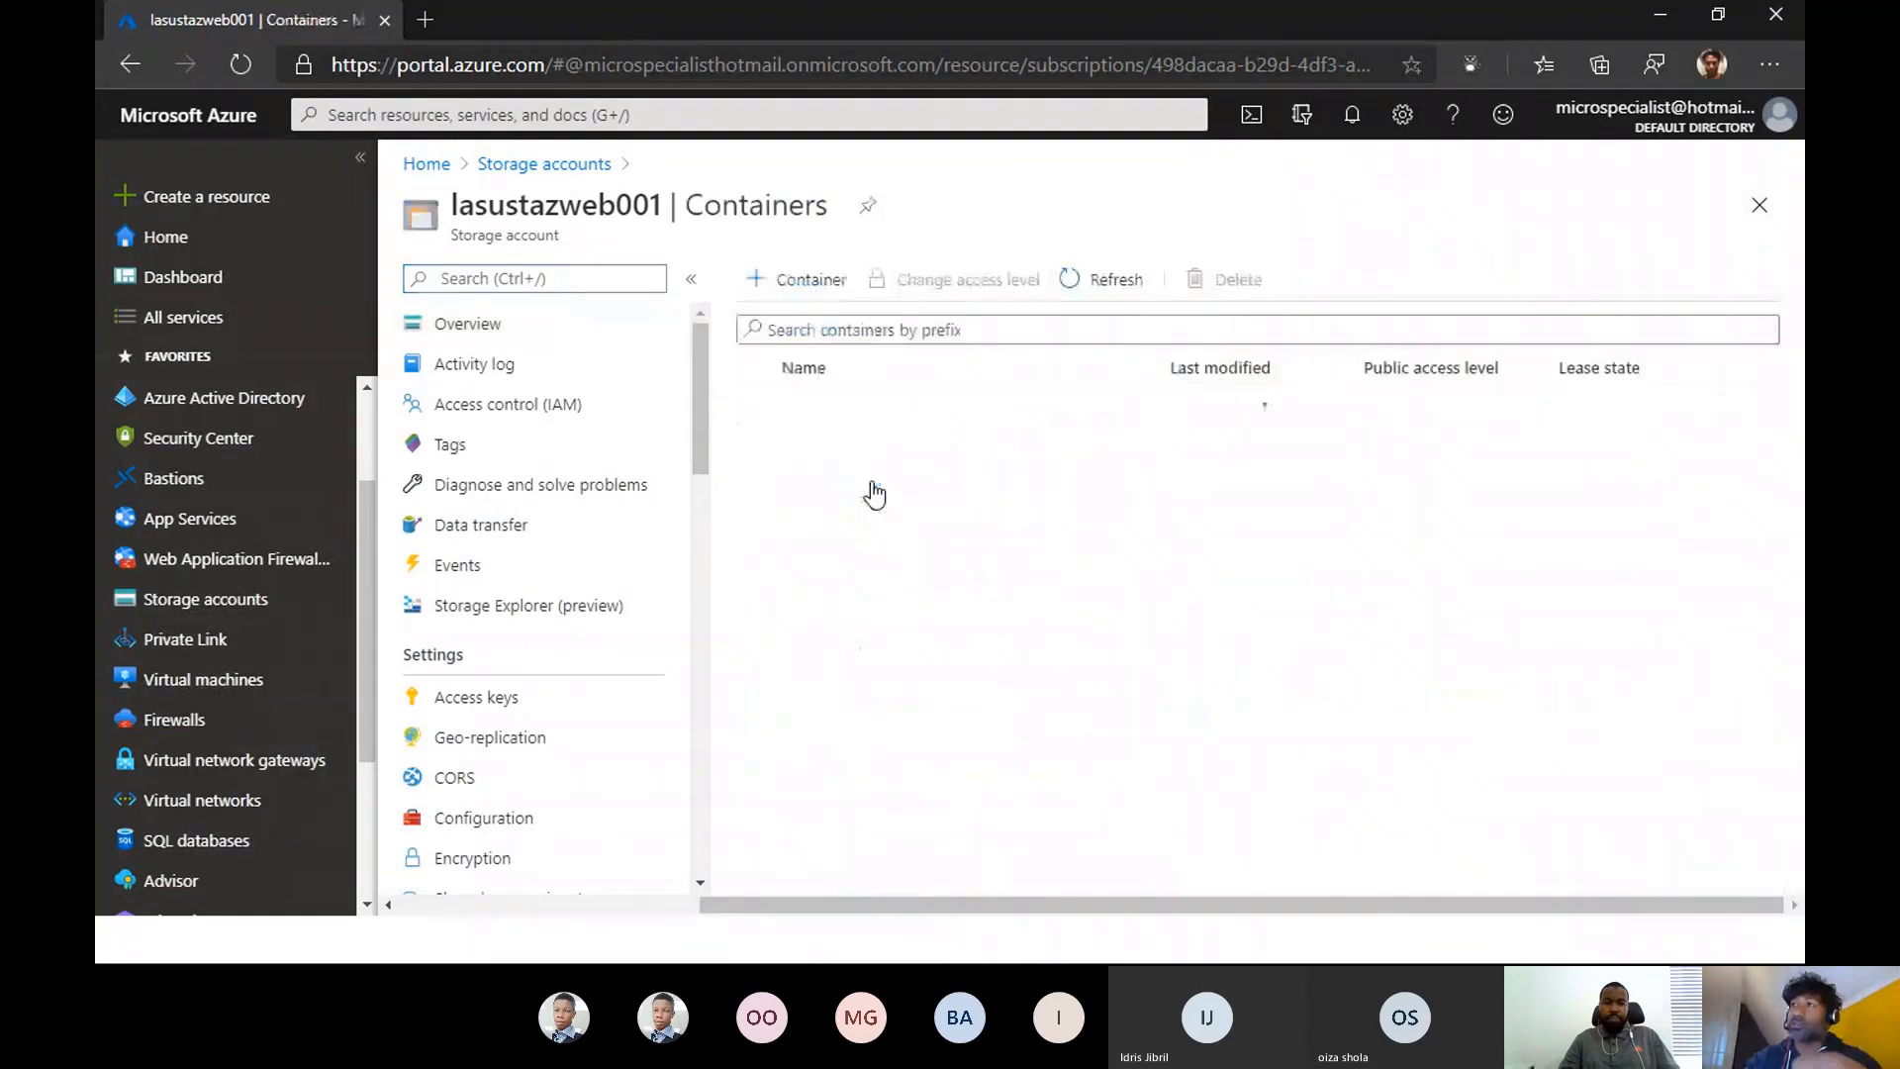
# - Create a container named lagosblobs with public access level Private (no anonymous access), and open it
pyautogui.click(785, 287)
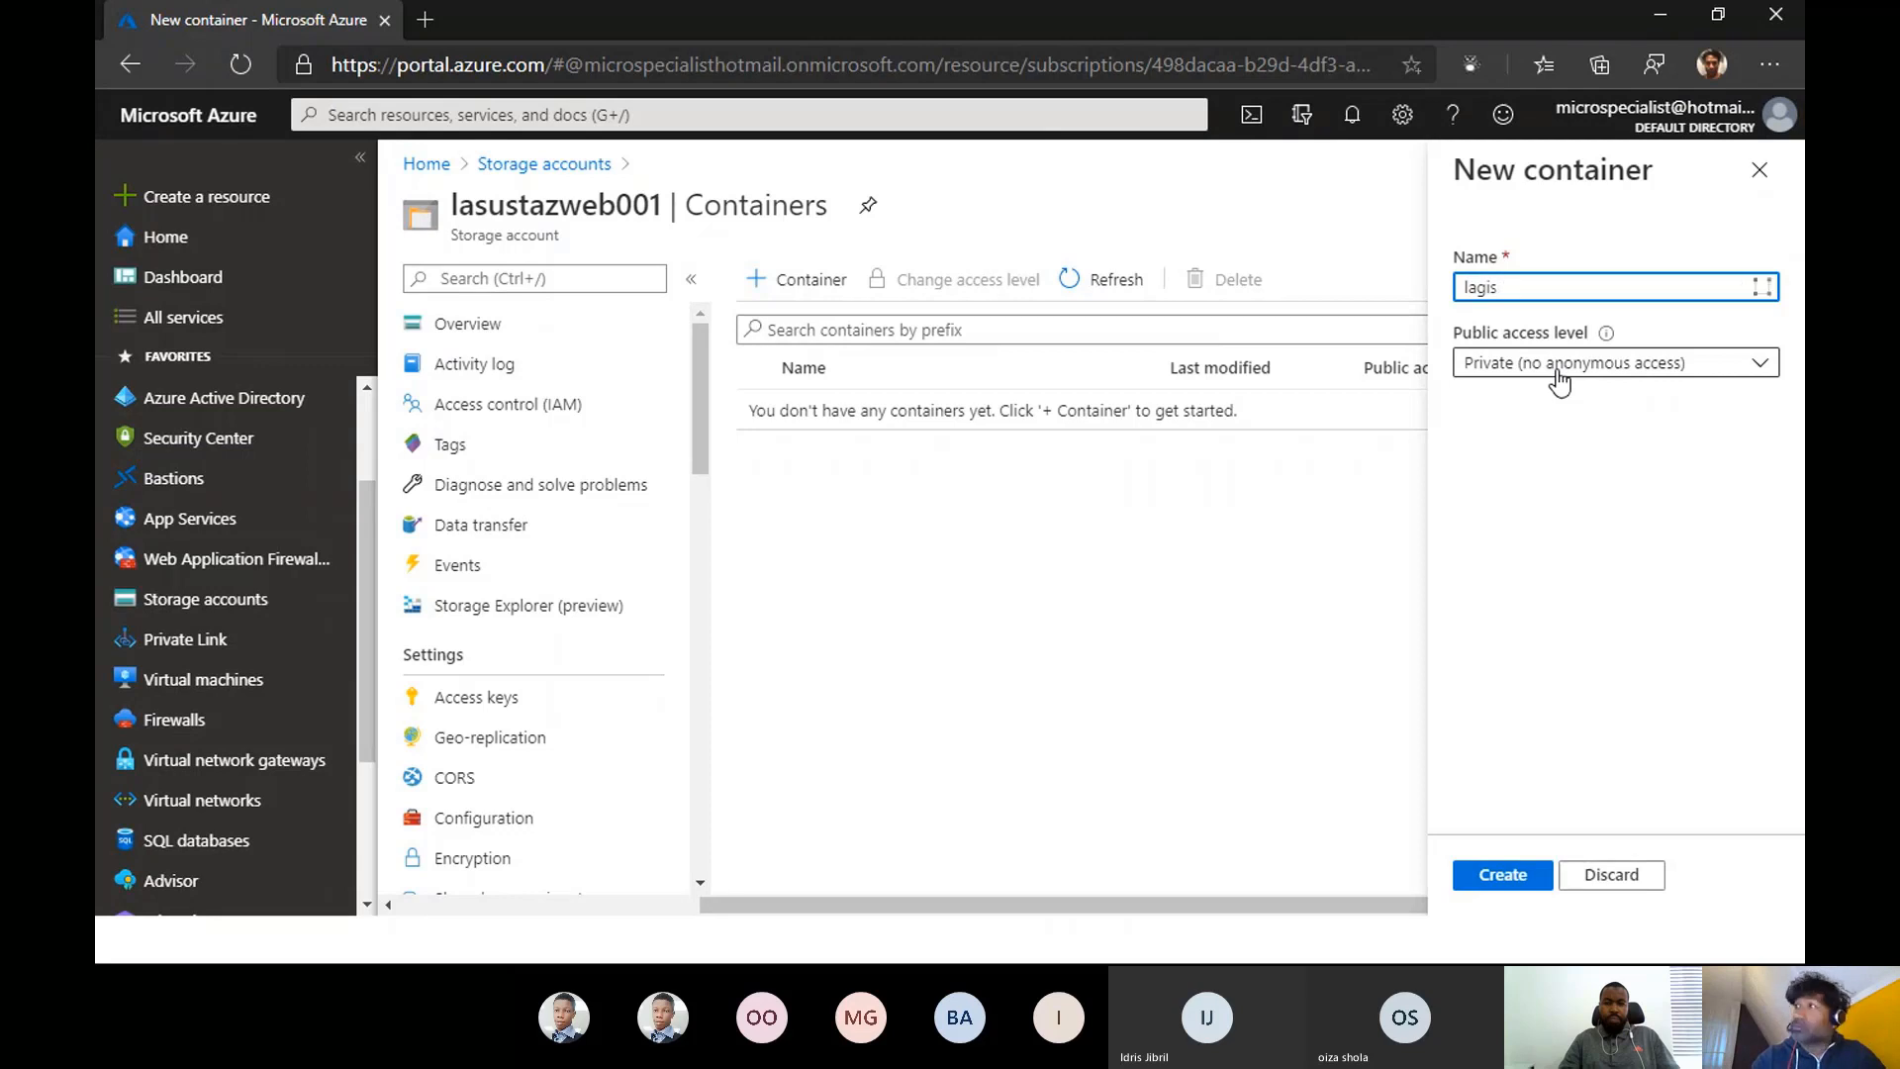
pyautogui.write('lagis')
pyautogui.press('BackSpace')
pyautogui.press('BackSpace')
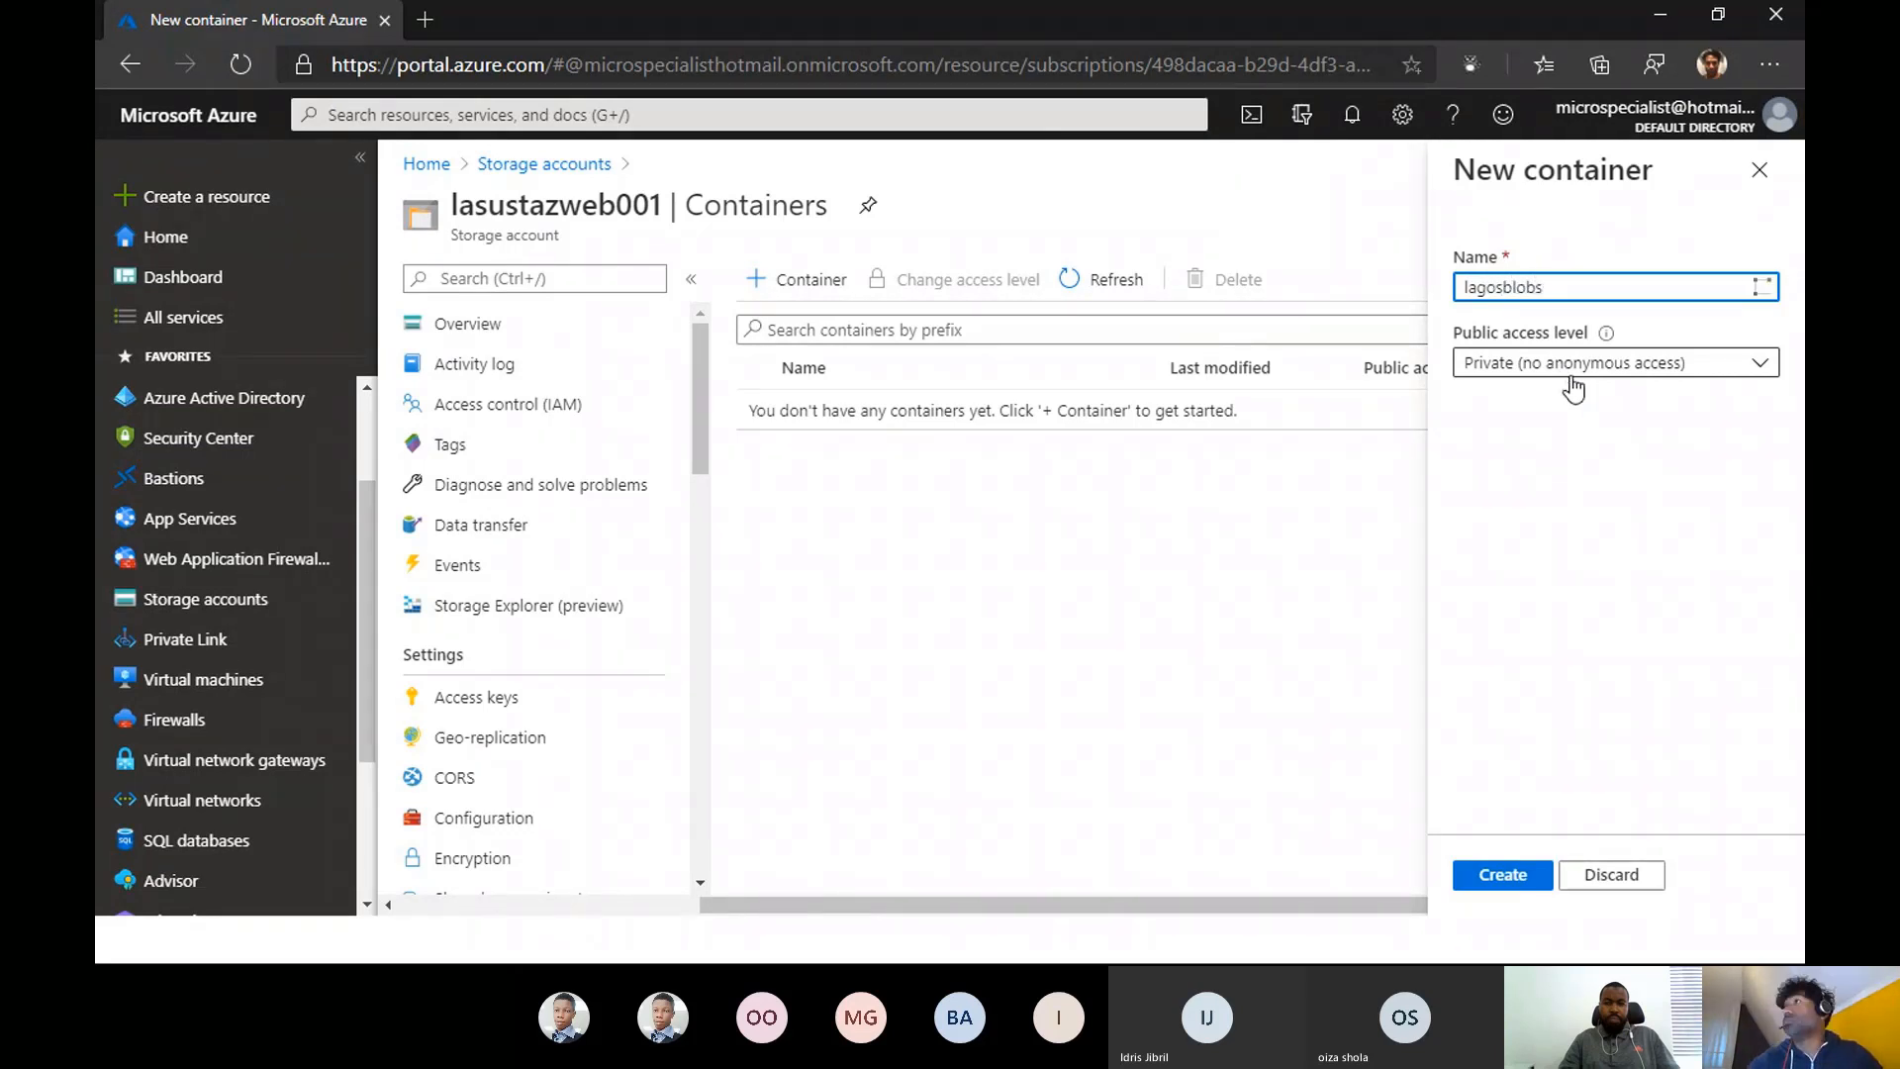
pyautogui.click(1759, 368)
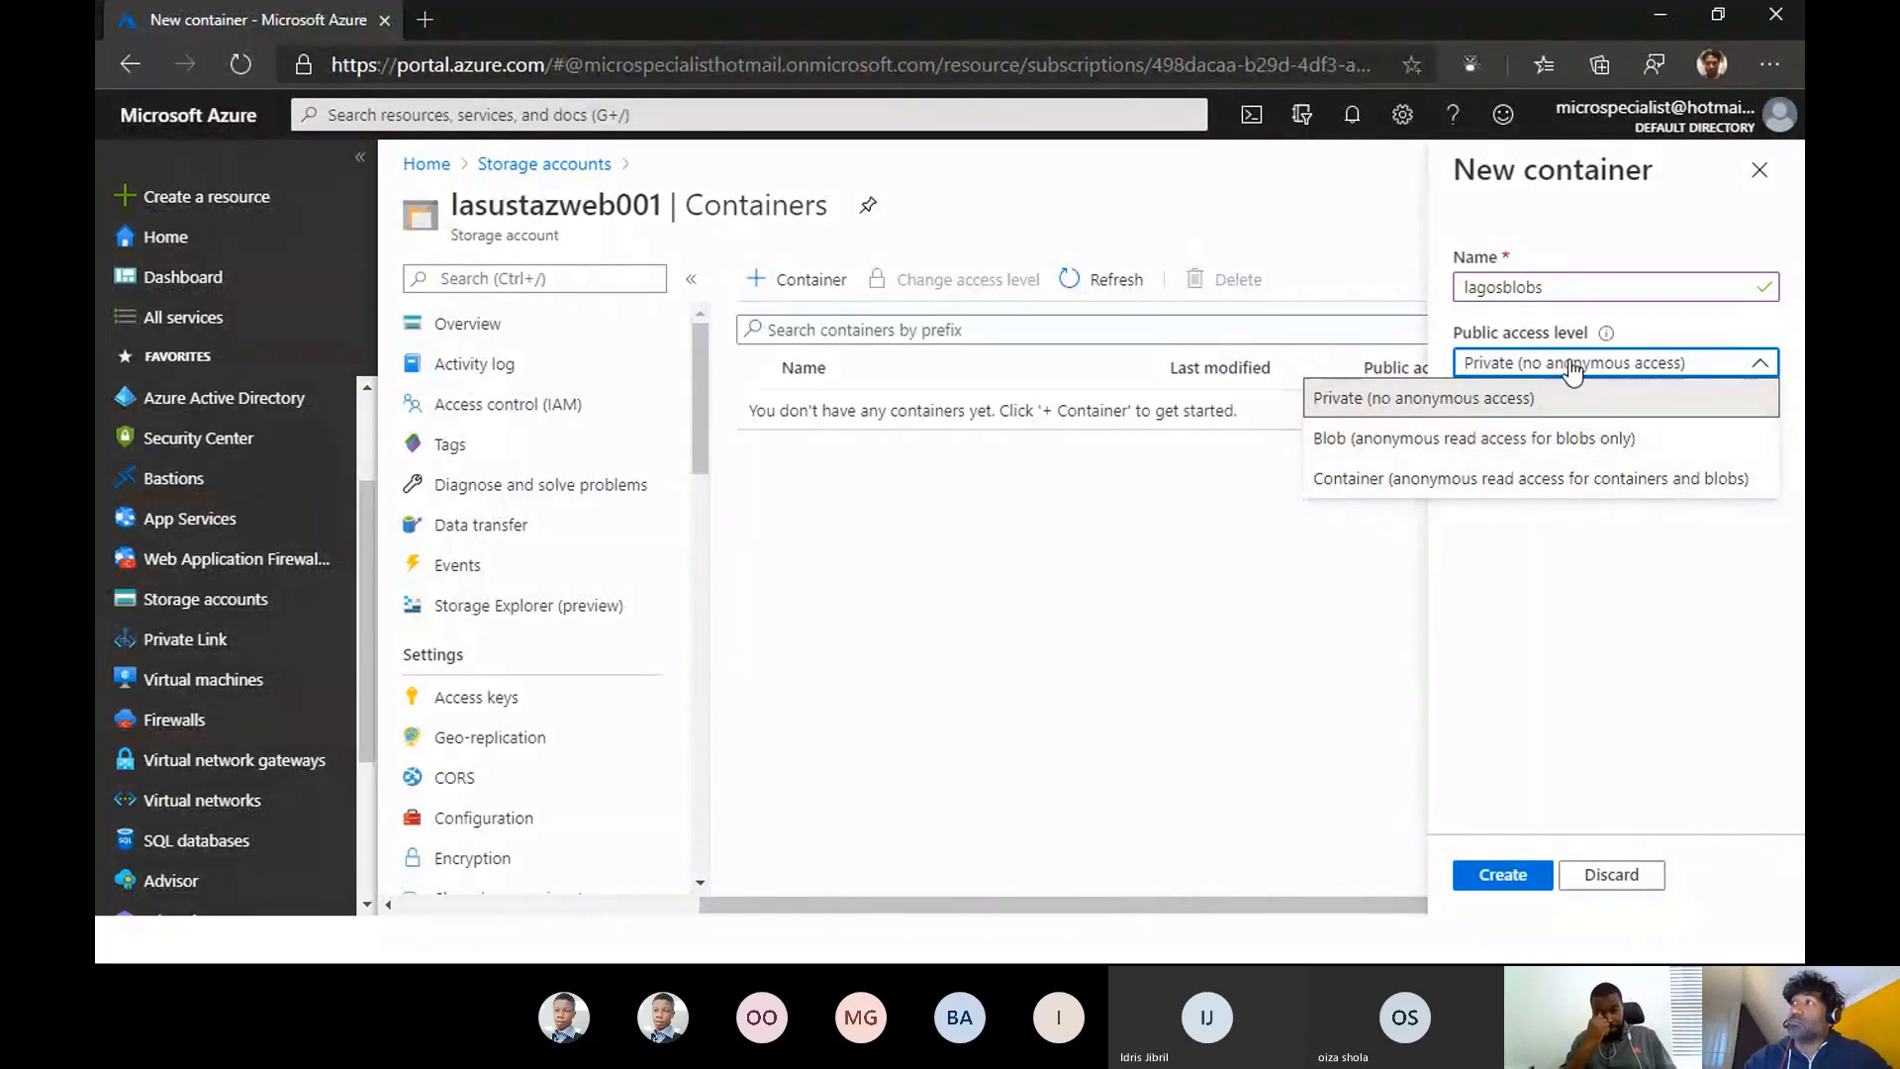
pyautogui.moveTo(1603, 339)
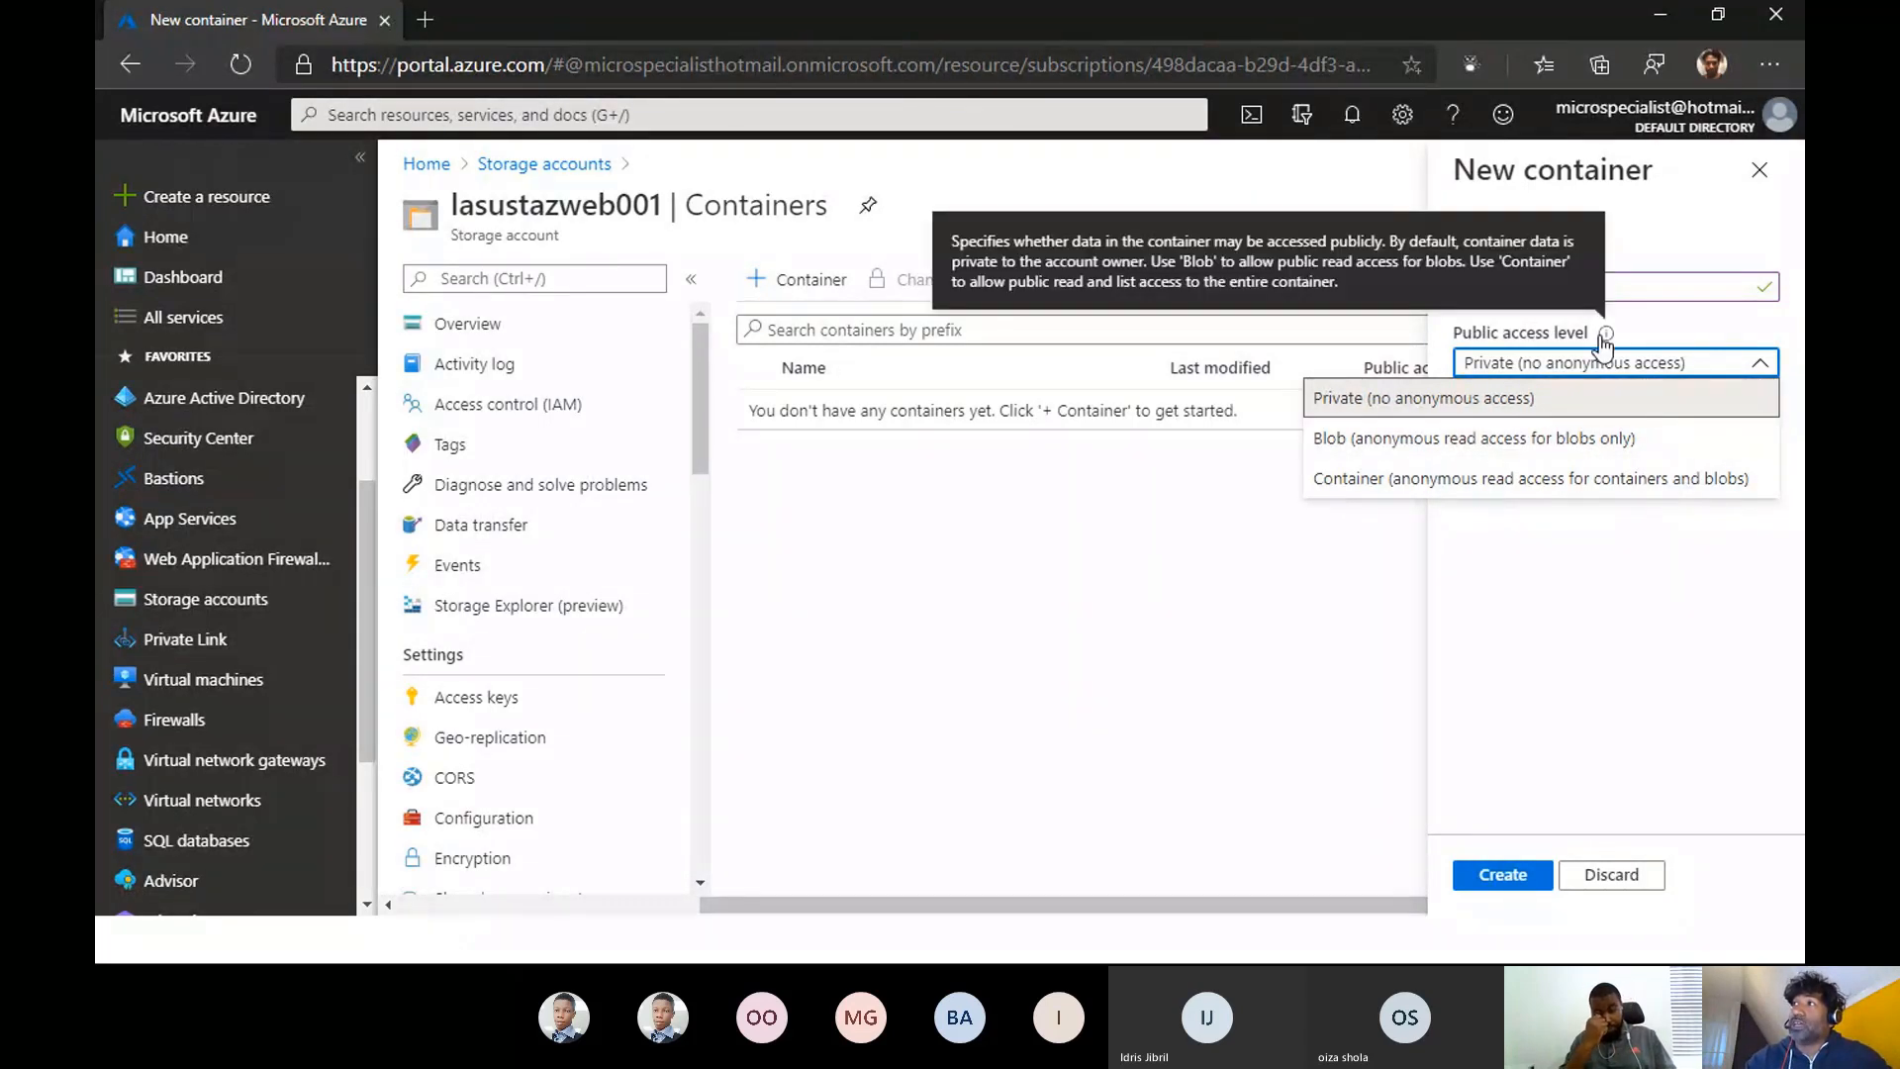
pyautogui.click(1514, 399)
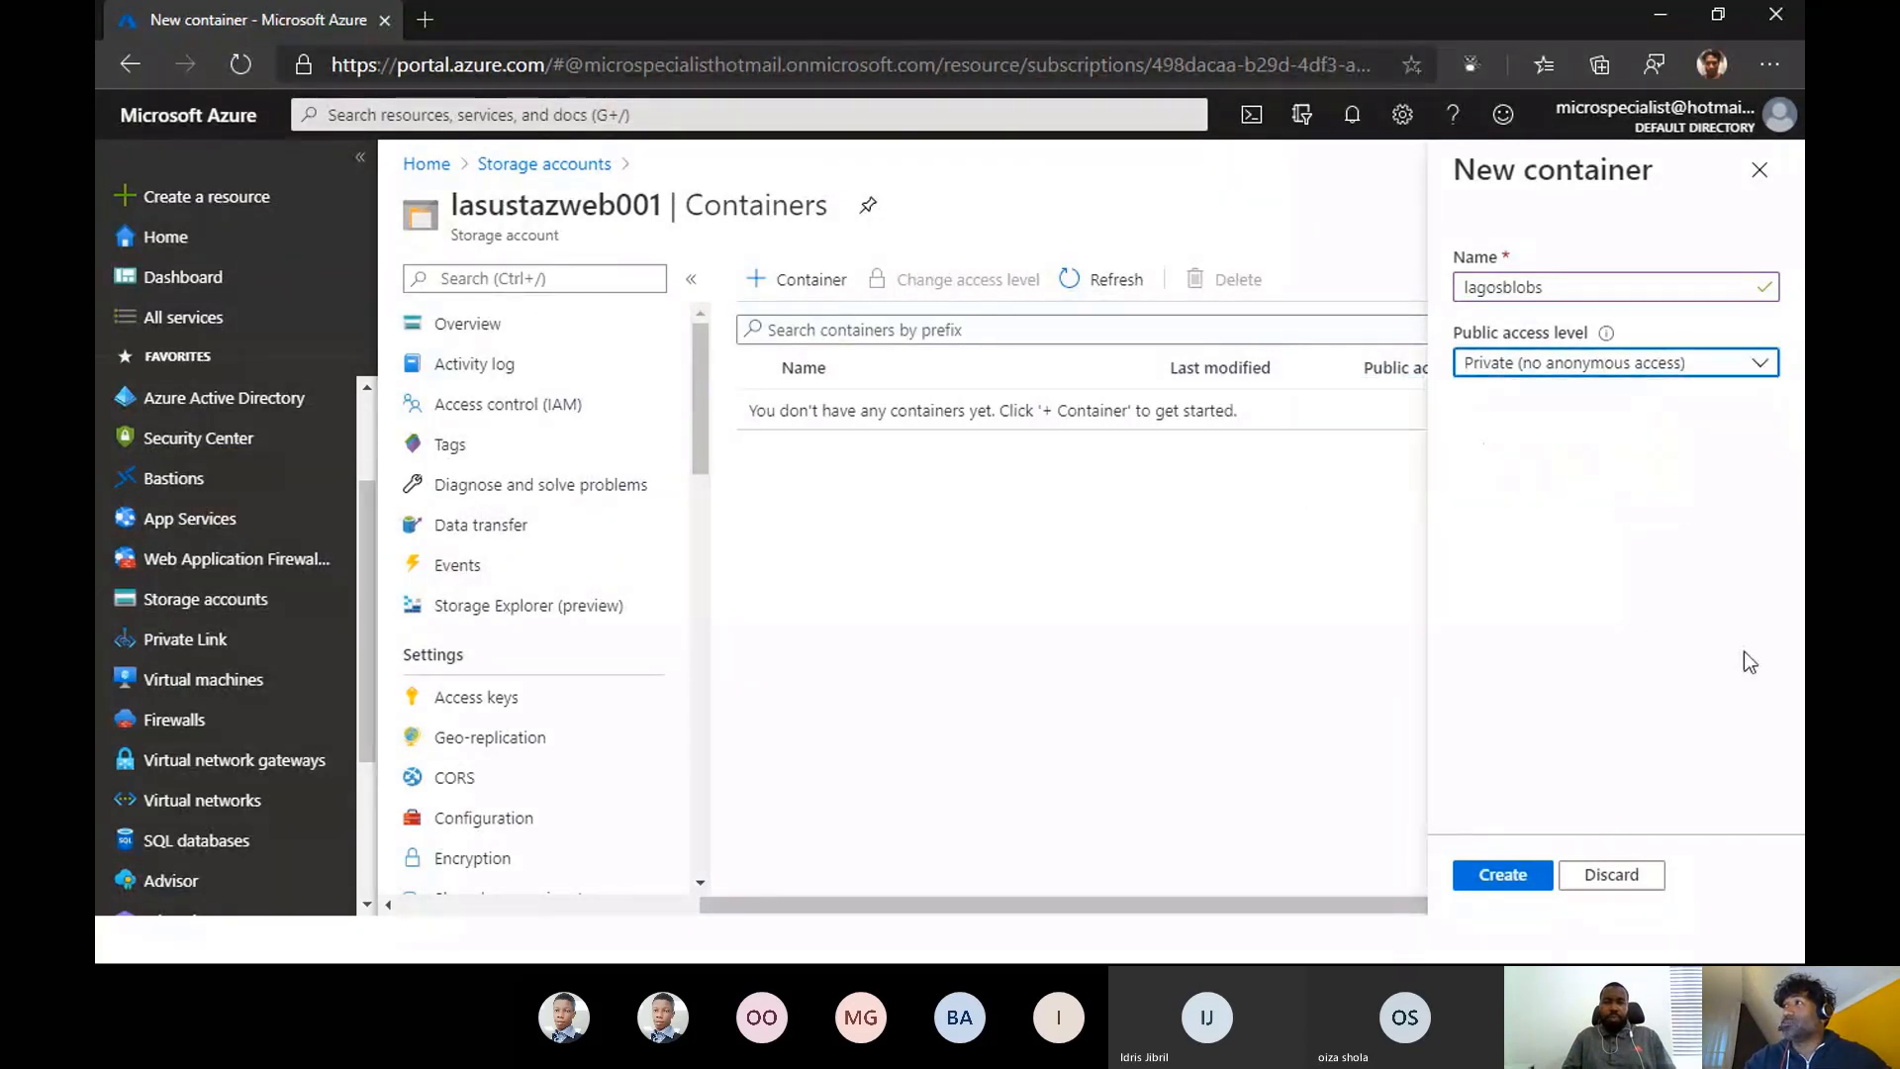
pyautogui.click(1589, 368)
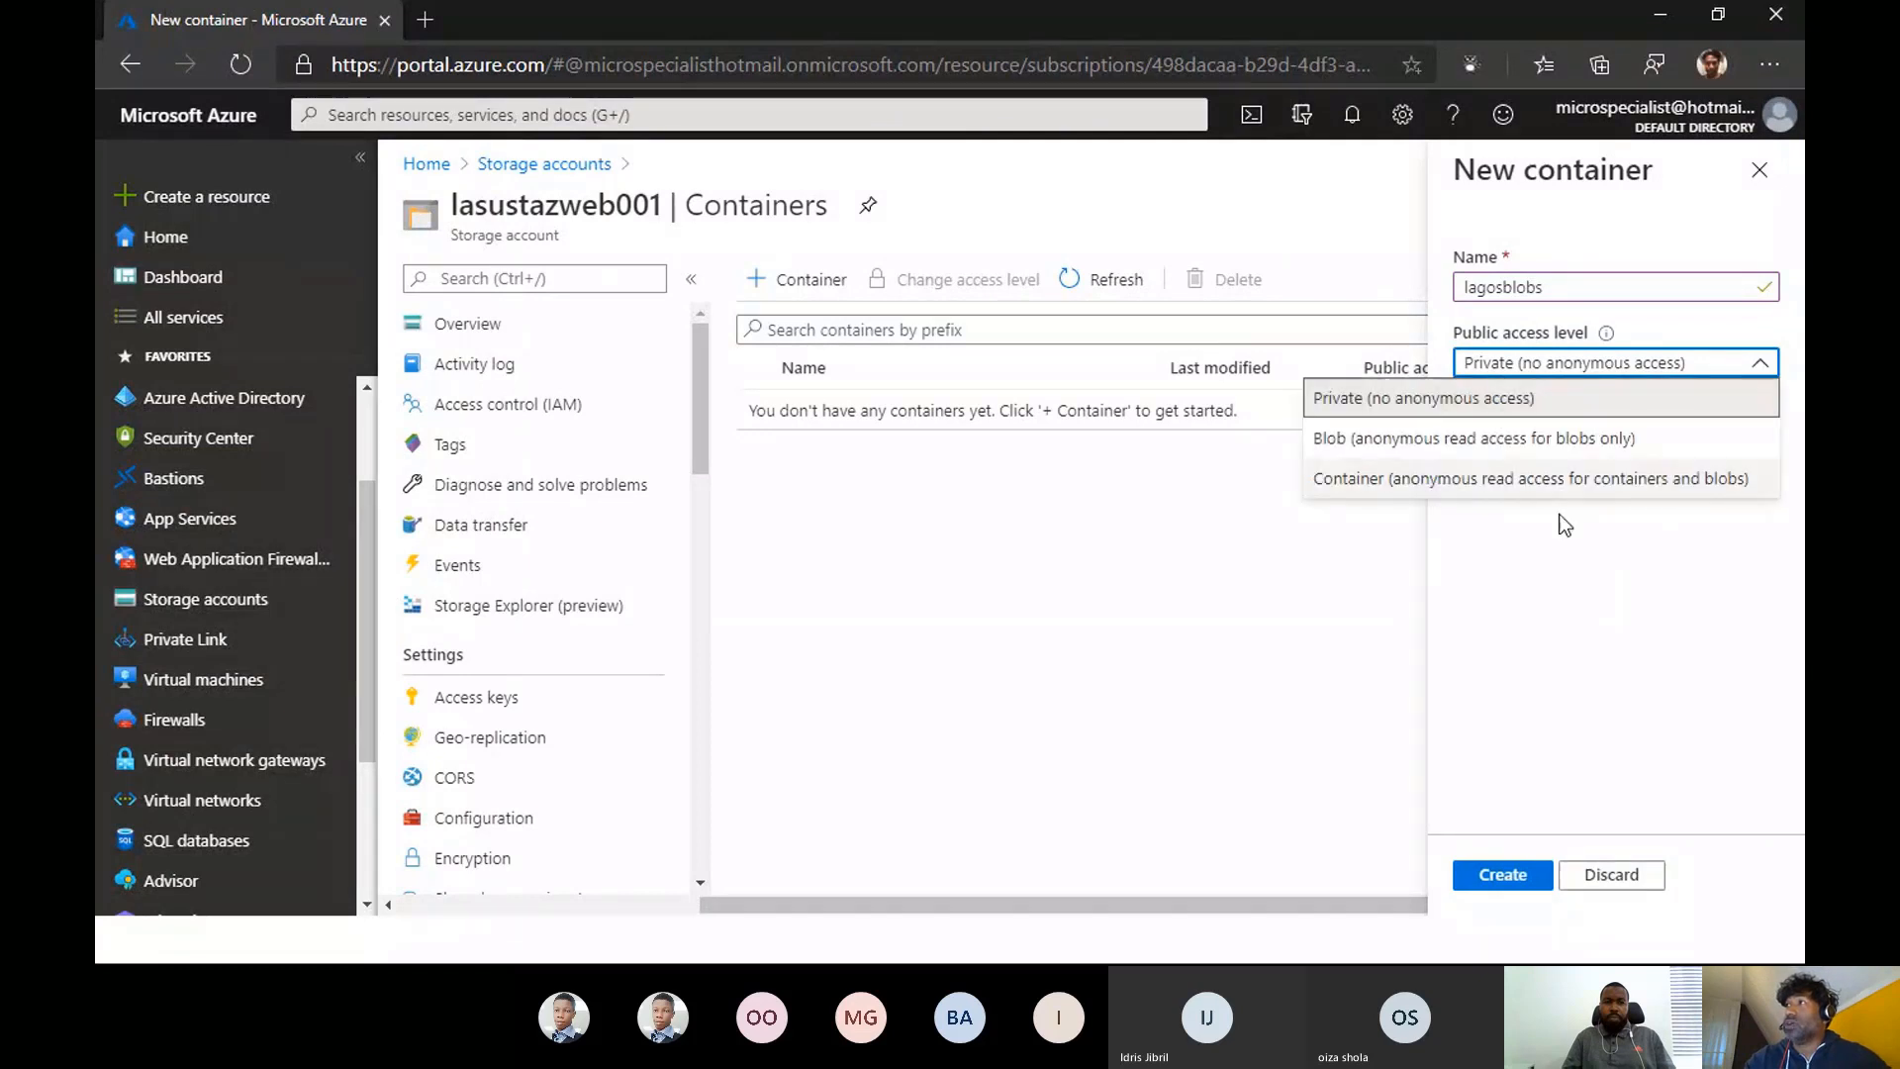
pyautogui.click(1595, 401)
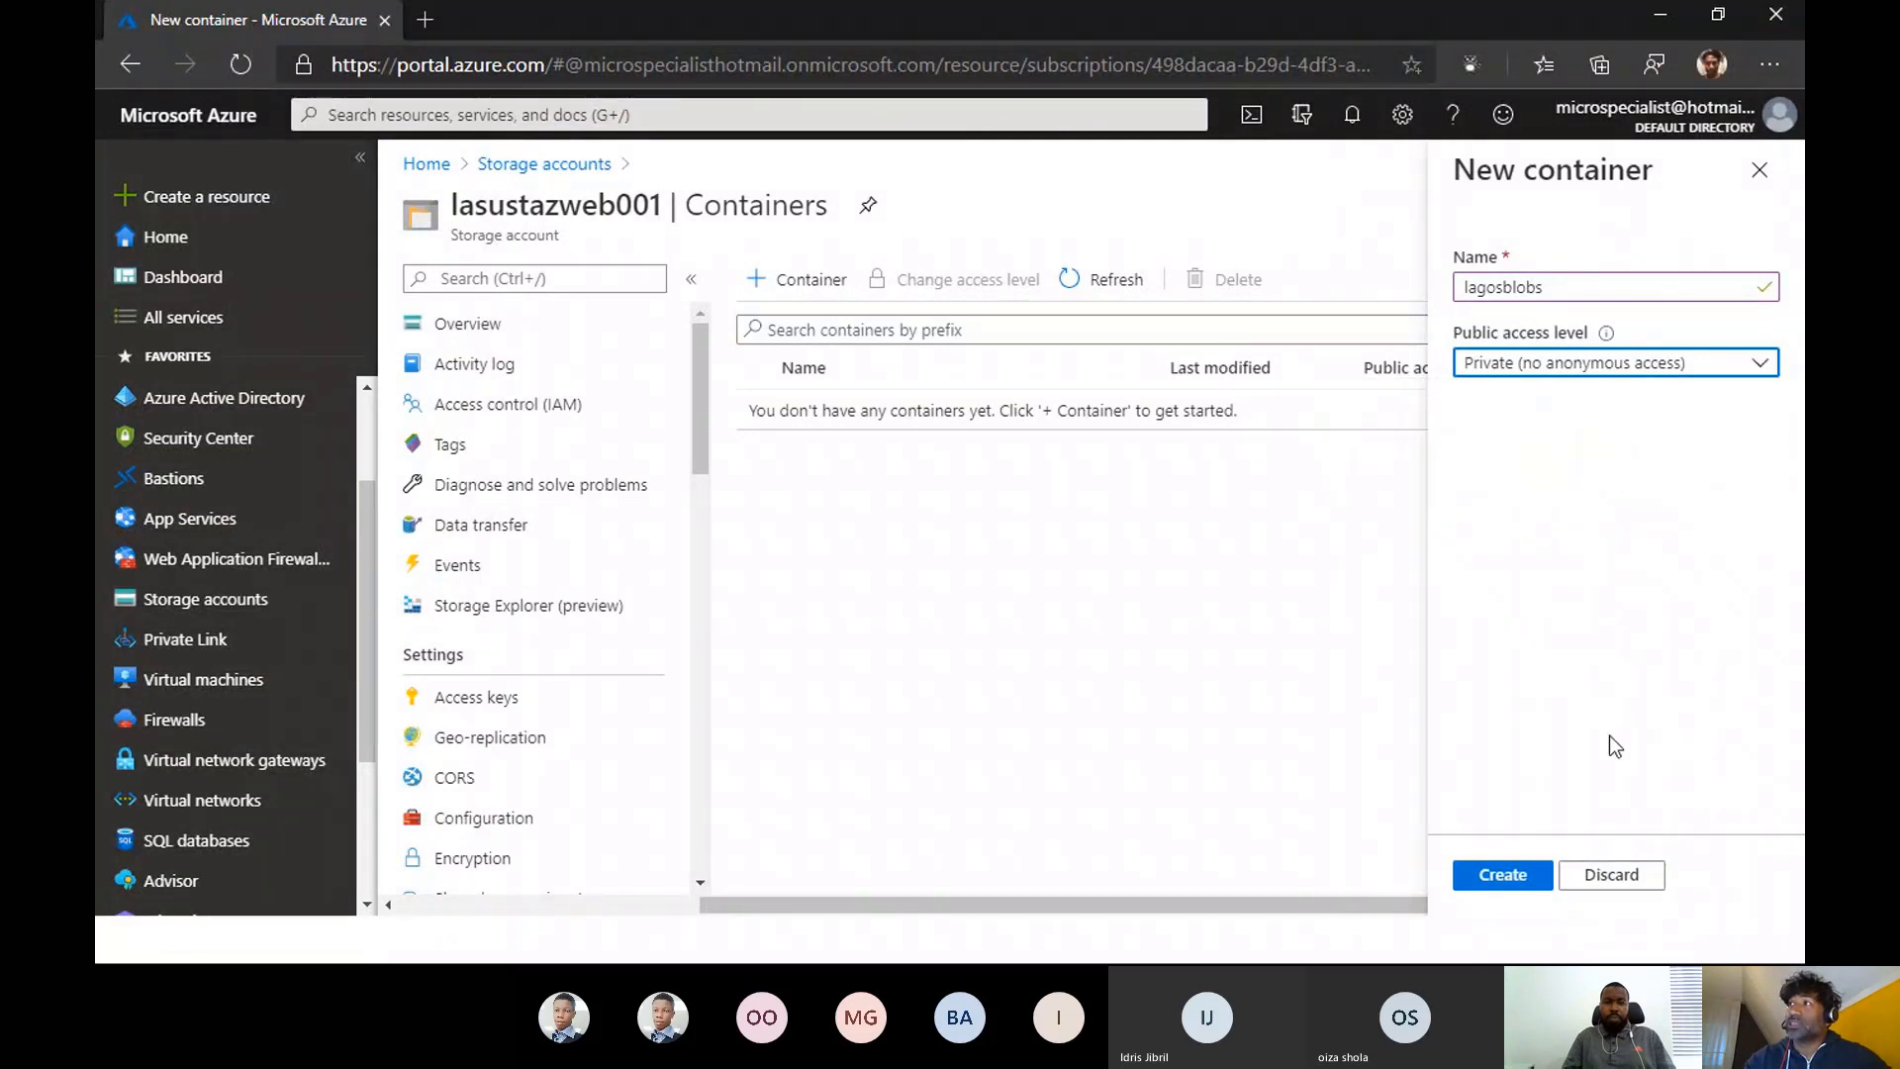
pyautogui.click(1503, 874)
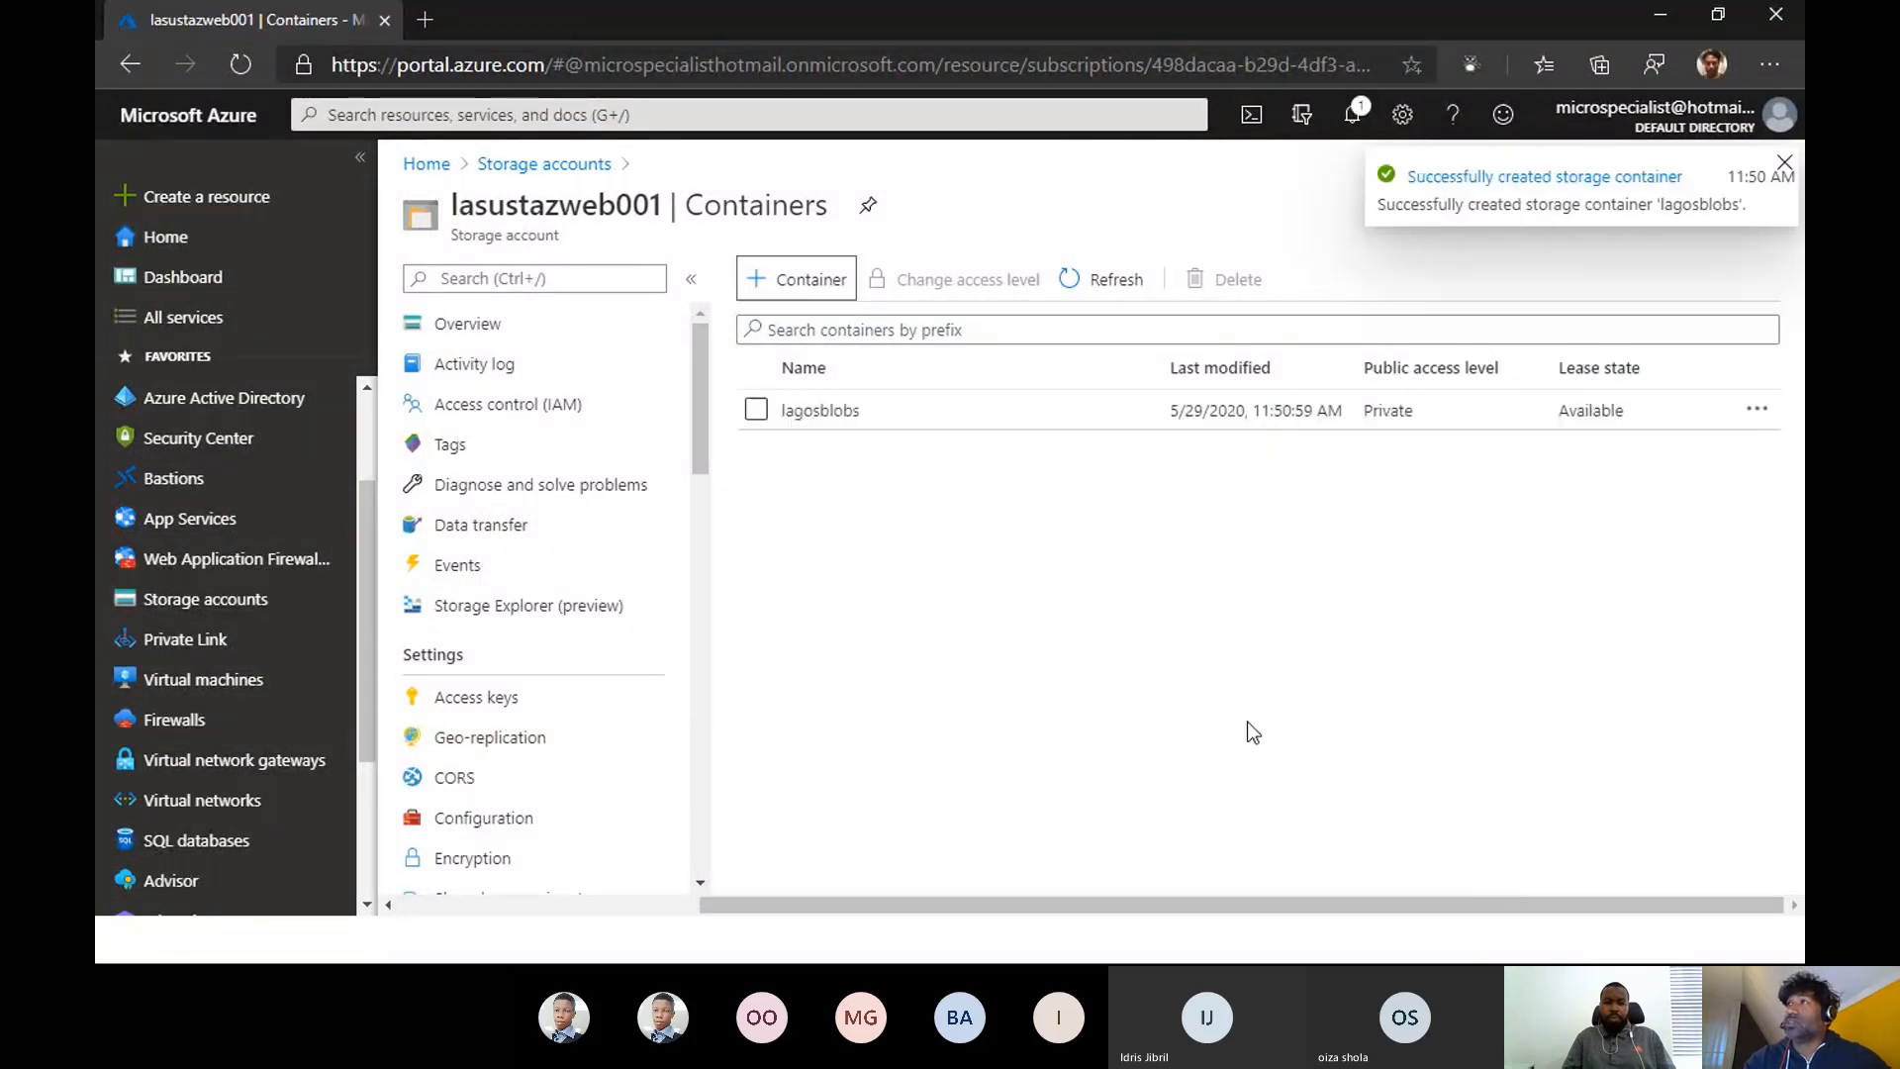
pyautogui.click(811, 417)
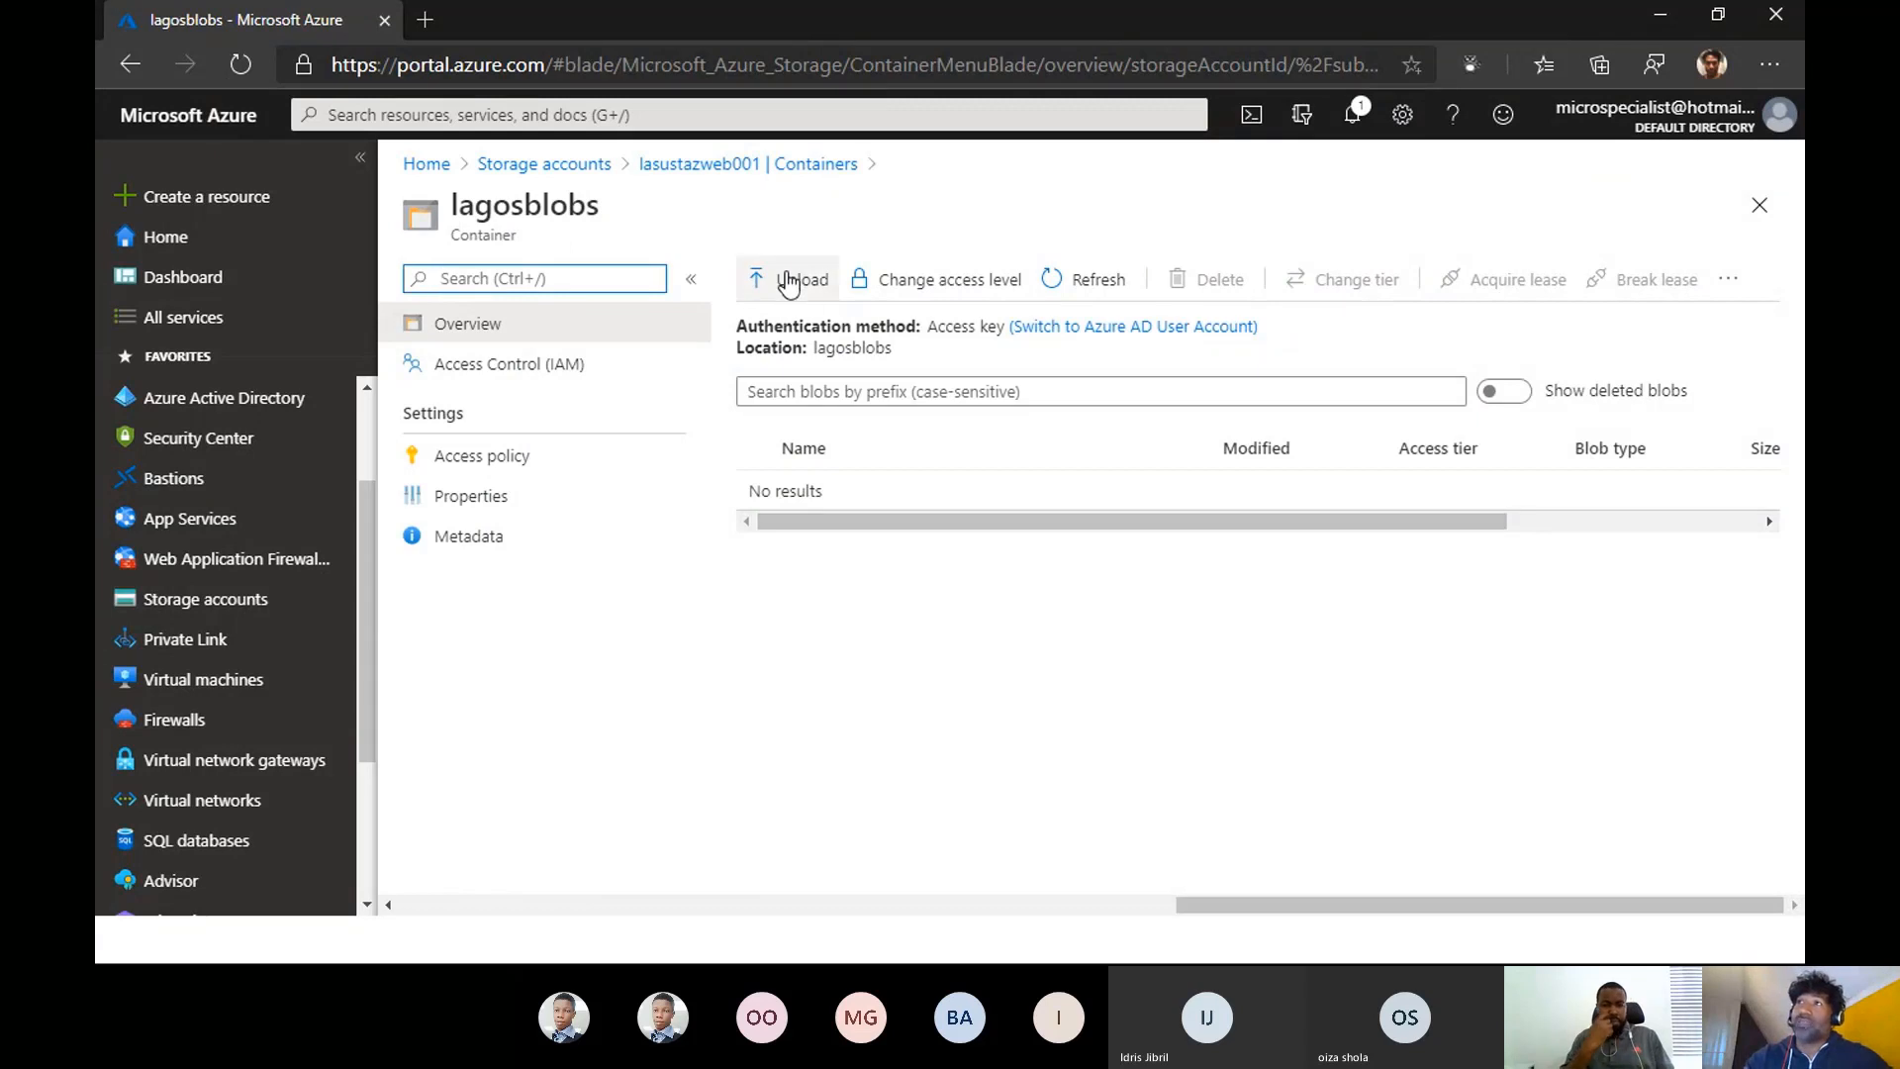
pyautogui.click(788, 282)
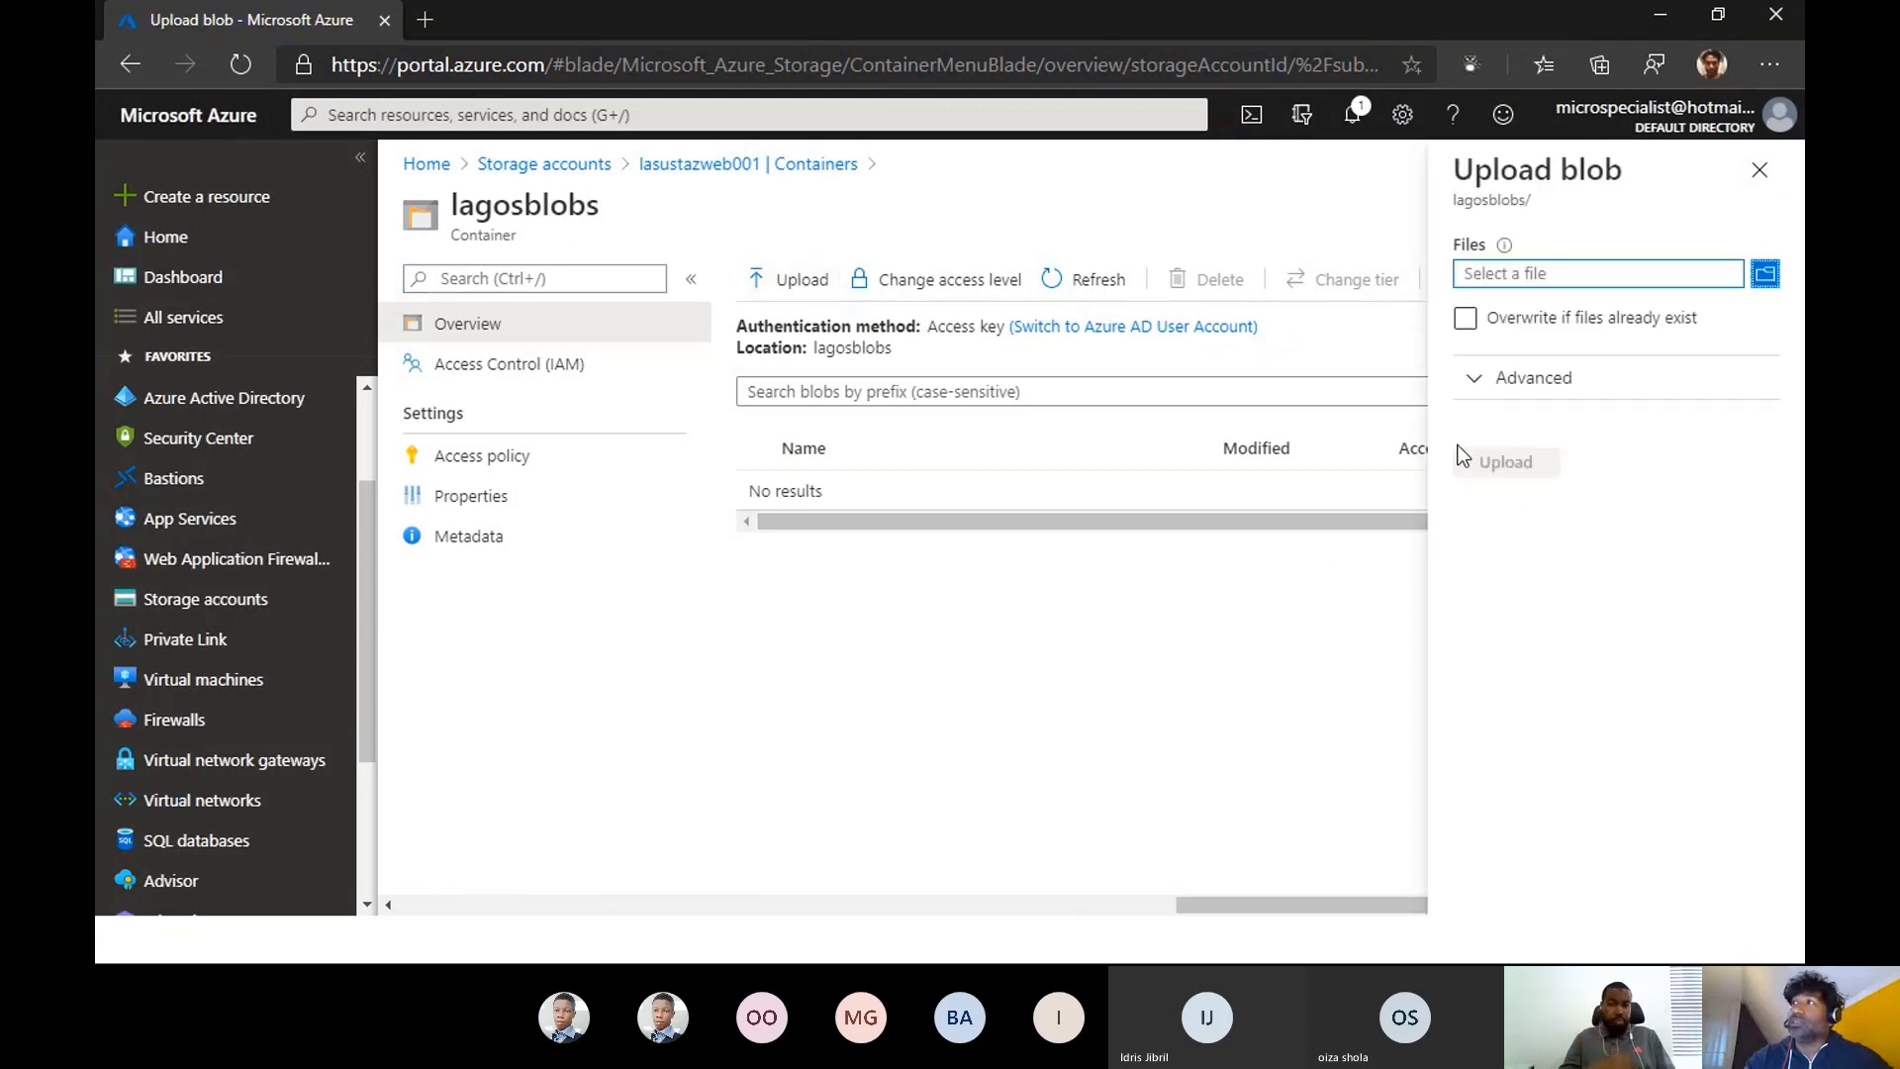
pyautogui.click(1328, 663)
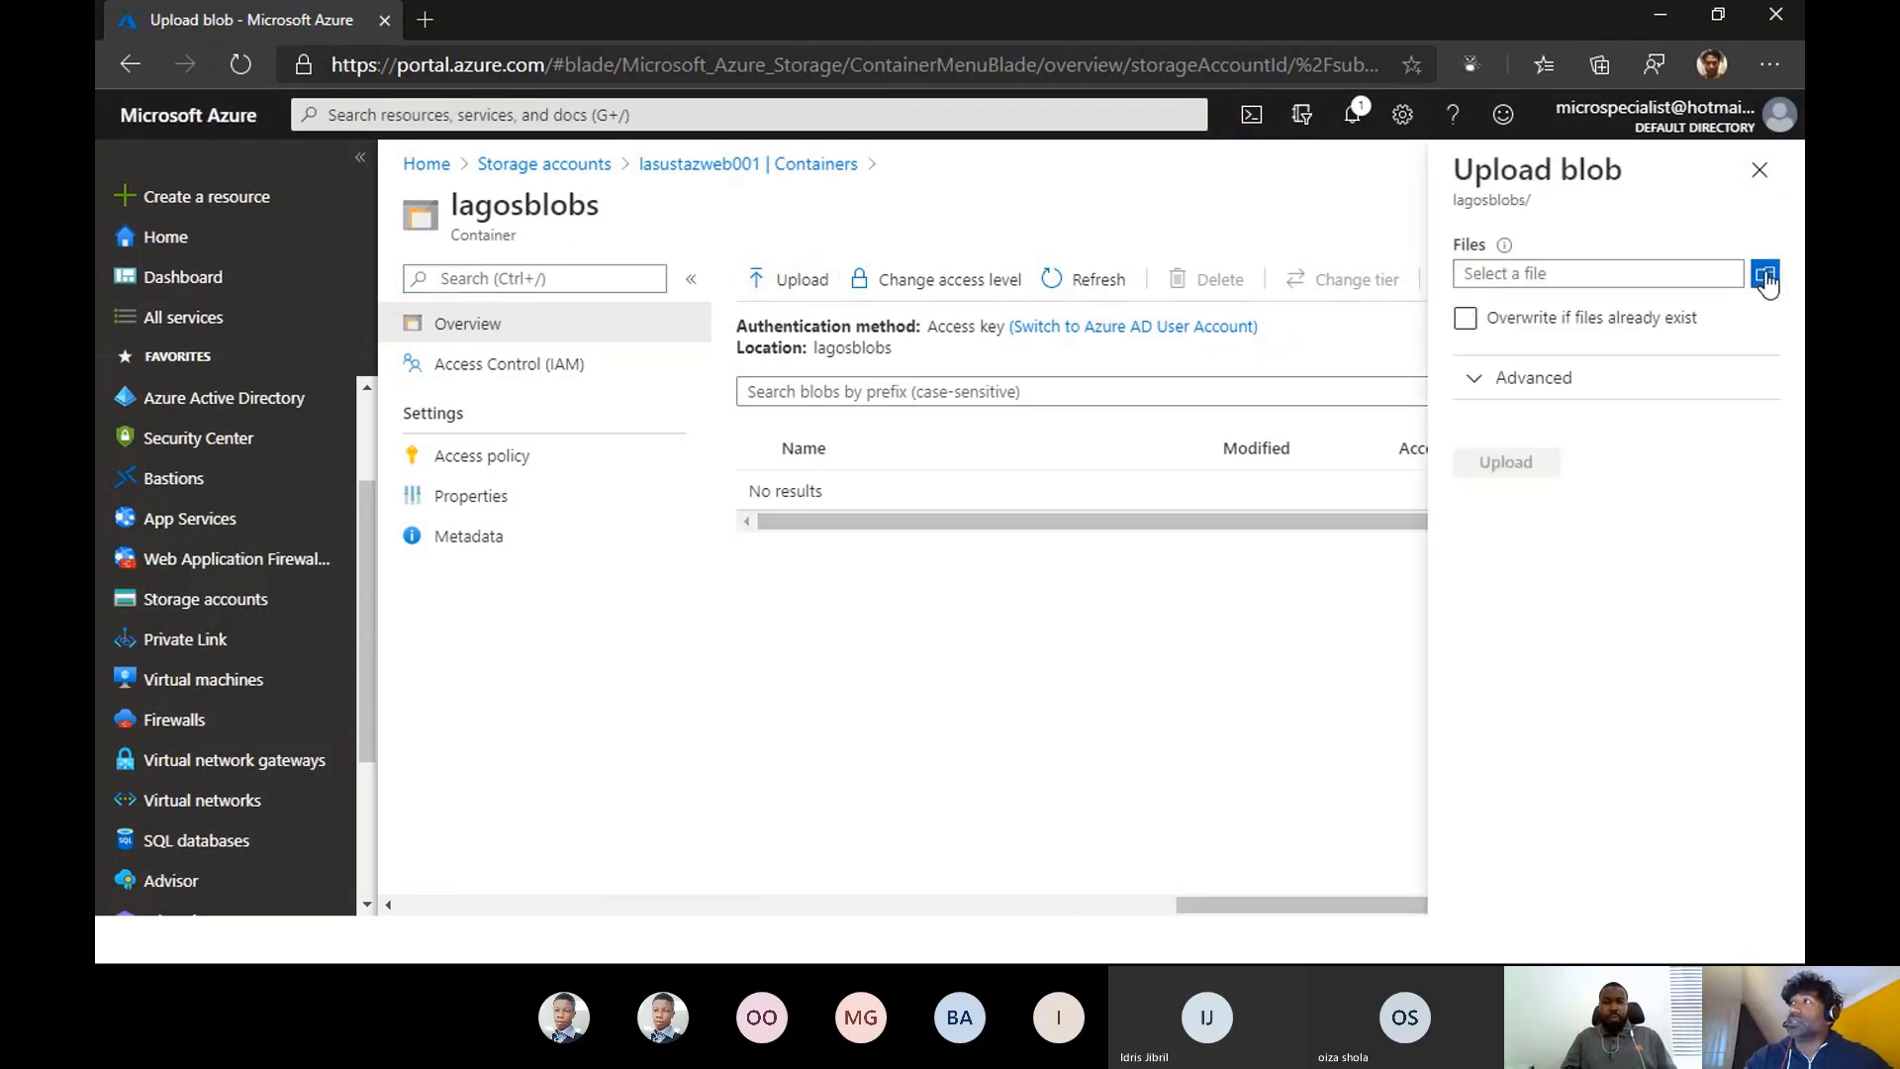
pyautogui.click(1760, 170)
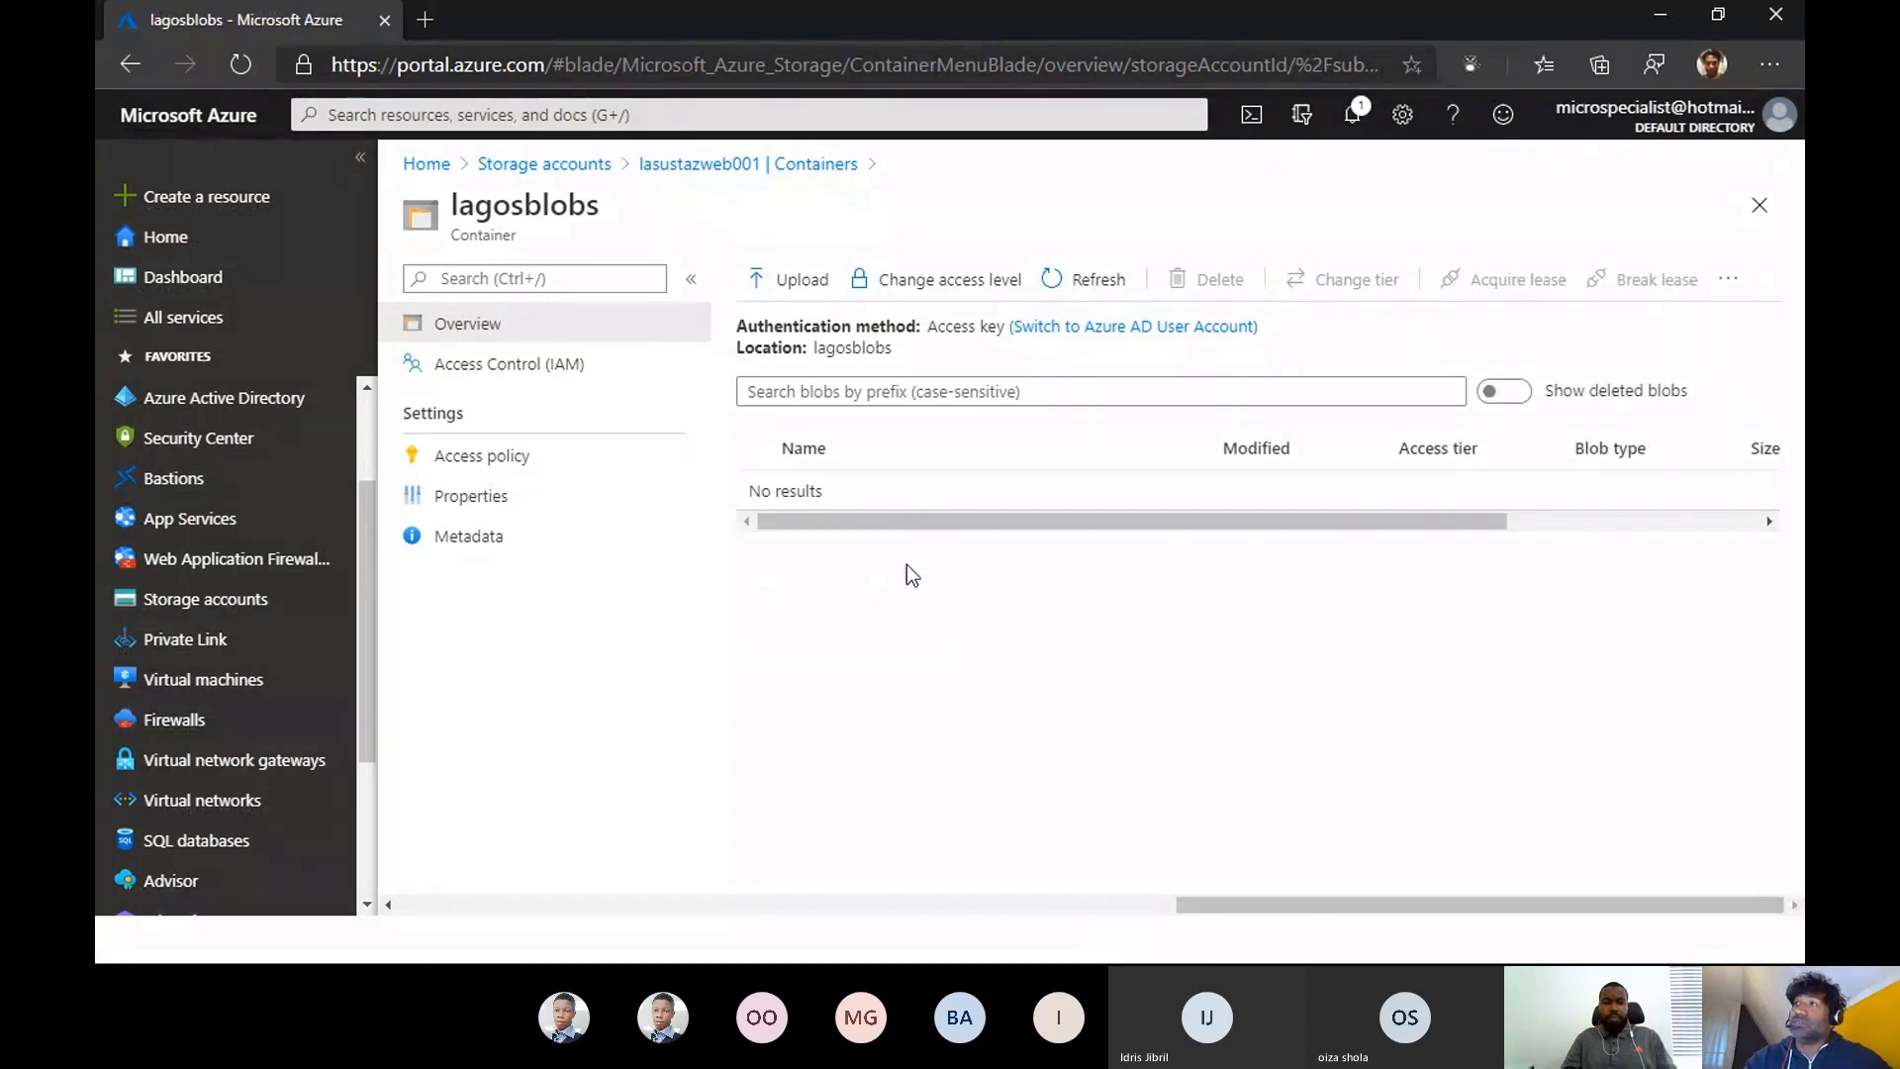
# - Upload the file adds.ps1 from the ARM Templates folder on drive D: to the lagosblobs container
pyautogui.click(769, 287)
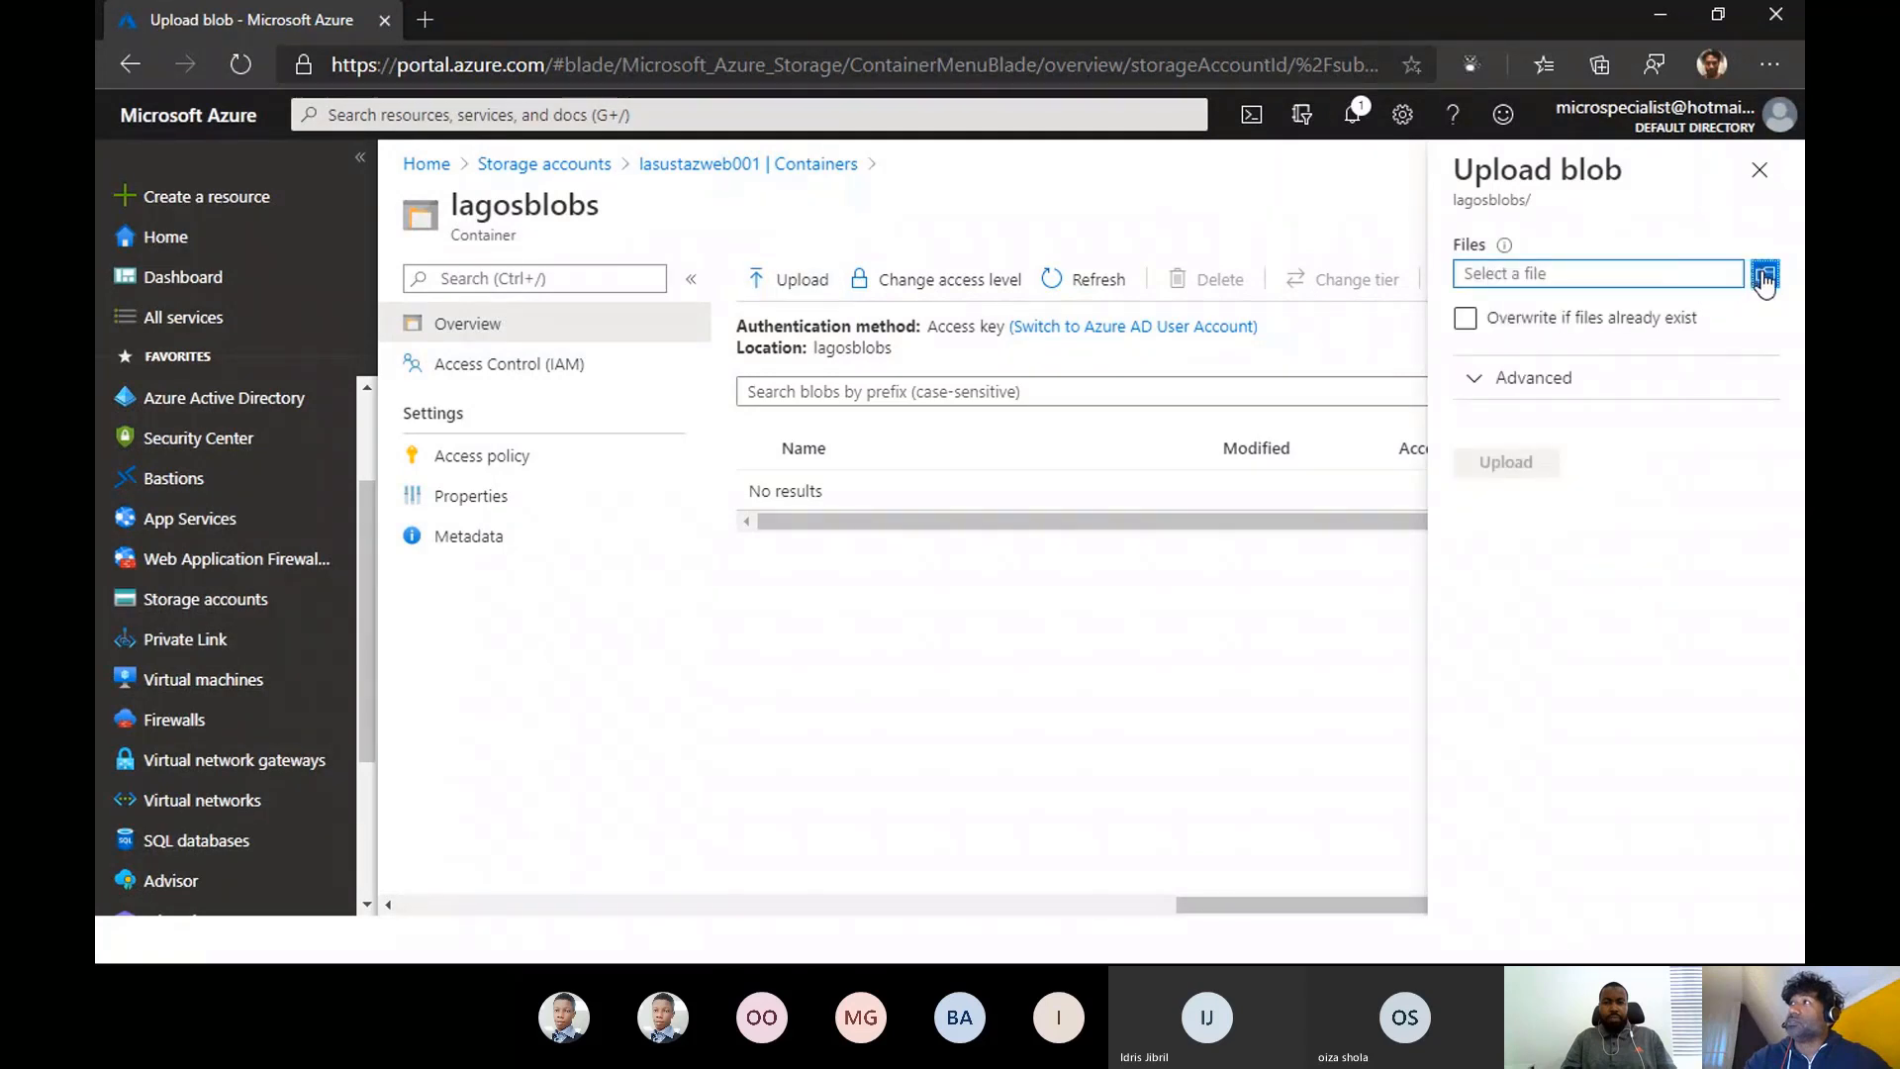
pyautogui.click(1764, 275)
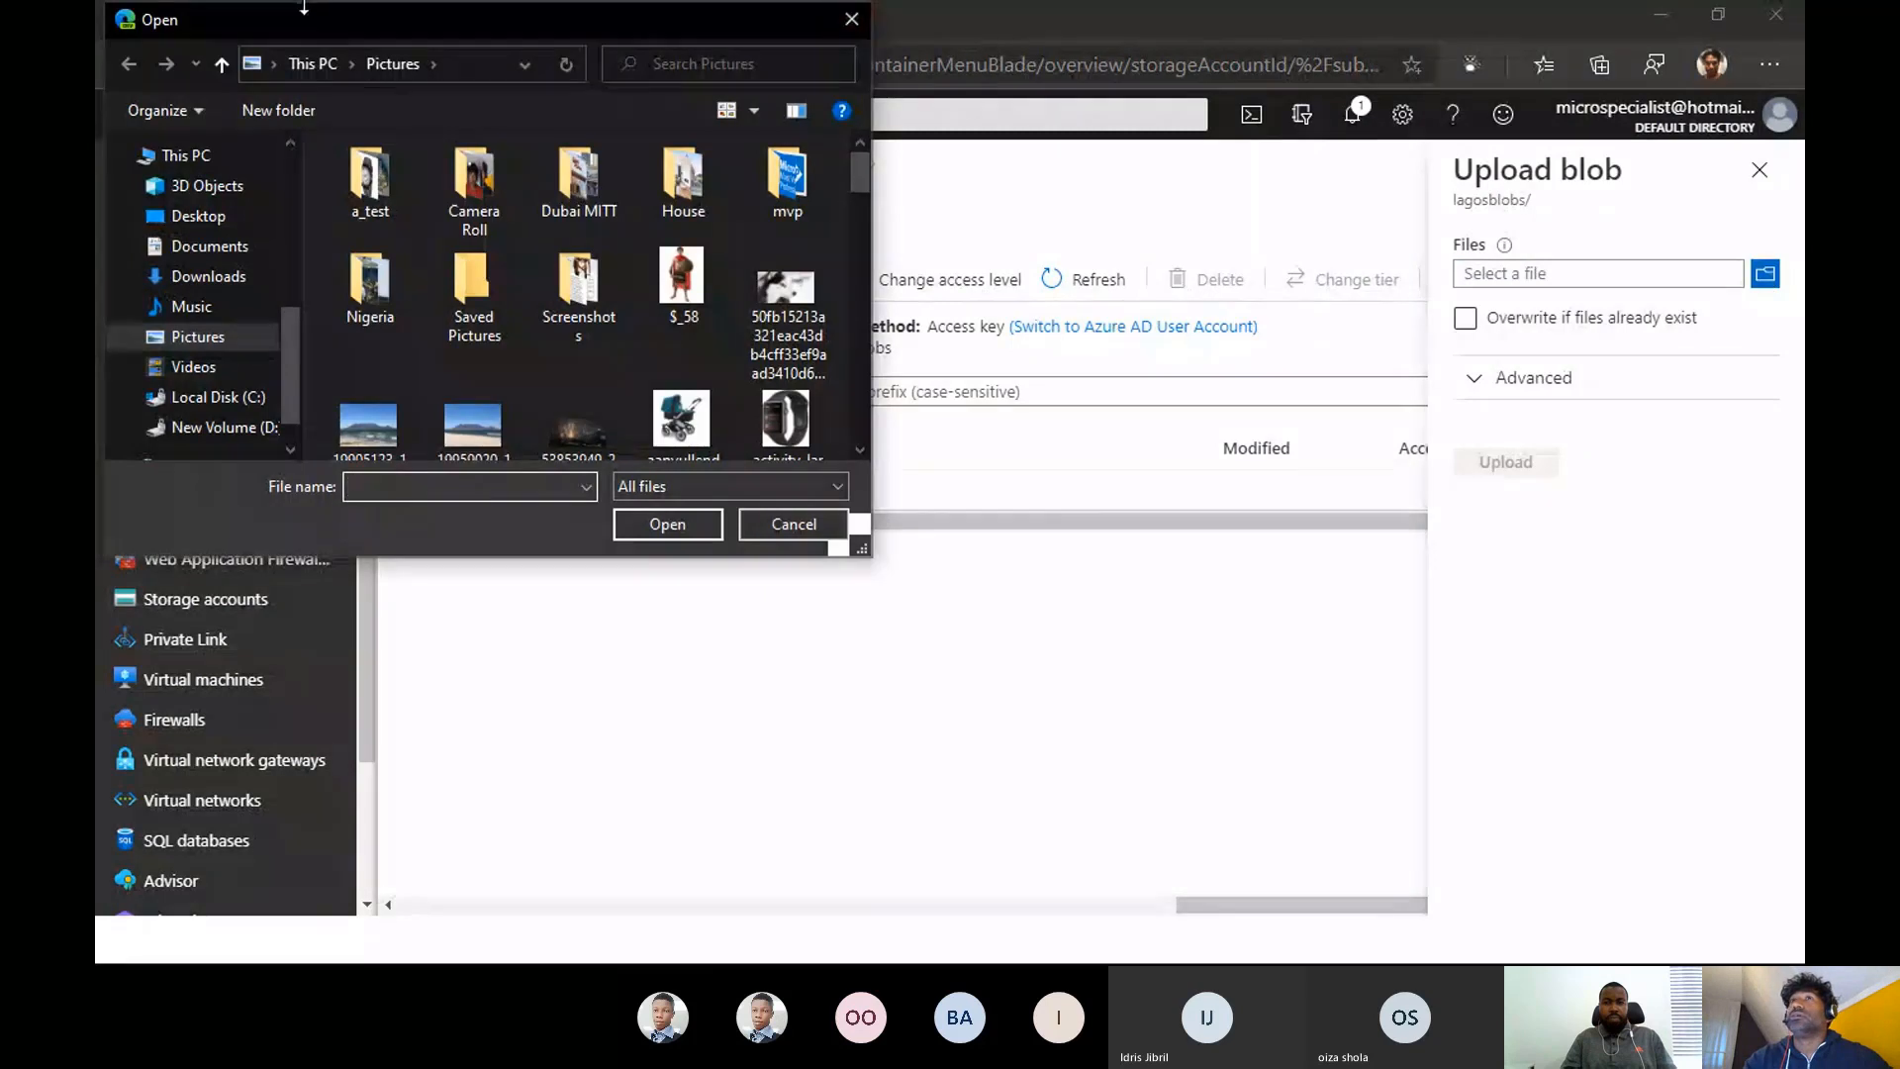
pyautogui.click(211, 427)
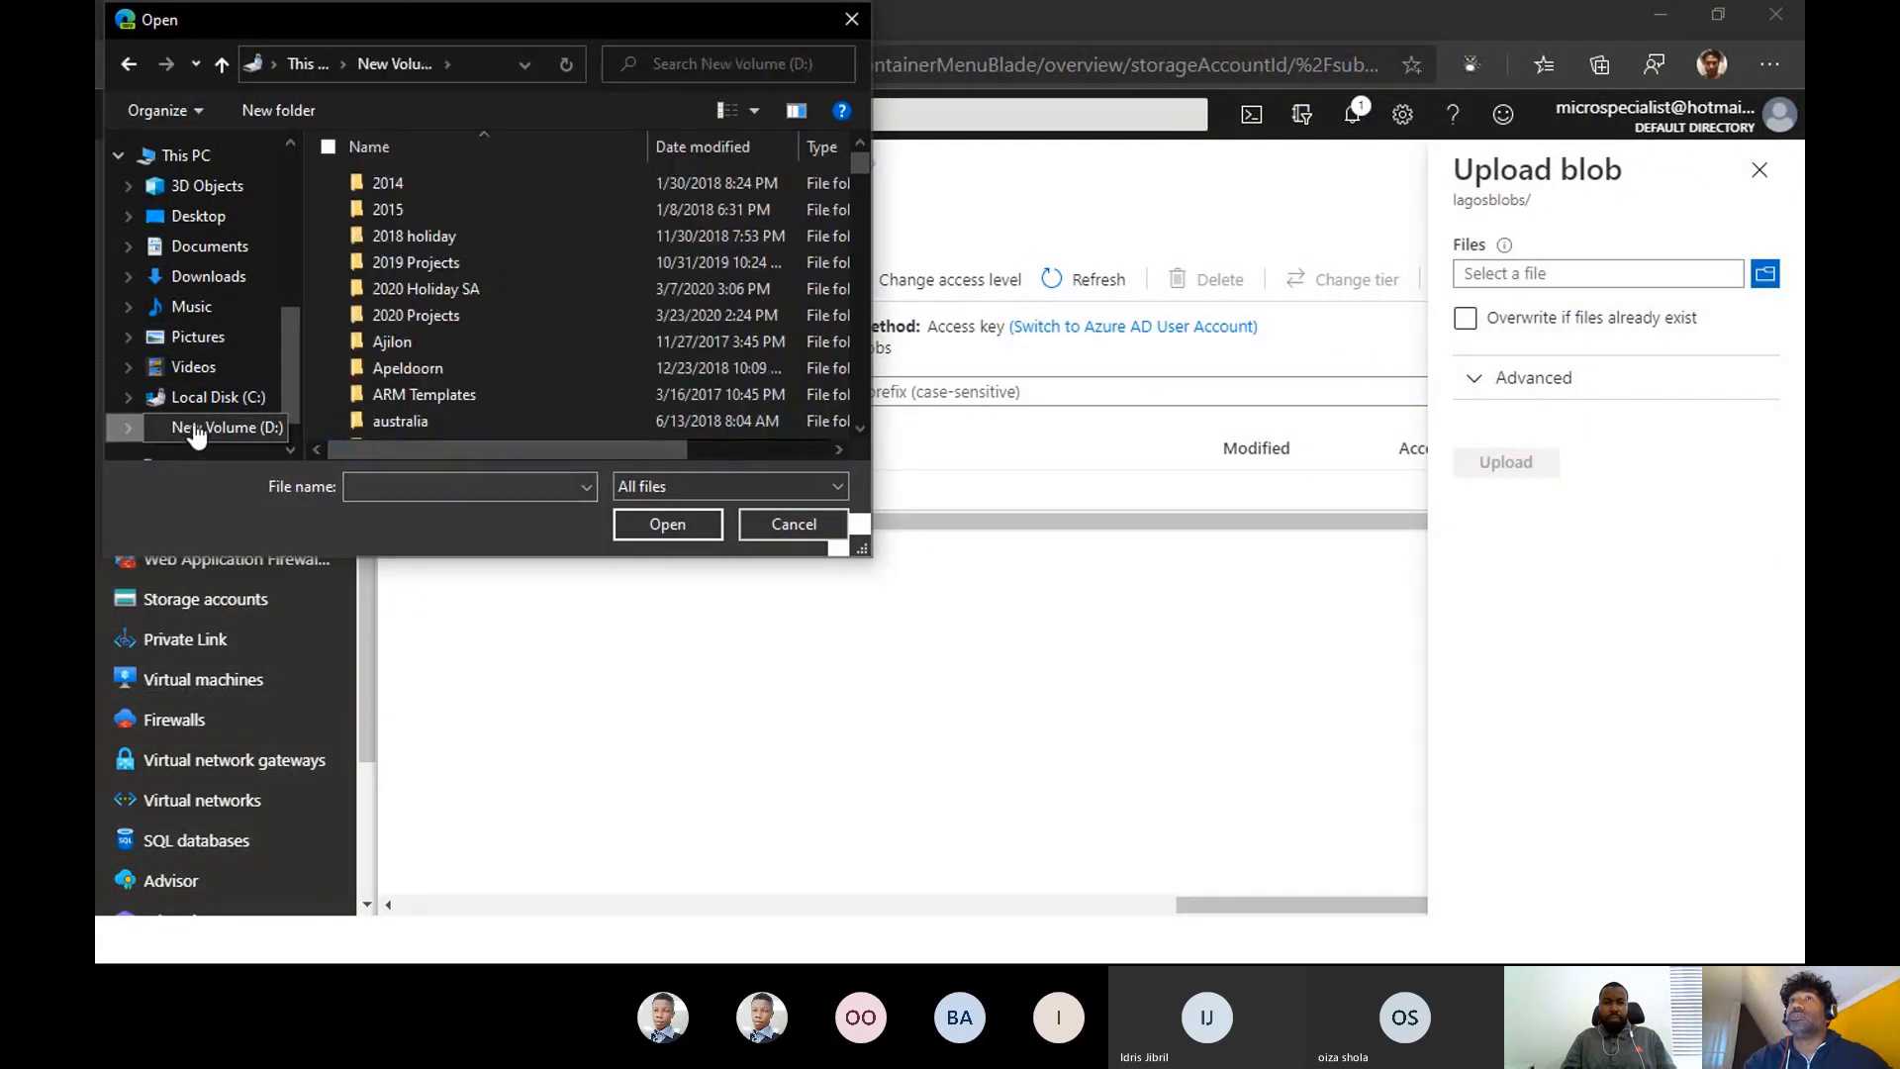
pyautogui.click(390, 394)
pyautogui.doubleClick(390, 394)
pyautogui.click(390, 394)
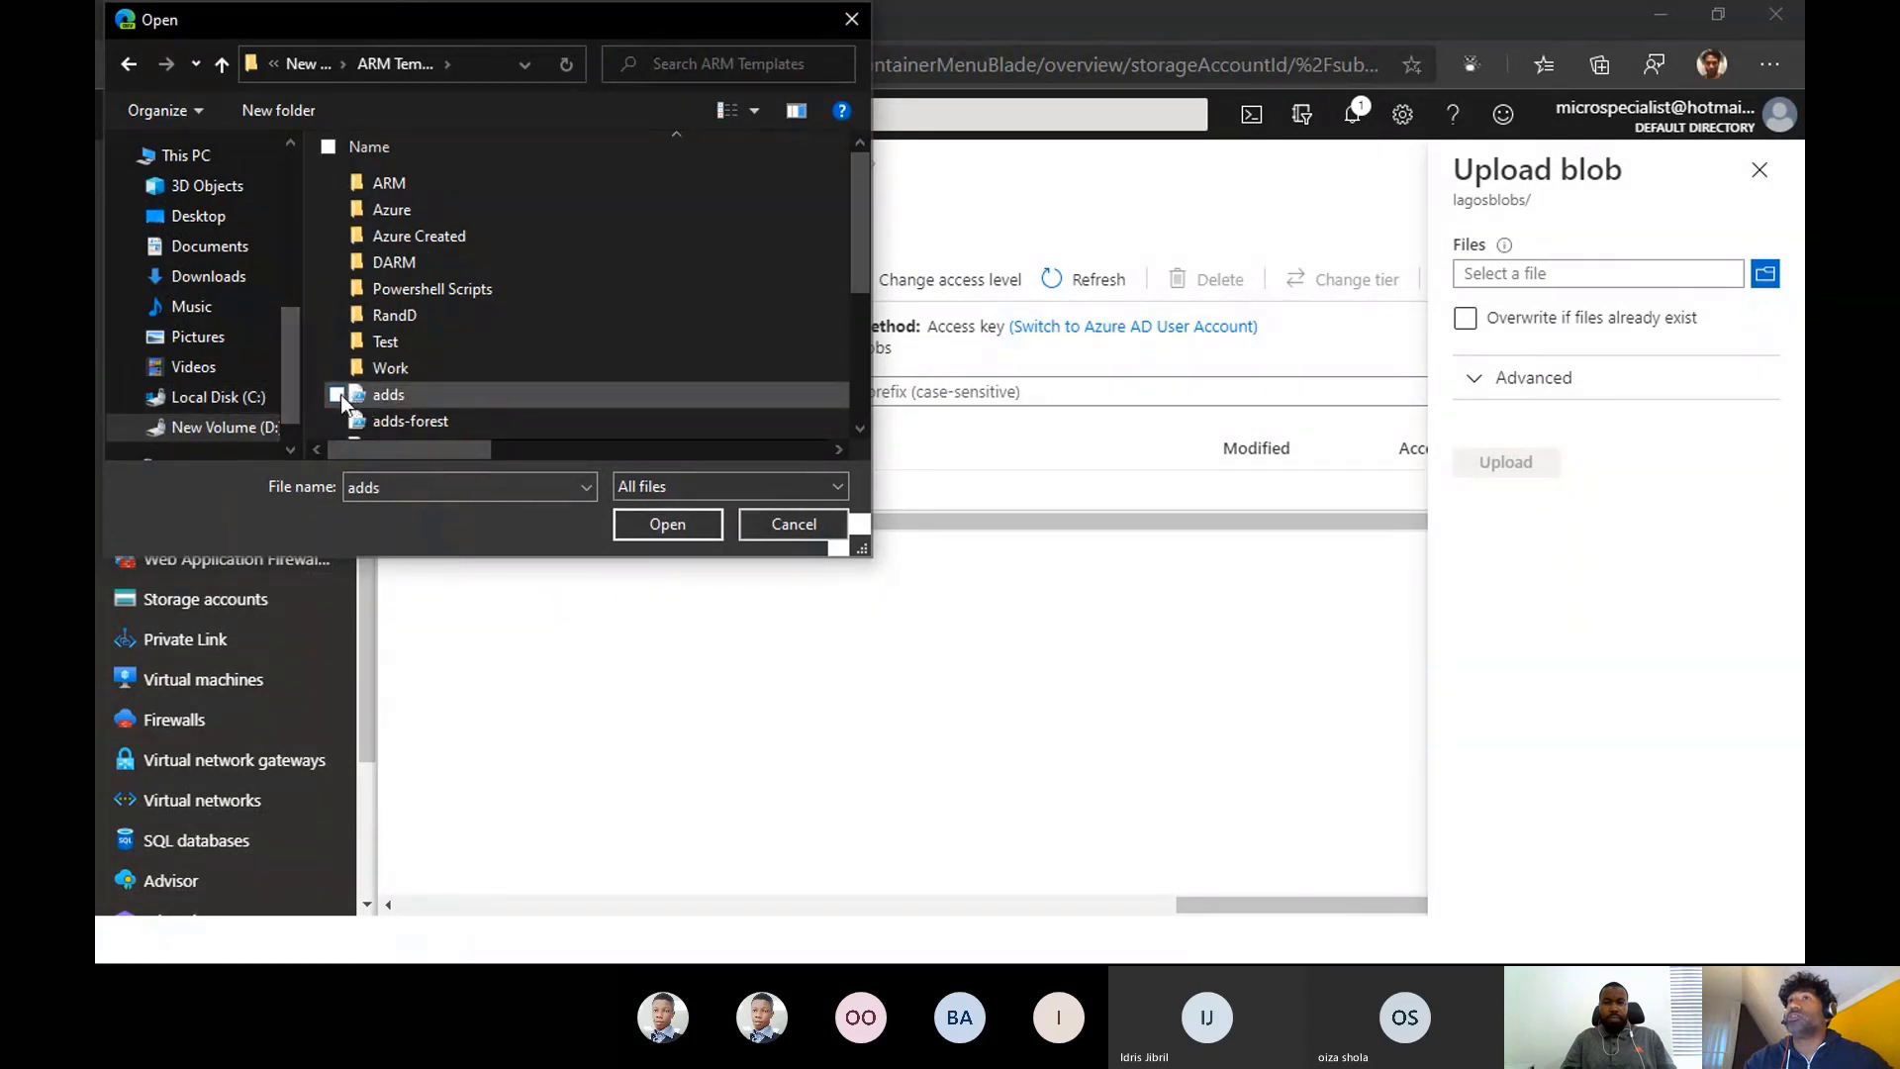
pyautogui.click(665, 525)
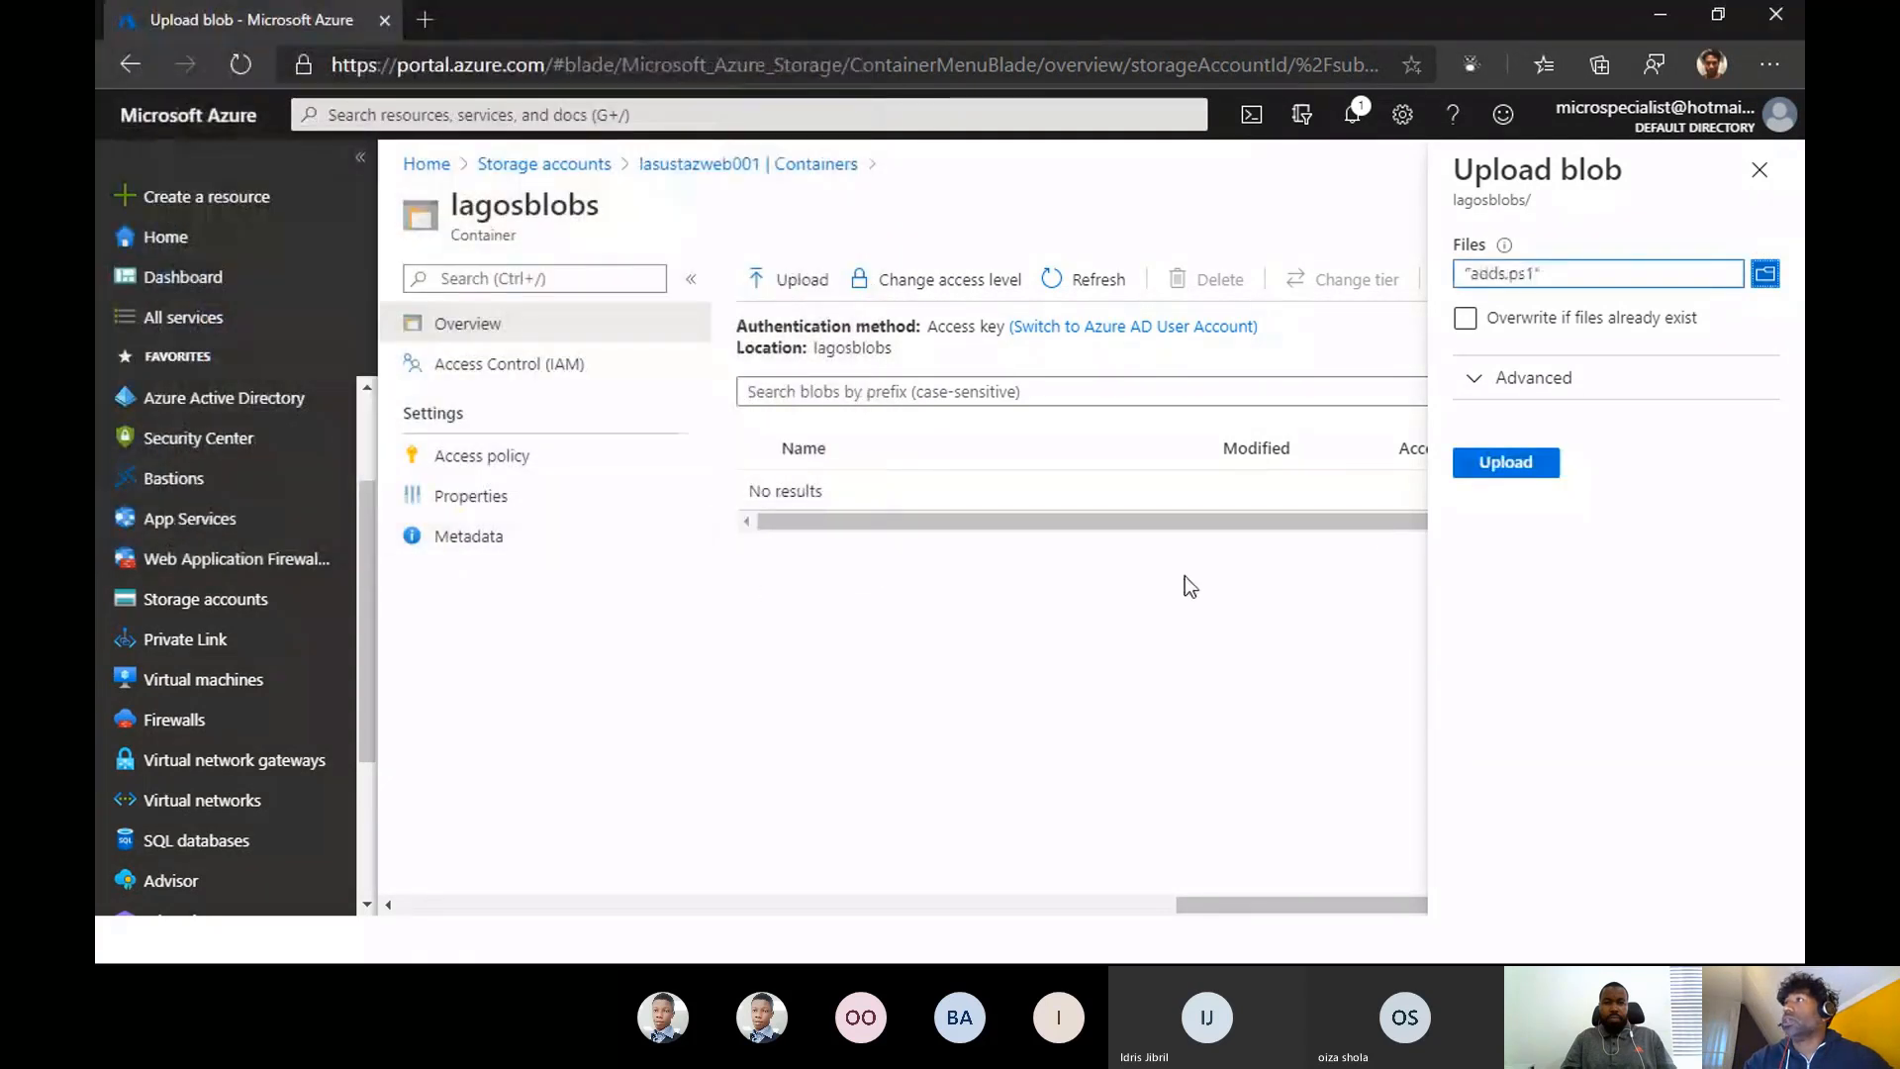
pyautogui.click(1499, 467)
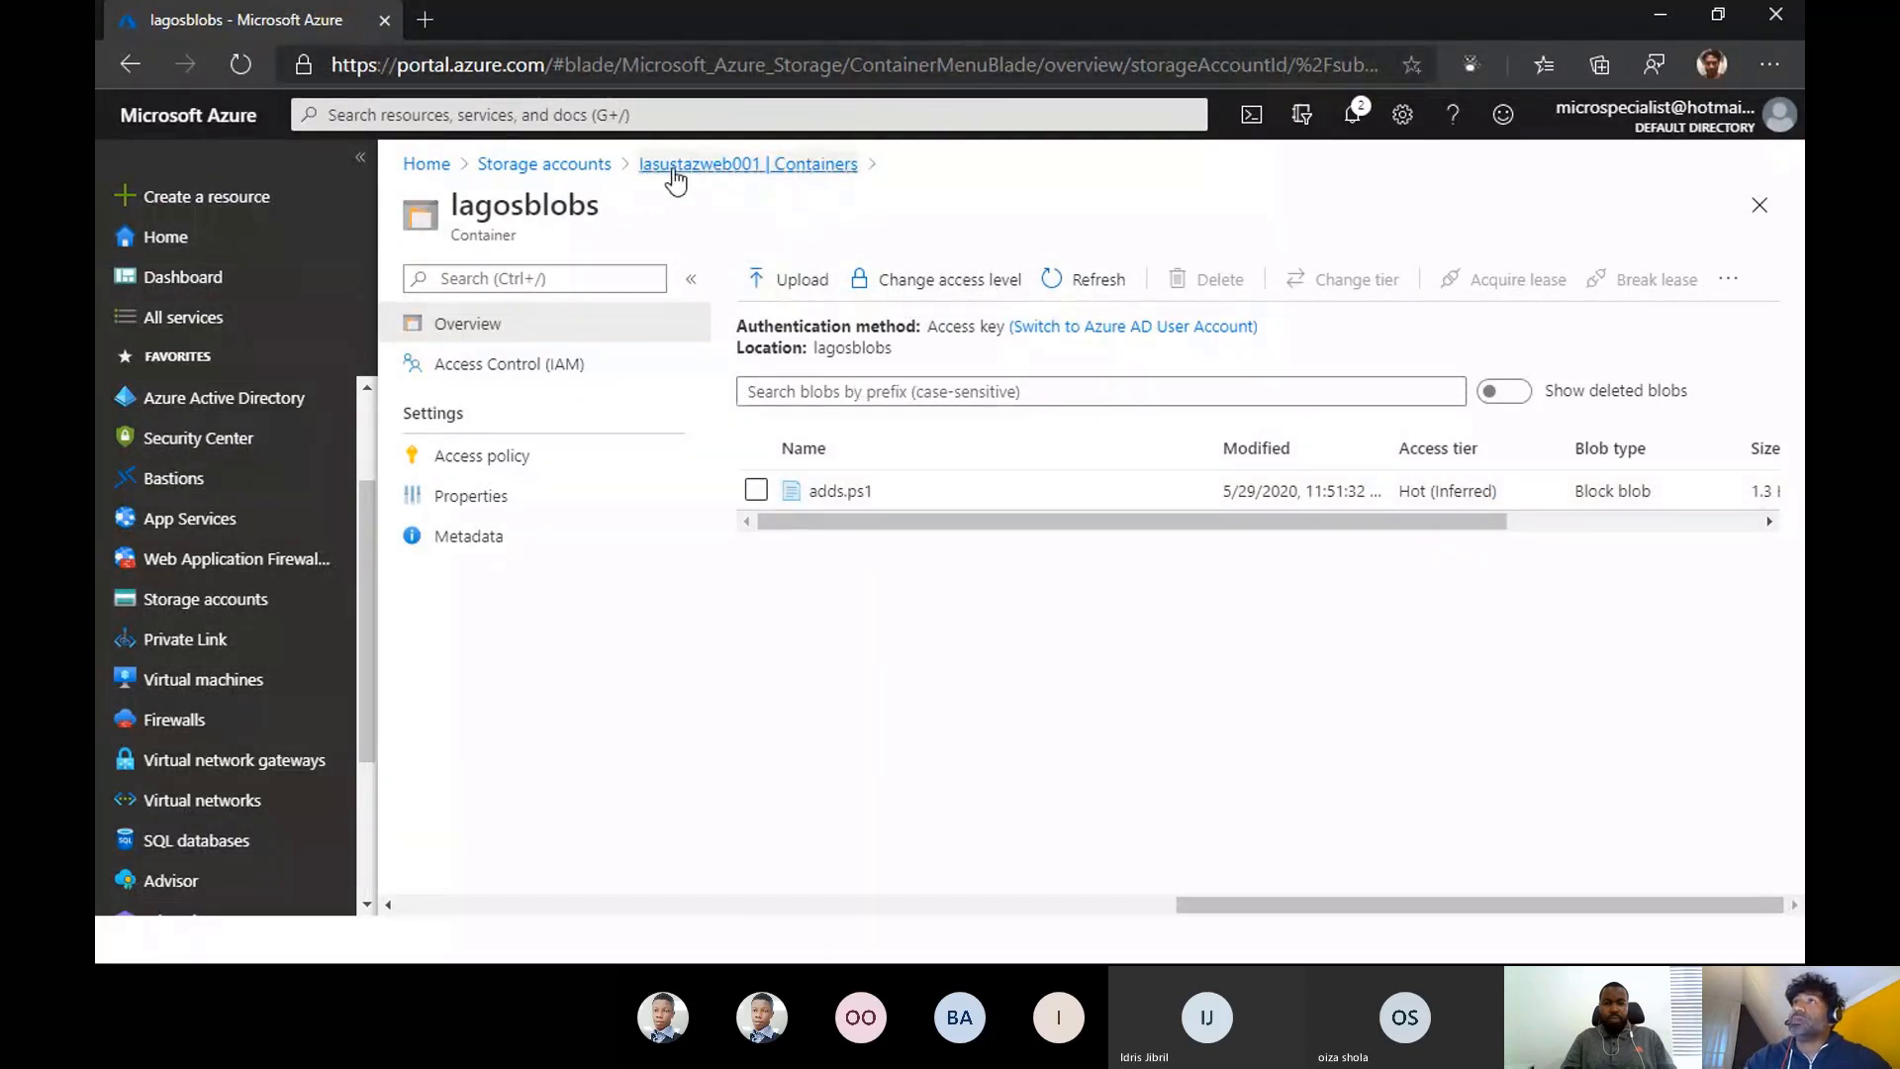
# - Return to the lasustazweb001 overview through the storage accounts list and open the account in the Azure Storage Explorer desktop application
pyautogui.click(682, 170)
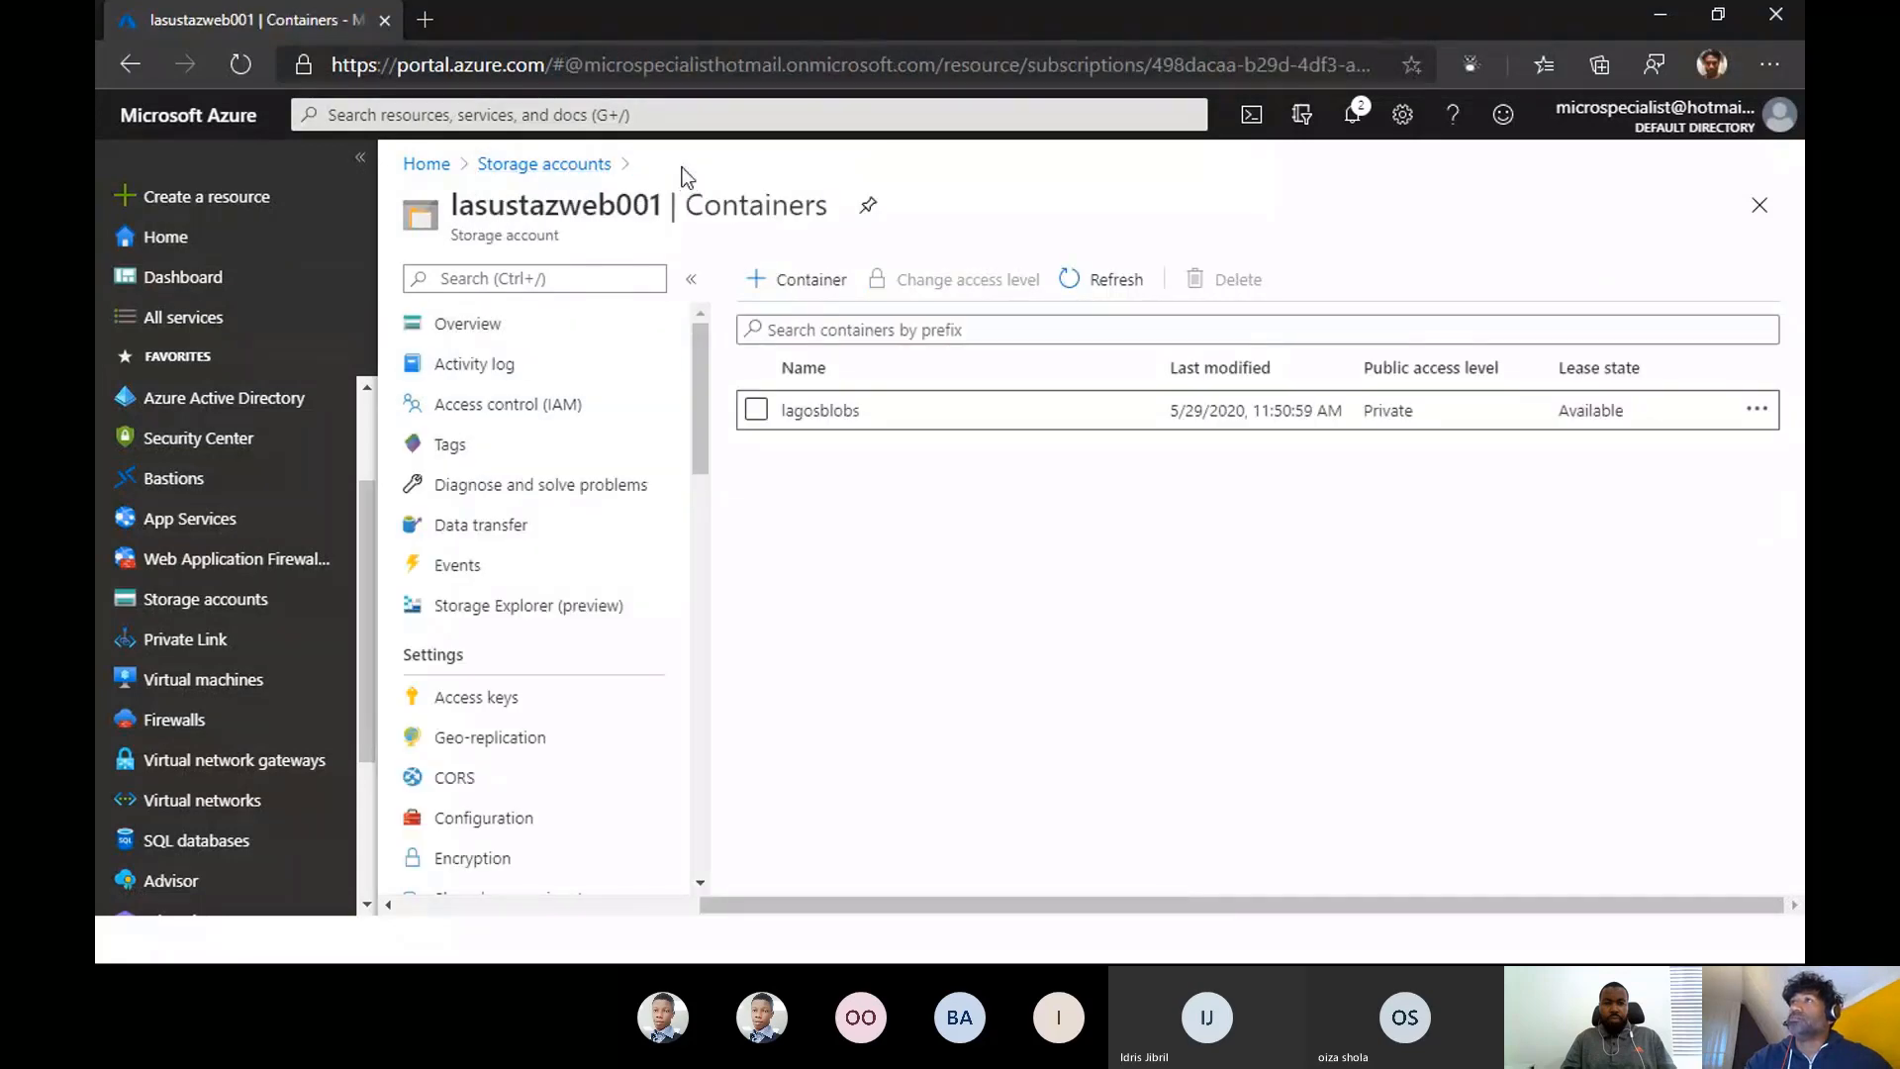
pyautogui.click(544, 165)
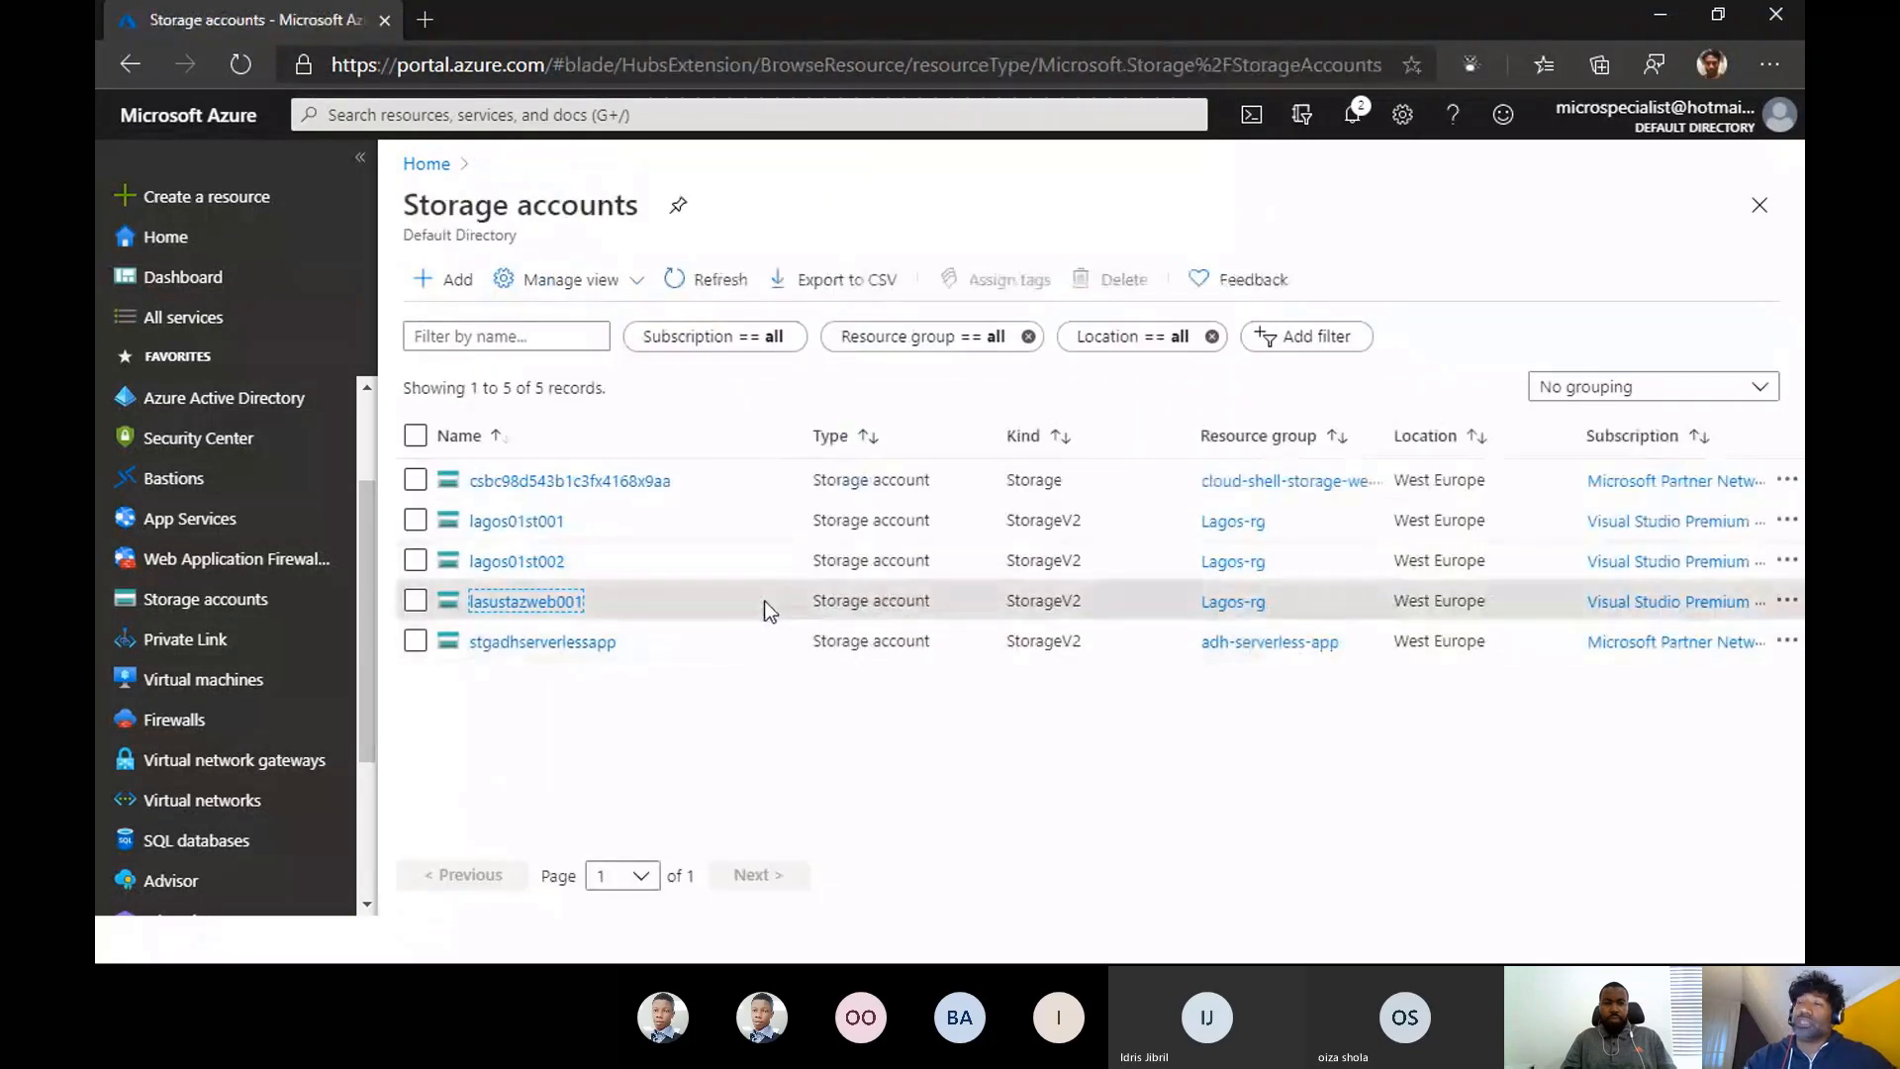
pyautogui.click(505, 605)
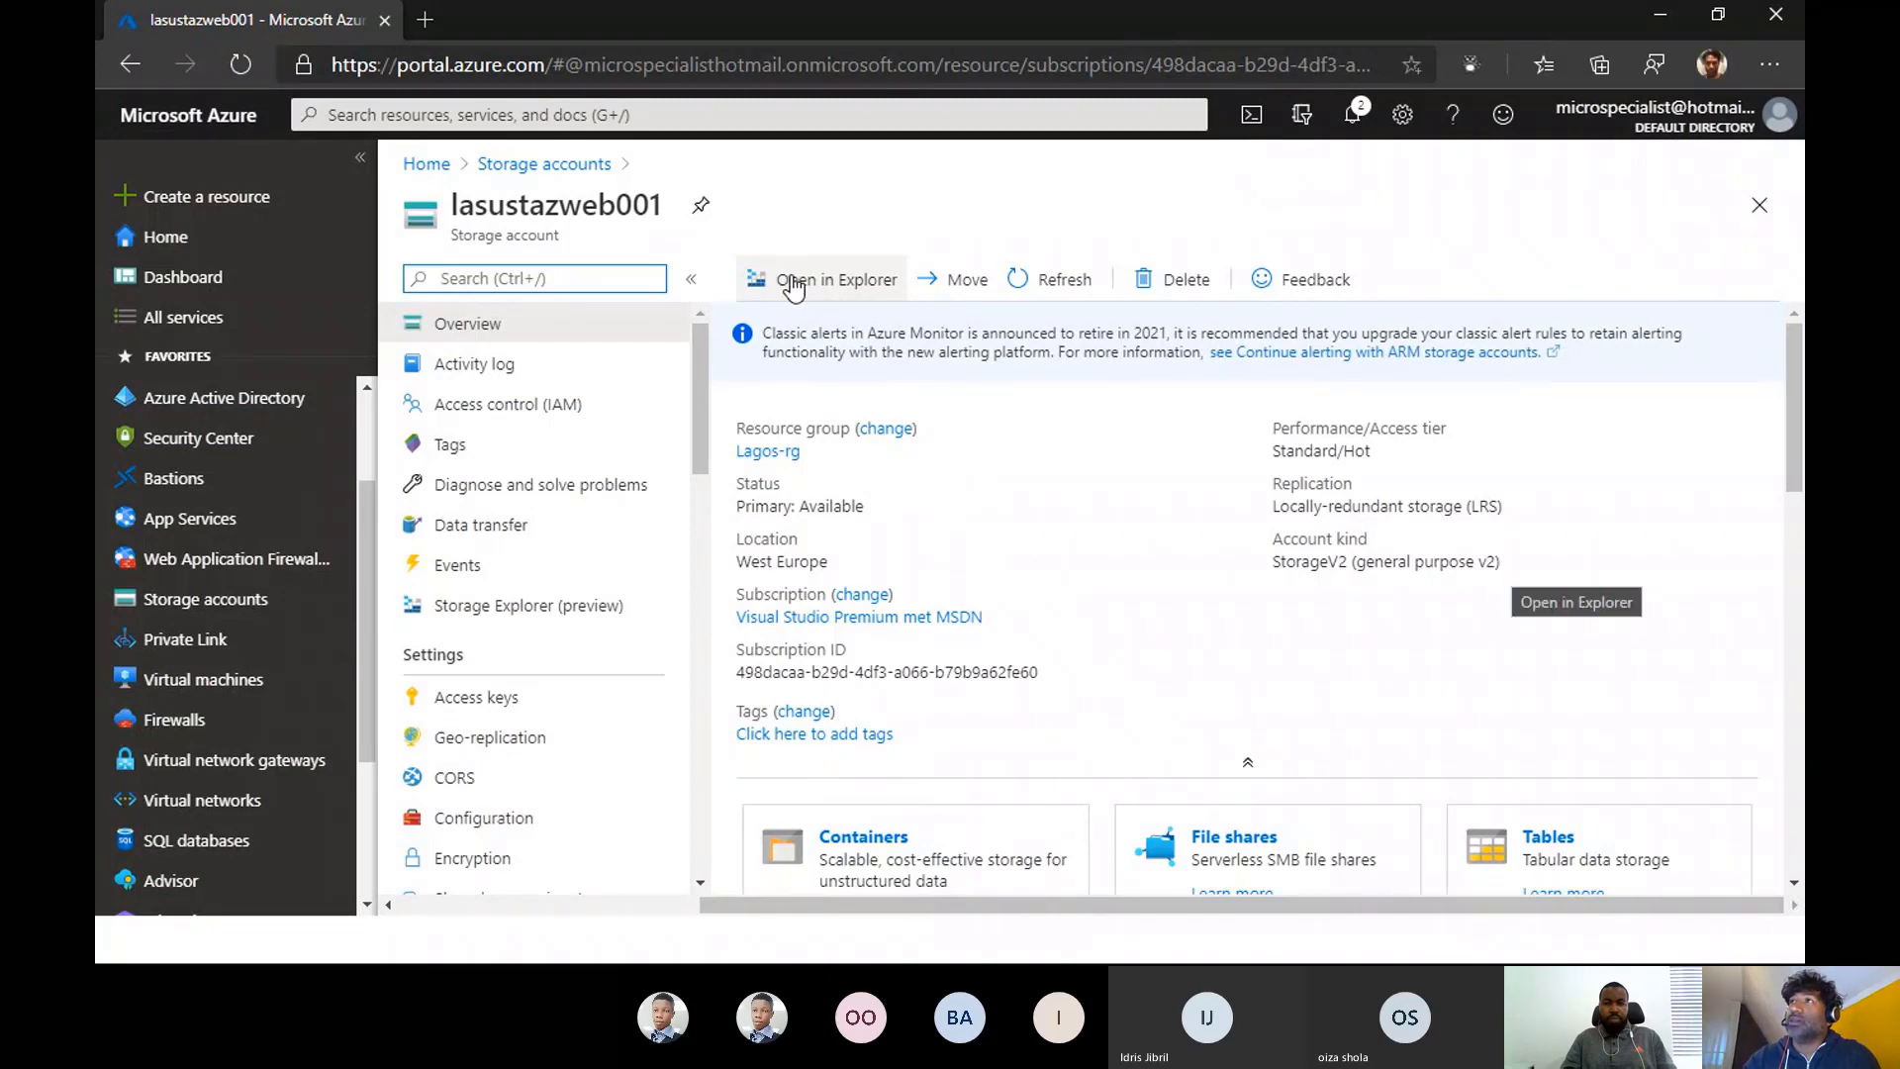
pyautogui.click(793, 284)
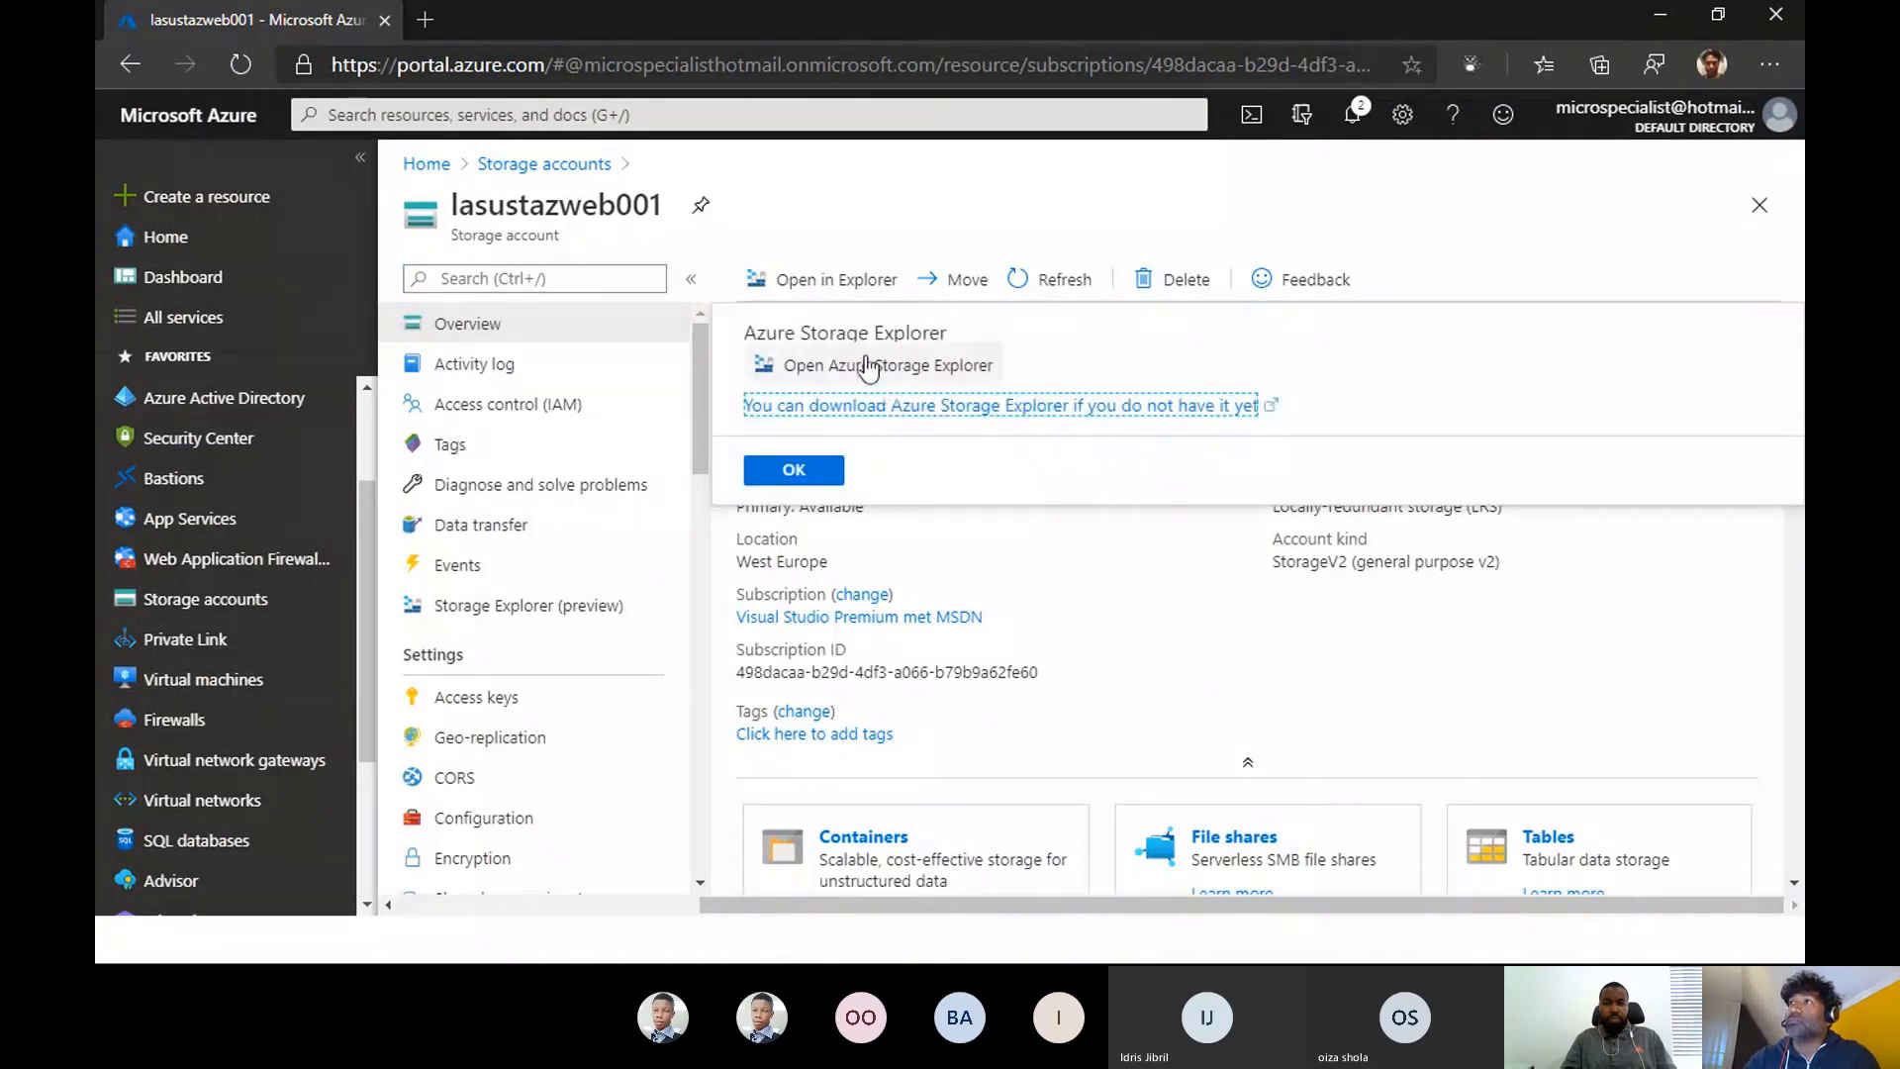
pyautogui.click(866, 368)
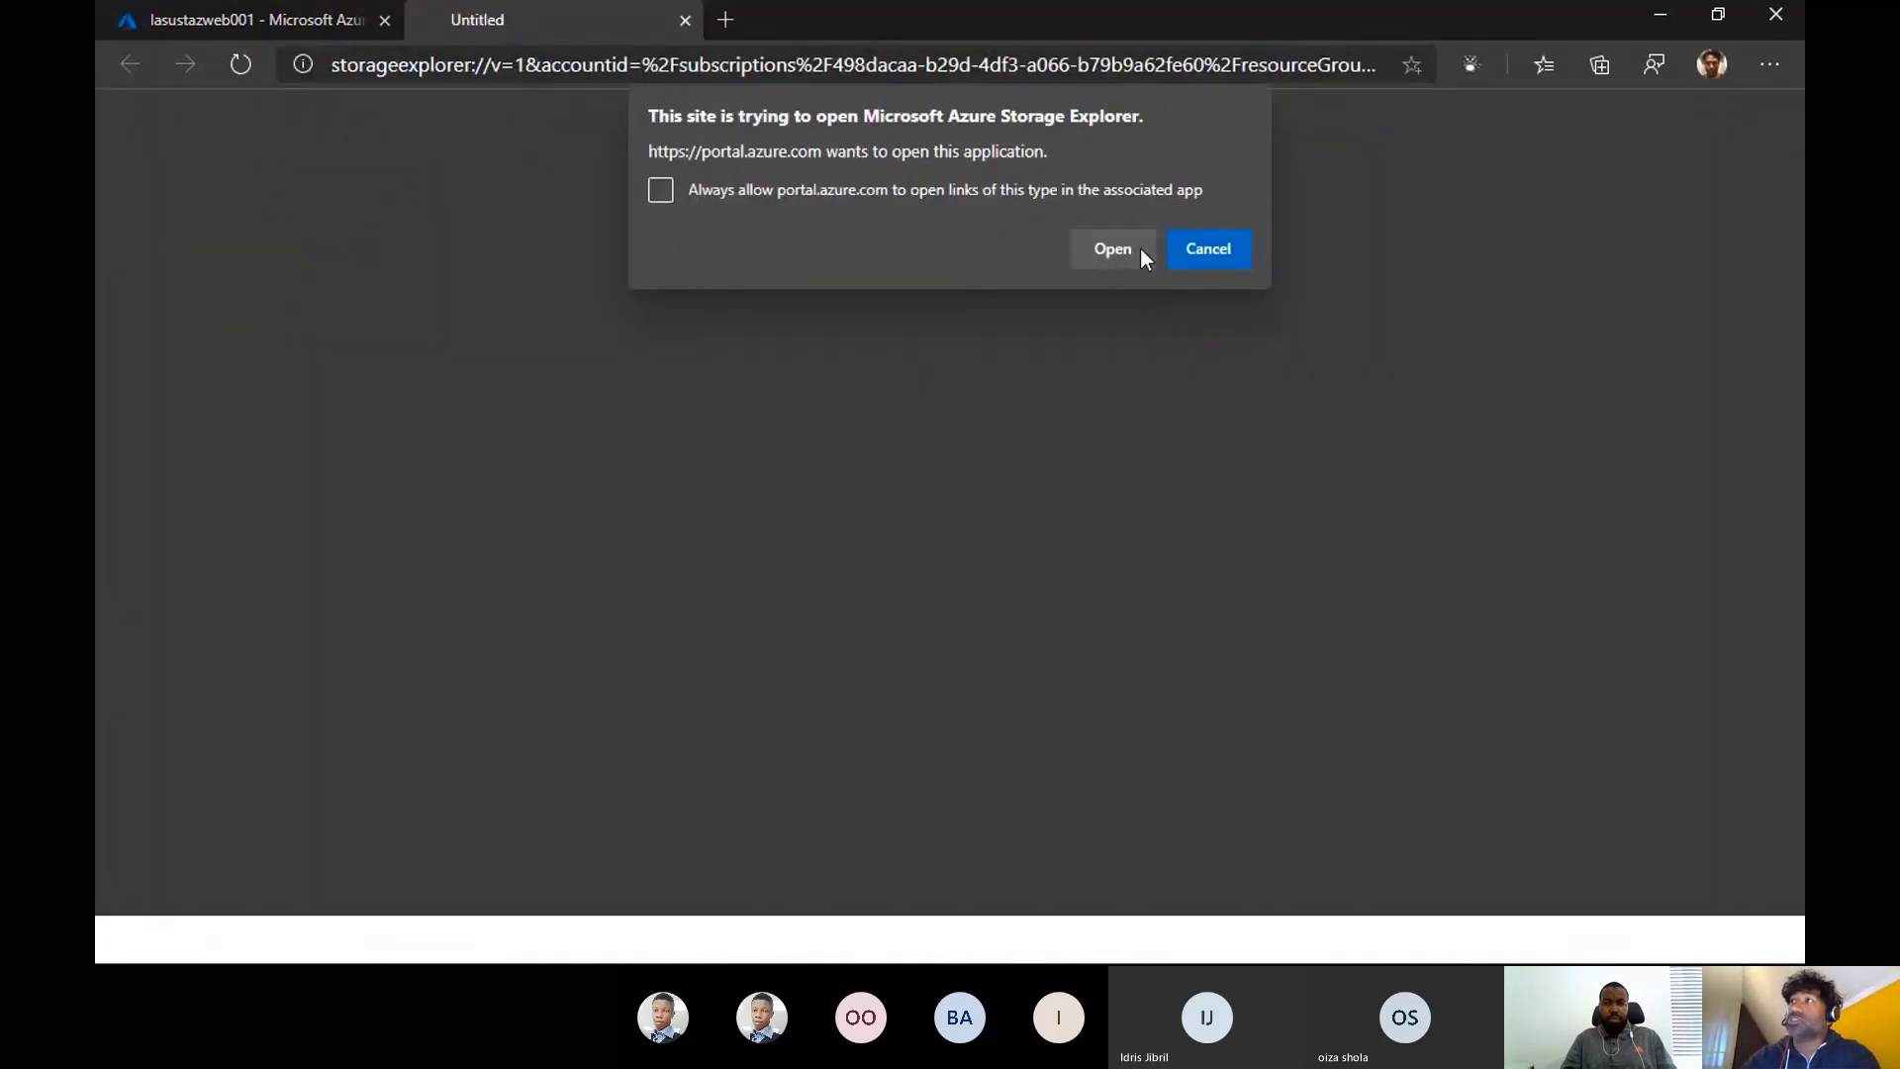
pyautogui.click(1110, 248)
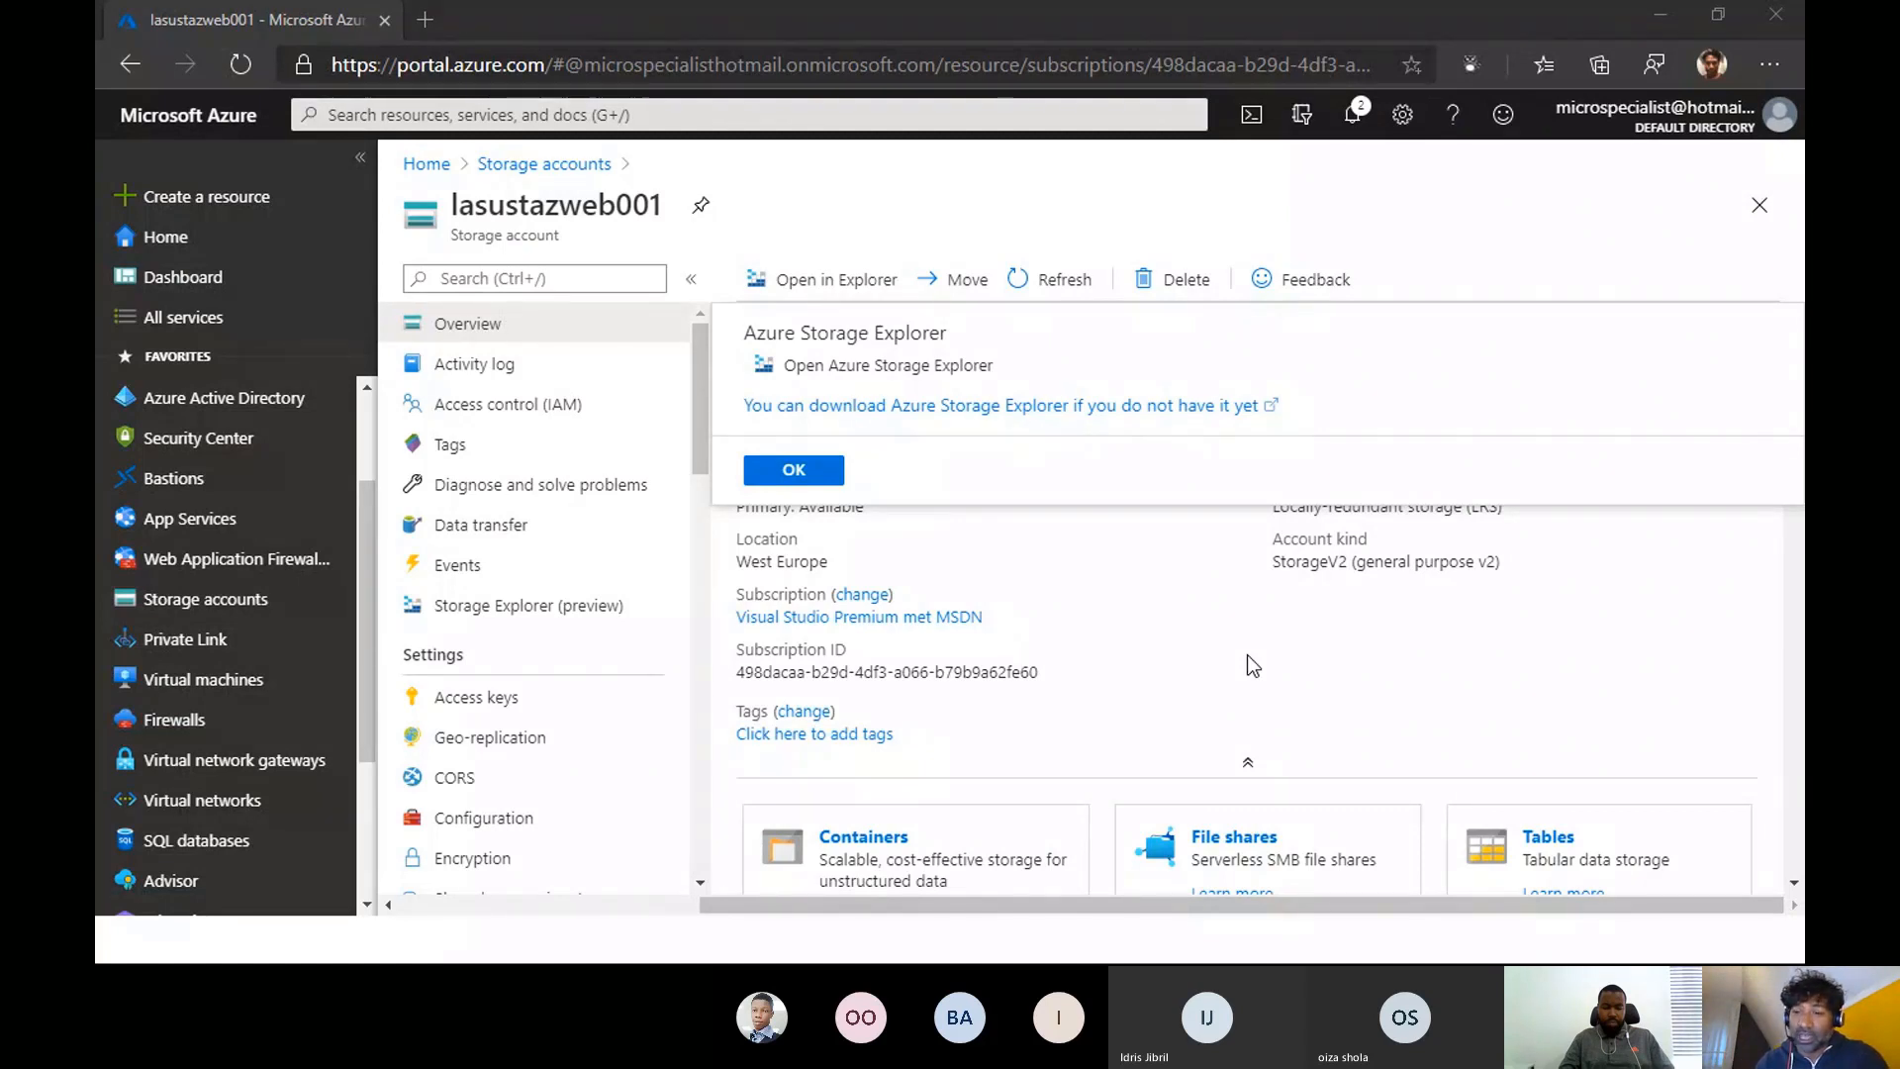
pyautogui.click(794, 470)
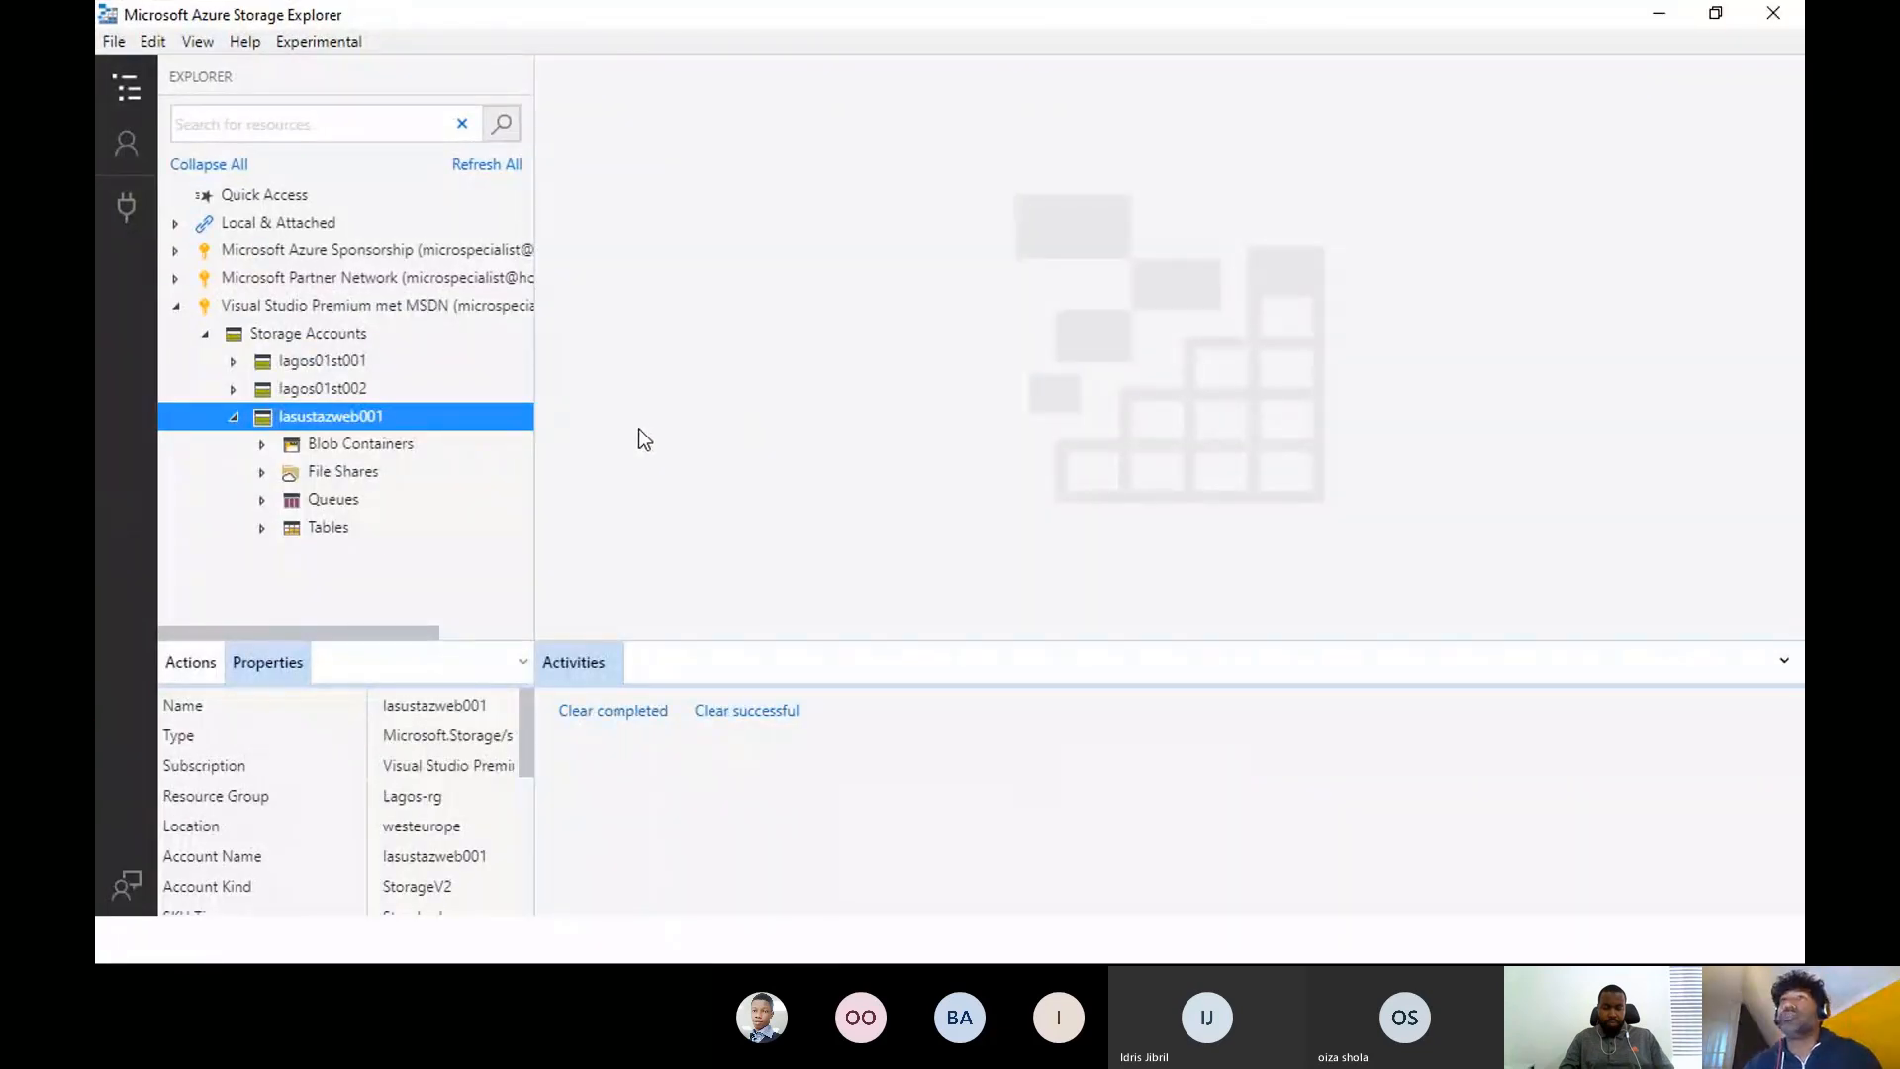
# - In Azure Storage Explorer, inspect the lagosblobs container under lasustazweb001, narrow the resource tree, and close the application
pyautogui.click(305, 435)
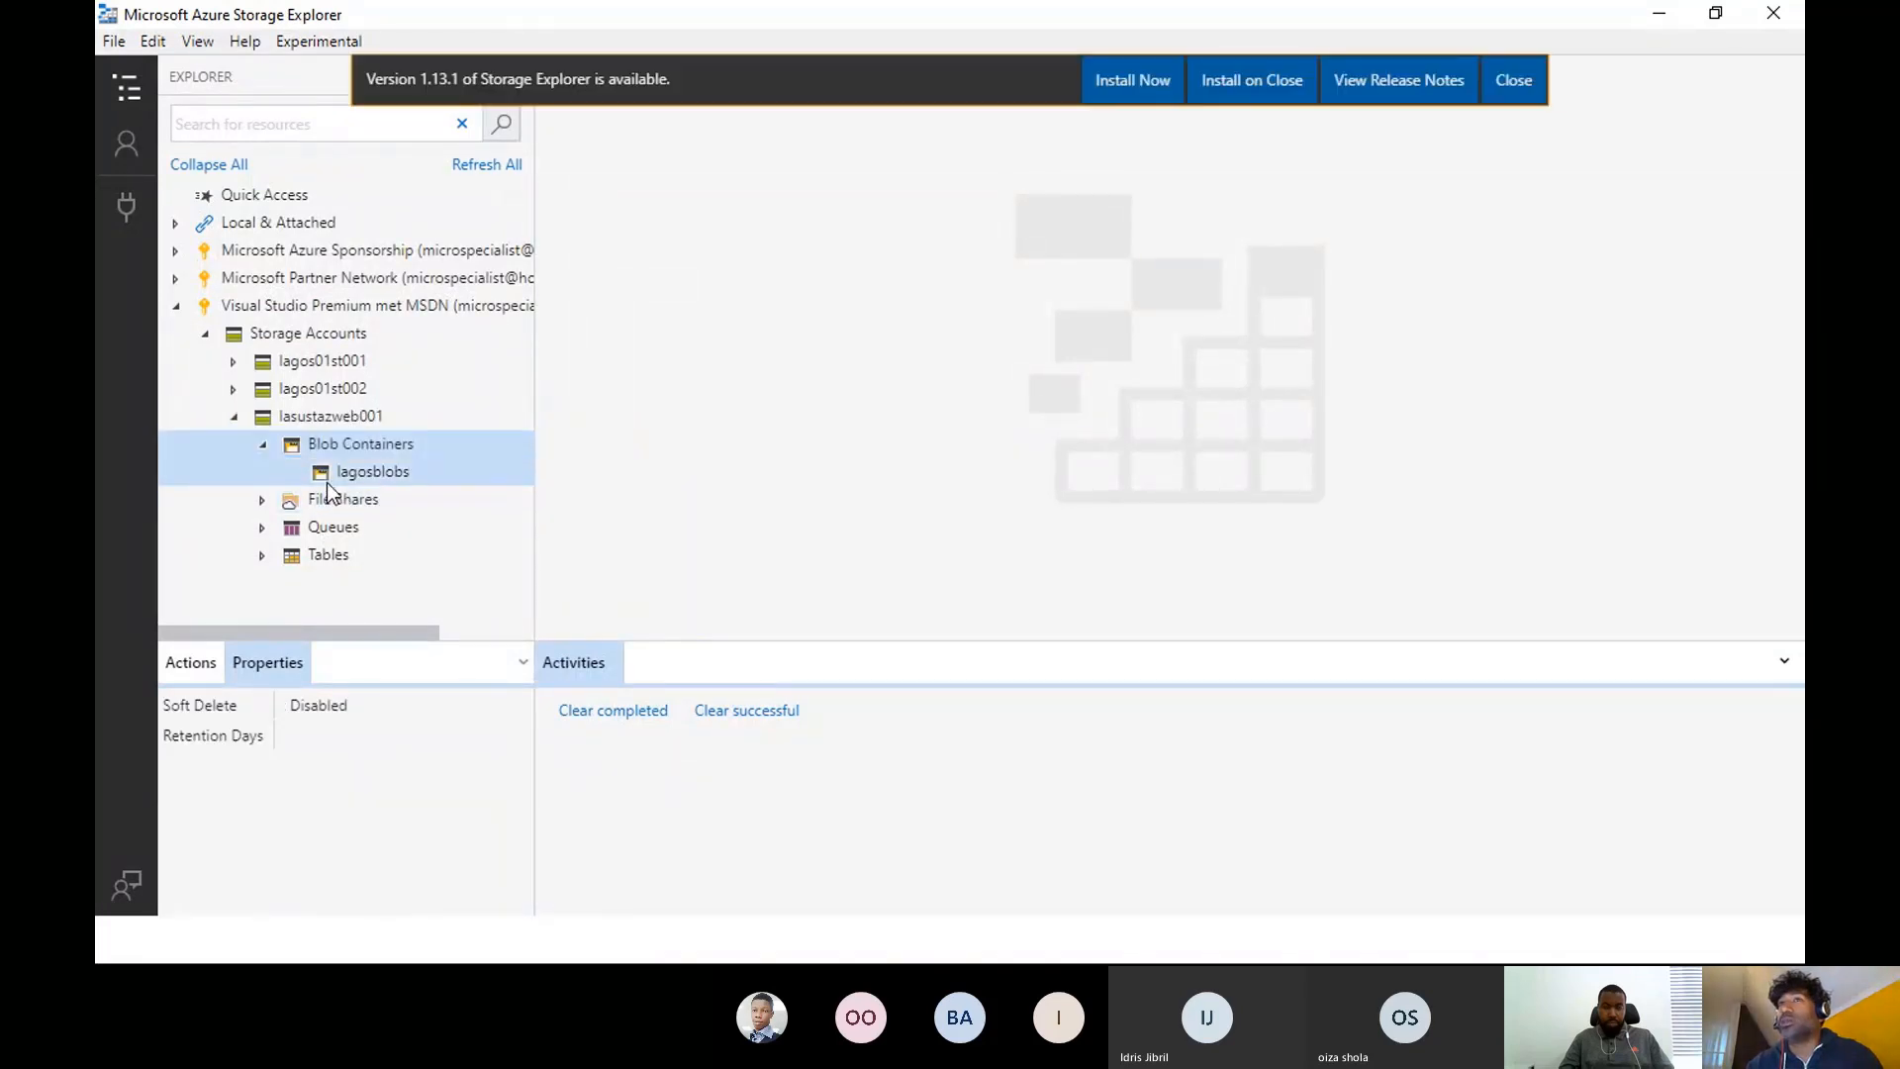
pyautogui.click(376, 475)
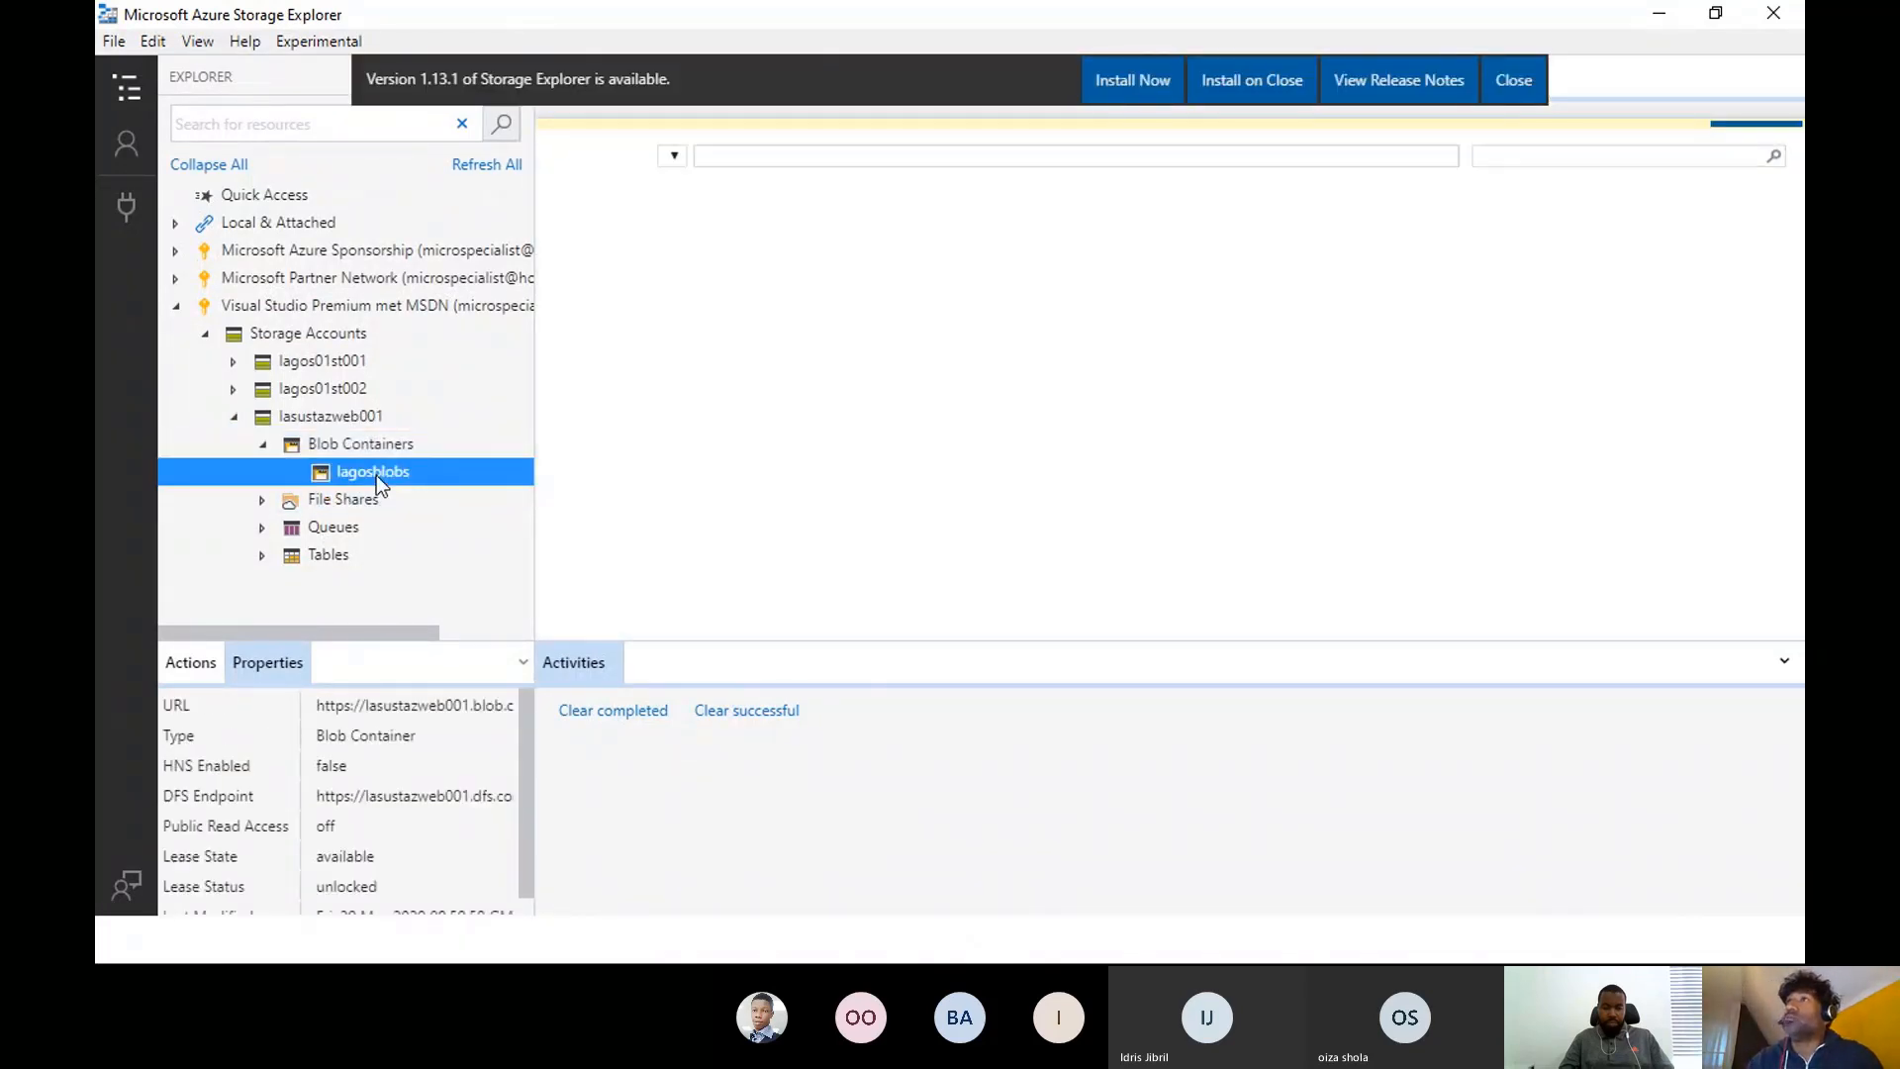
pyautogui.click(321, 442)
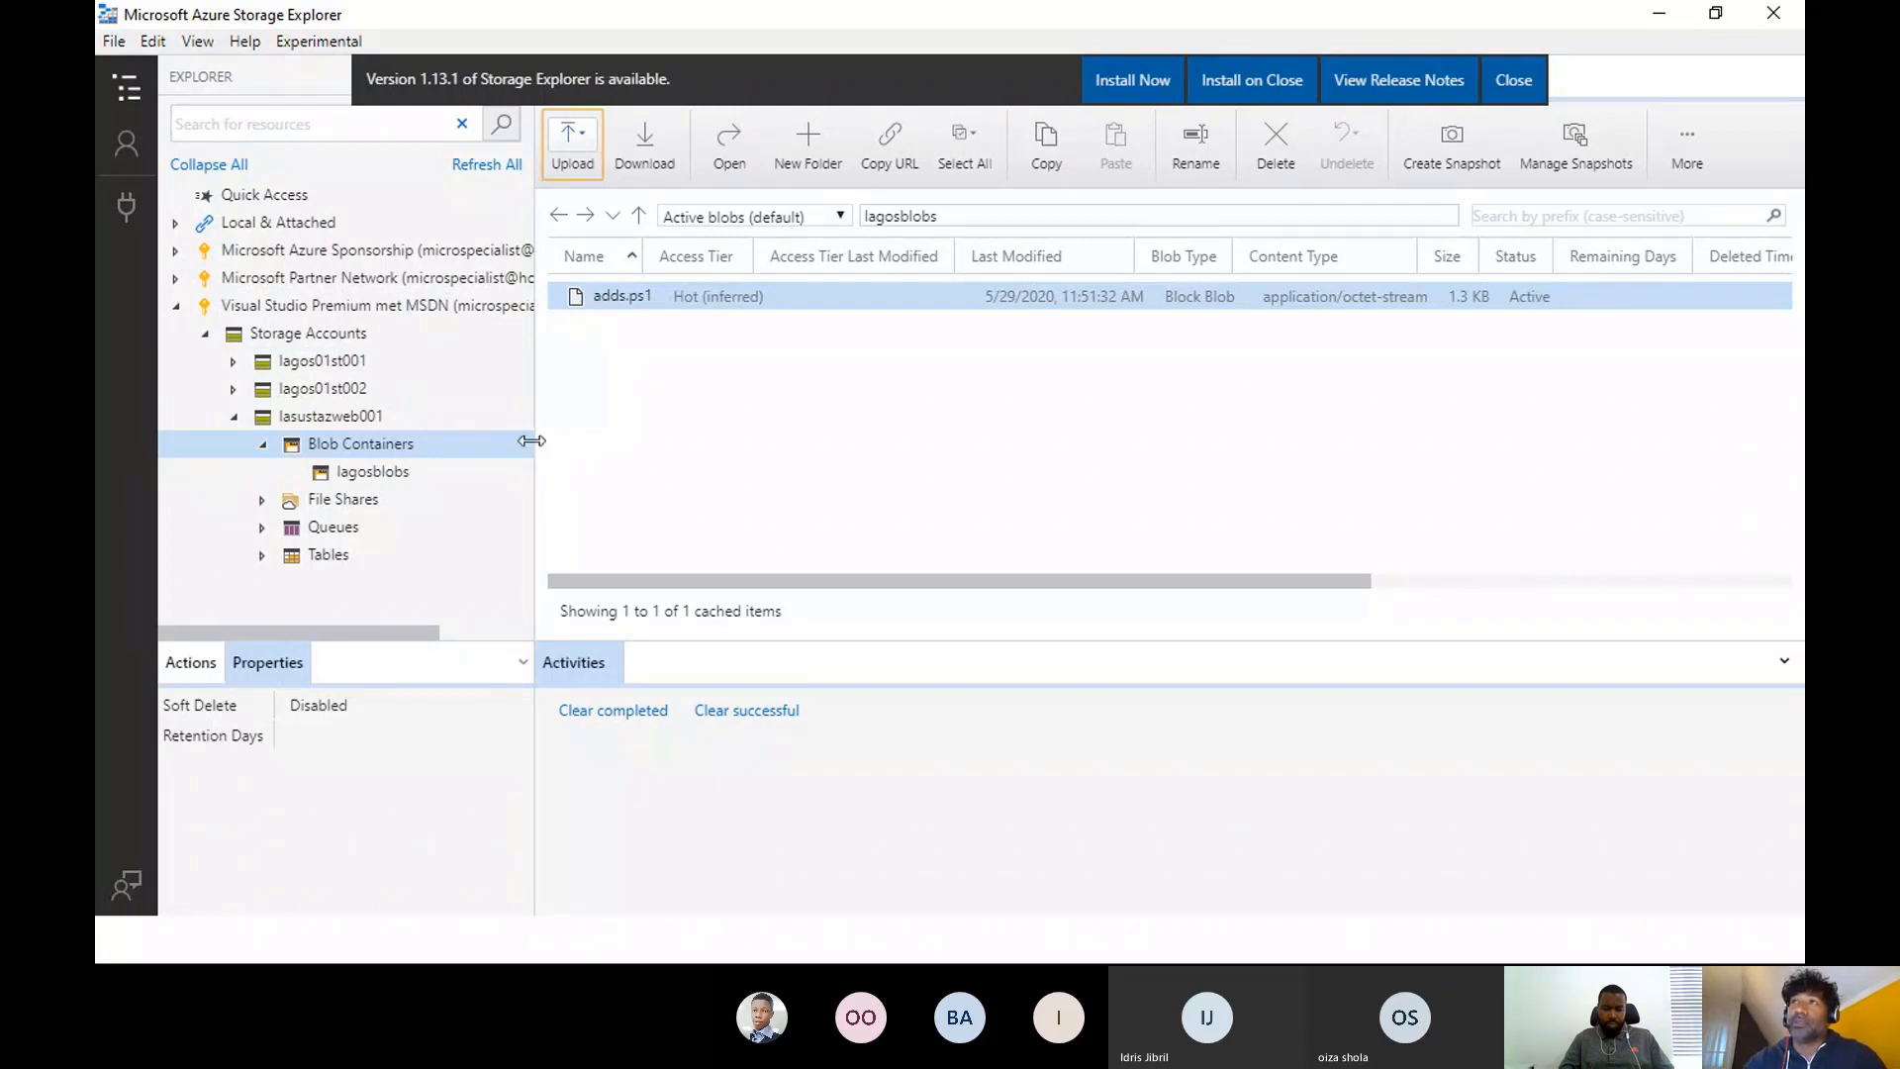
pyautogui.moveTo(535, 448); pyautogui.dragTo(458, 481)
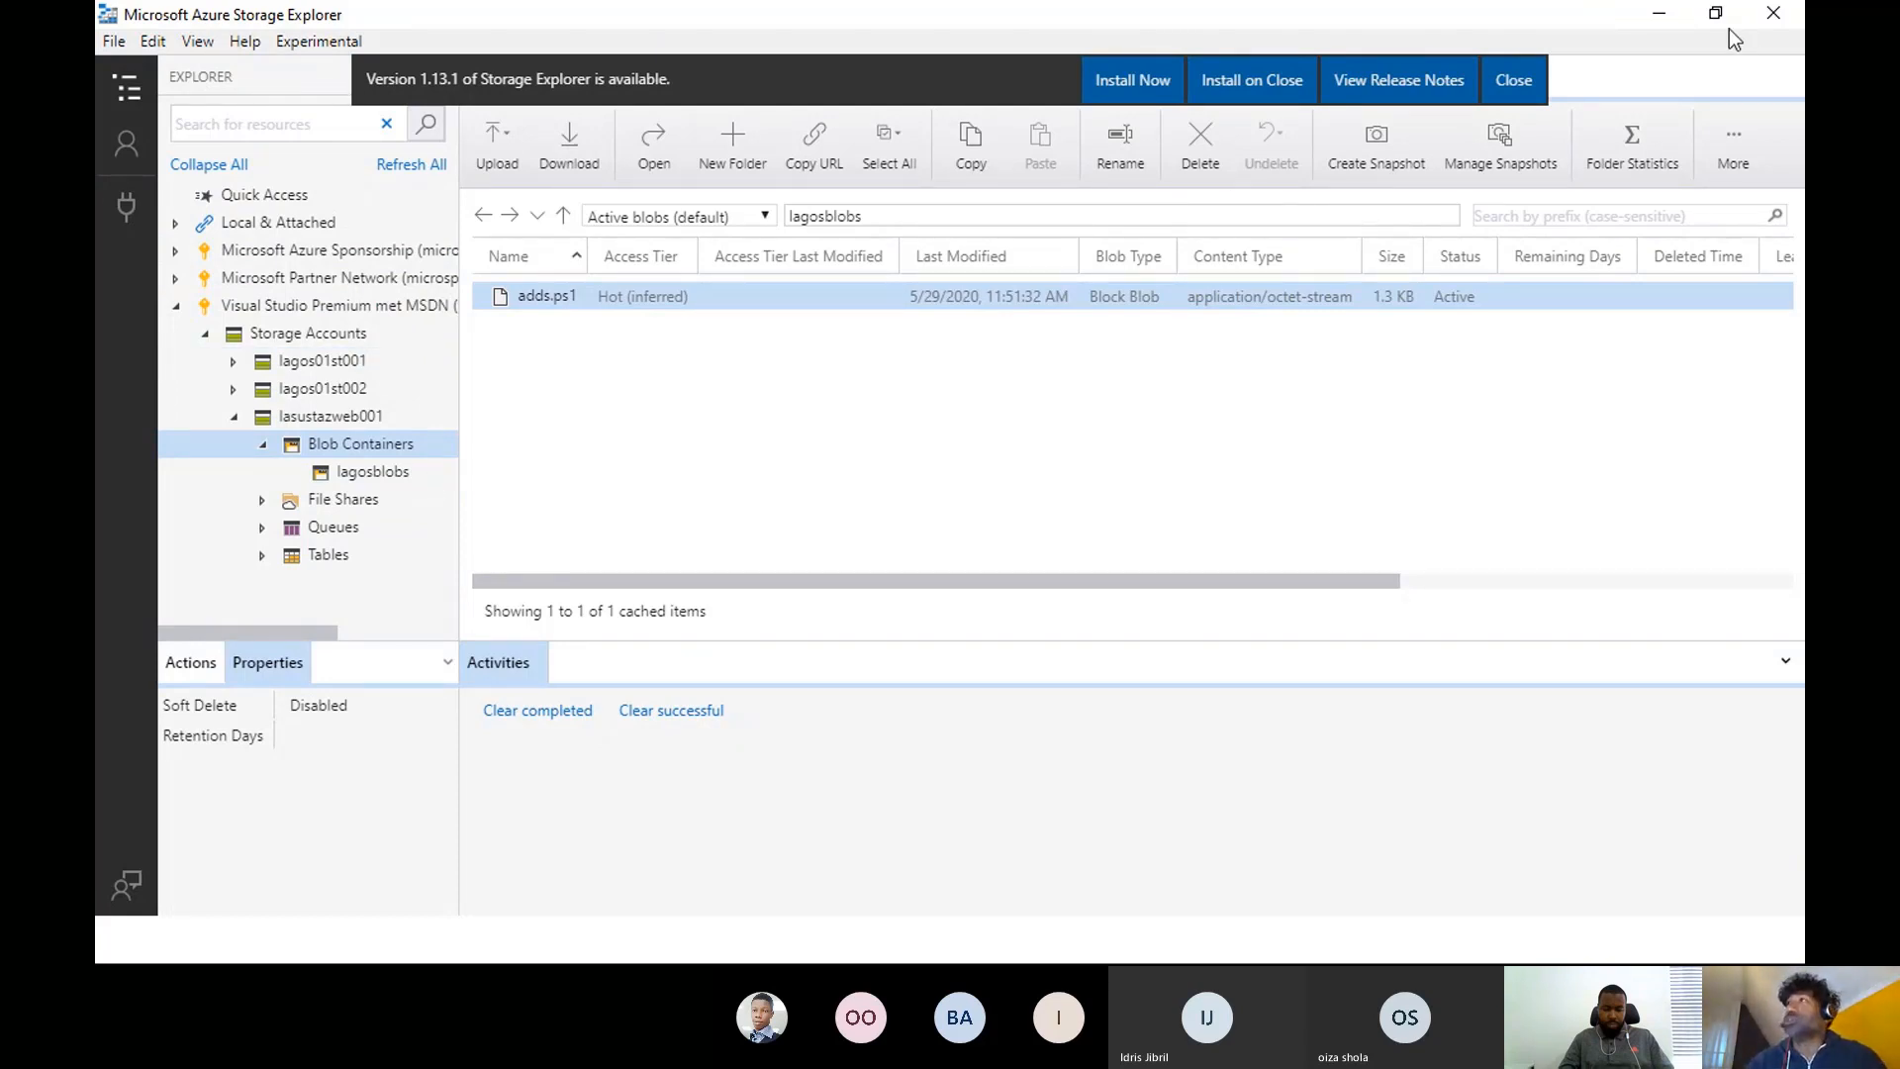
pyautogui.click(1774, 13)
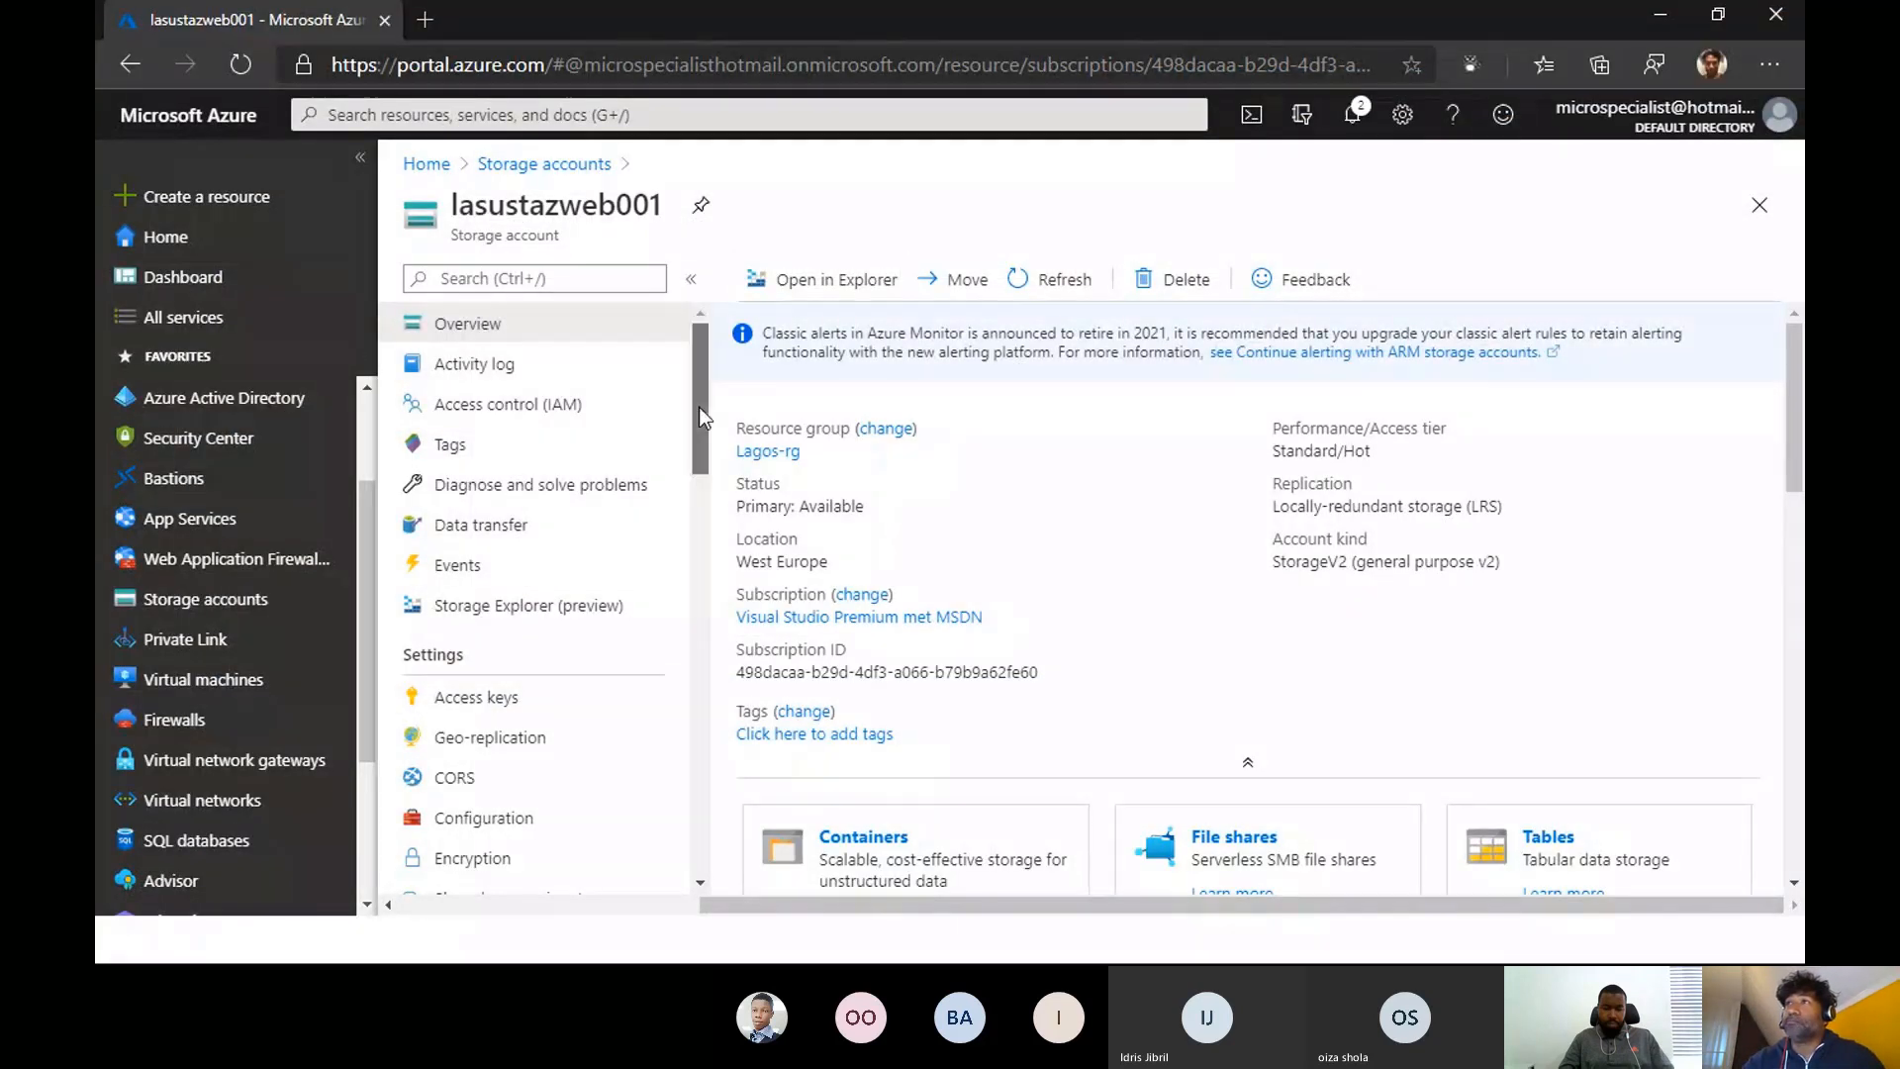
# - Review the access keys and geo-replication settings of the lasustazweb001 storage account
pyautogui.scroll(-2, 476, 706)
pyautogui.scroll(2, 476, 706)
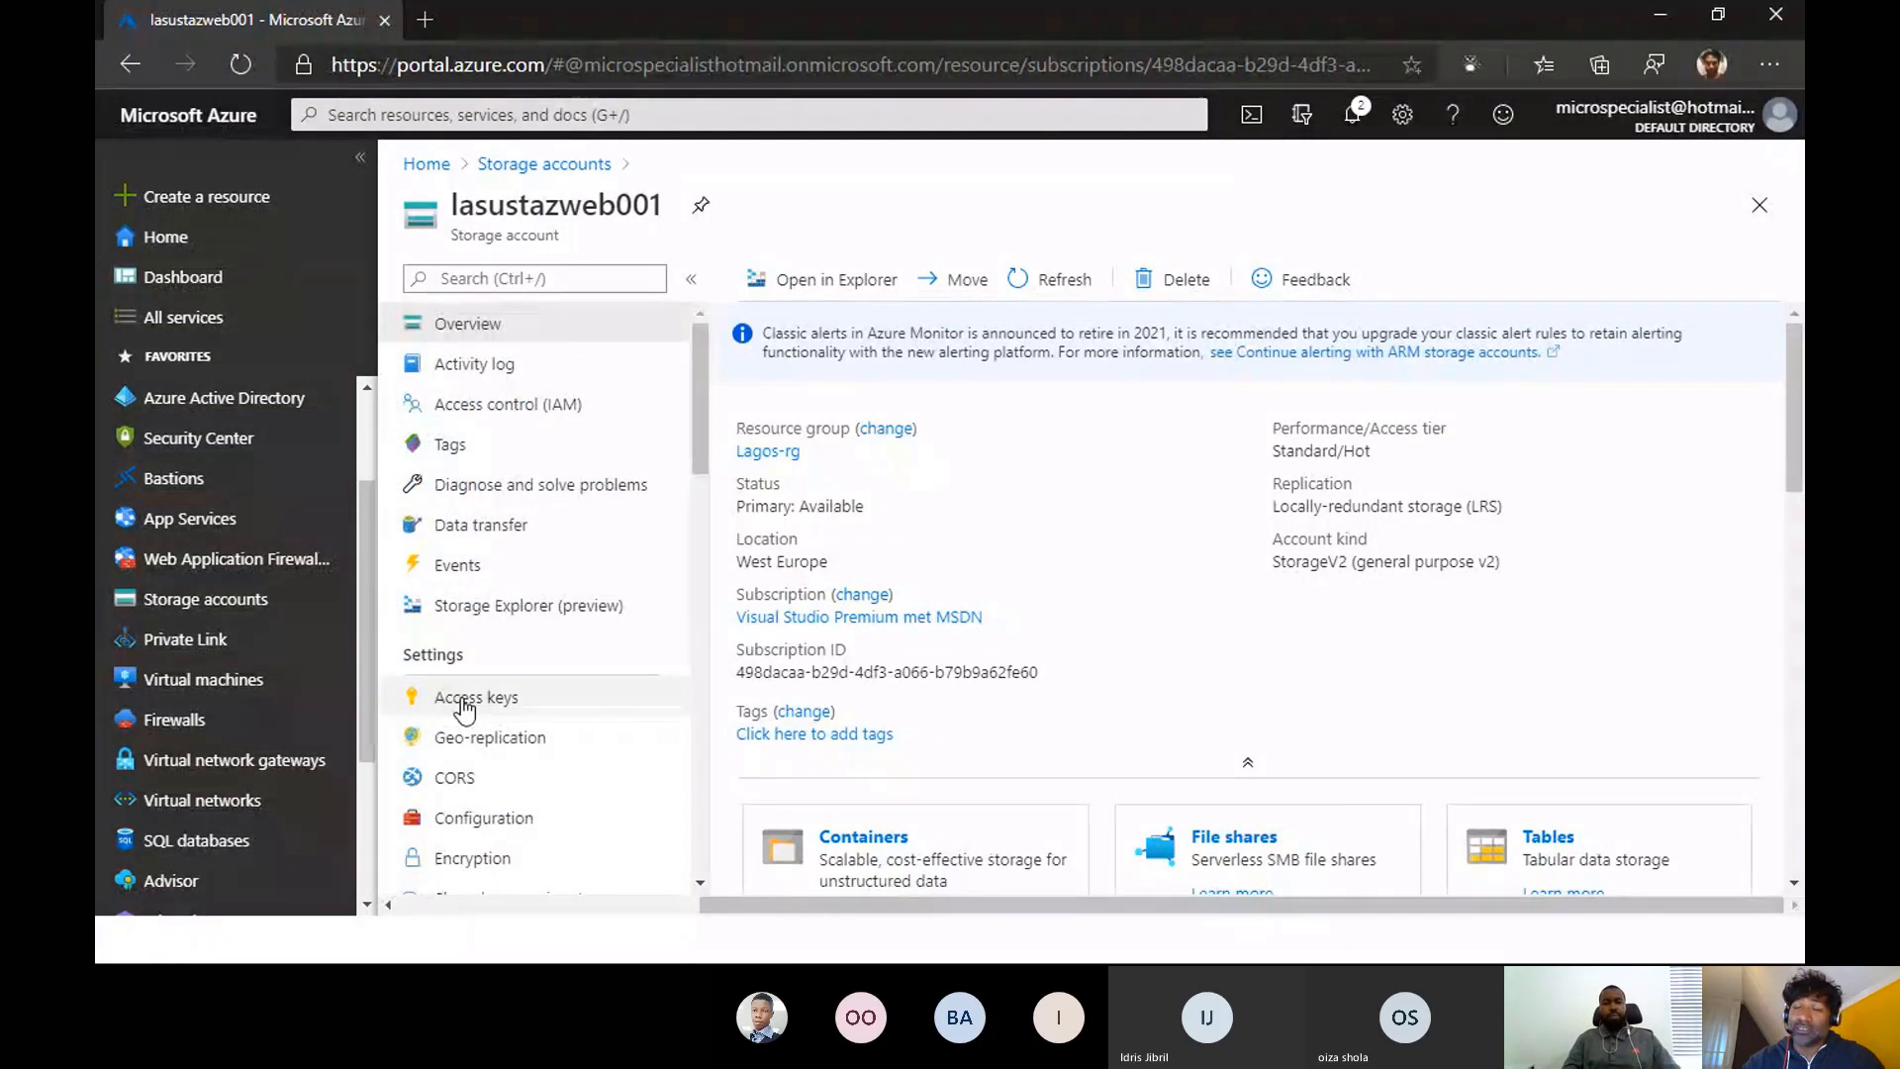
pyautogui.click(462, 699)
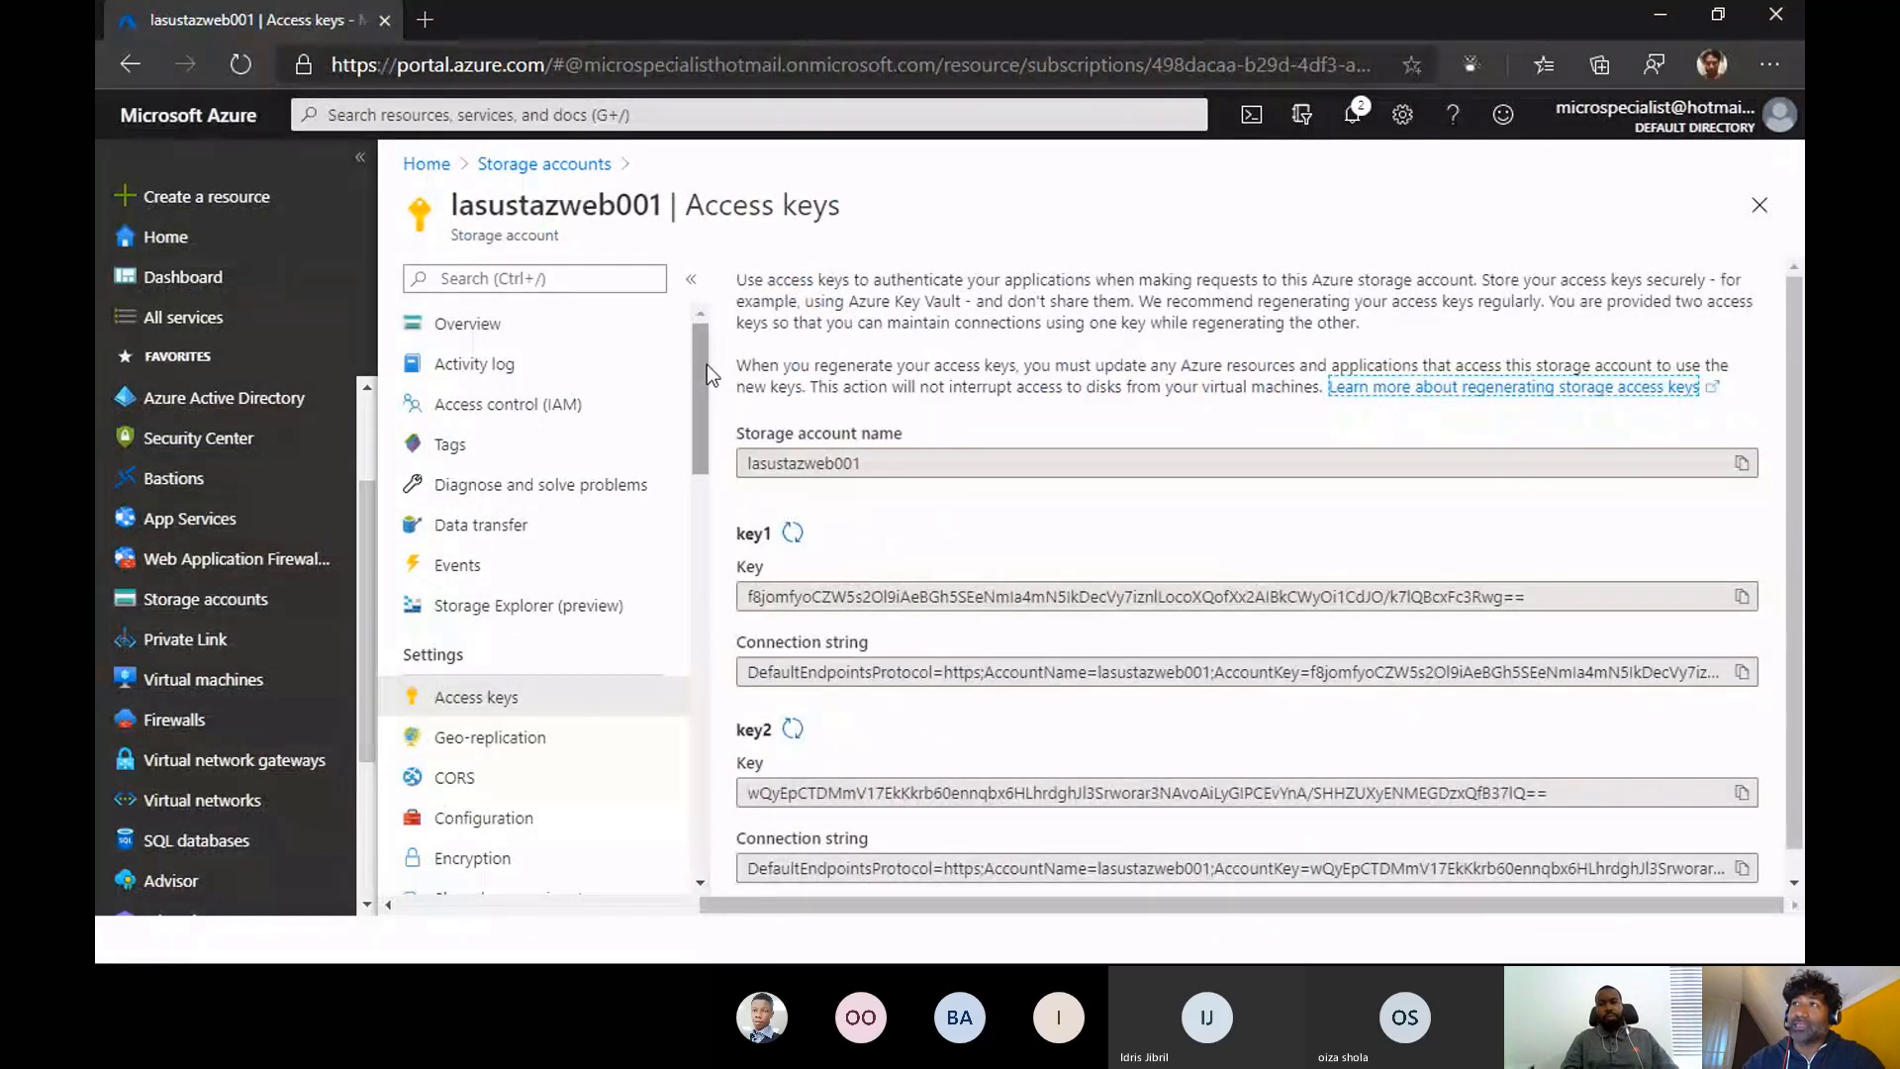
pyautogui.moveTo(707, 364); pyautogui.dragTo(703, 434)
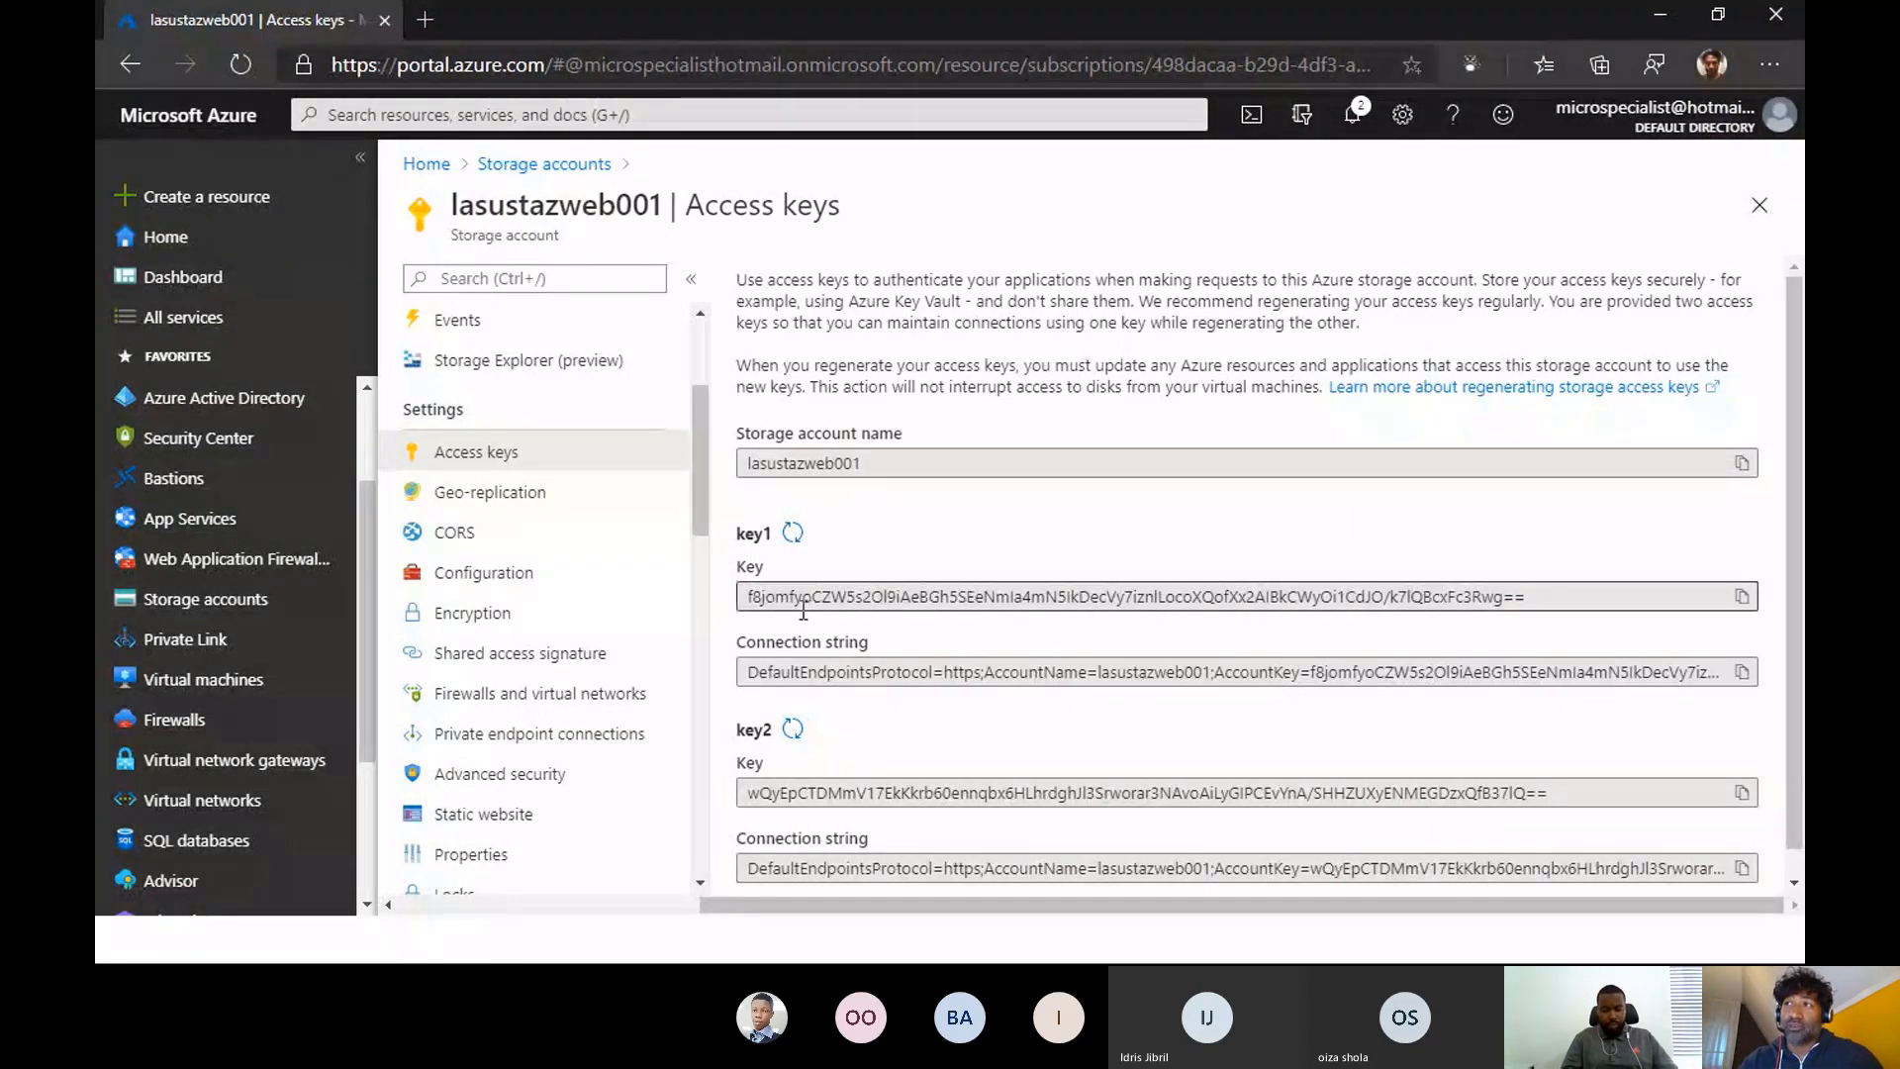
pyautogui.click(529, 493)
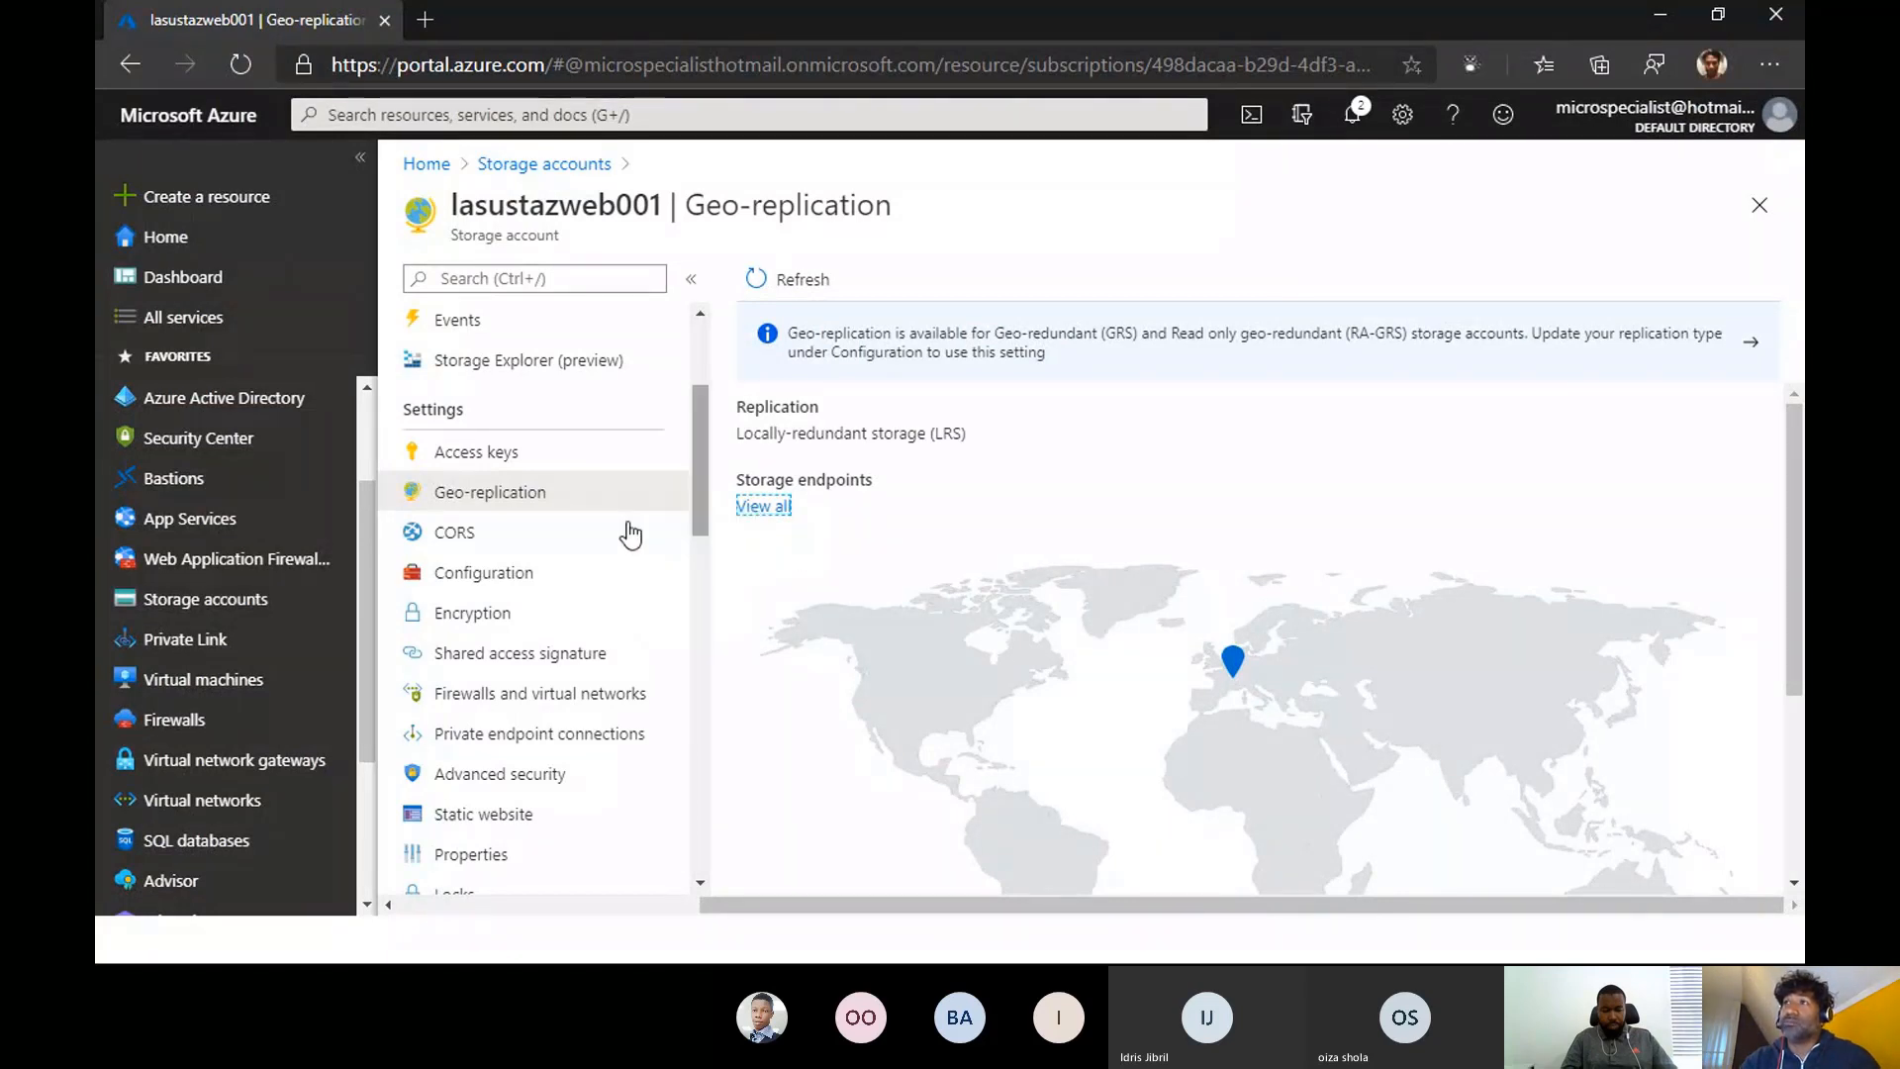
# - Open the storage account's encryption settings and try Customer-managed keys as the encryption type to examine its options
pyautogui.click(526, 616)
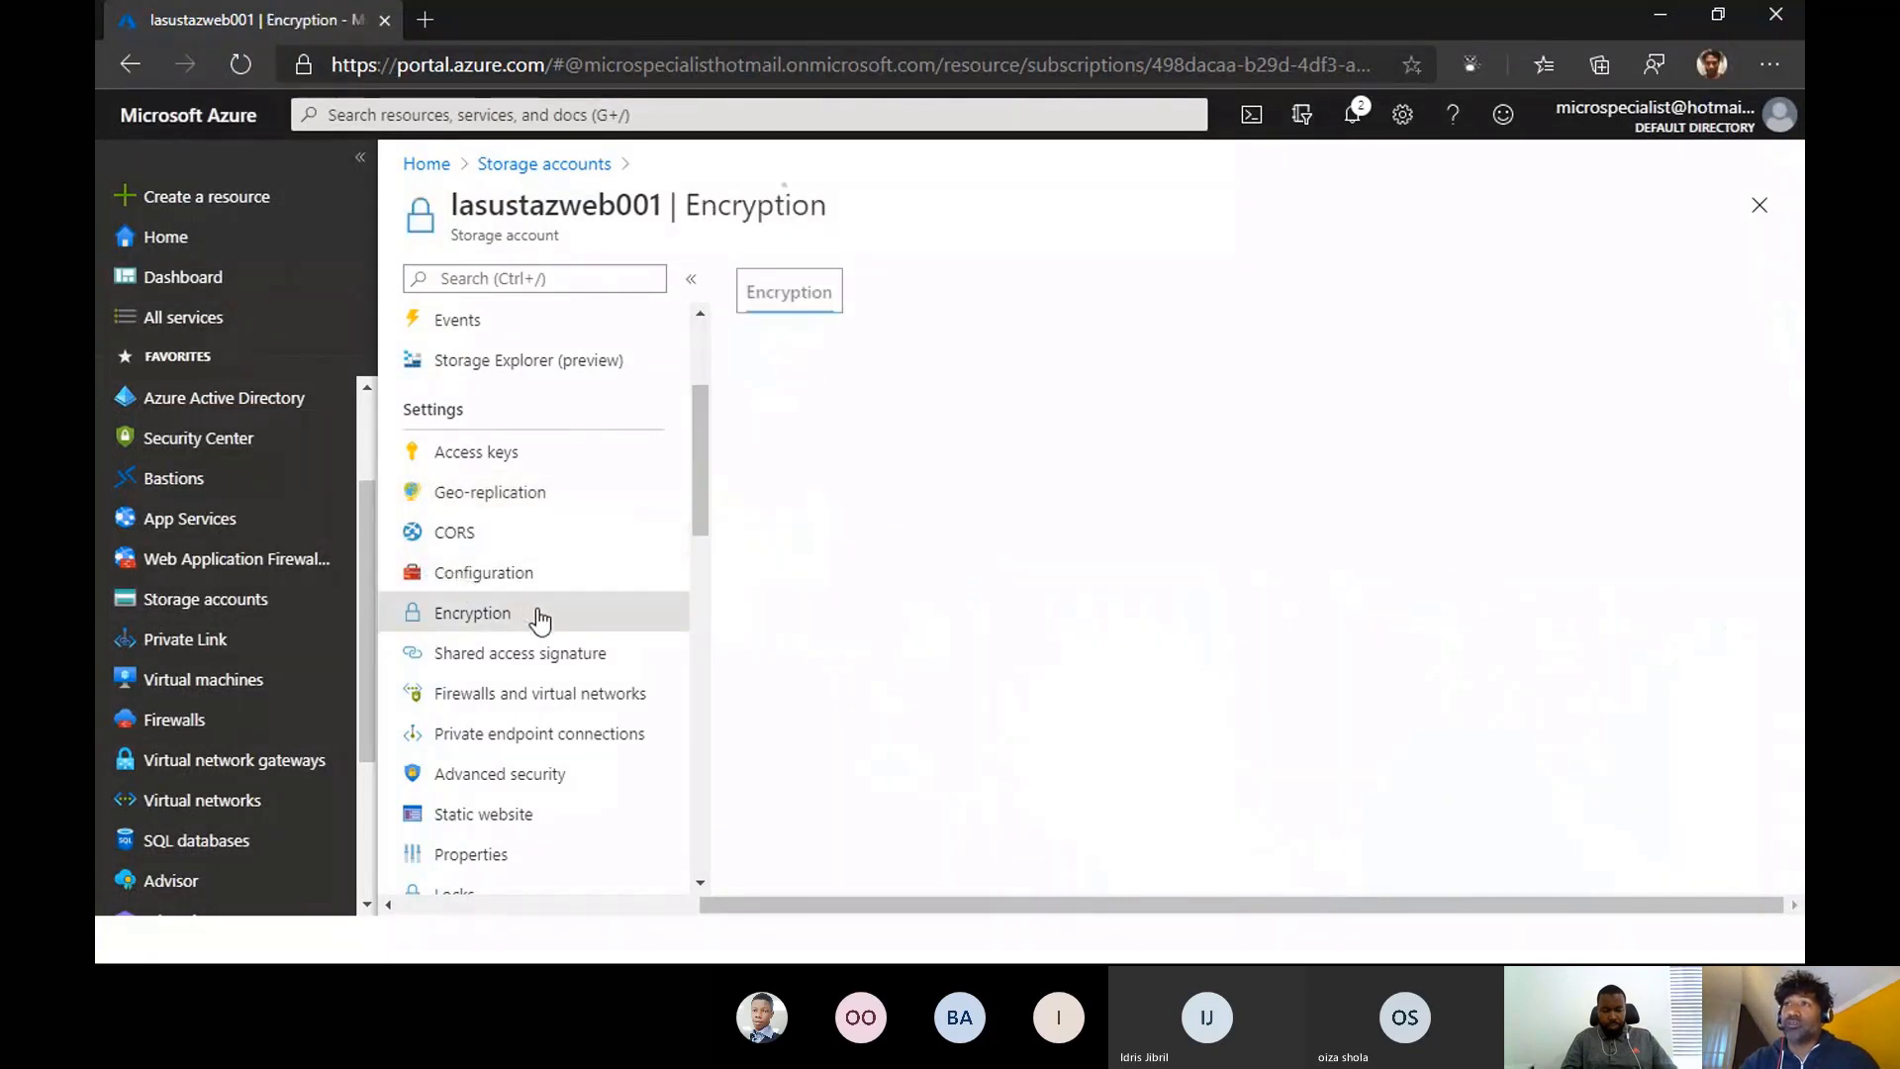
pyautogui.moveTo(703, 426); pyautogui.dragTo(705, 447)
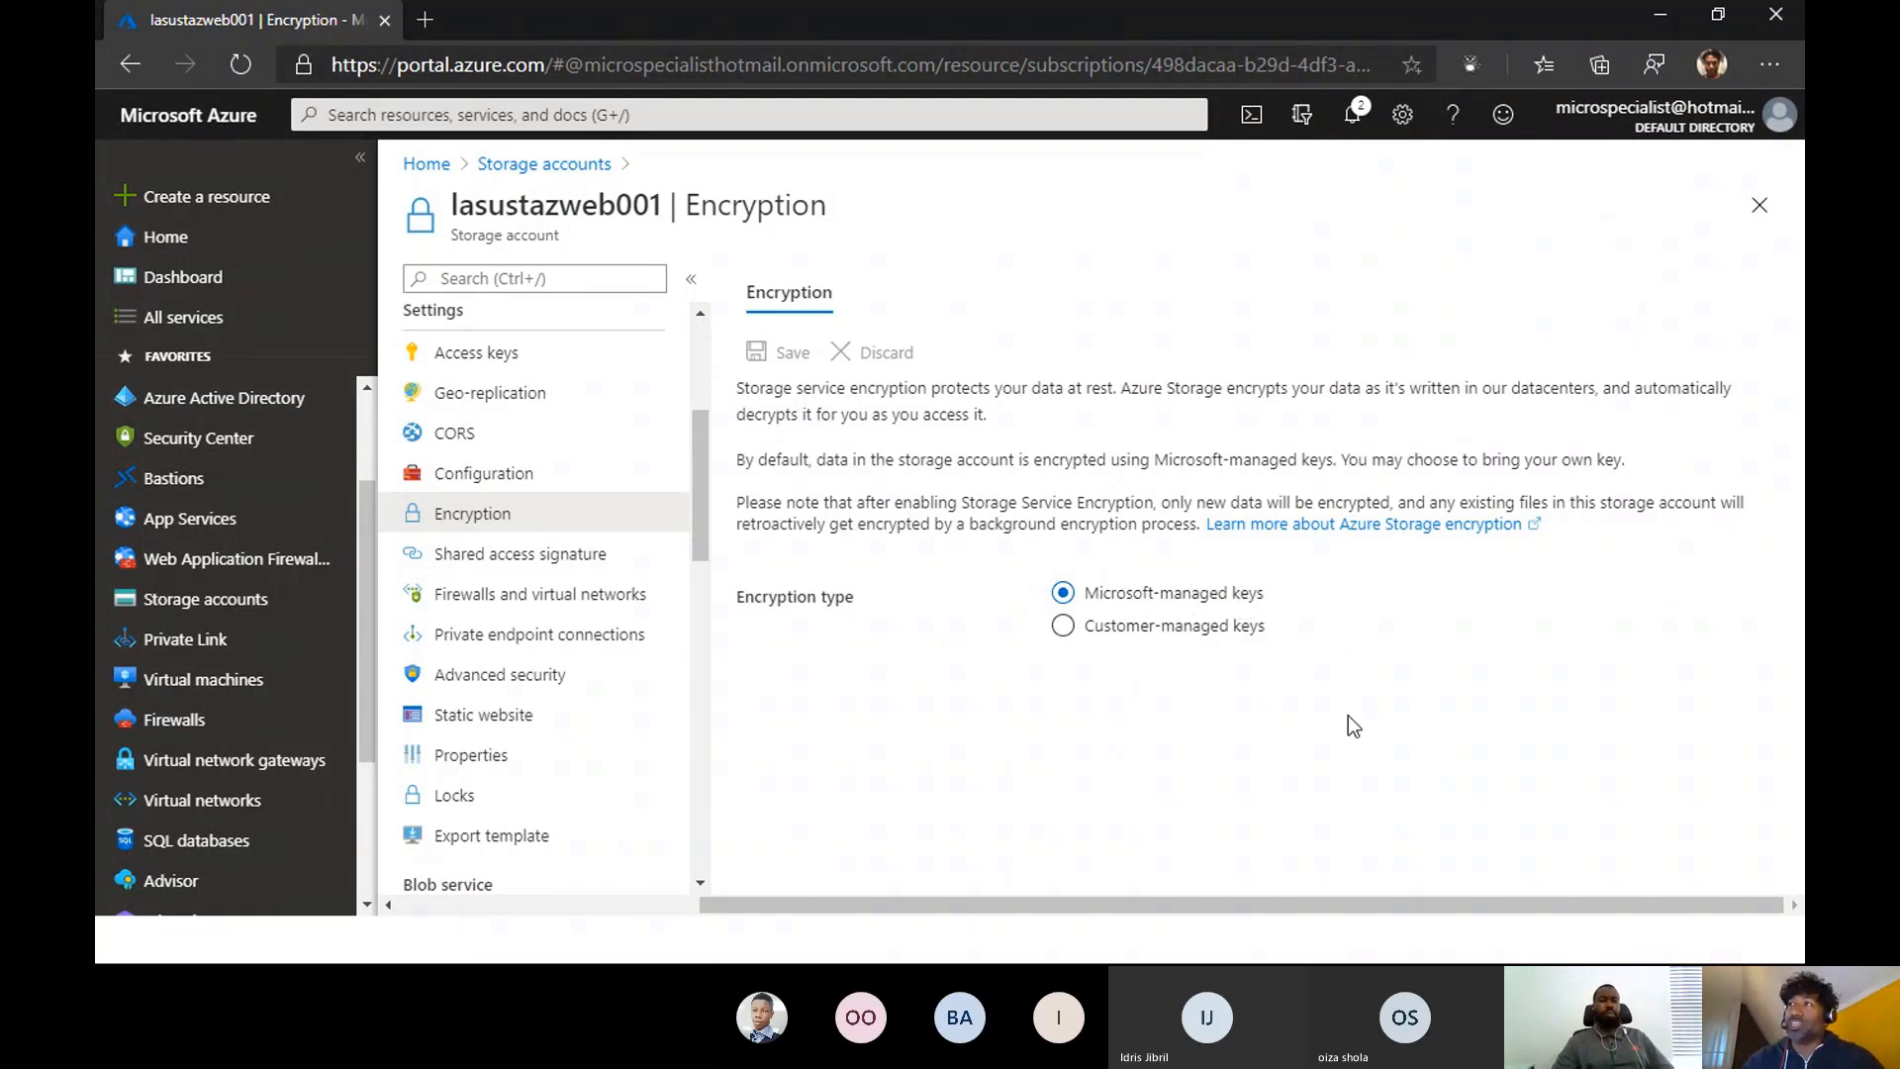
pyautogui.click(1060, 630)
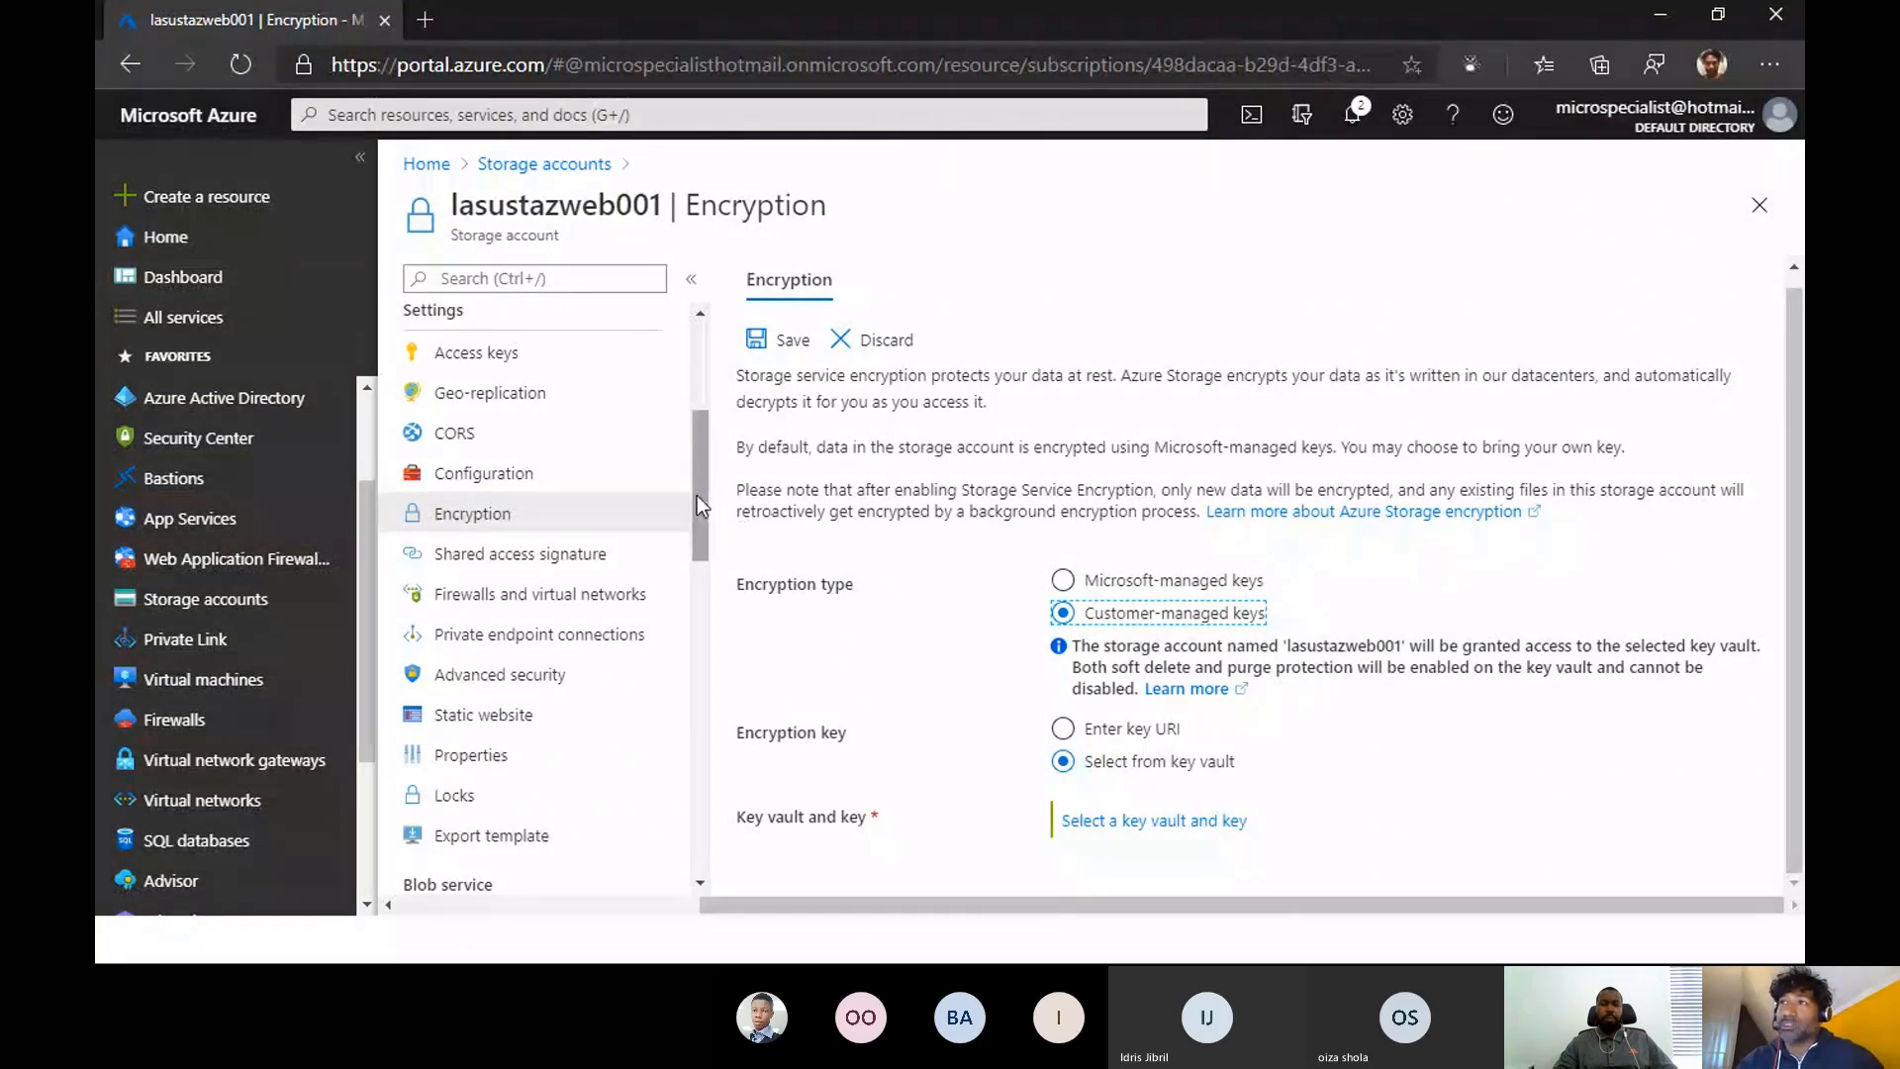
pyautogui.moveTo(696, 495); pyautogui.dragTo(698, 543)
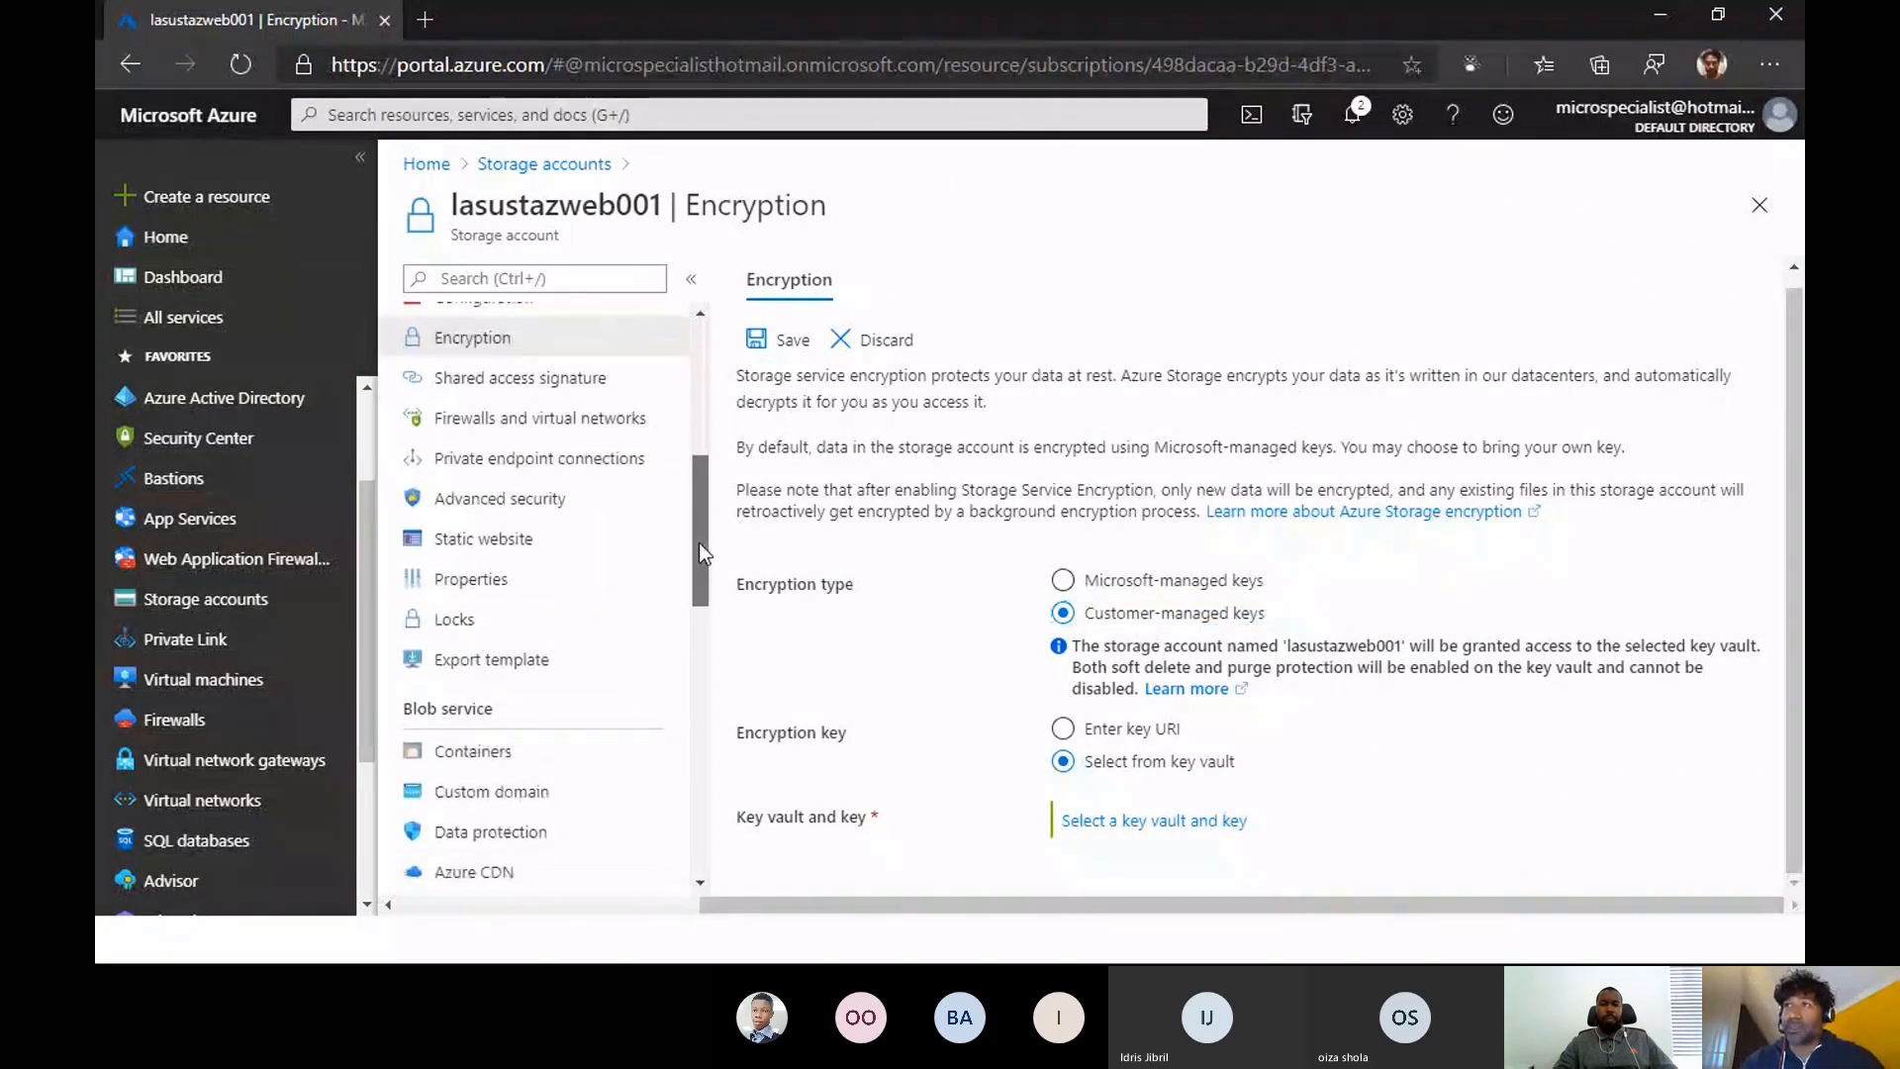
# - Open Firewalls and virtual networks, discarding the encryption edit, and try allowing access from Selected networks to examine its options
pyautogui.click(554, 426)
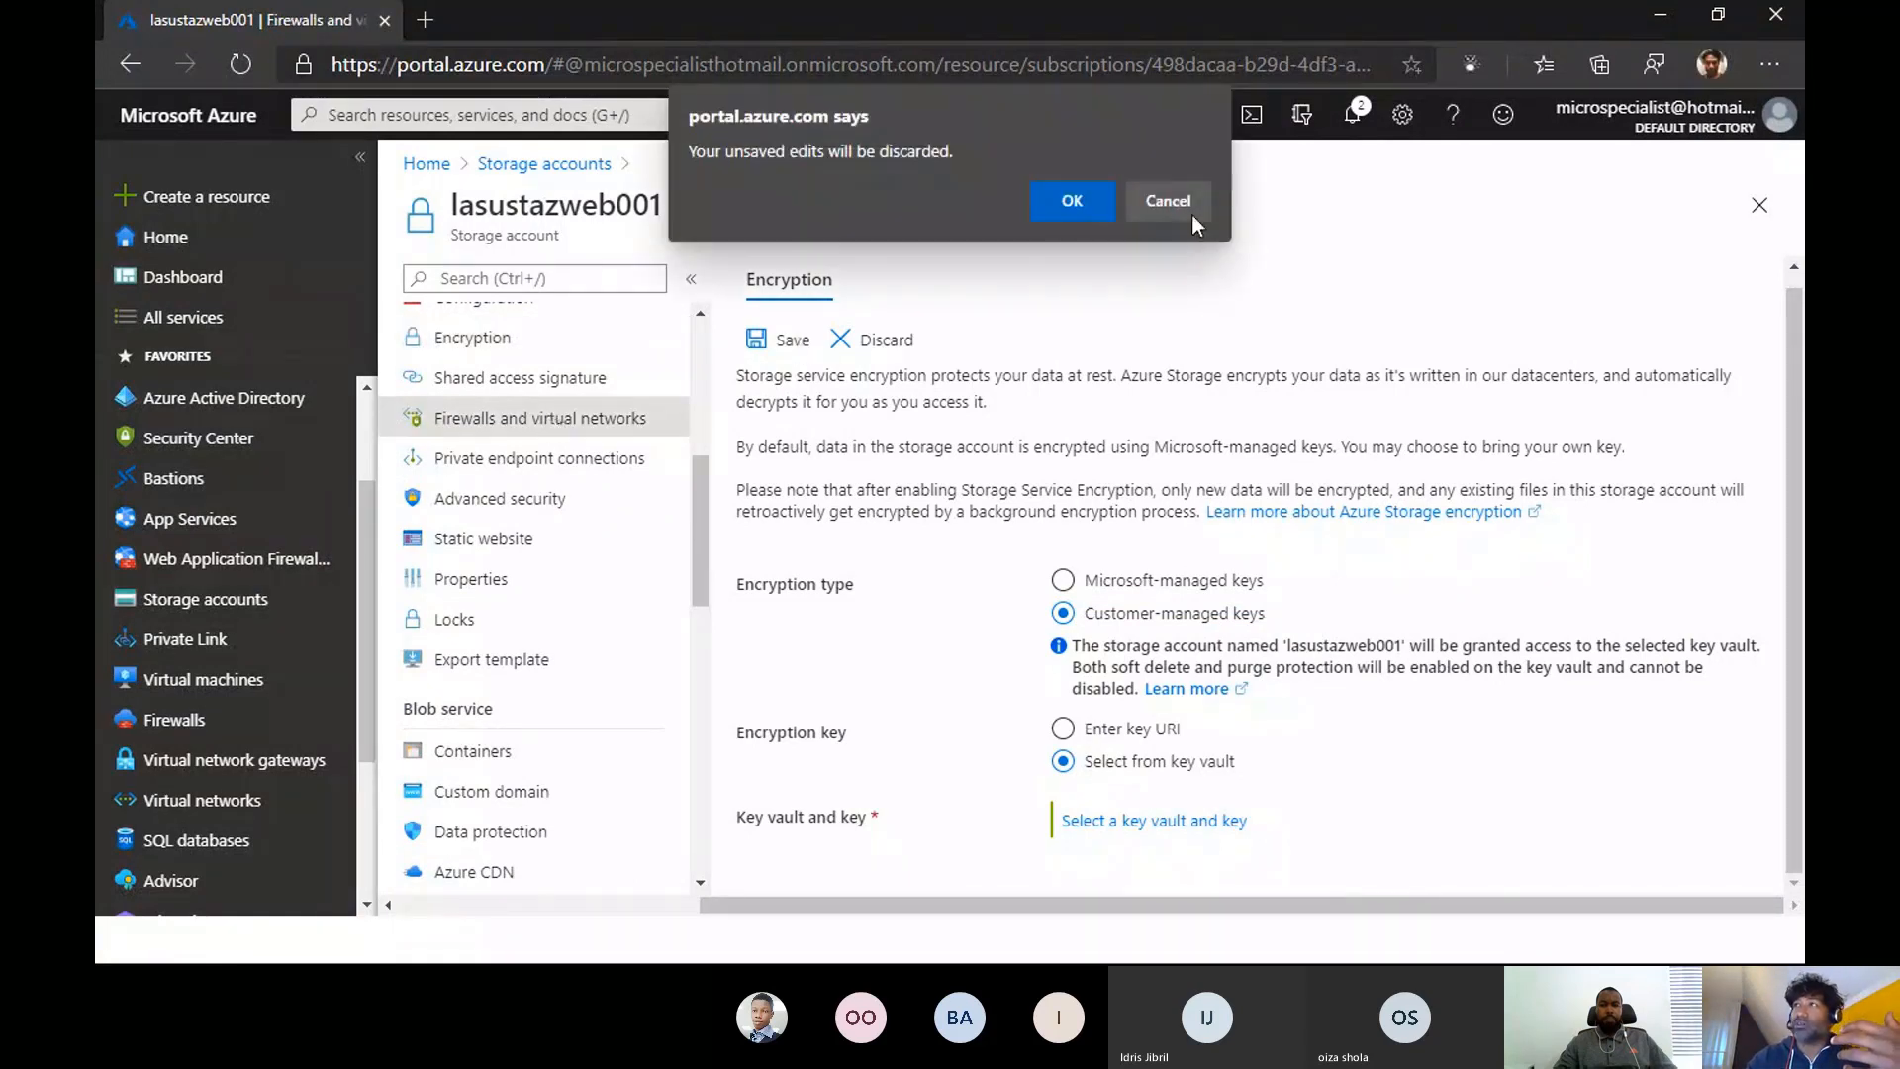
pyautogui.click(1081, 198)
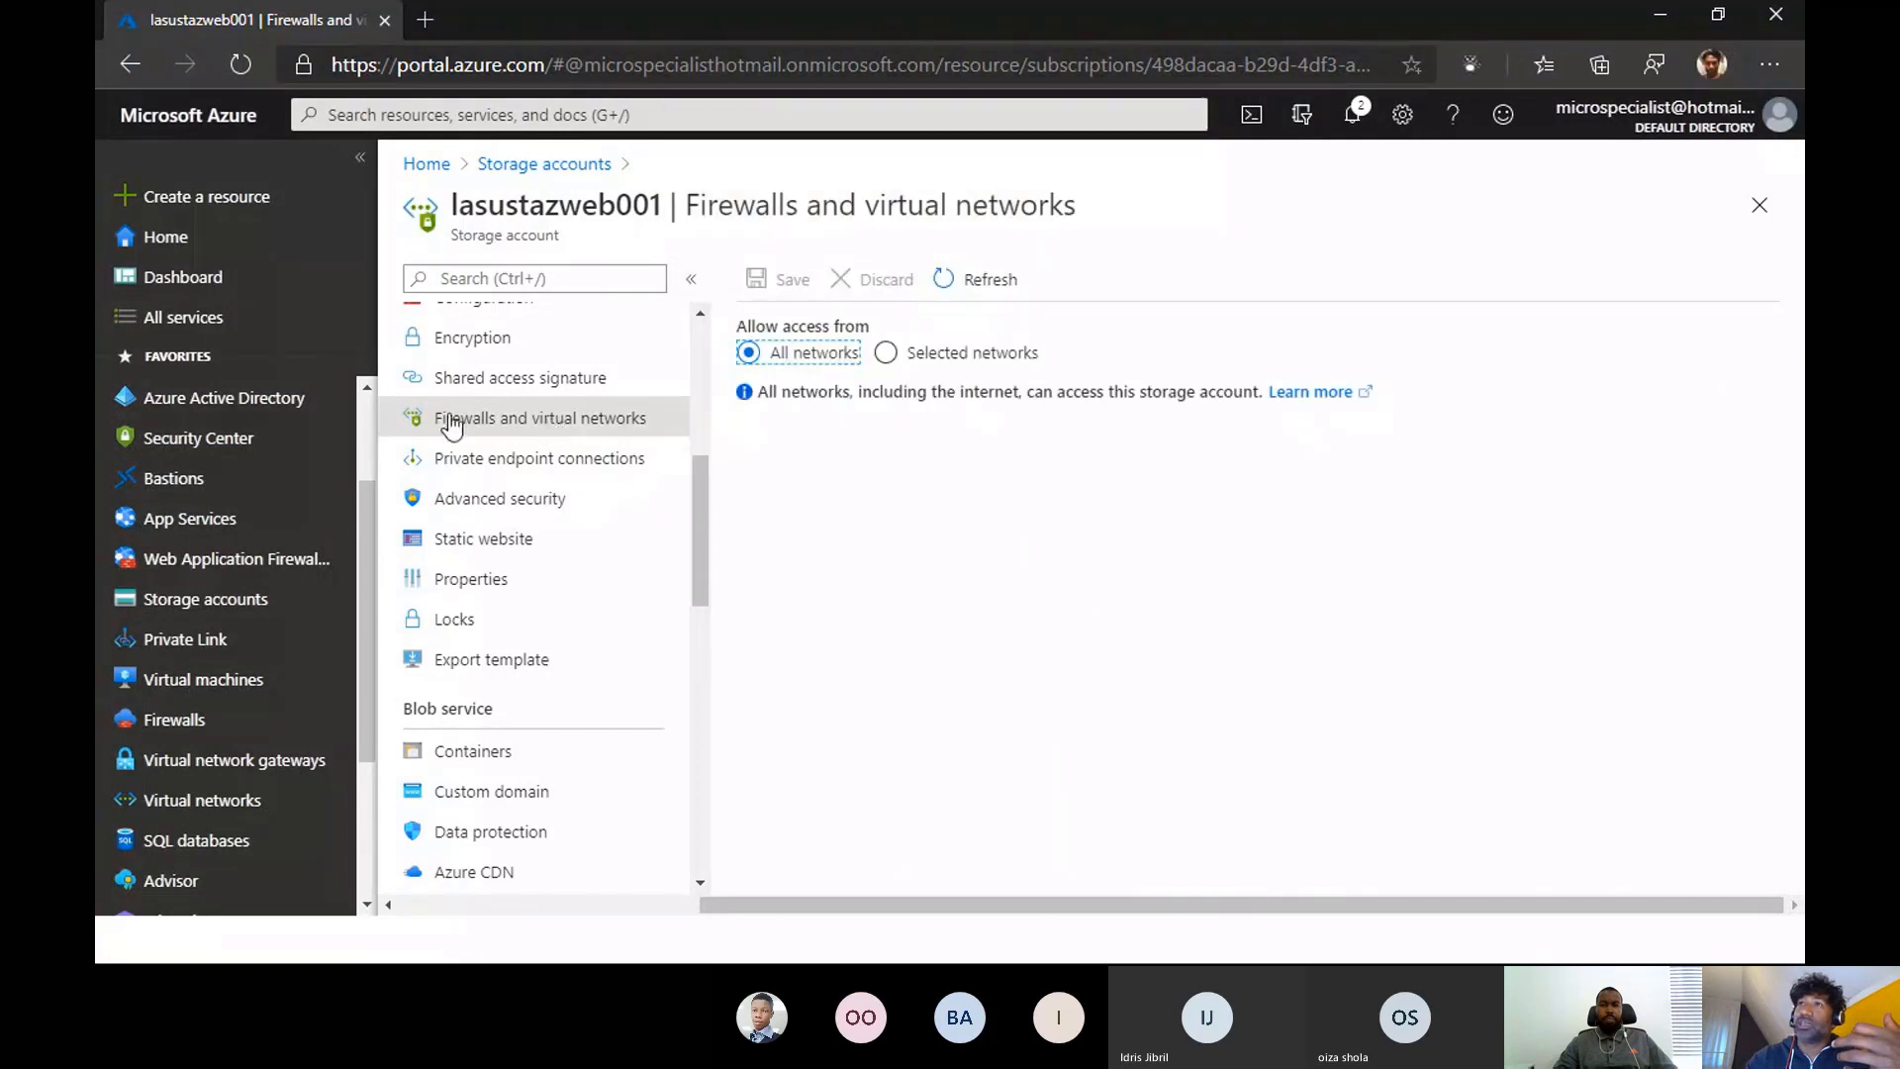
pyautogui.click(886, 353)
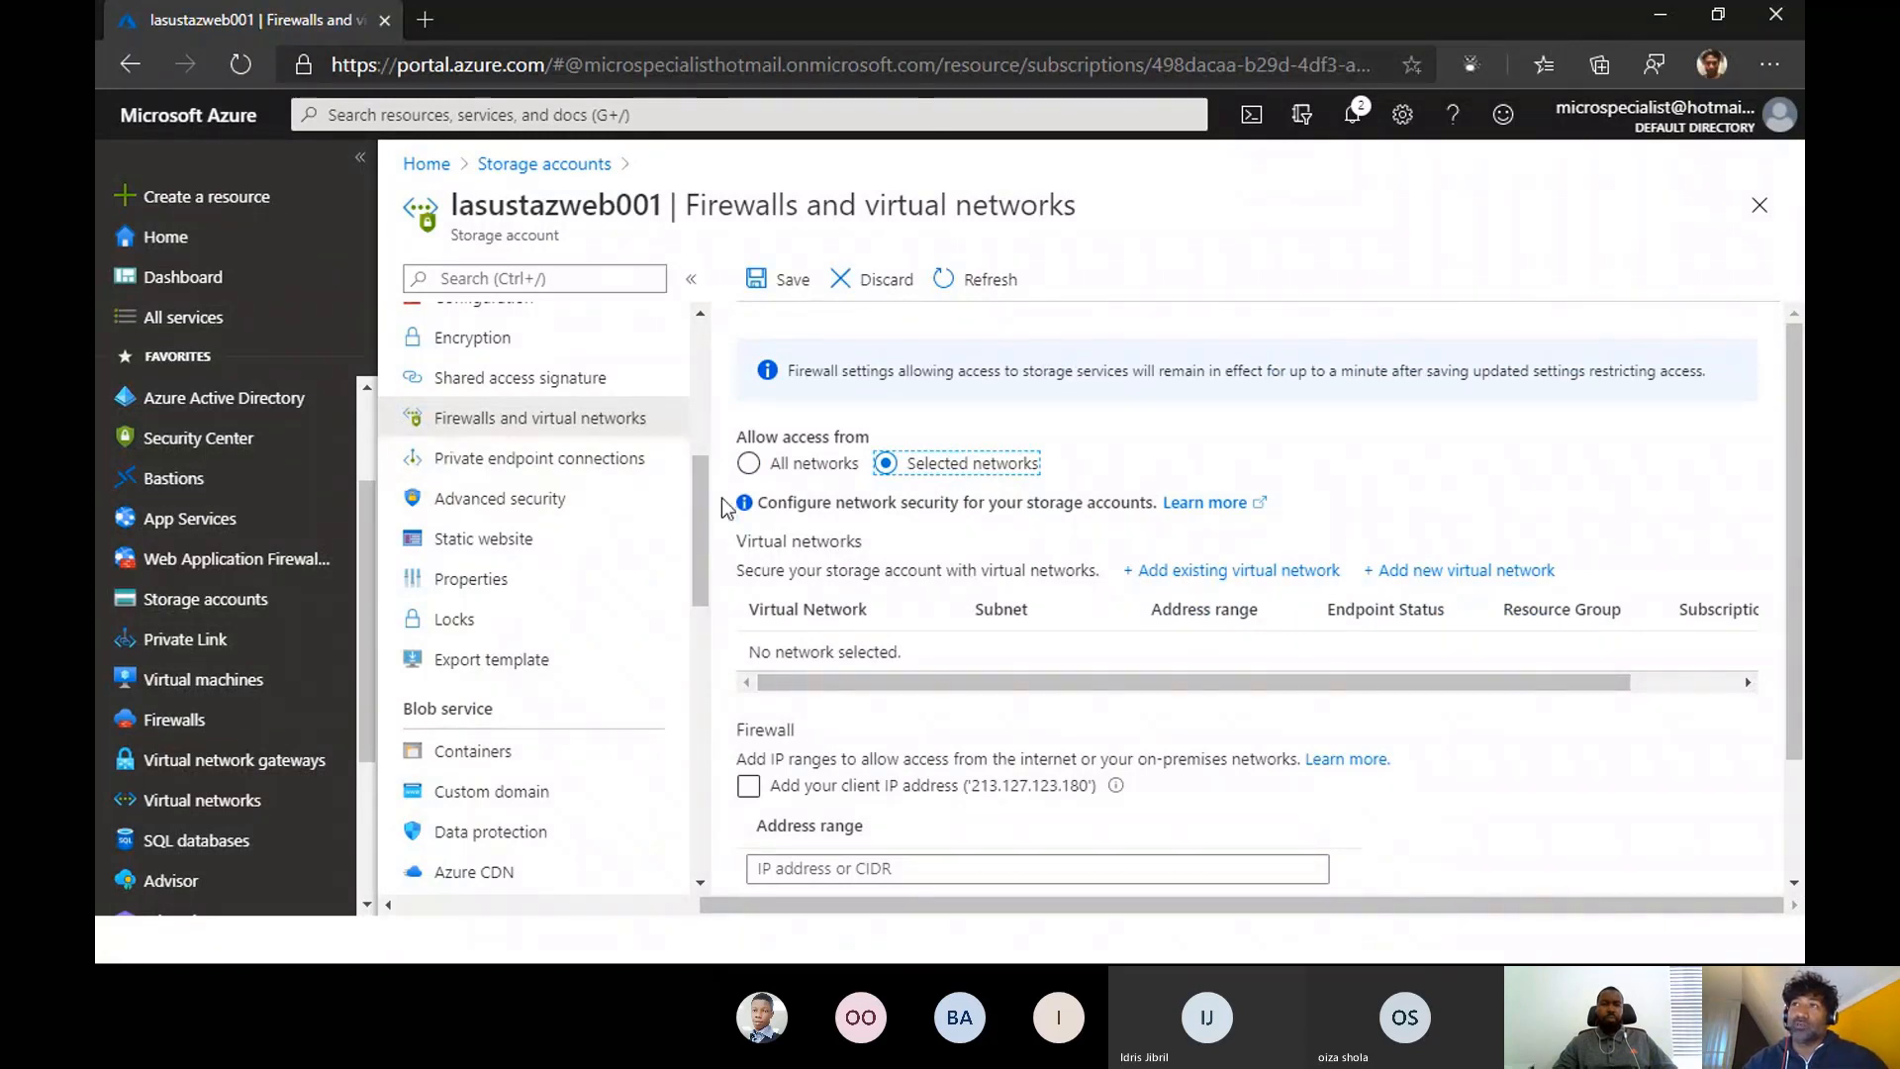
pyautogui.moveTo(705, 495)
pyautogui.mouseDown()
pyautogui.moveTo(703, 404)
pyautogui.moveTo(706, 501)
pyautogui.mouseUp()
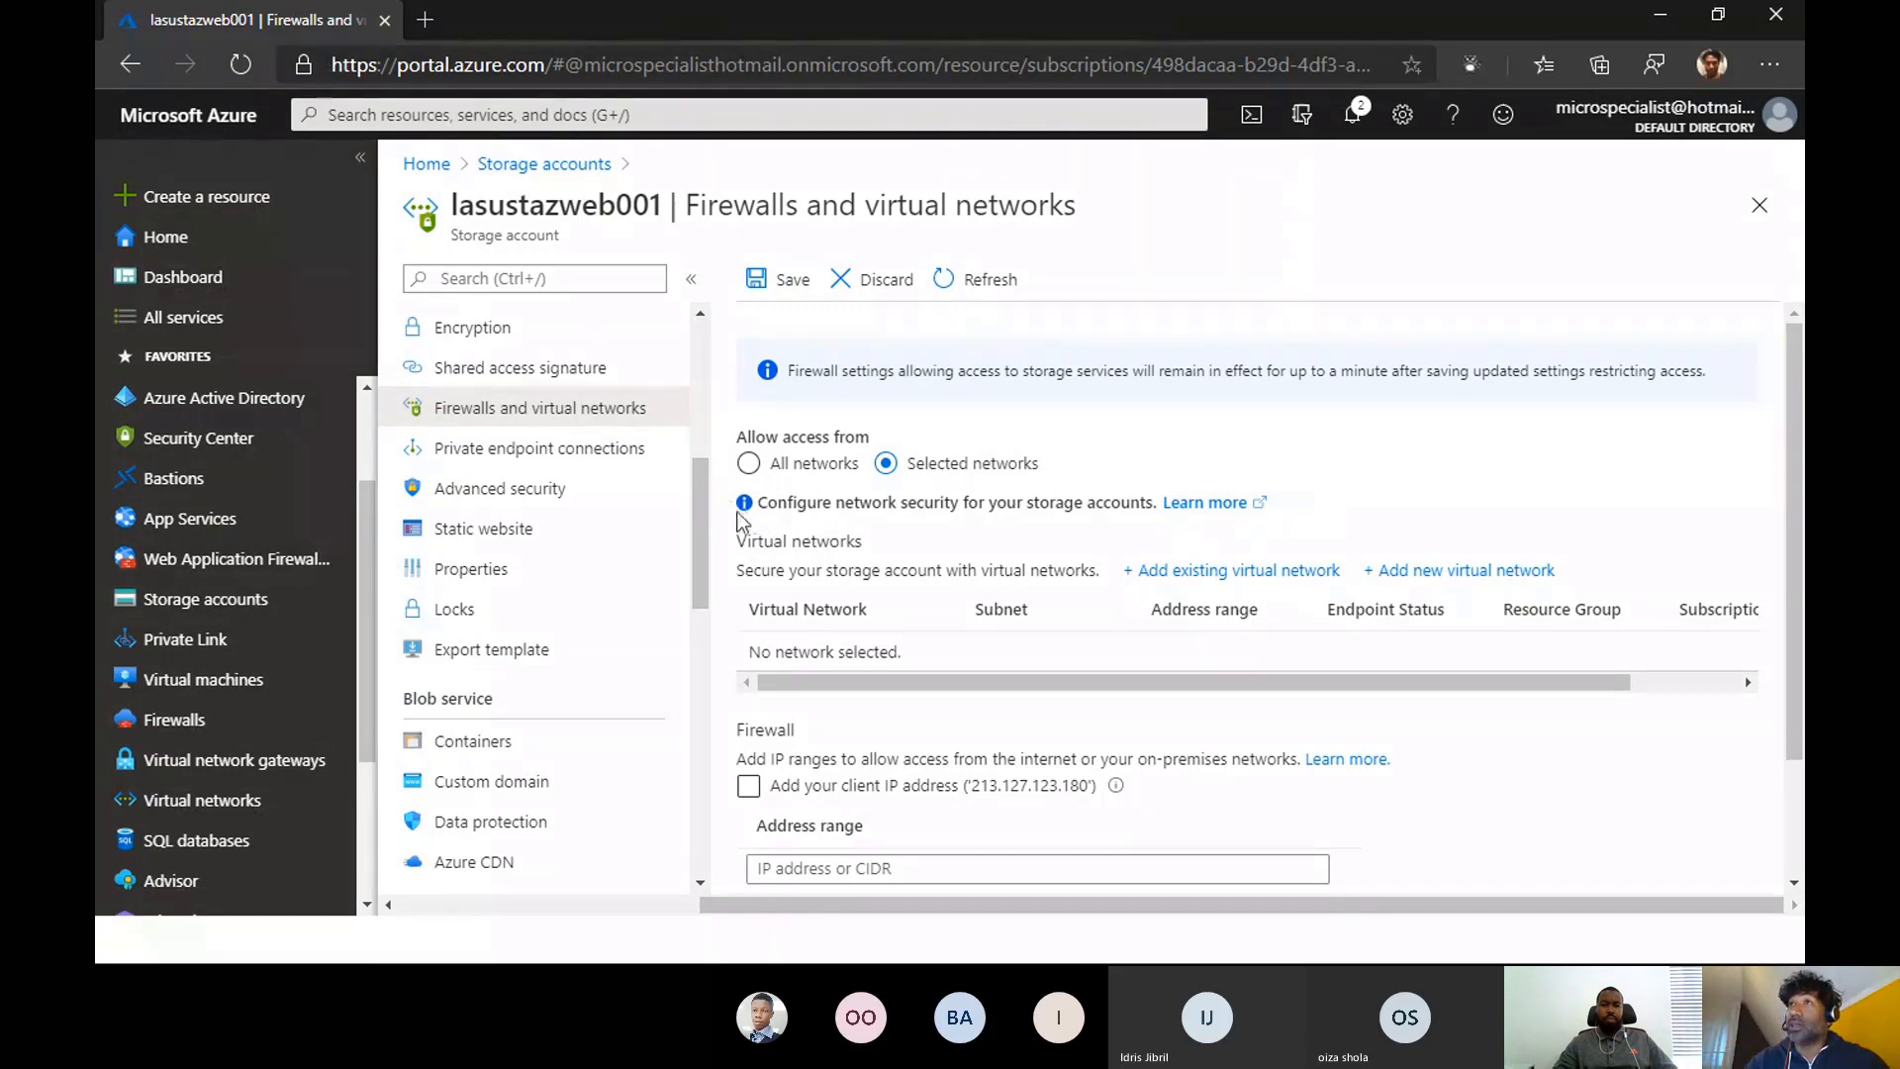
pyautogui.scroll(2, 641, 382)
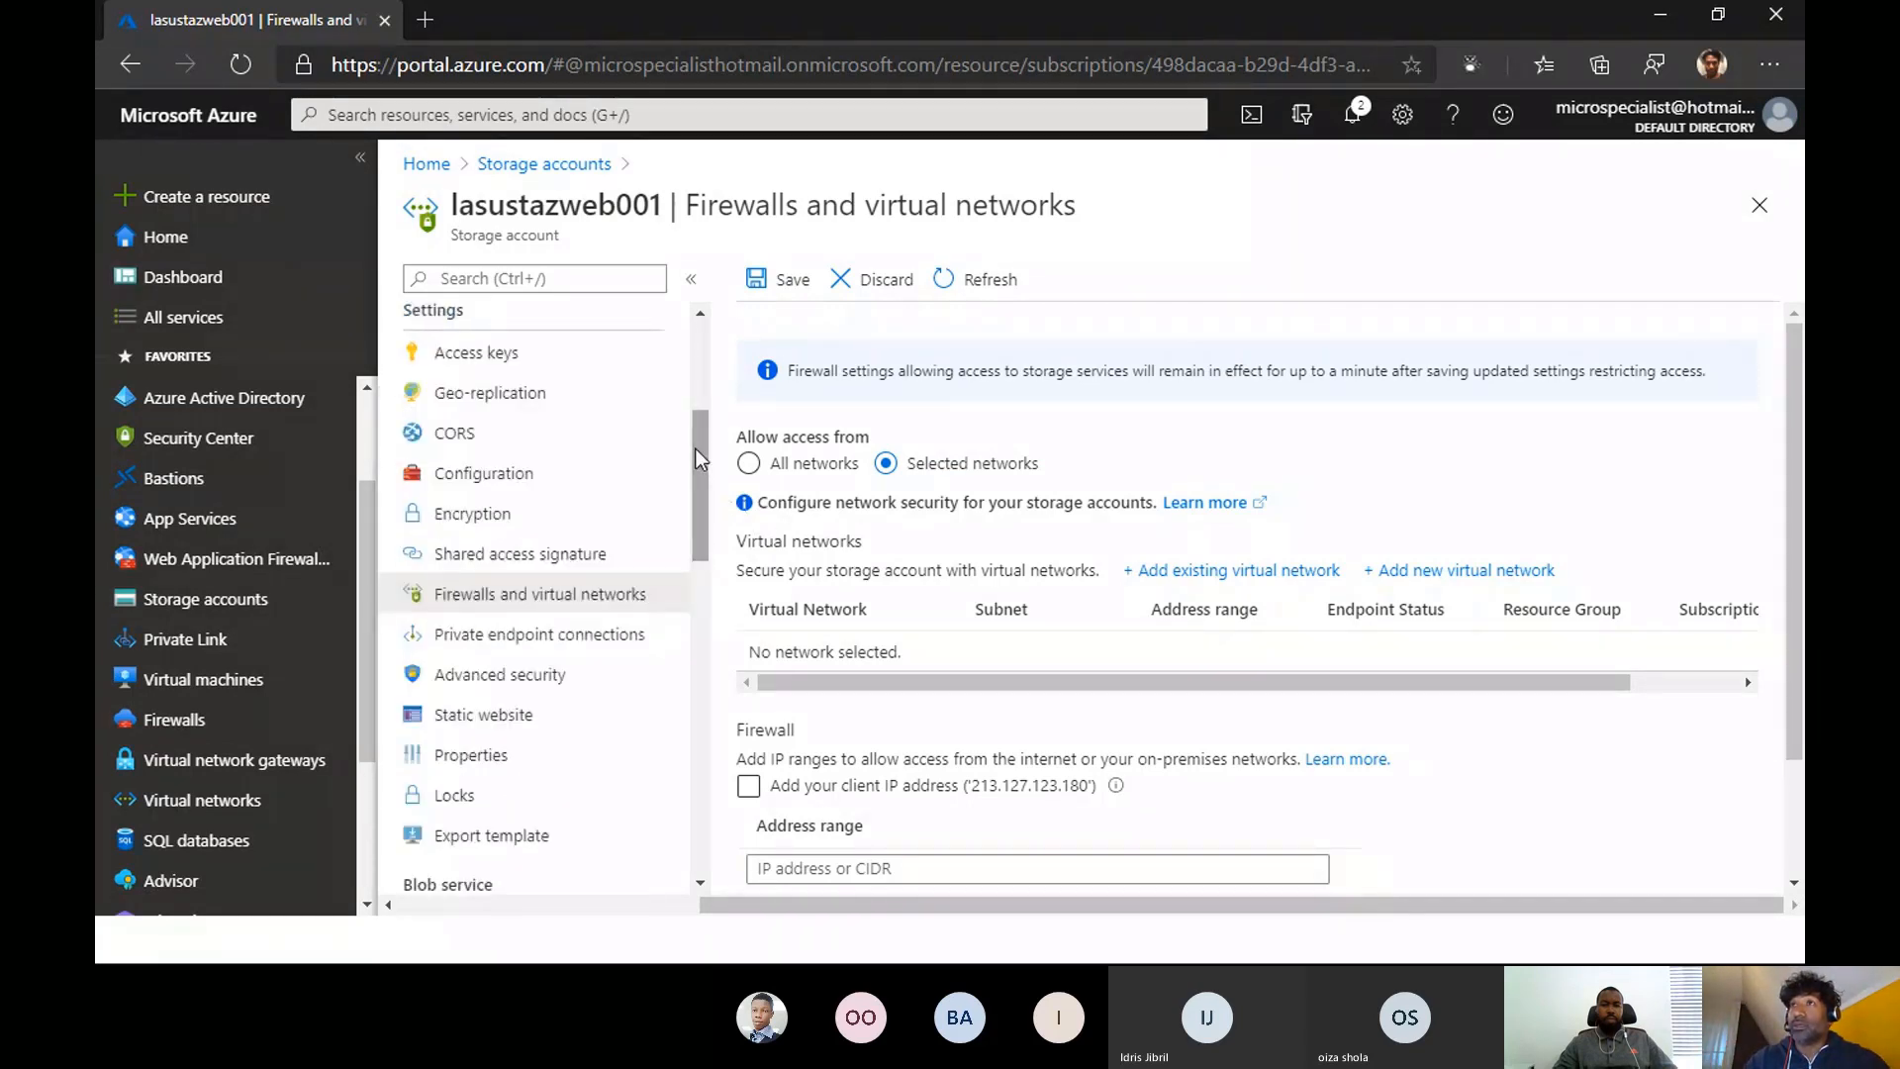
# - Discard the network access edit and review the shared access signature settings, including allowed services, resource types, permissions, validity period and protocols
pyautogui.click(539, 556)
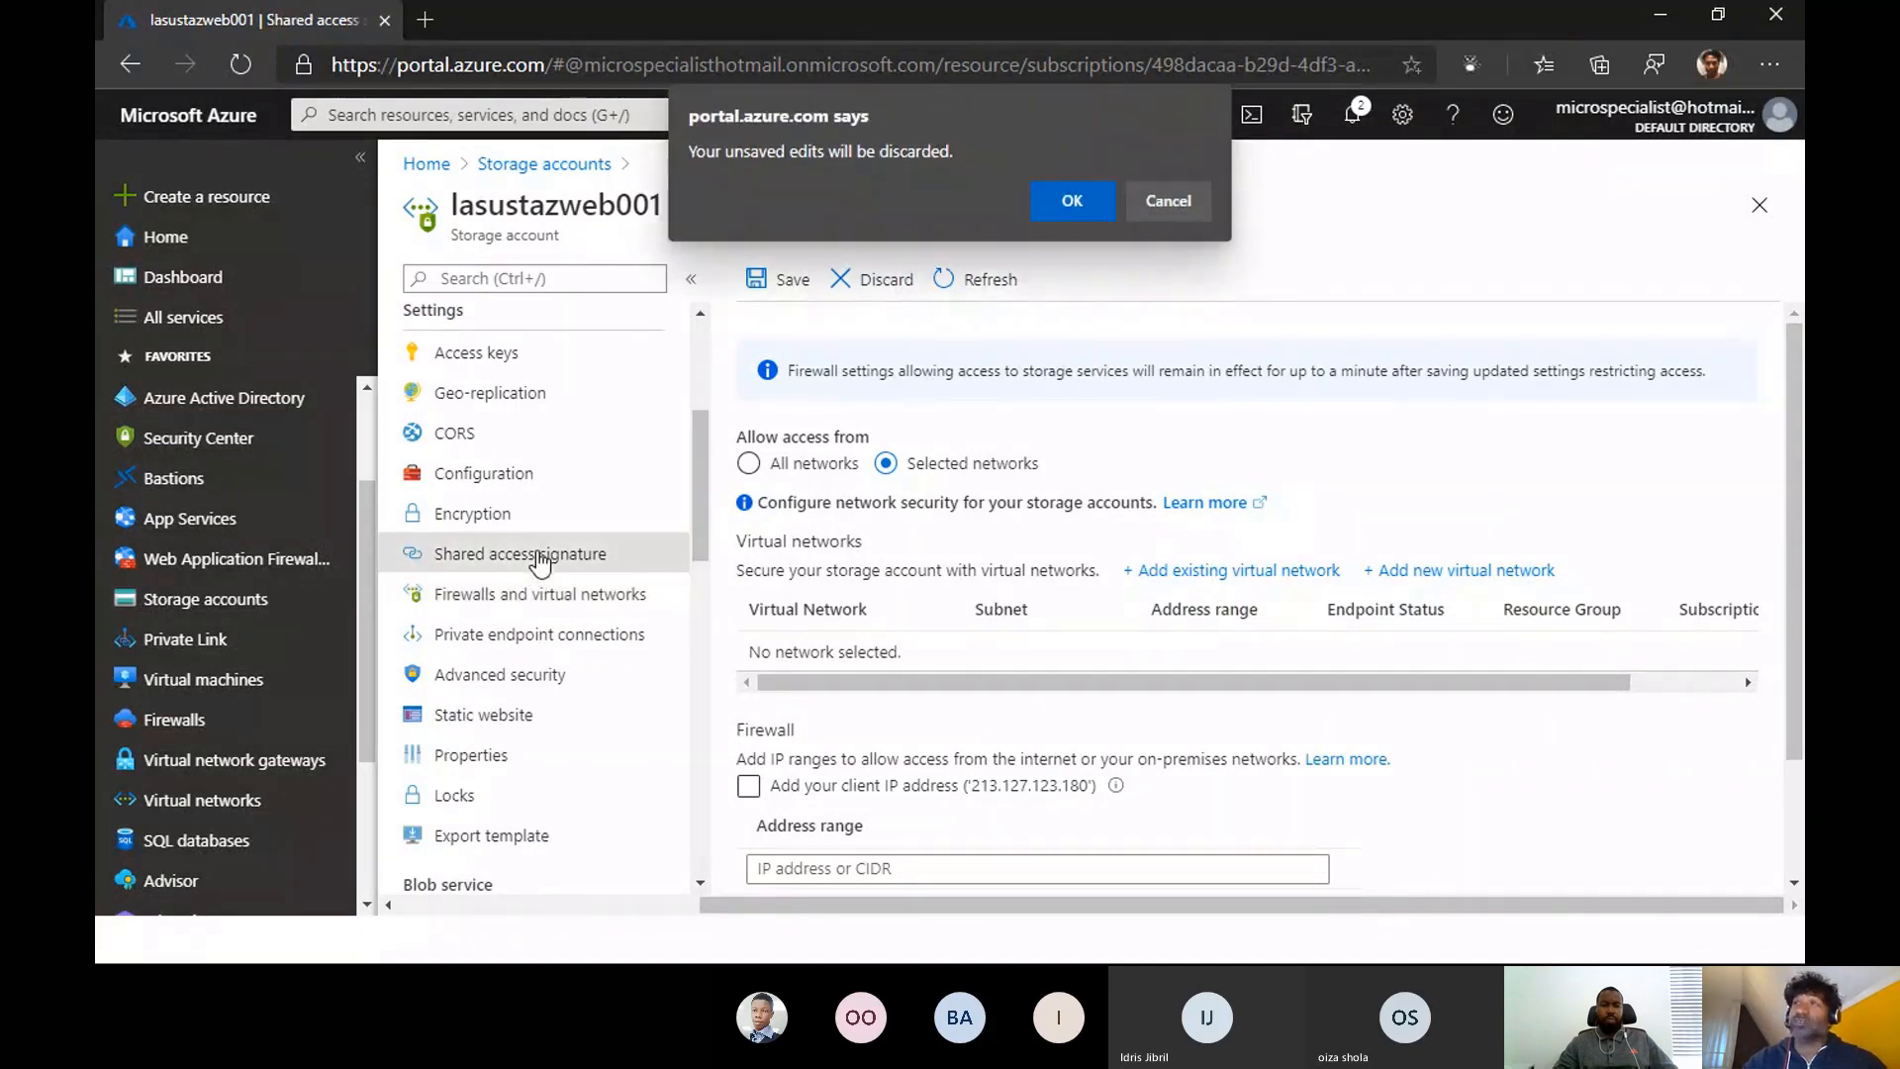
pyautogui.click(1073, 202)
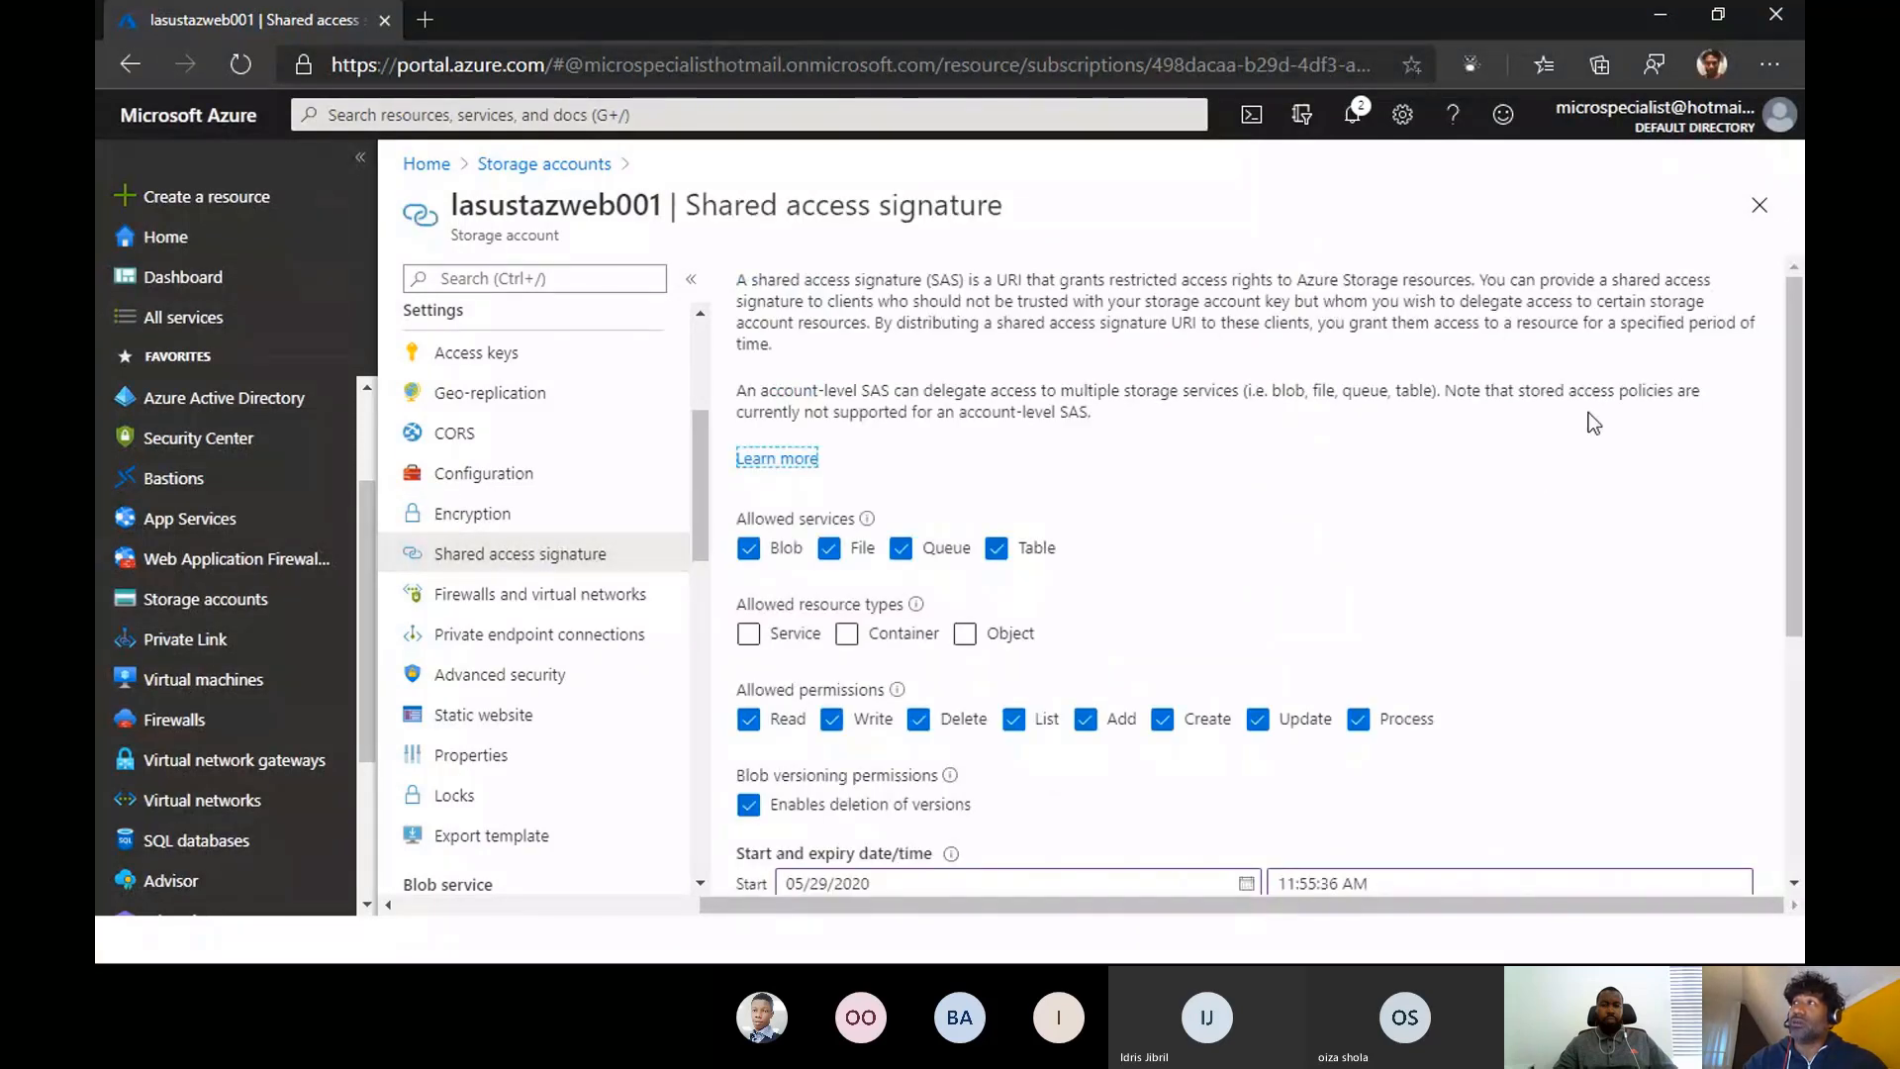
pyautogui.moveTo(1793, 434); pyautogui.dragTo(1793, 434)
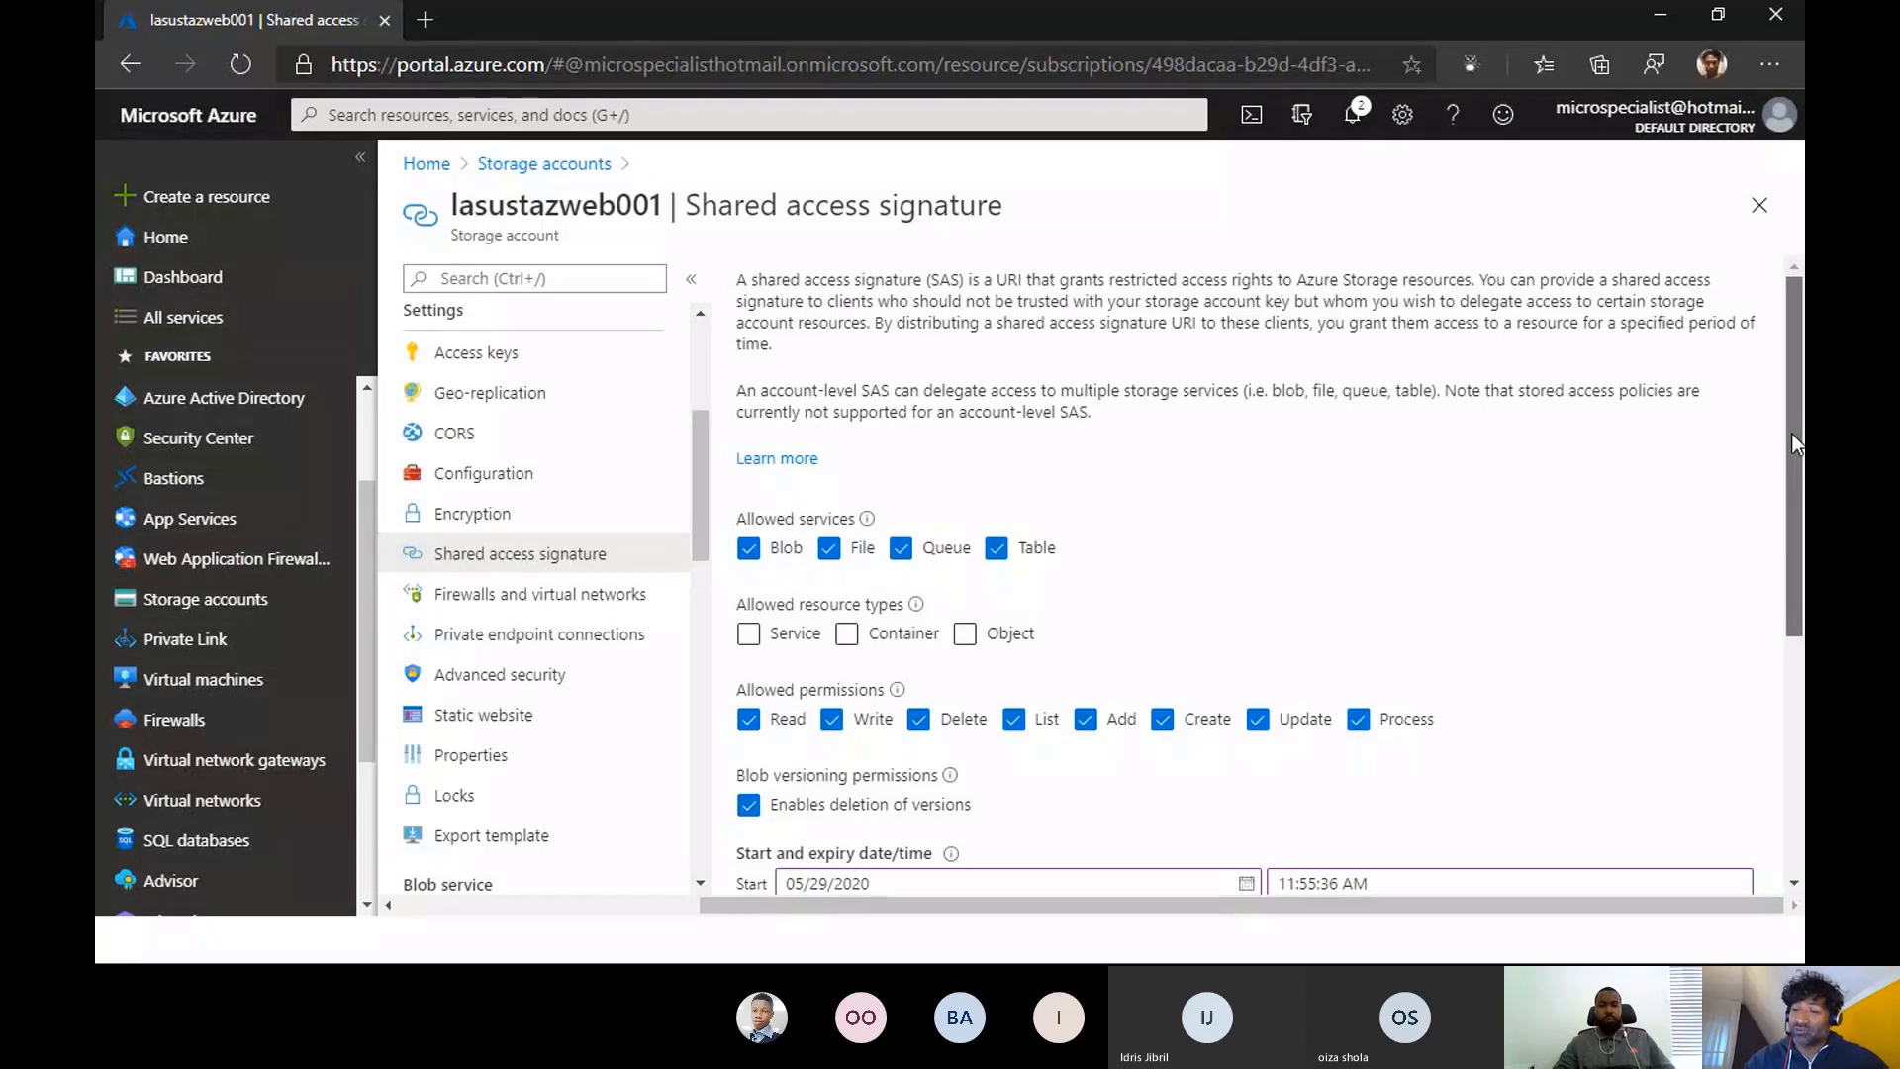
pyautogui.moveTo(1791, 431); pyautogui.dragTo(1795, 562)
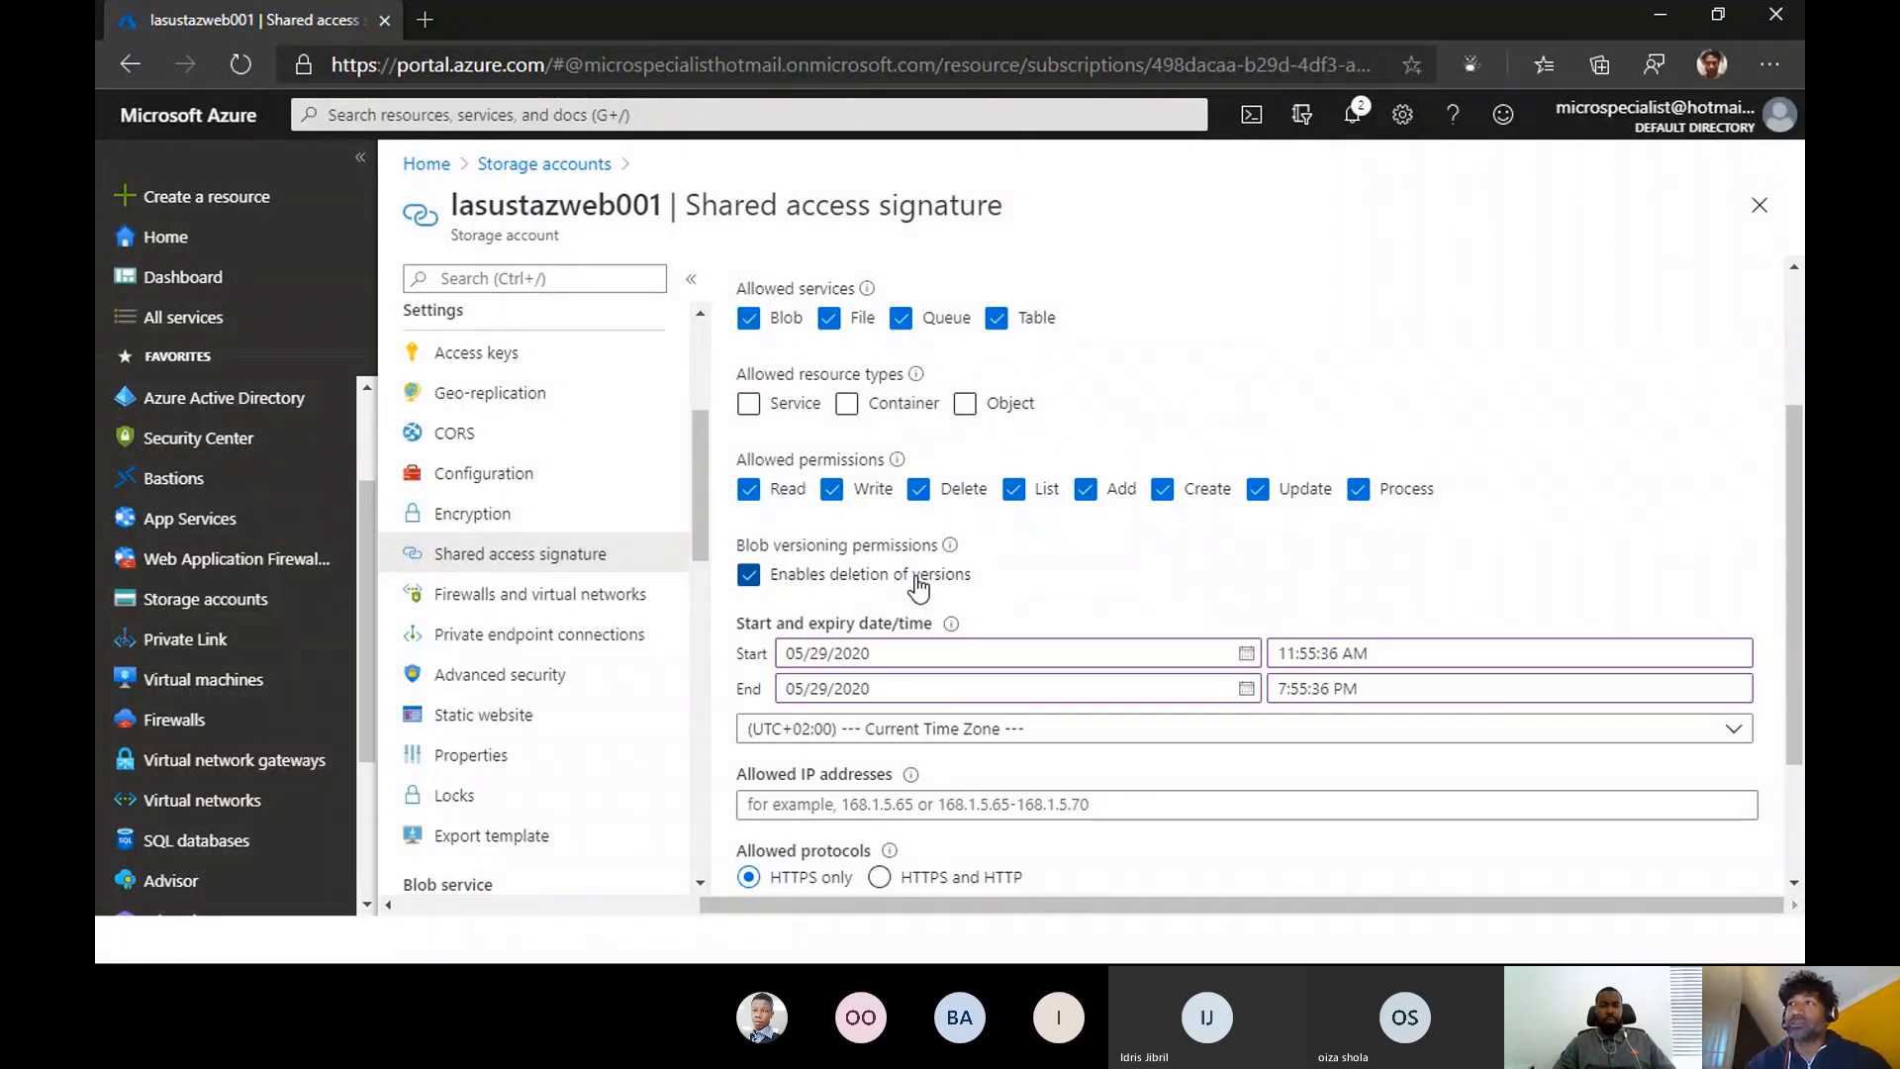
# - Examine the remaining shared access signature settings, including allowed IP addresses and the available signing keys
pyautogui.scroll(-1, 919, 587)
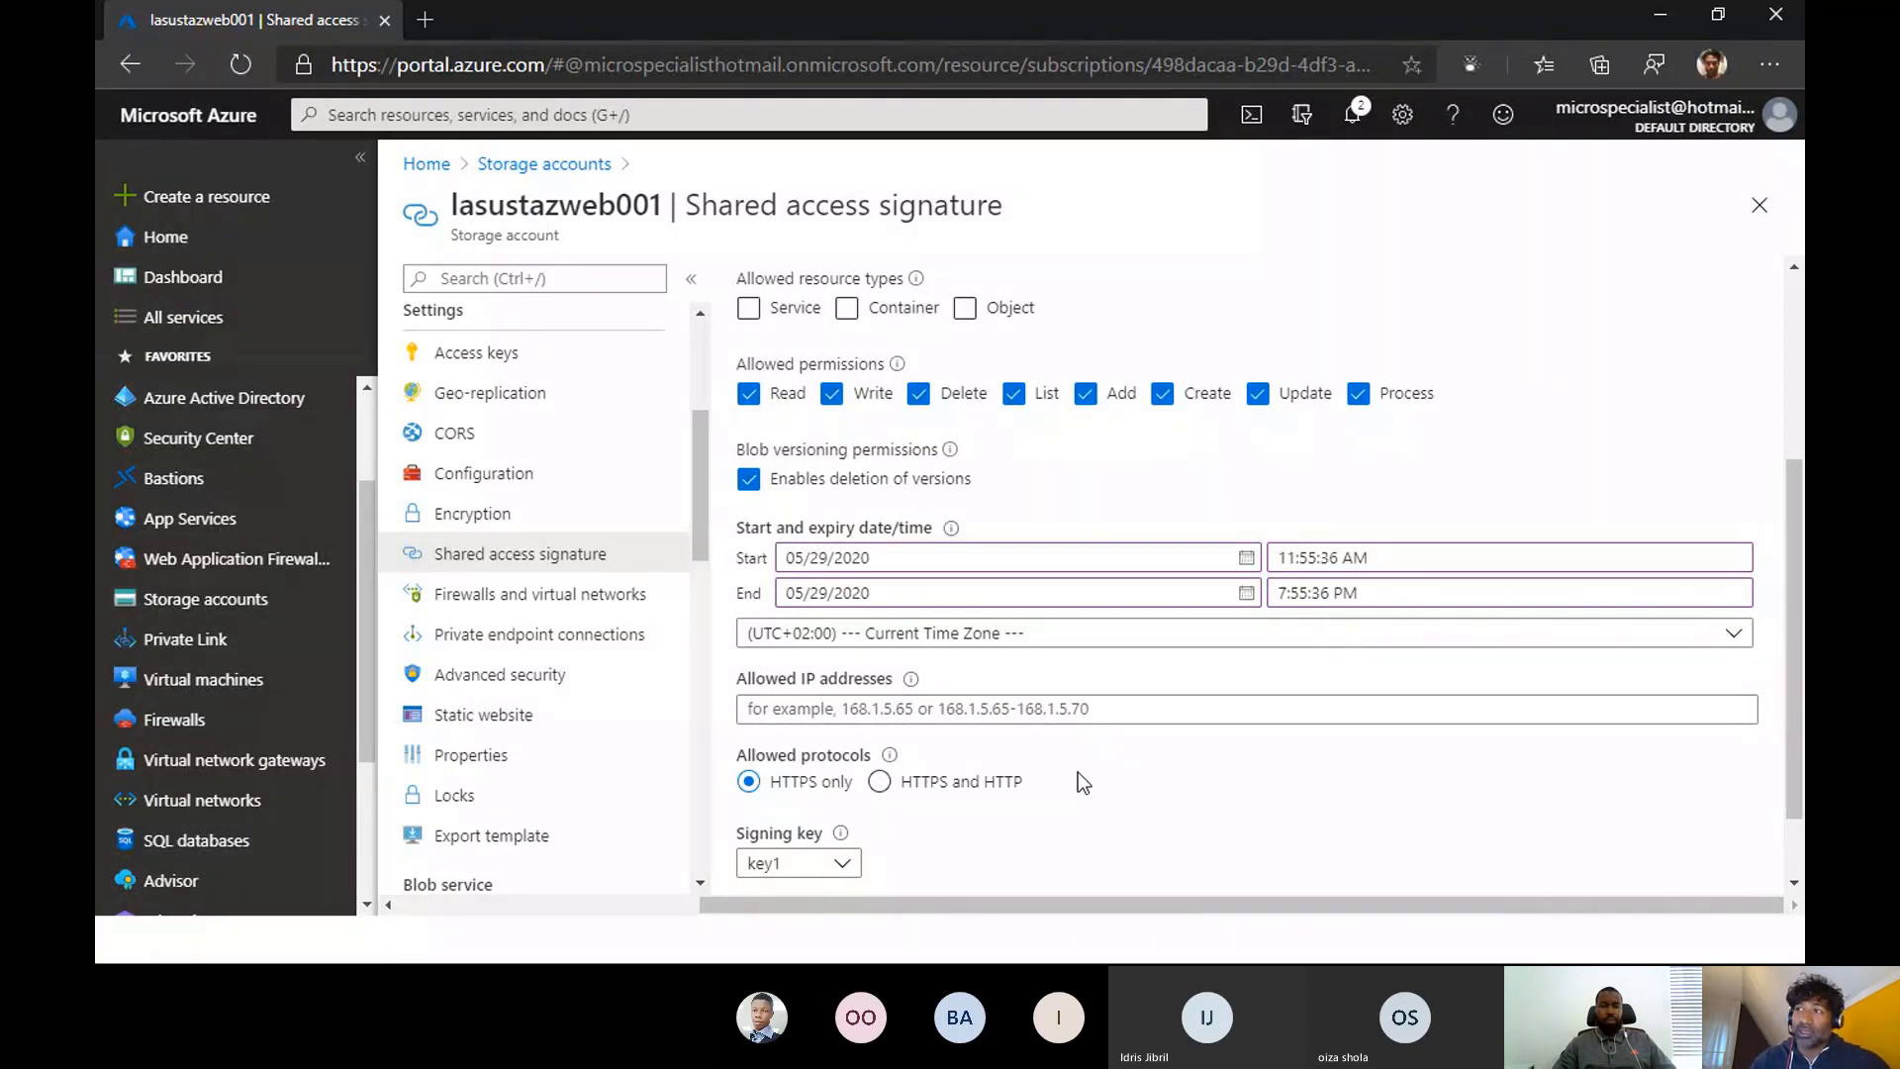
pyautogui.scroll(-1, 1361, 791)
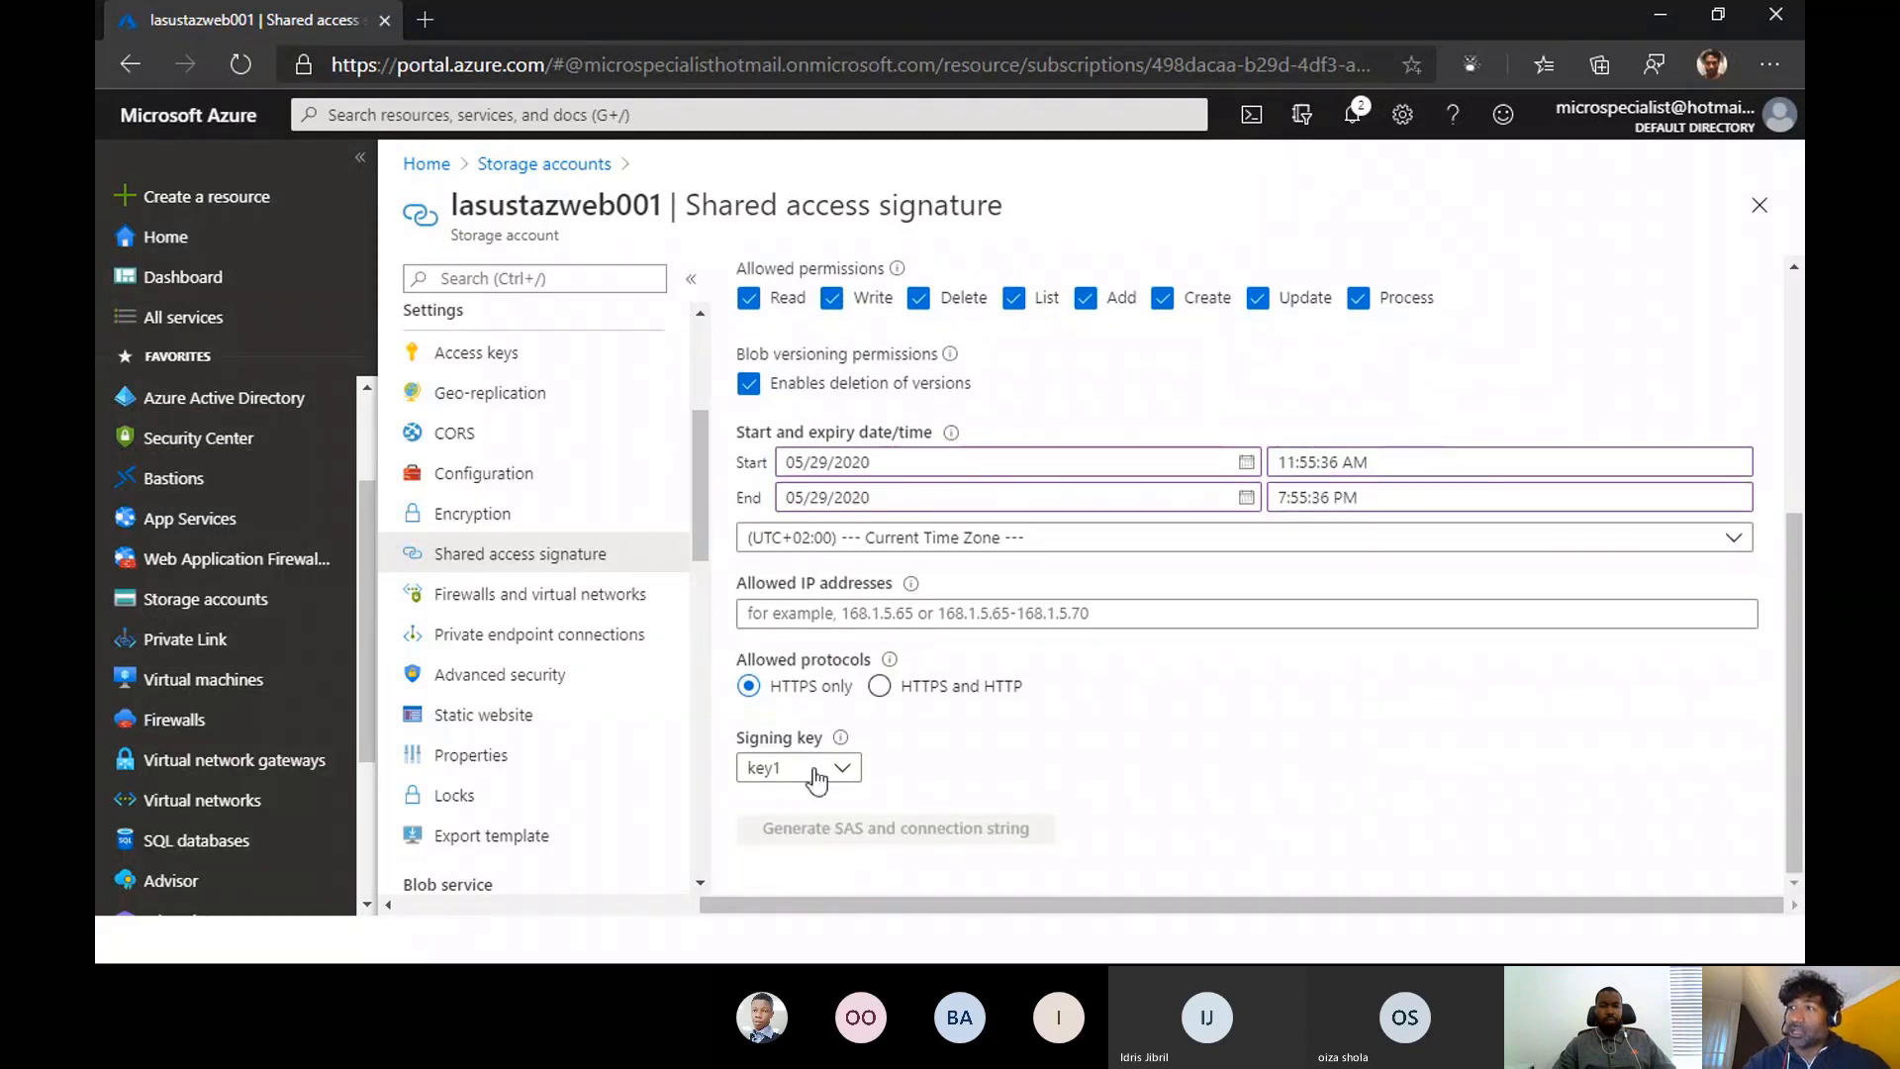
pyautogui.click(782, 777)
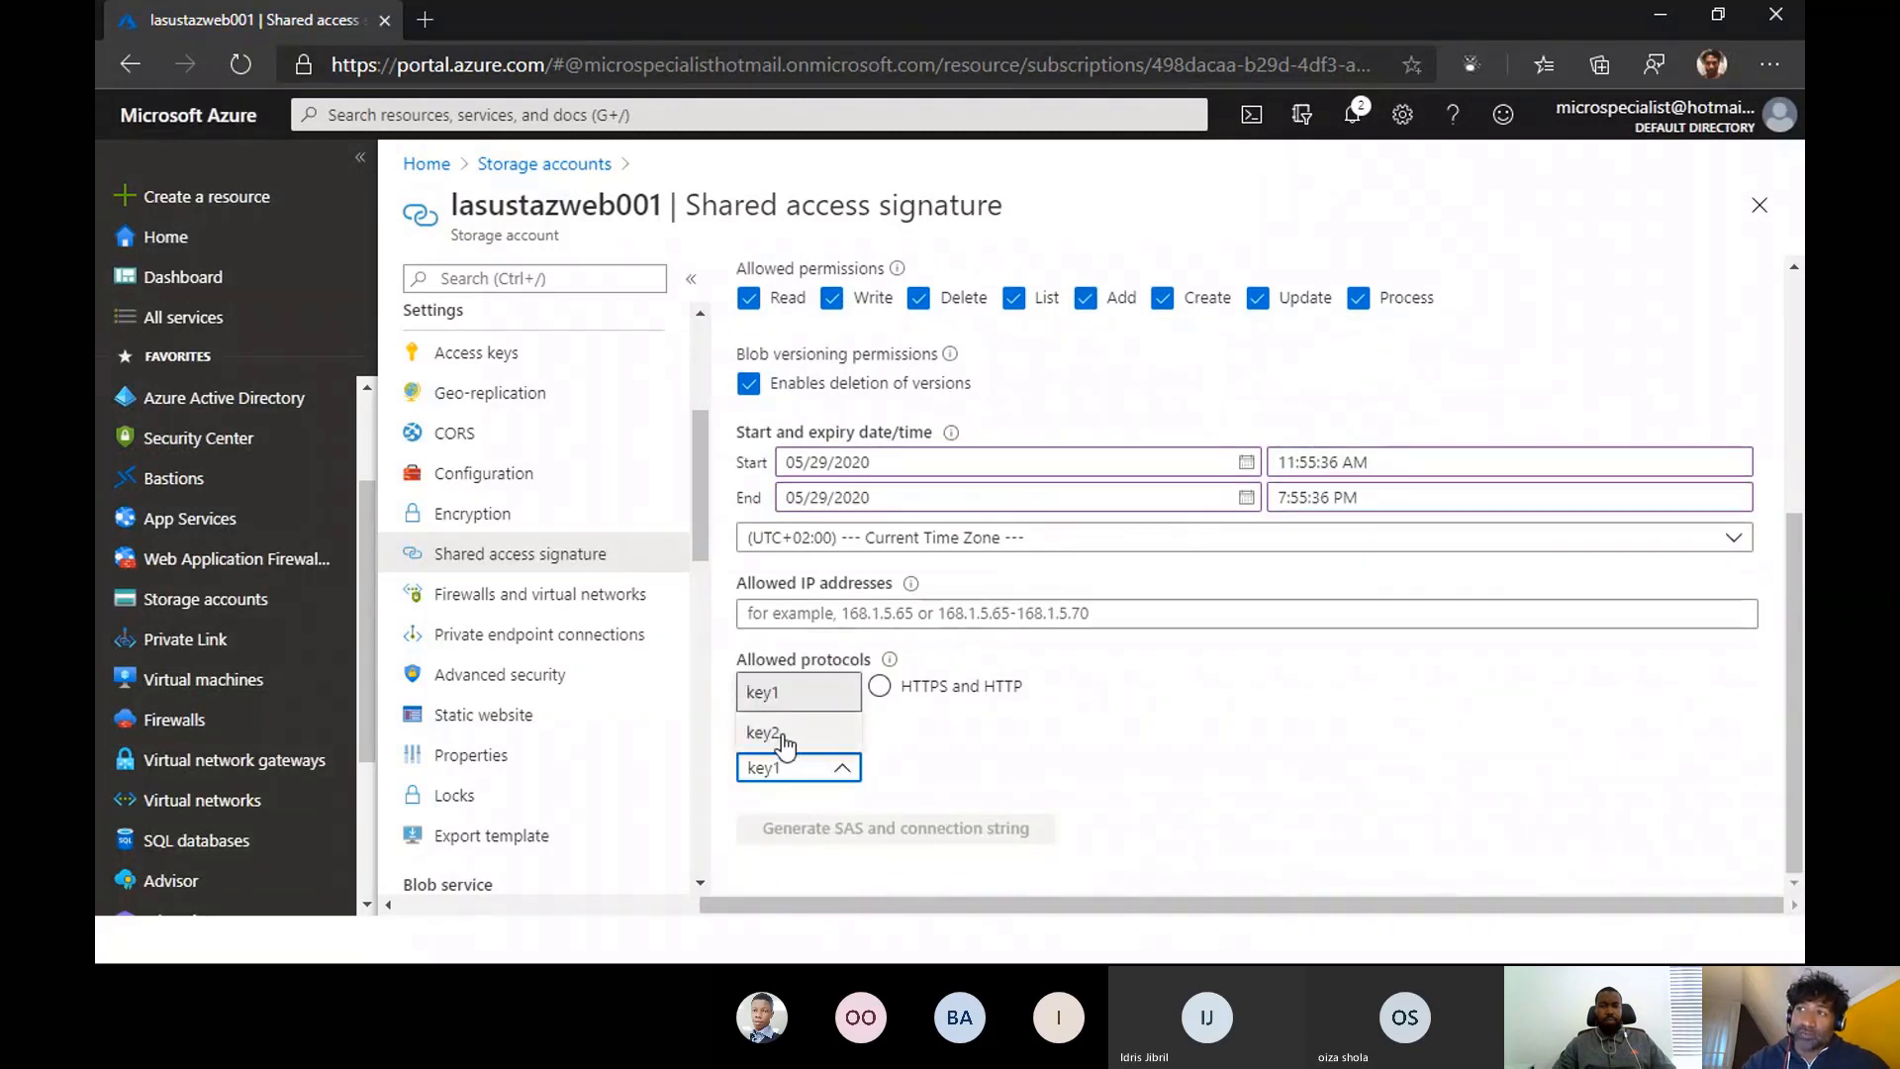
pyautogui.click(1108, 754)
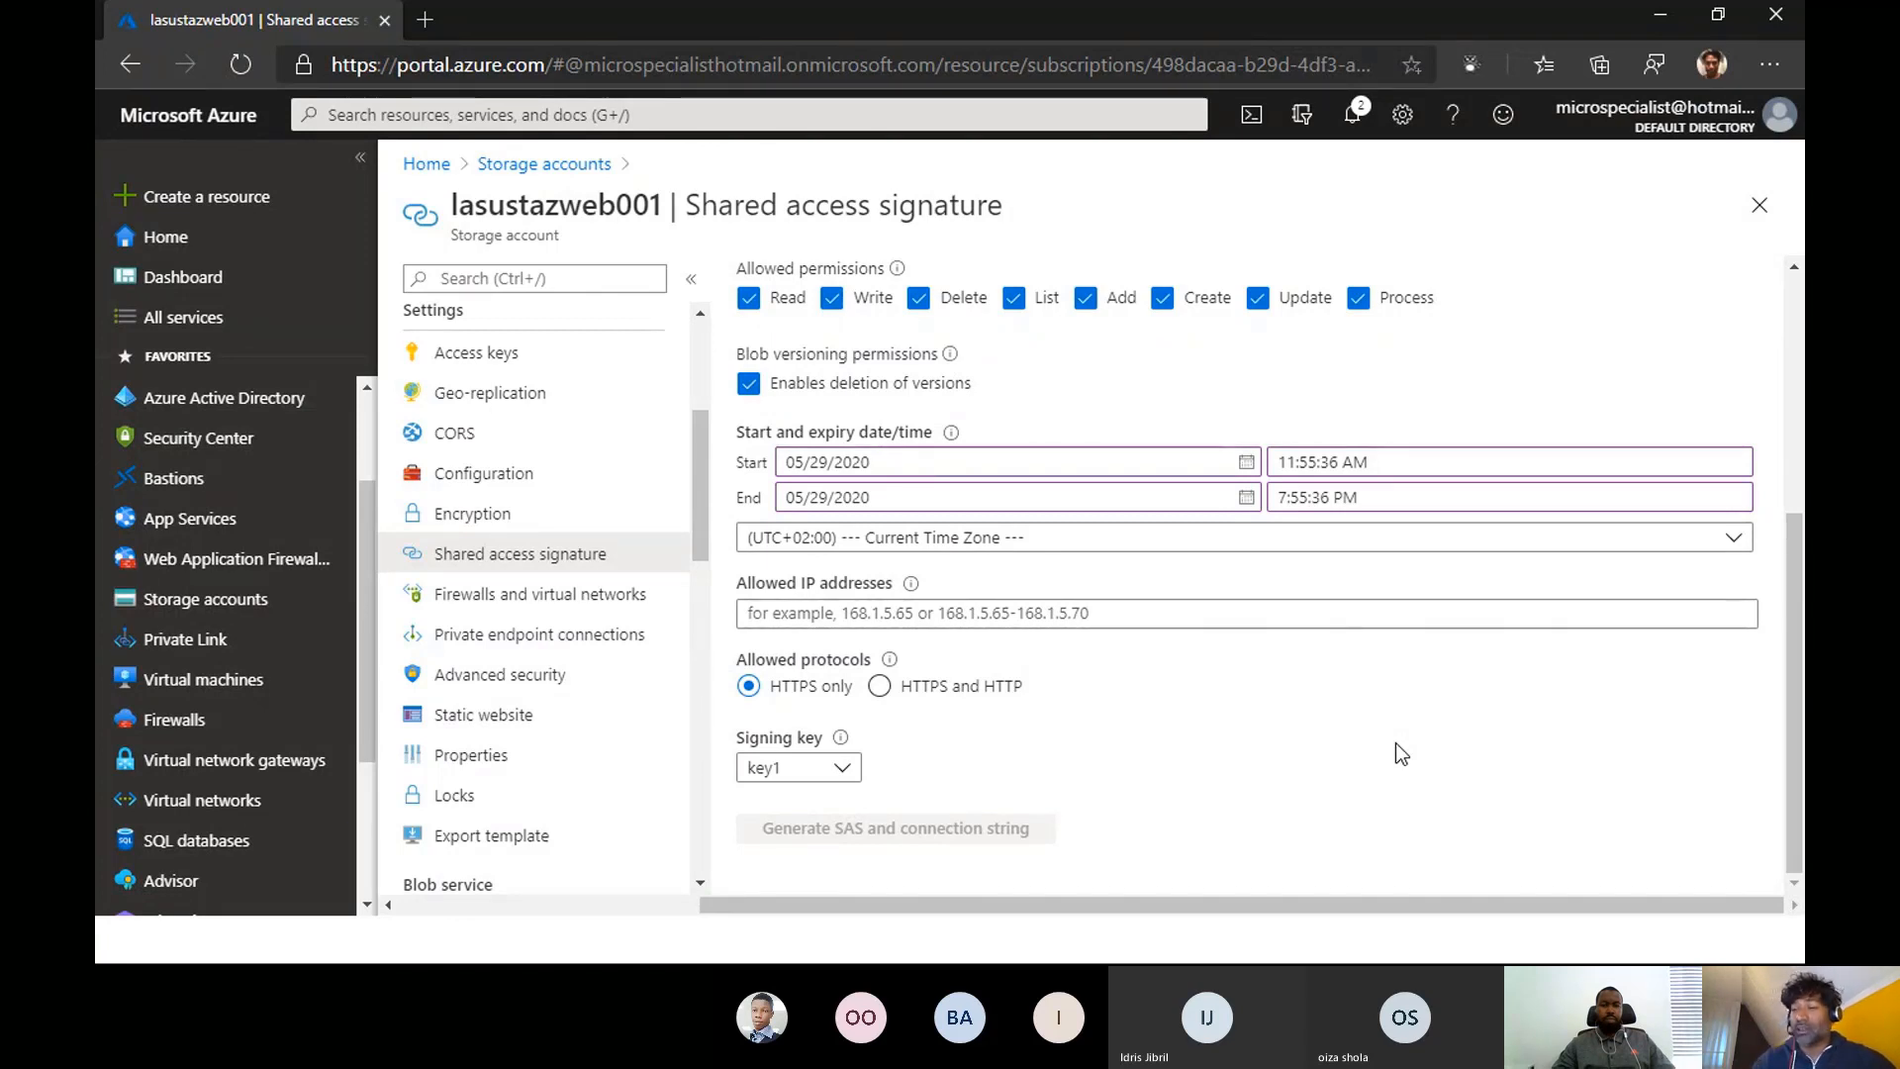
# - Review the storage account's Advanced security page, covering Advanced Threat Protection and recommendations, and minimize the browser to return to the presentation
pyautogui.click(504, 687)
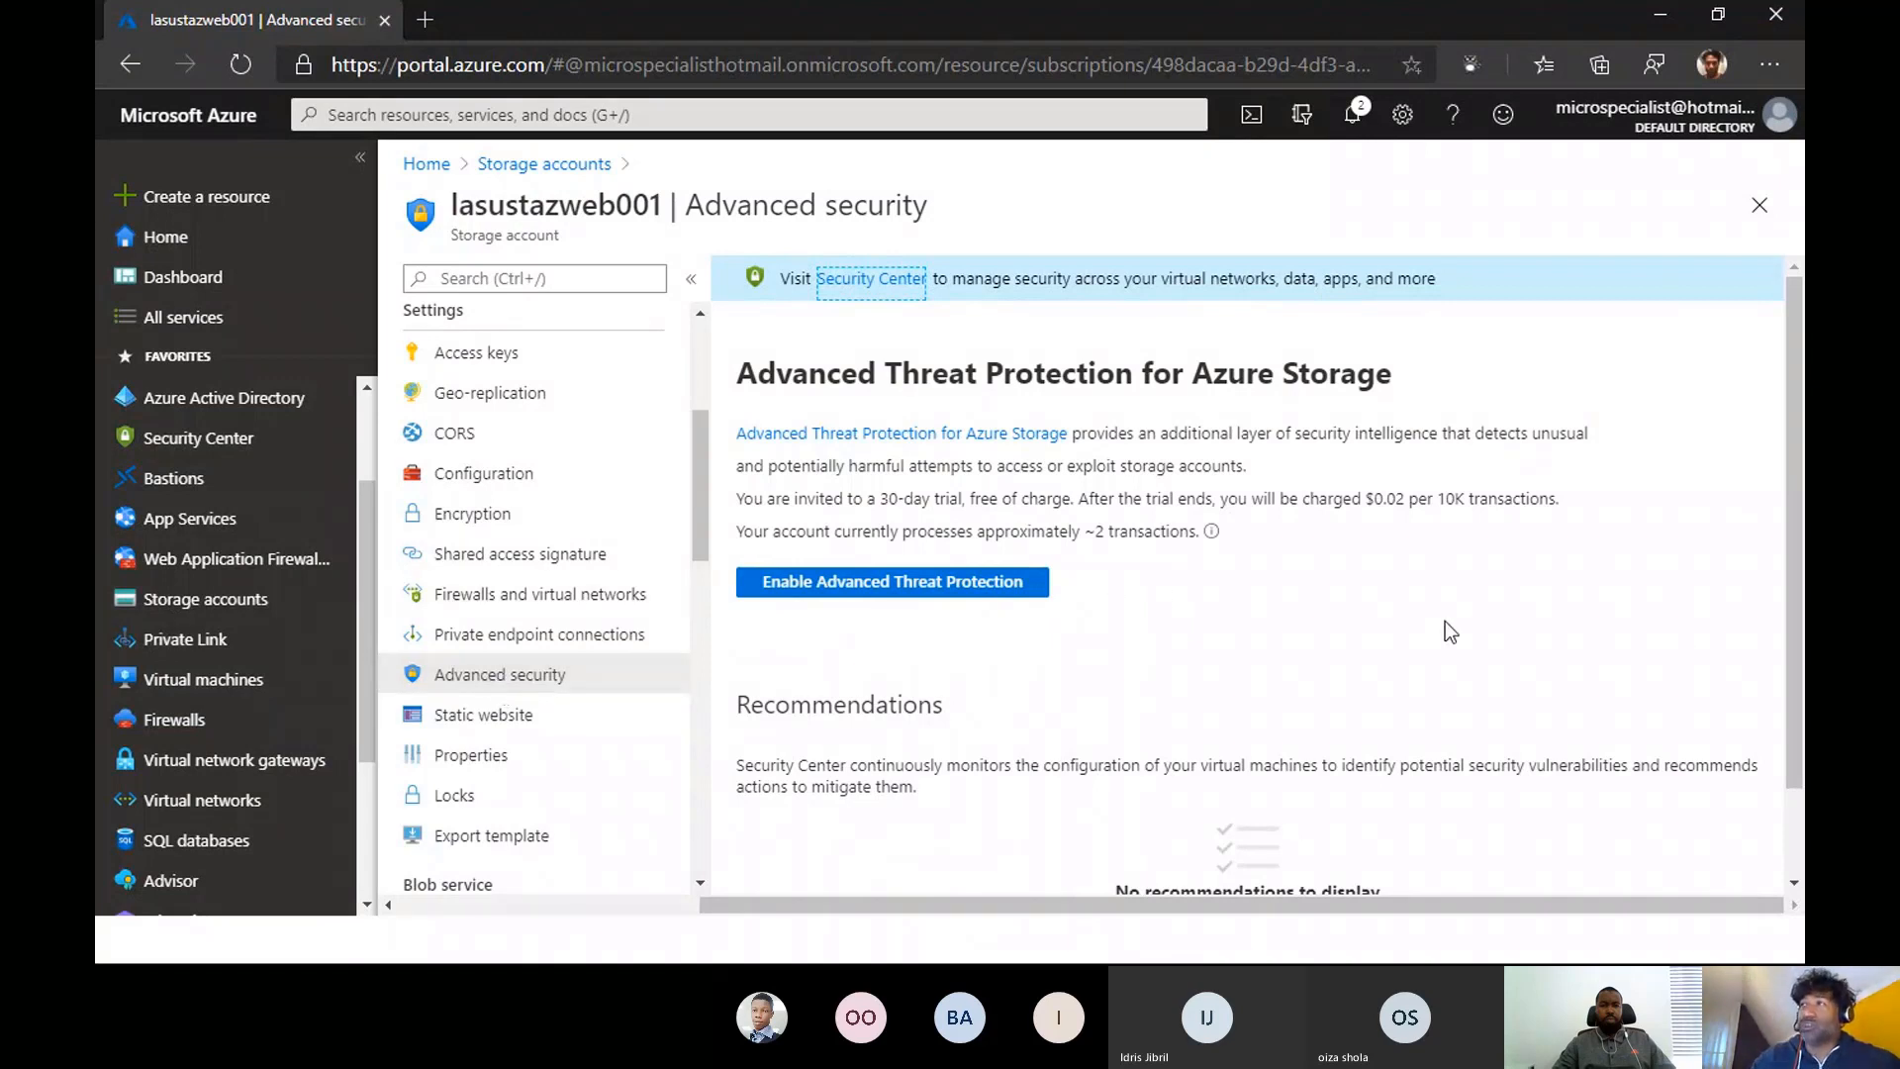
pyautogui.scroll(-1, 1792, 688)
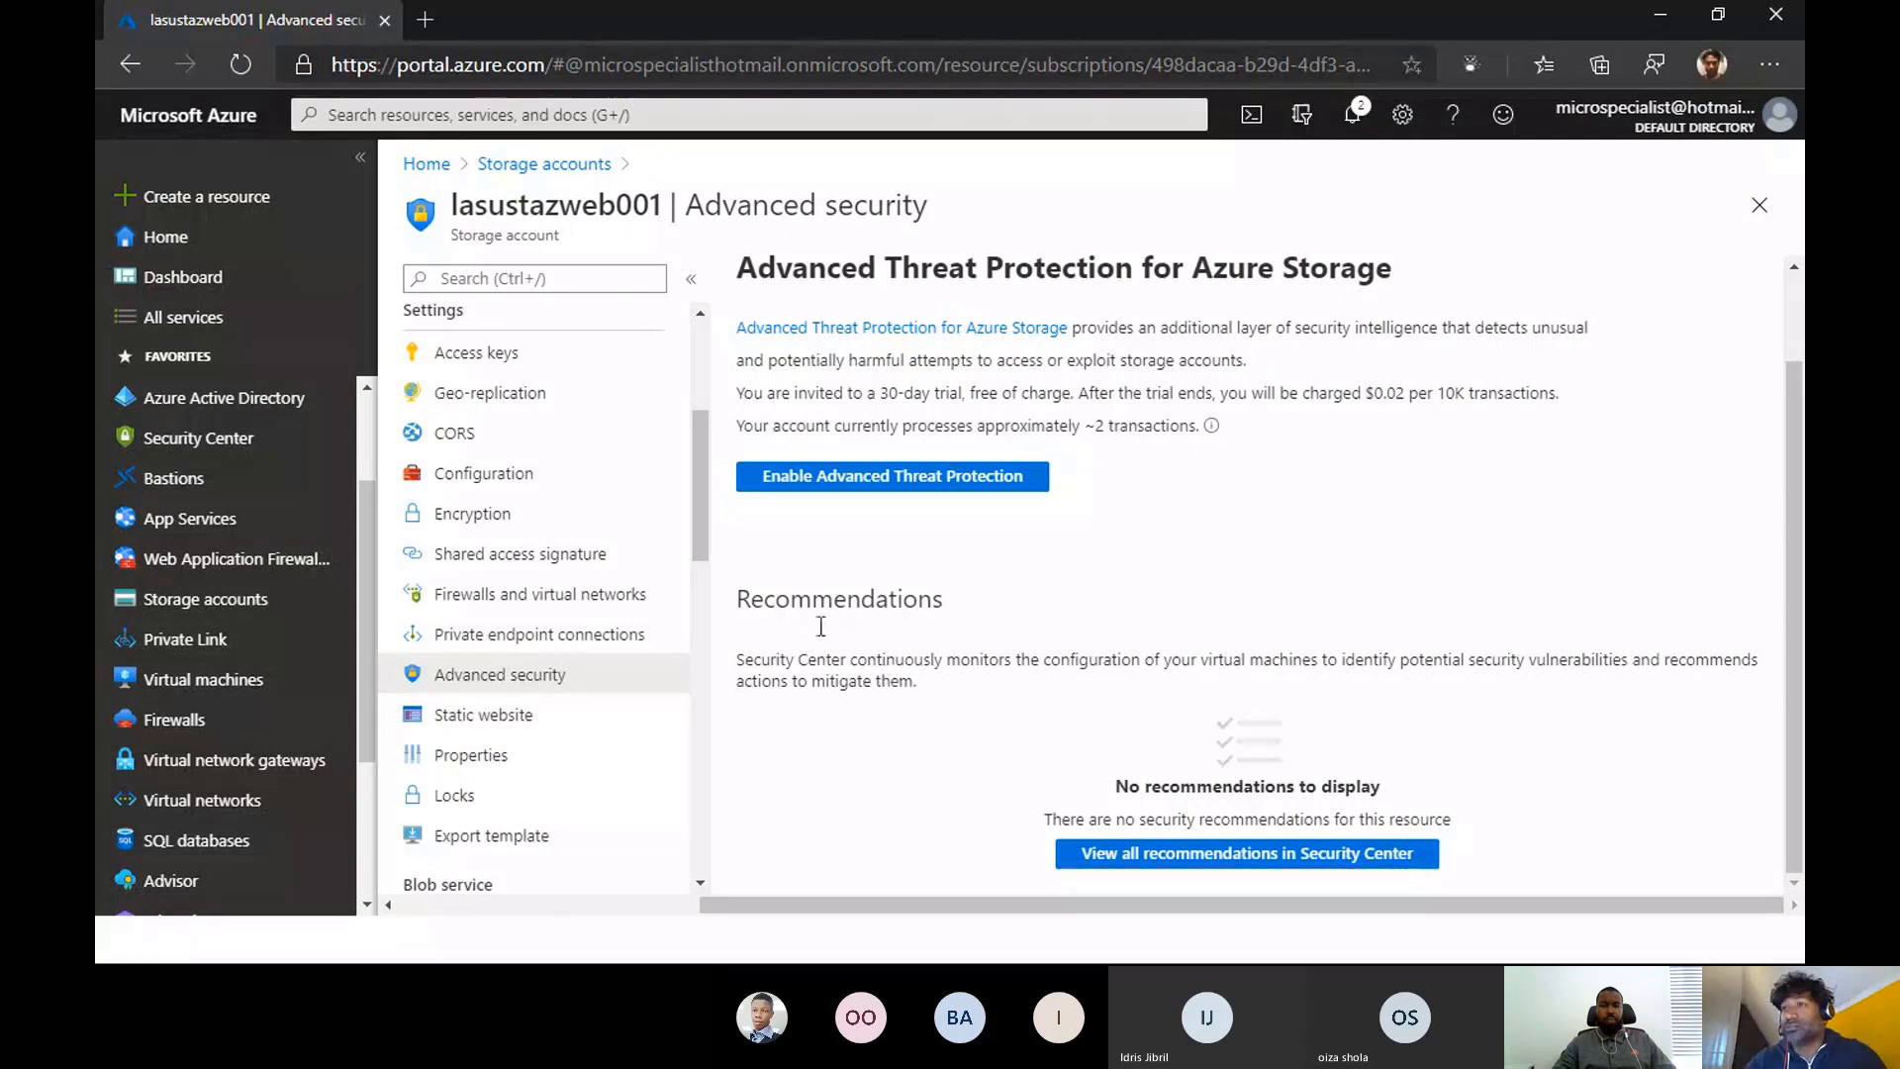
pyautogui.moveTo(699, 484); pyautogui.dragTo(703, 578)
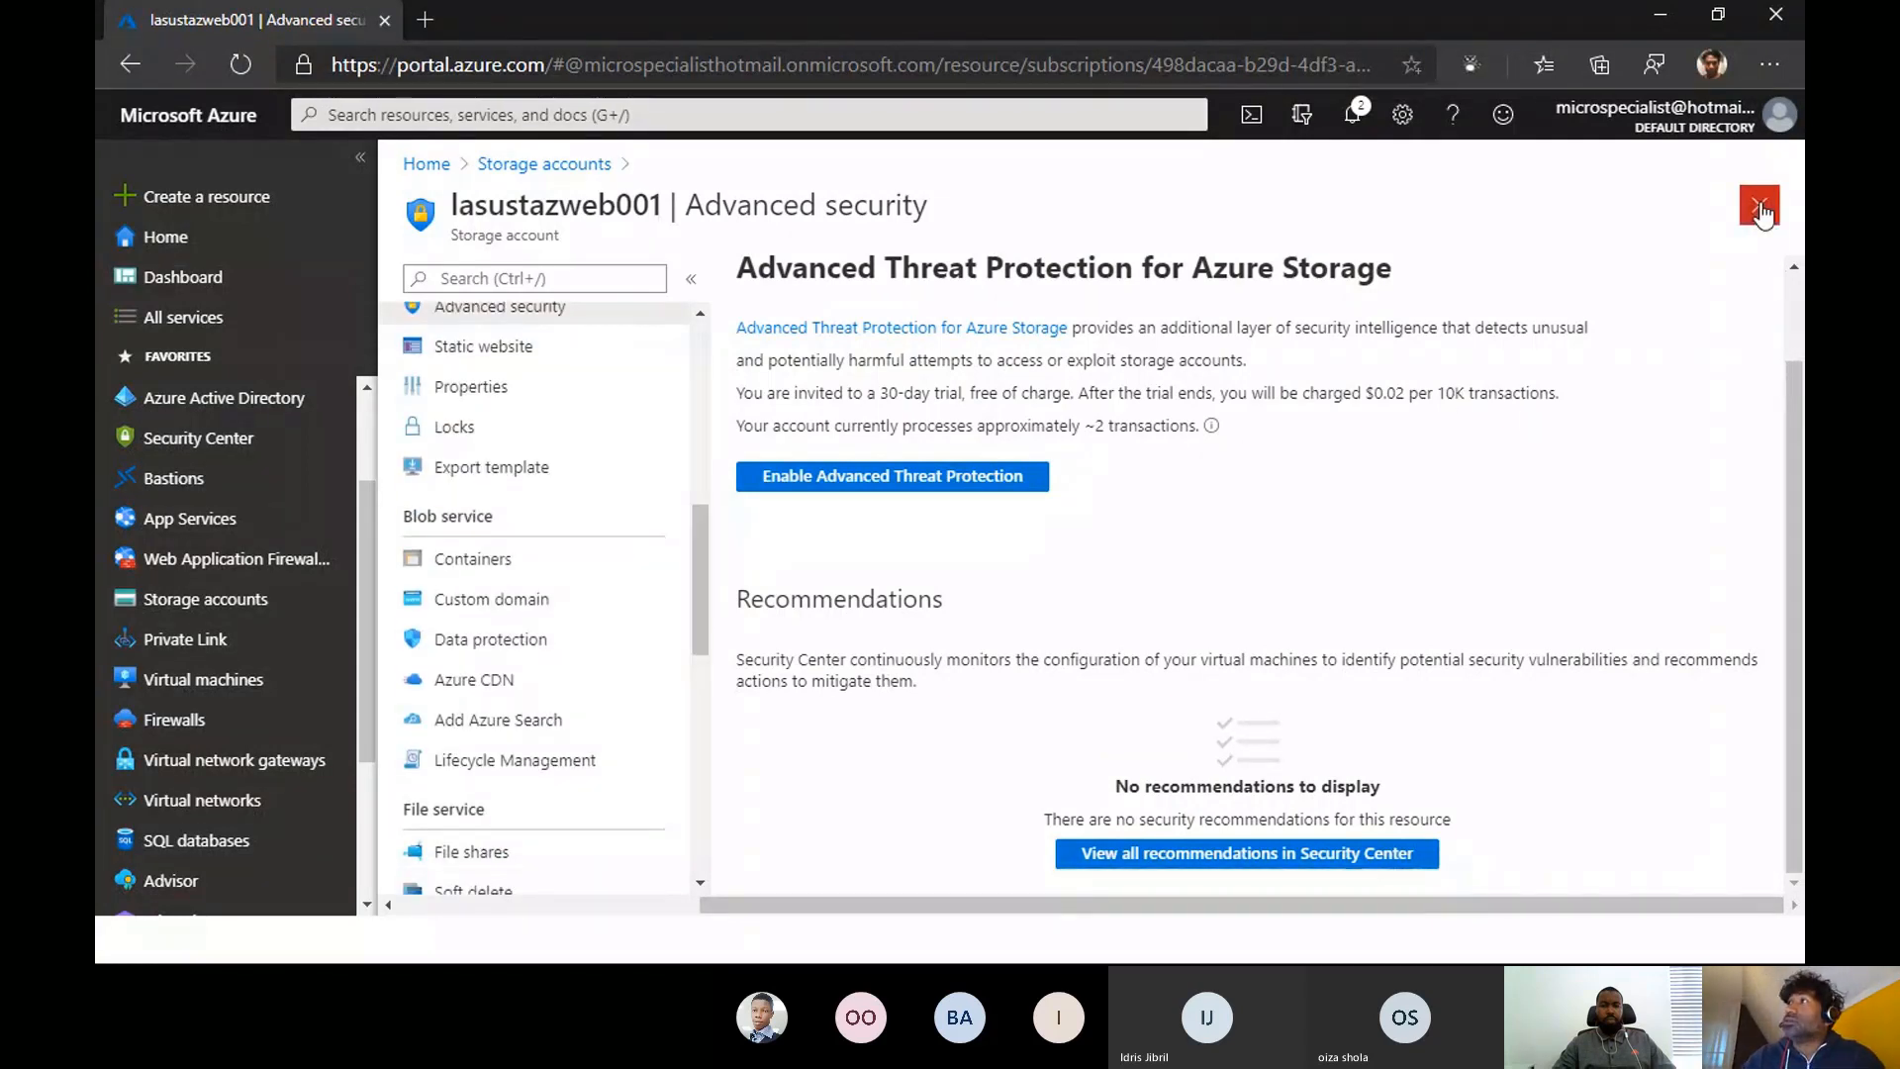
pyautogui.click(1661, 15)
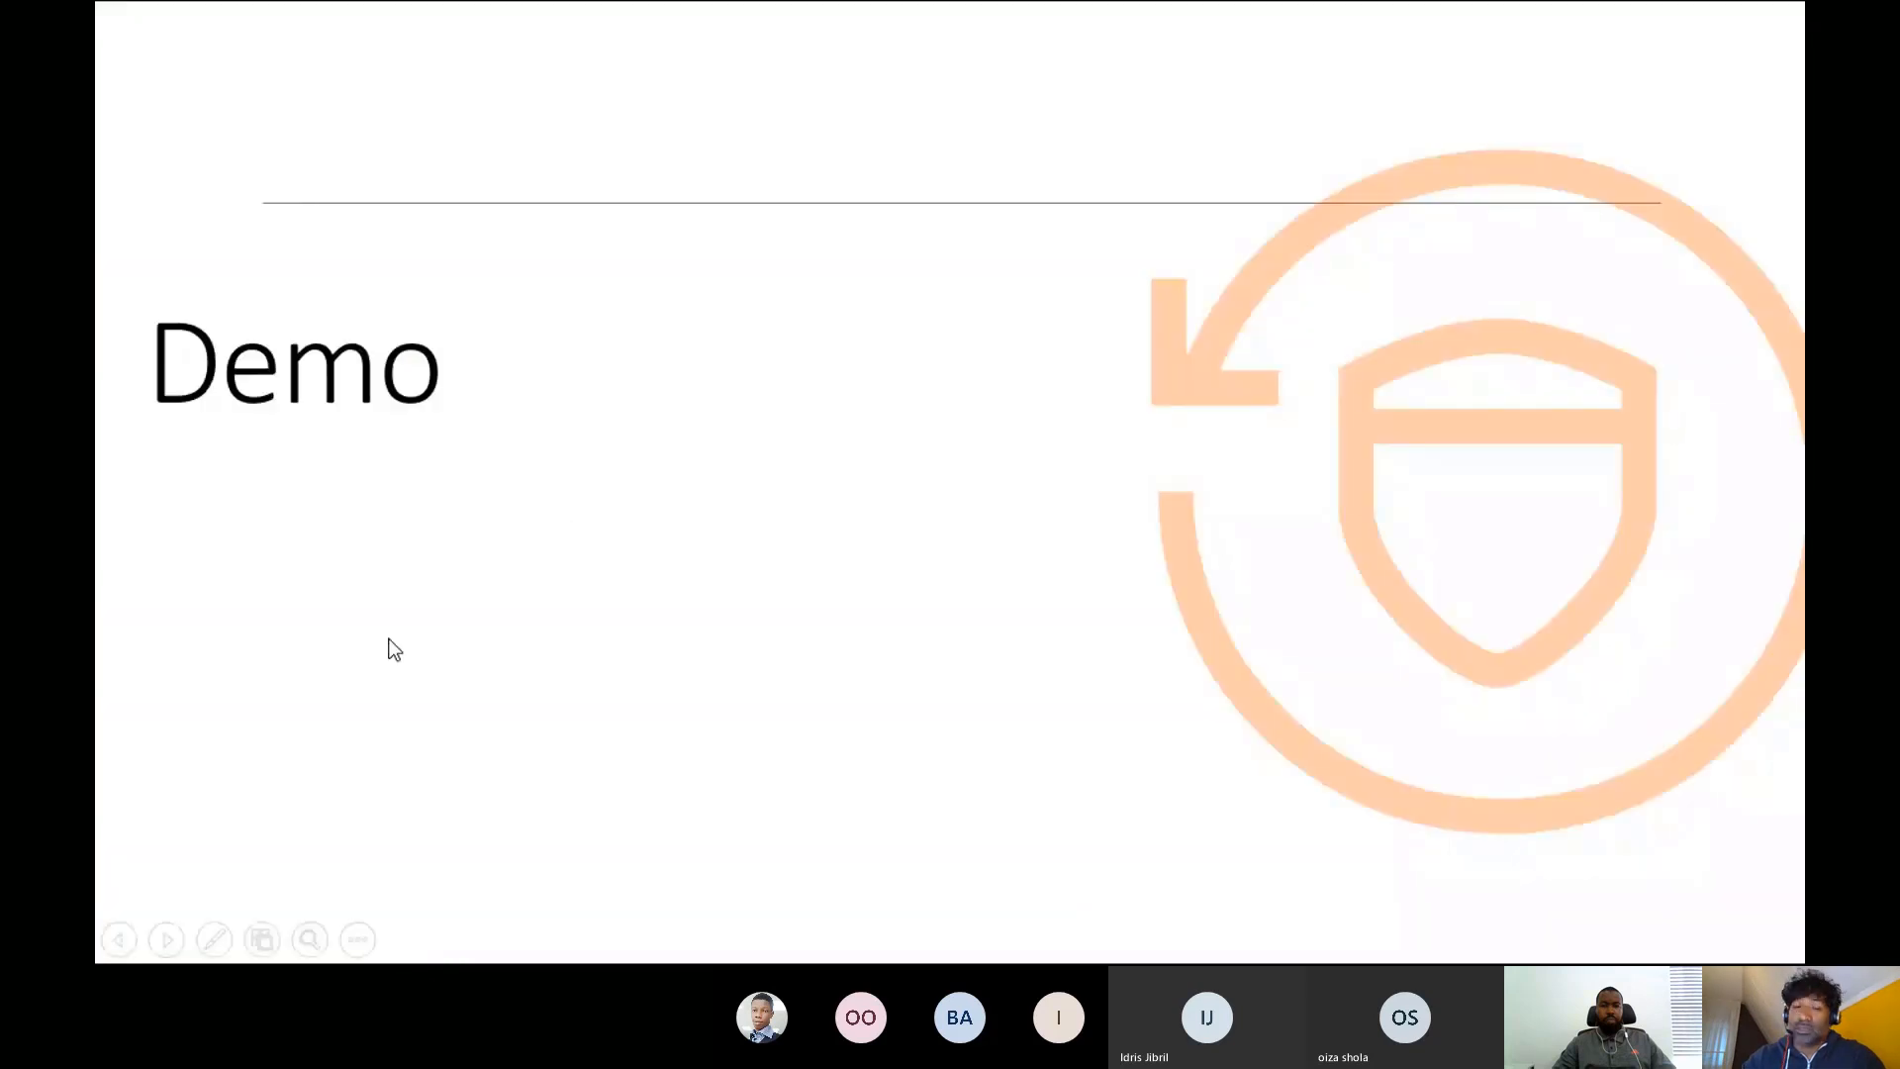
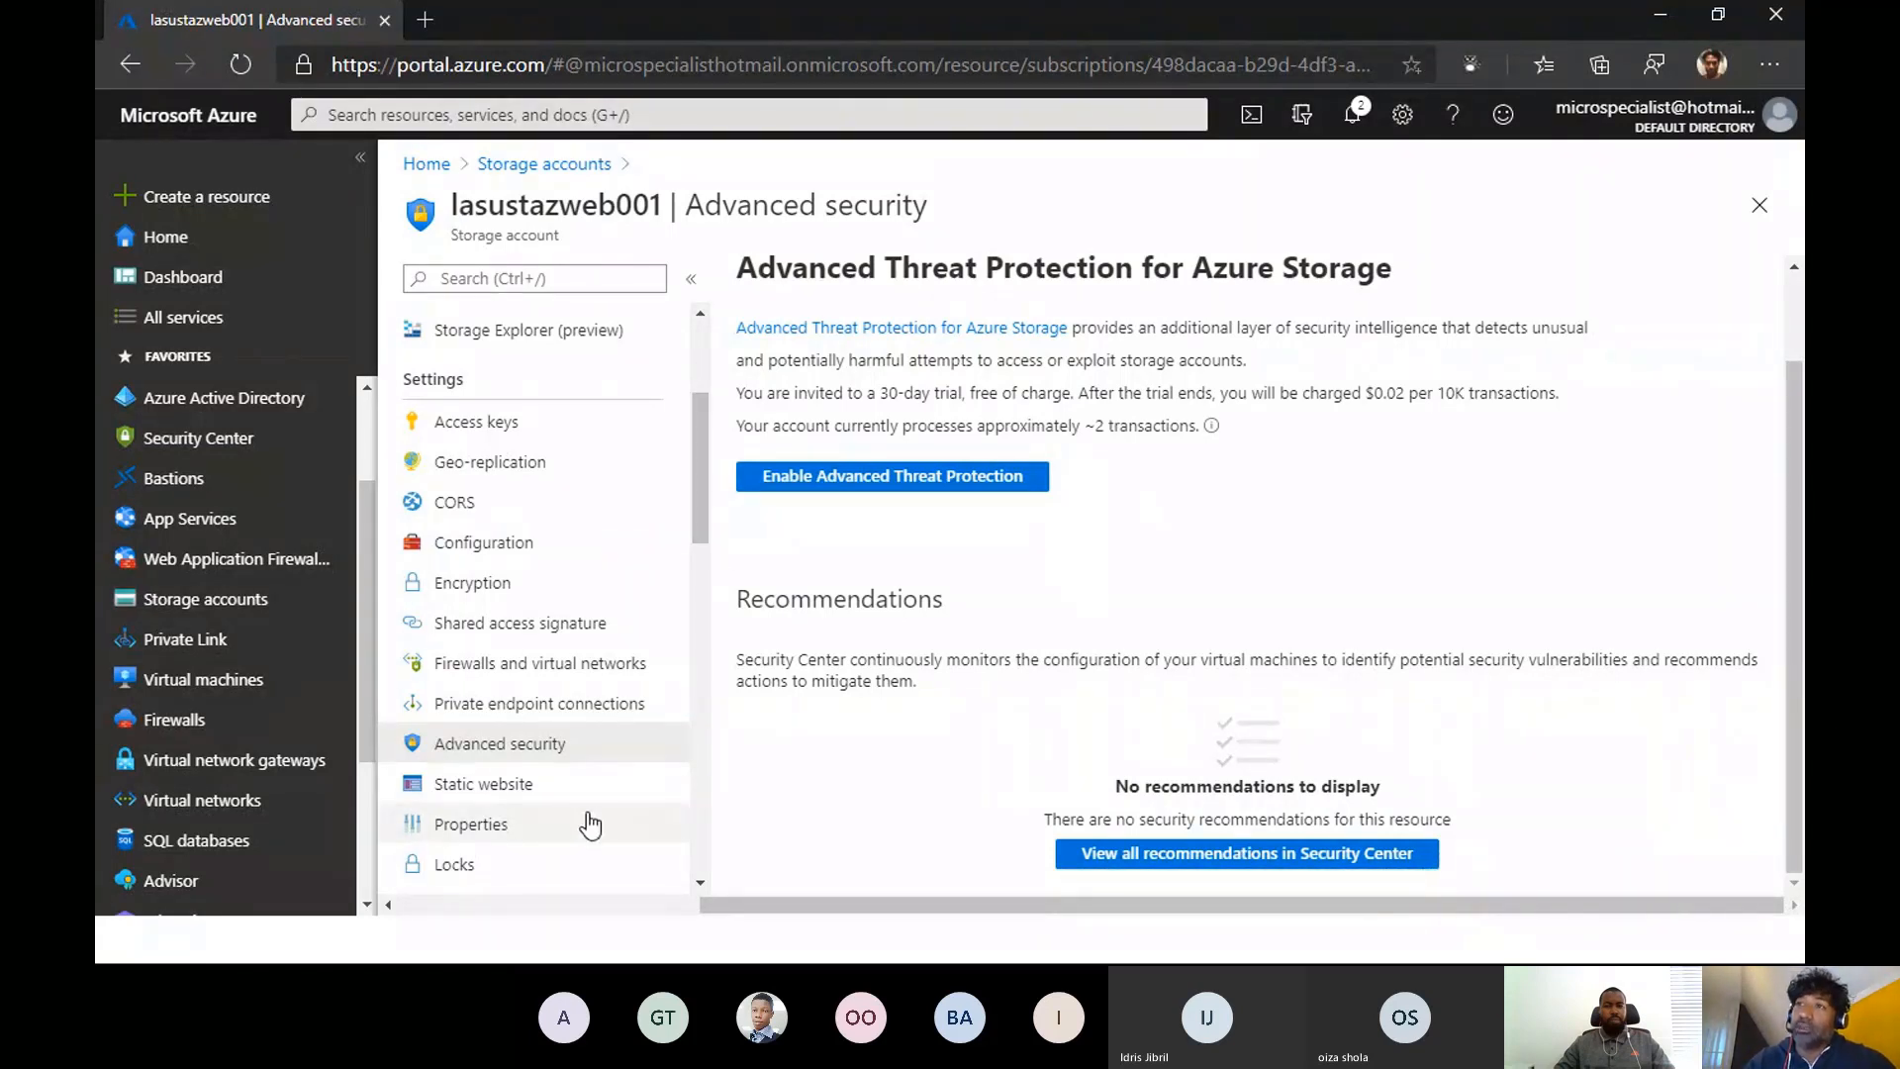
# - Review the Static website setting of the lasustazweb001 storage account and bring up the list of resource groups
pyautogui.click(530, 790)
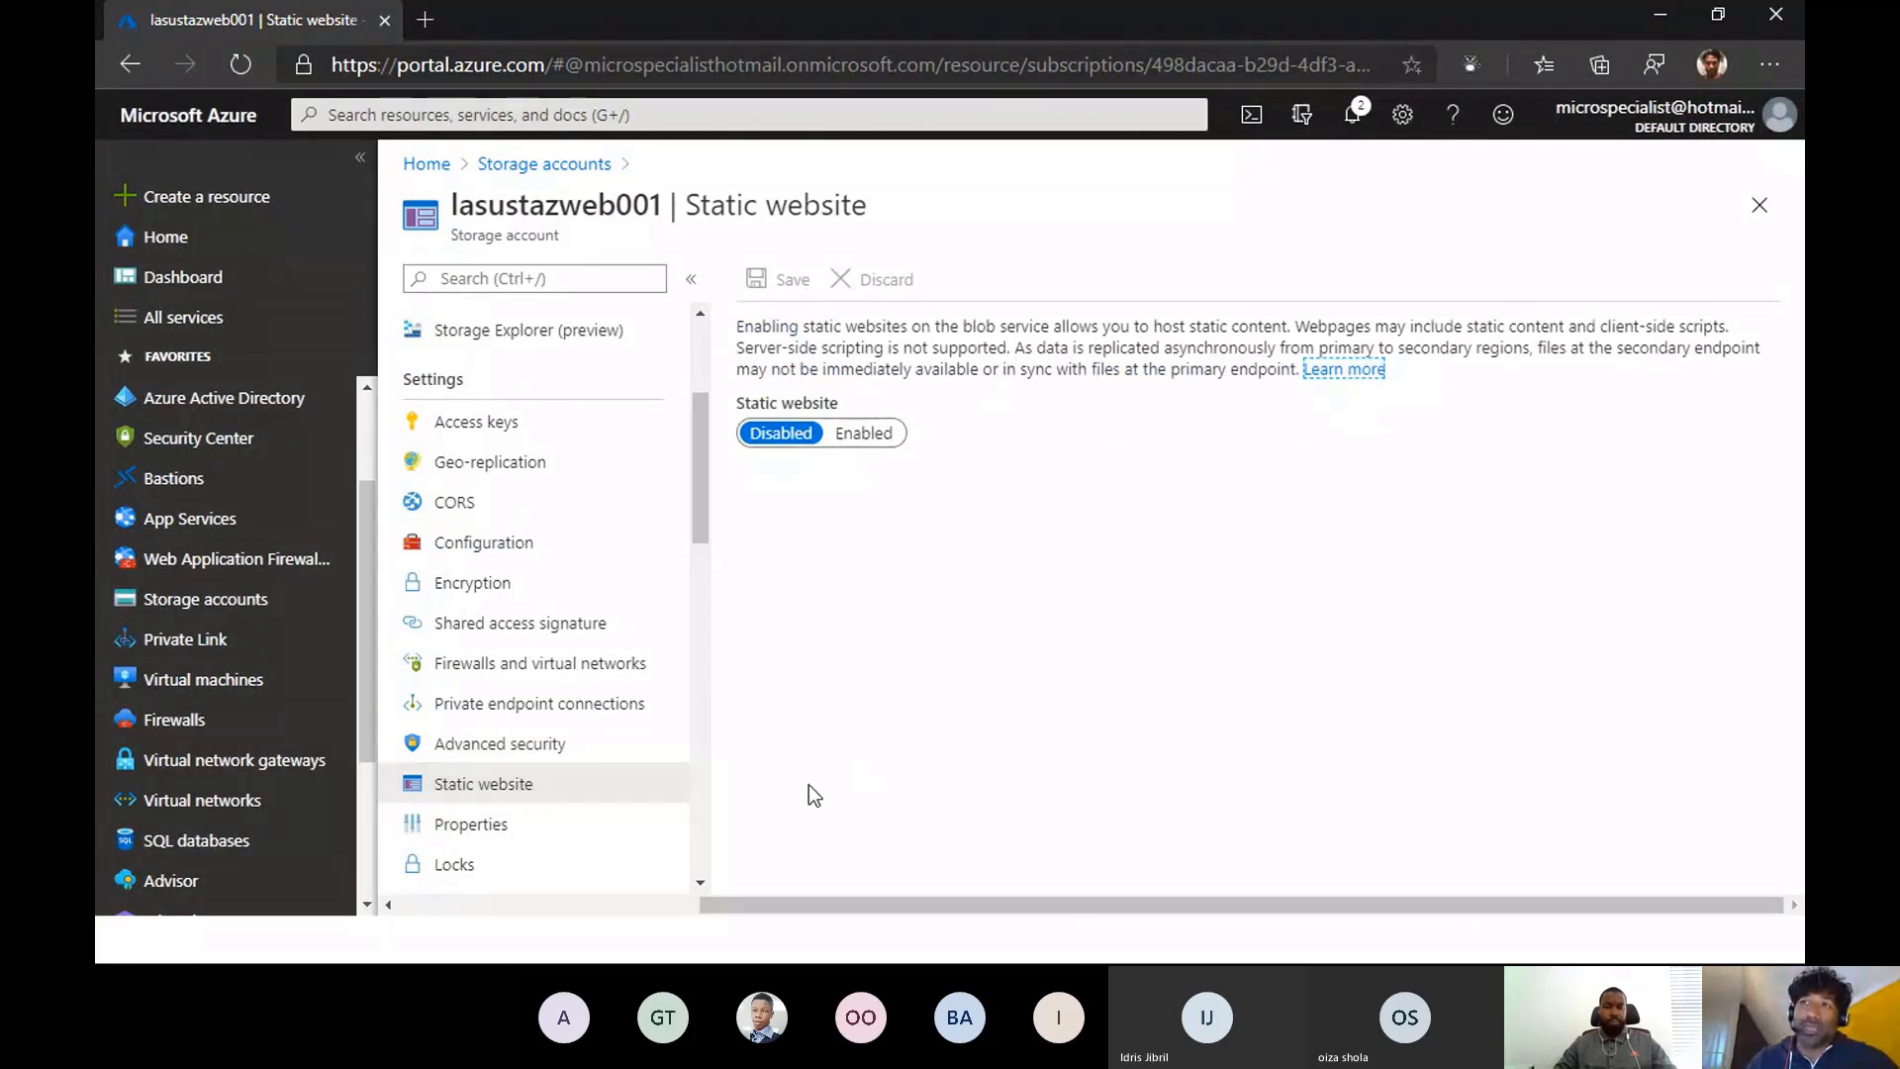
pyautogui.moveTo(697, 518); pyautogui.dragTo(706, 568)
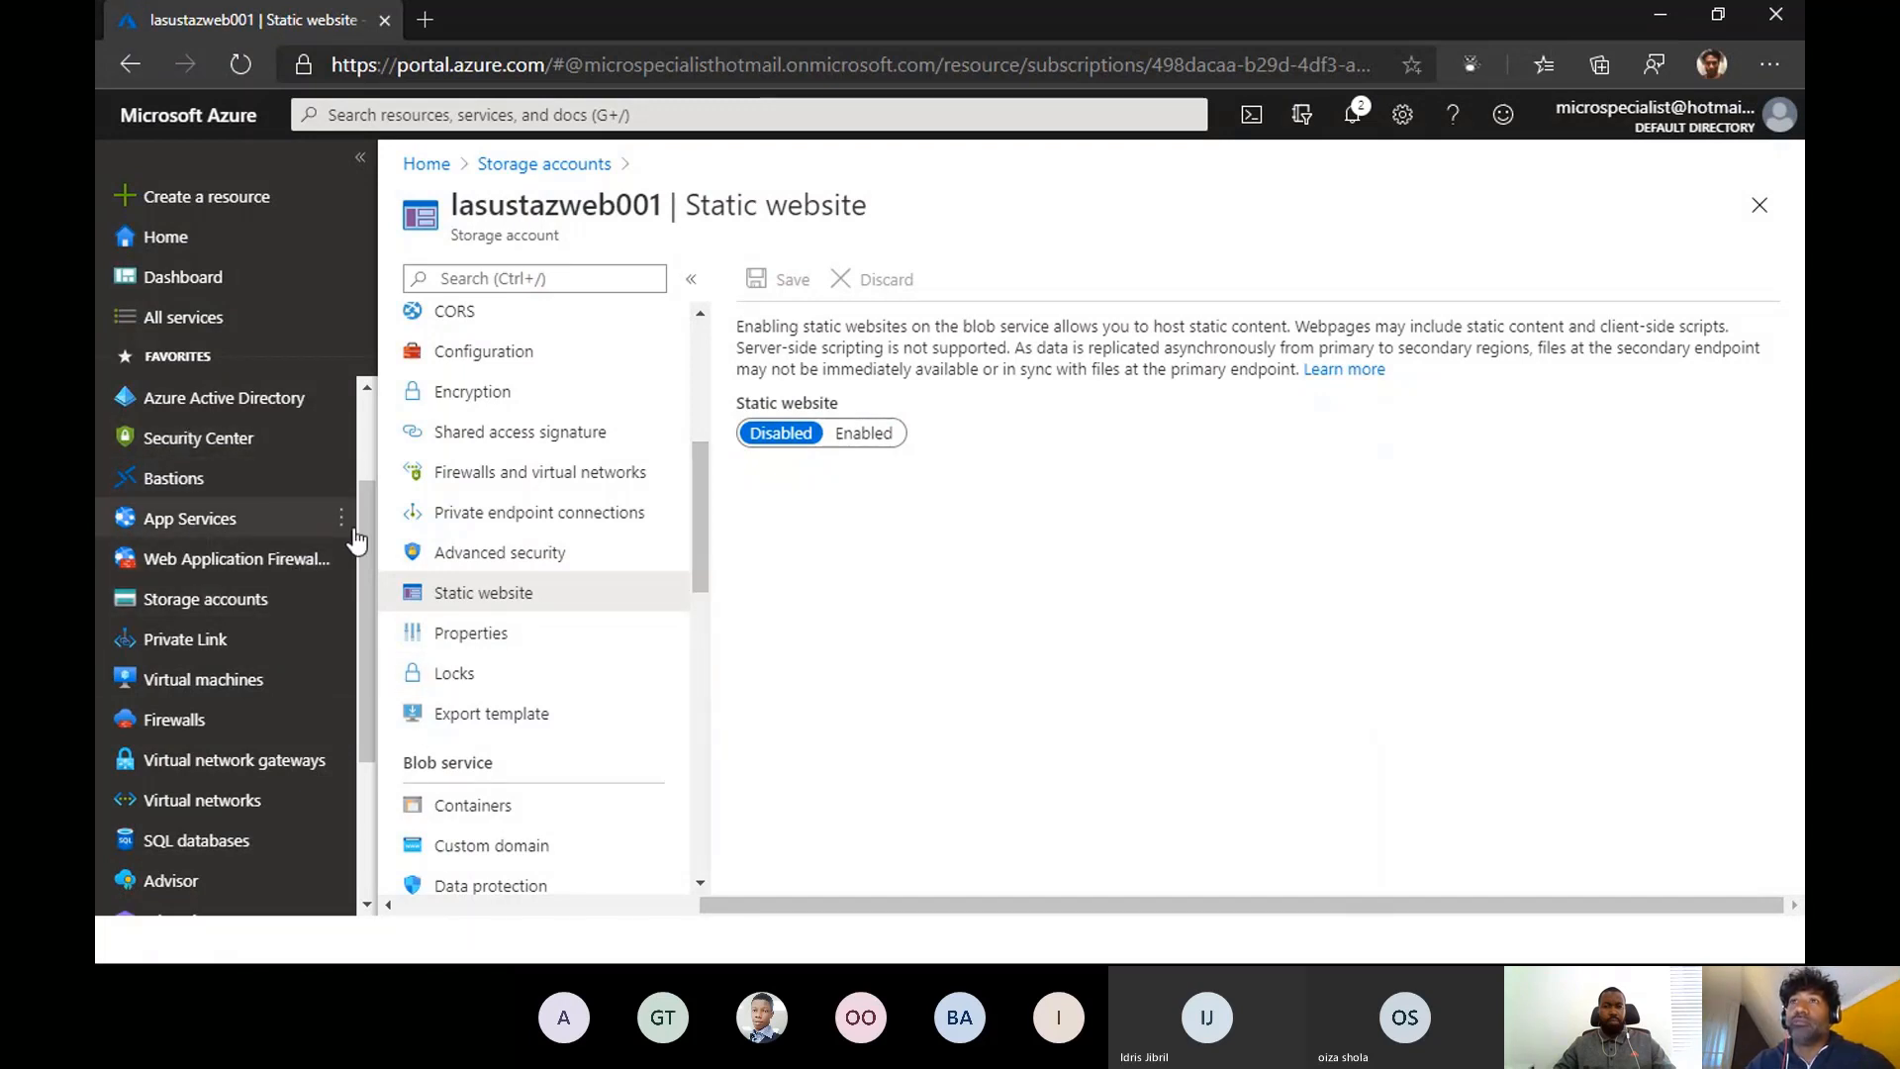
pyautogui.moveTo(362, 520); pyautogui.dragTo(365, 436)
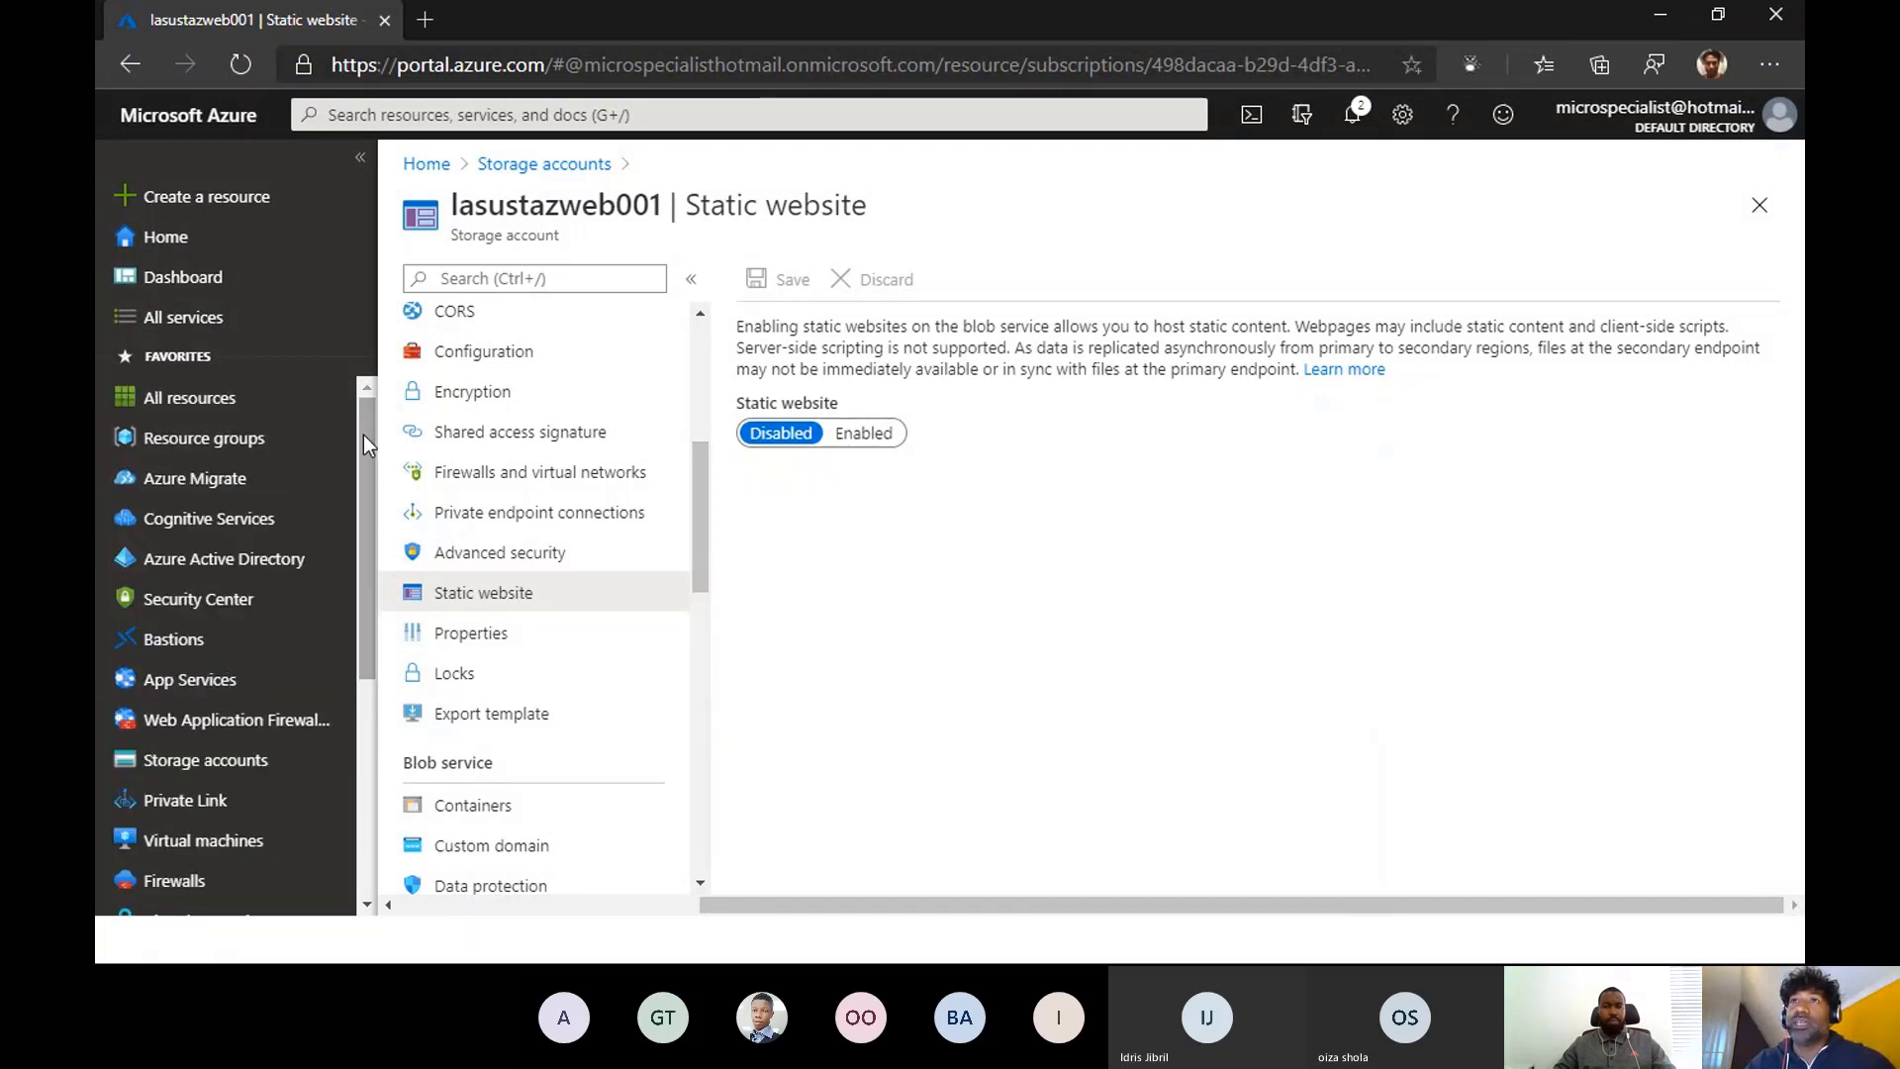
pyautogui.click(244, 447)
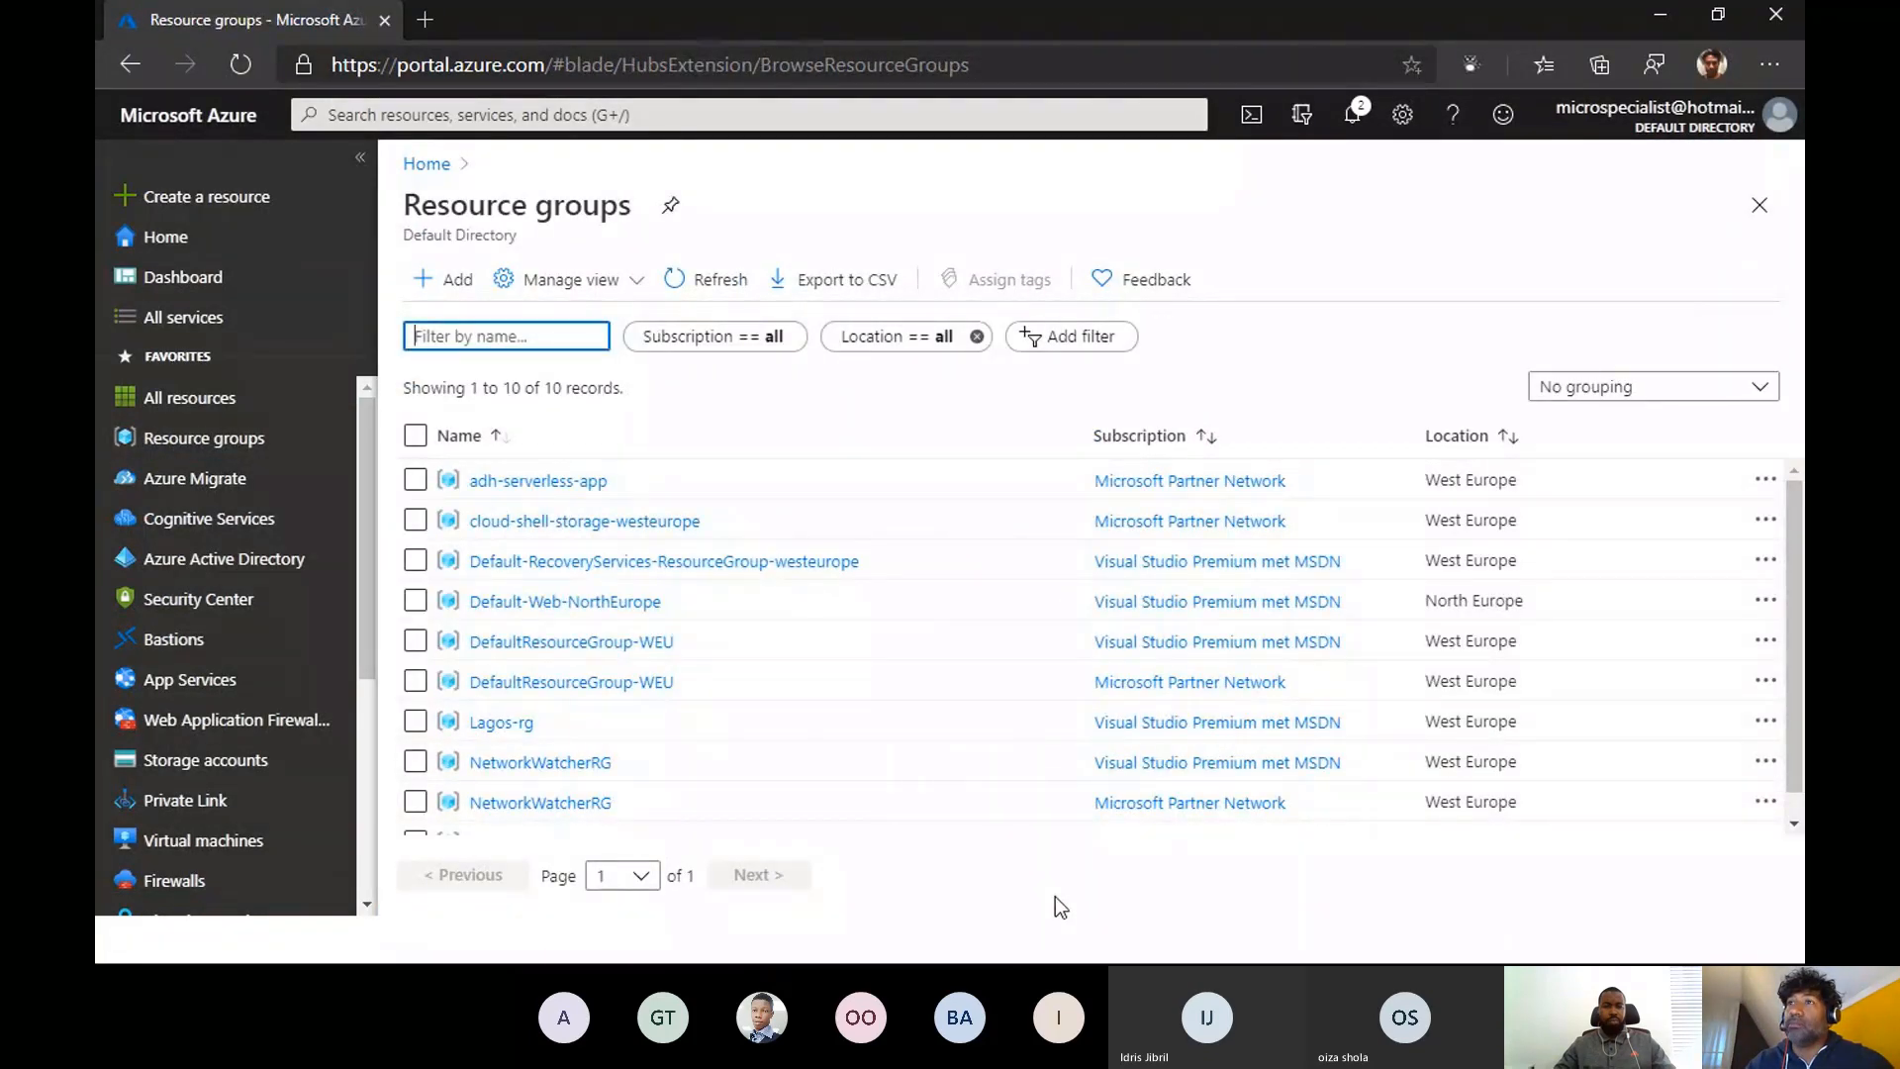
pyautogui.scroll(-2, 837, 783)
pyautogui.scroll(2, 837, 784)
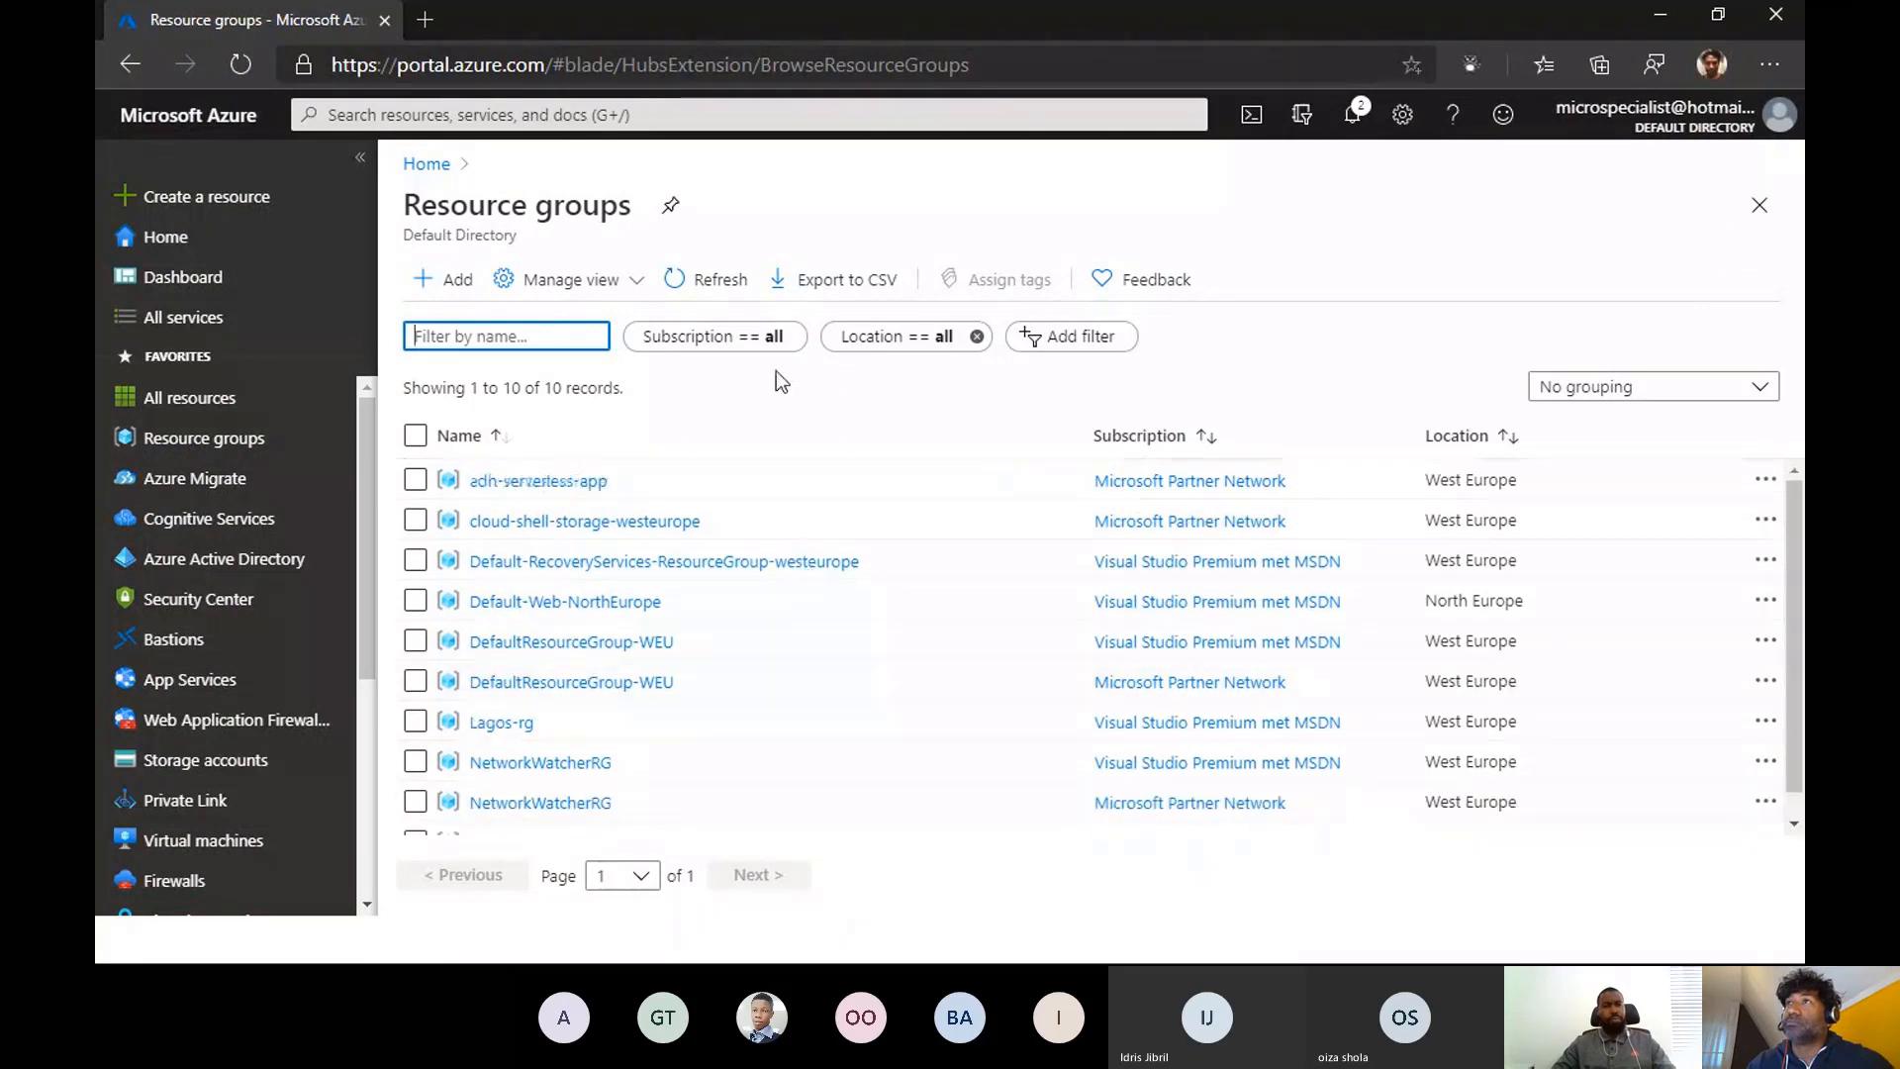
# - Filter the resource groups to show only the Microsoft Partner Network subscription
pyautogui.click(730, 338)
pyautogui.click(789, 422)
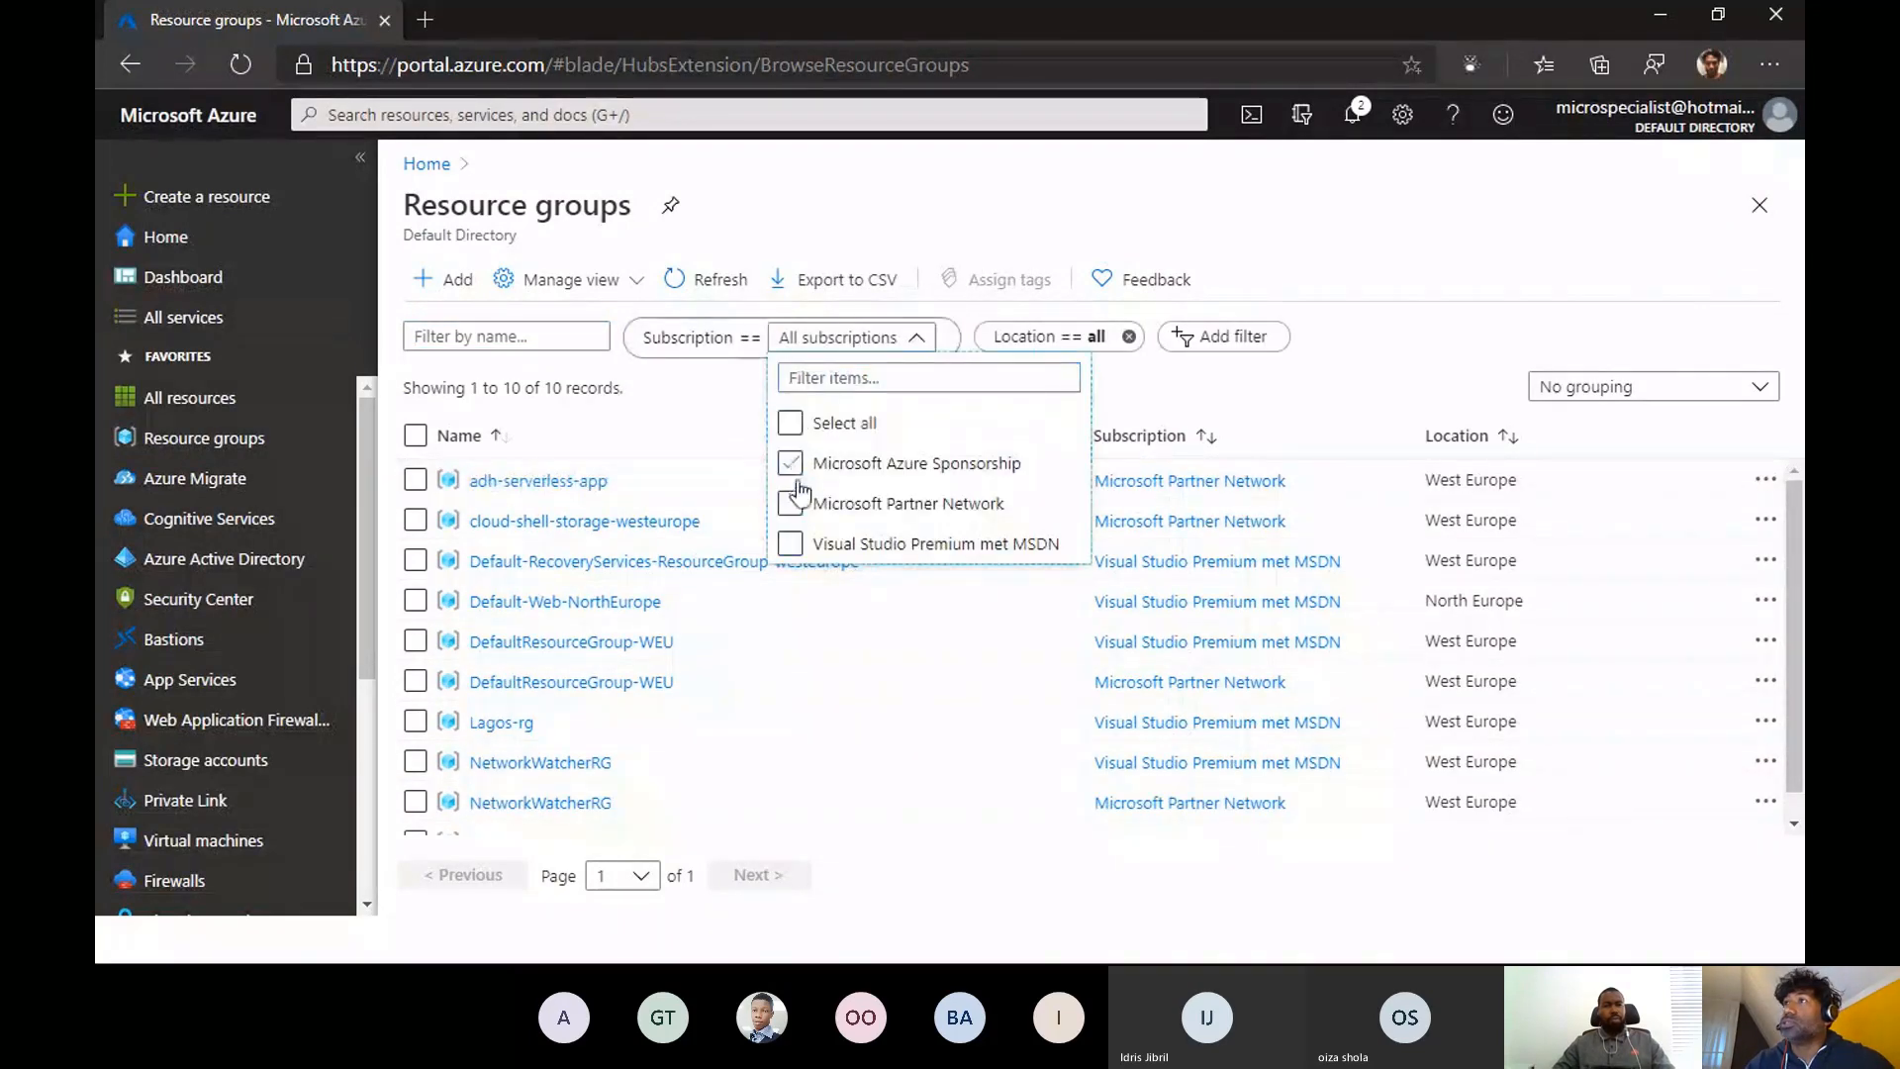
pyautogui.click(790, 503)
pyautogui.click(1169, 400)
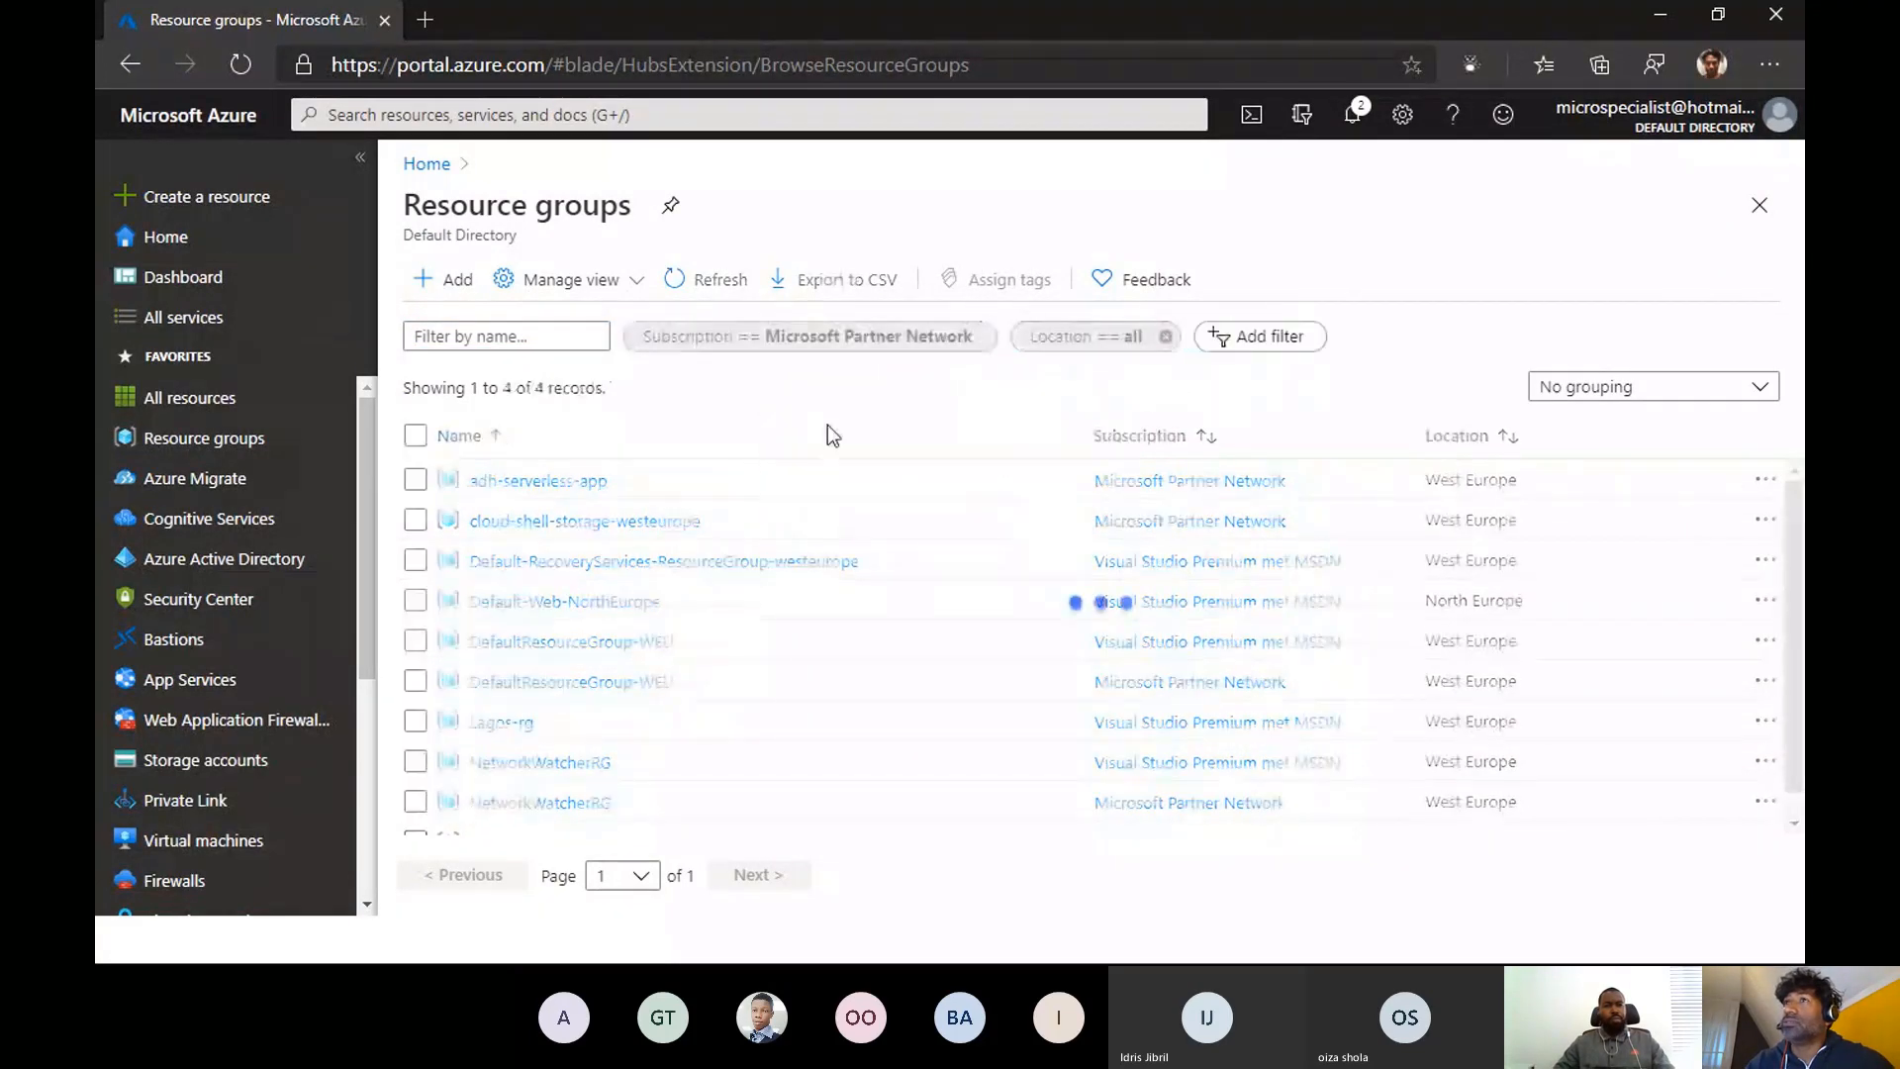
# - Open the stgadhserverlessapp storage account in the adh-serverless-app resource group and review its overview and available settings
pyautogui.click(505, 485)
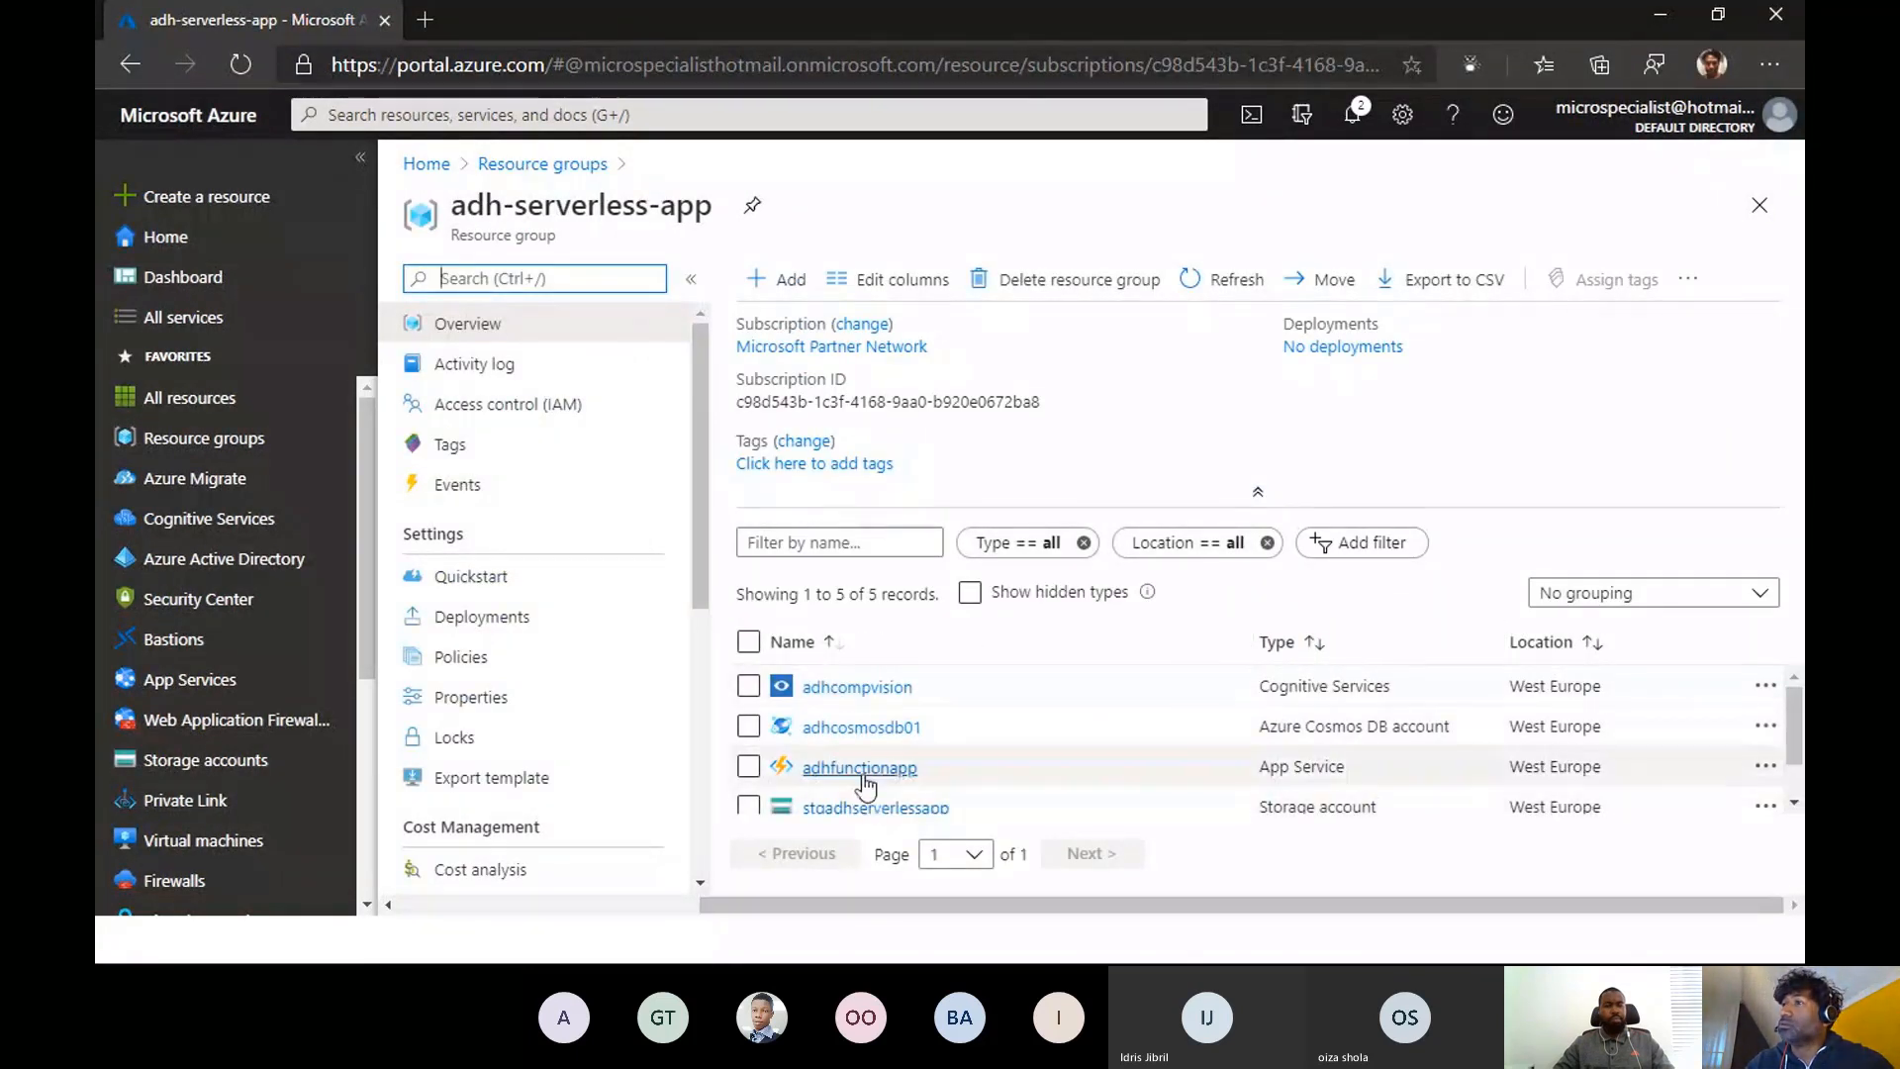
pyautogui.scroll(-1, 866, 787)
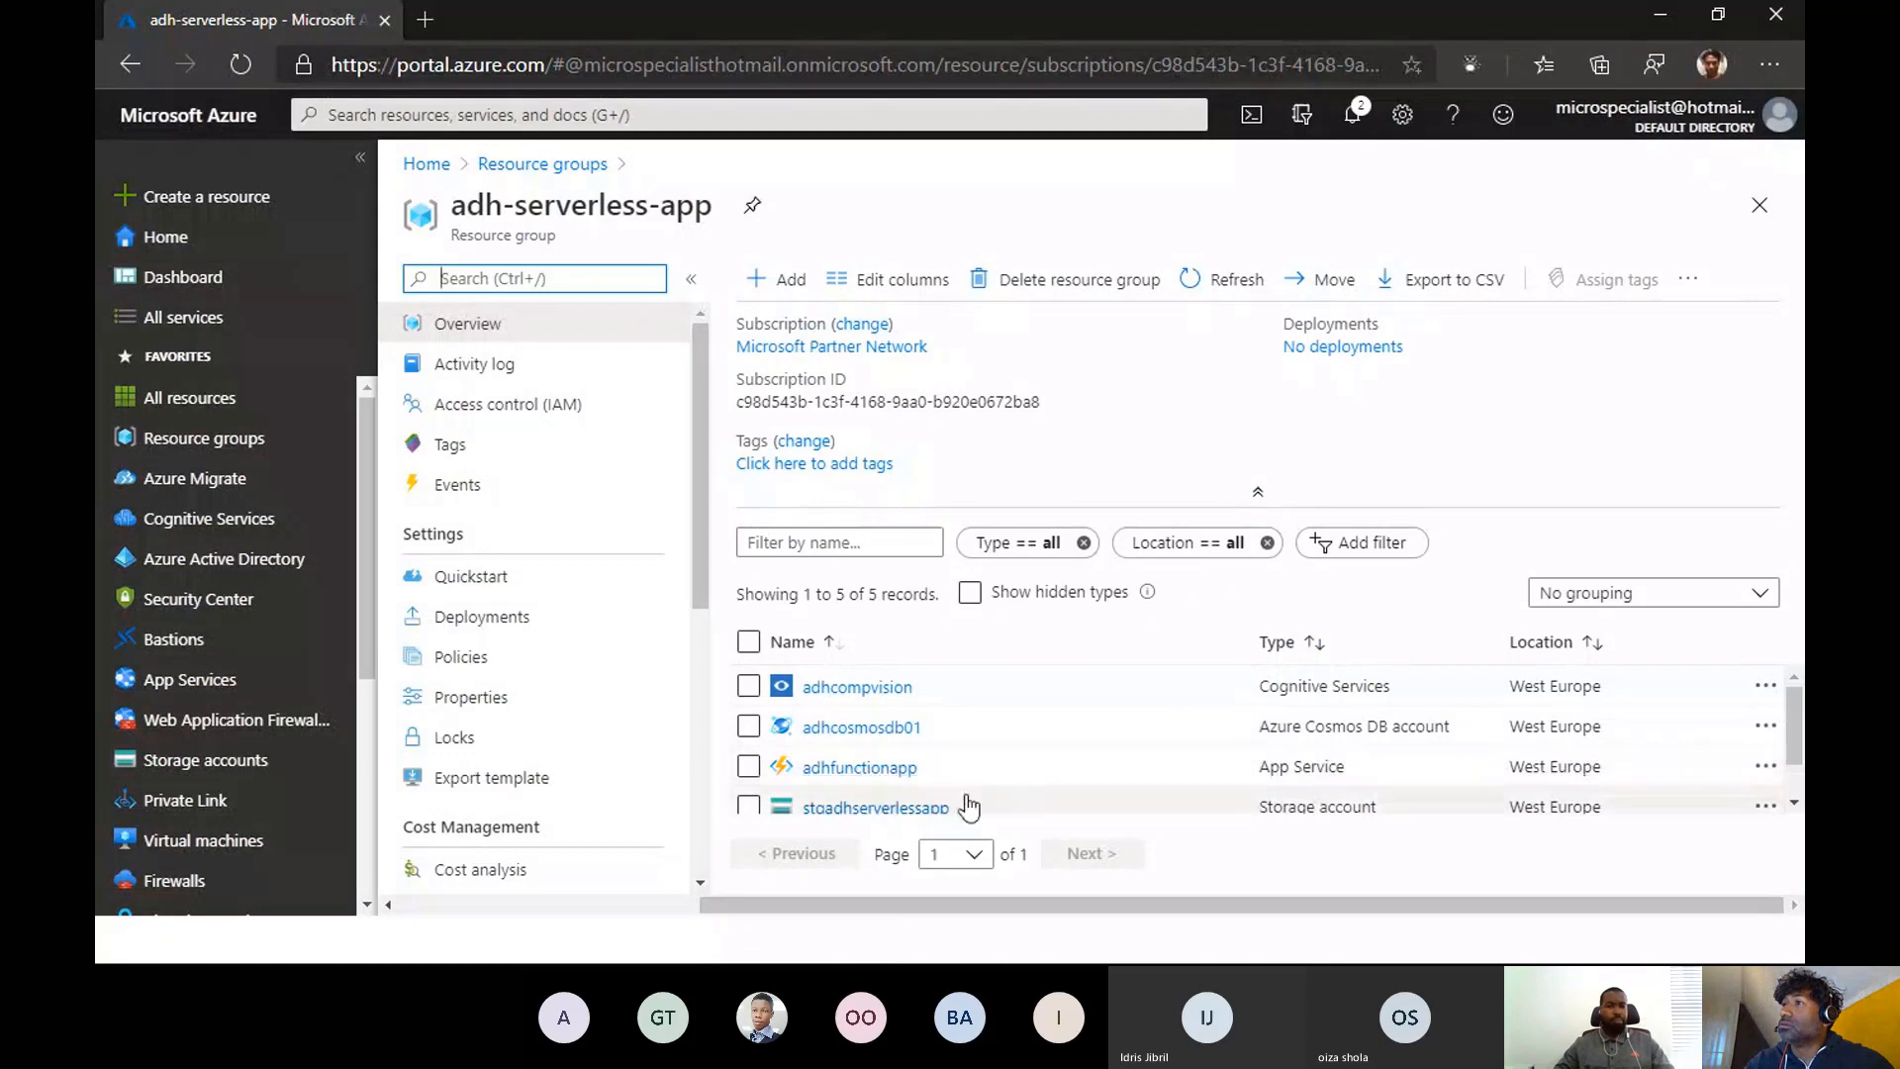
pyautogui.click(859, 789)
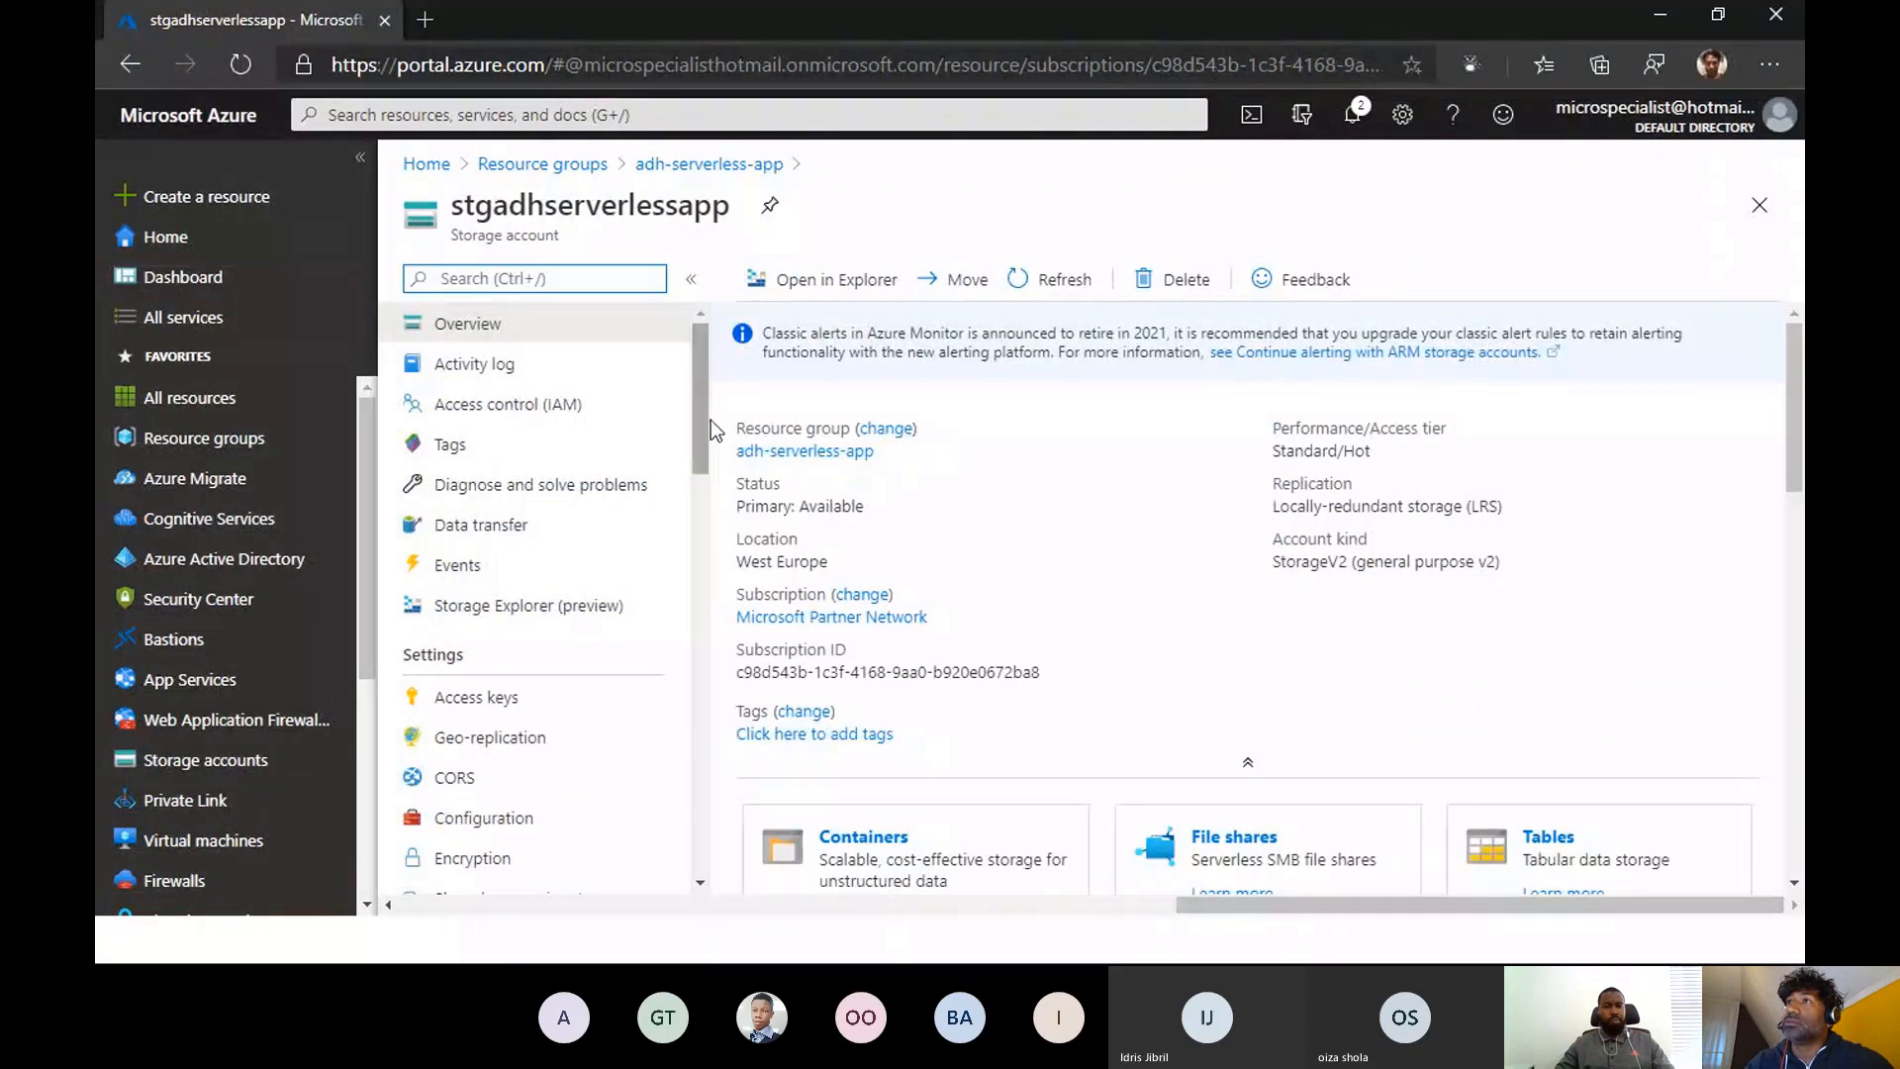
pyautogui.moveTo(702, 424)
pyautogui.mouseDown()
pyautogui.moveTo(699, 495)
pyautogui.moveTo(700, 411)
pyautogui.mouseUp()
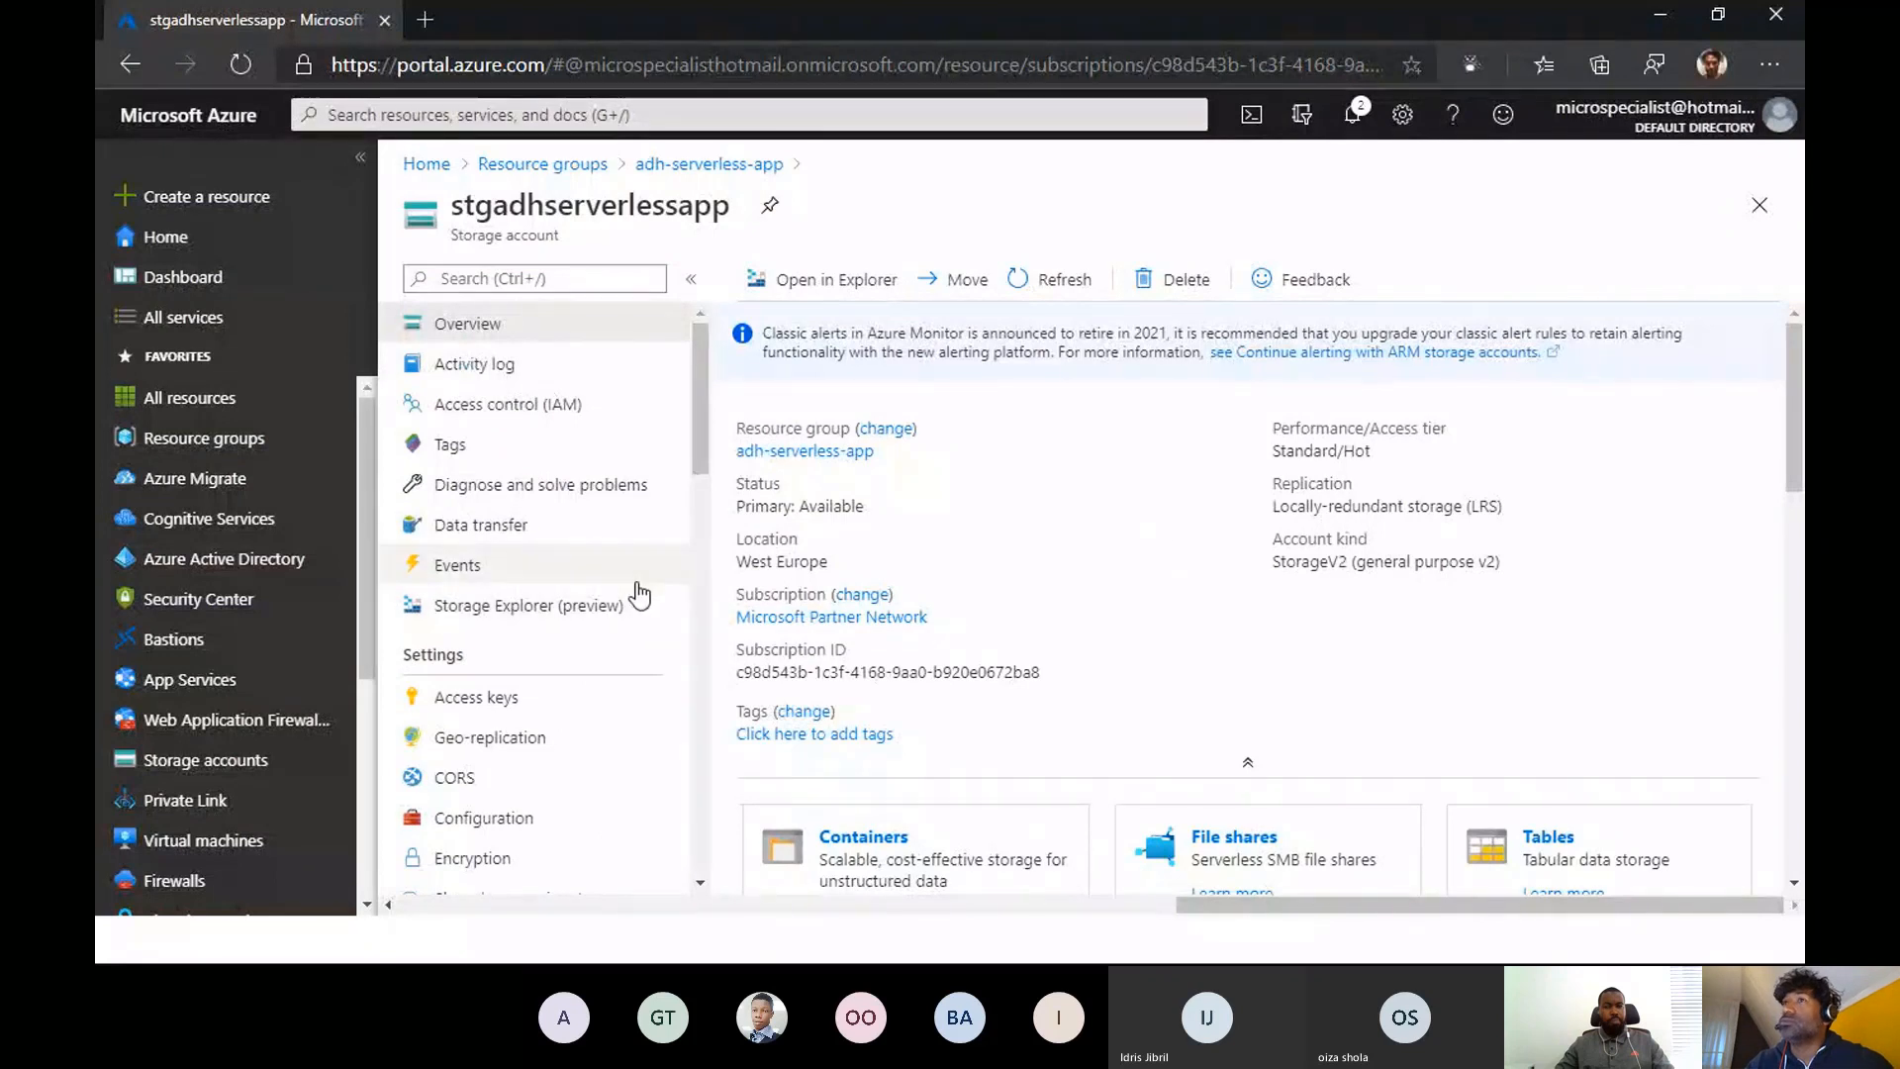
pyautogui.scroll(-3, 522, 821)
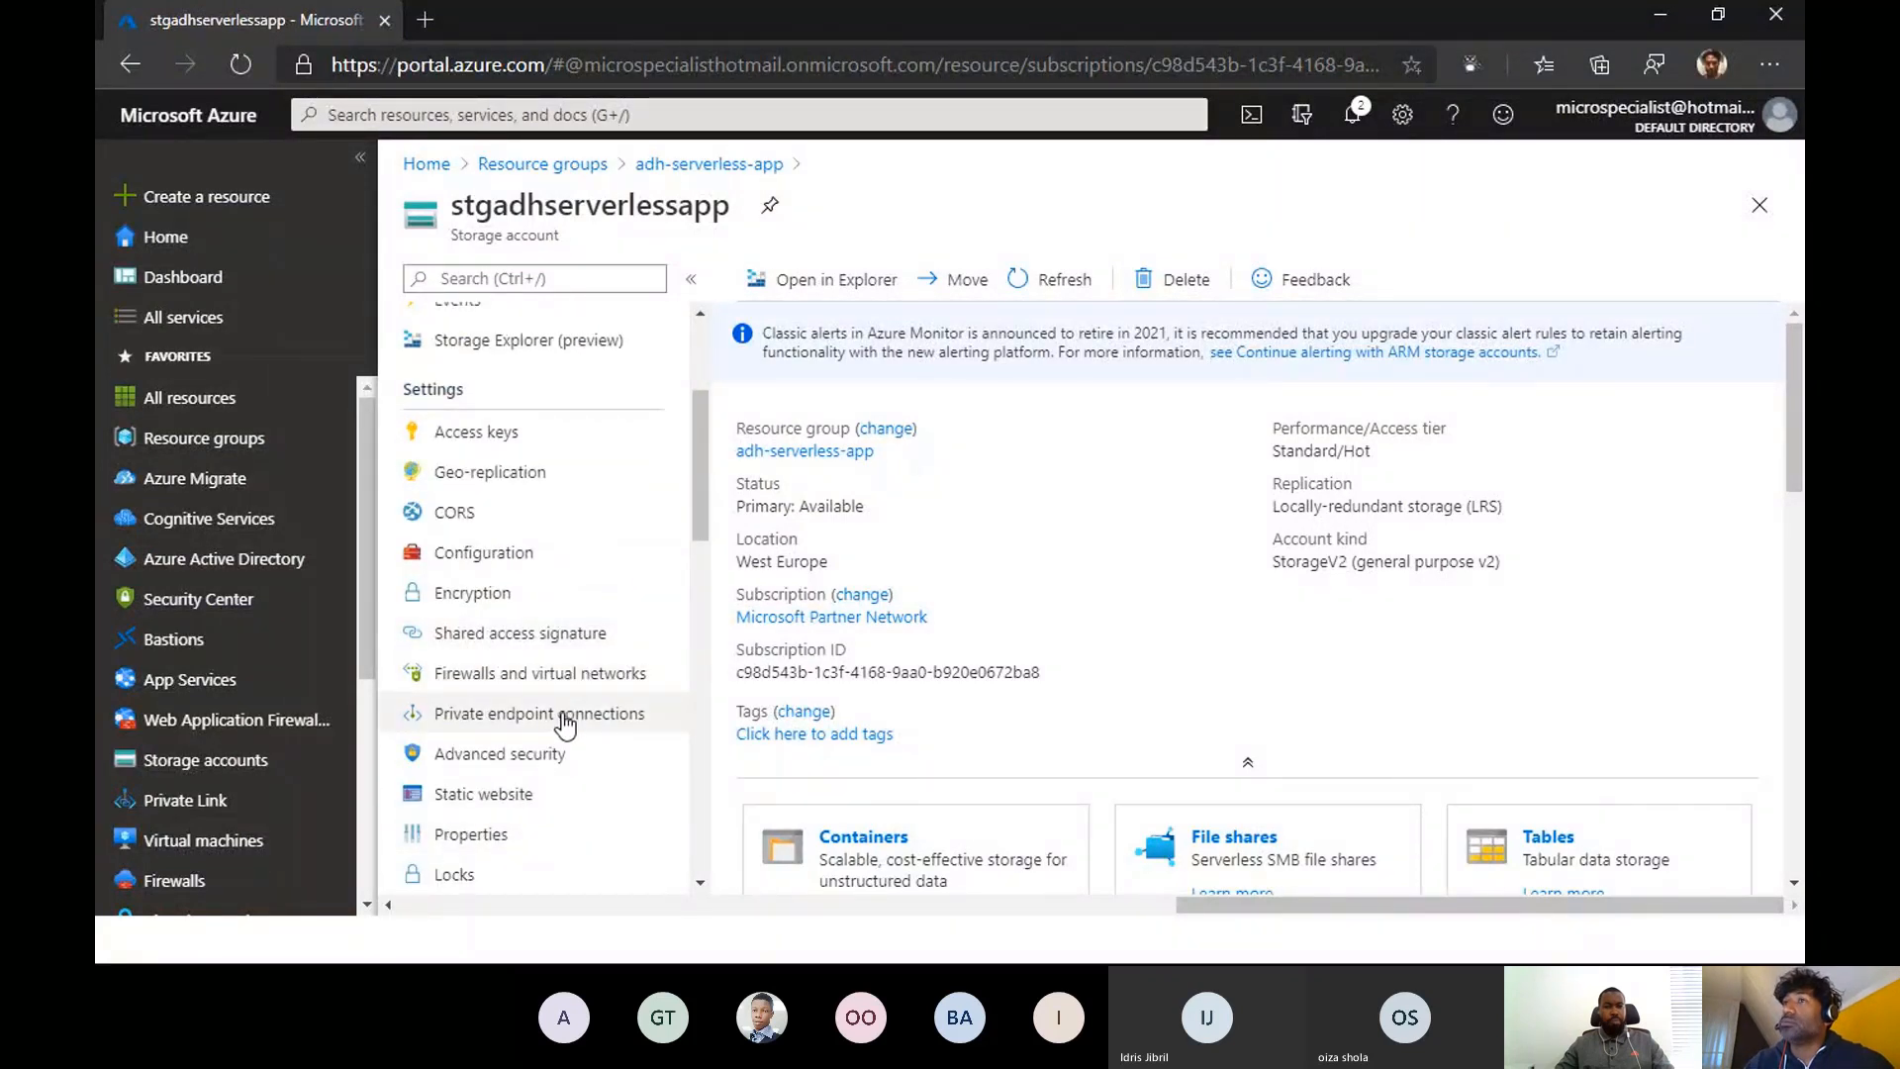
pyautogui.moveTo(697, 500); pyautogui.dragTo(700, 420)
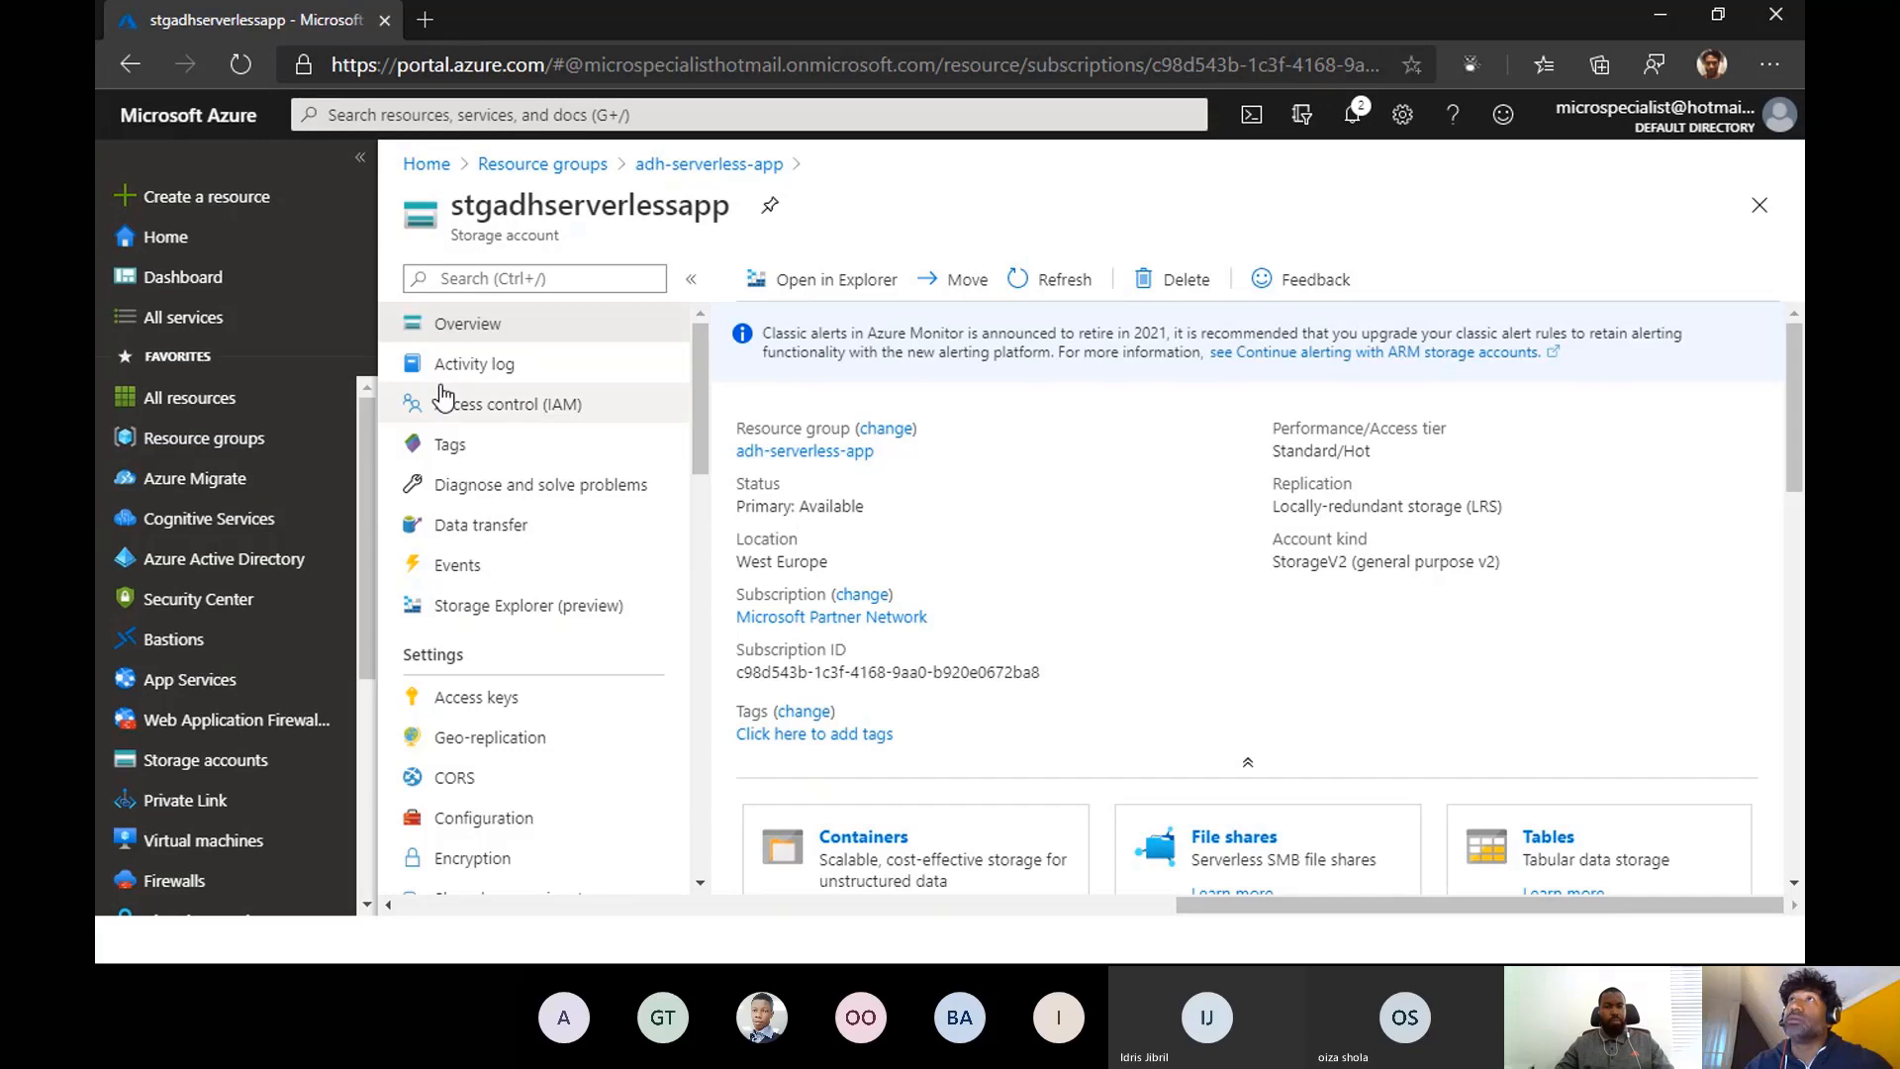
pyautogui.click(424, 20)
pyautogui.click(351, 25)
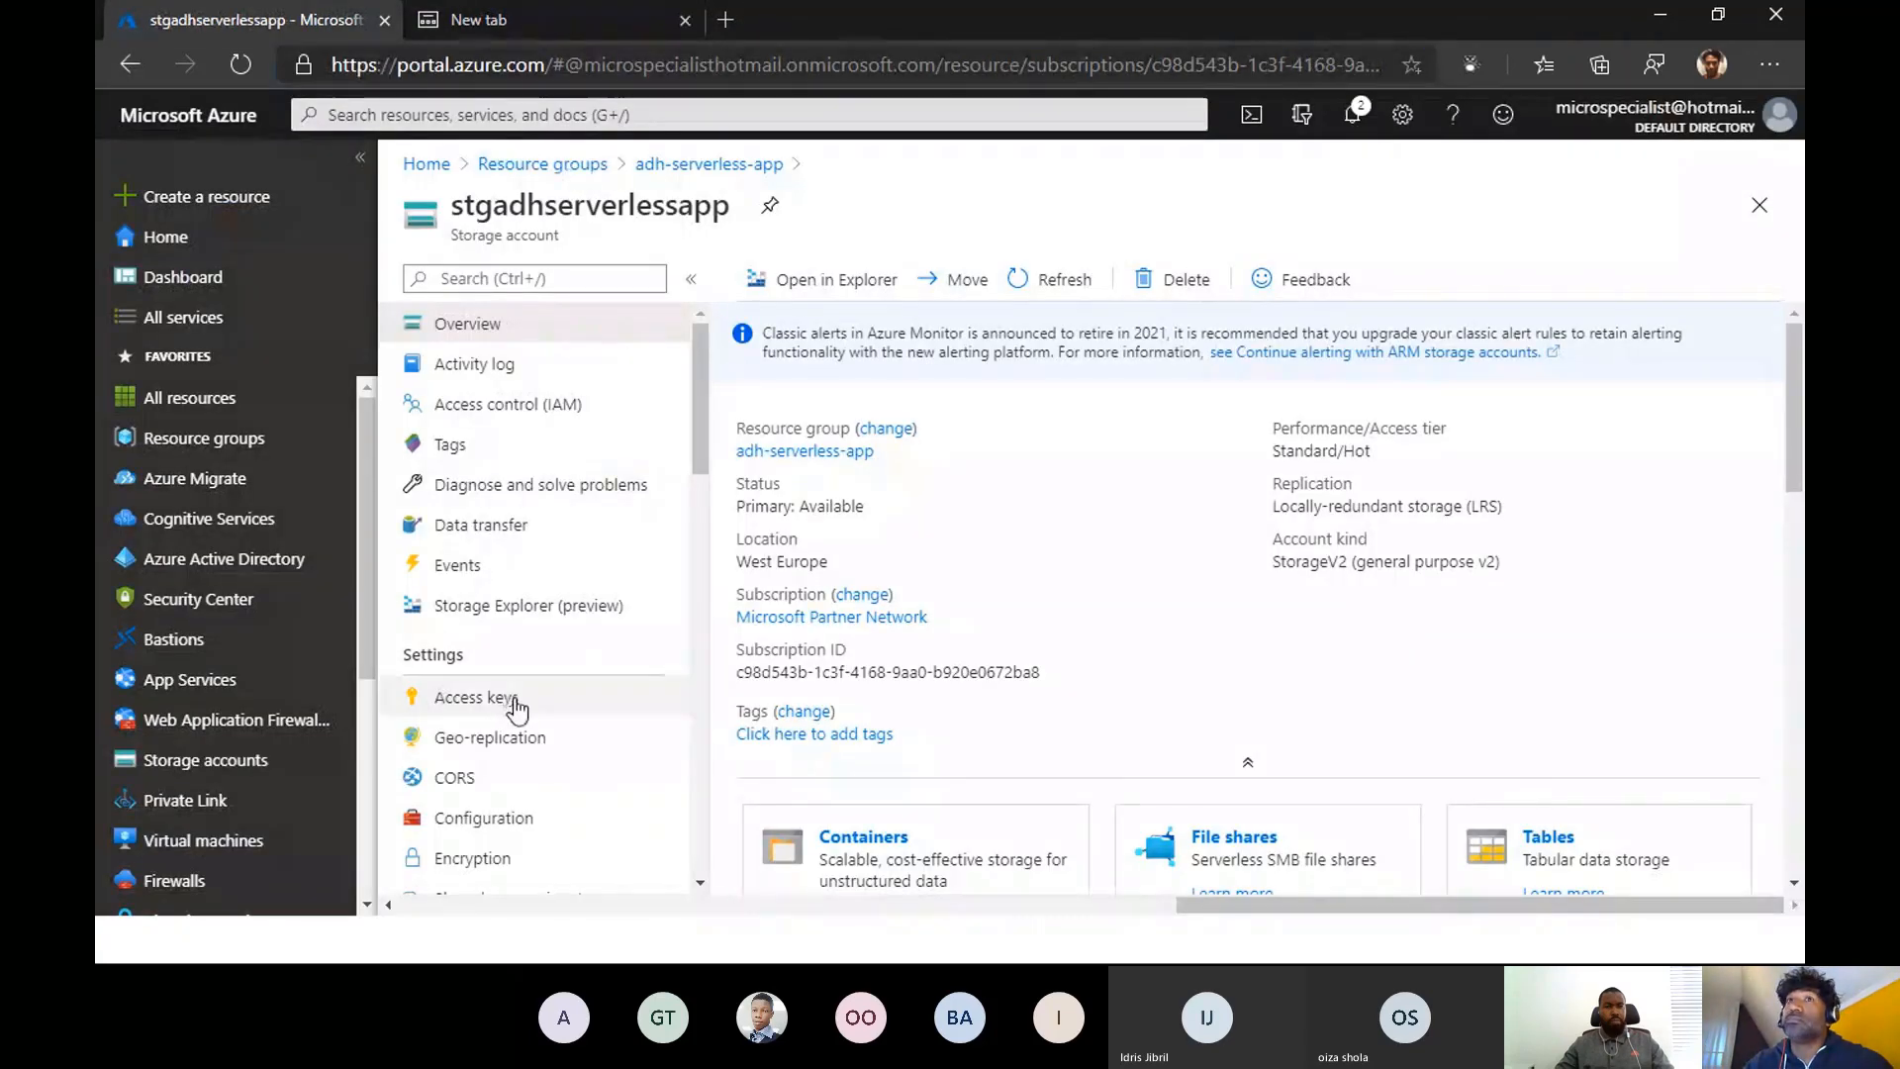
# - Return to the adh-serverless-app resource group and open its function app adhfunctionapp
pyautogui.click(194, 444)
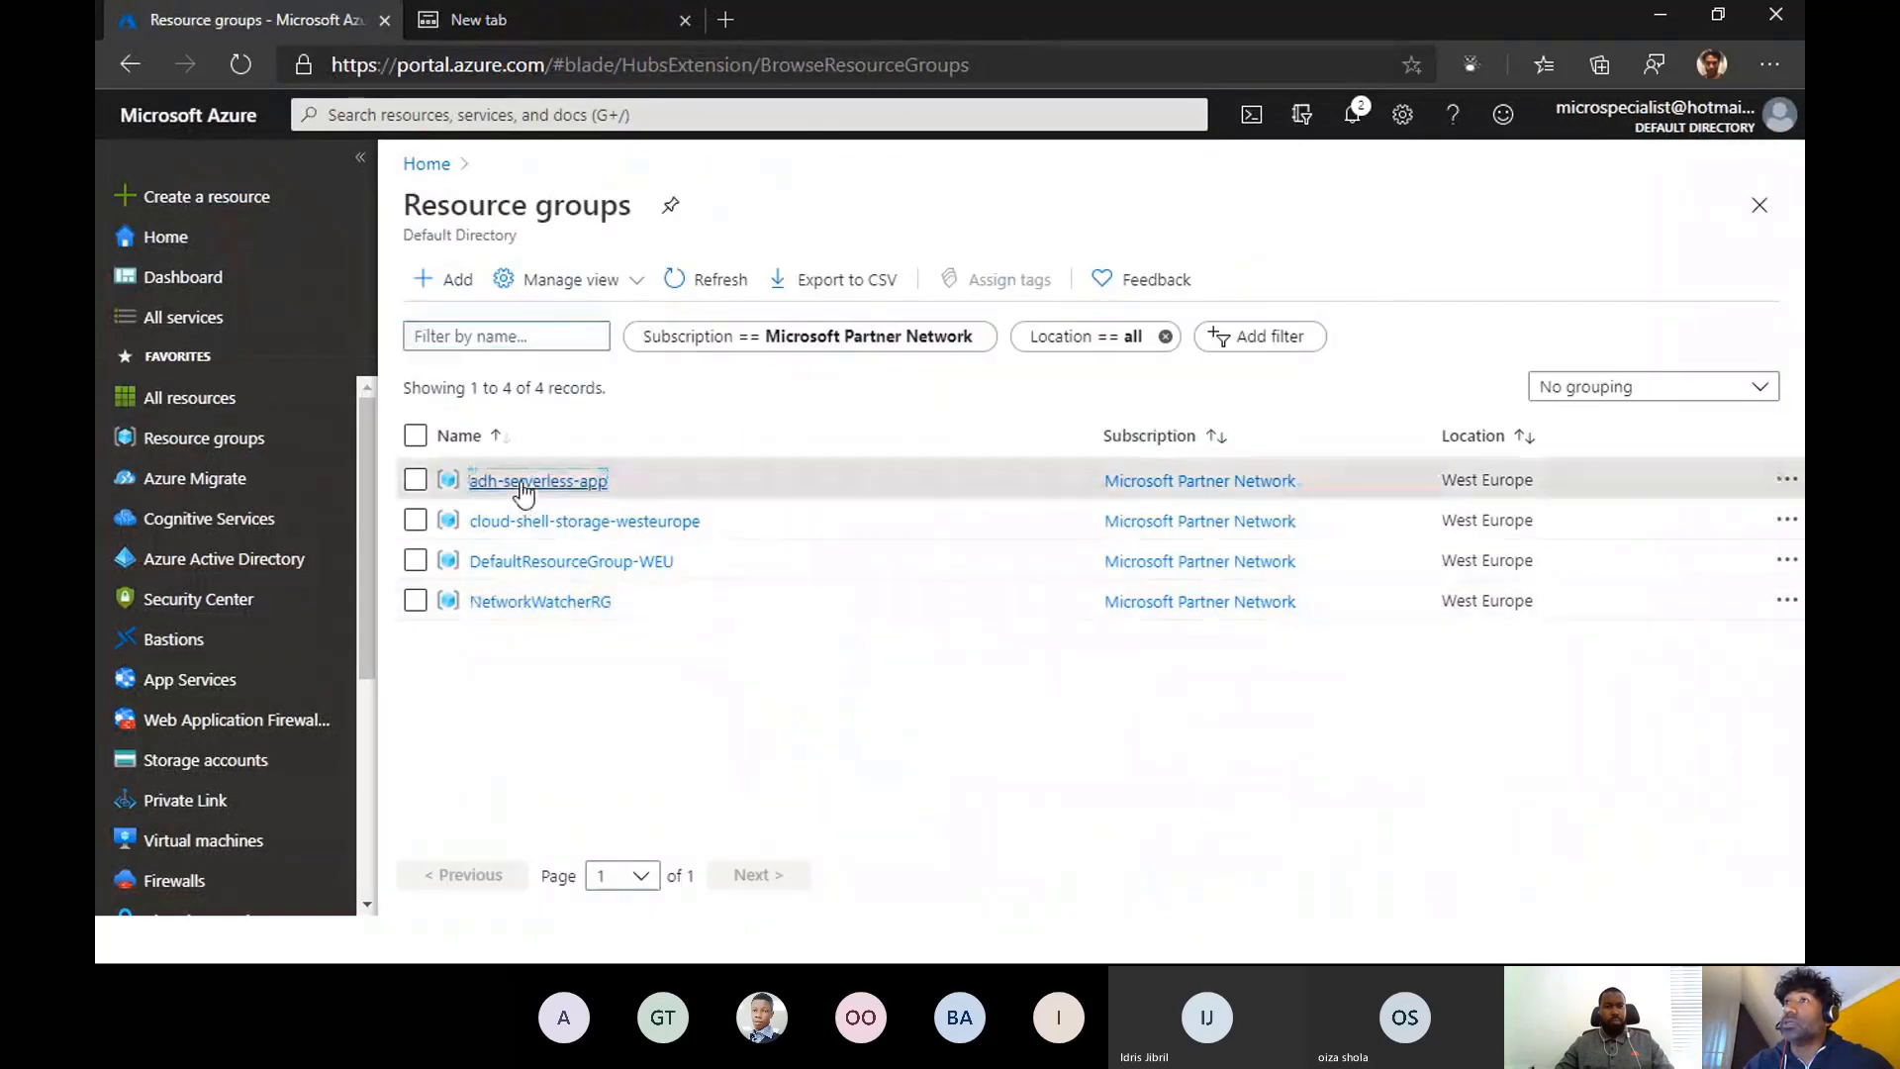
pyautogui.click(534, 482)
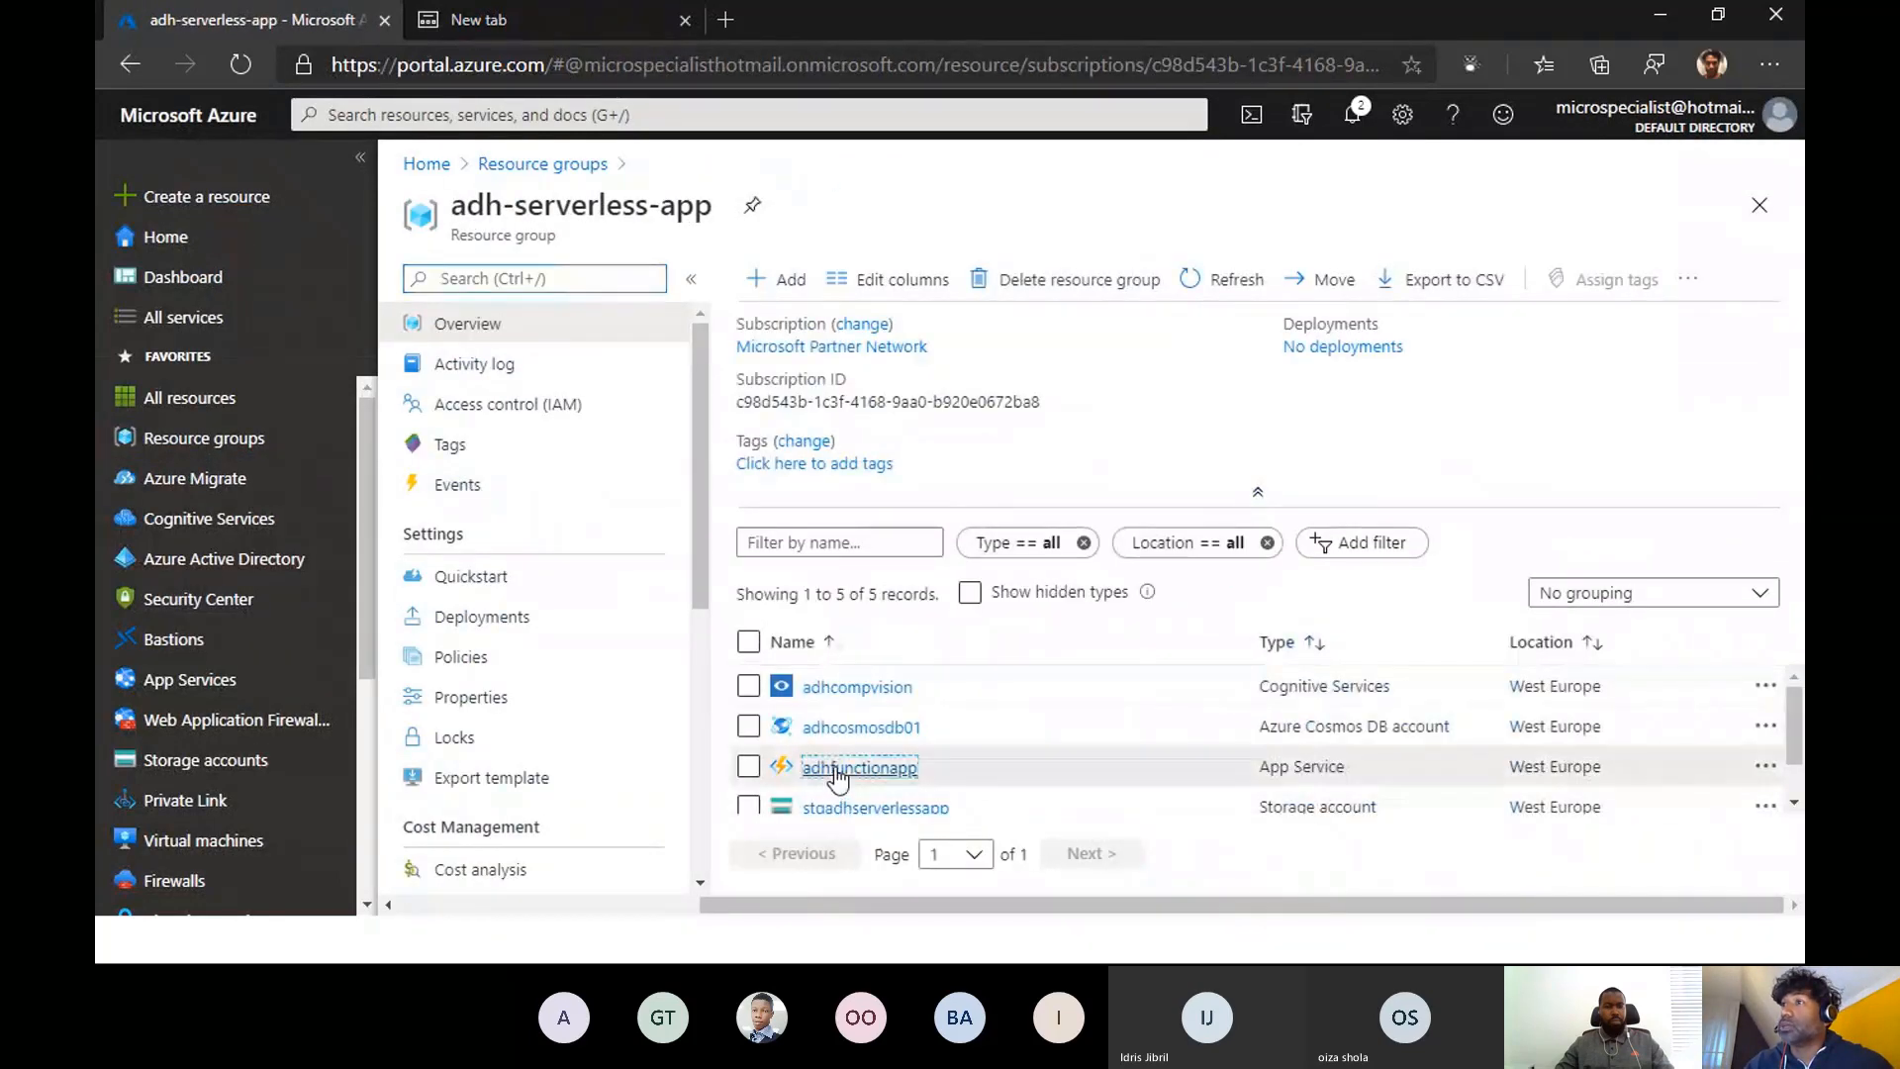
pyautogui.click(842, 769)
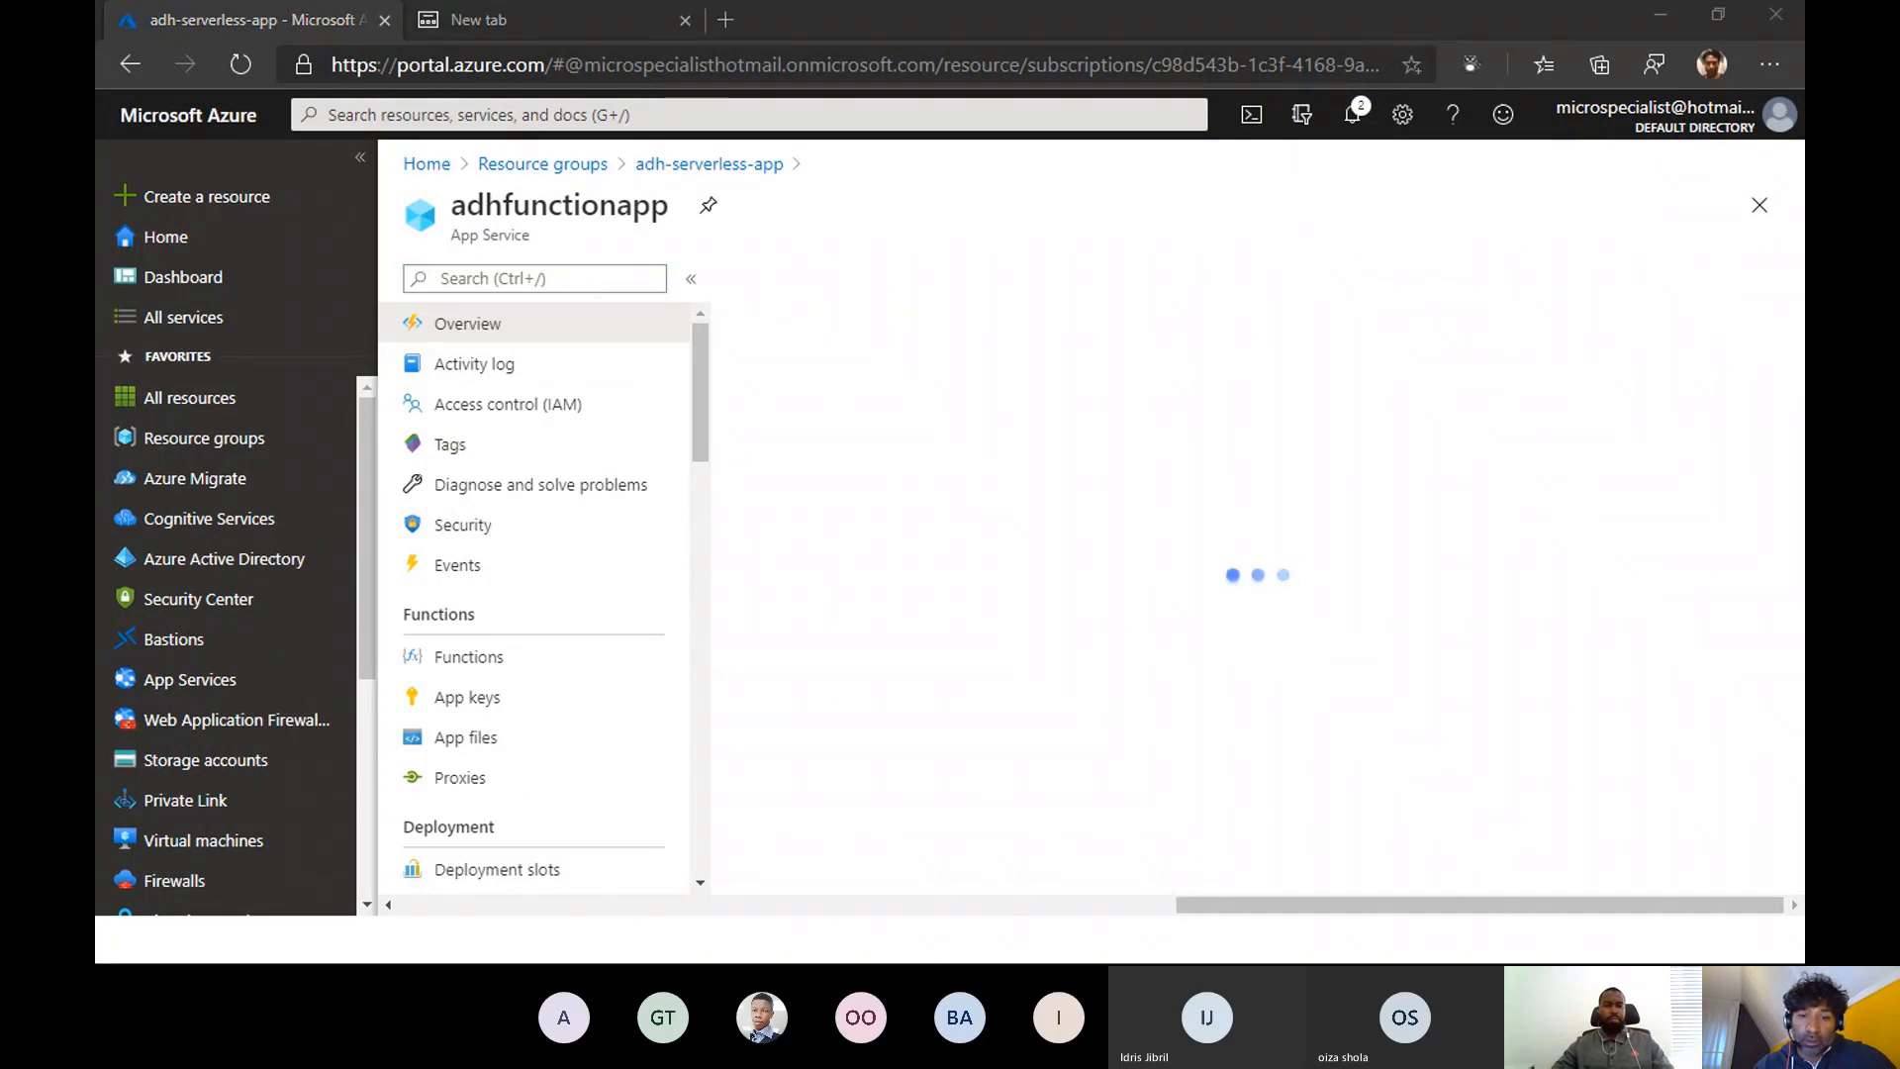
# - Visit stgadhserverlessapp.z6.web.core.windows.net in a new browser window, look through its image gallery and highlight the site's base address
pyautogui.hotkey('ctrl', 'n')
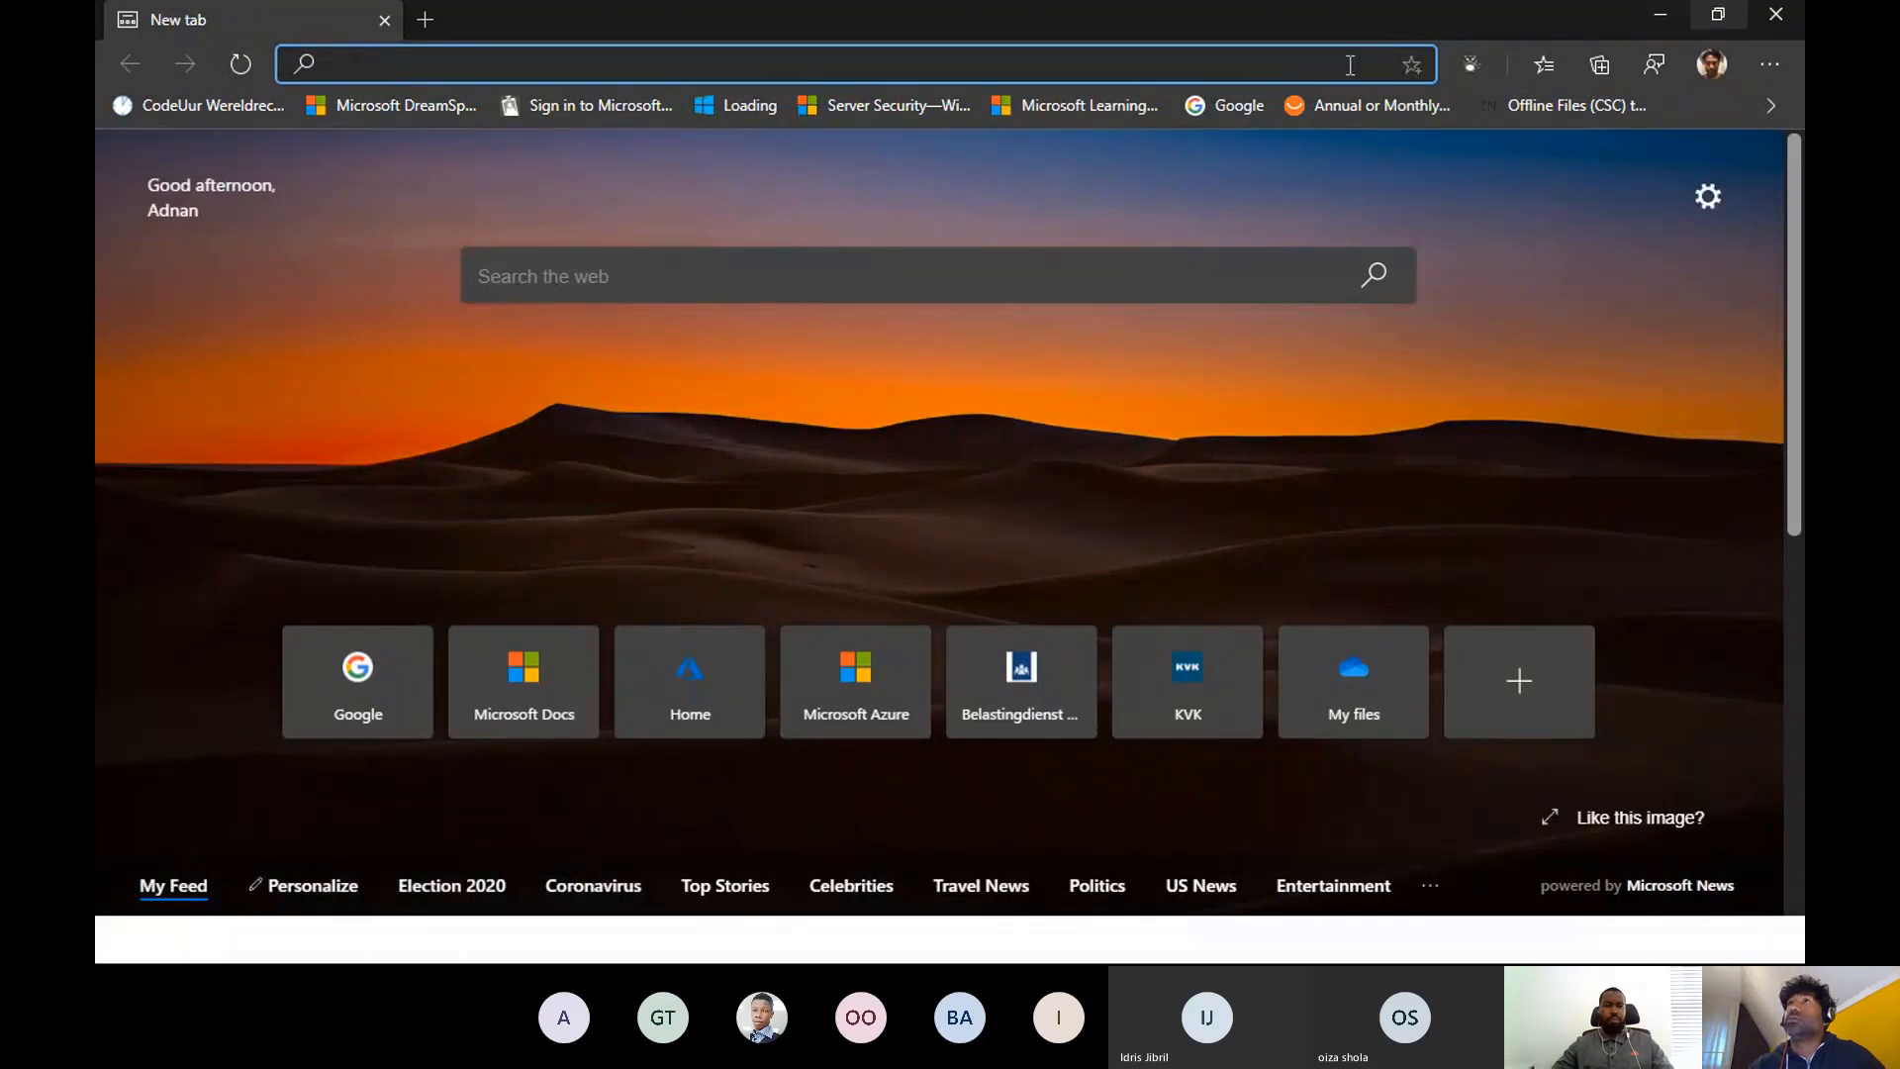
pyautogui.write('st')
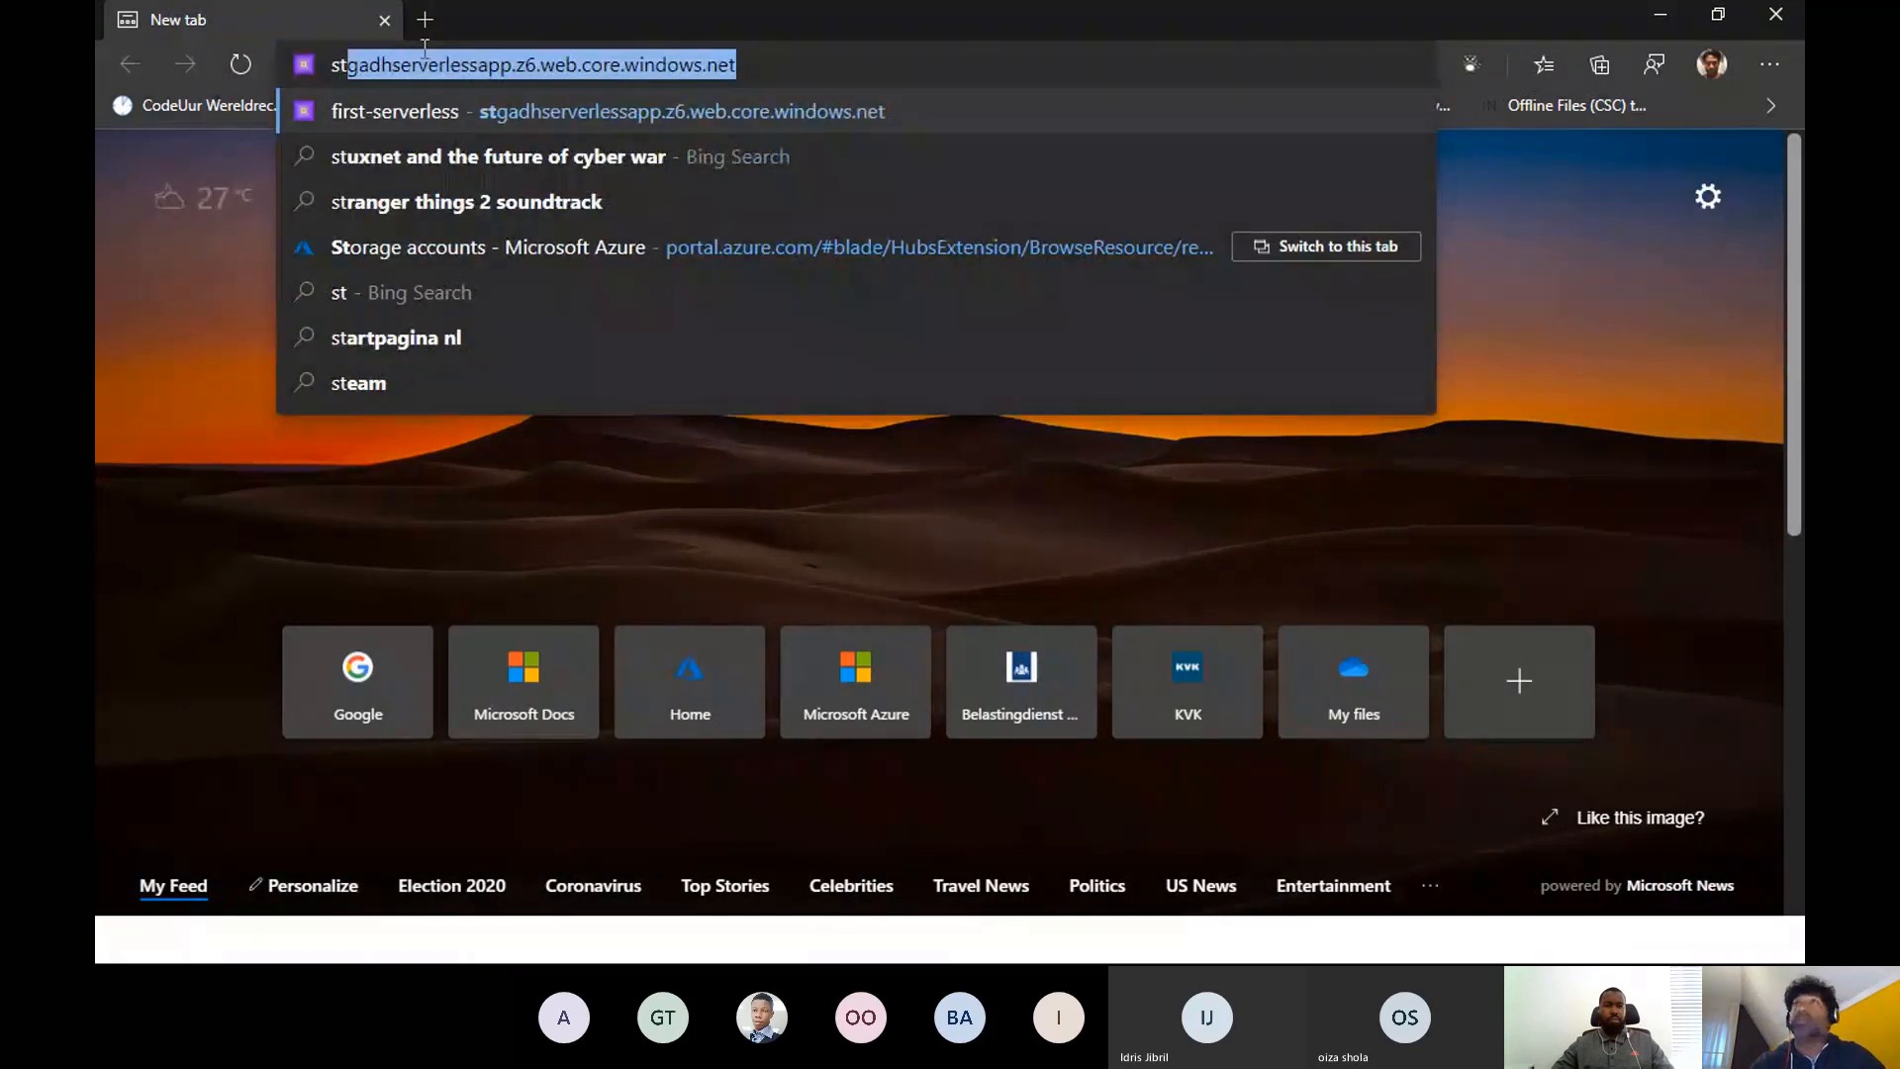
pyautogui.press('Return')
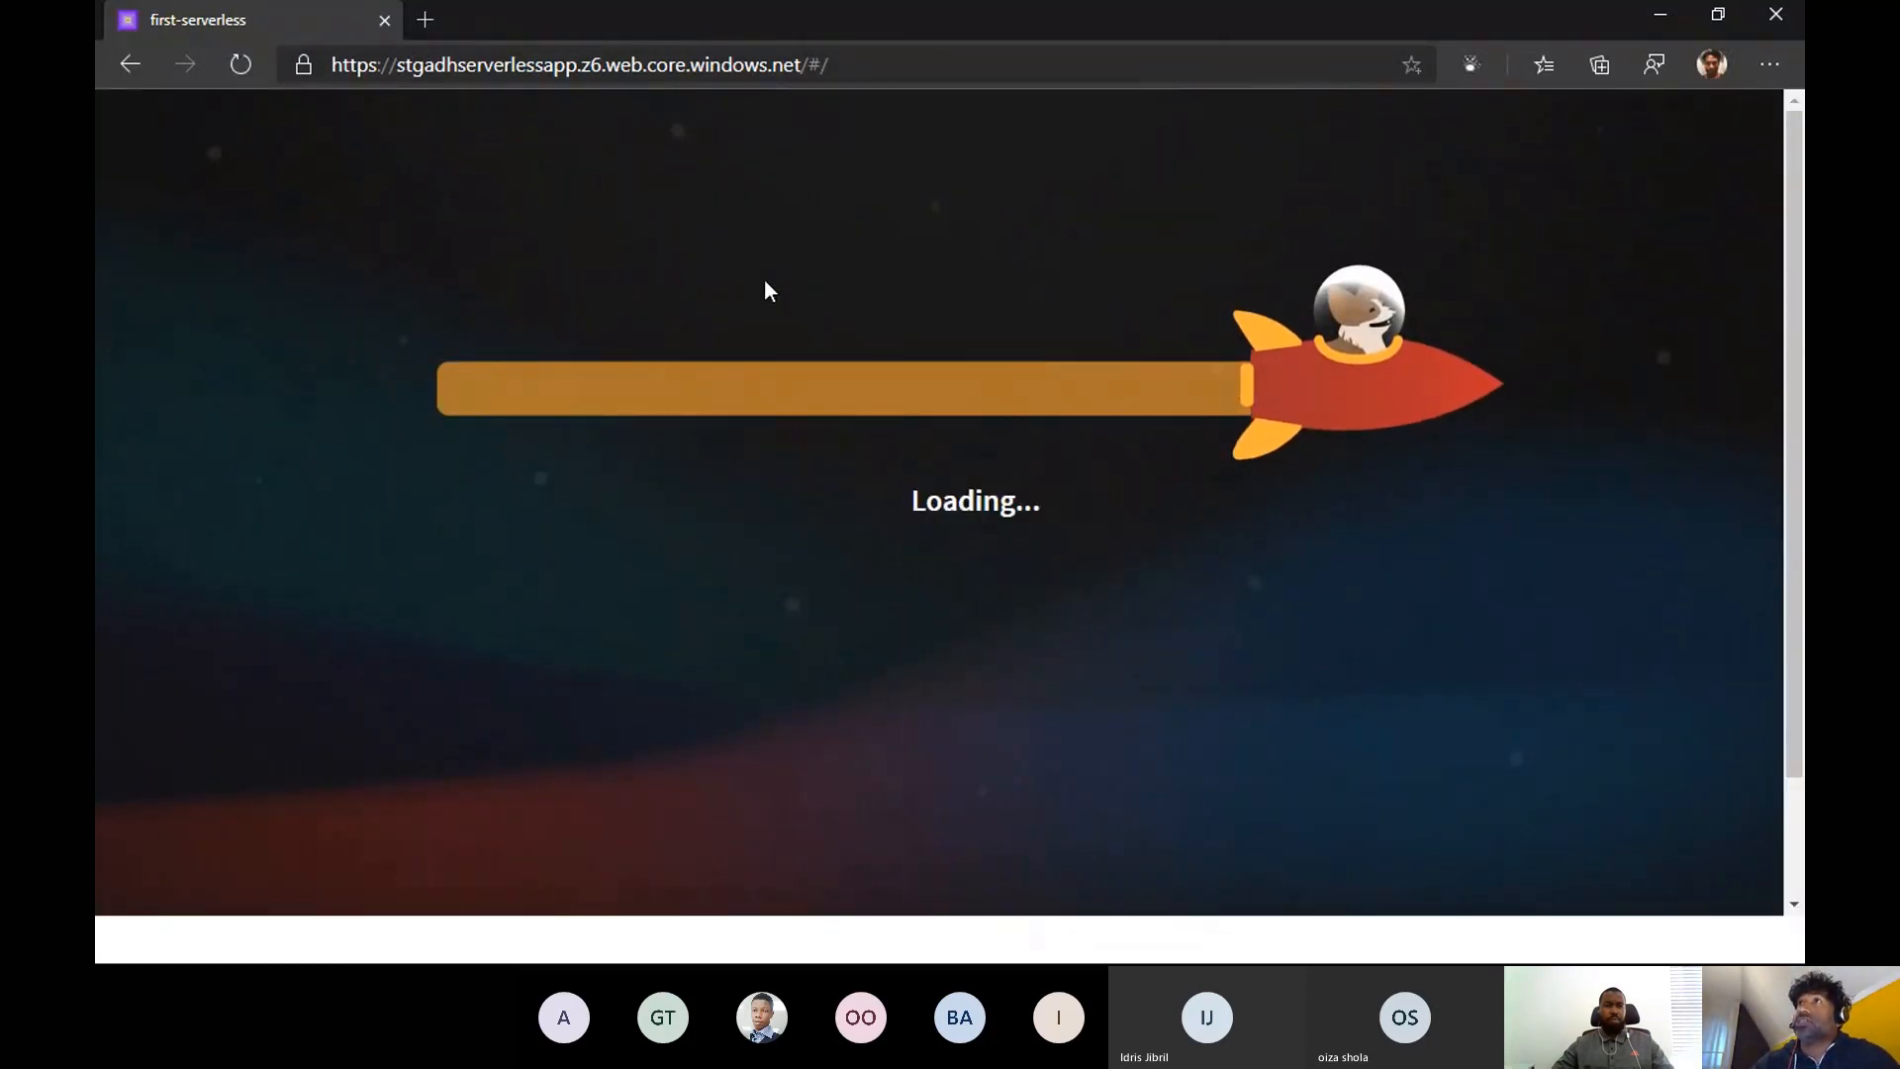
pyautogui.scroll(-5, 1435, 380)
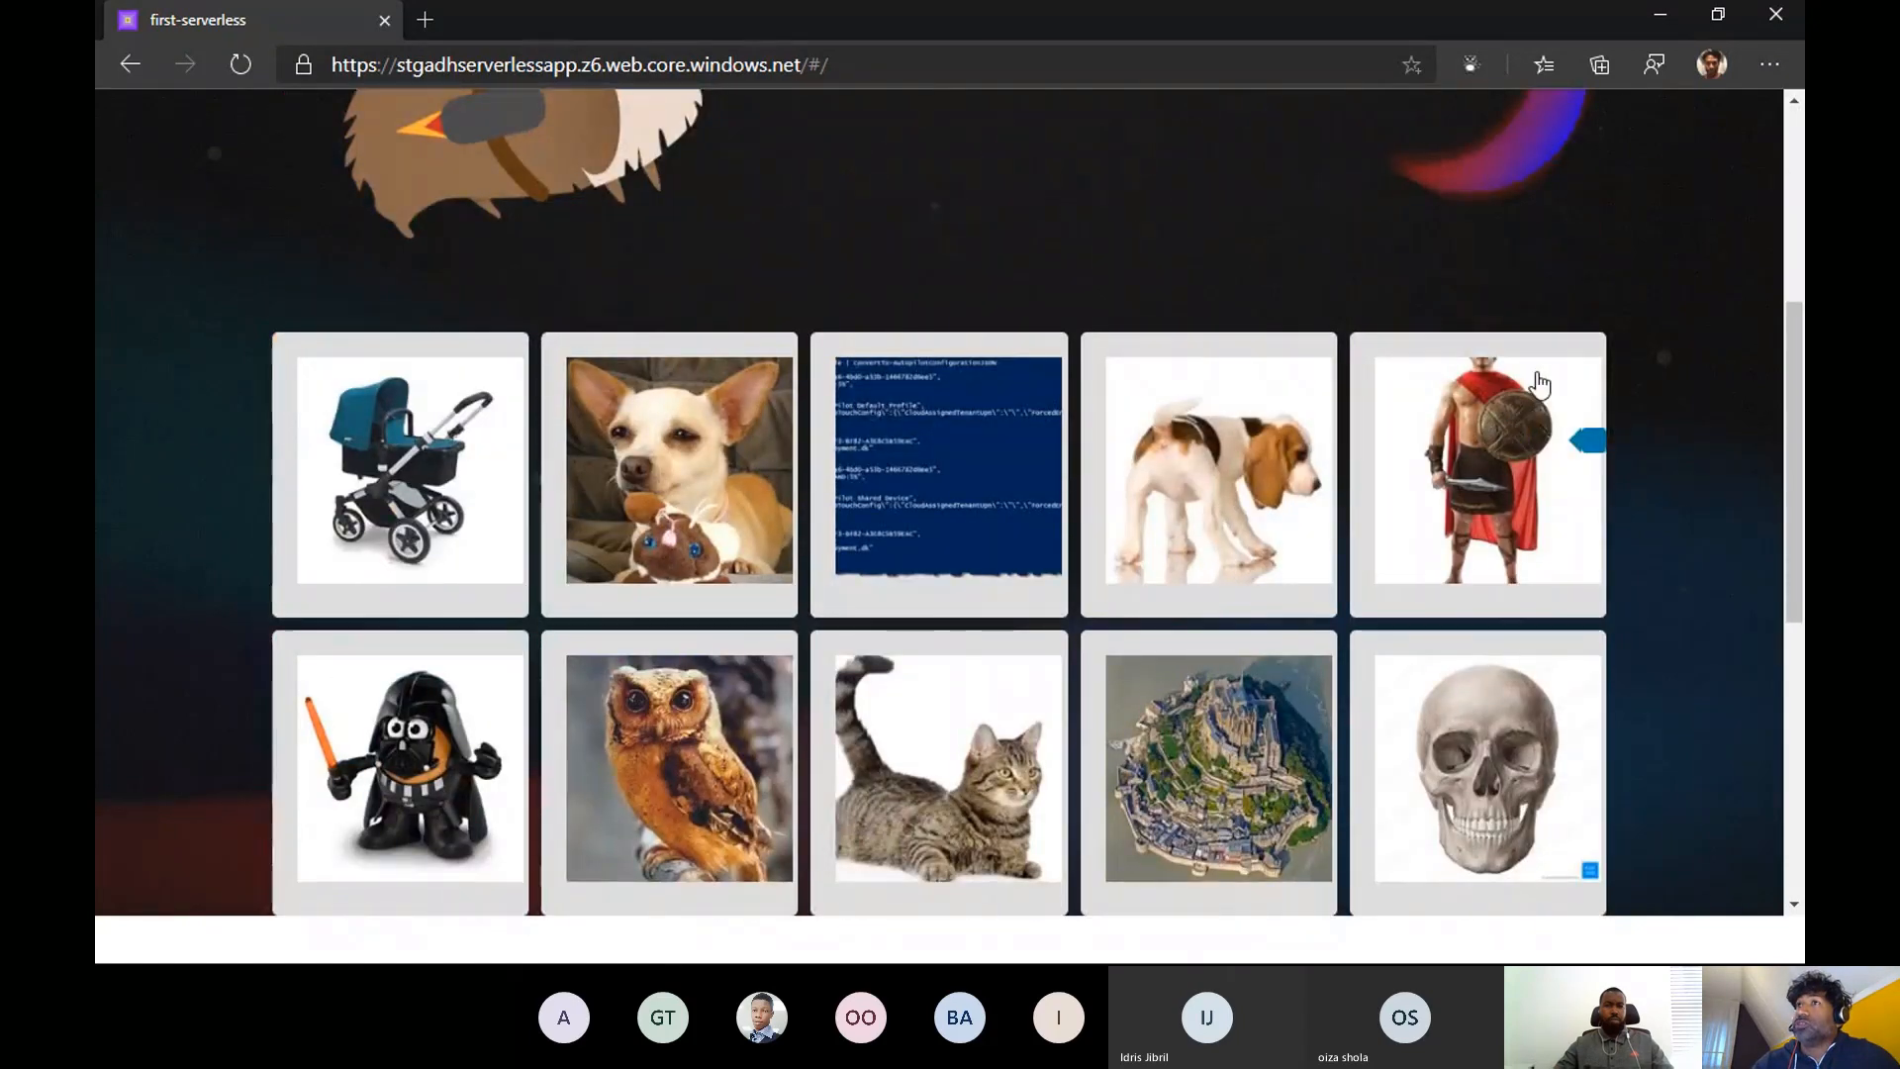
pyautogui.scroll(-6, 1619, 392)
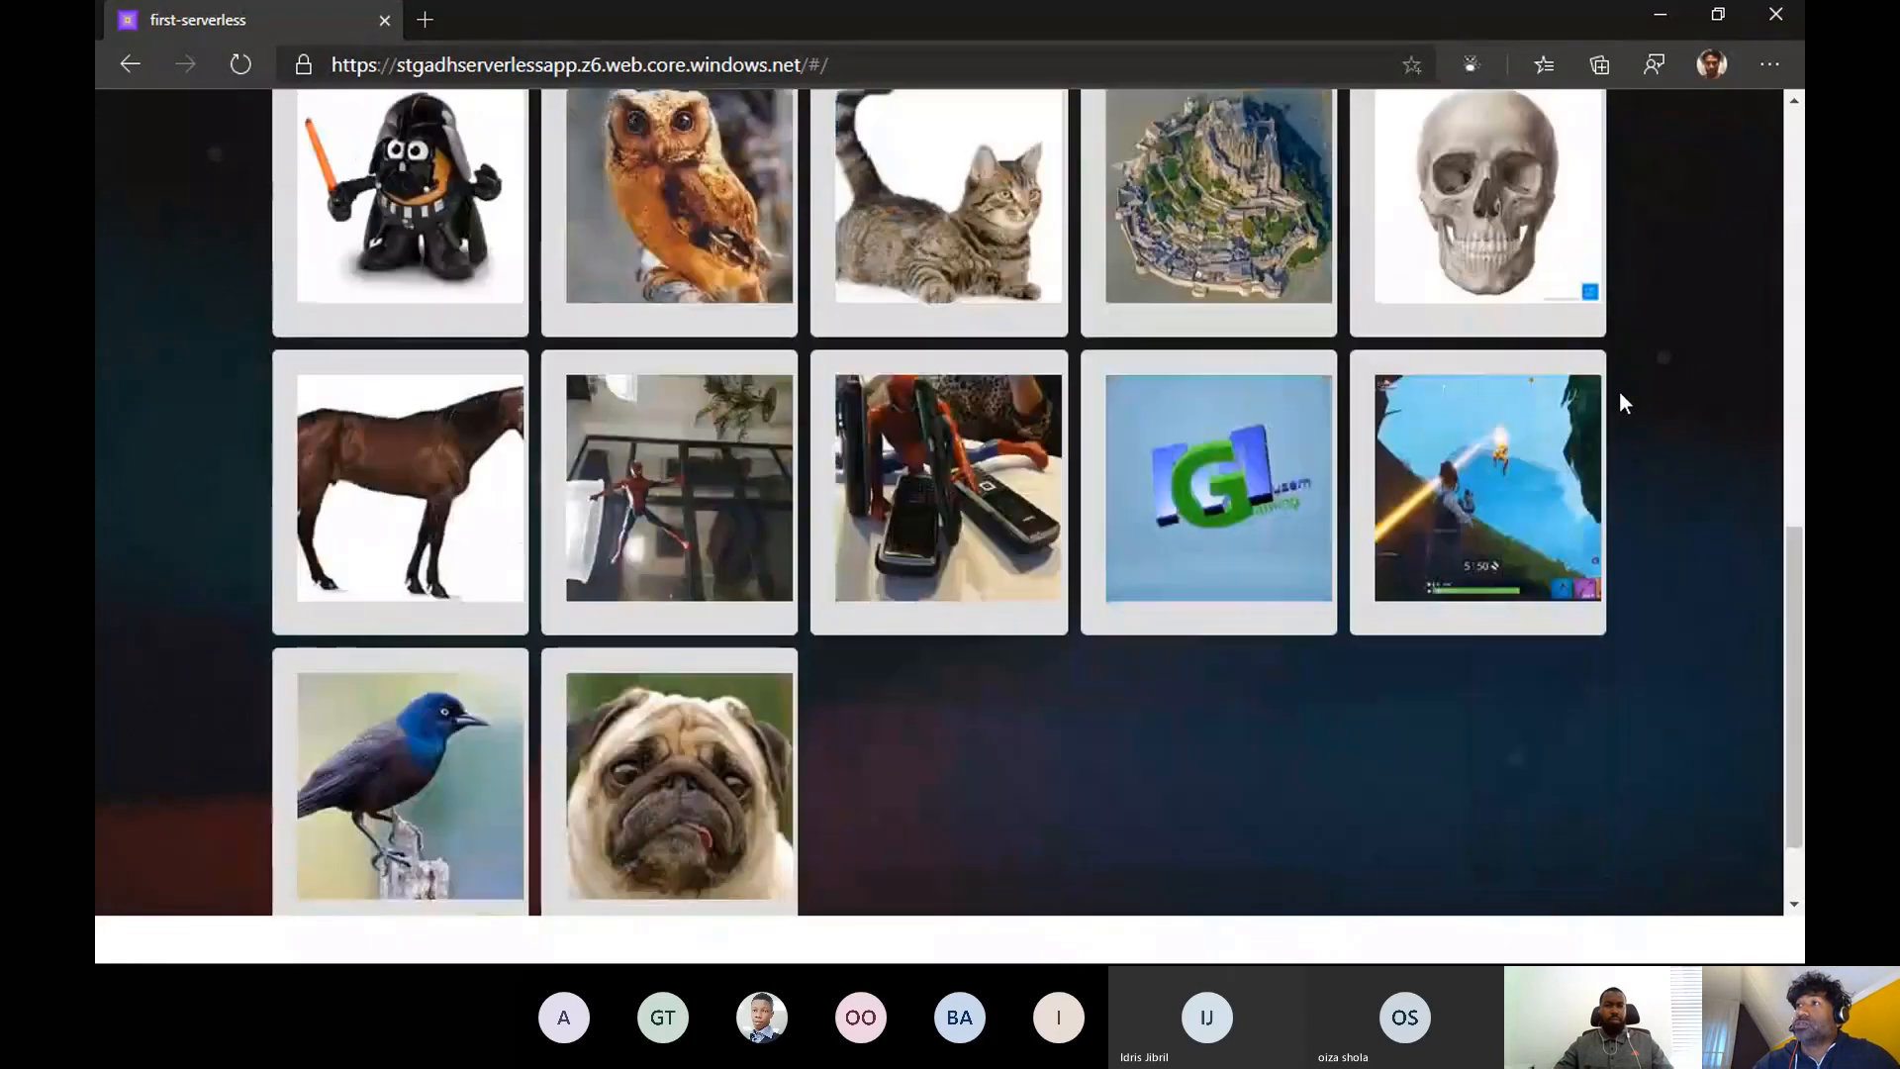
pyautogui.scroll(12, 1619, 390)
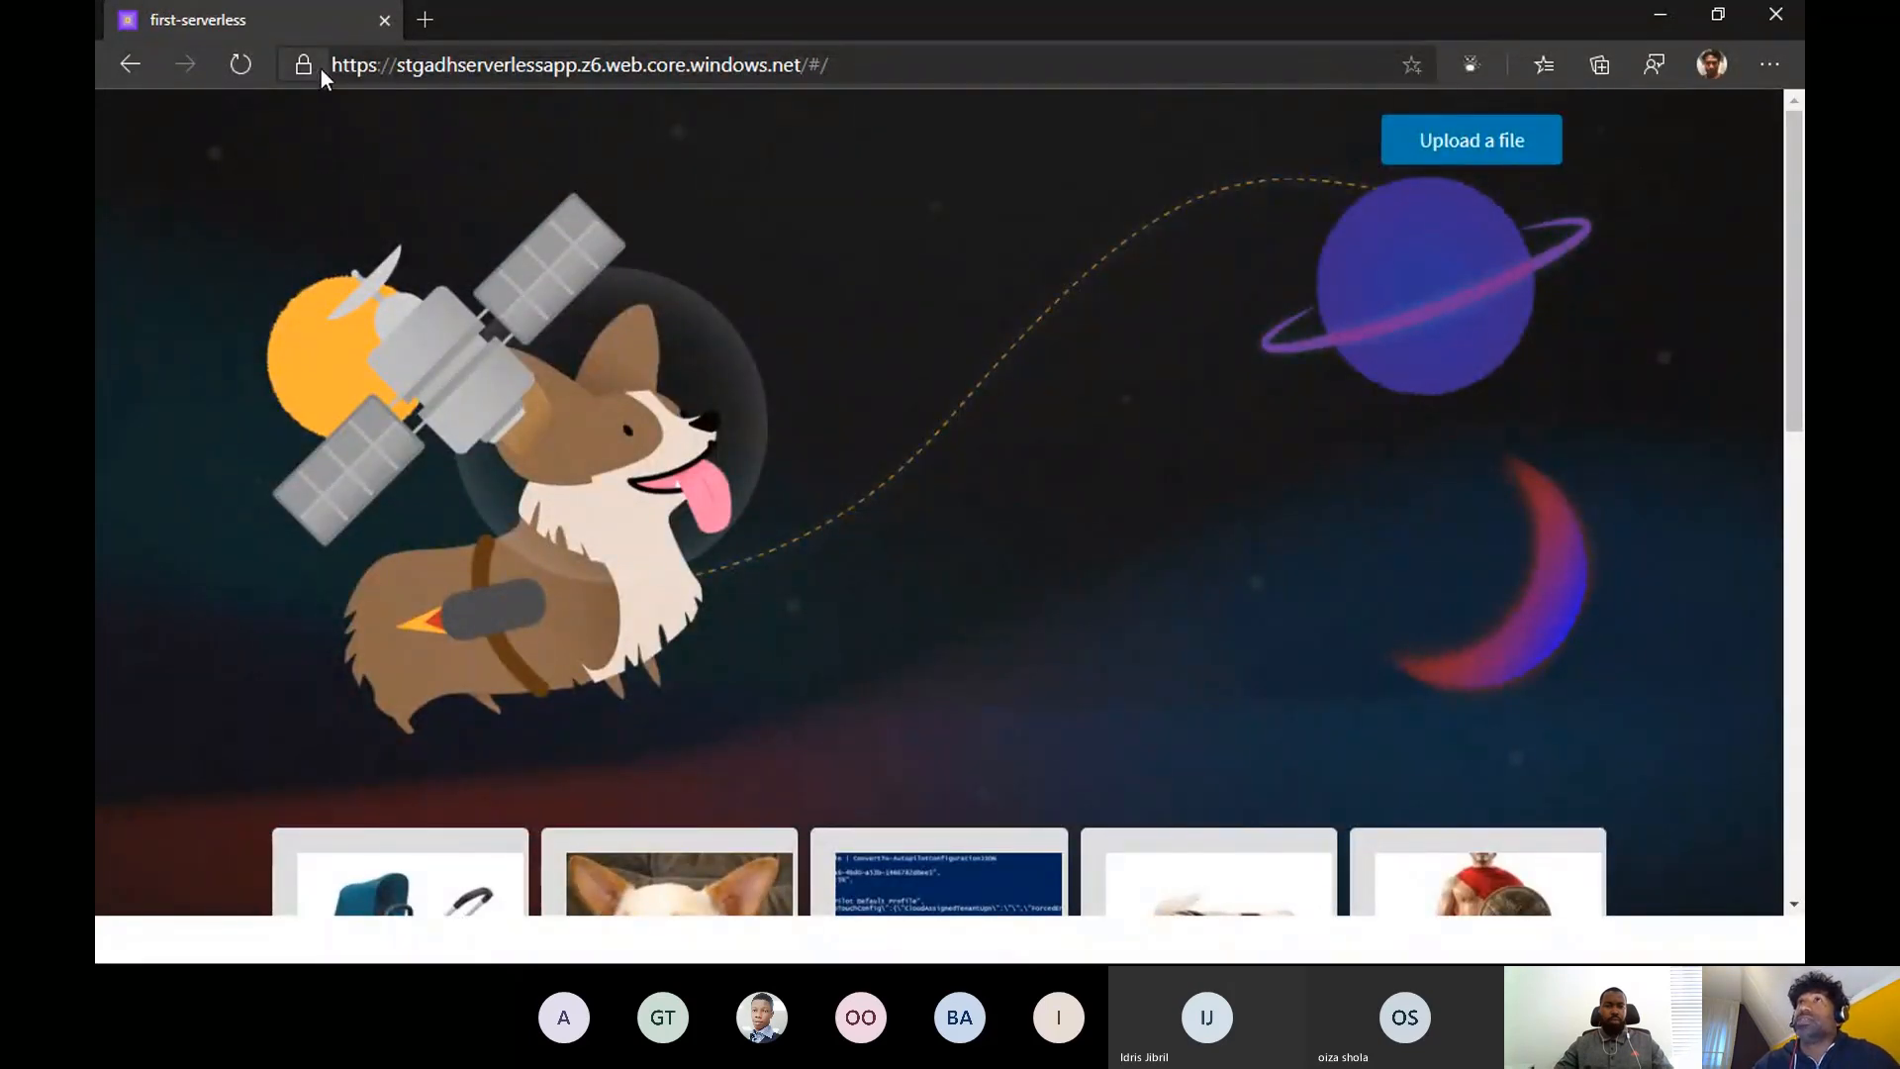
pyautogui.moveTo(332, 66); pyautogui.dragTo(787, 67)
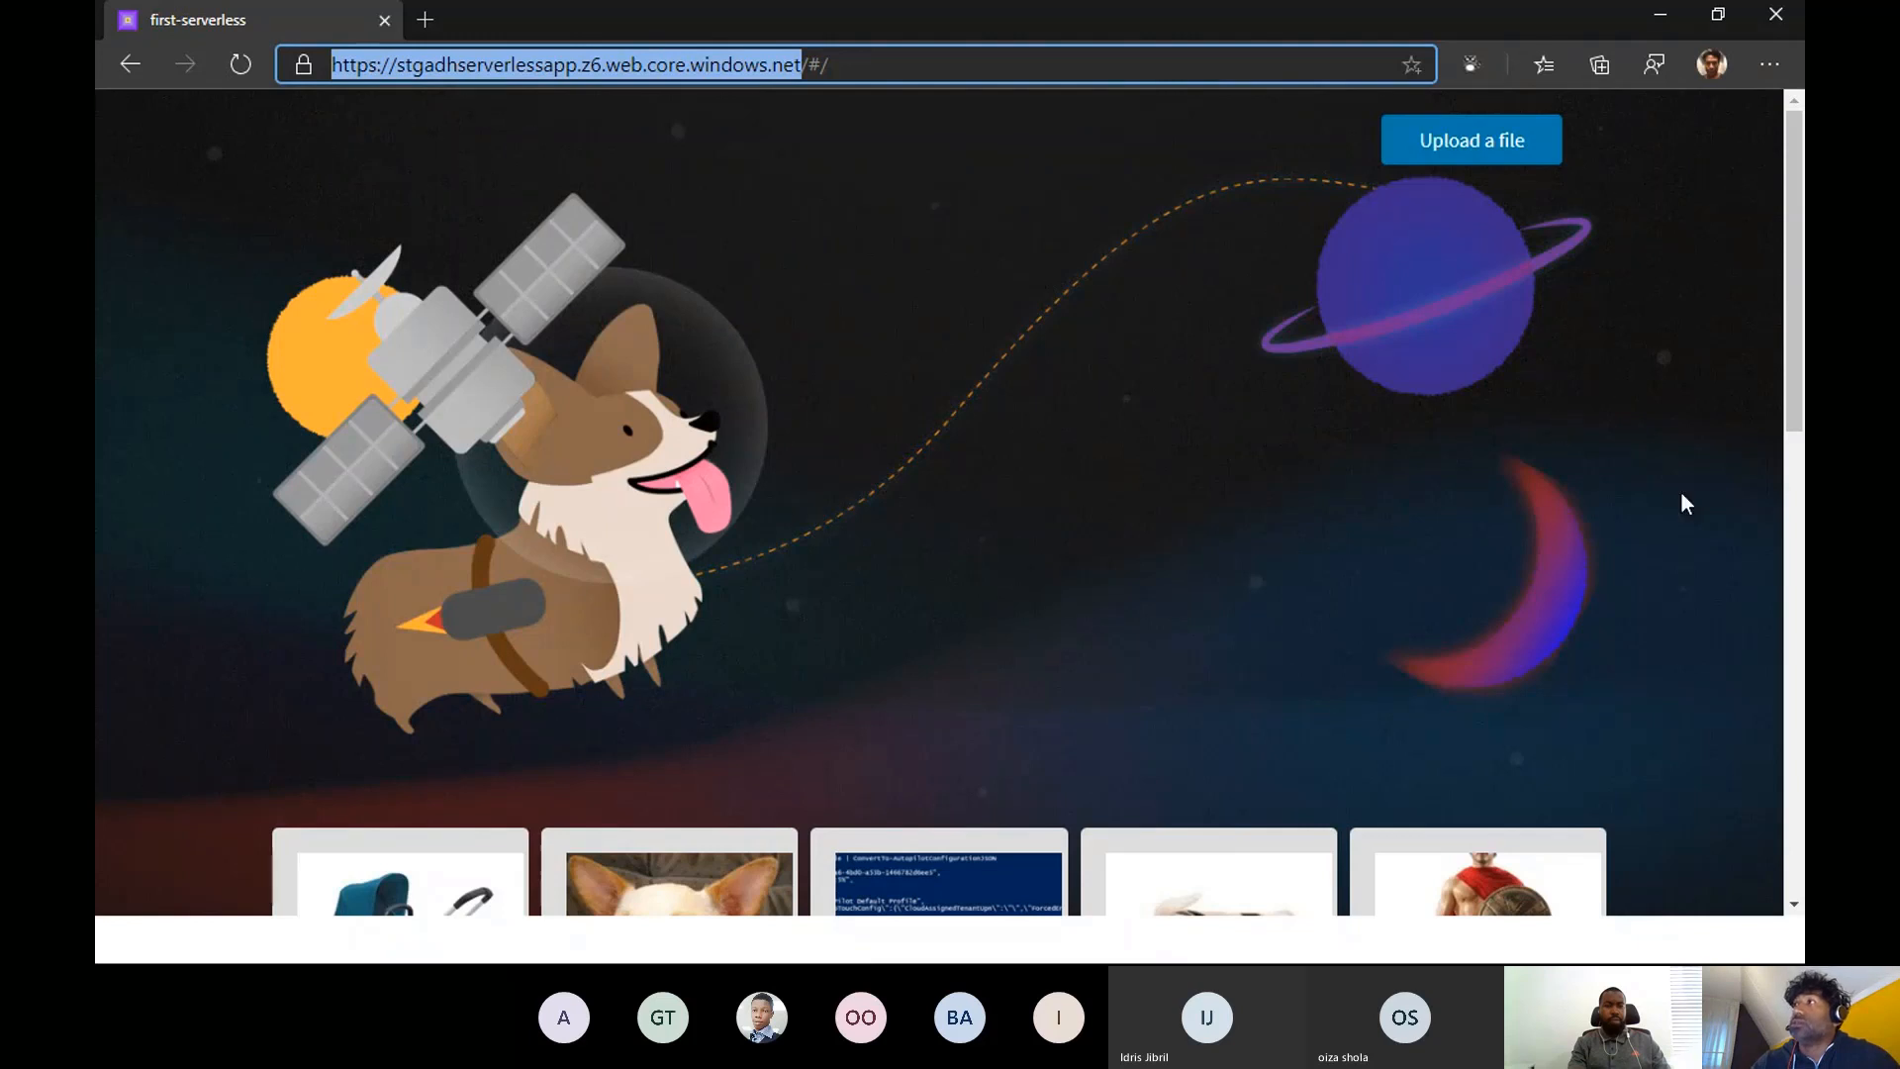
# - Upload bird.jpg from the a_test folder in Pictures to the website's gallery
pyautogui.click(1486, 161)
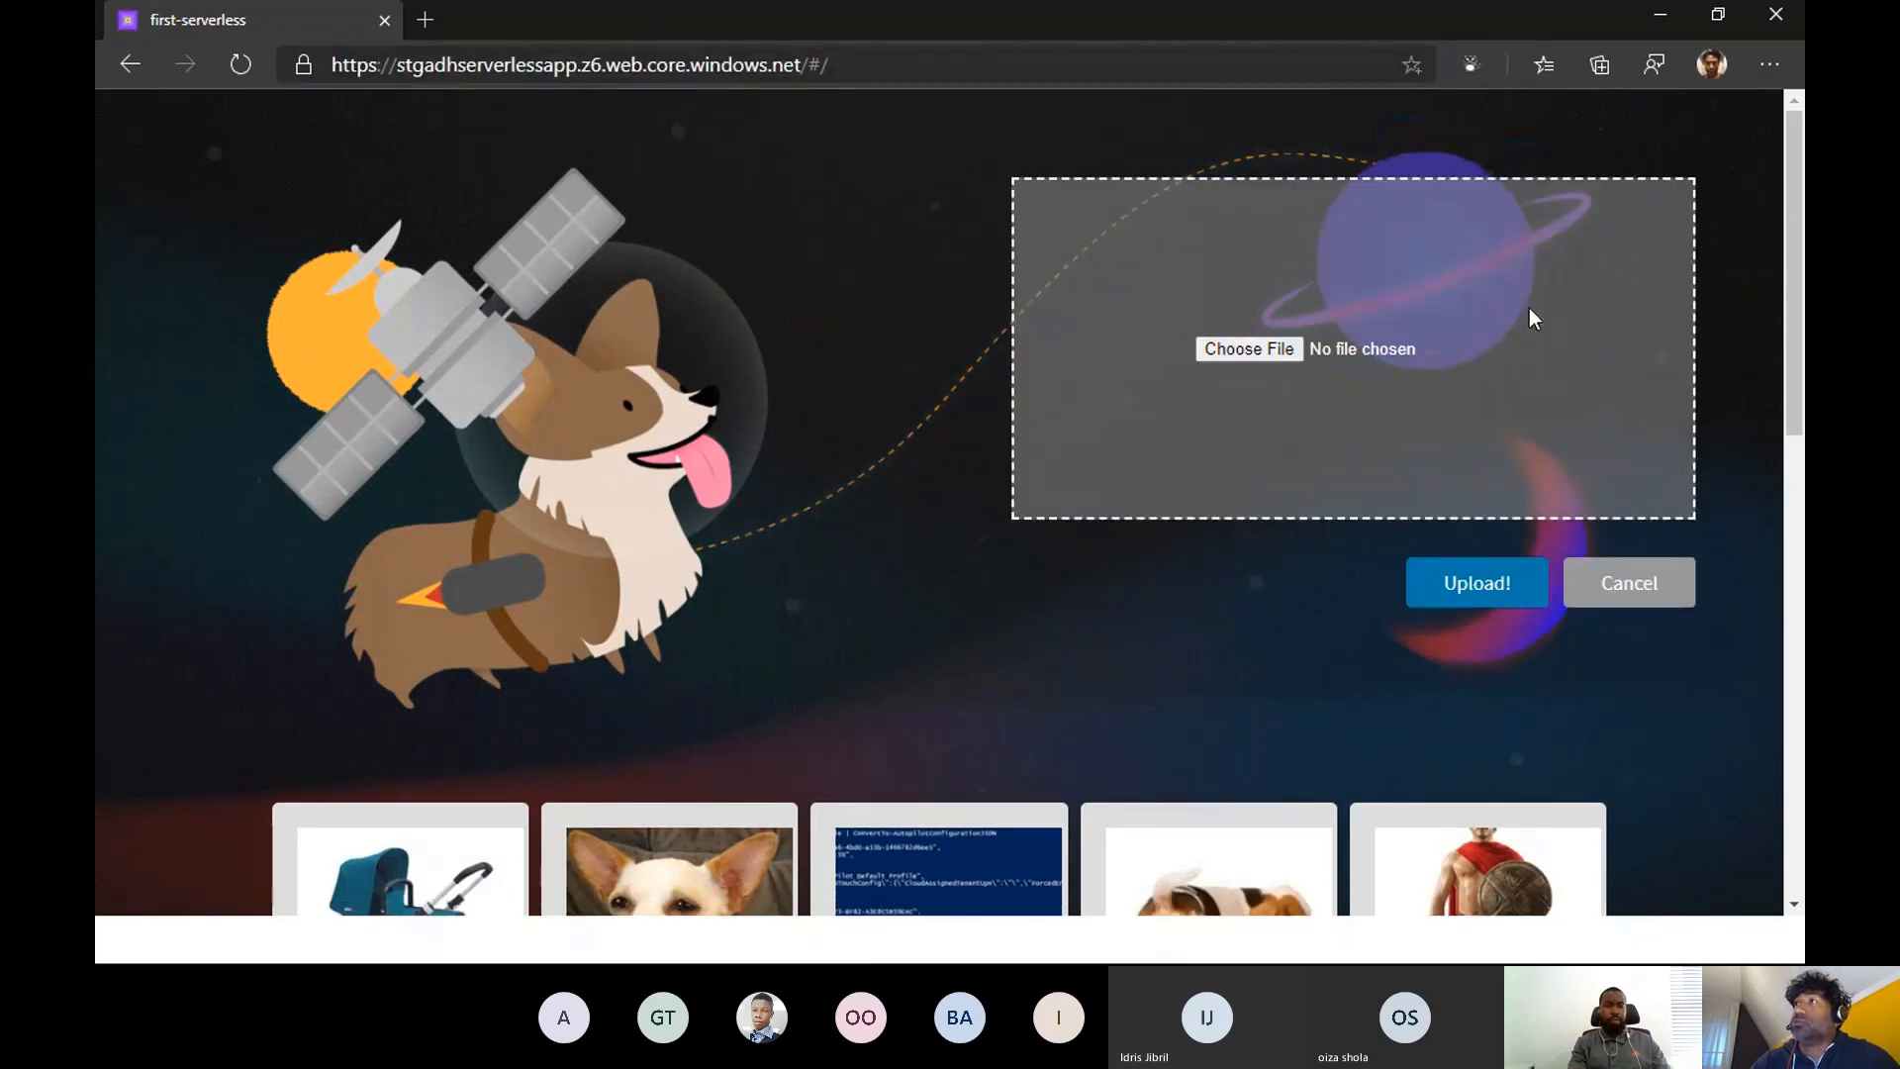
pyautogui.click(1249, 349)
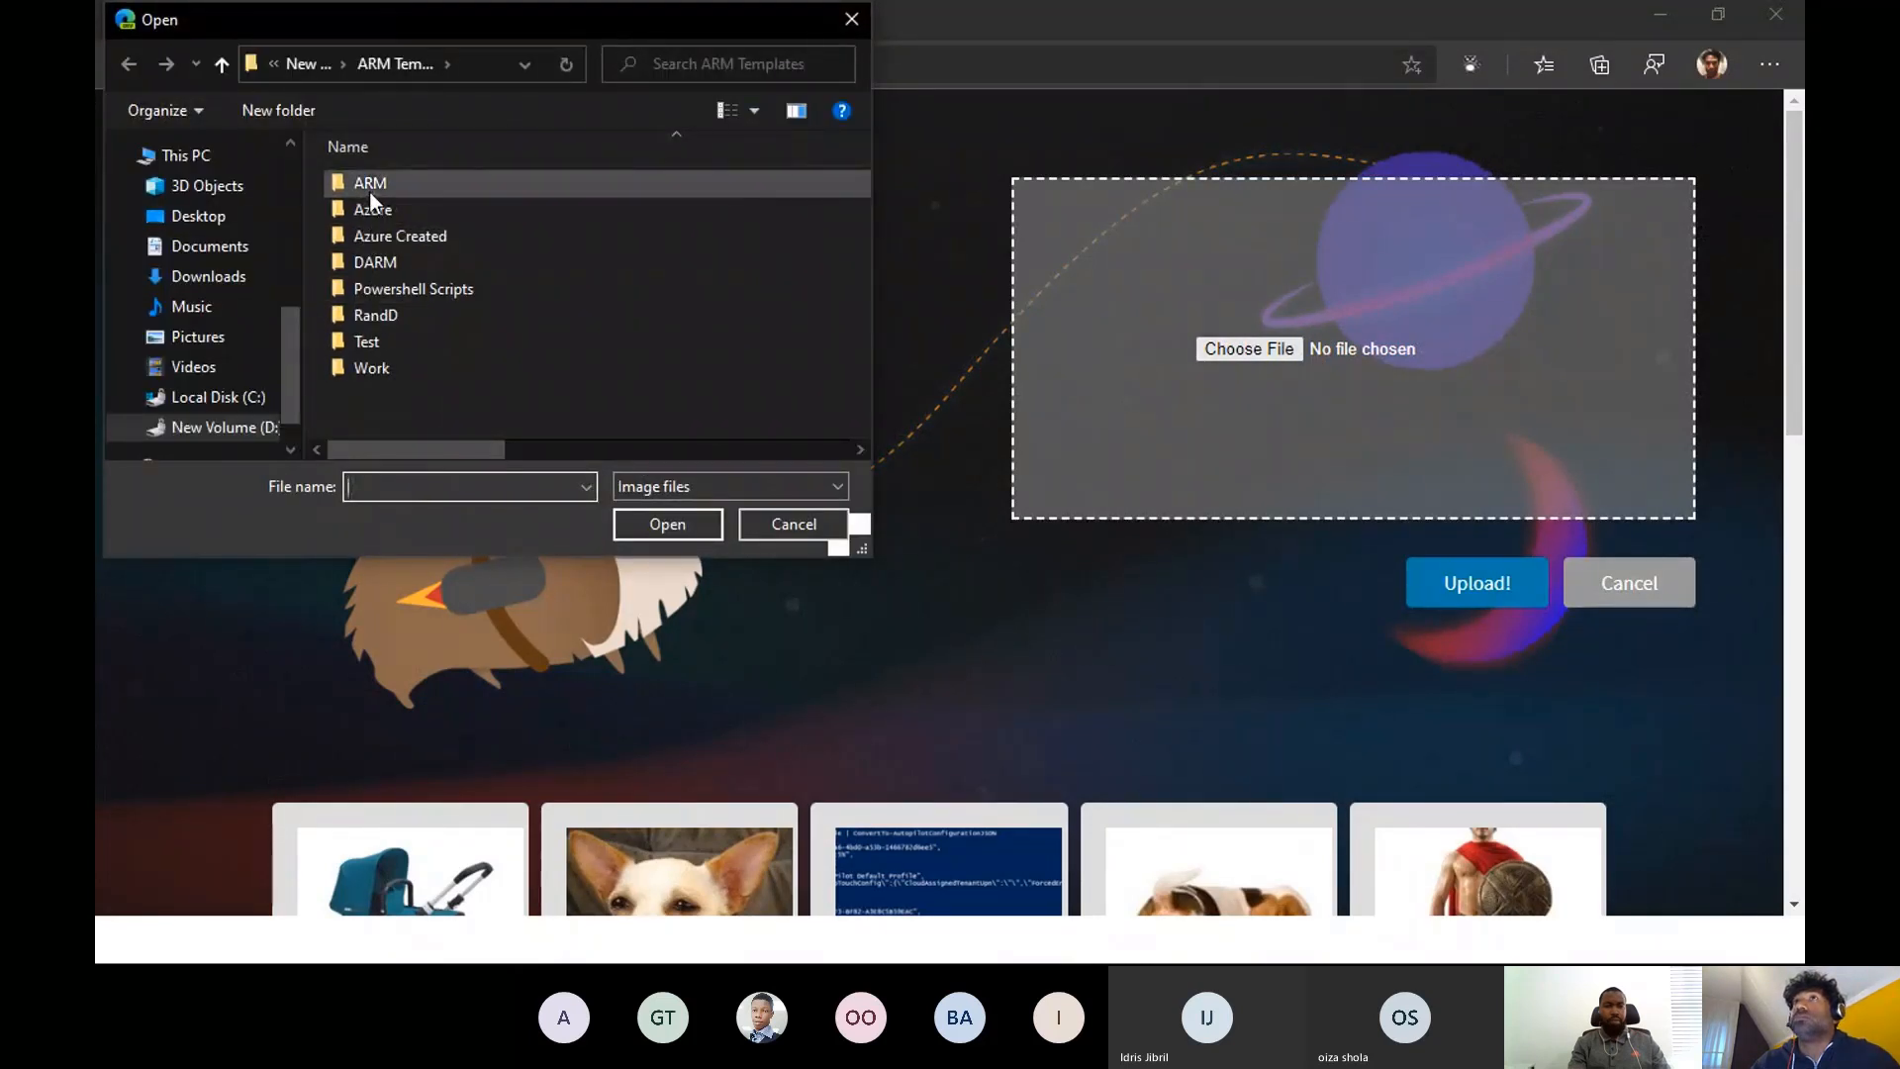
pyautogui.click(248, 434)
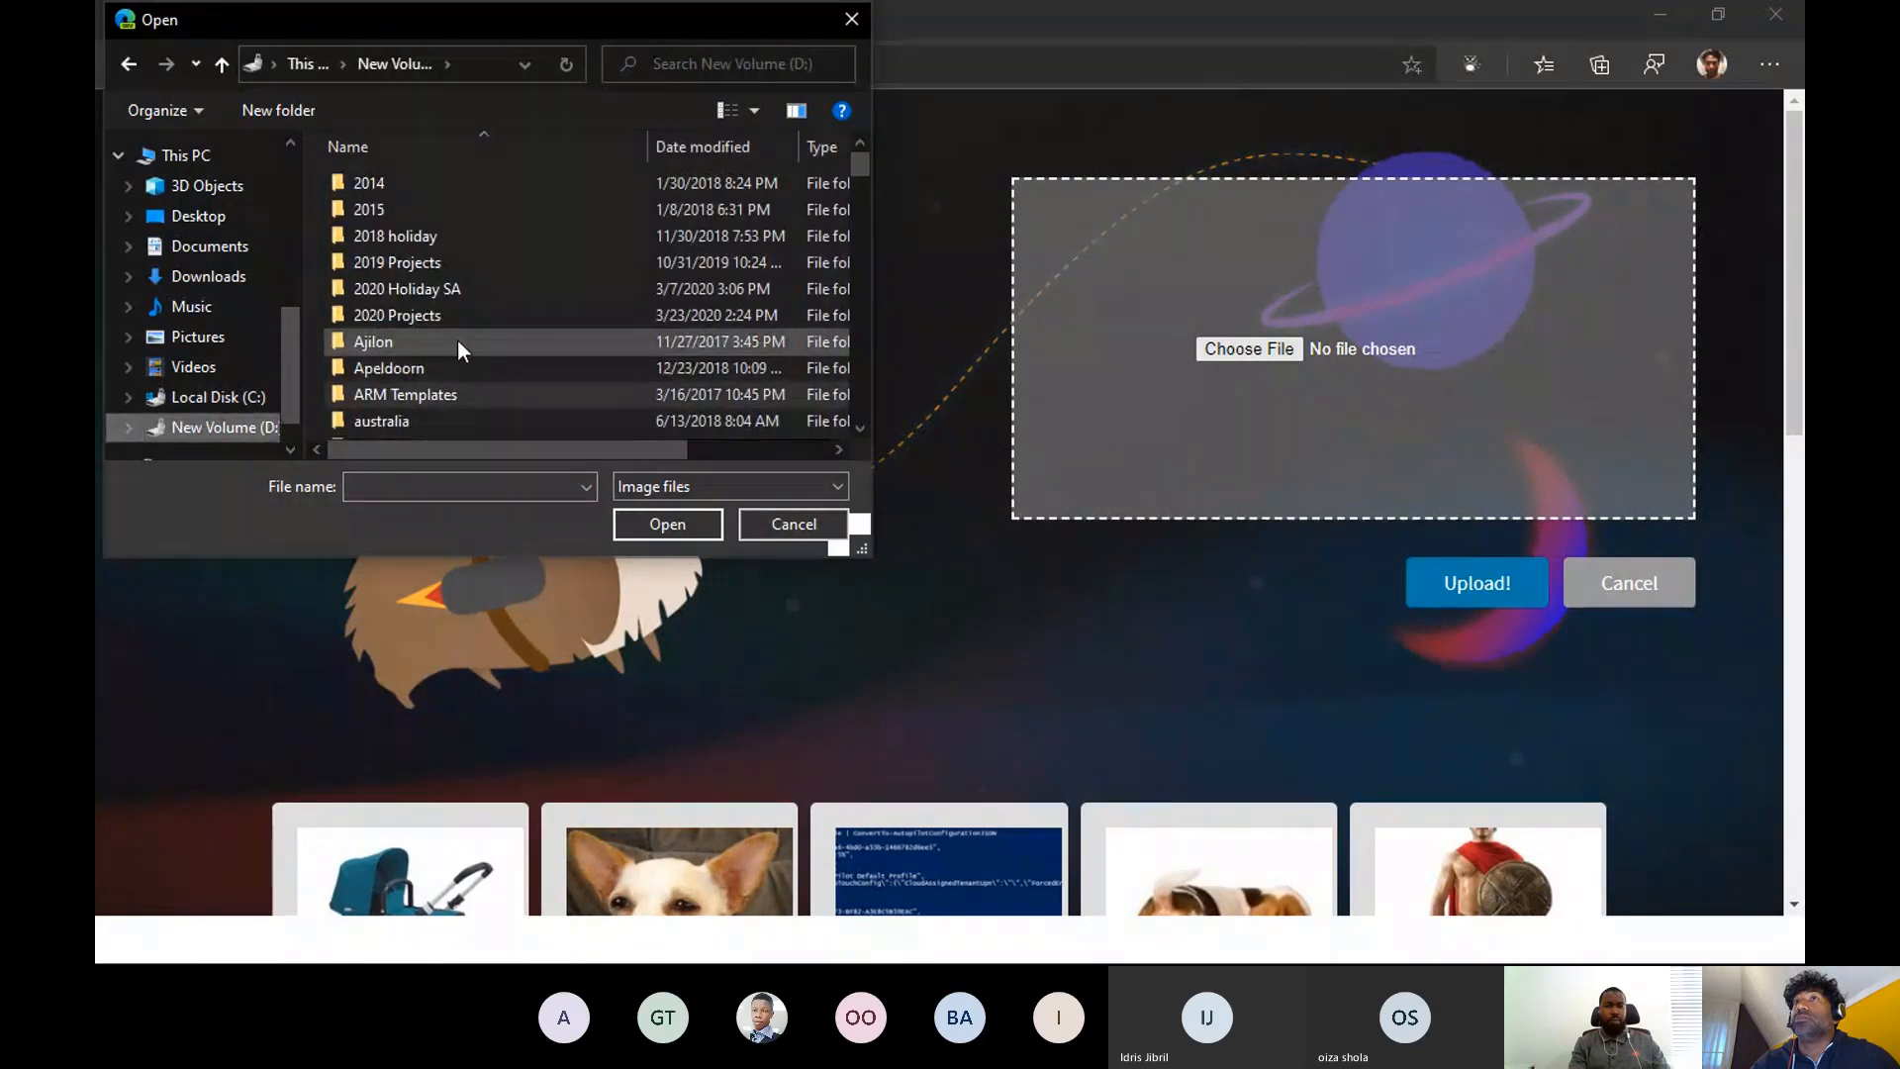
pyautogui.click(200, 339)
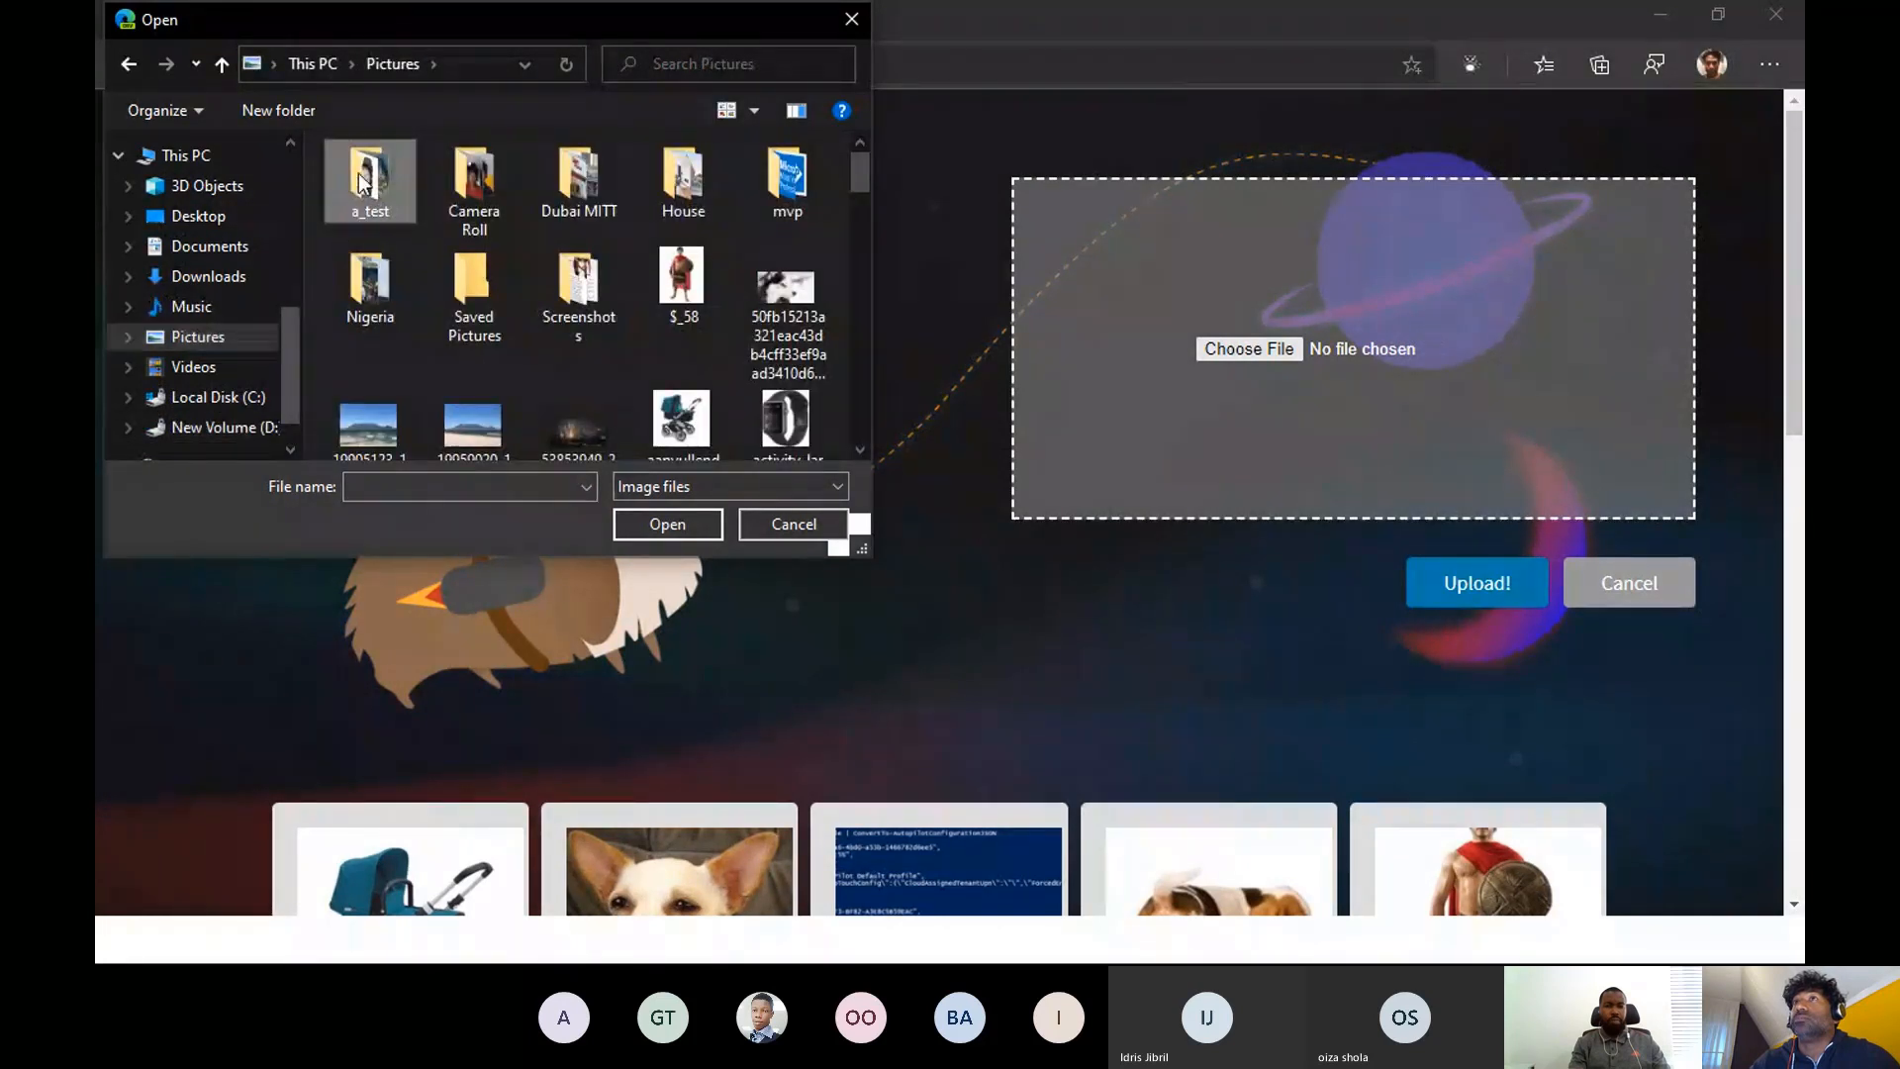
pyautogui.doubleClick(361, 178)
pyautogui.click(376, 233)
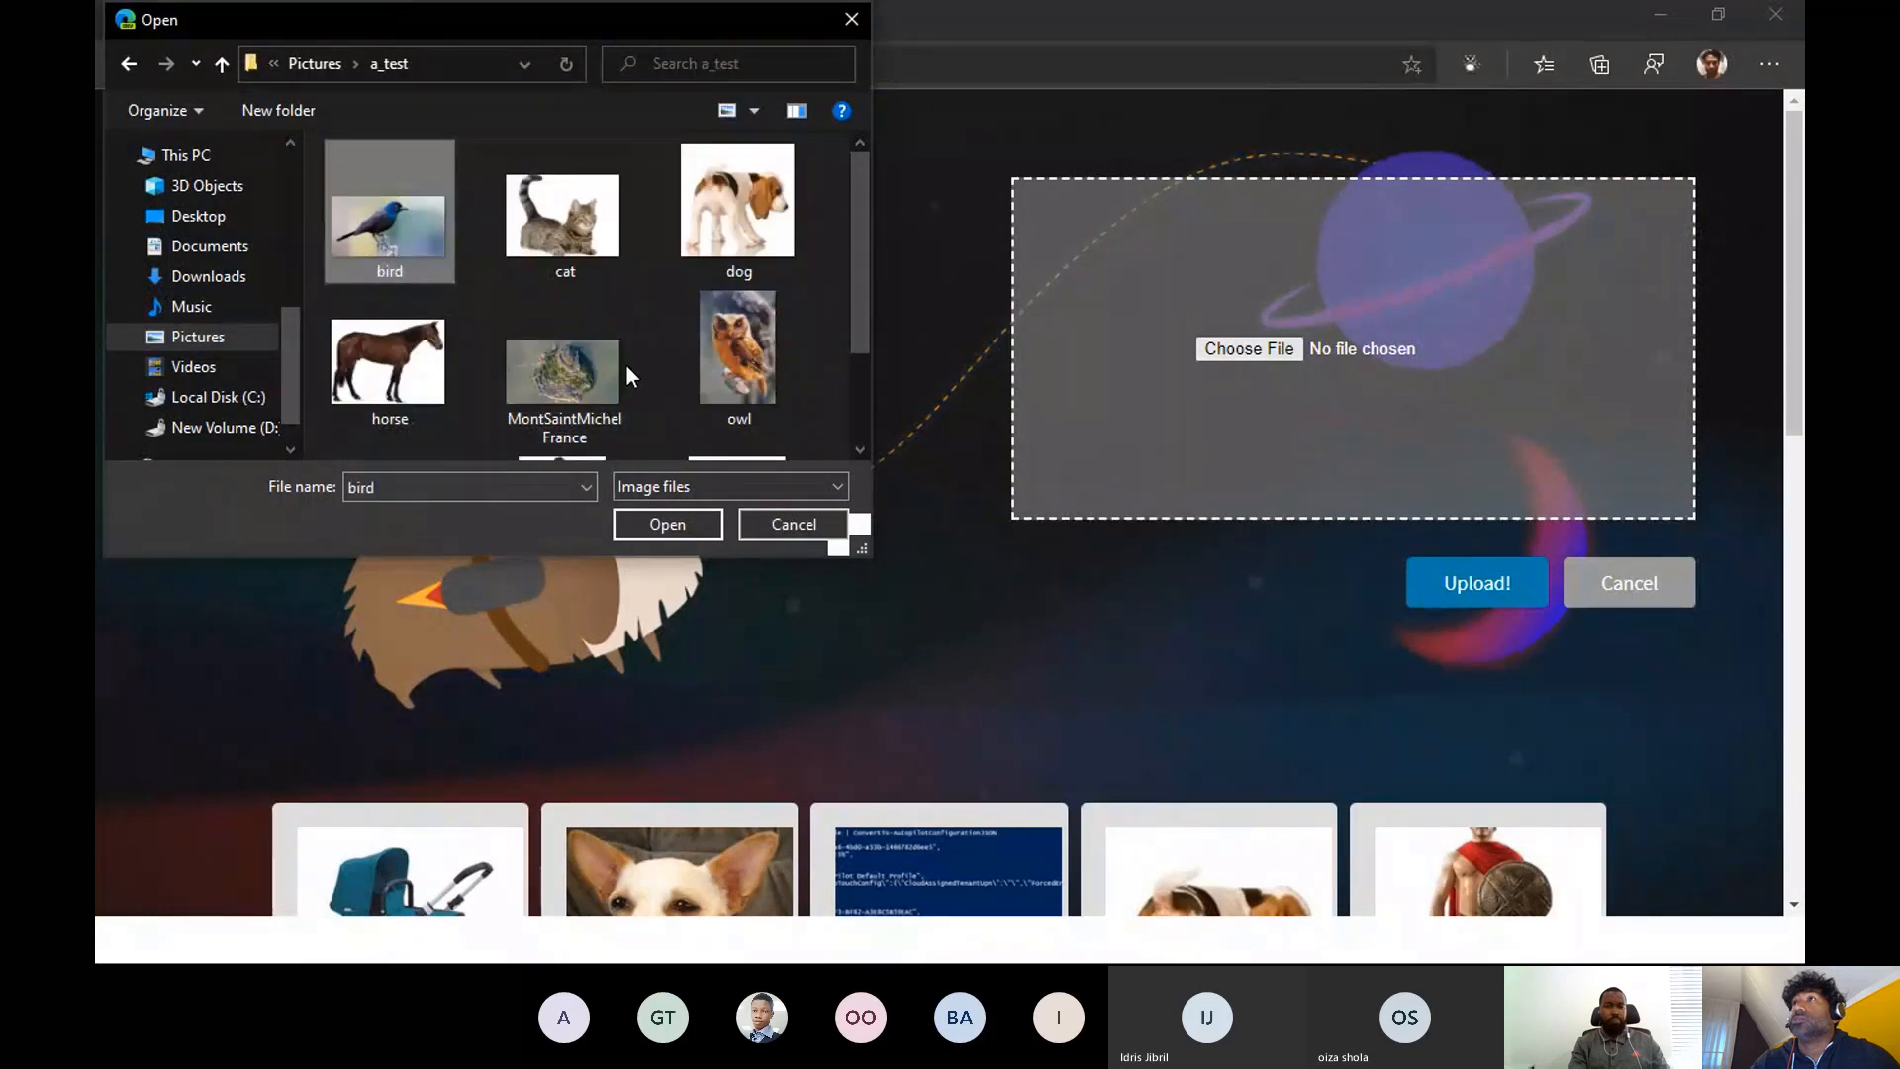
pyautogui.click(669, 522)
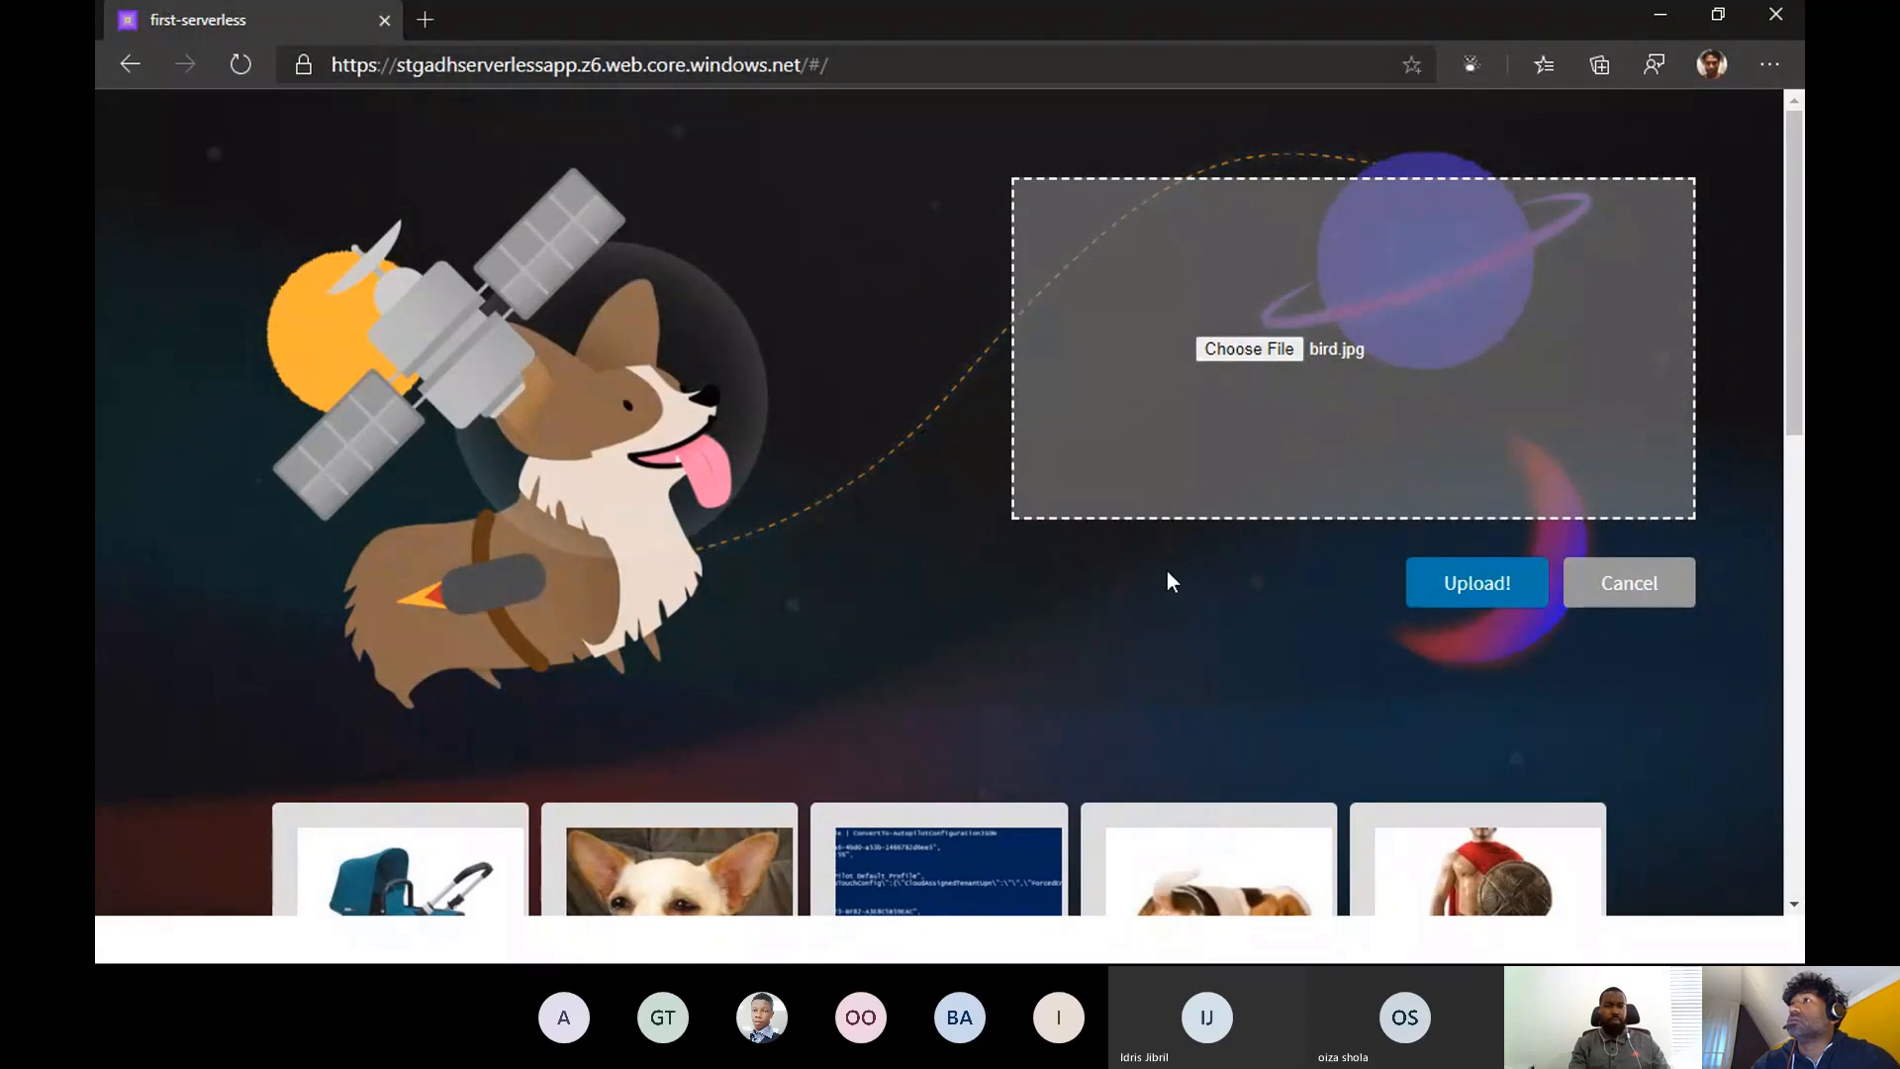
pyautogui.click(1465, 588)
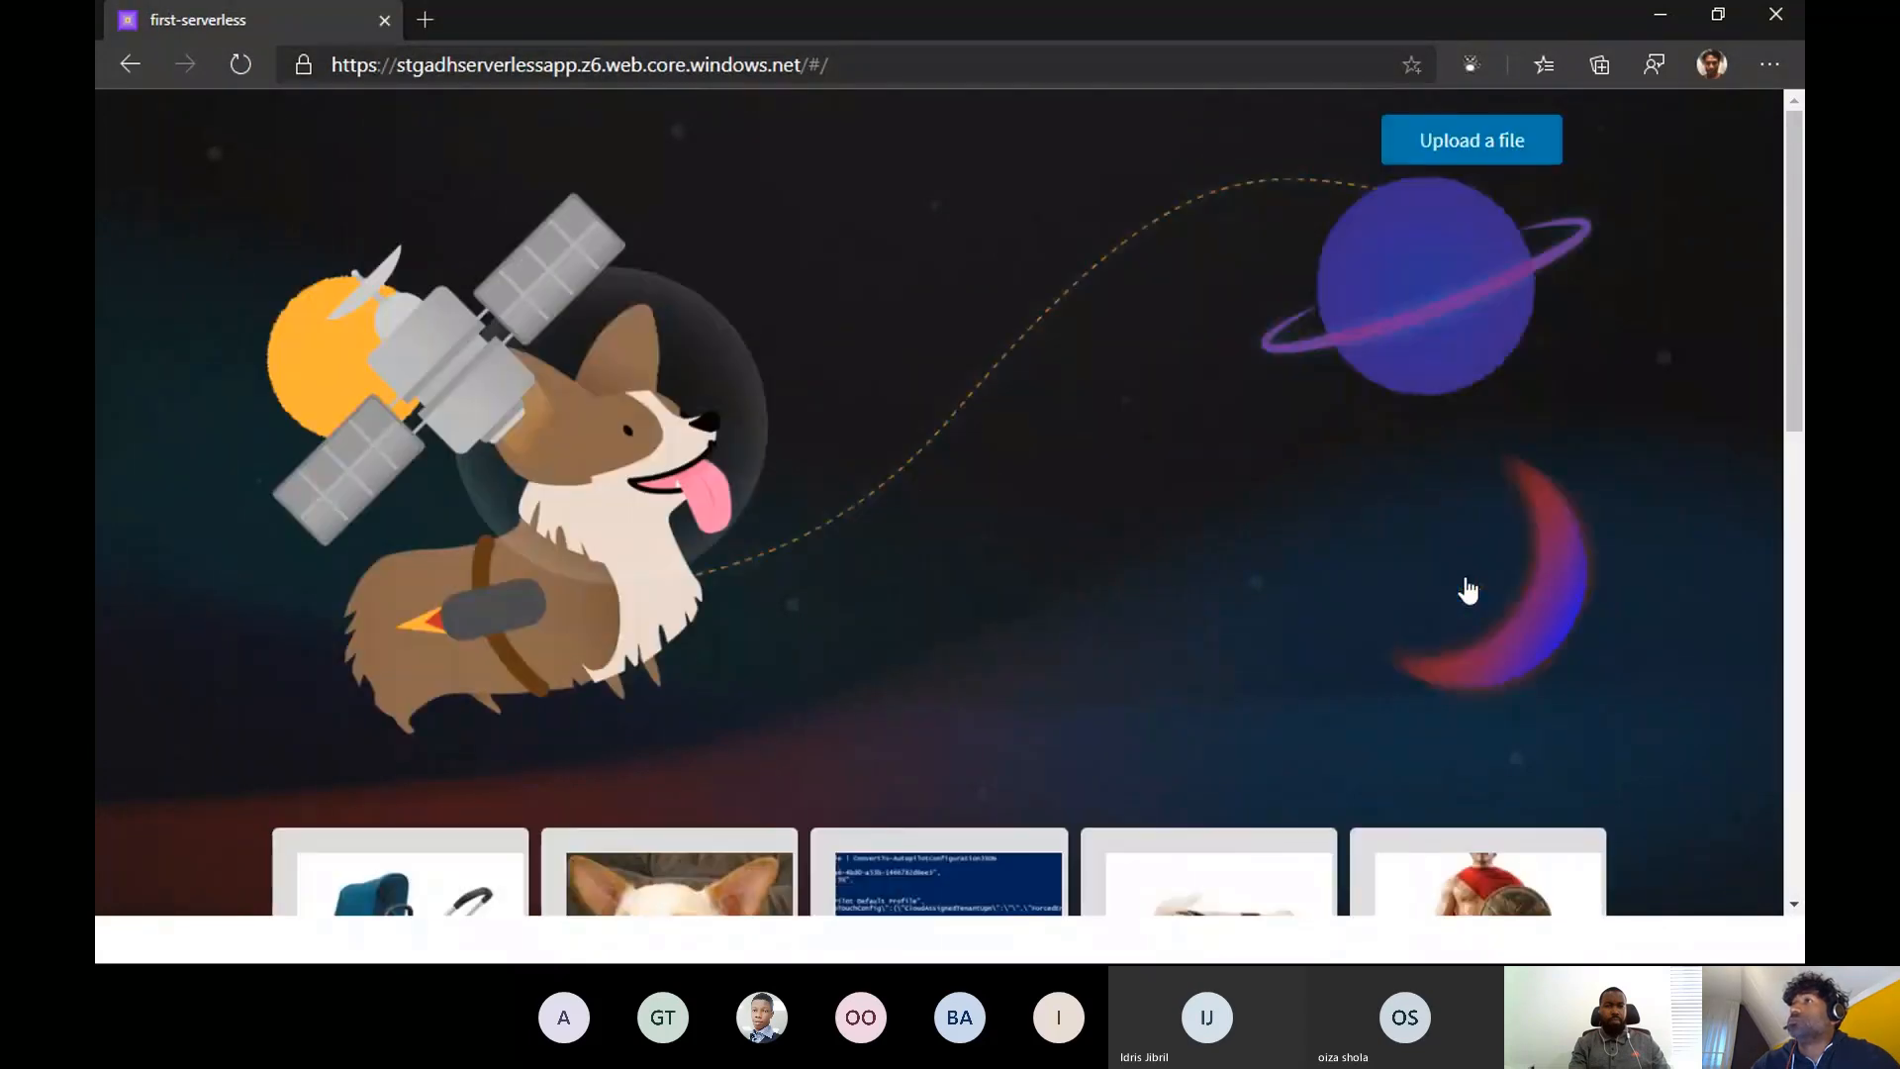
# - Look through the gallery for the uploaded bird image, reloading the page to refresh the pictures
pyautogui.scroll(-6, 1435, 514)
pyautogui.scroll(-5, 1427, 494)
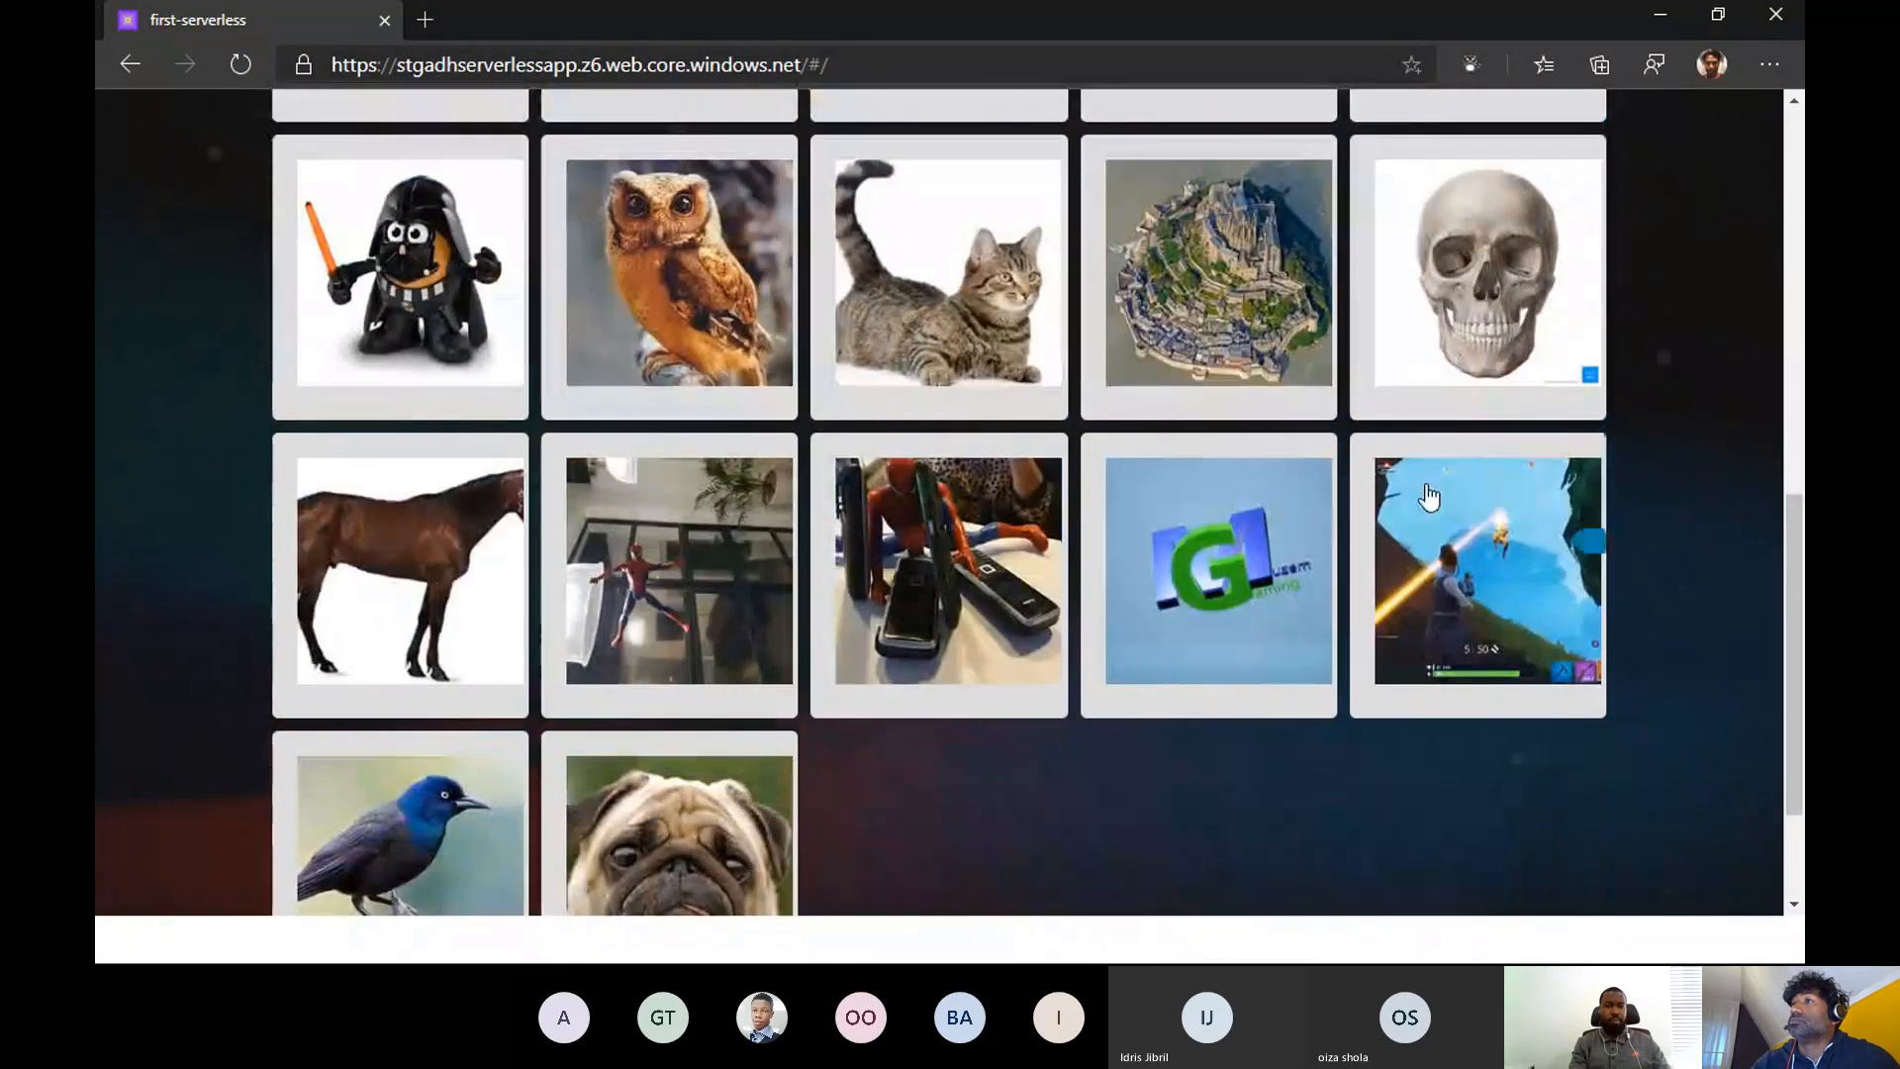
pyautogui.scroll(7, 1105, 676)
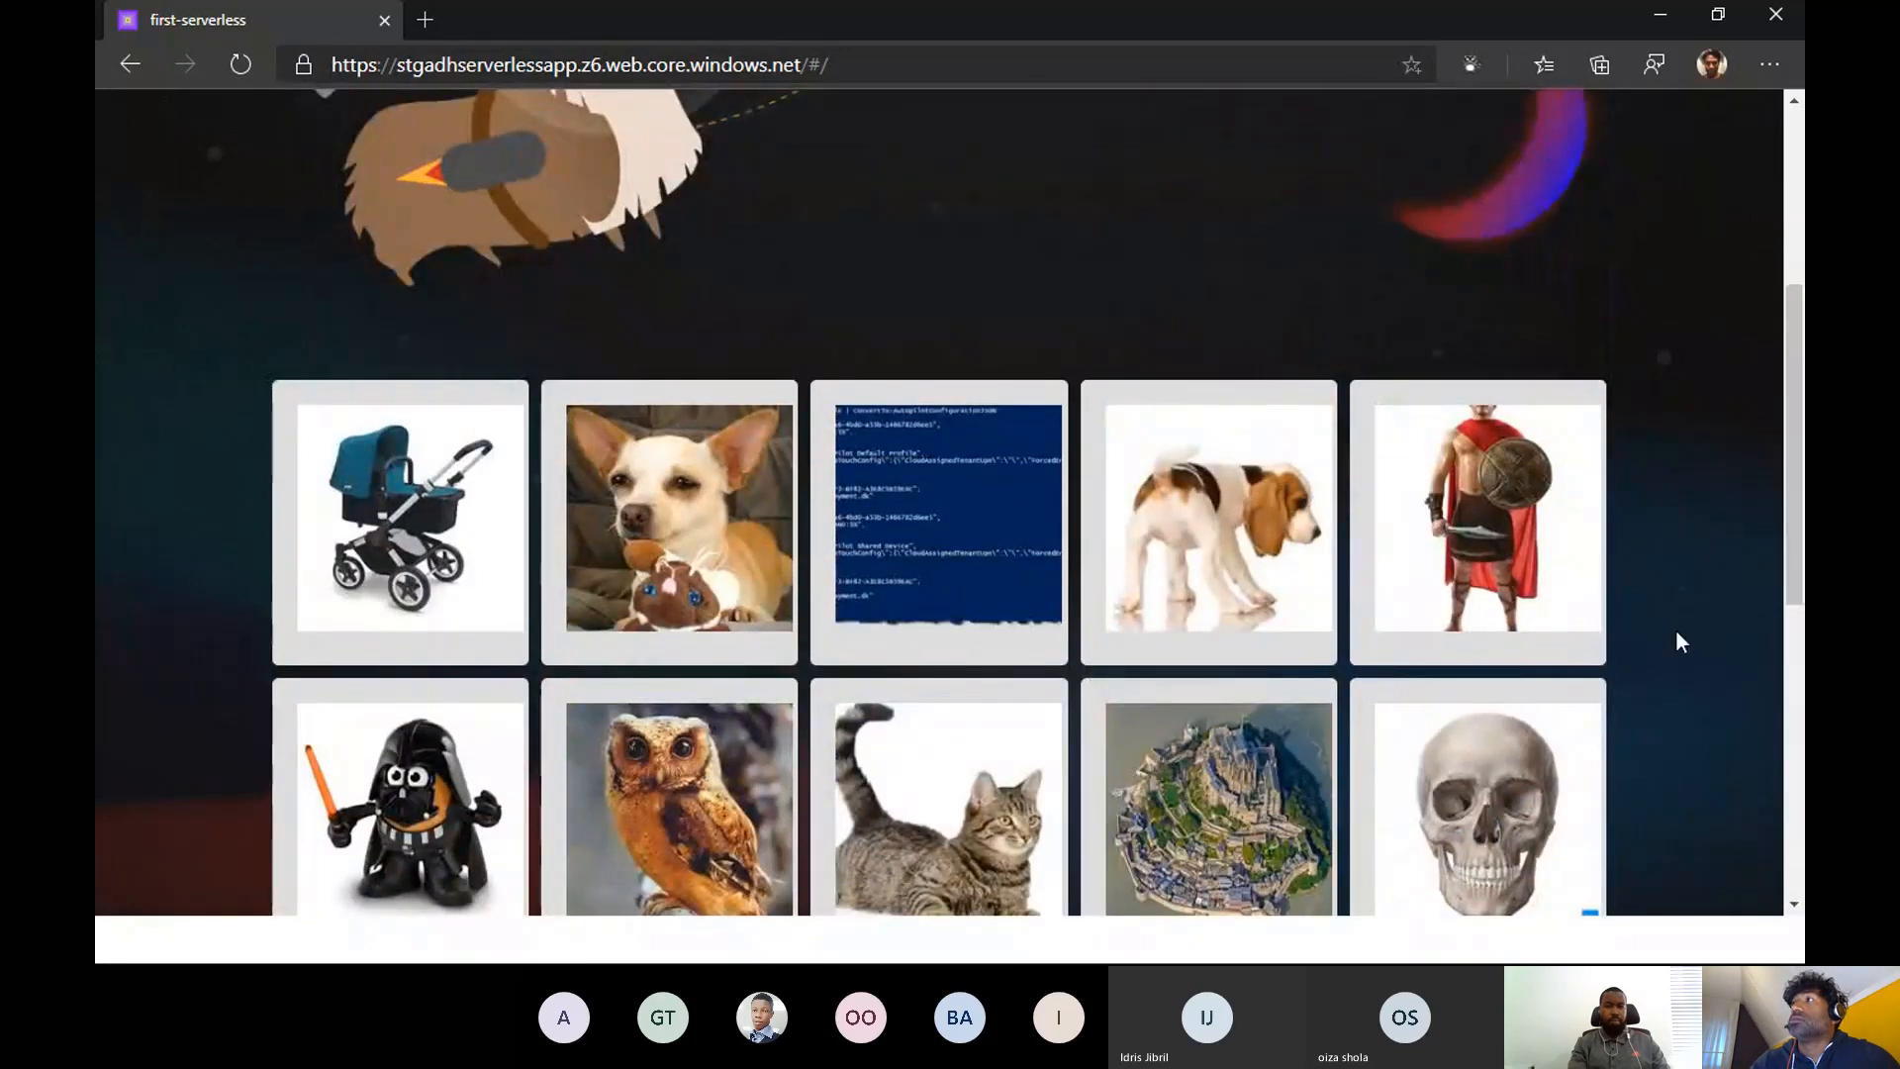
pyautogui.scroll(4, 1679, 638)
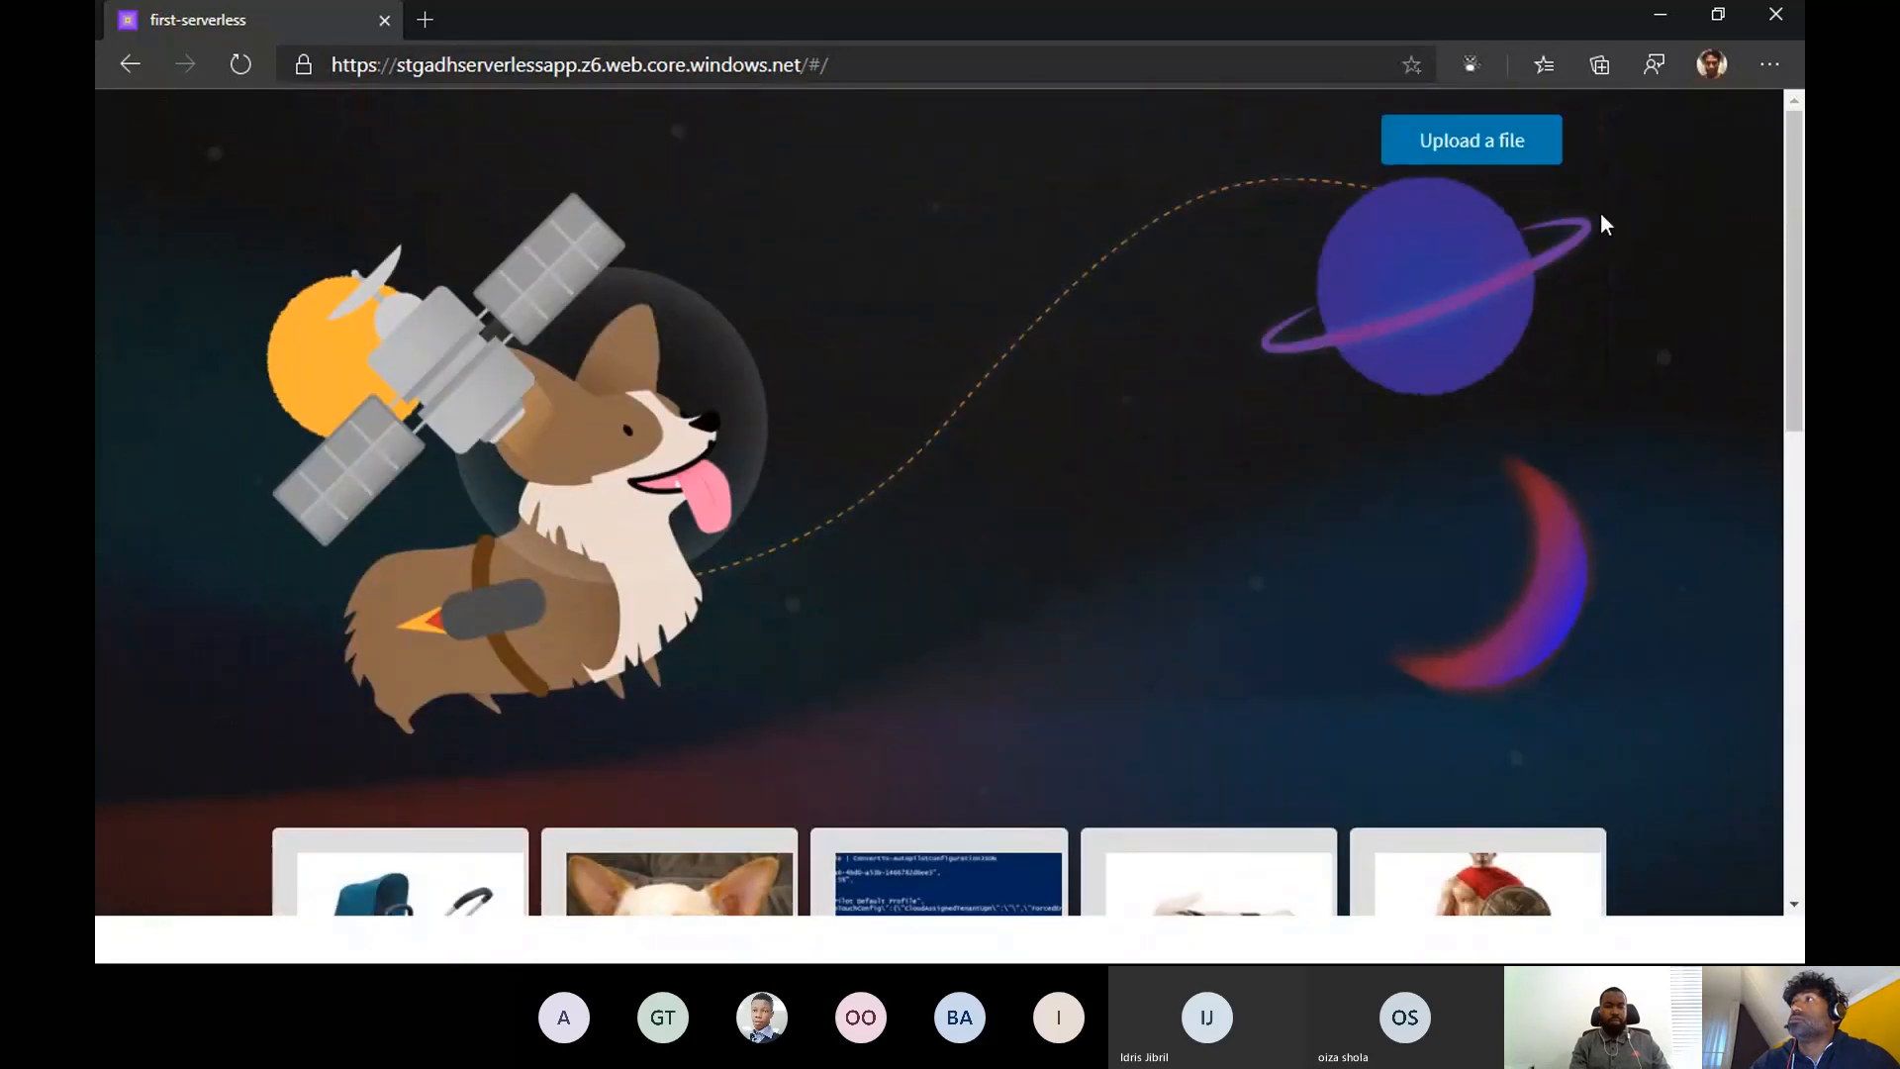
pyautogui.click(248, 62)
pyautogui.scroll(-5, 1035, 441)
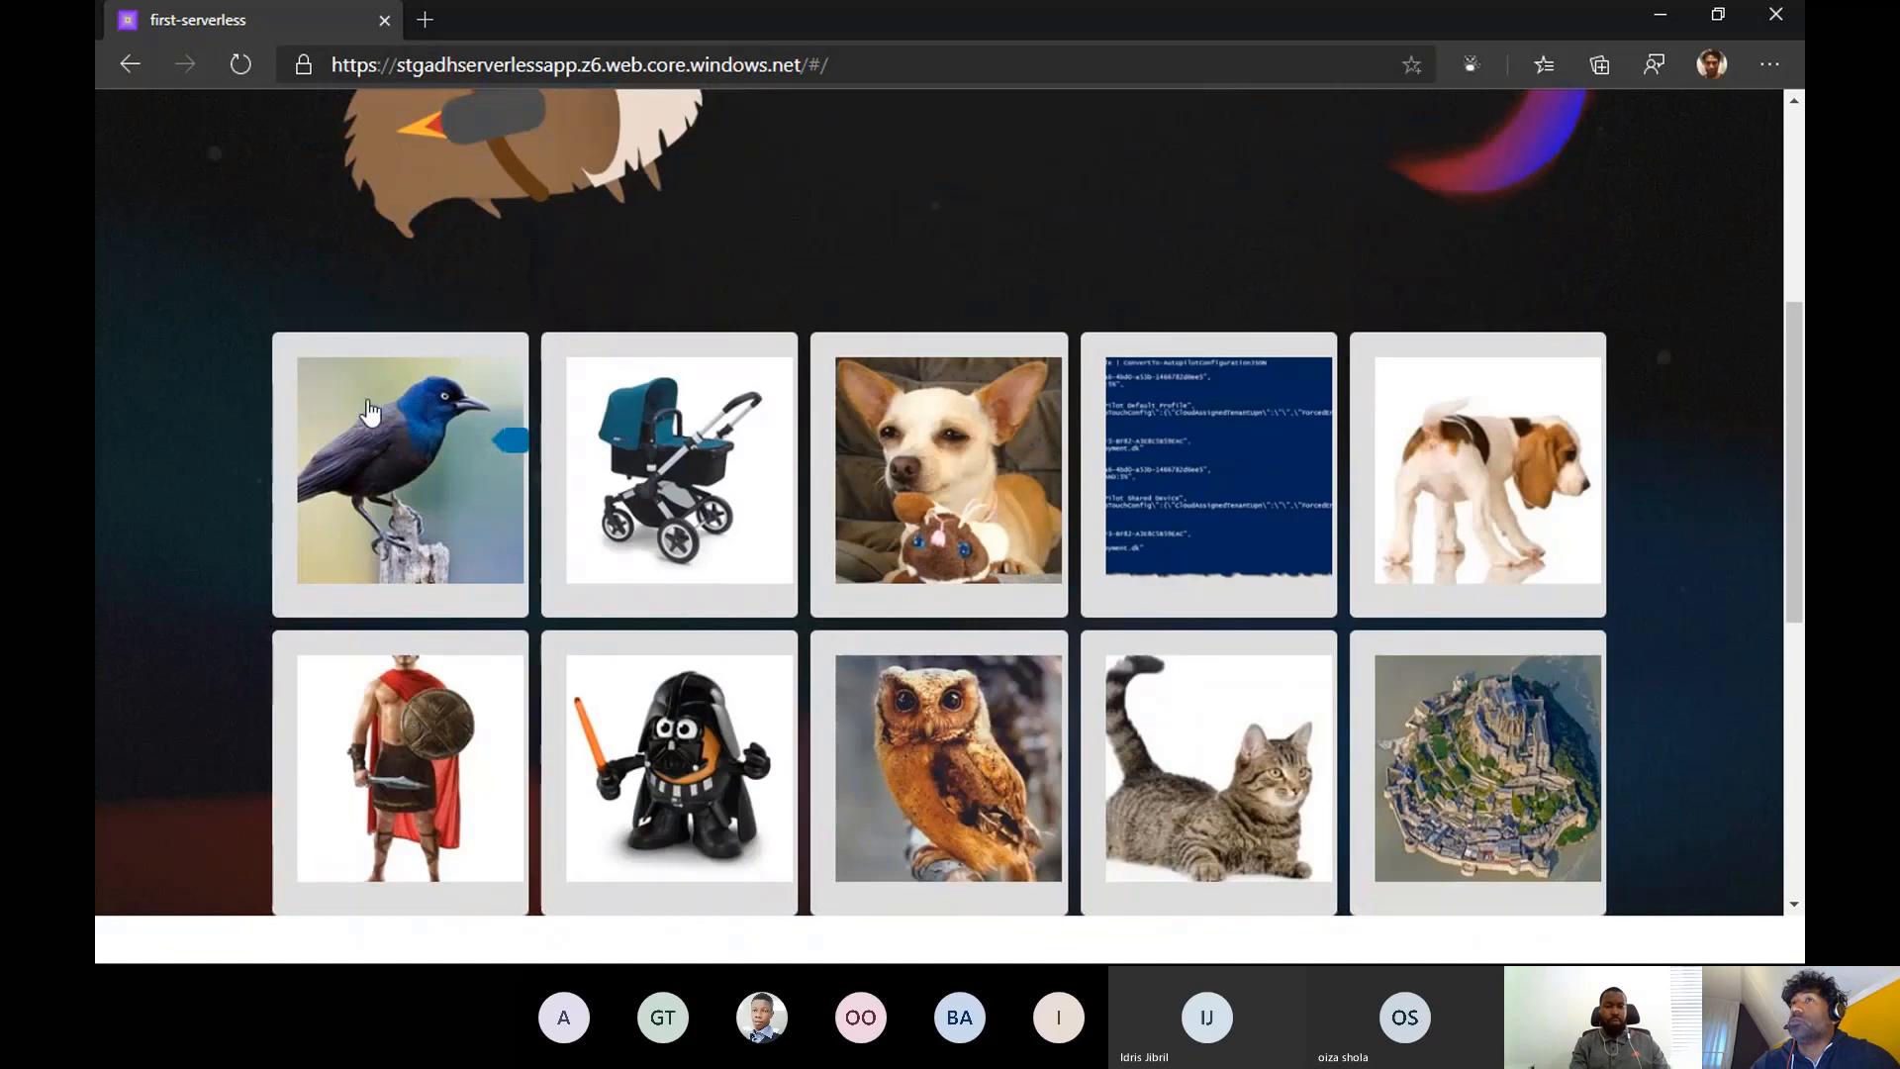
# - Look through all the pictures in the website's gallery and highlight stgadhserverlessapp in the site's address
pyautogui.scroll(-3, 369, 478)
pyautogui.scroll(-4, 369, 478)
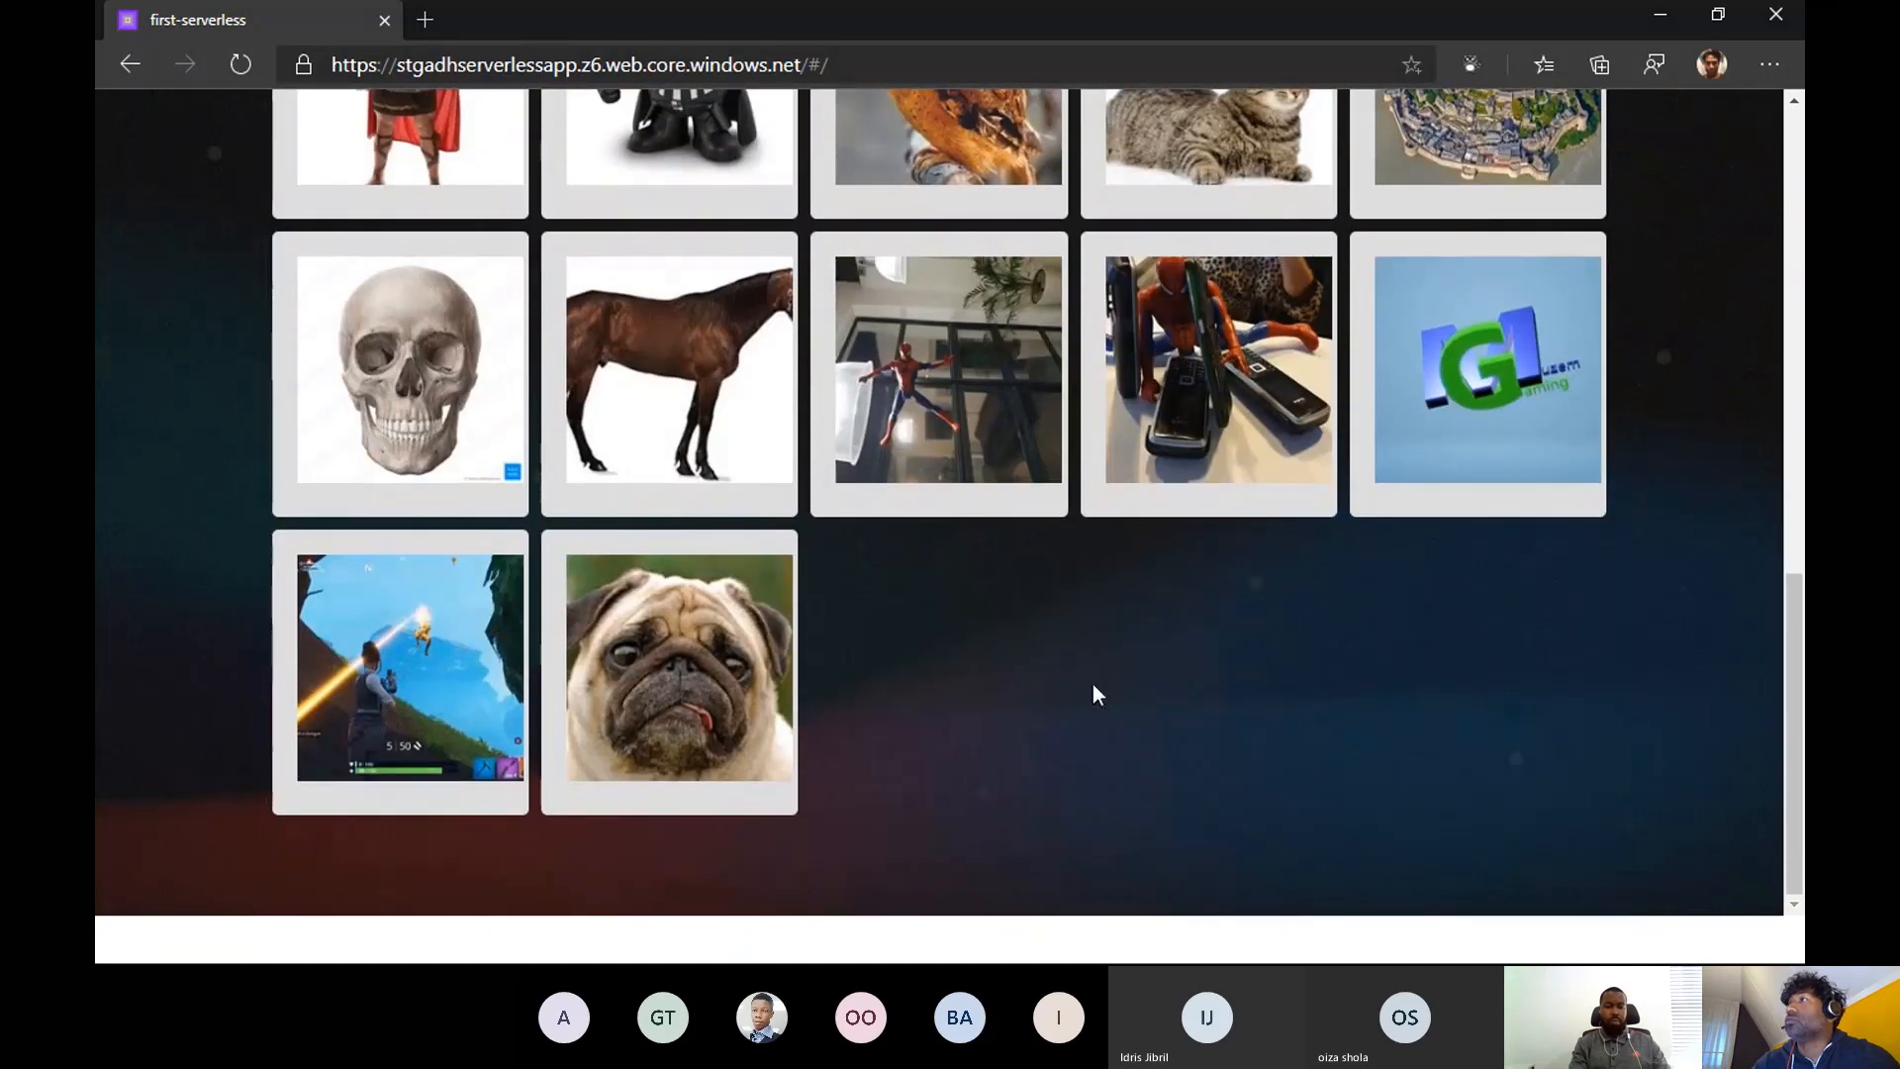
pyautogui.scroll(4, 1092, 684)
pyautogui.scroll(-3, 818, 882)
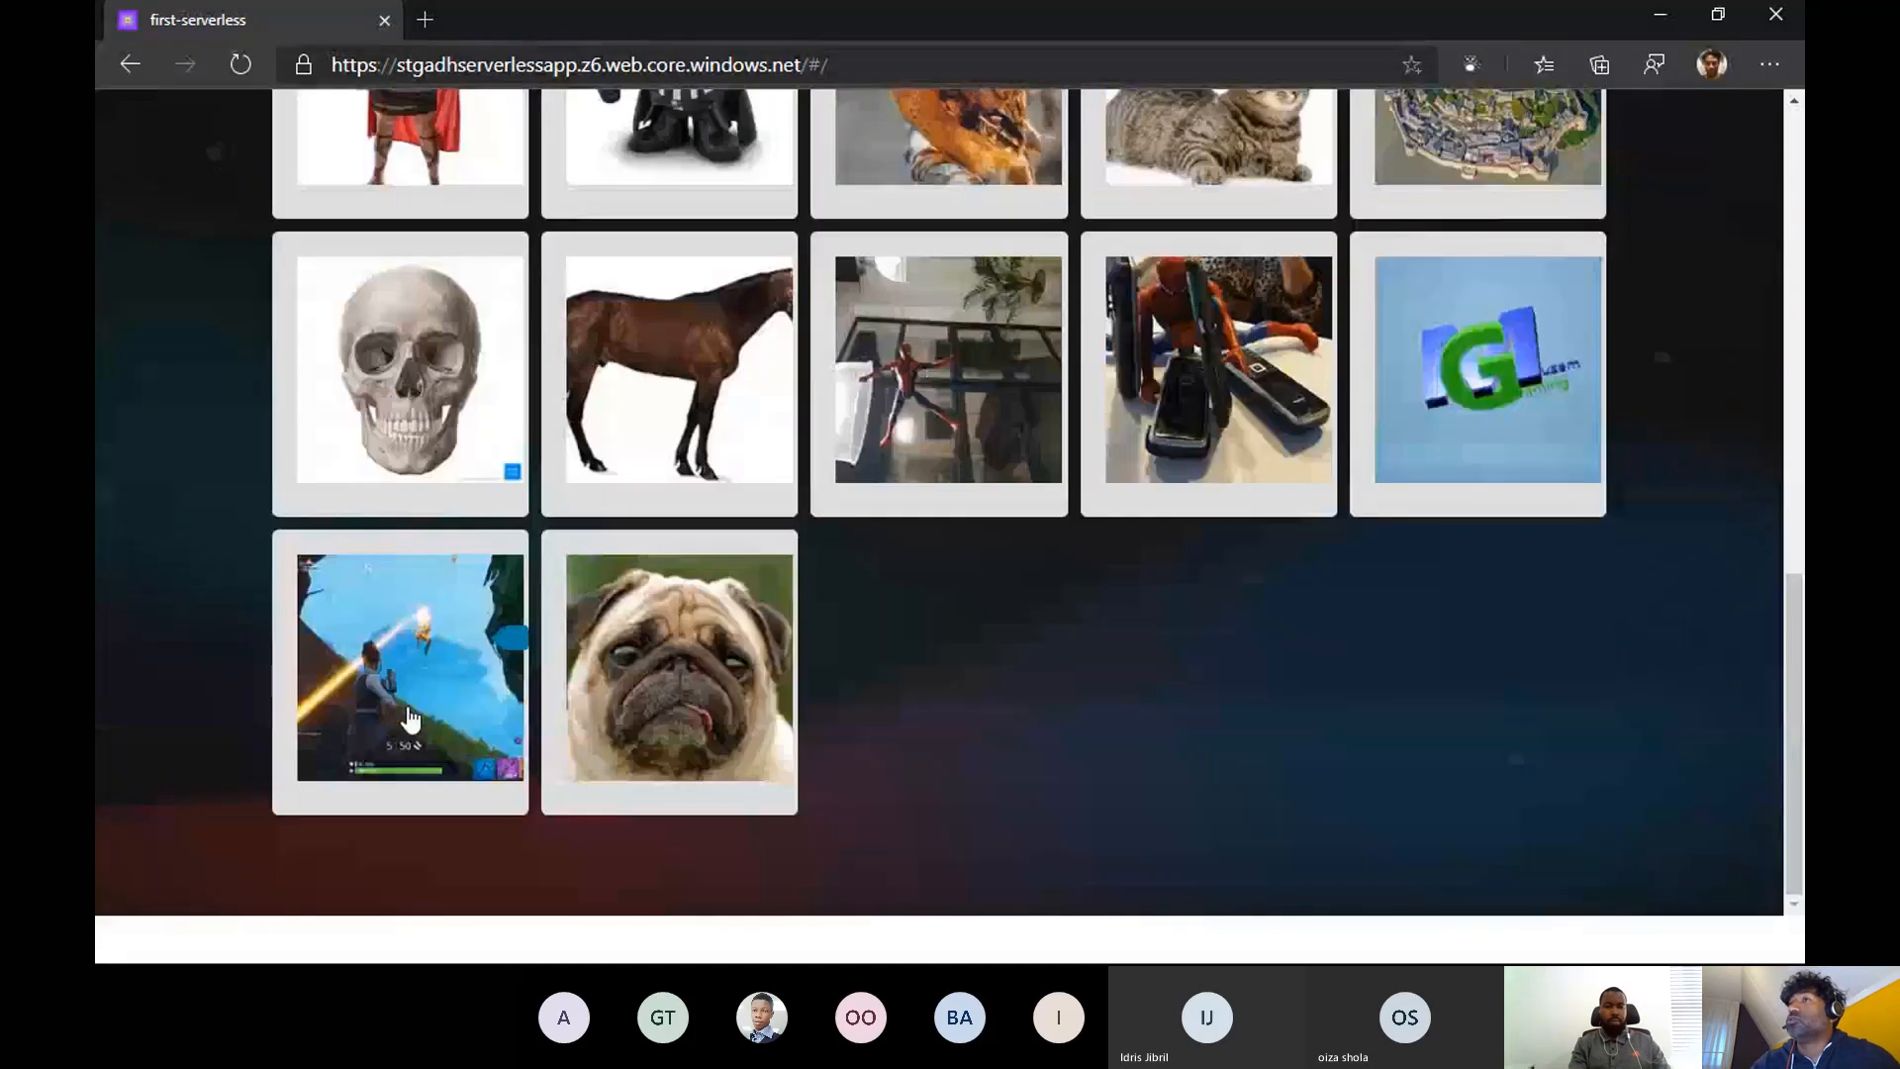
pyautogui.scroll(7, 410, 718)
pyautogui.scroll(-2, 1319, 490)
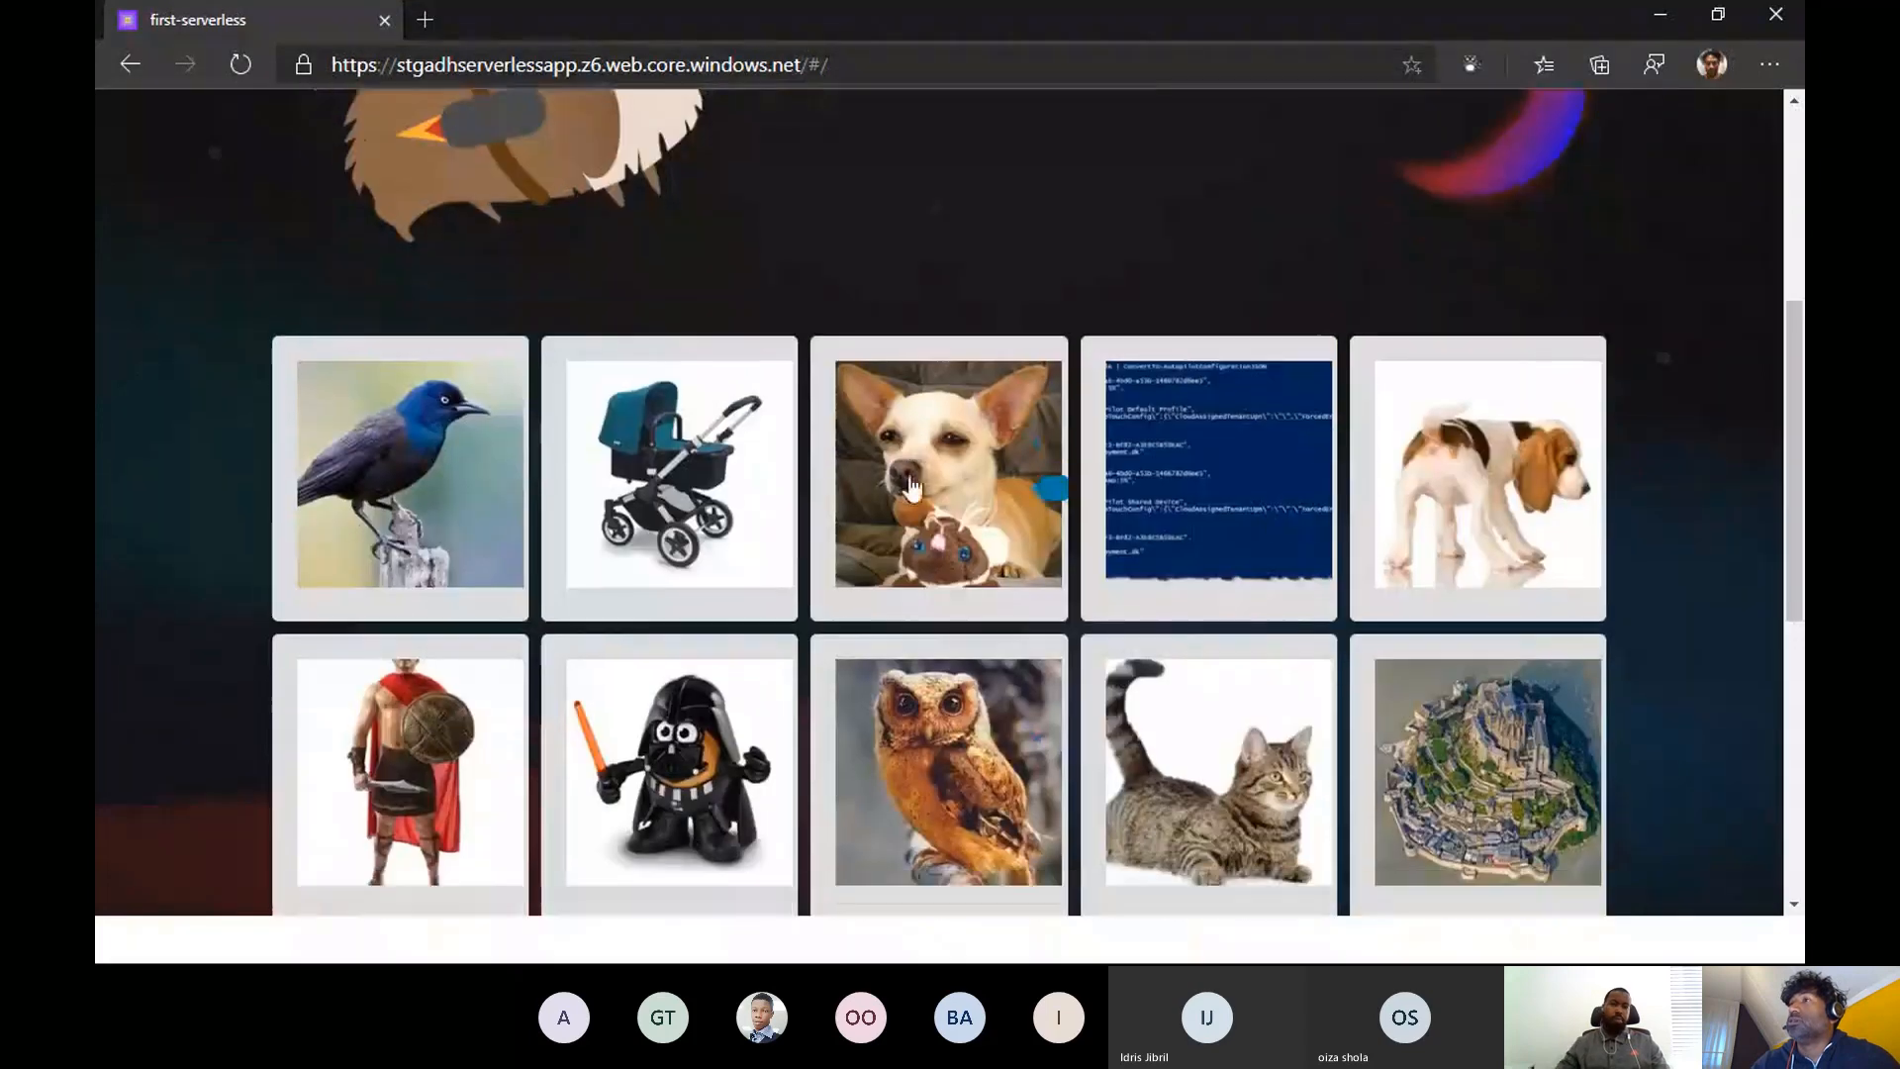
pyautogui.scroll(1, 870, 412)
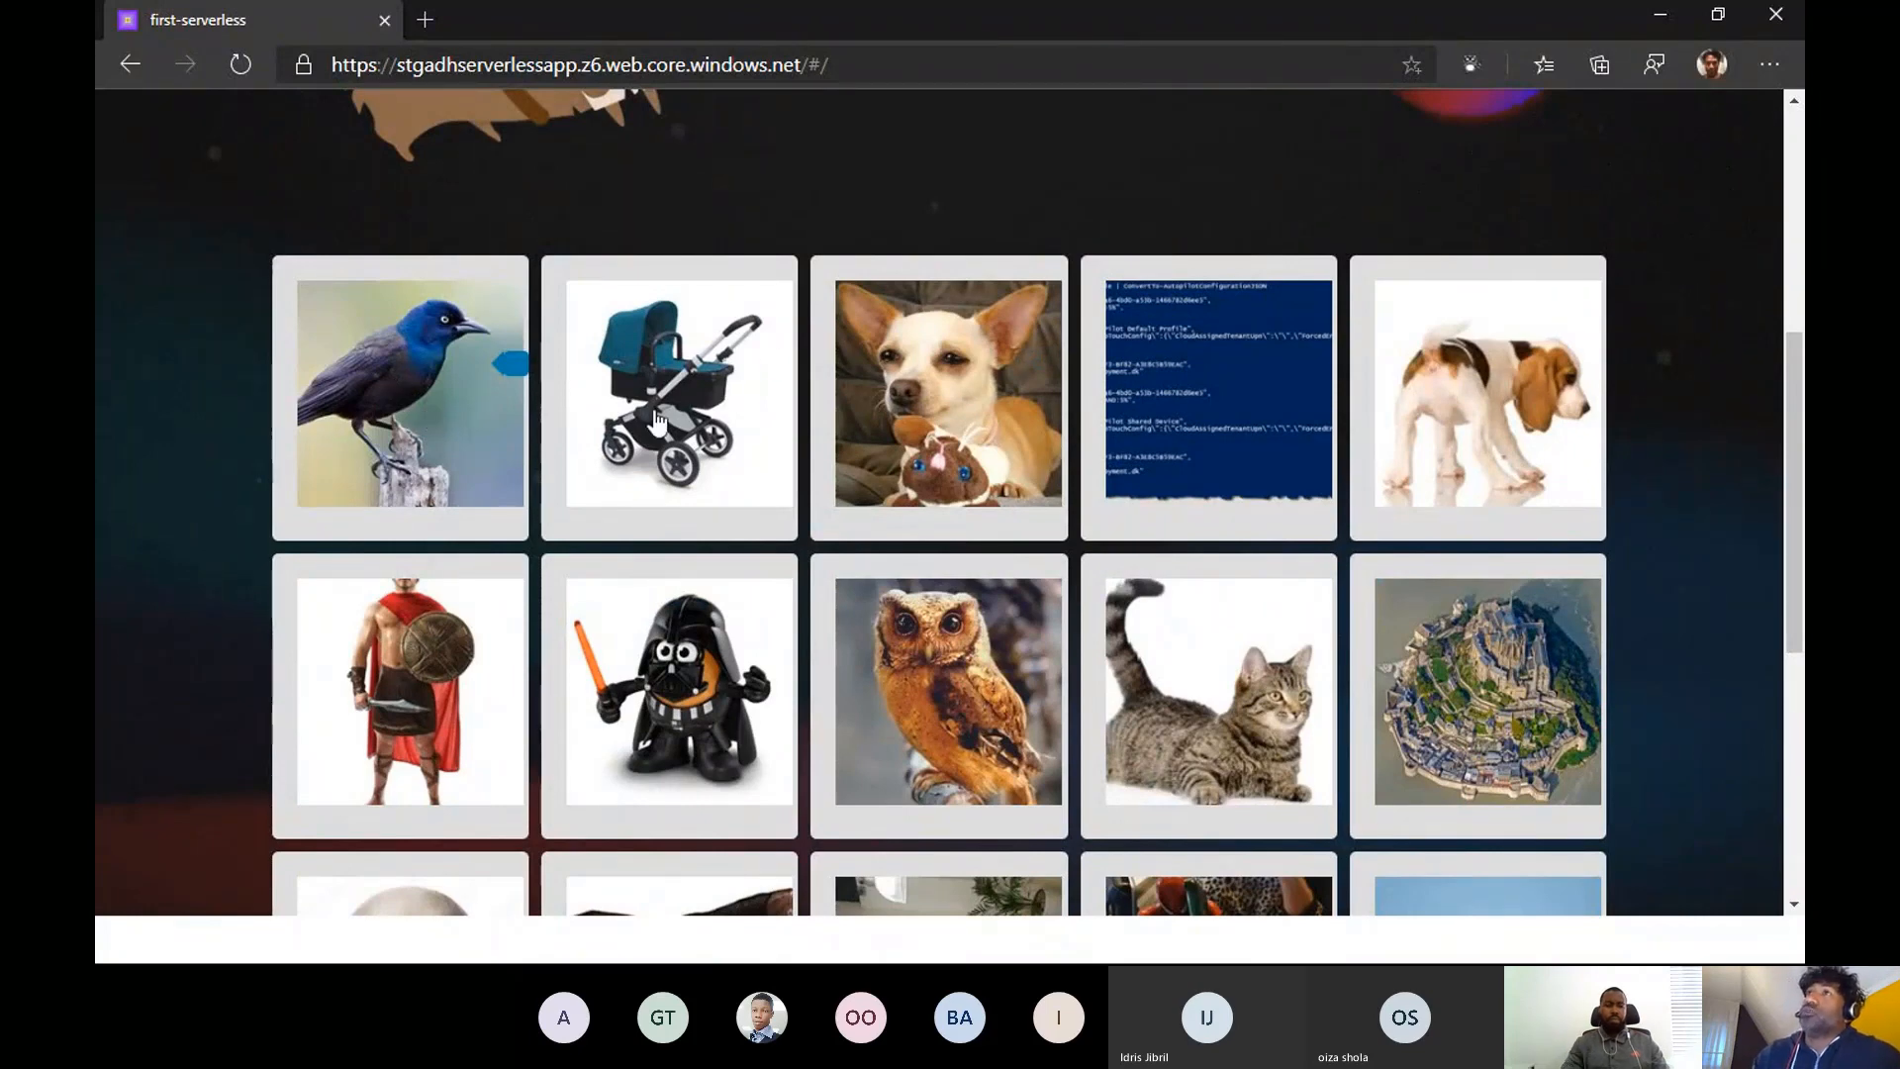
pyautogui.scroll(5, 1326, 564)
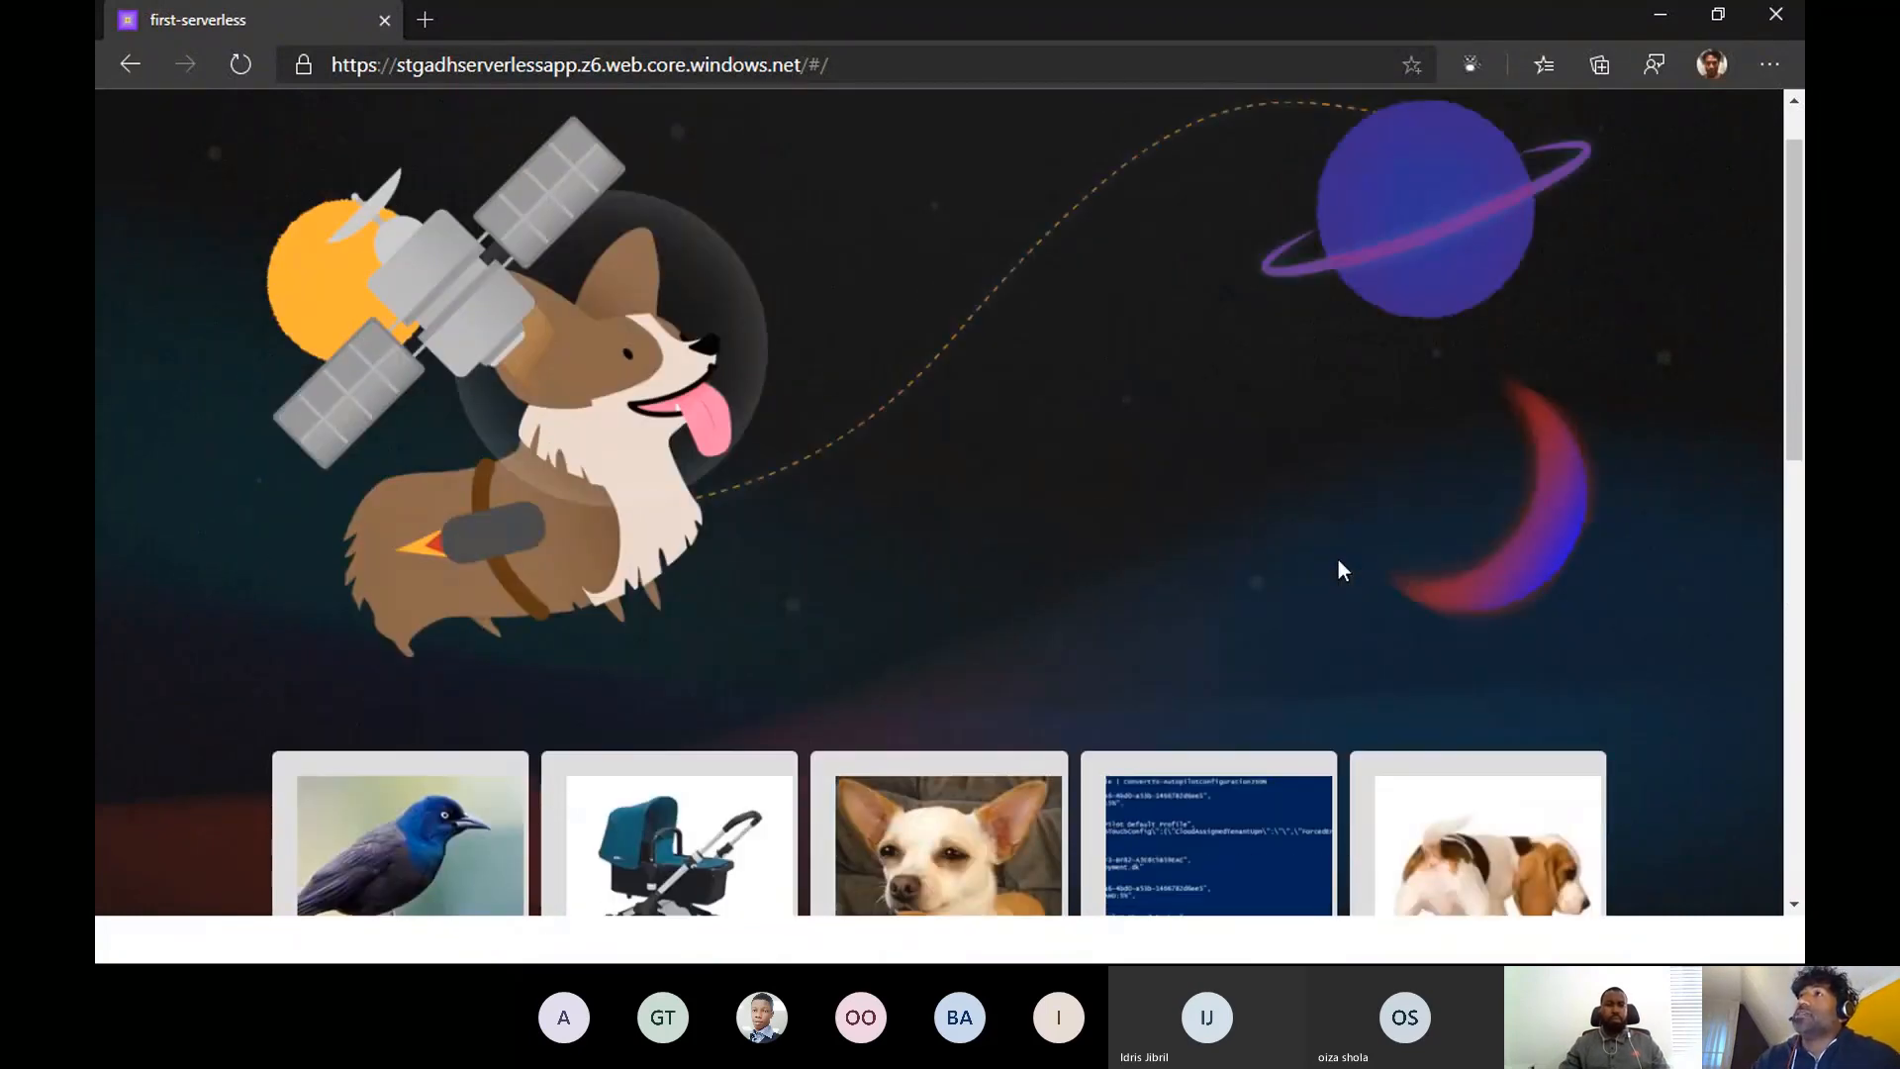
pyautogui.scroll(1, 1326, 564)
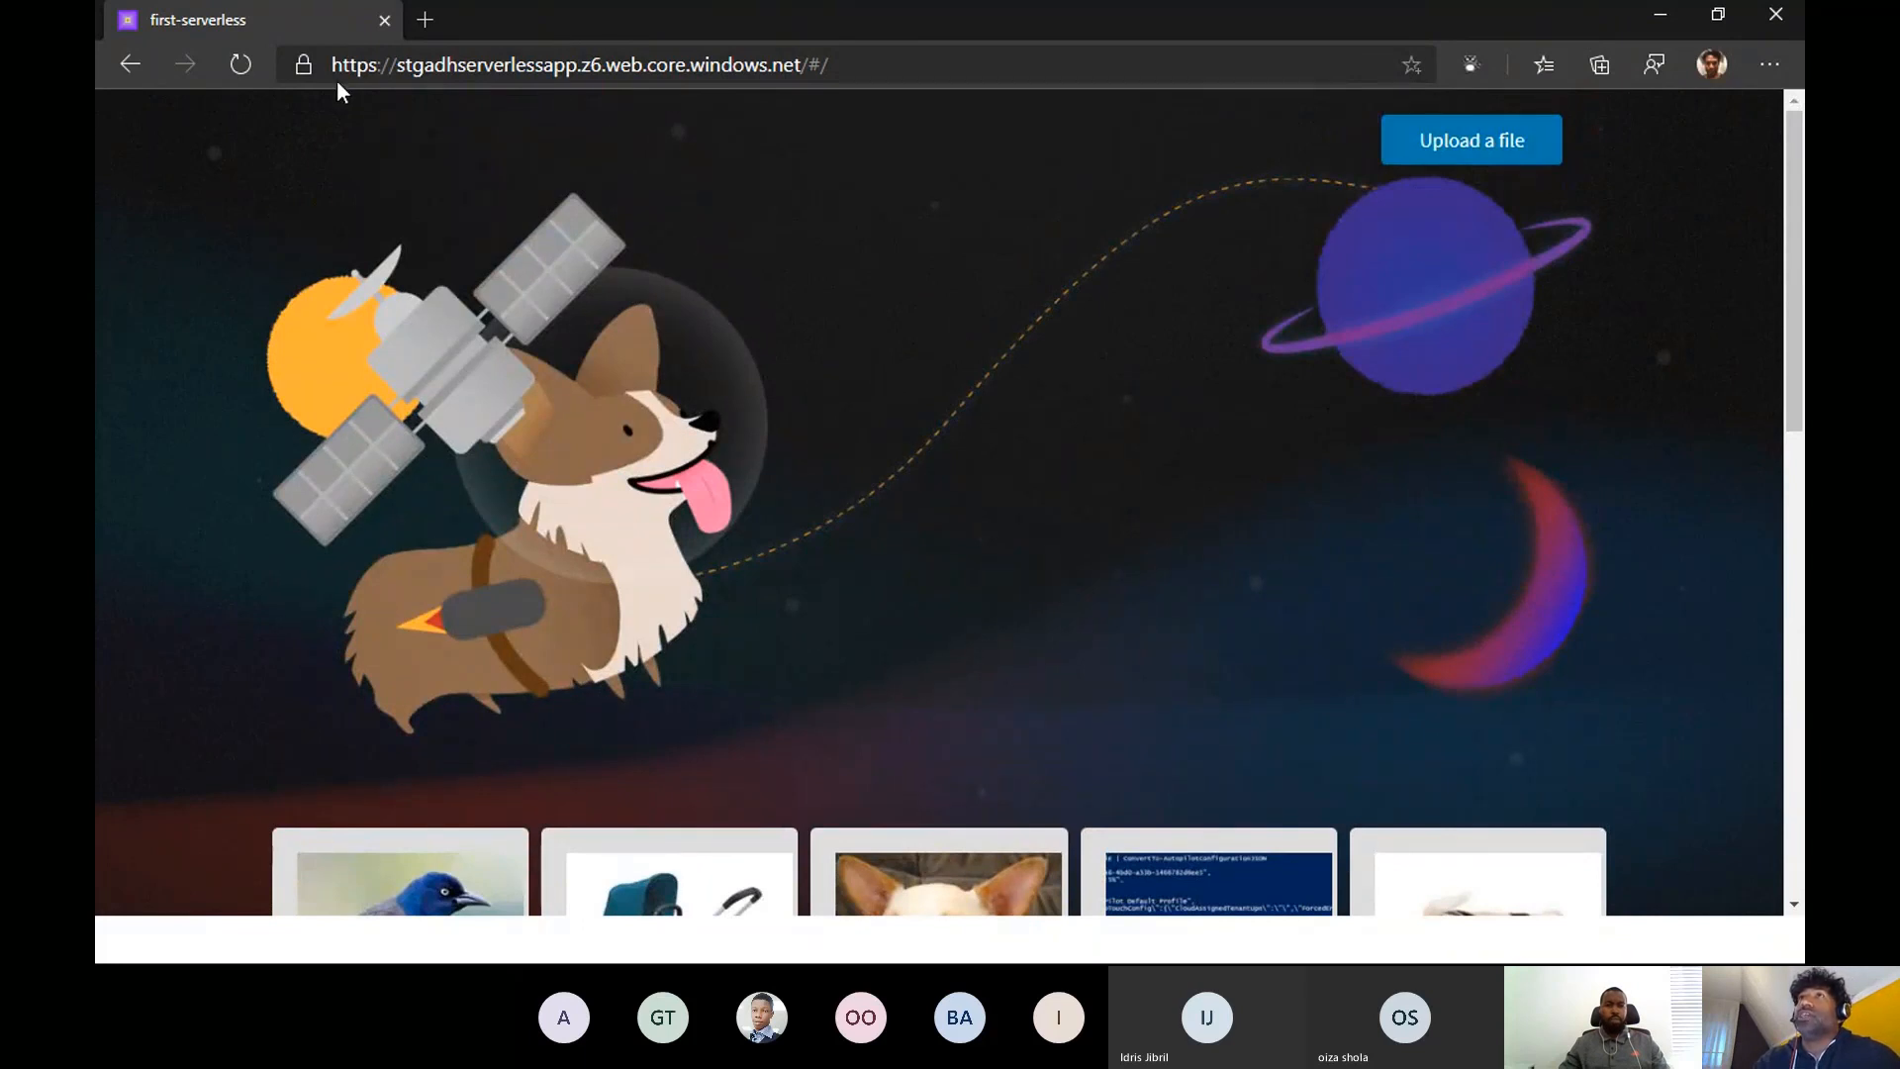
pyautogui.moveTo(400, 67); pyautogui.dragTo(578, 66)
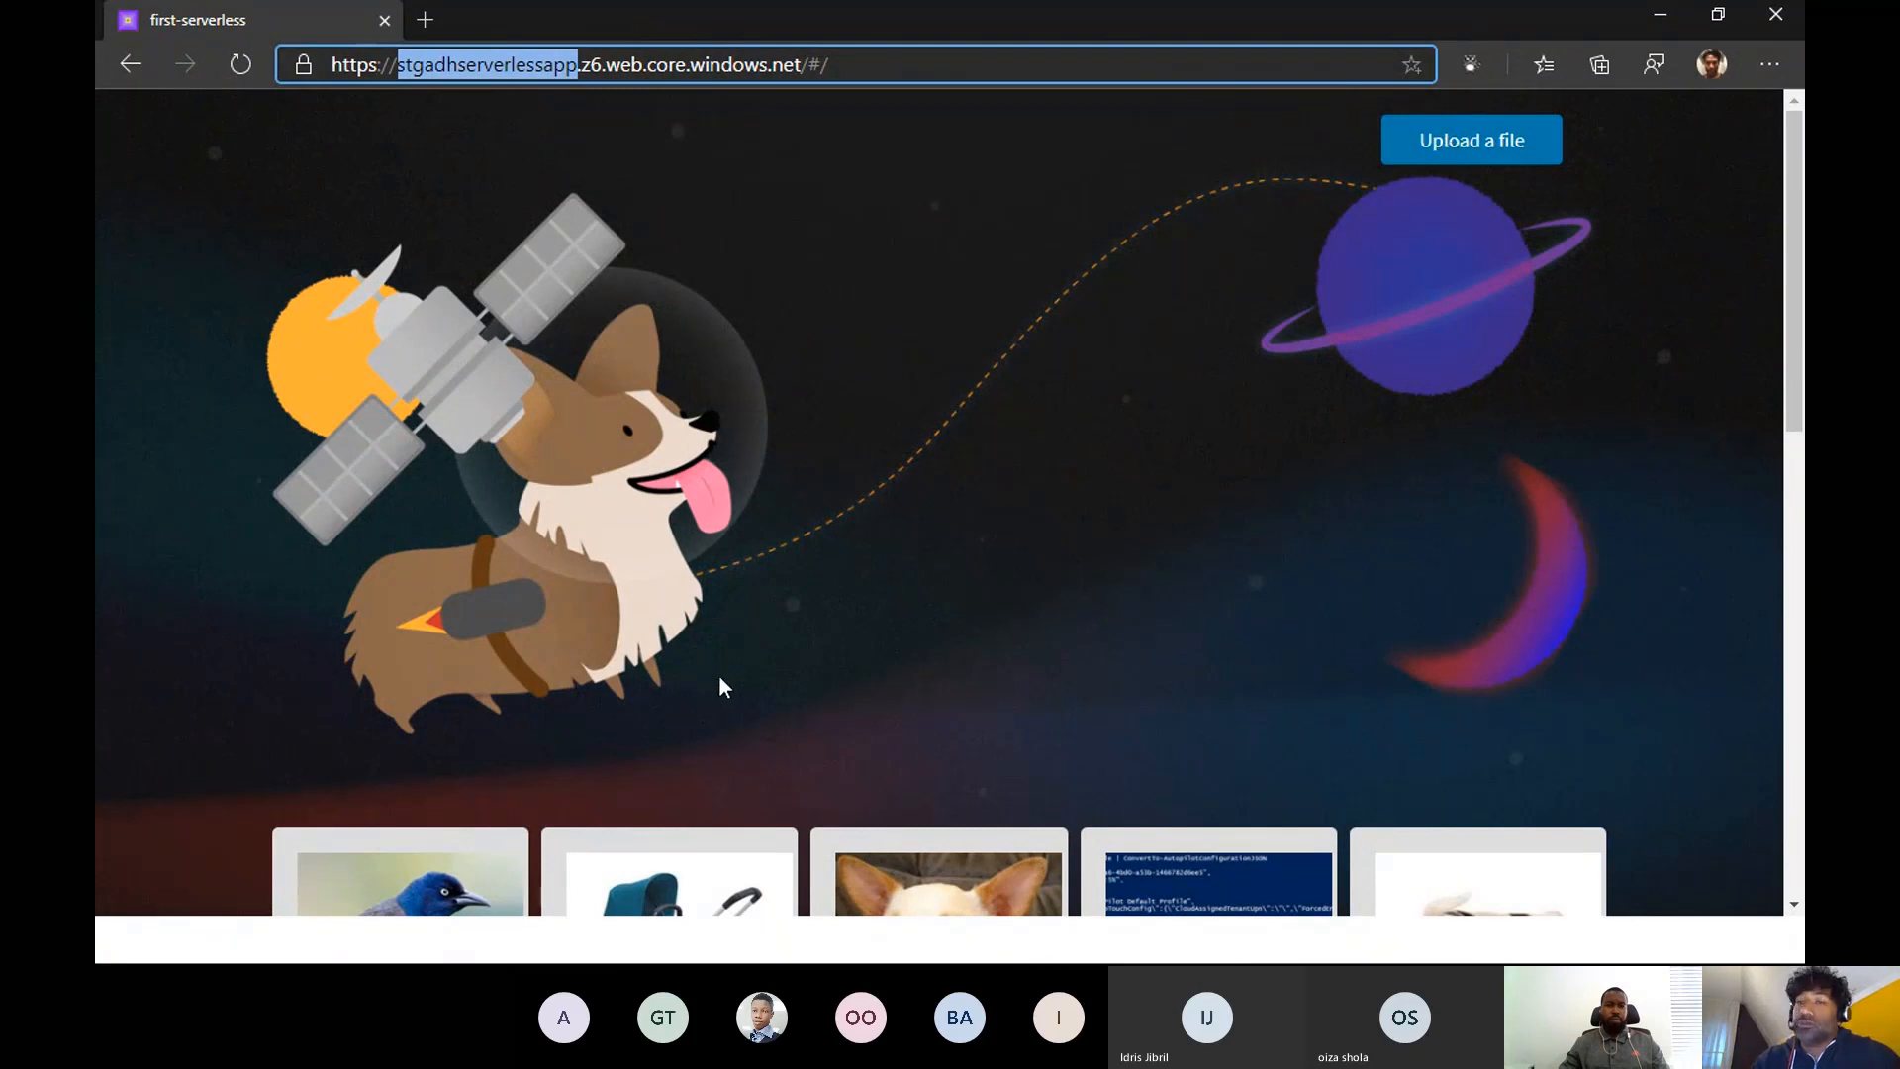
# - Switch back to the Azure portal and open the stgadhserverlessapp storage account from the adh-serverless-app resource group
pyautogui.click(1660, 16)
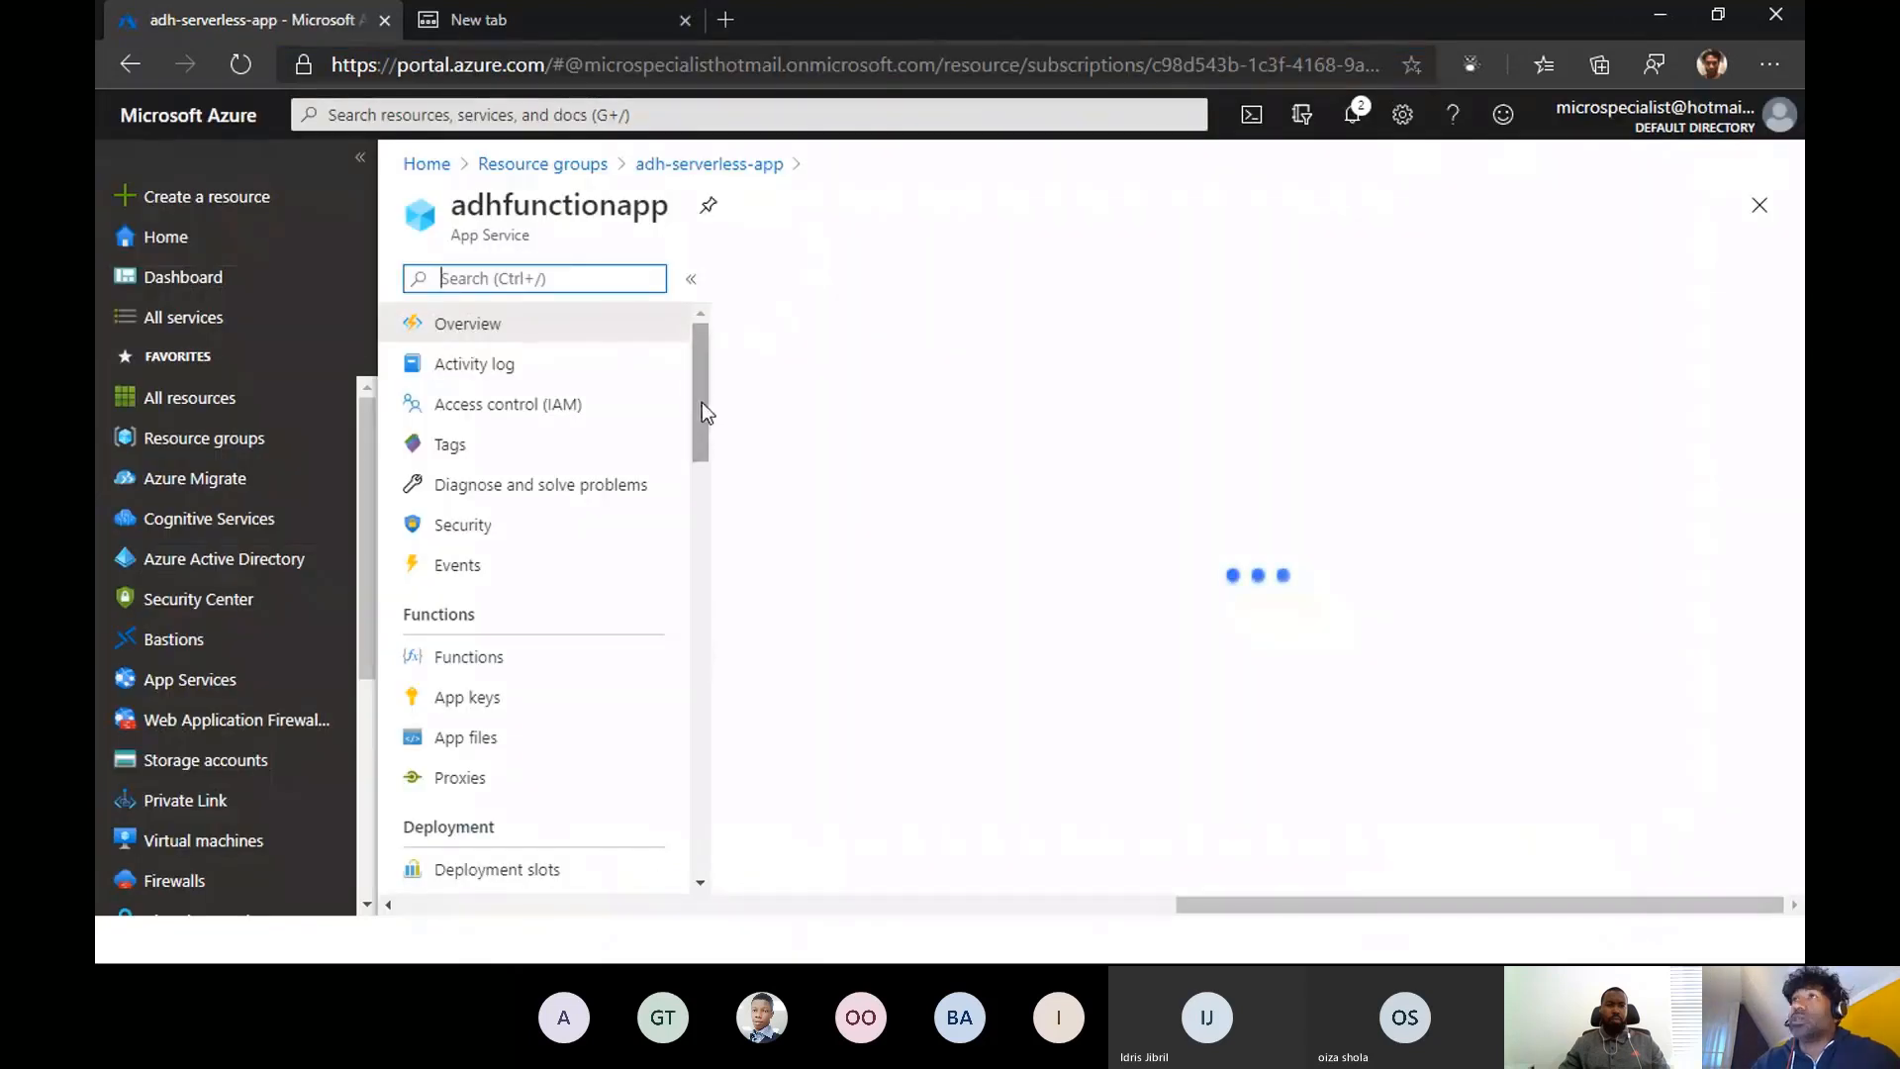
pyautogui.click(542, 163)
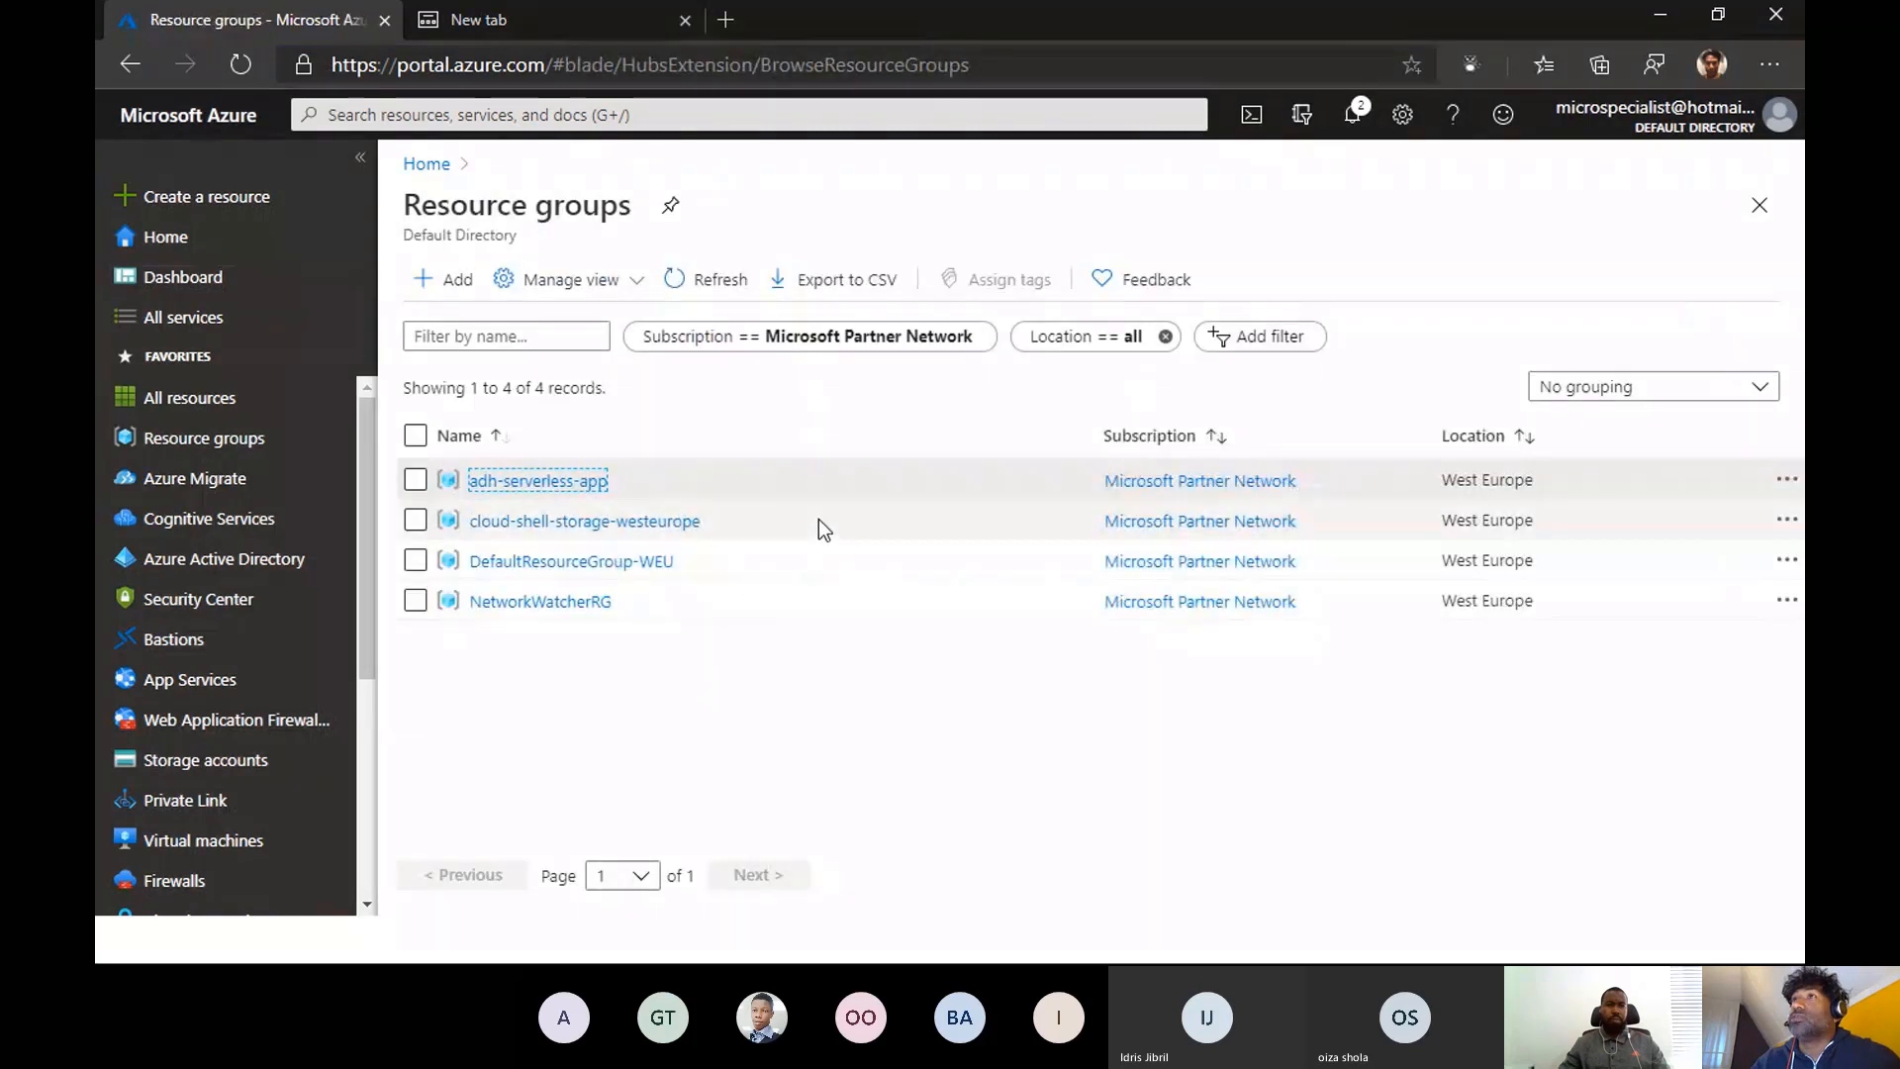
pyautogui.click(498, 482)
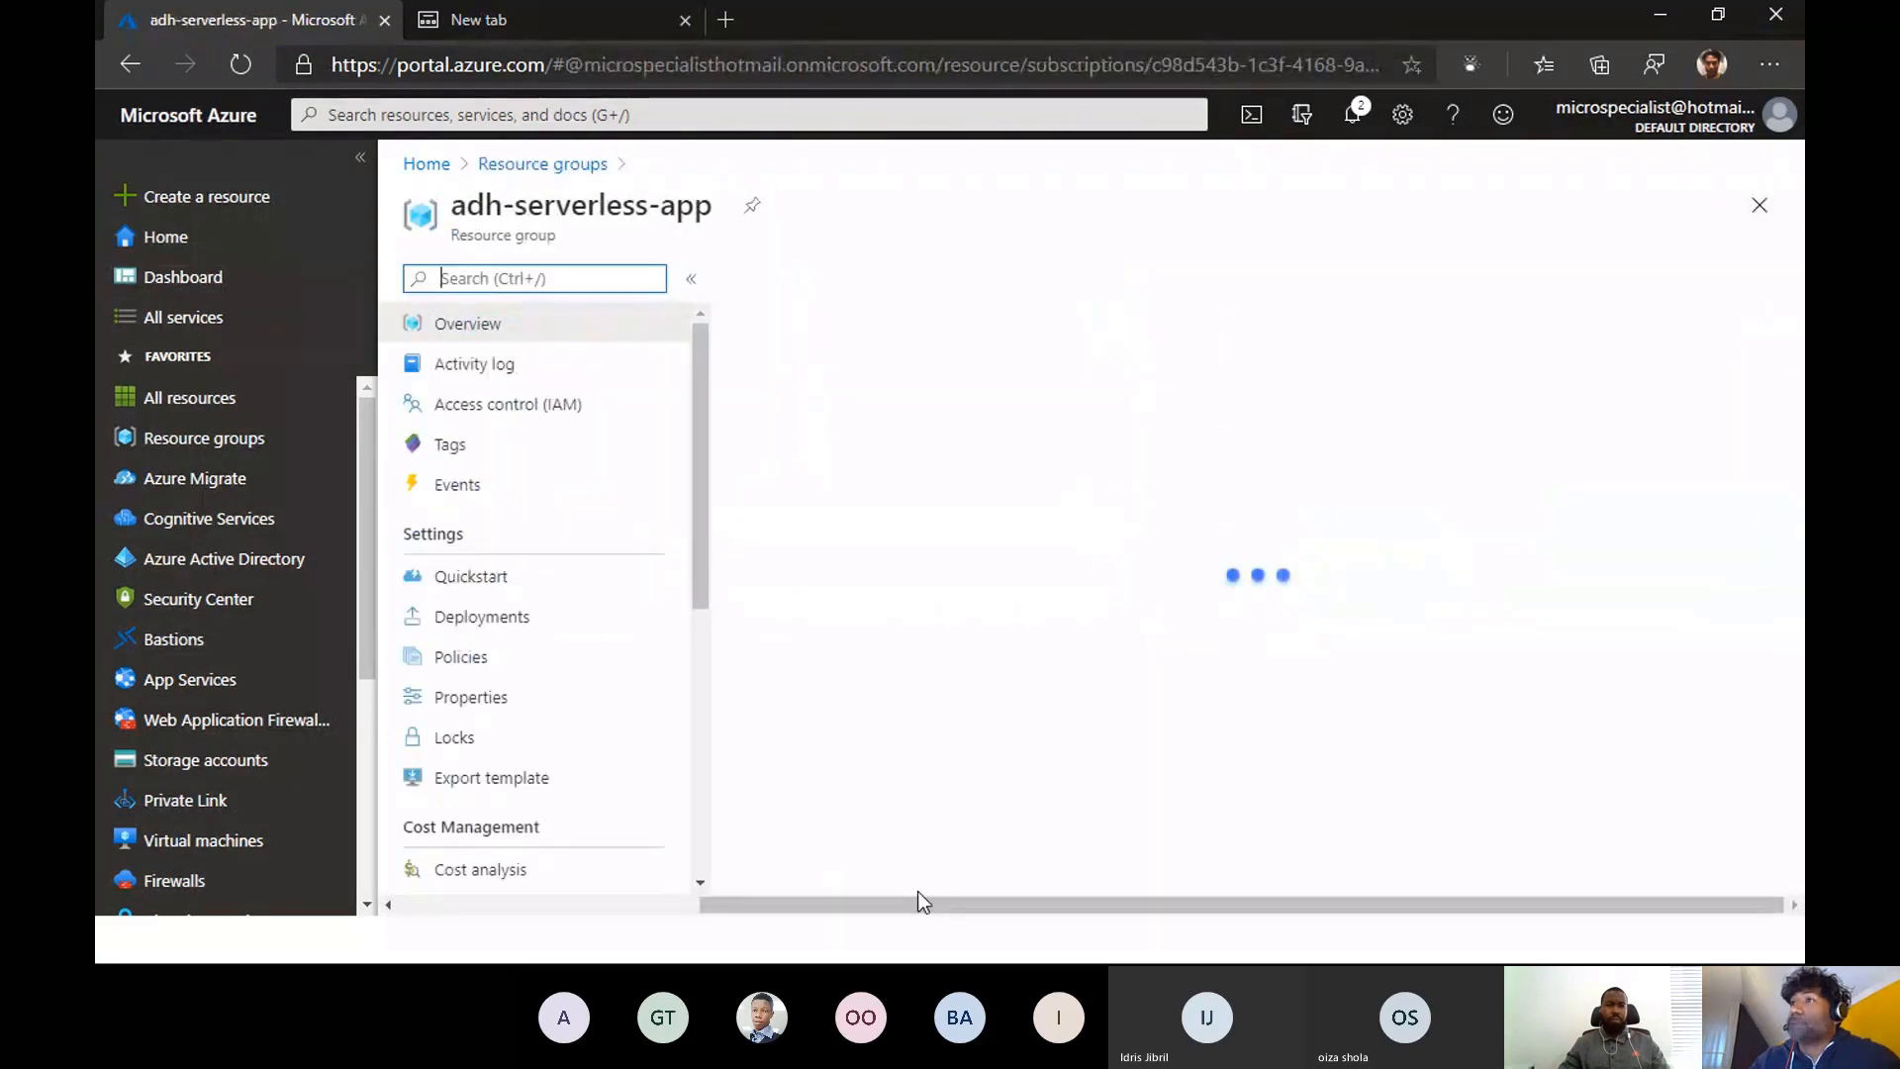
pyautogui.scroll(-1, 989, 782)
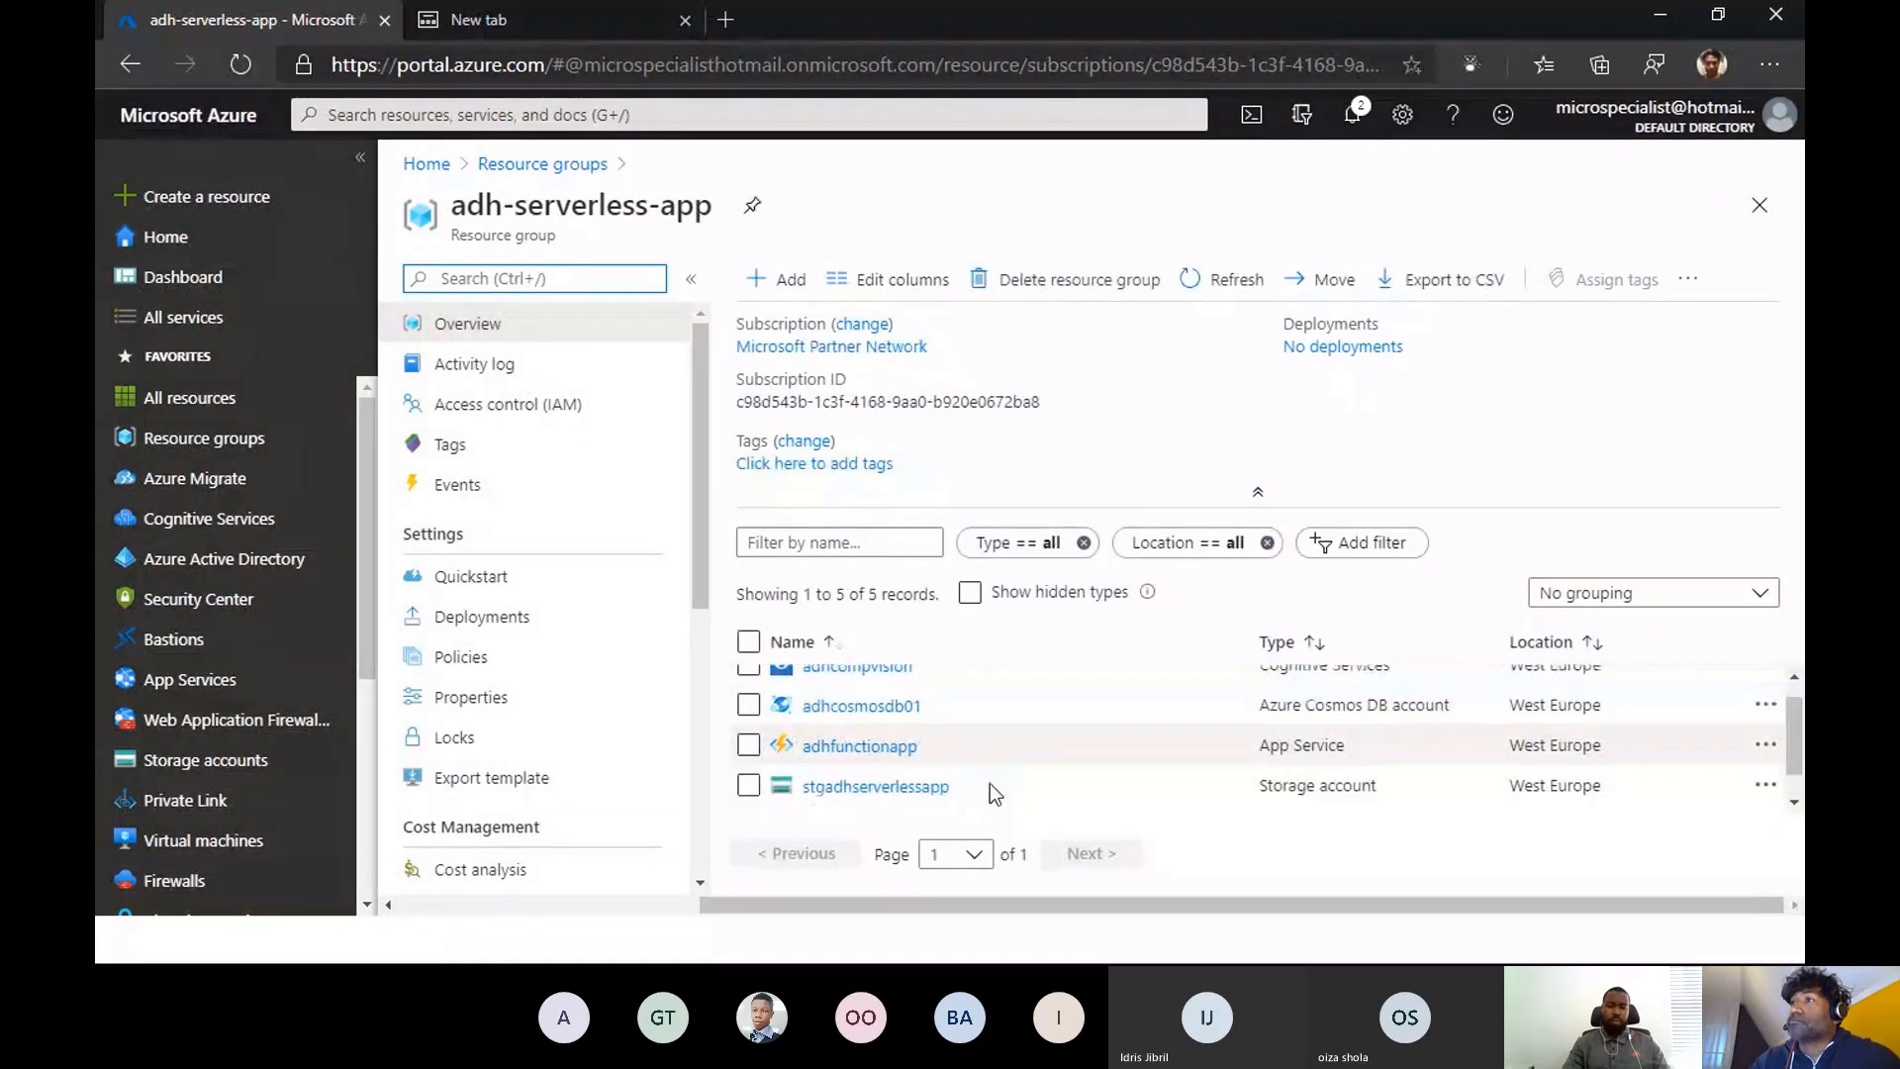
pyautogui.click(895, 794)
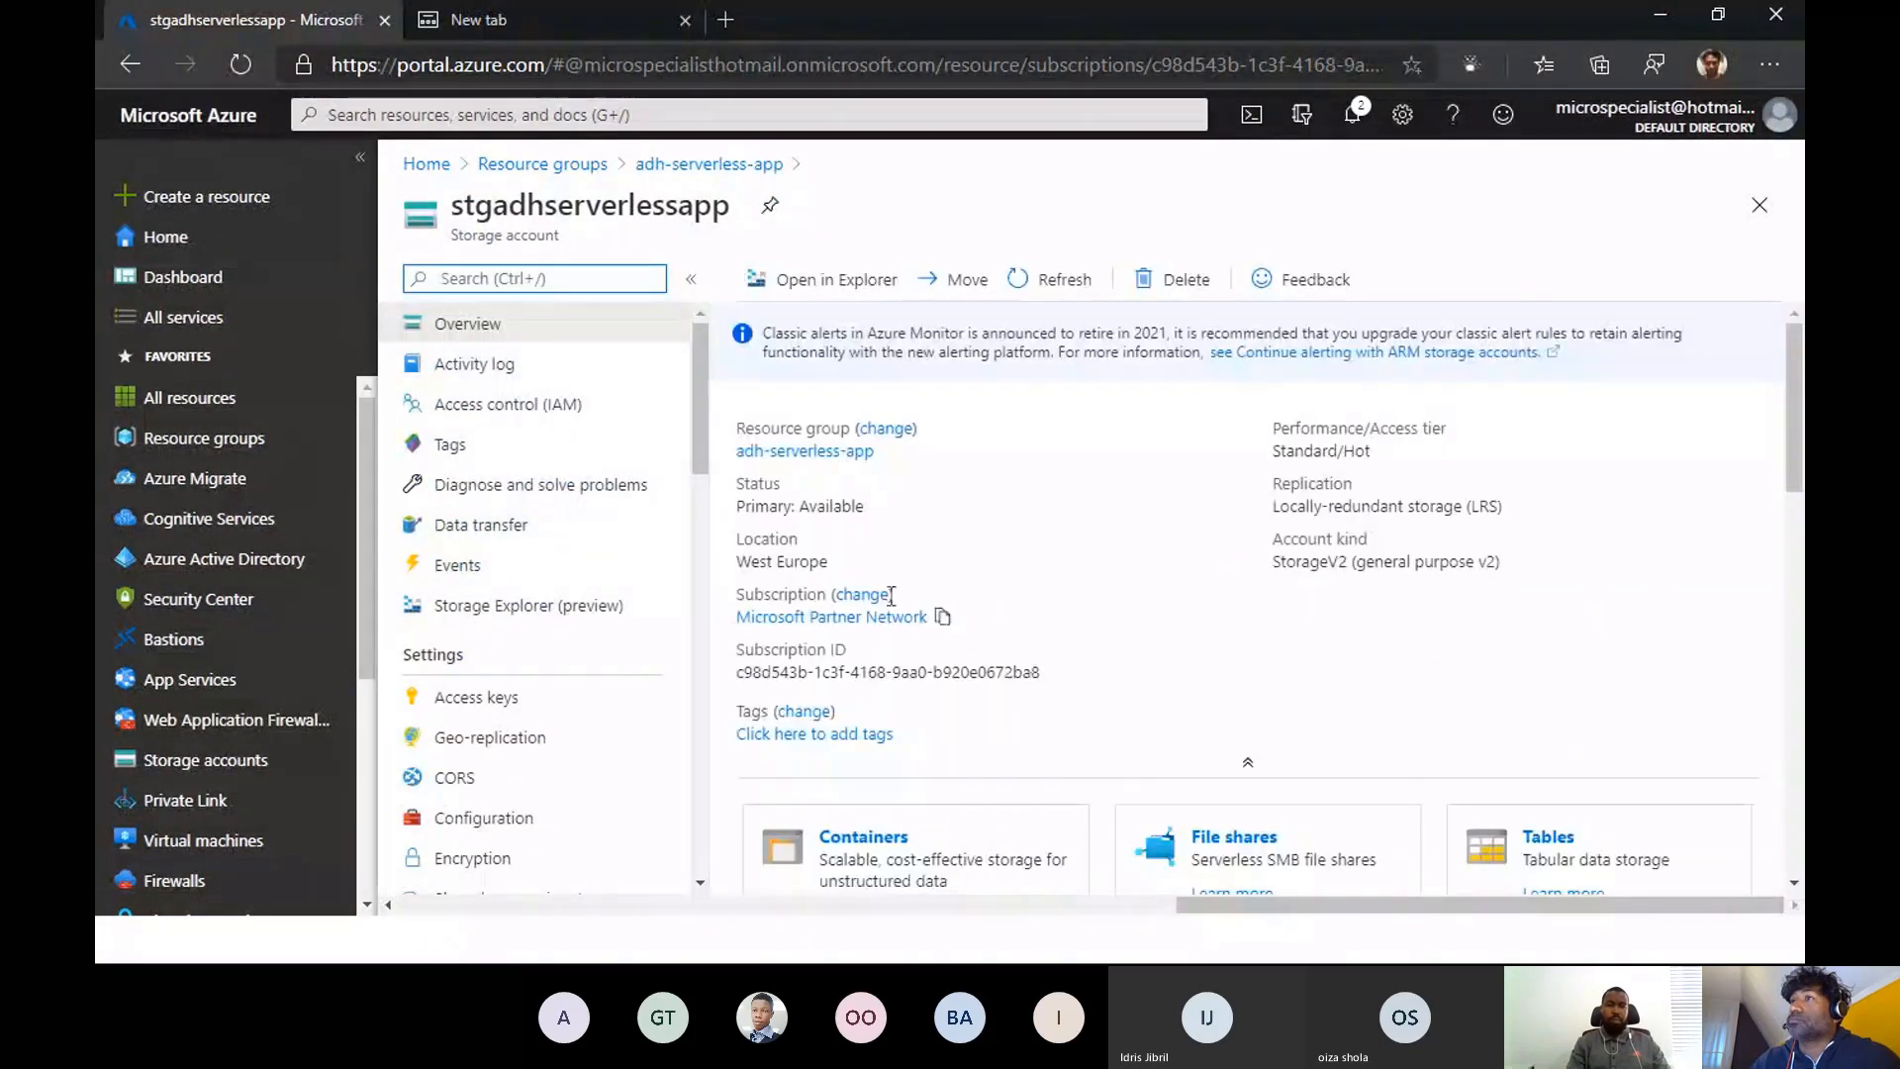
# - Open the storage account's $web container and look through the website files stored in it
pyautogui.scroll(-2, 1031, 628)
pyautogui.scroll(-1, 1032, 628)
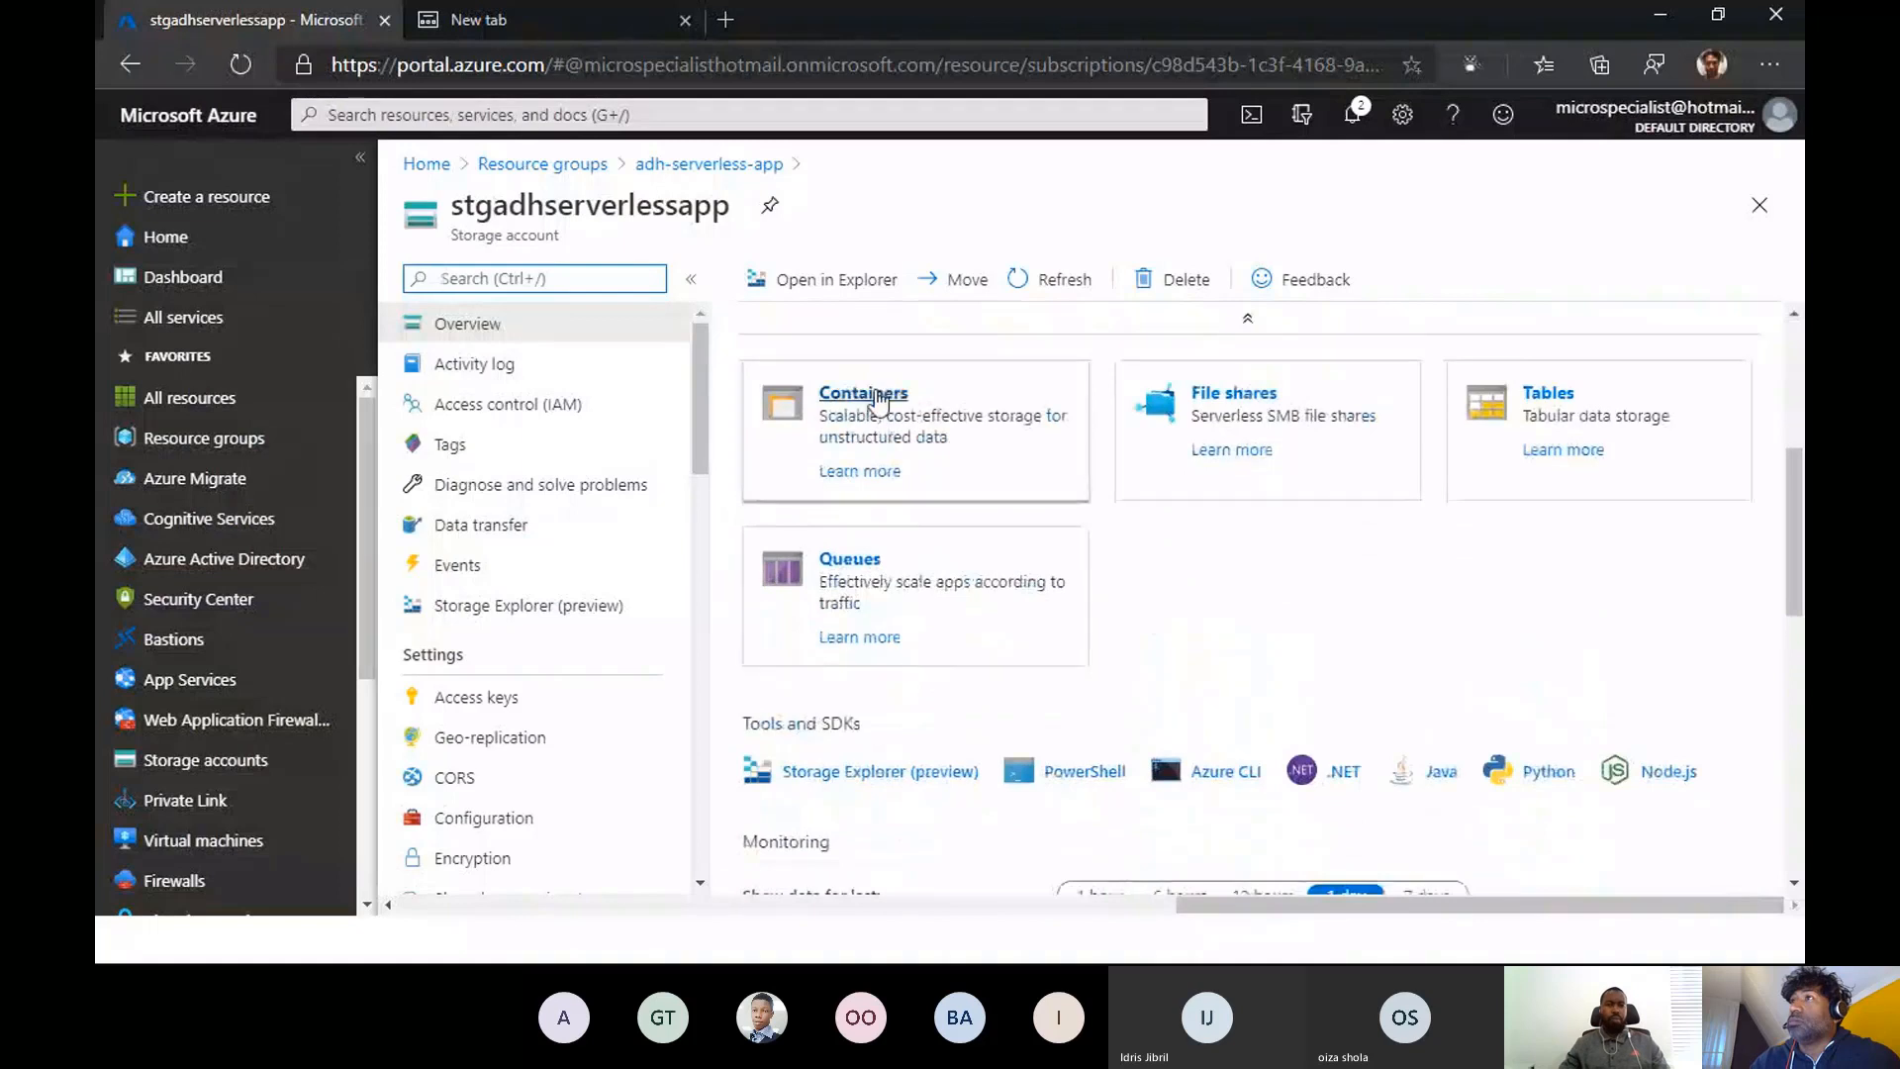
pyautogui.click(877, 408)
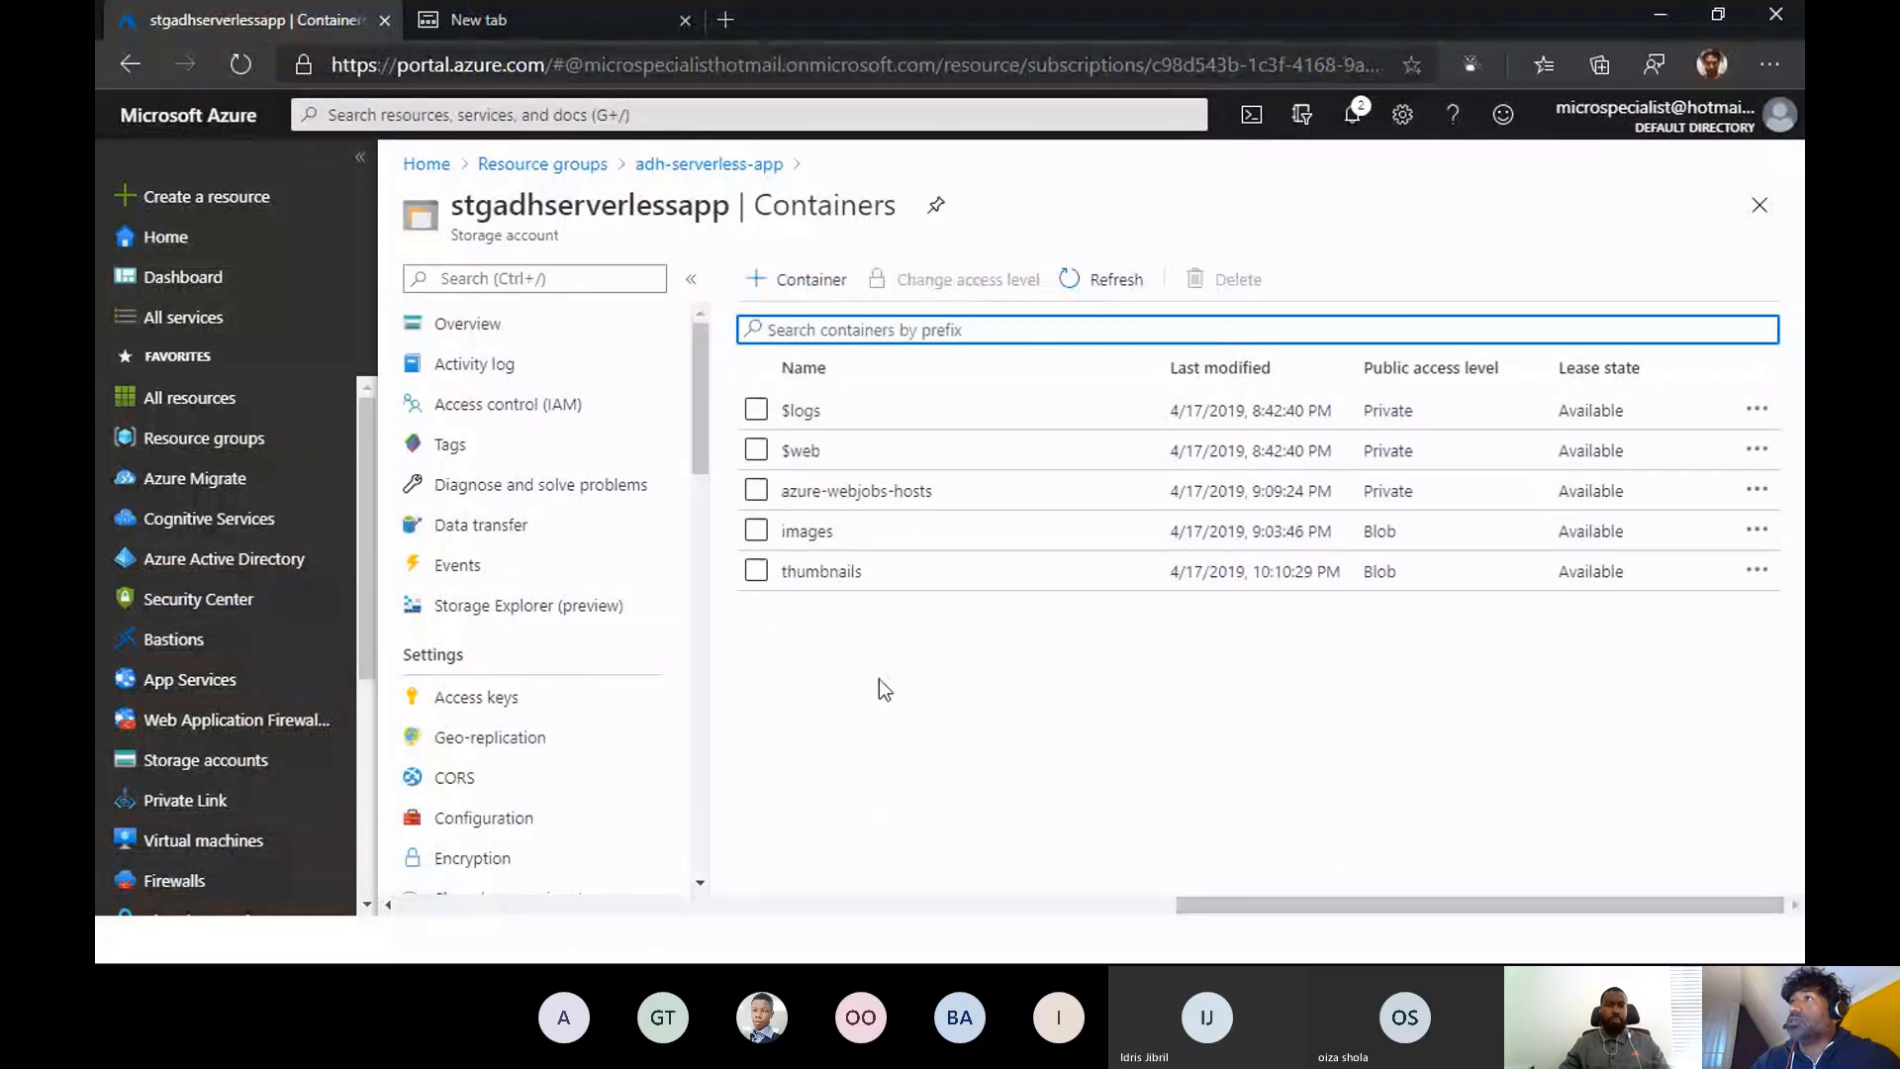
pyautogui.click(798, 455)
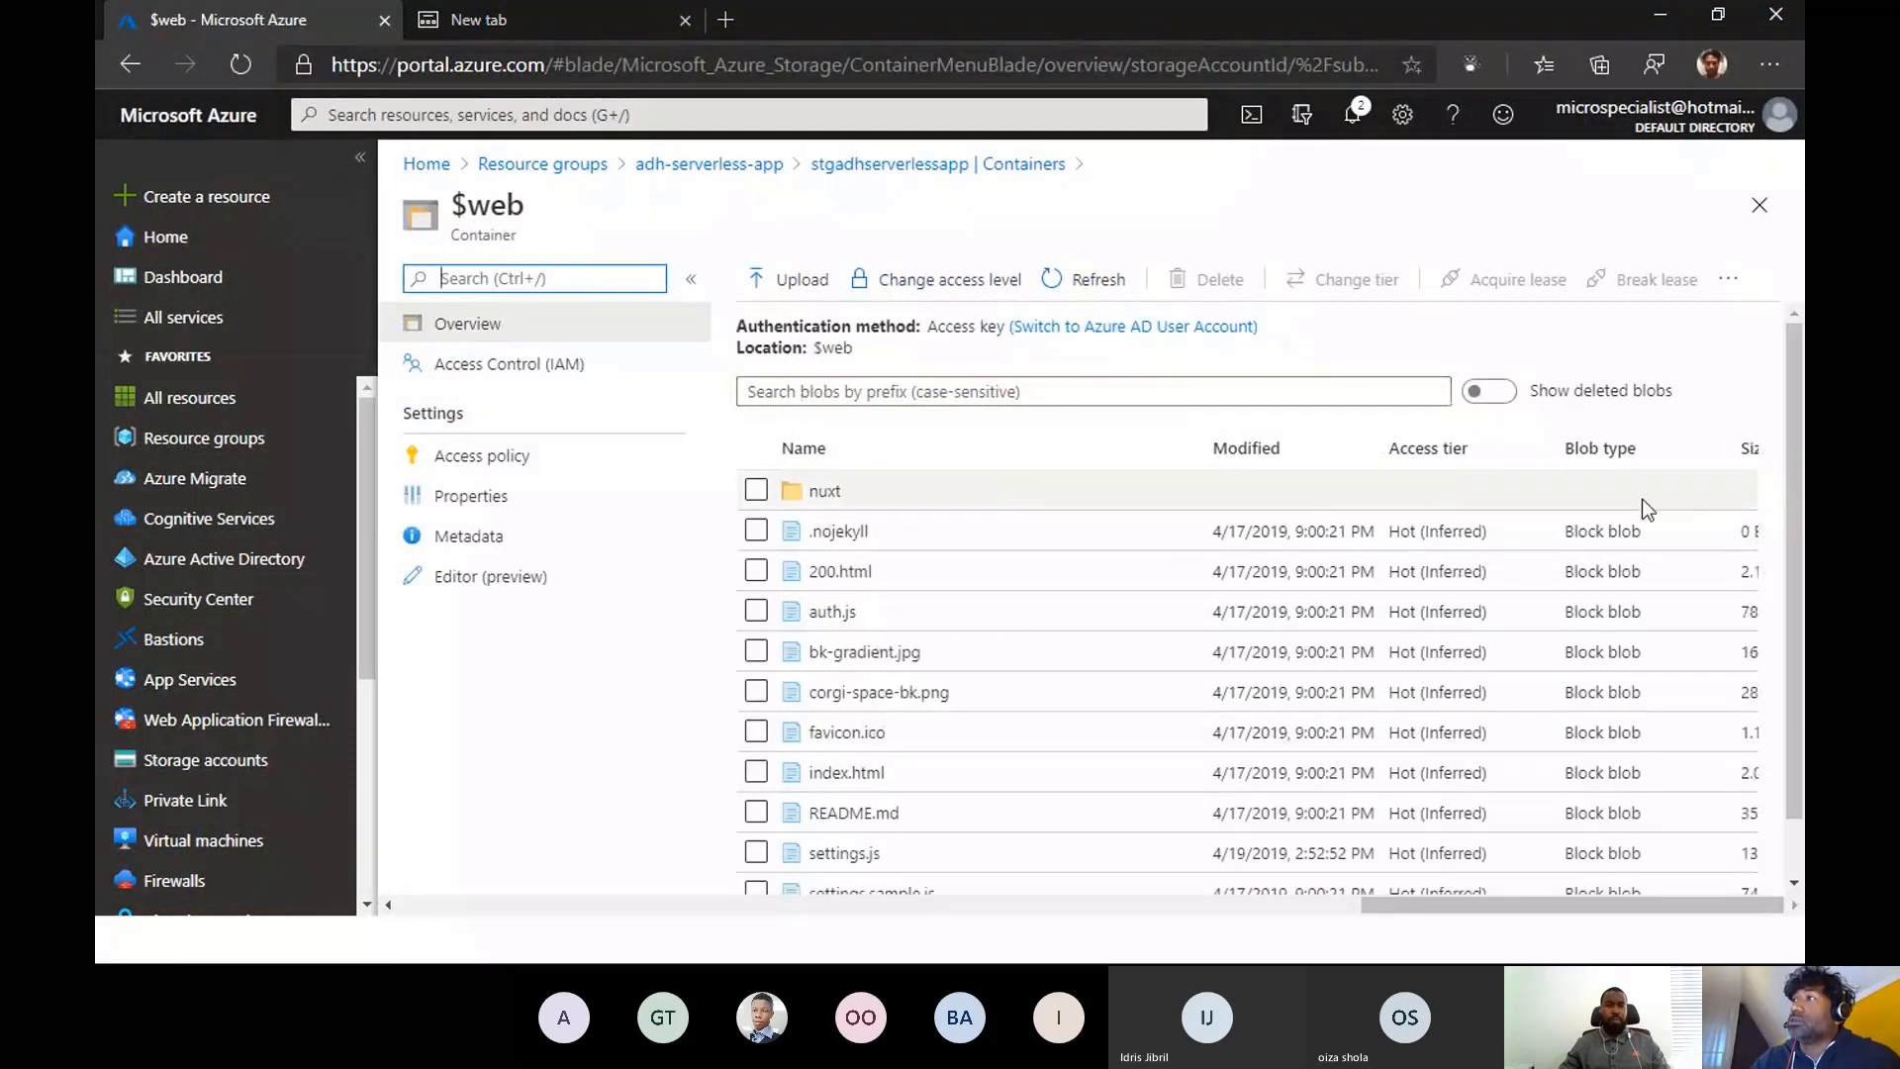
pyautogui.scroll(-2, 1386, 693)
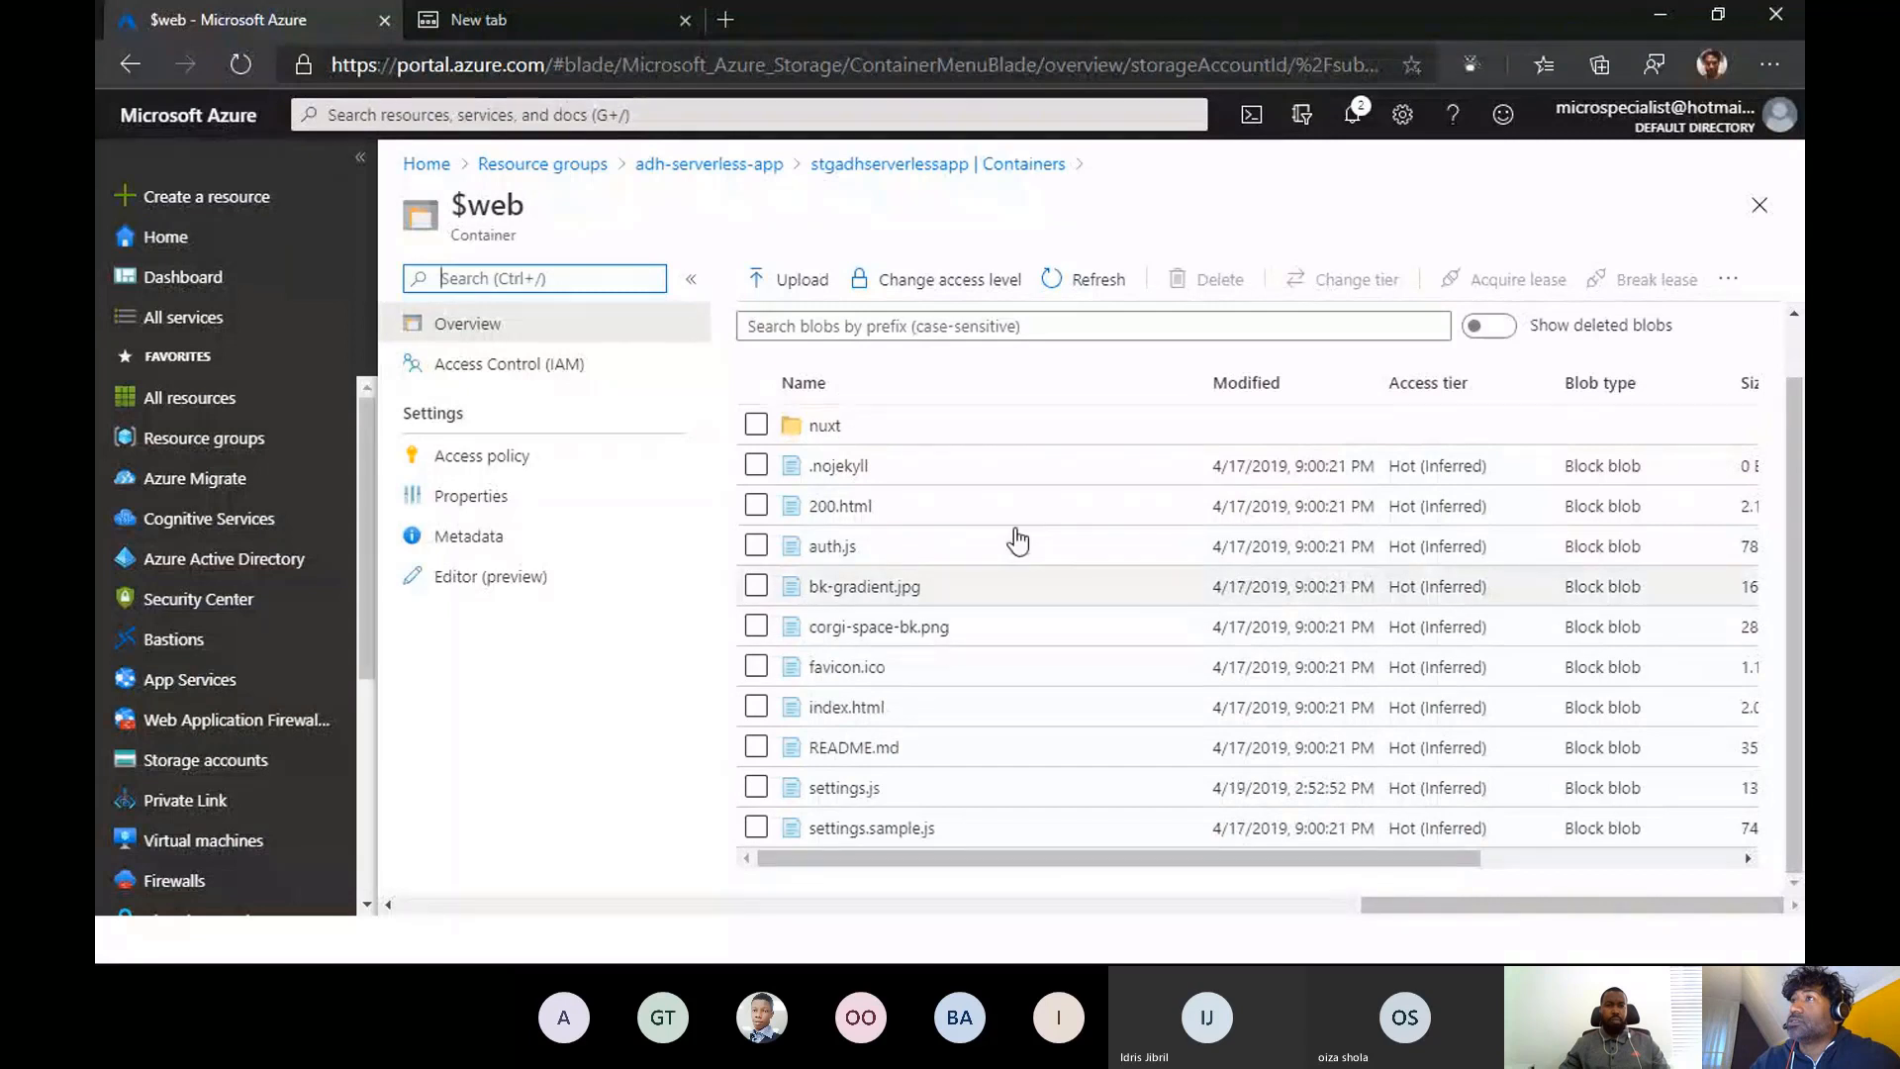
pyautogui.scroll(2, 945, 436)
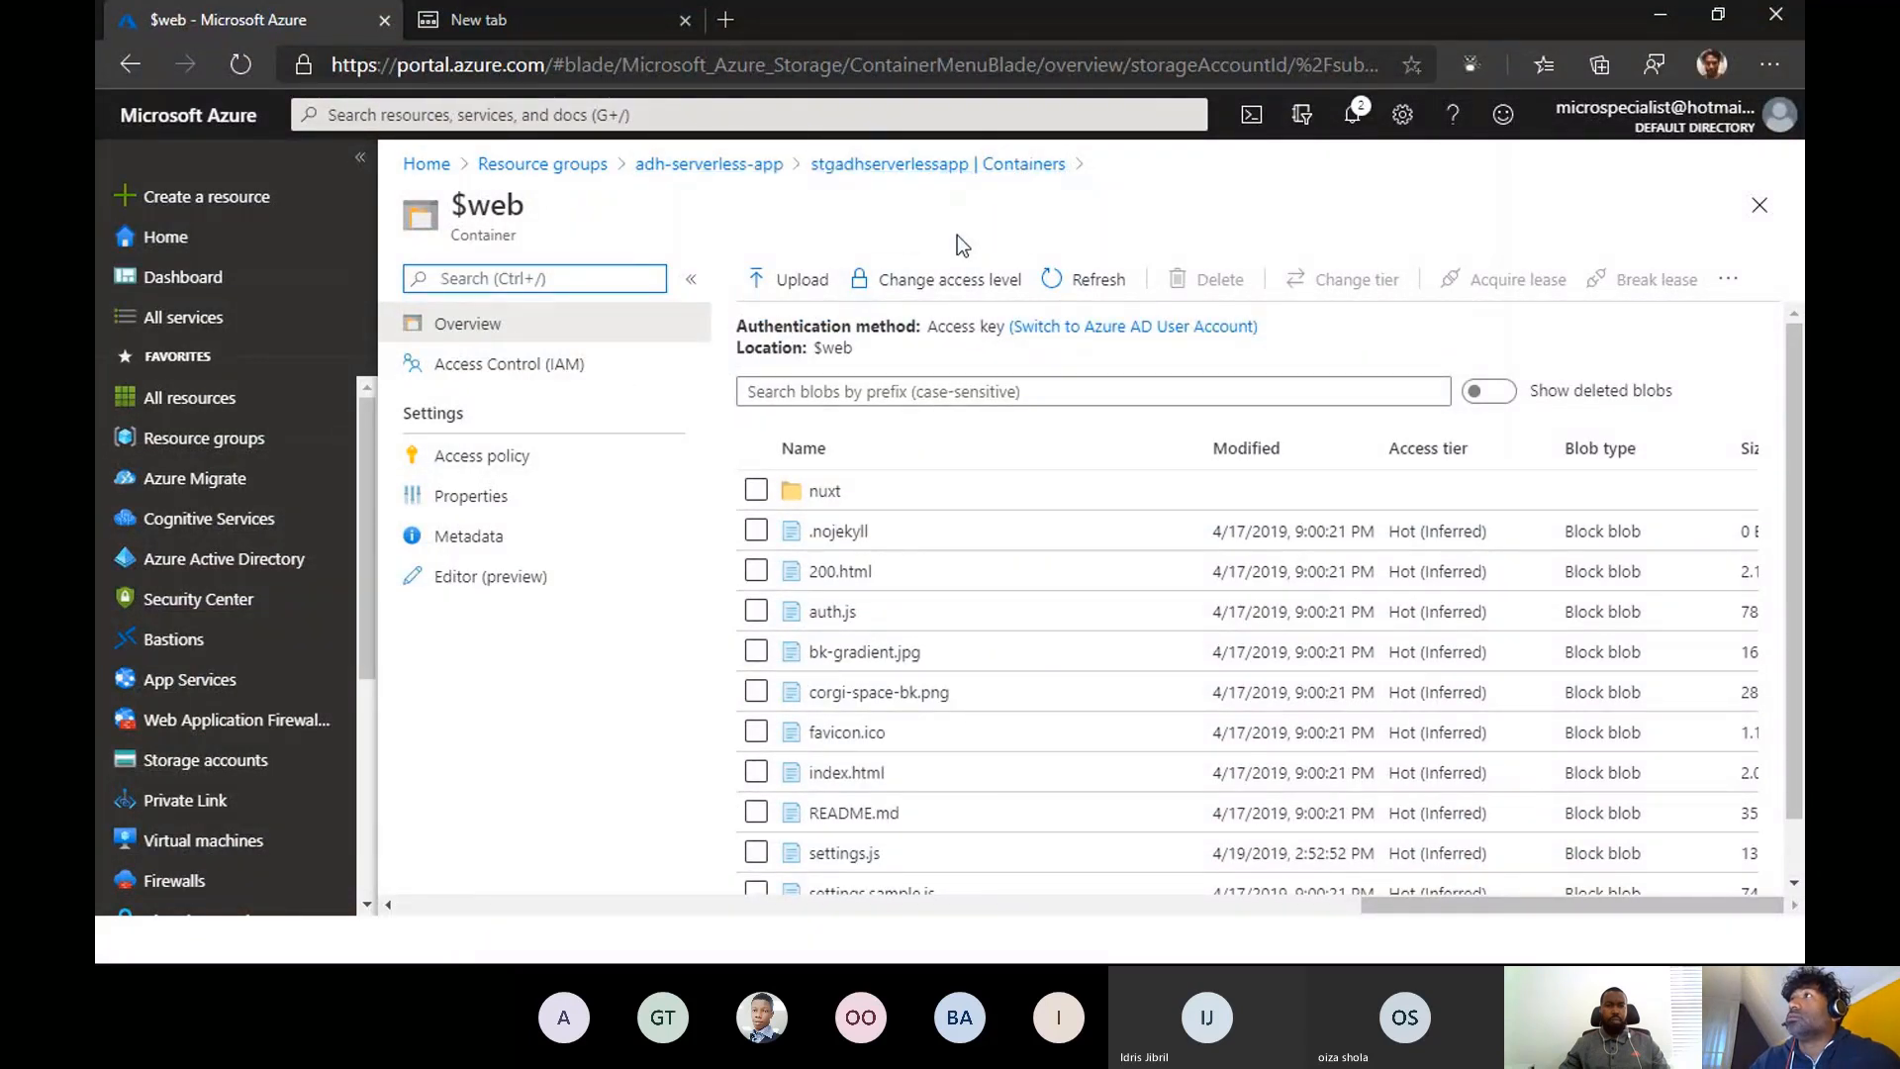
# - Reopen stgadhserverlessapp from its resource group and look through the image files in its images container
pyautogui.click(708, 164)
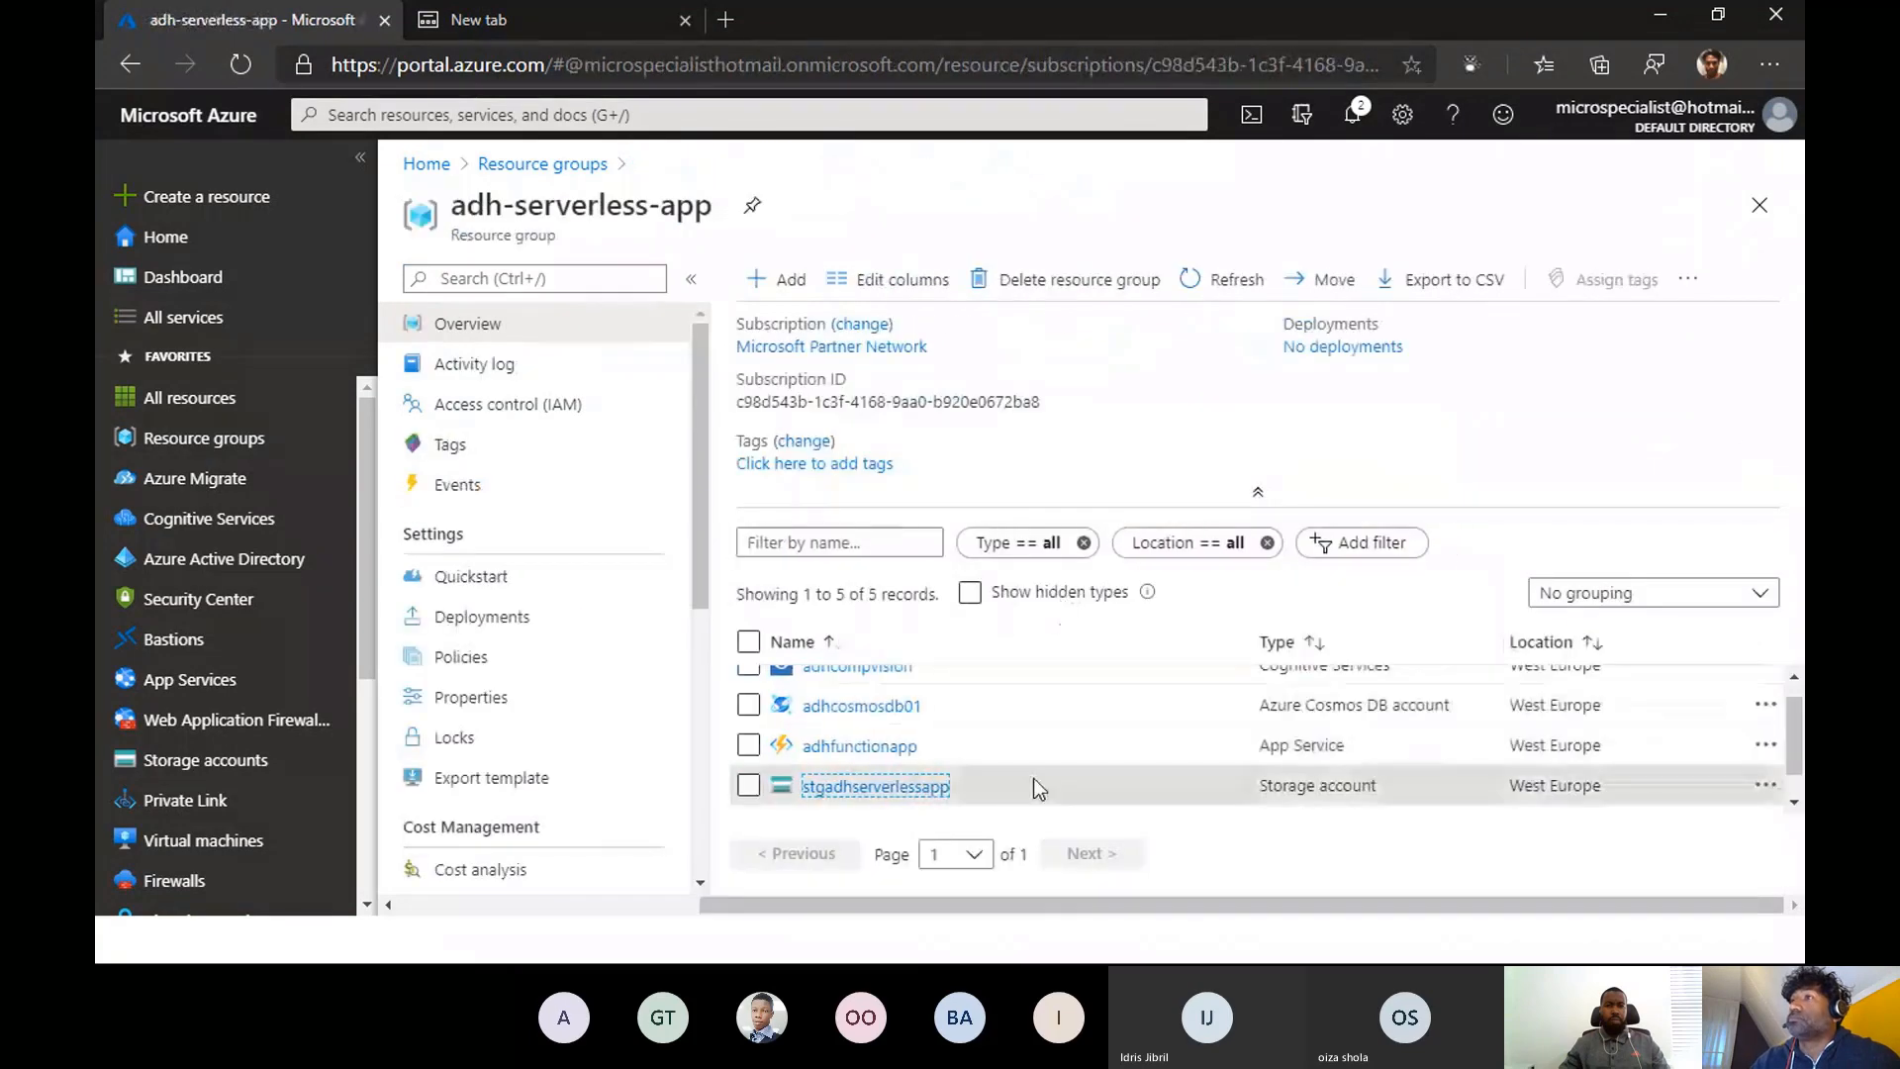
pyautogui.click(883, 787)
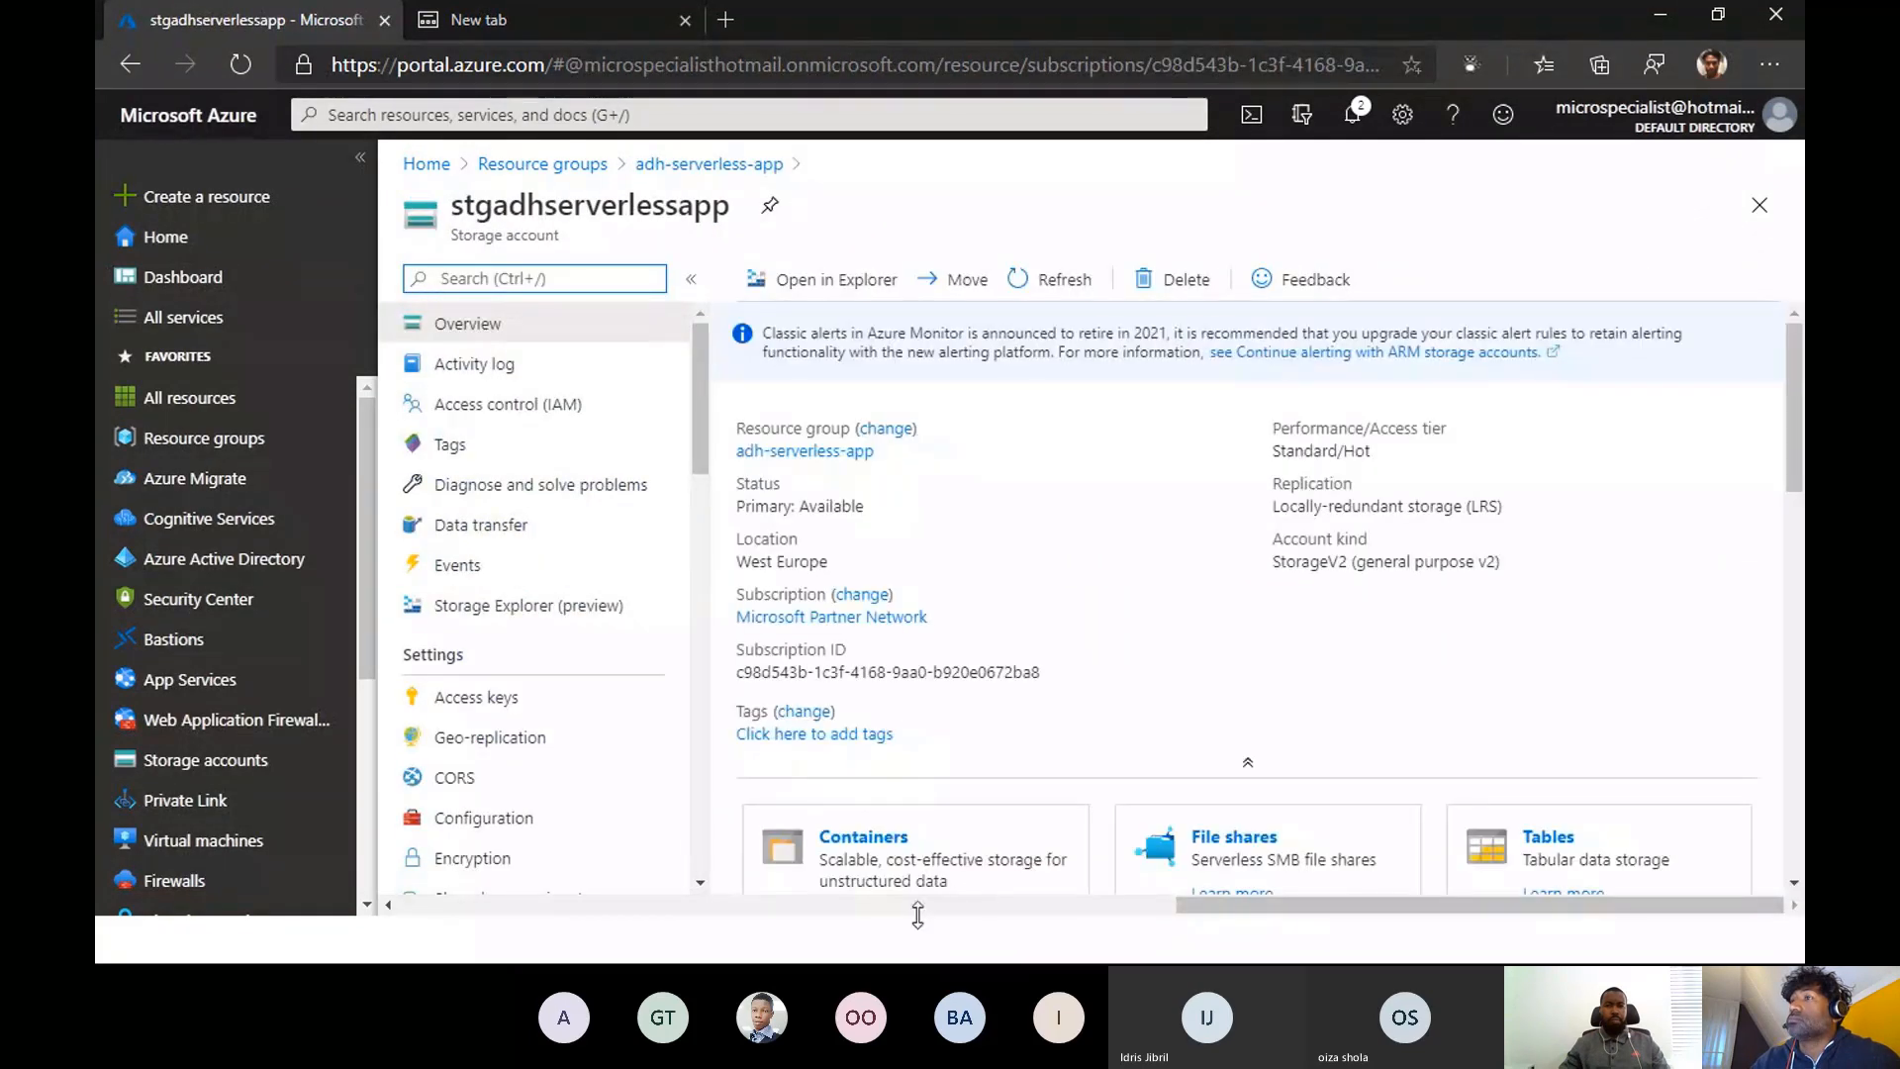
pyautogui.click(857, 841)
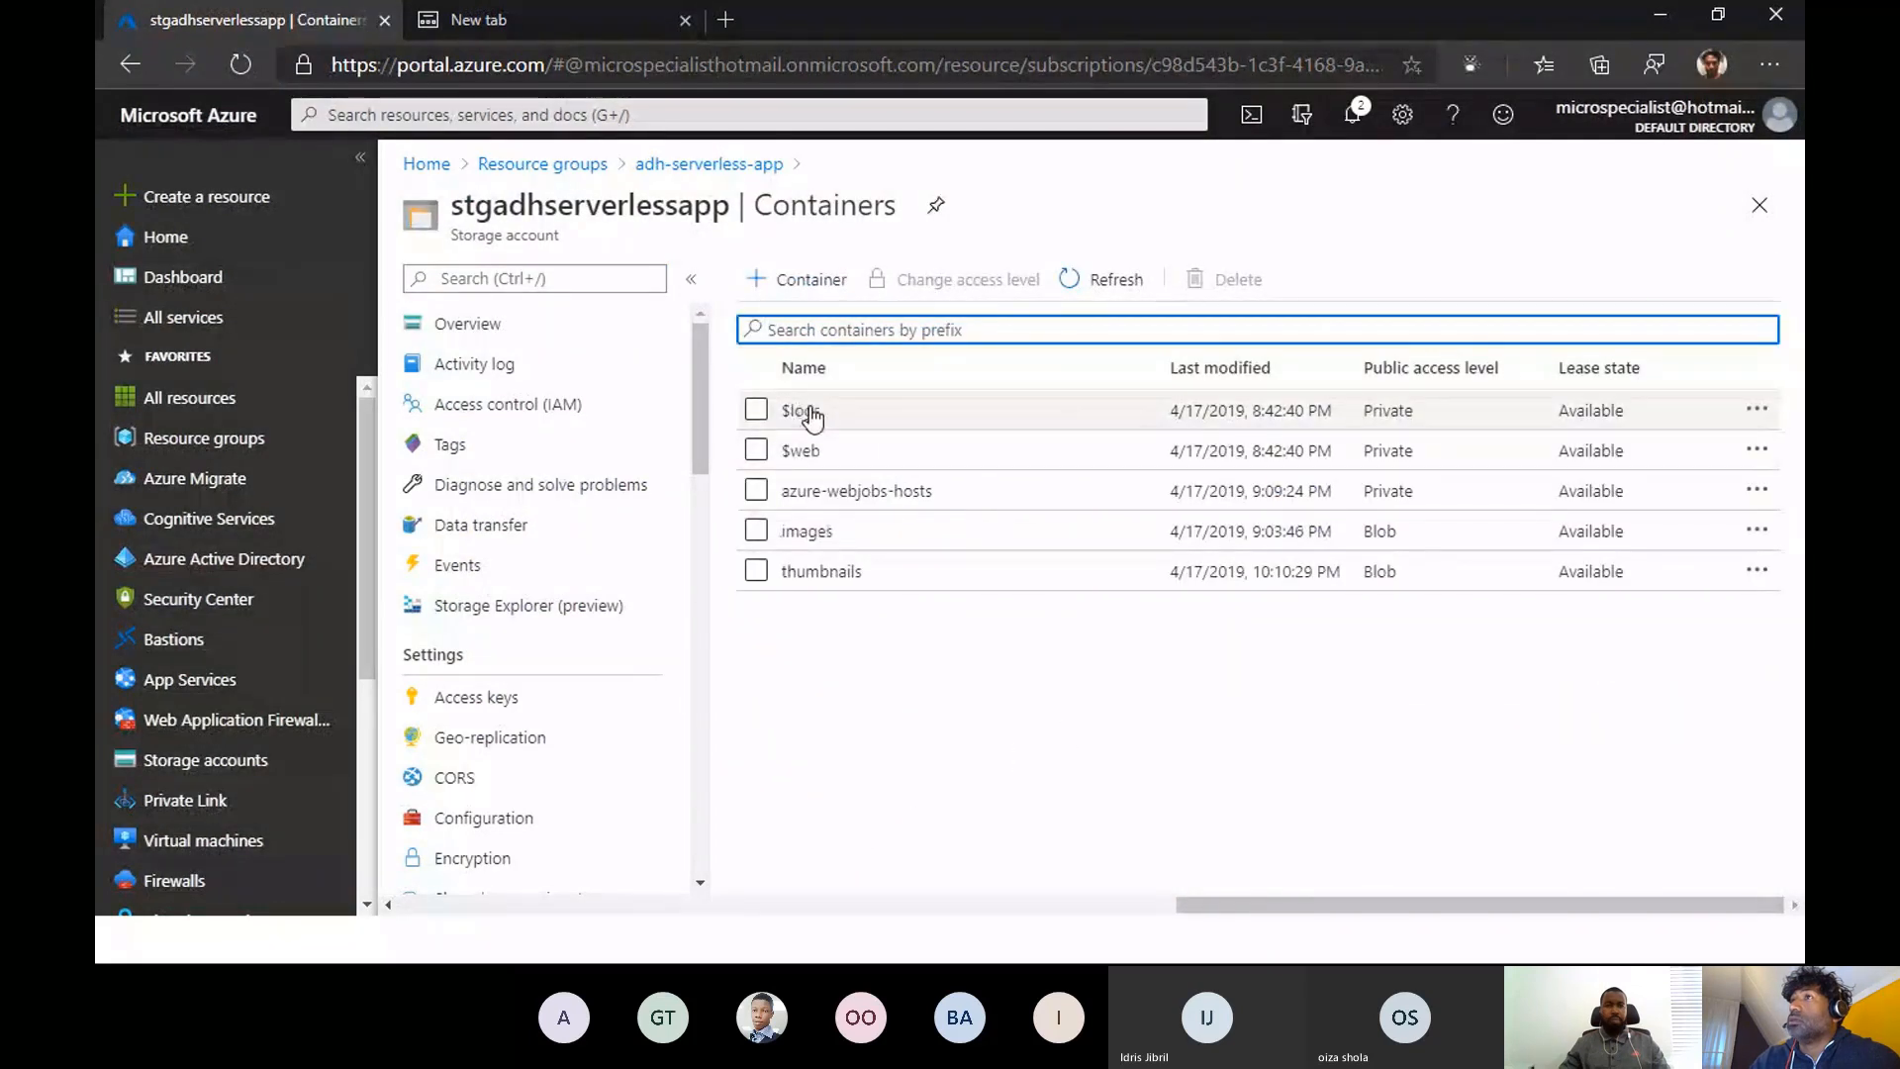
pyautogui.click(810, 535)
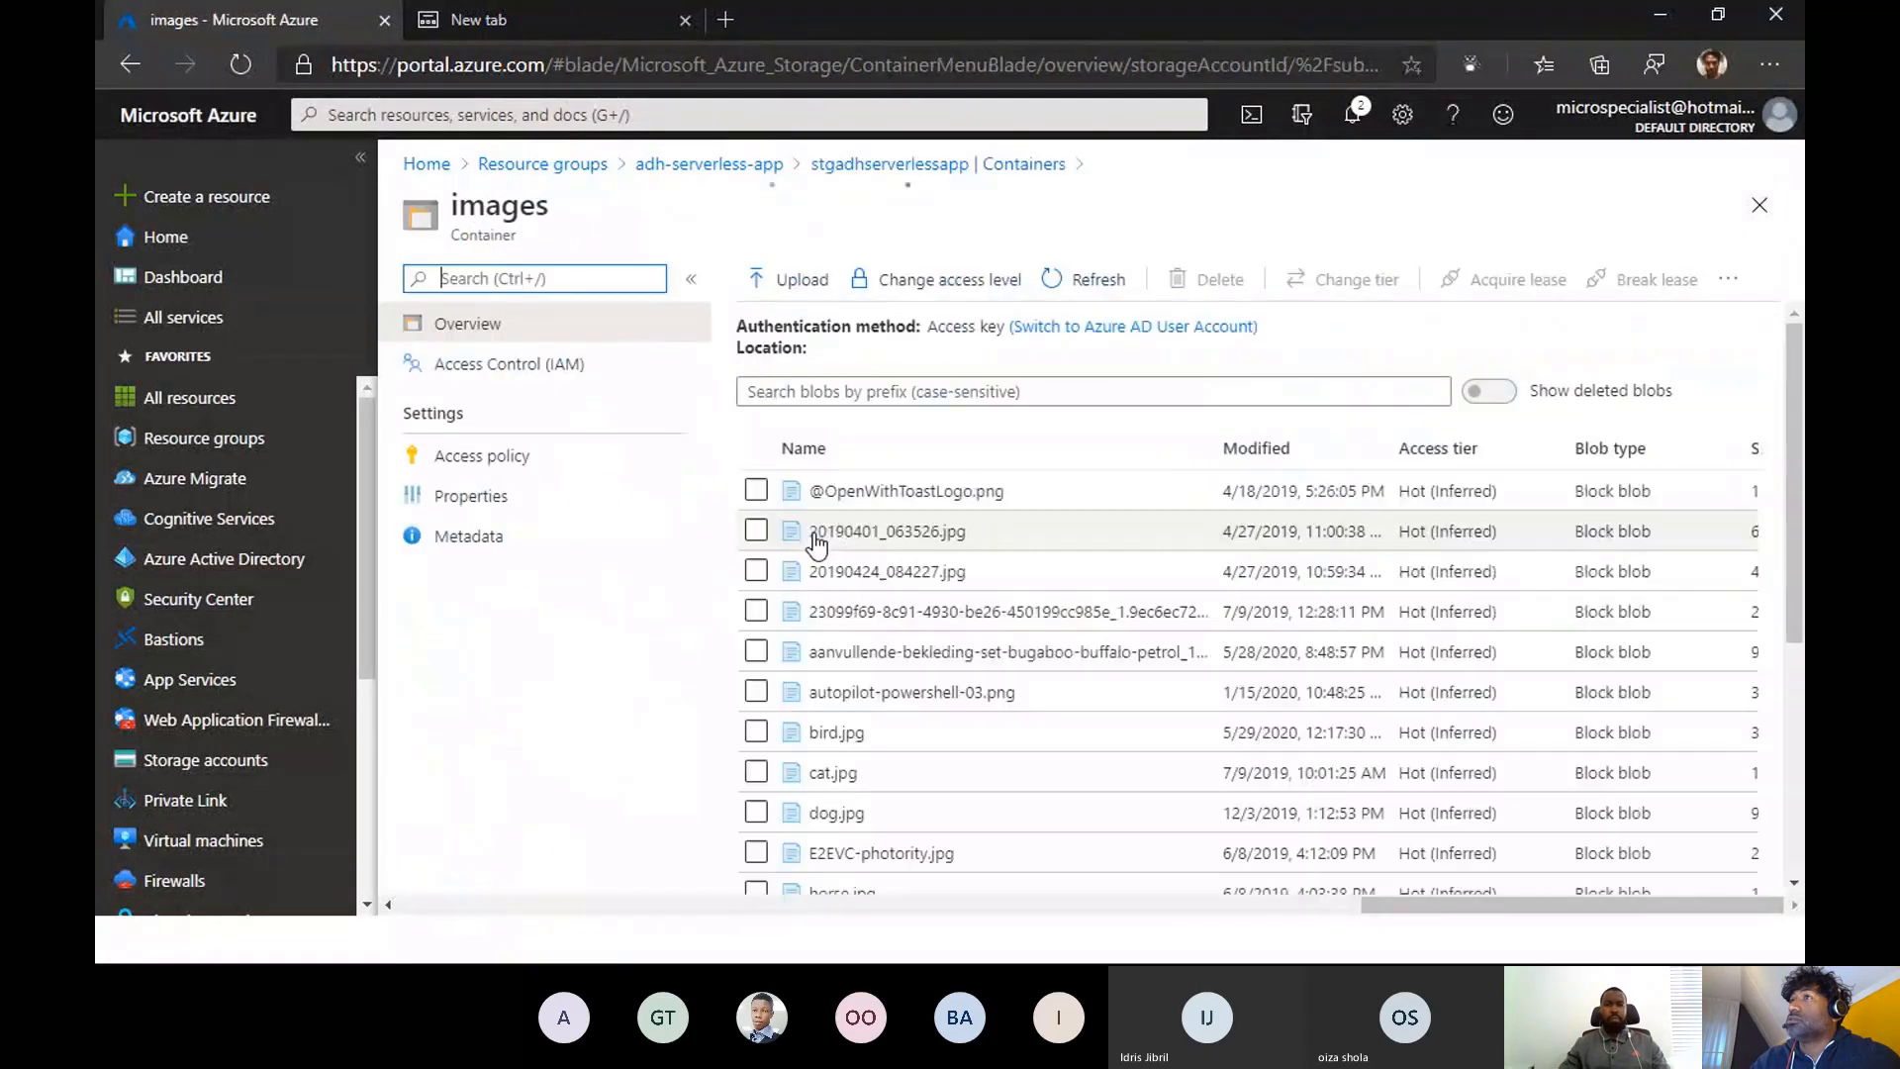
pyautogui.scroll(-4, 951, 658)
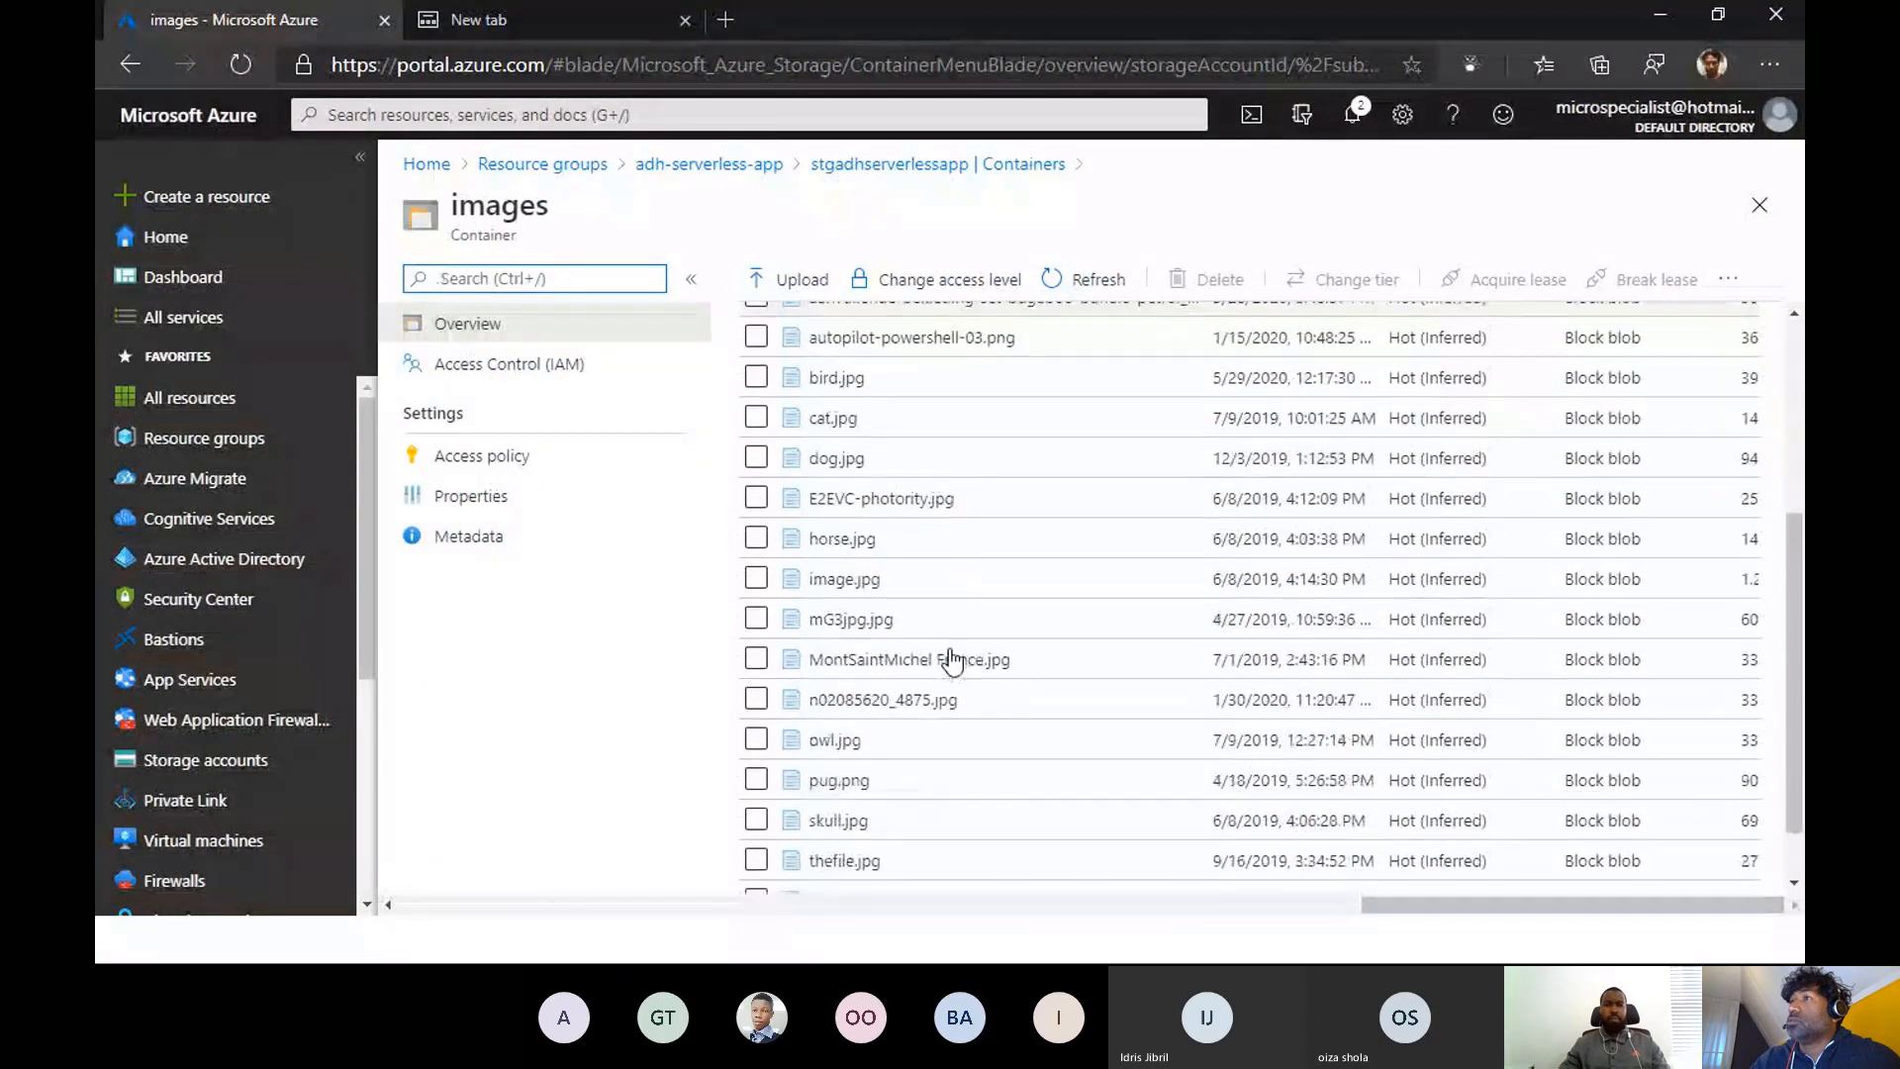
pyautogui.scroll(-2, 951, 661)
pyautogui.scroll(6, 951, 661)
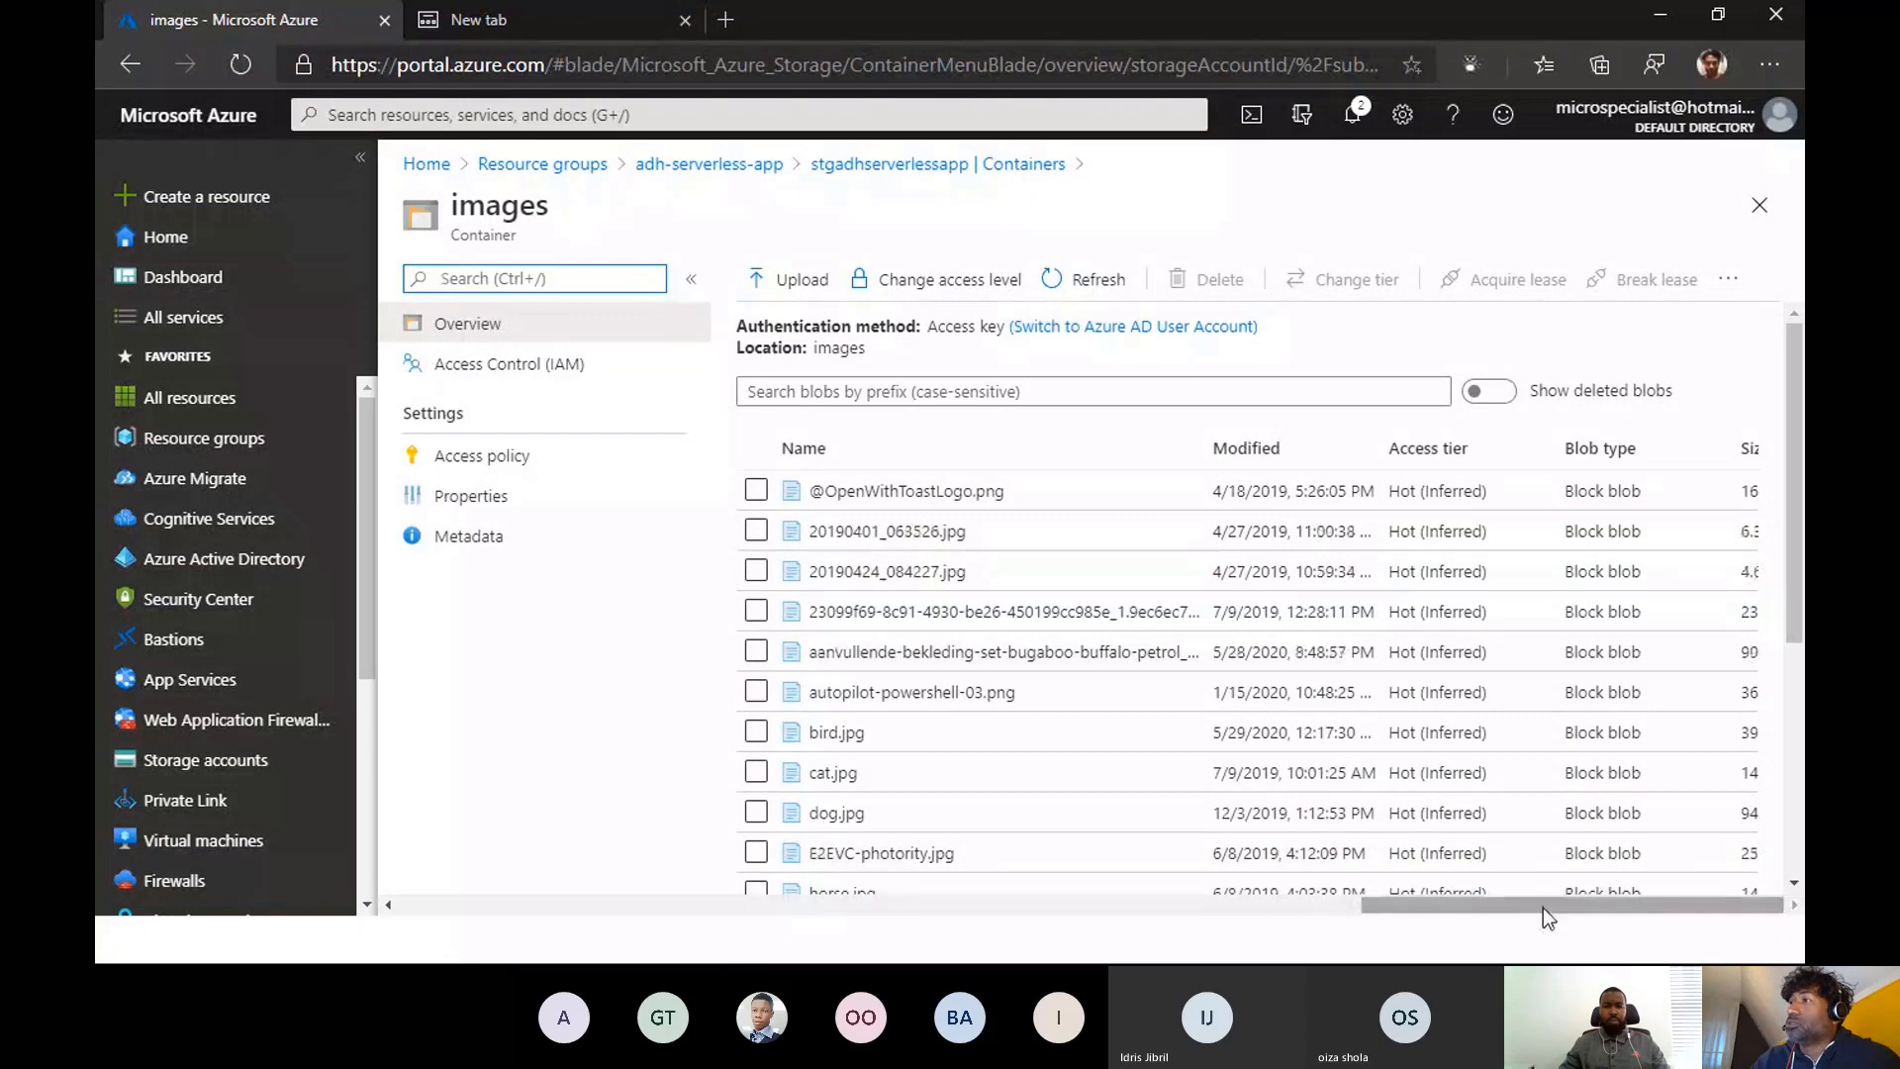
pyautogui.moveTo(1541, 906); pyautogui.dragTo(1641, 899)
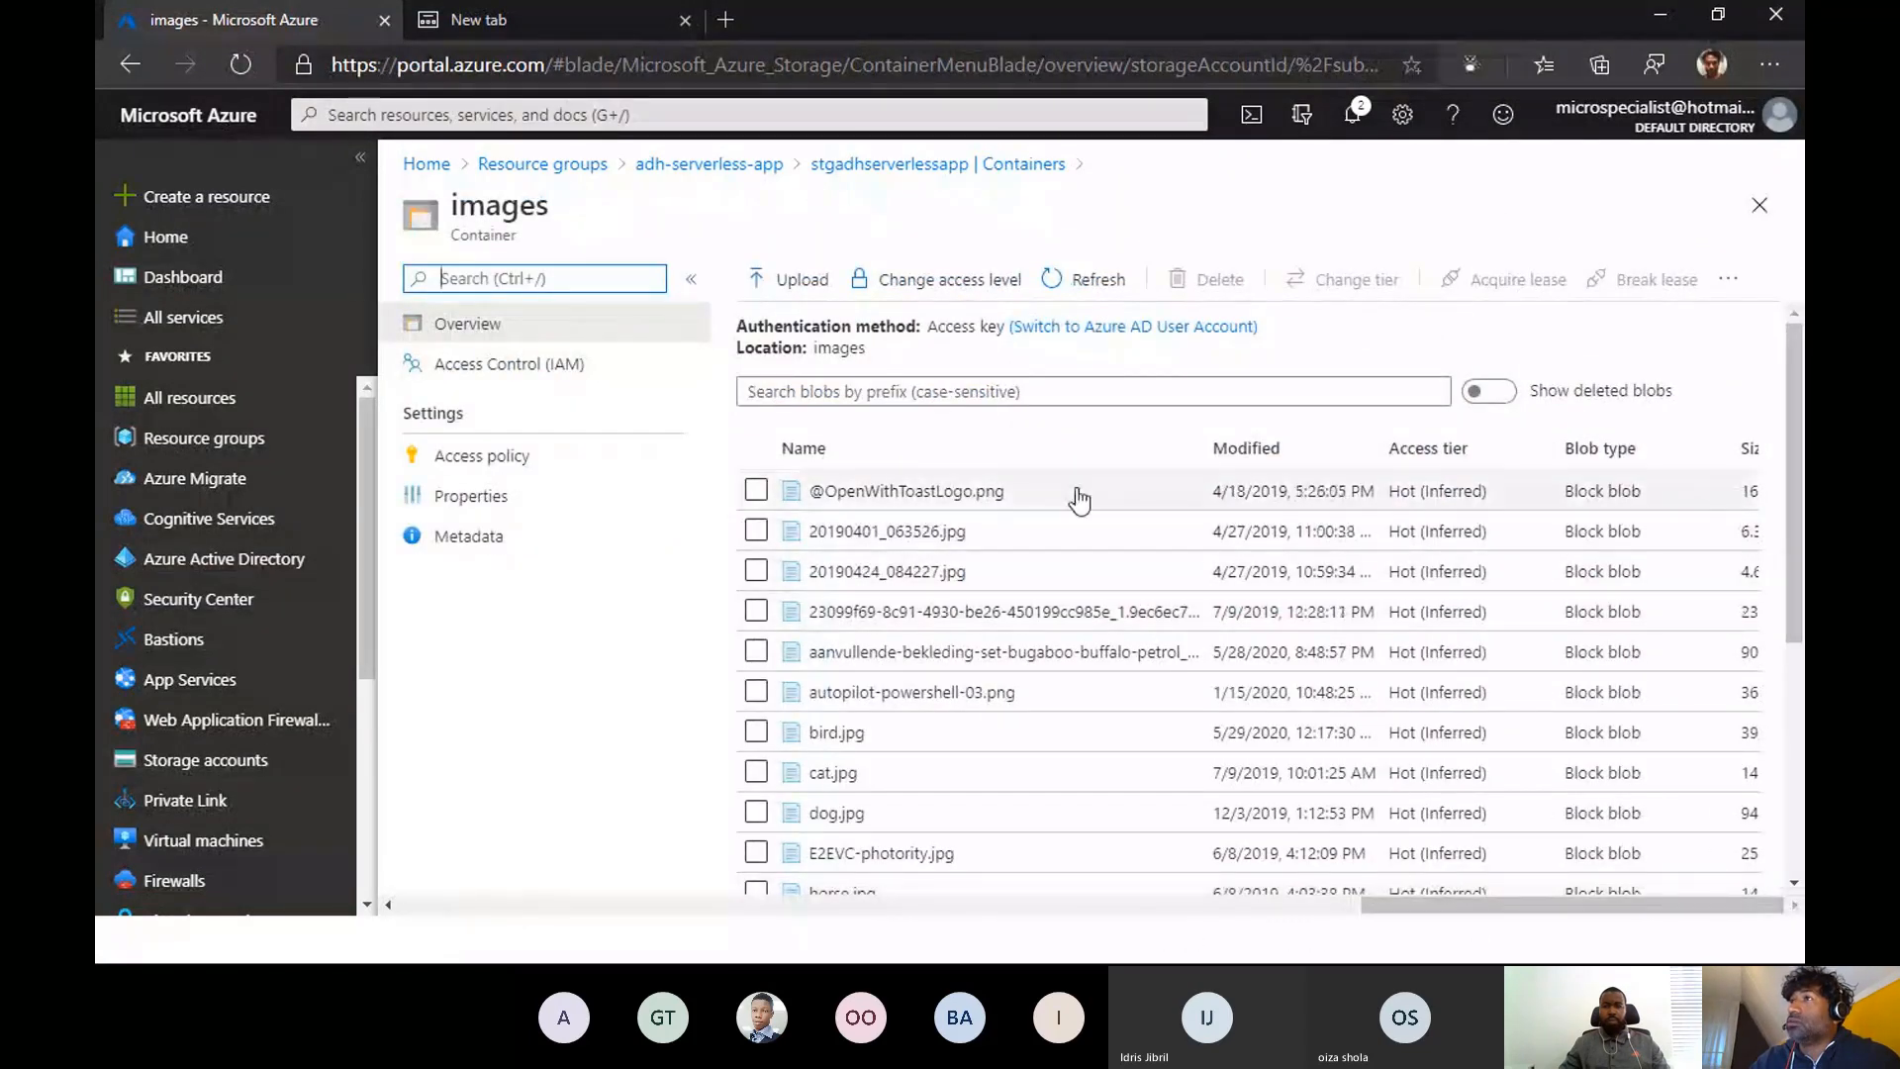
pyautogui.click(691, 279)
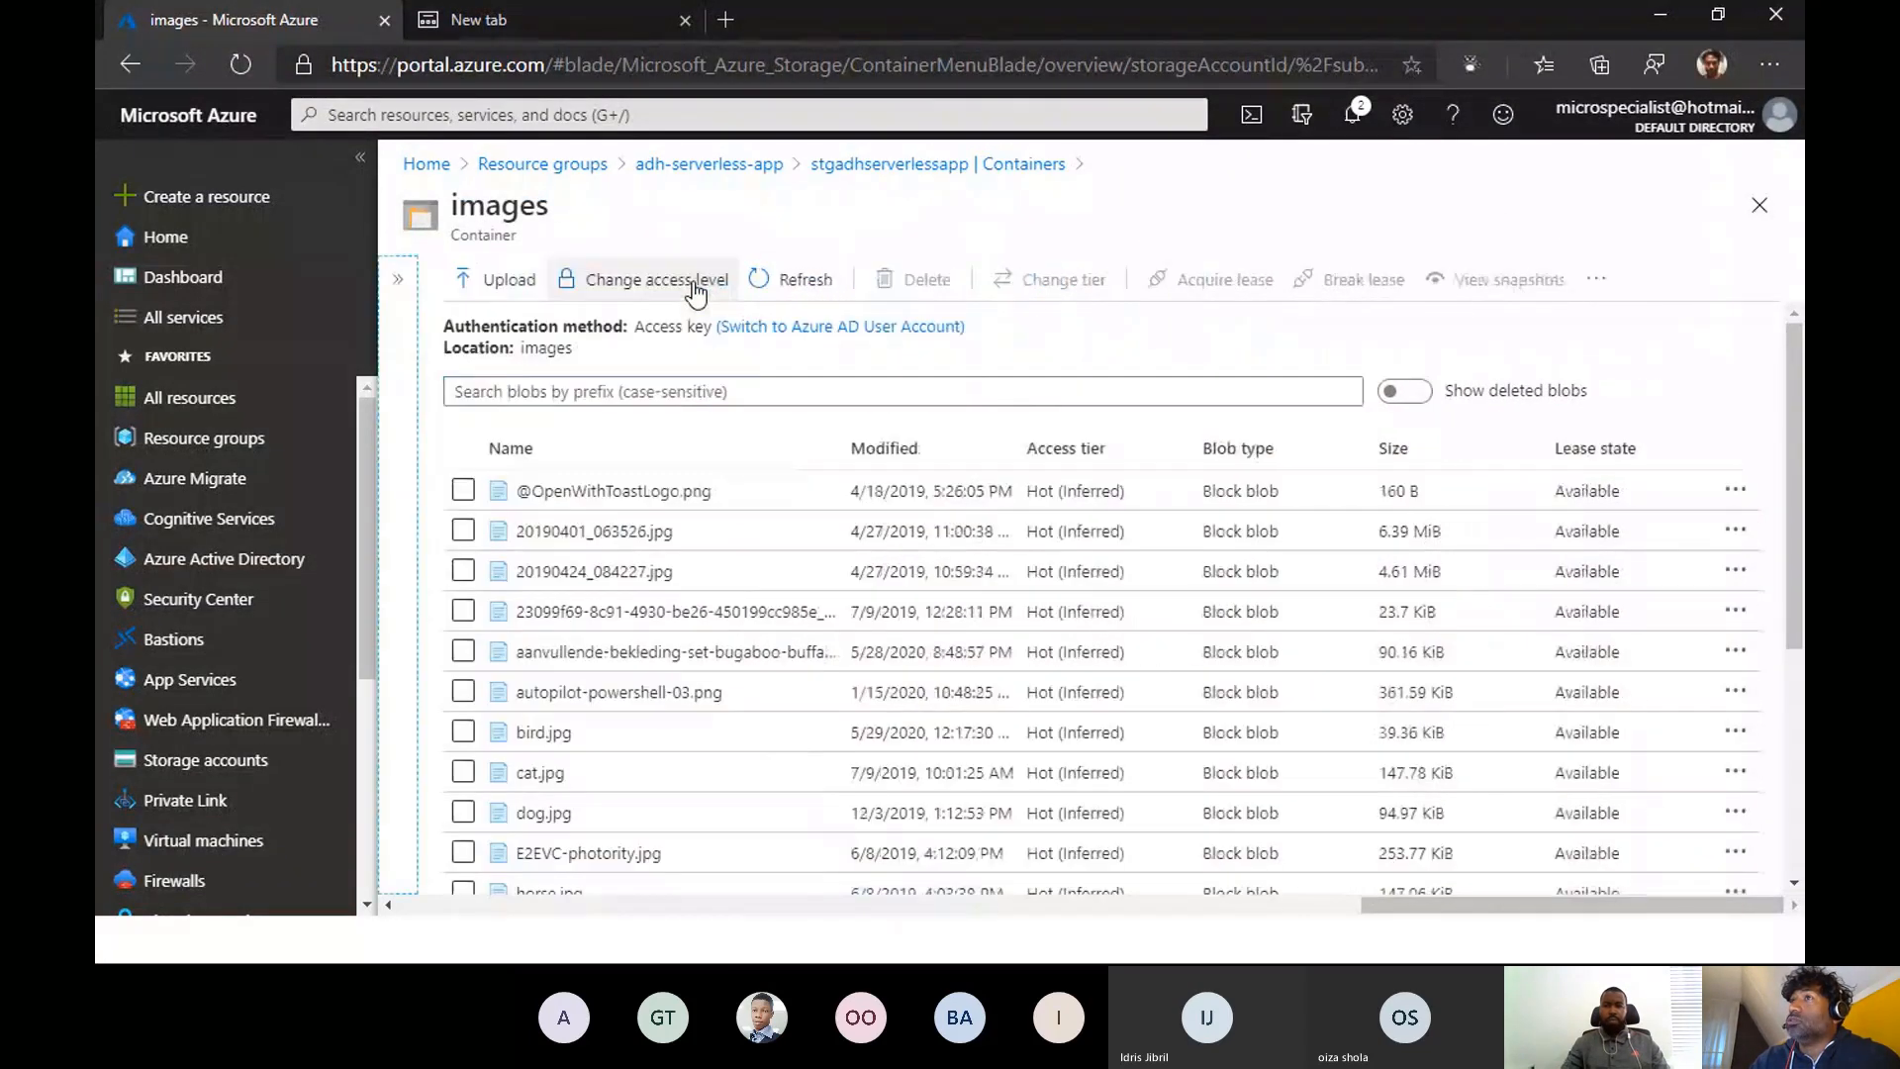
pyautogui.click(397, 280)
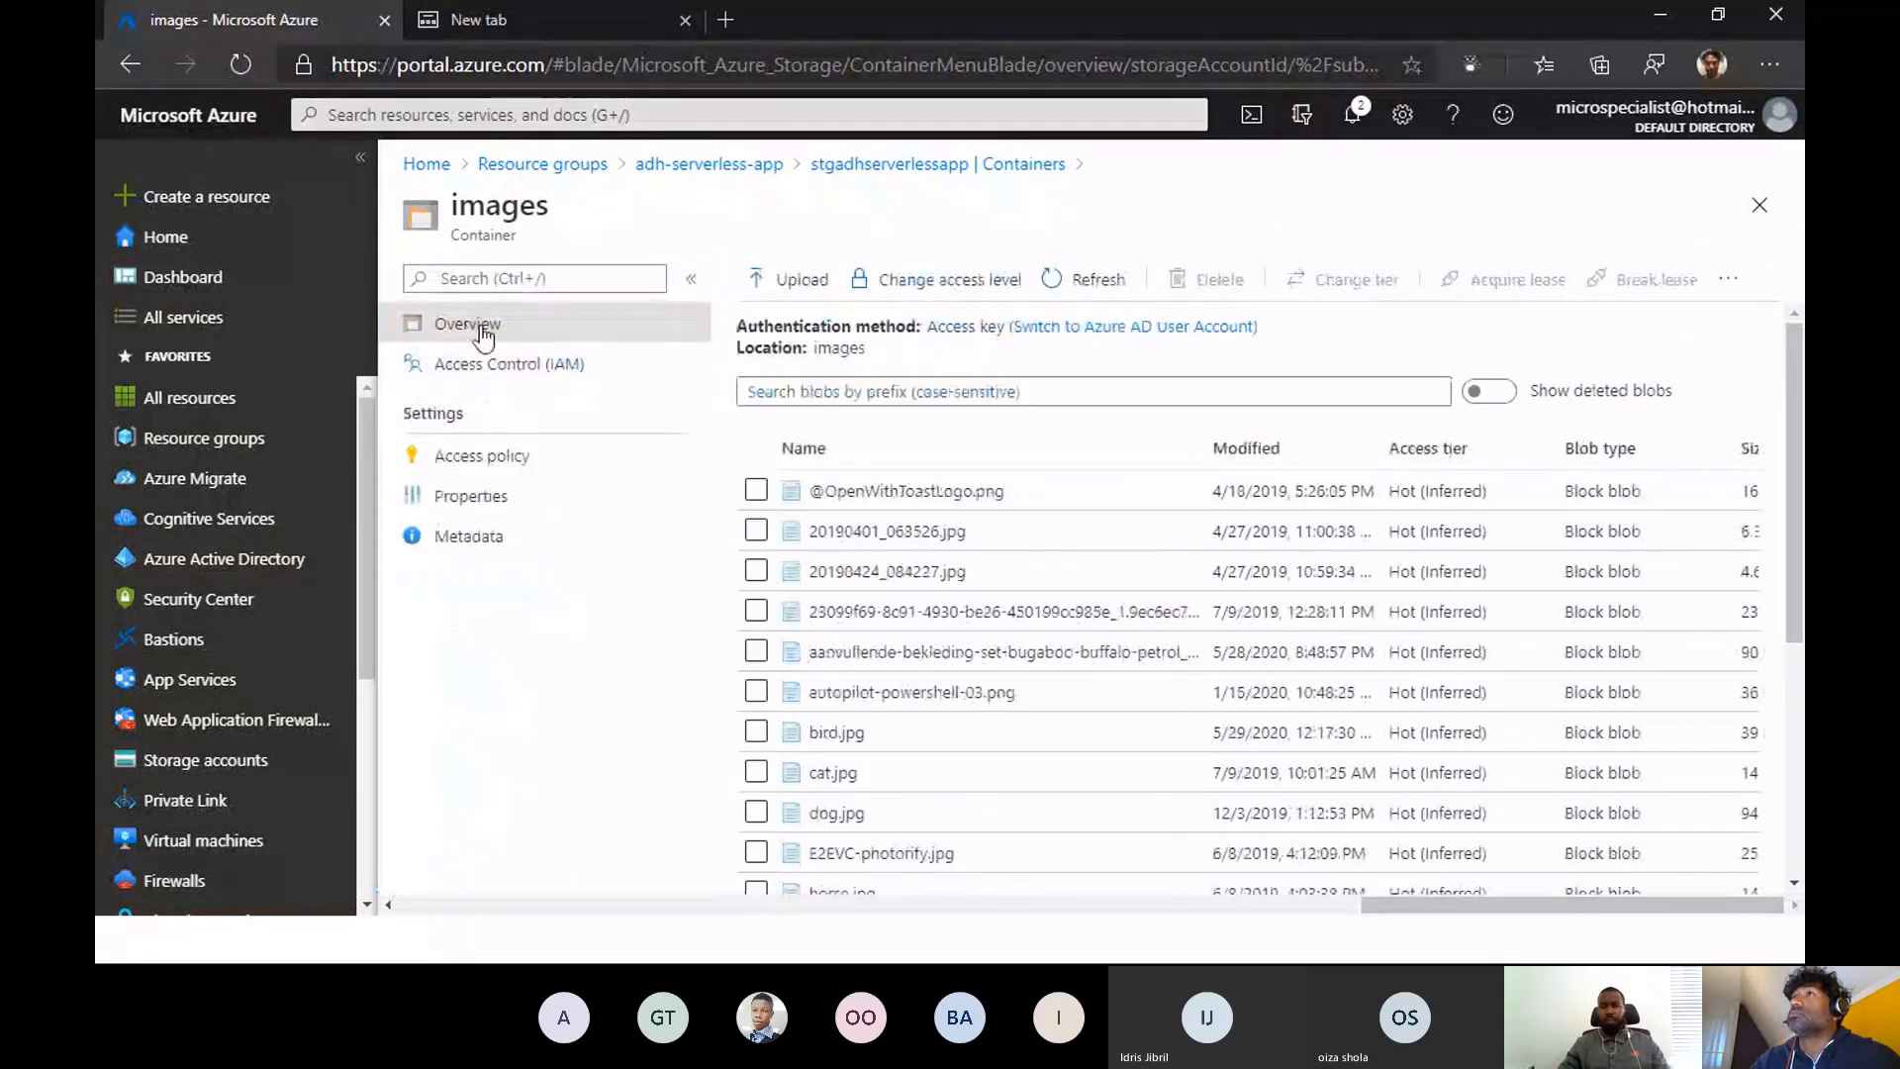
# - Open 000000.log in the $logs container under blob/2020/05/28/1800
pyautogui.click(1016, 166)
pyautogui.click(801, 409)
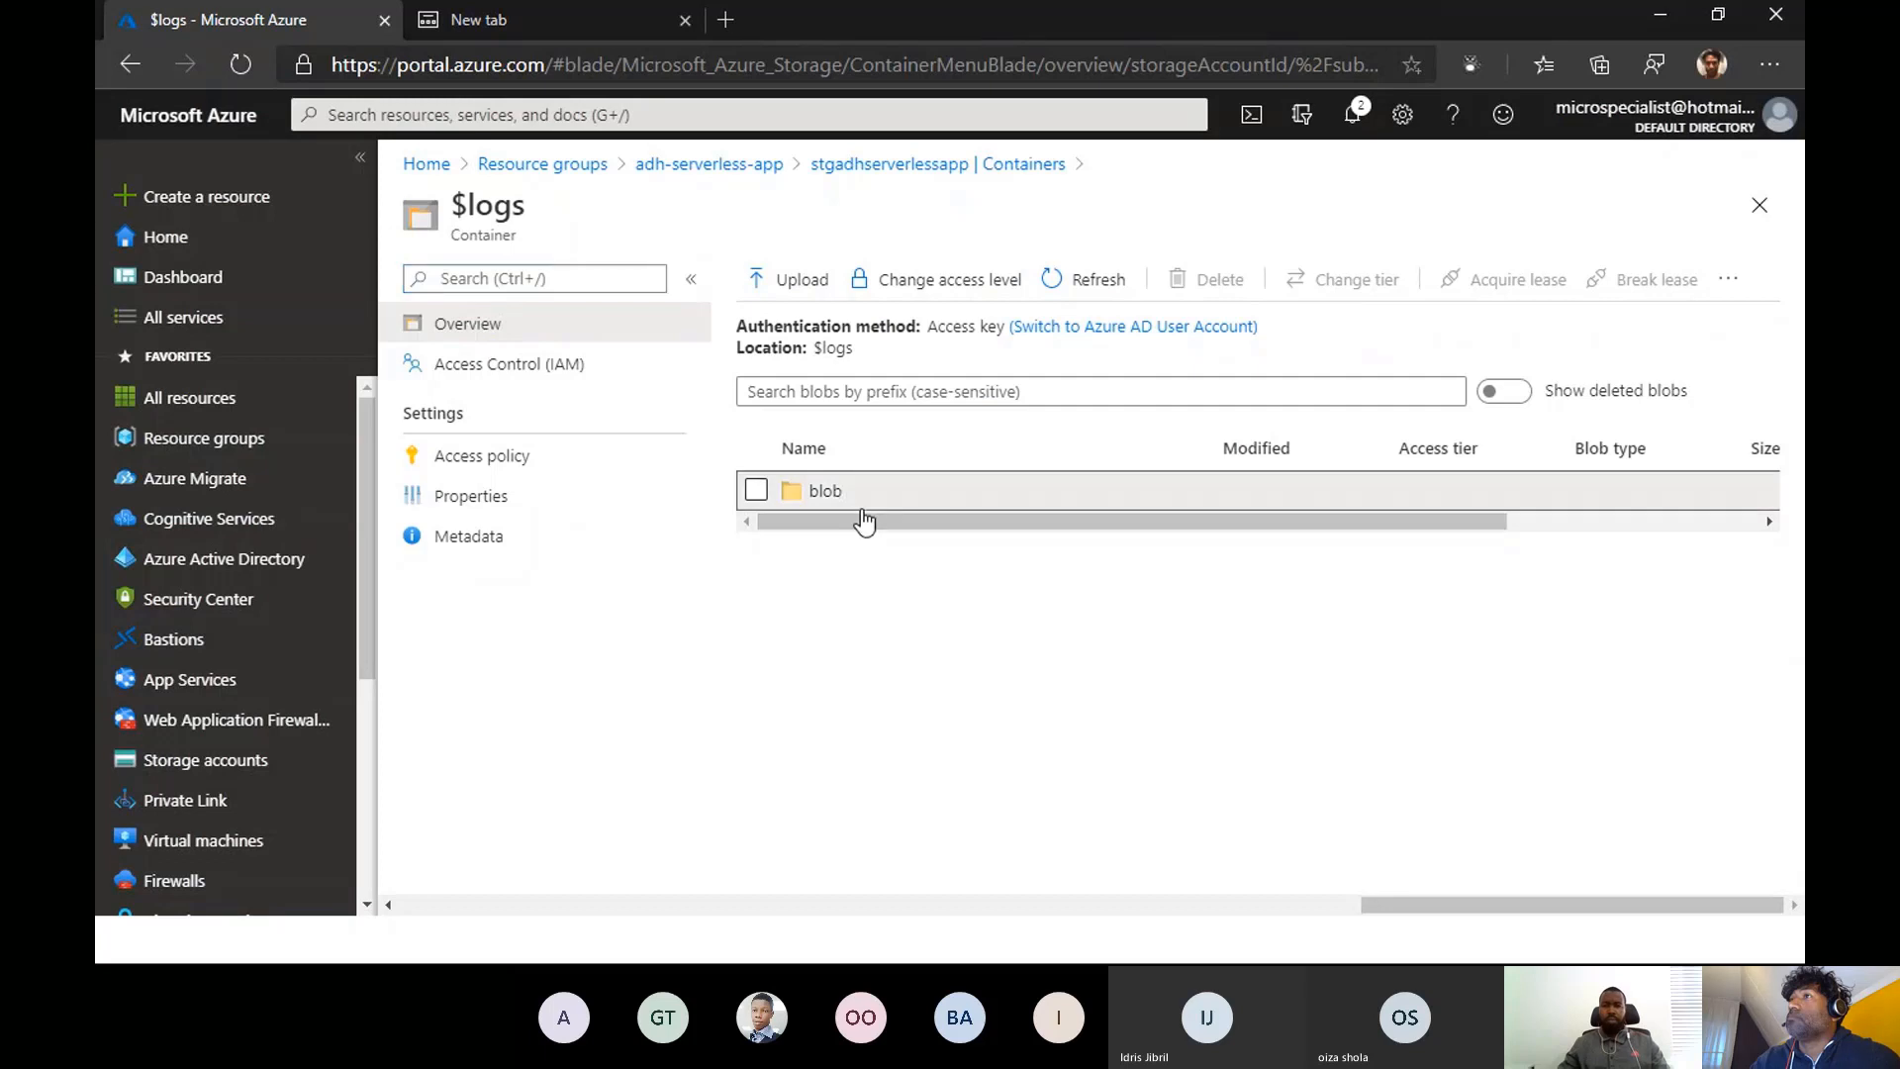
pyautogui.click(831, 494)
pyautogui.click(831, 528)
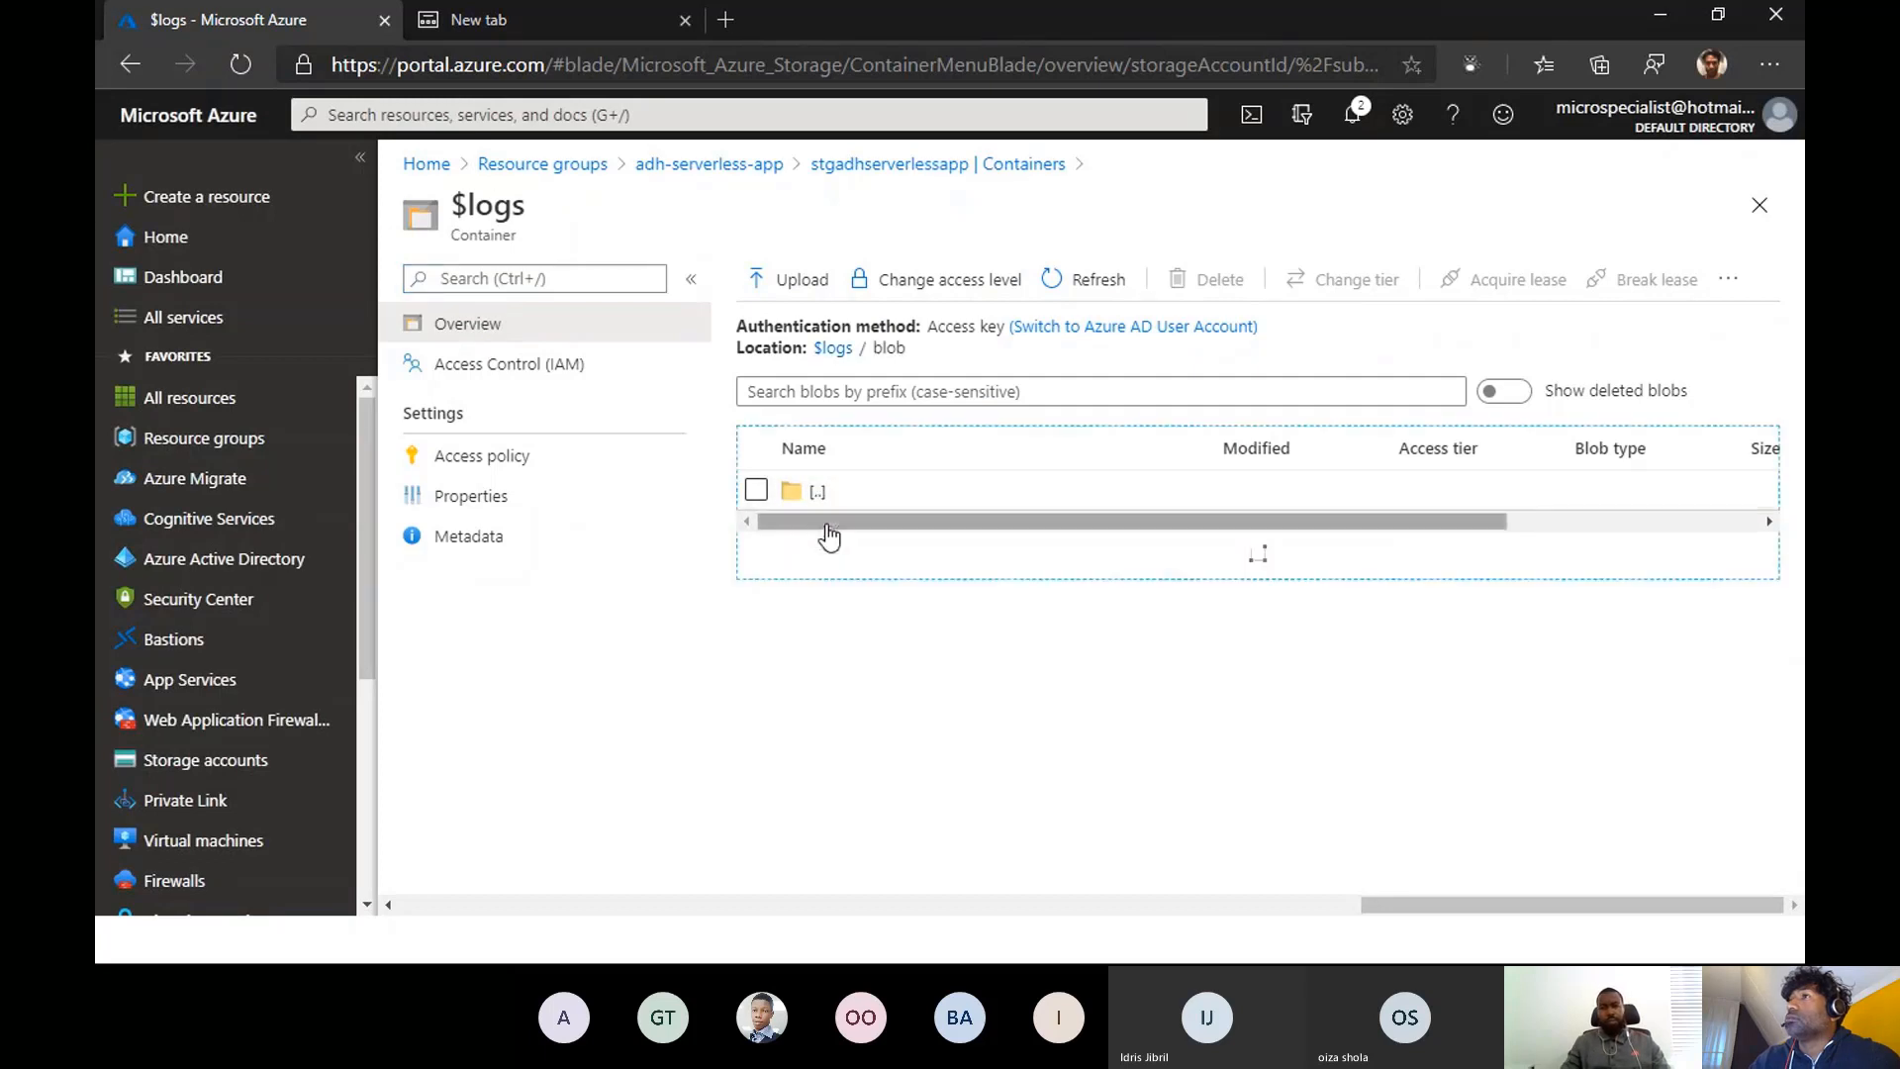
pyautogui.click(833, 532)
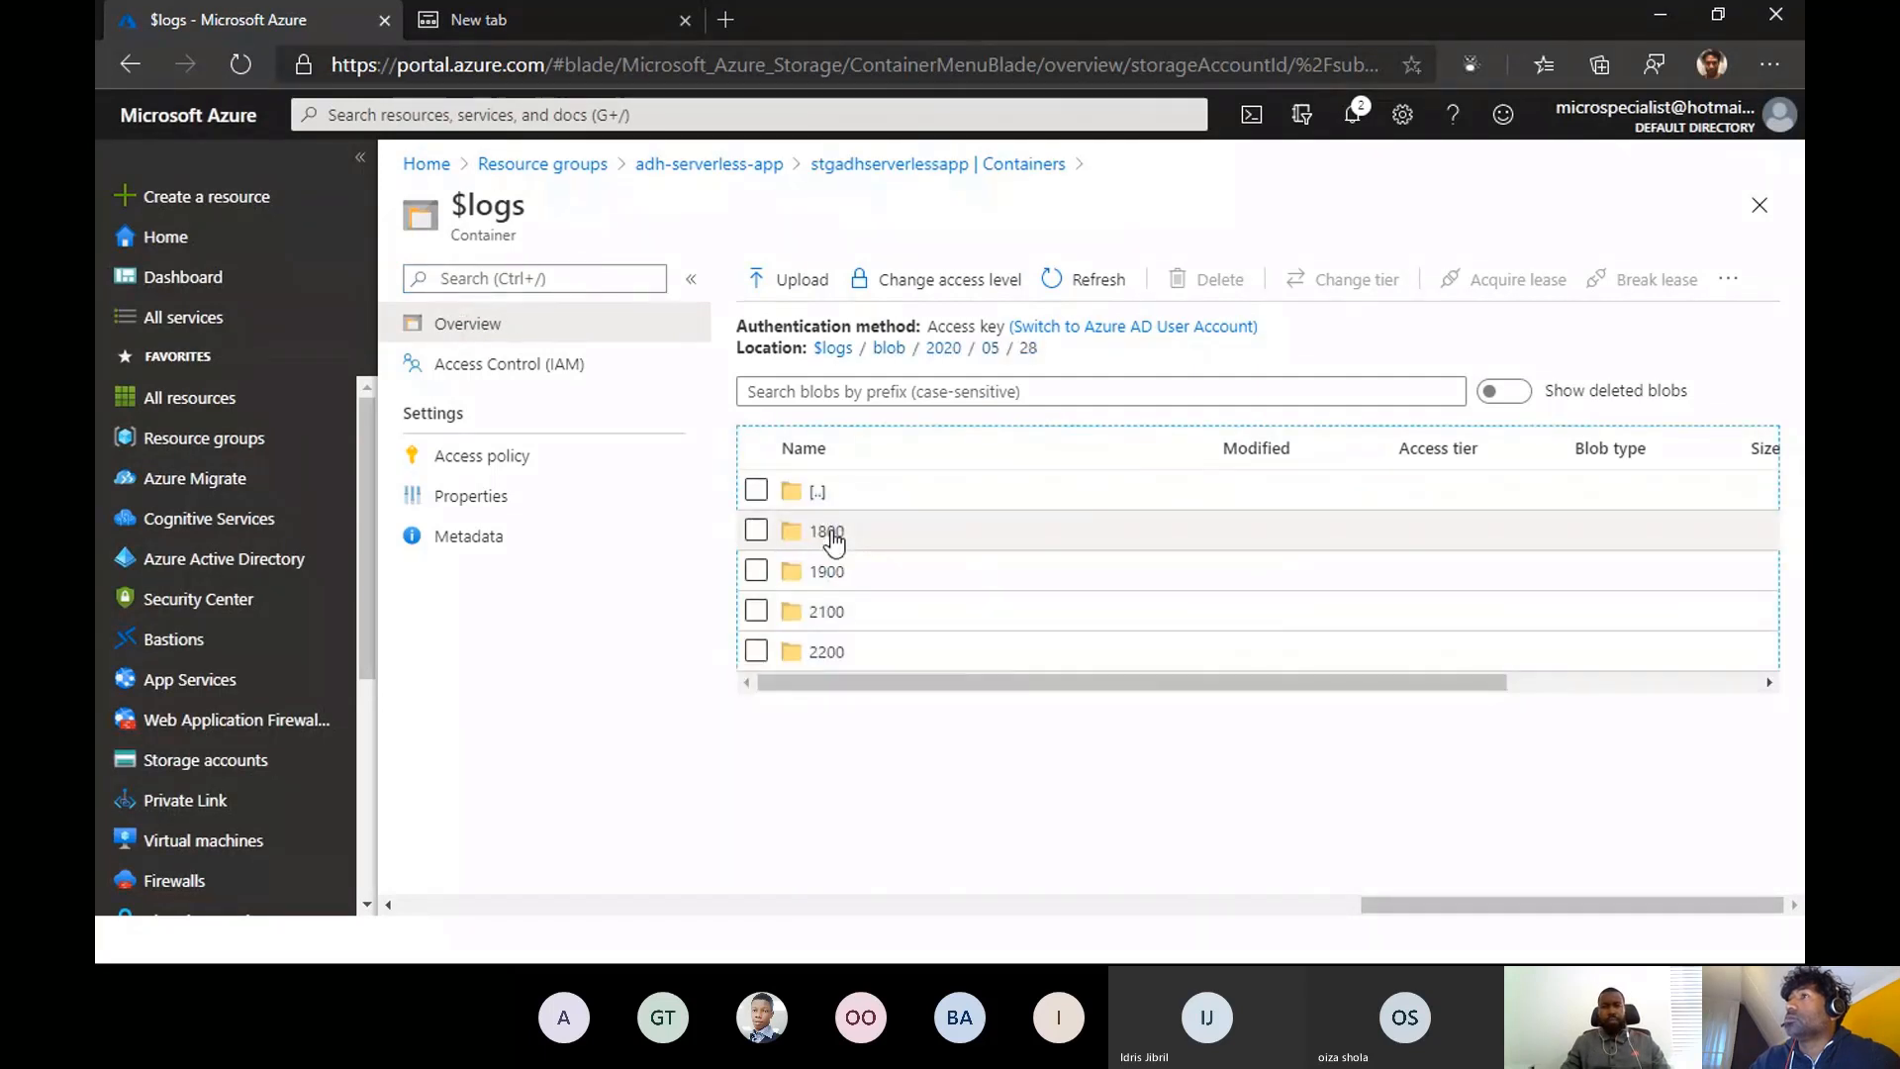
pyautogui.click(827, 532)
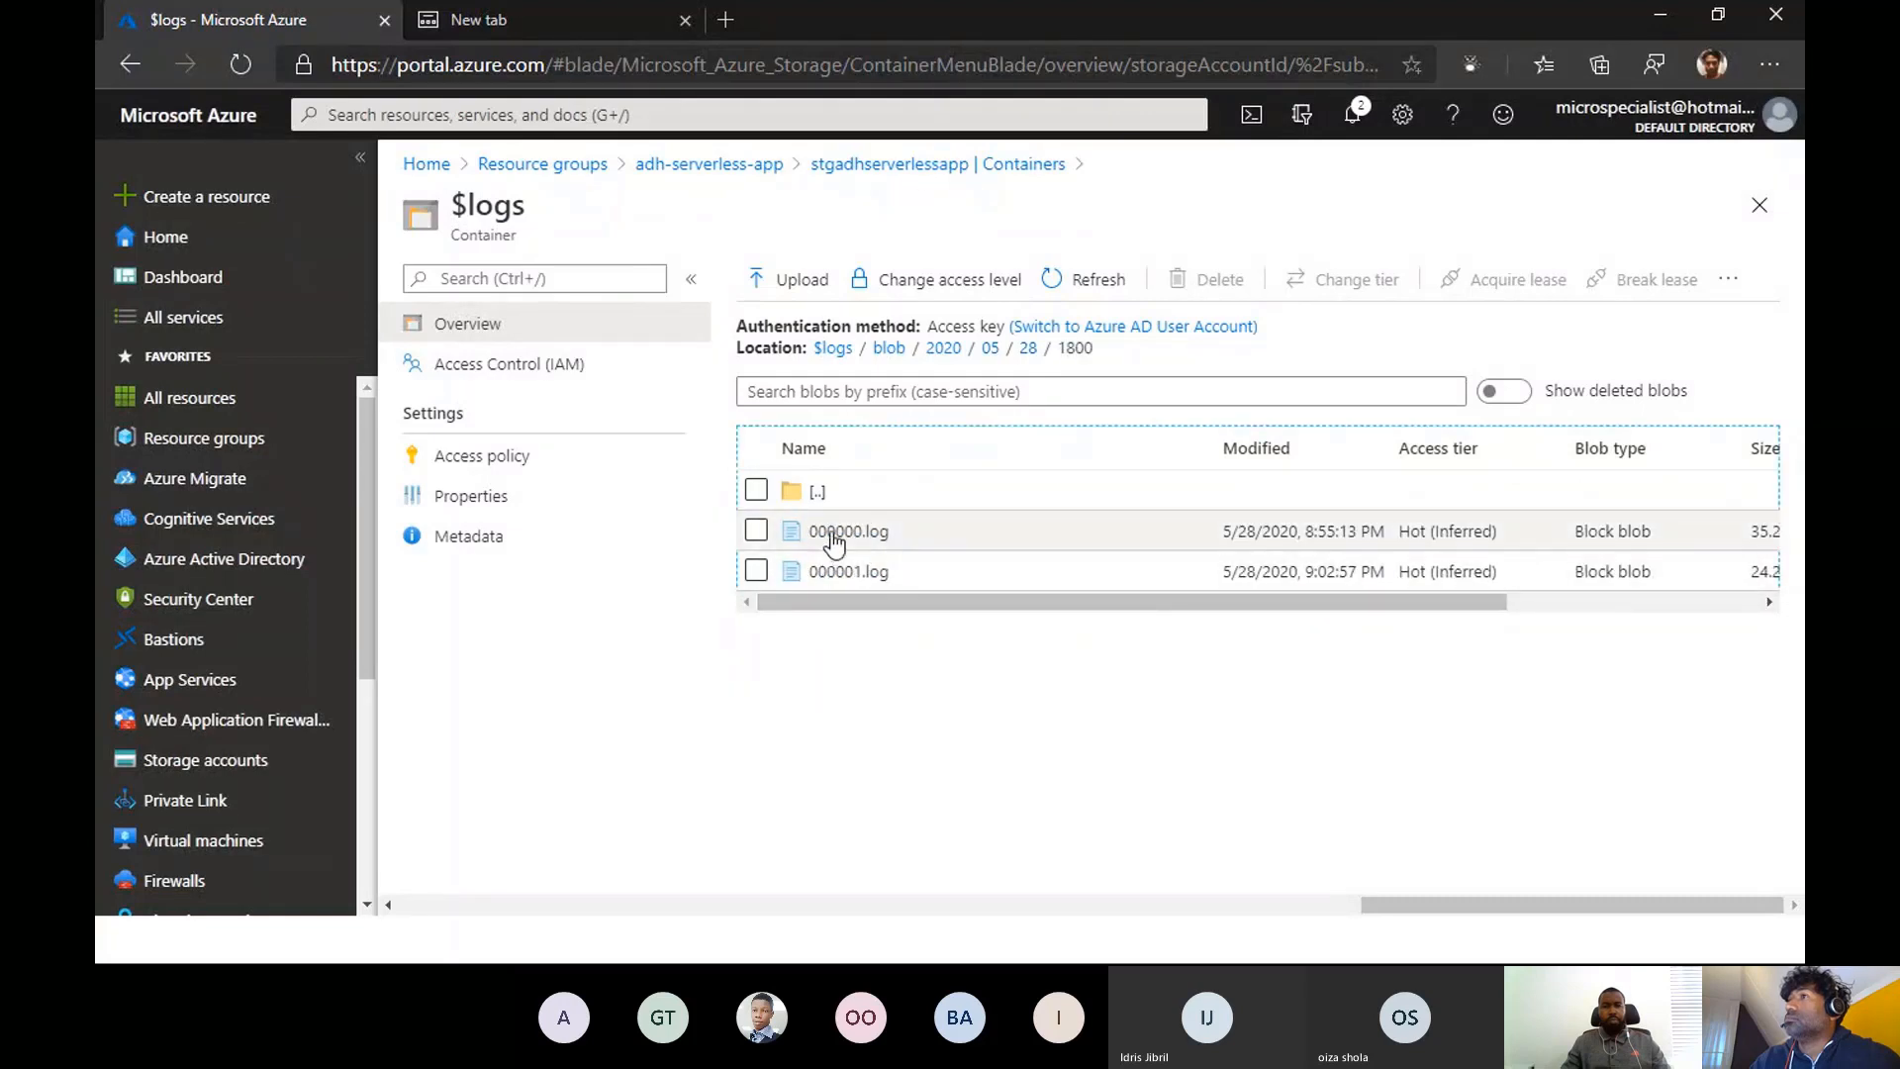
pyautogui.click(832, 535)
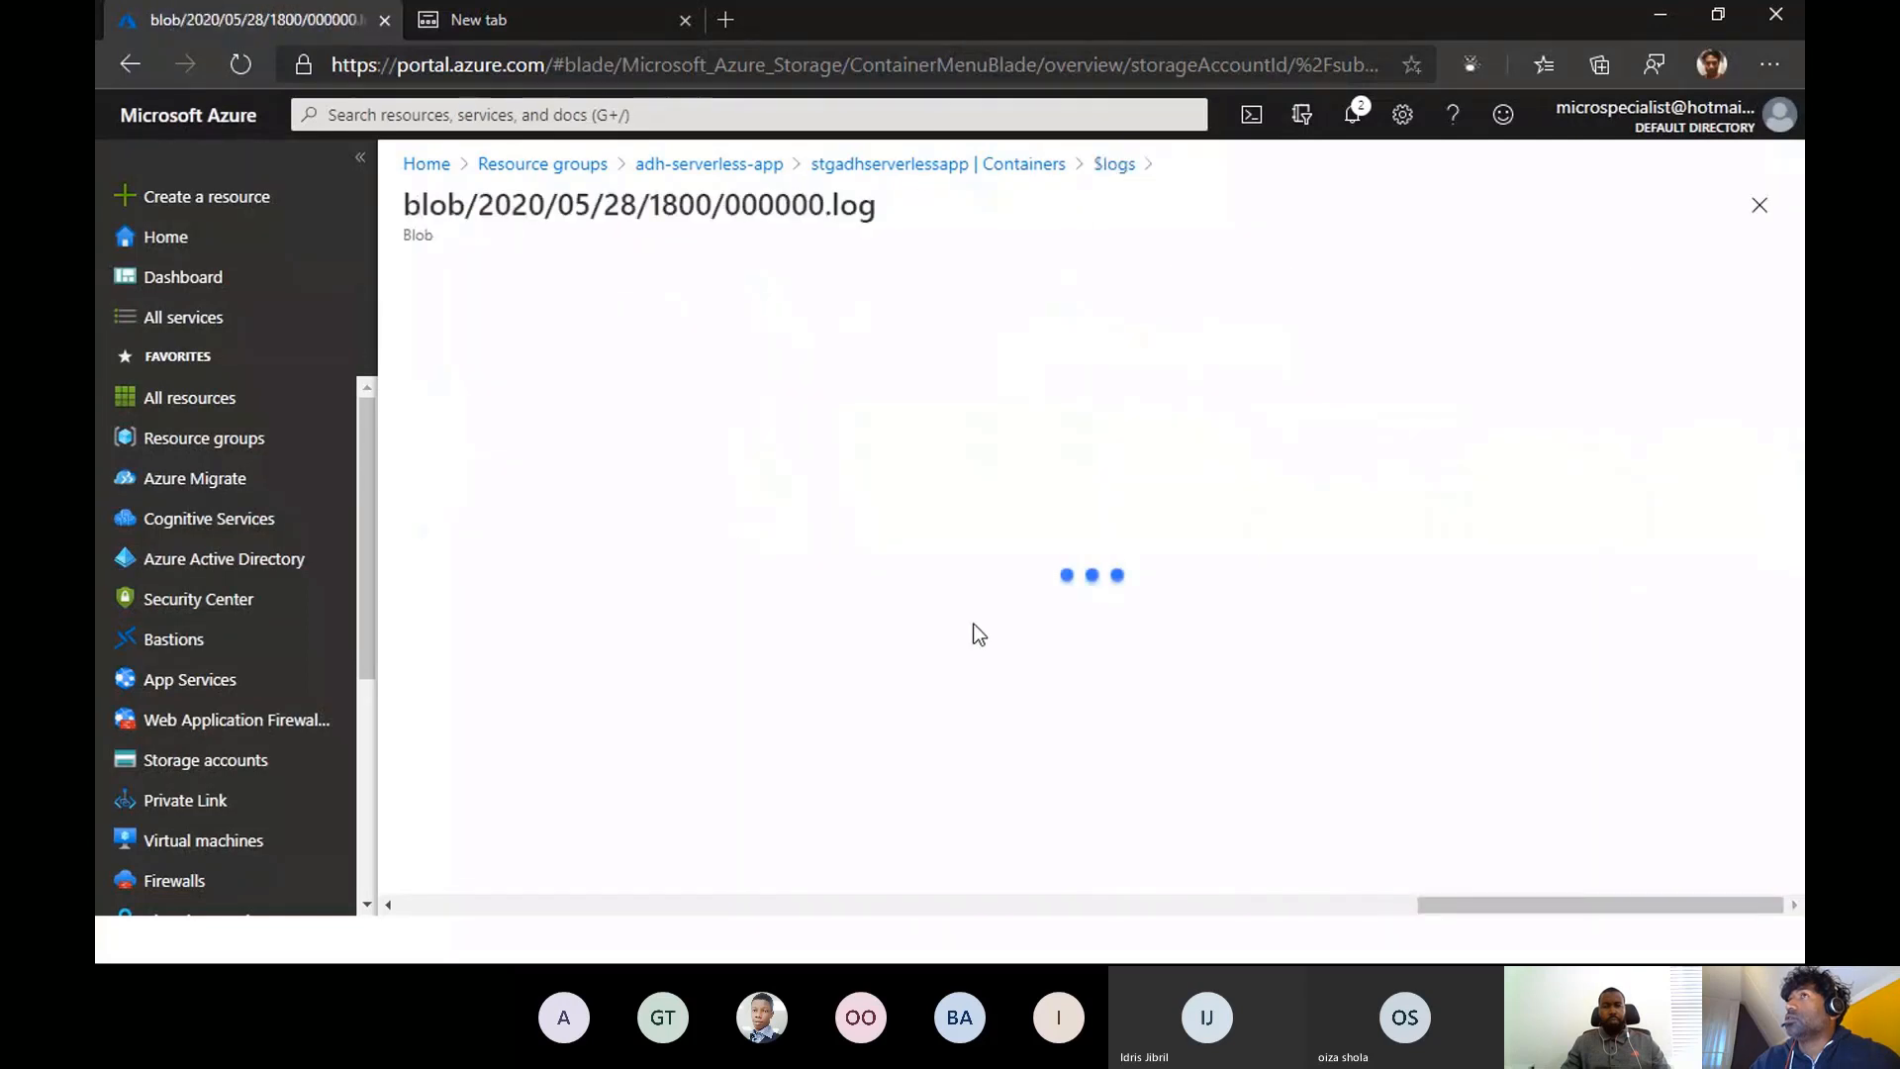
# - Examine the log file's properties and metadata, and return to the adh-serverless-app resource group
pyautogui.scroll(-1, 1010, 599)
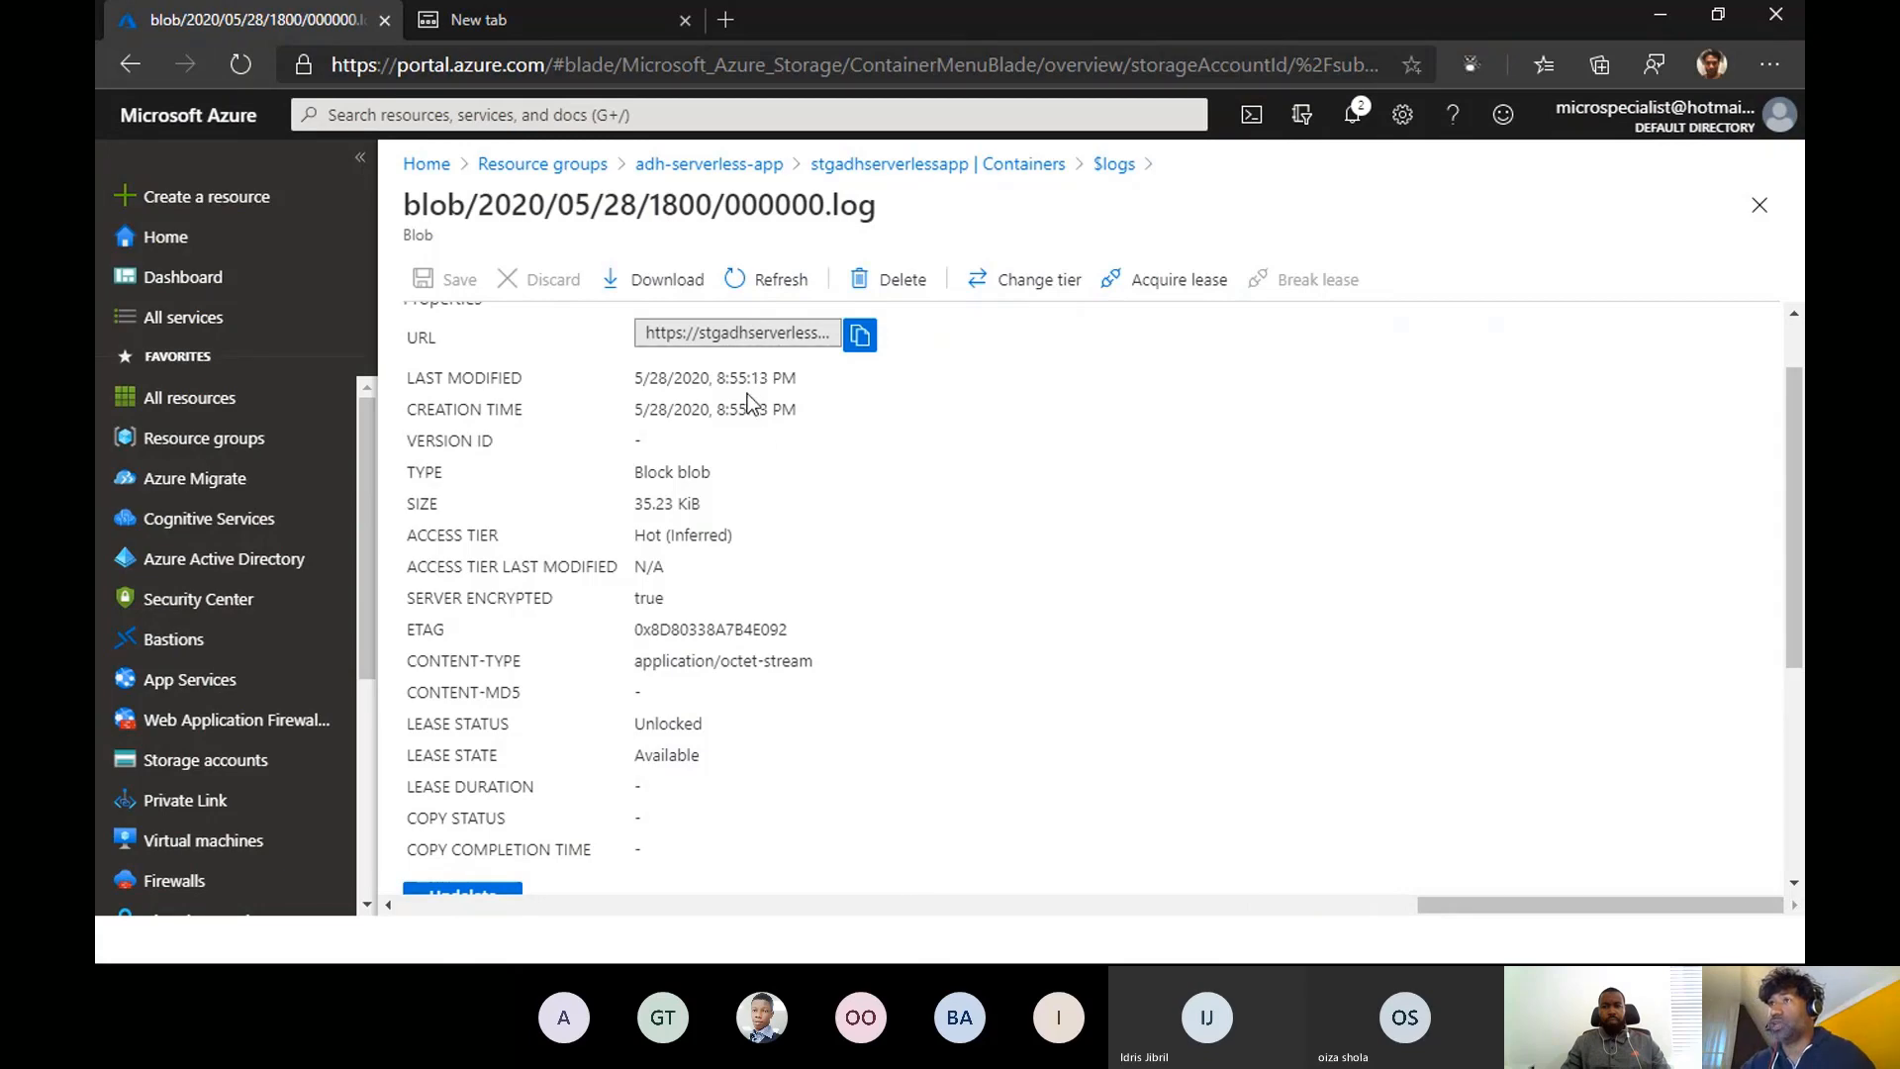
pyautogui.scroll(-2, 740, 740)
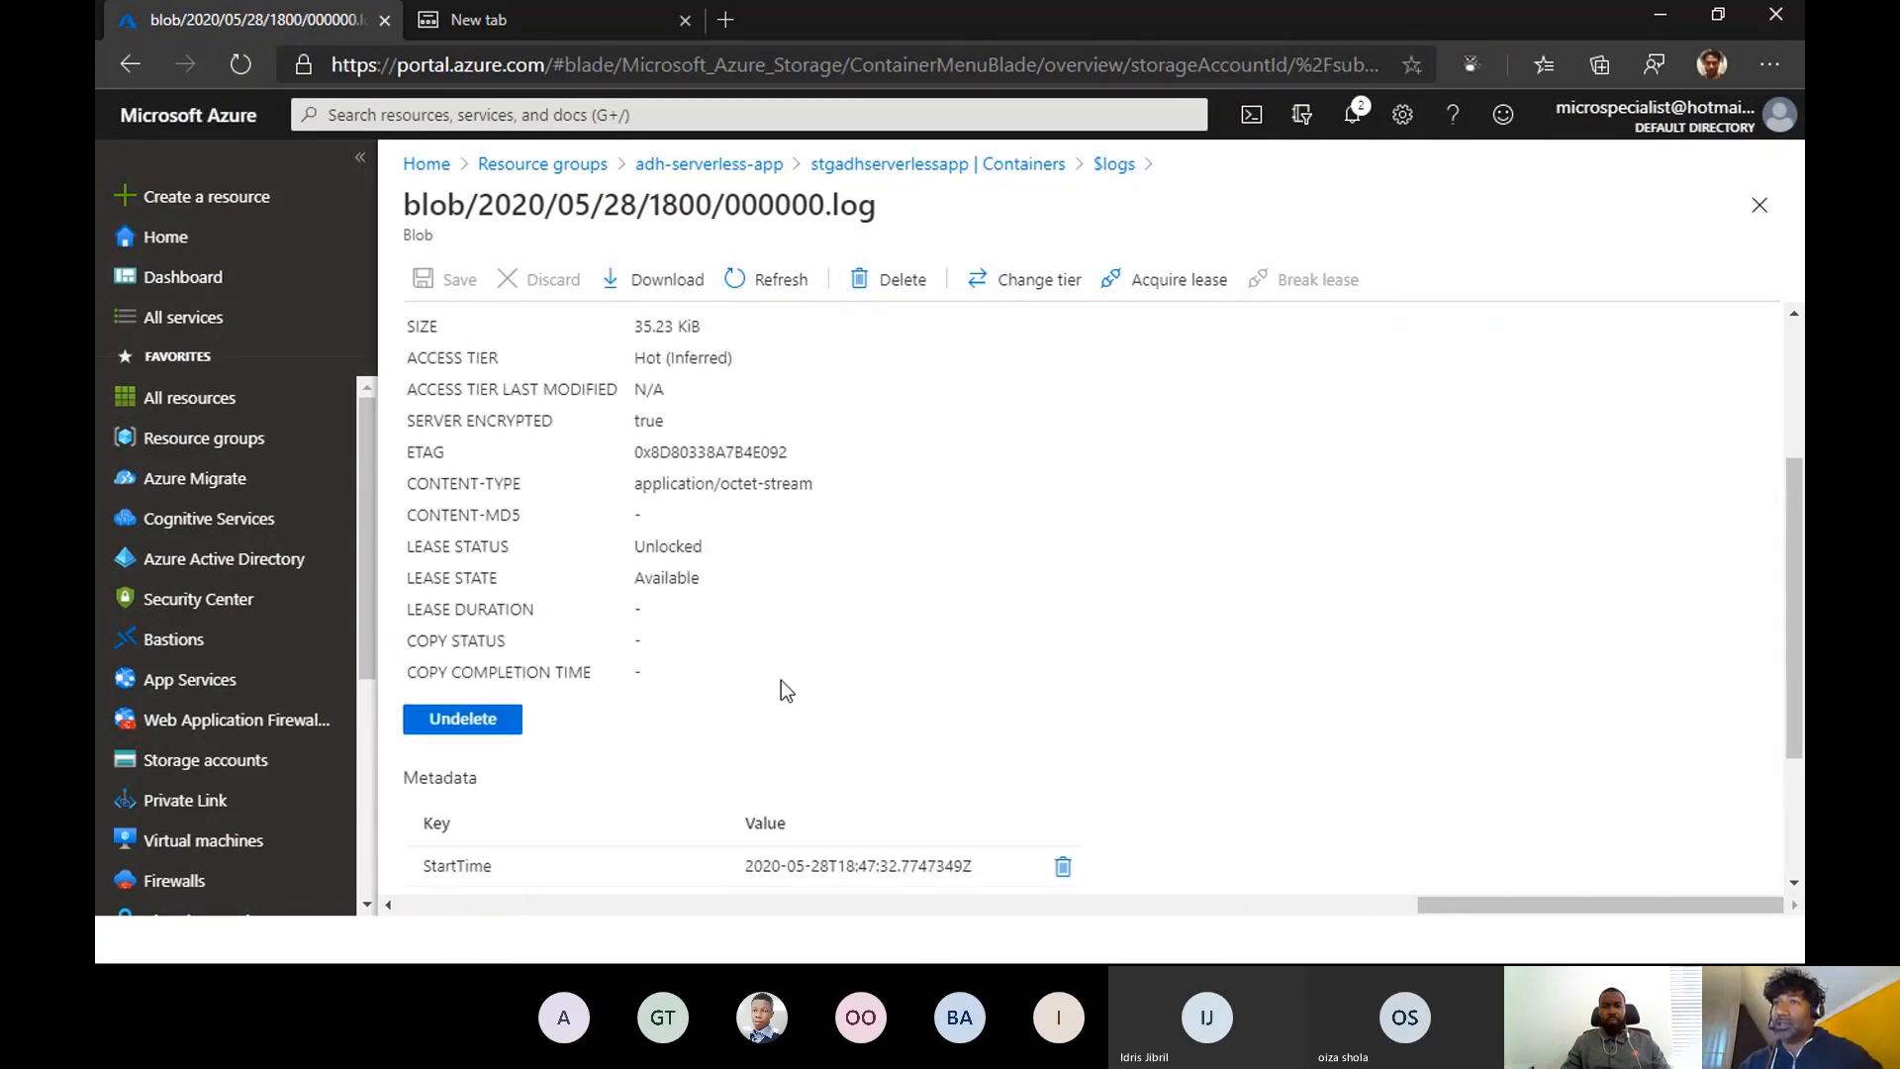
pyautogui.scroll(-2, 781, 683)
pyautogui.scroll(5, 781, 680)
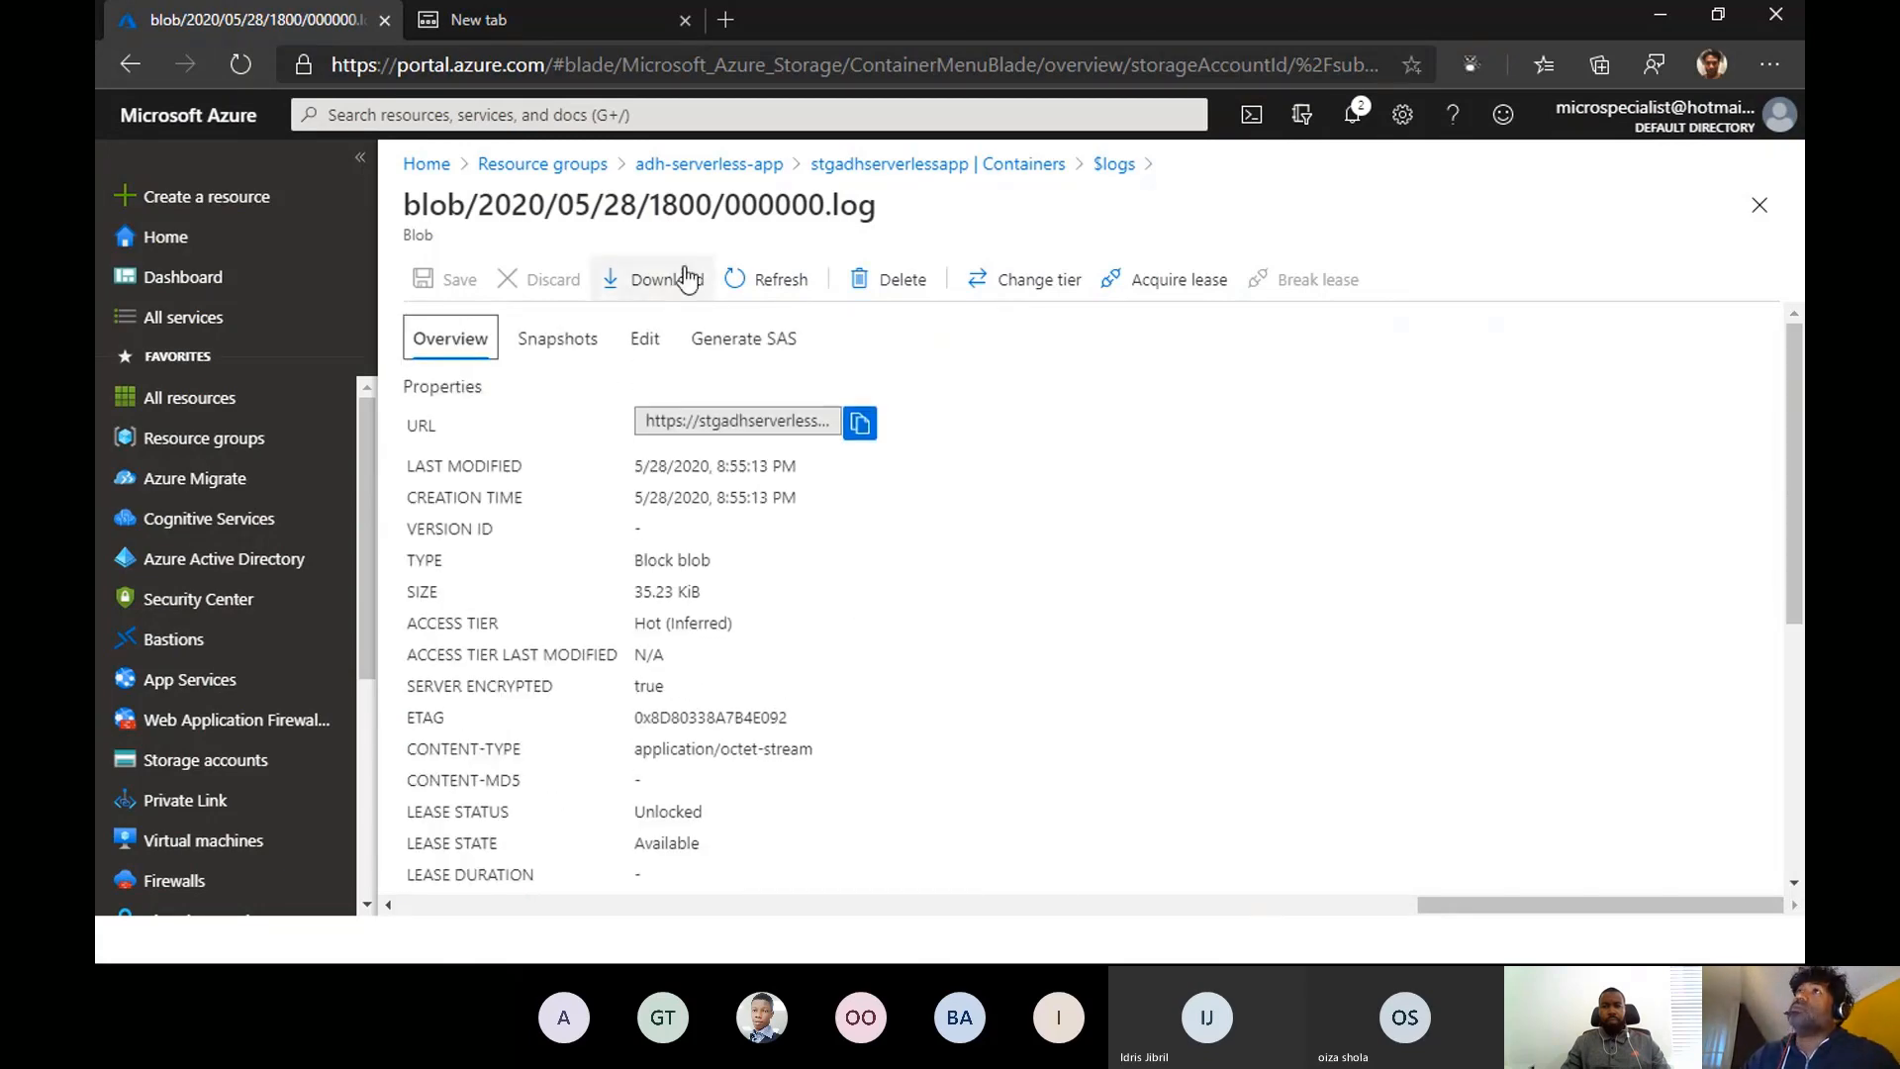
pyautogui.click(718, 165)
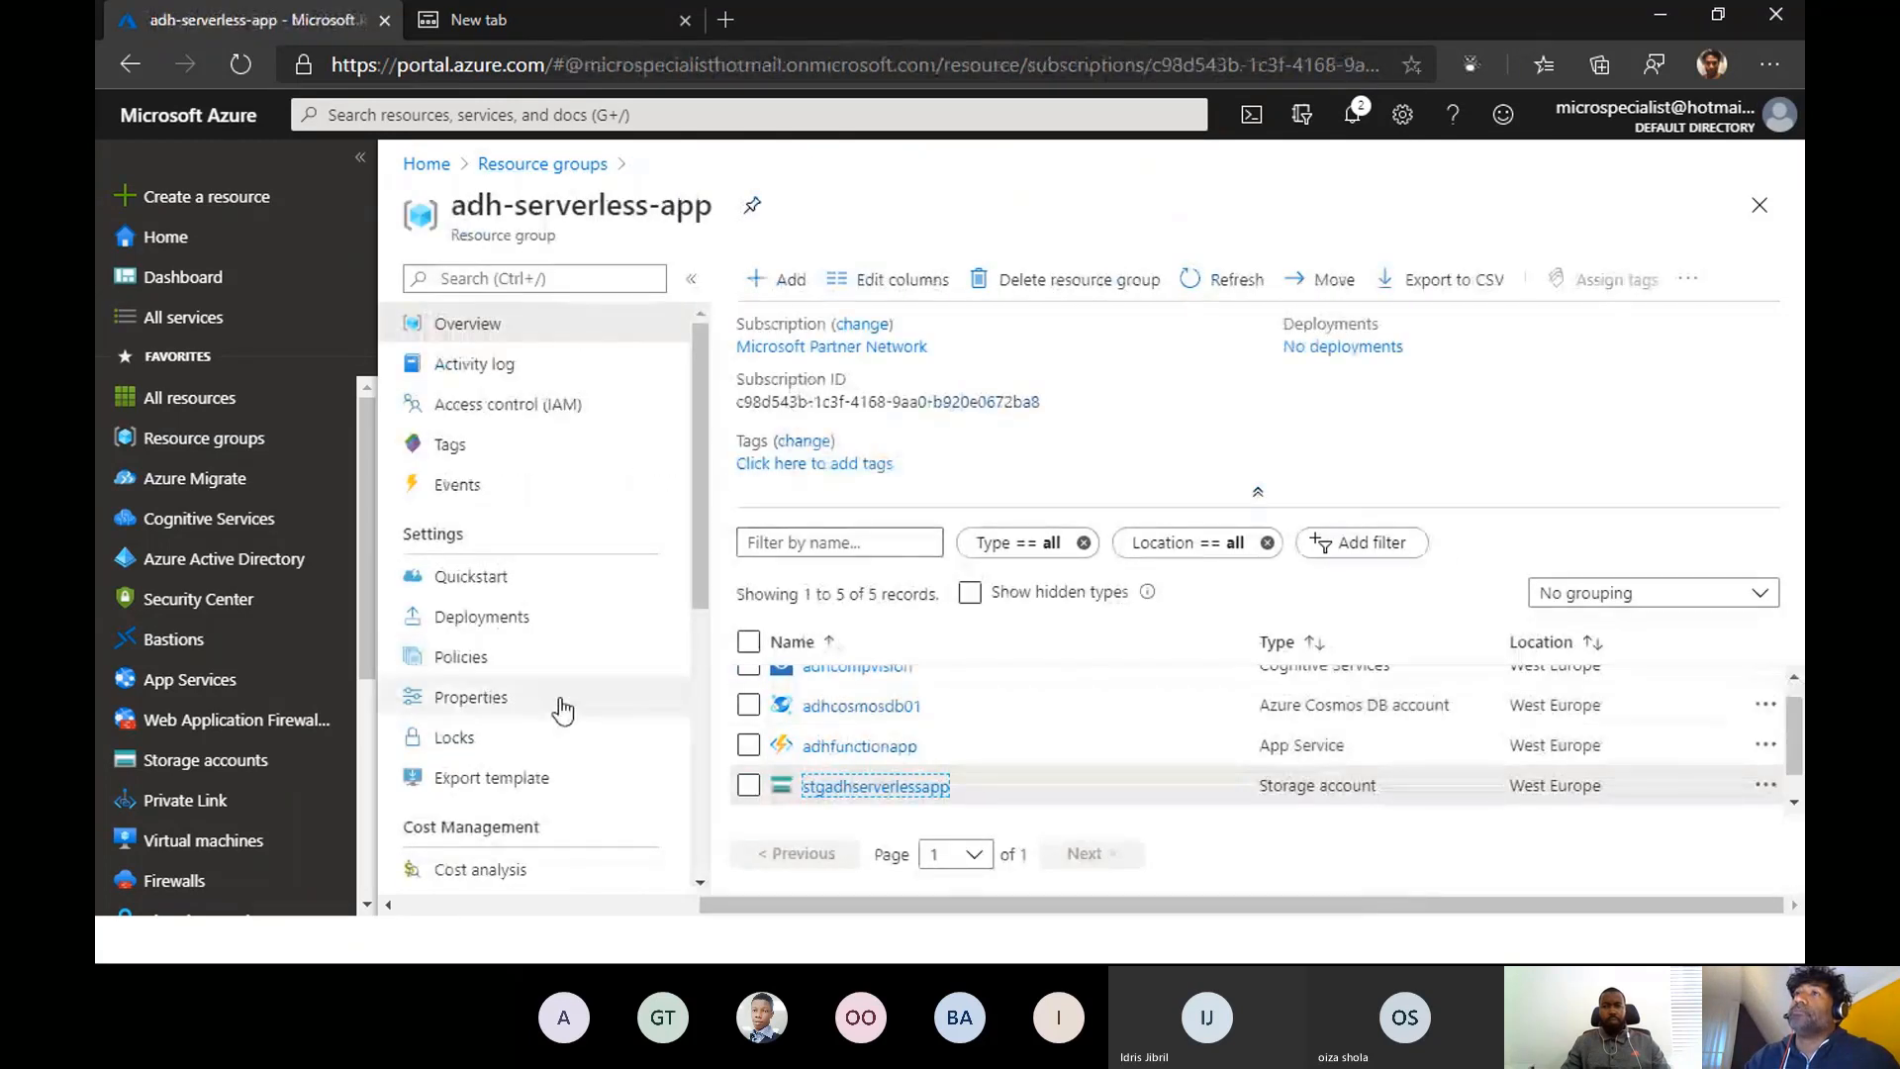
# - Reopen the adh-serverless-app resource group from the resource groups list and look through its resources
pyautogui.click(541, 164)
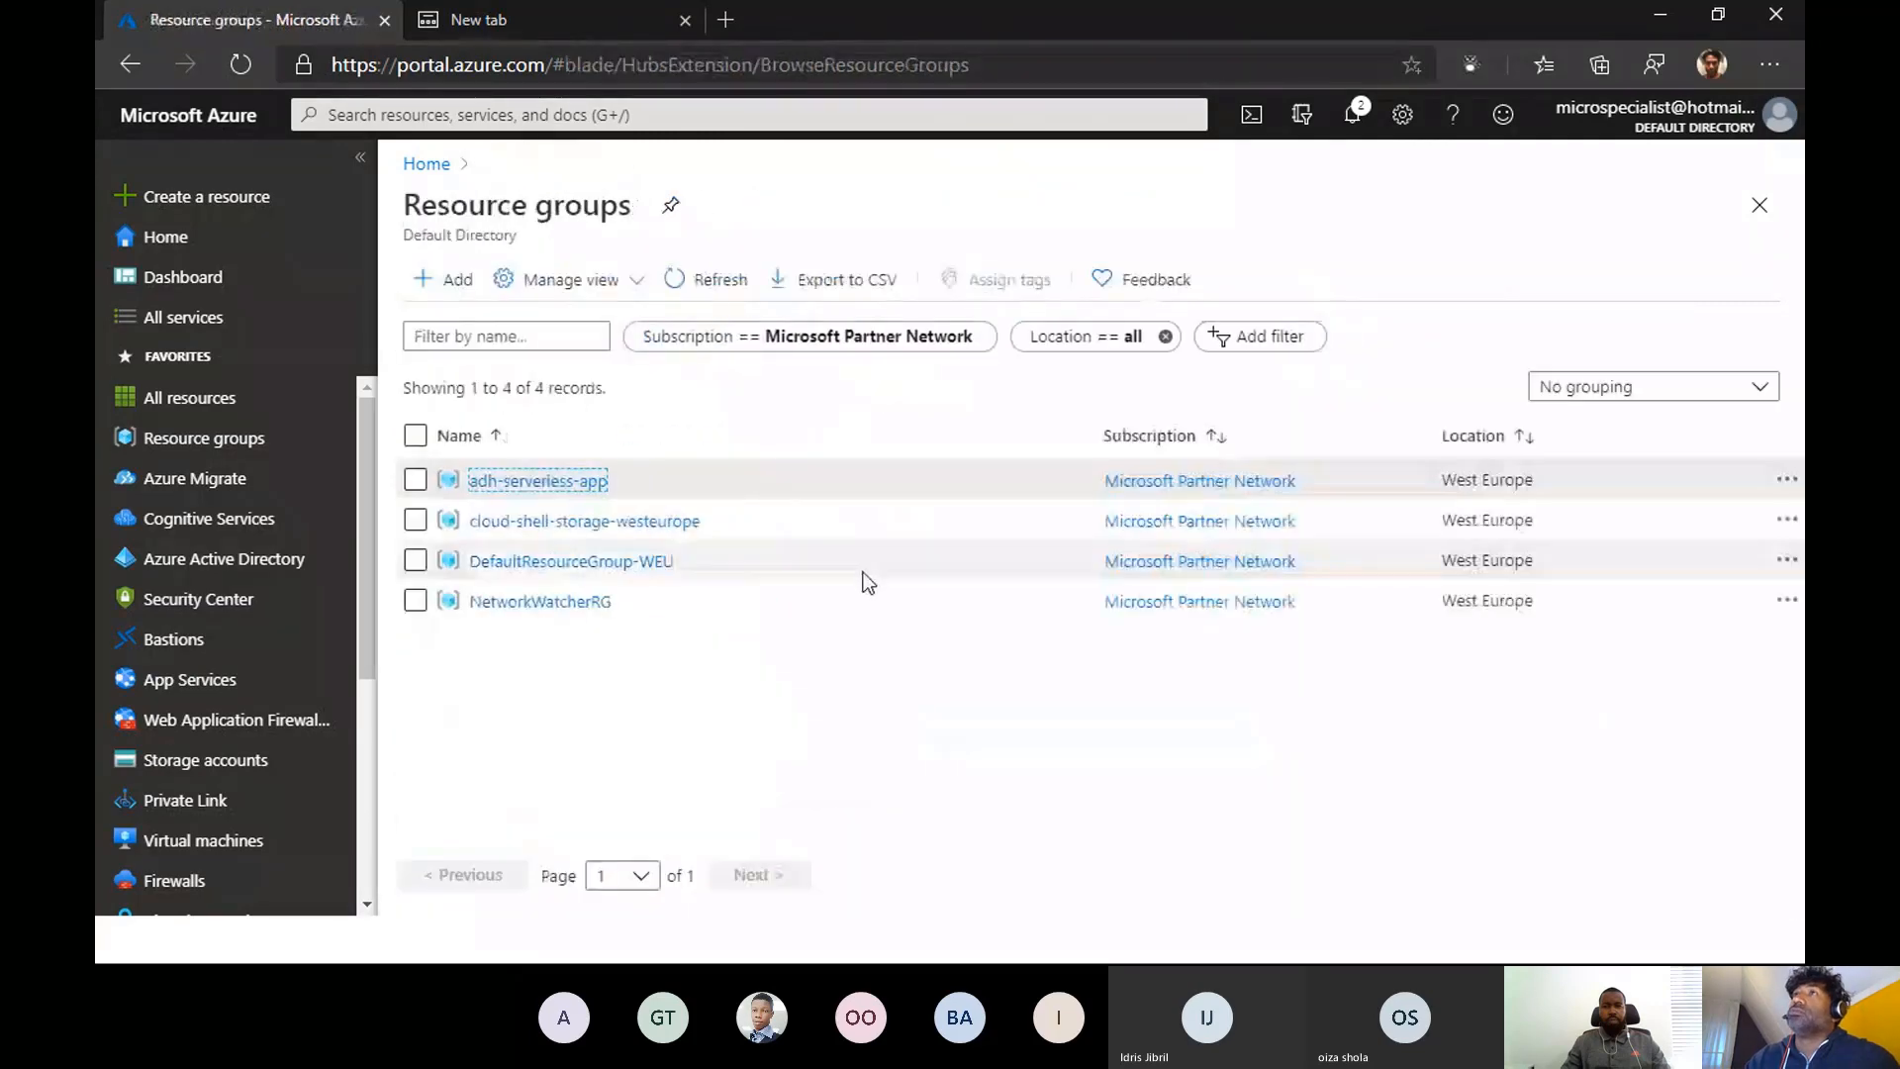
pyautogui.click(500, 481)
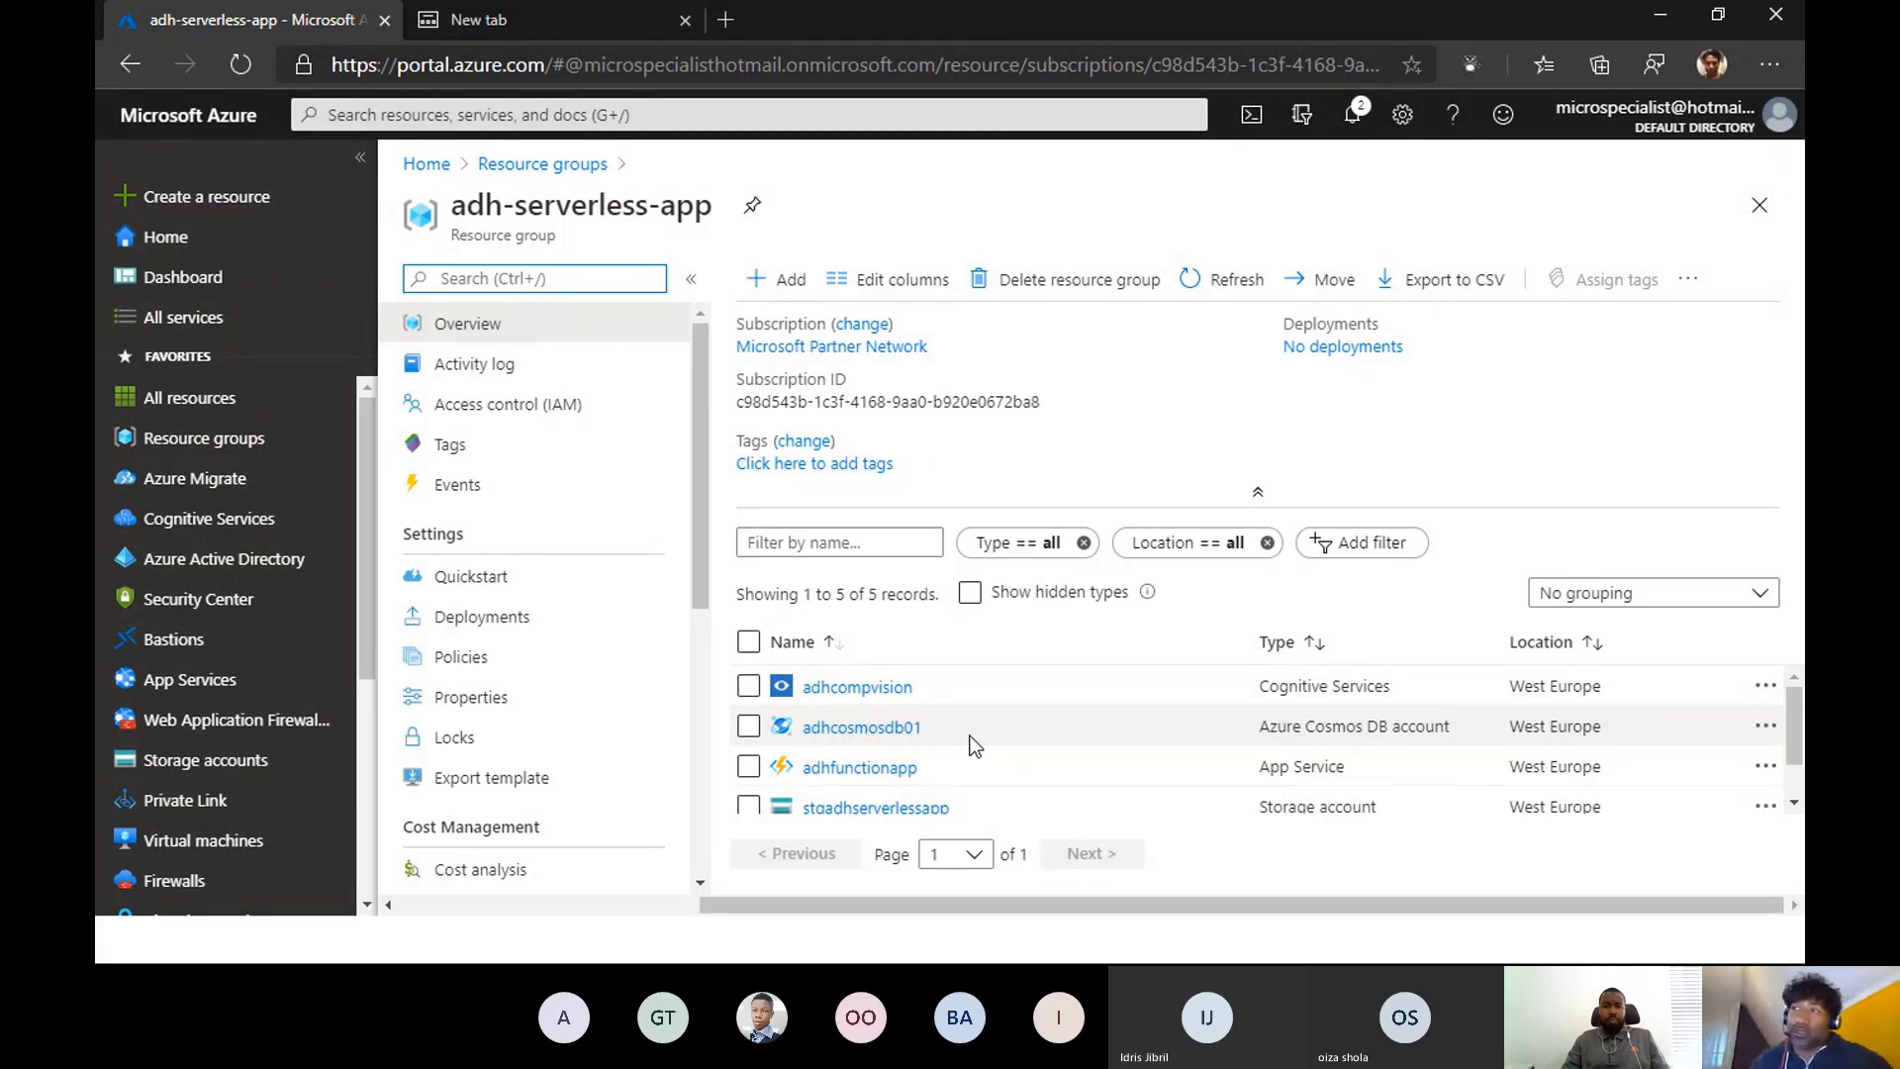
pyautogui.scroll(-2, 1040, 747)
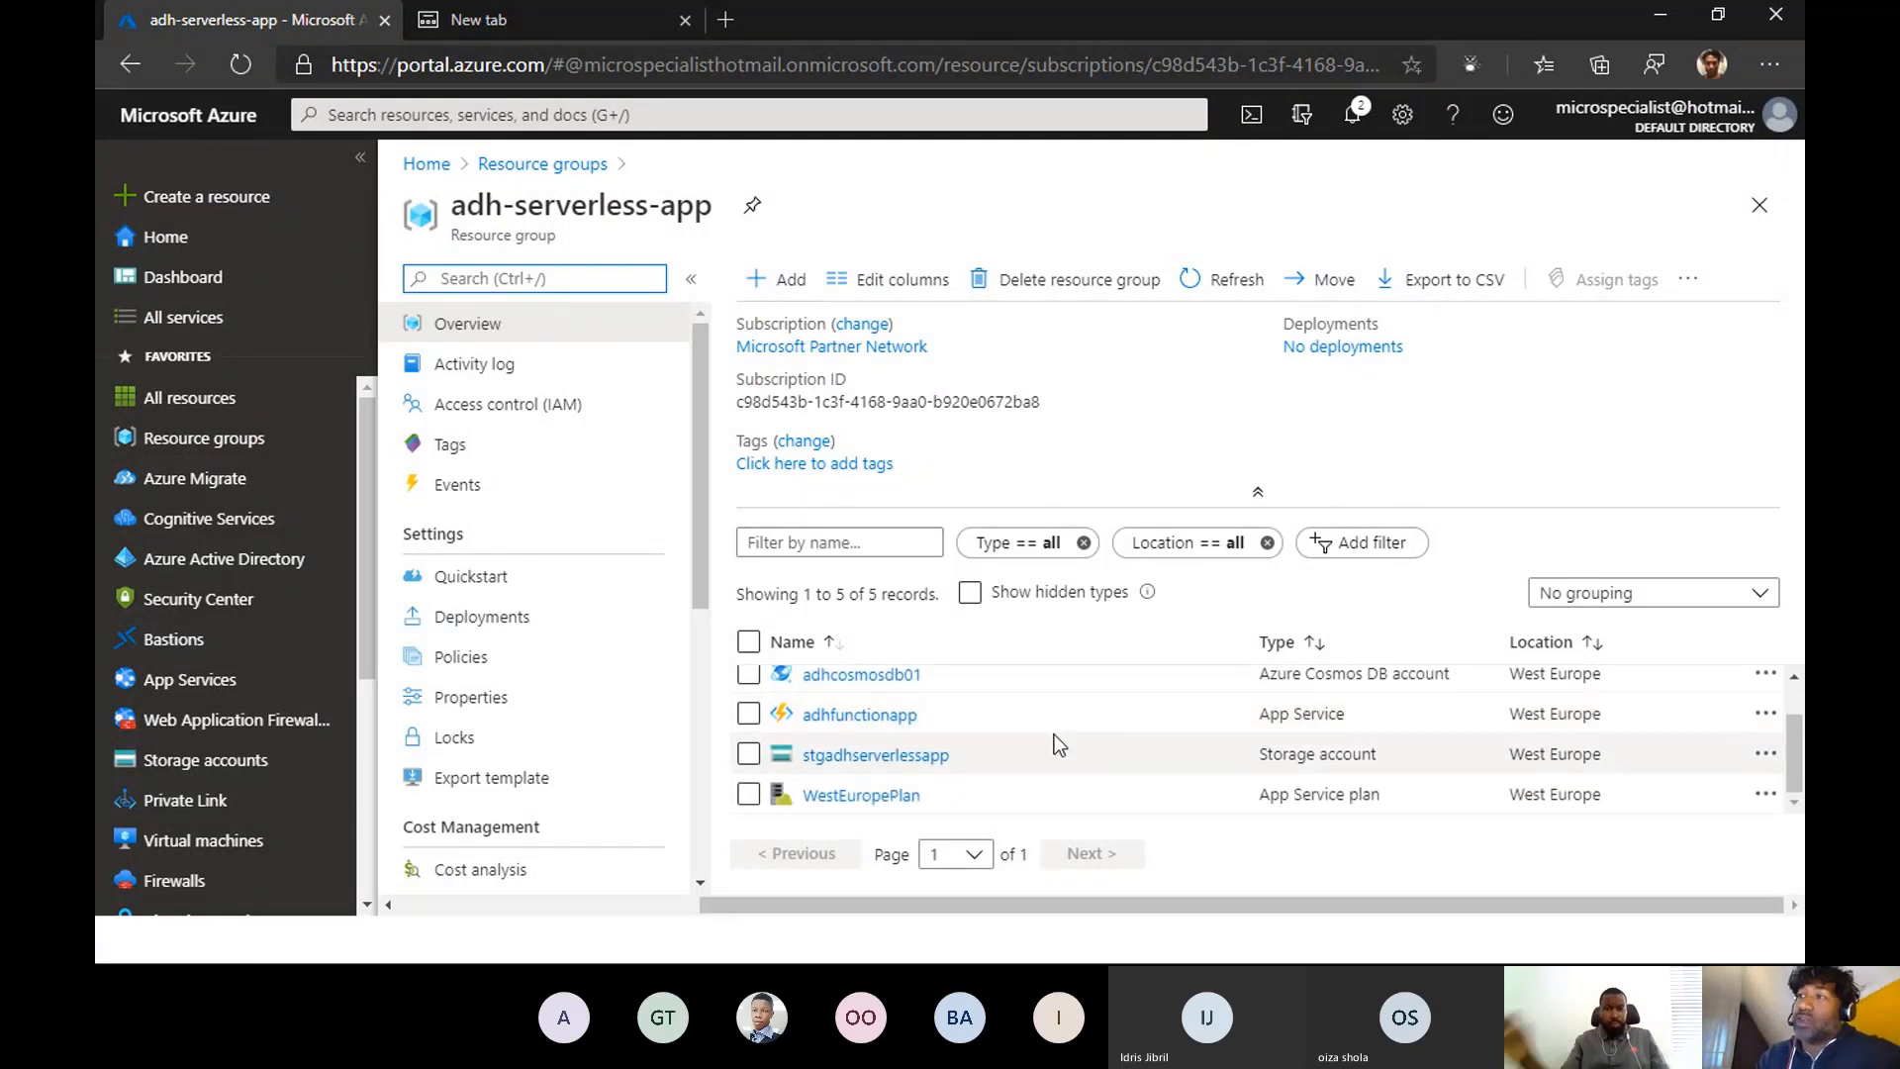
pyautogui.scroll(2, 1054, 734)
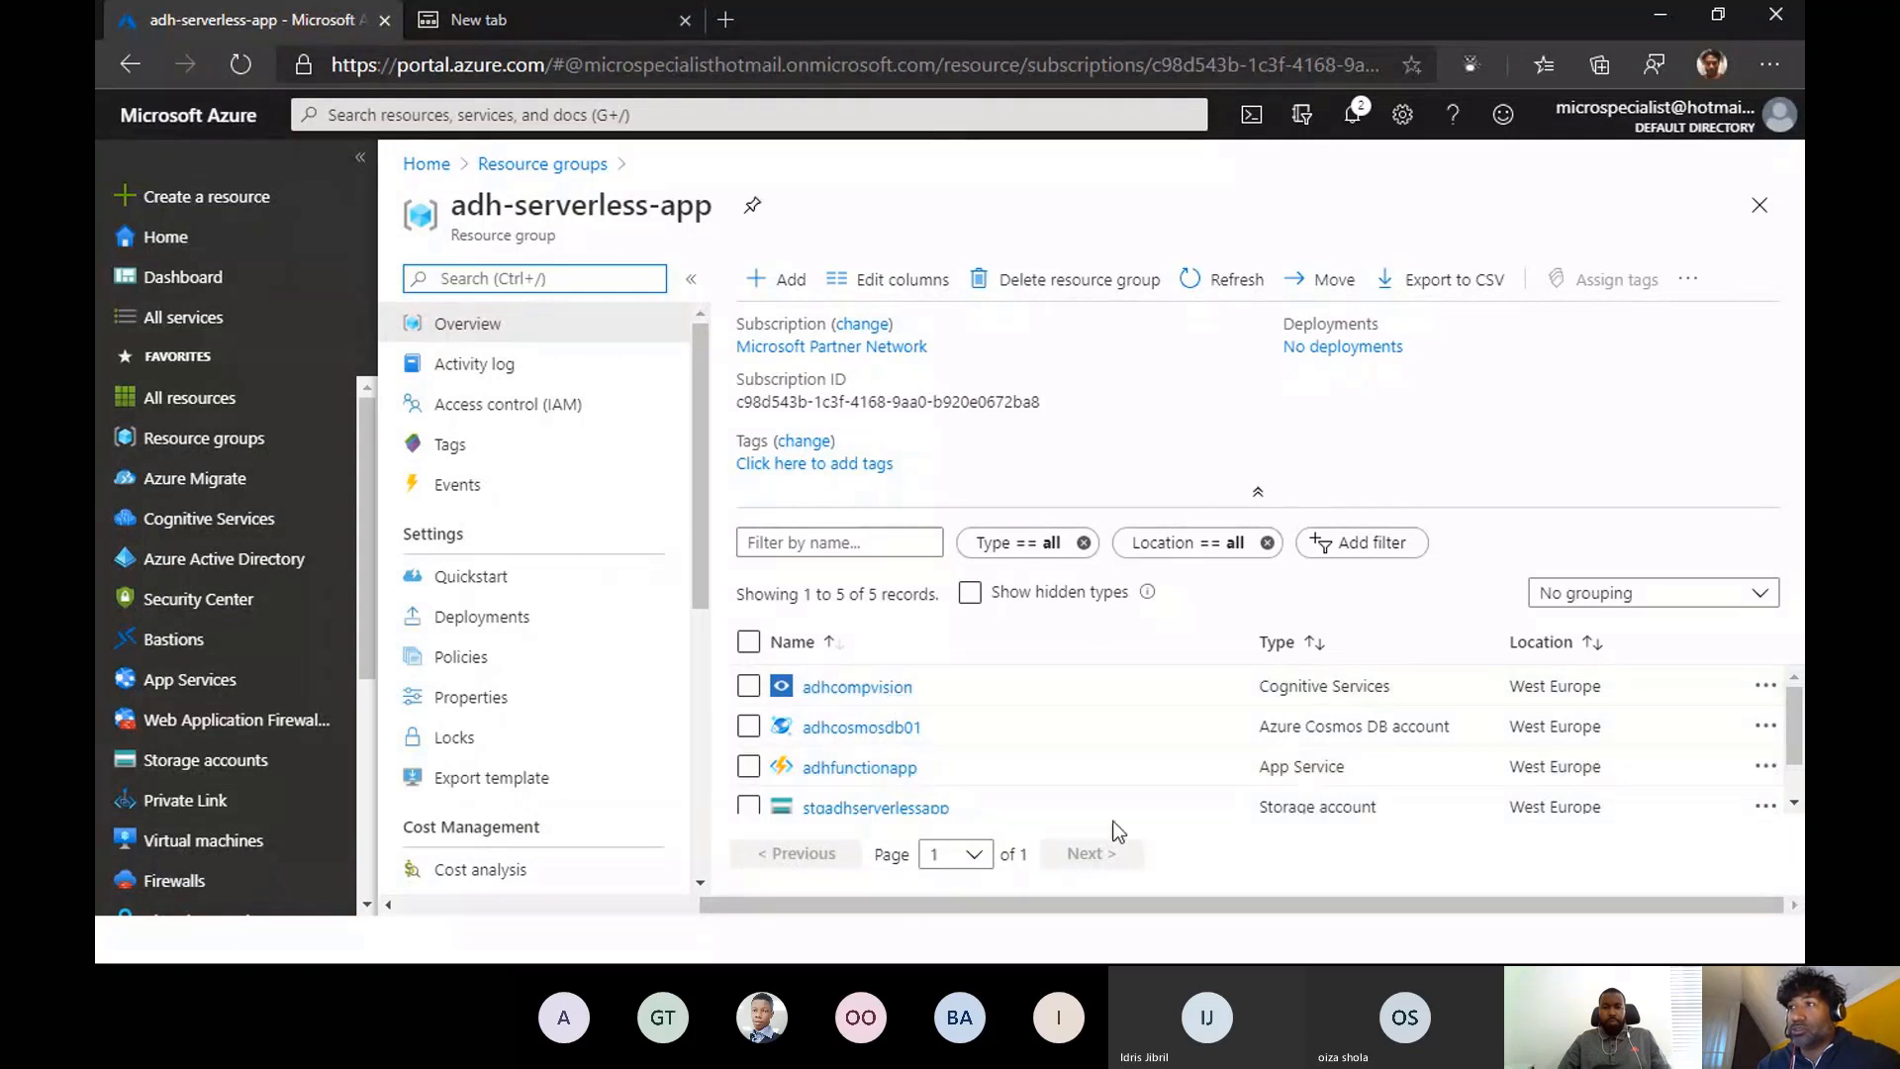
# - Open the ResizeImage function of adhfunctionapp and read through its run.csx code
pyautogui.click(902, 768)
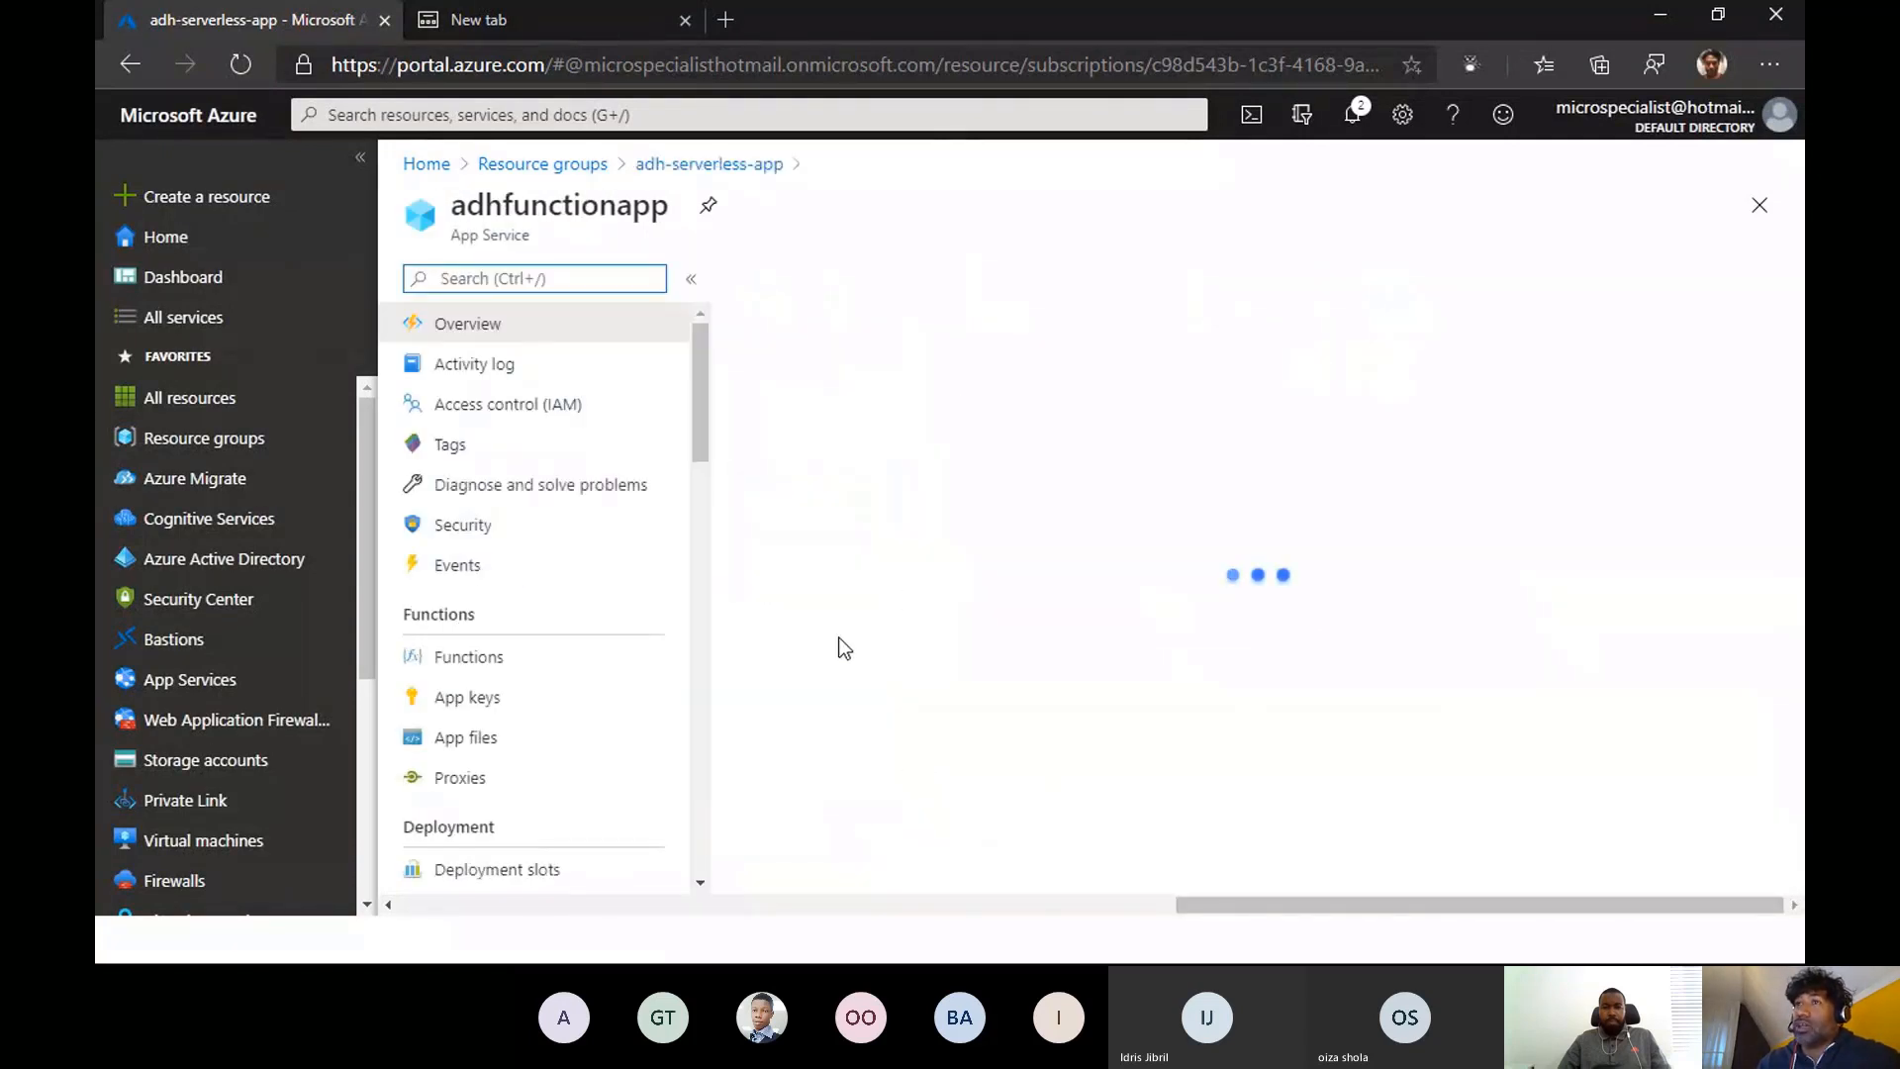
pyautogui.click(448, 663)
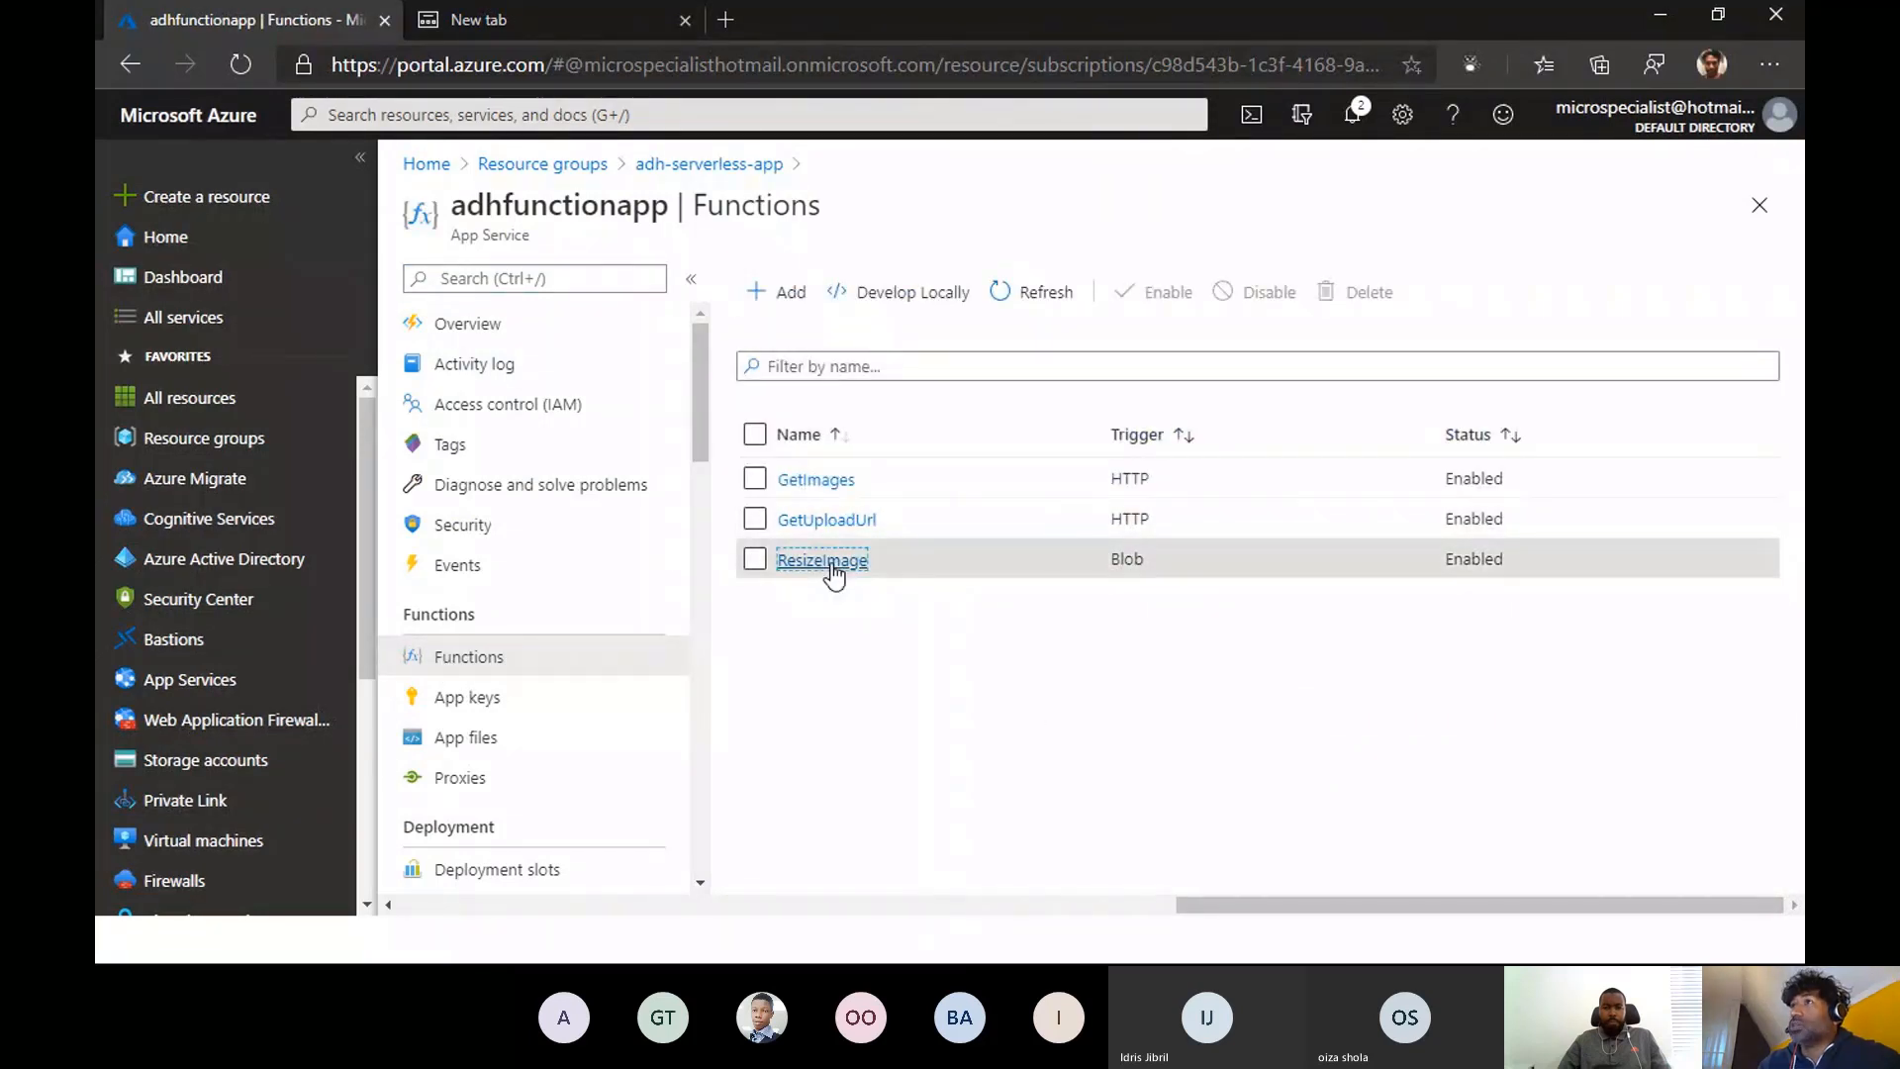
pyautogui.click(831, 561)
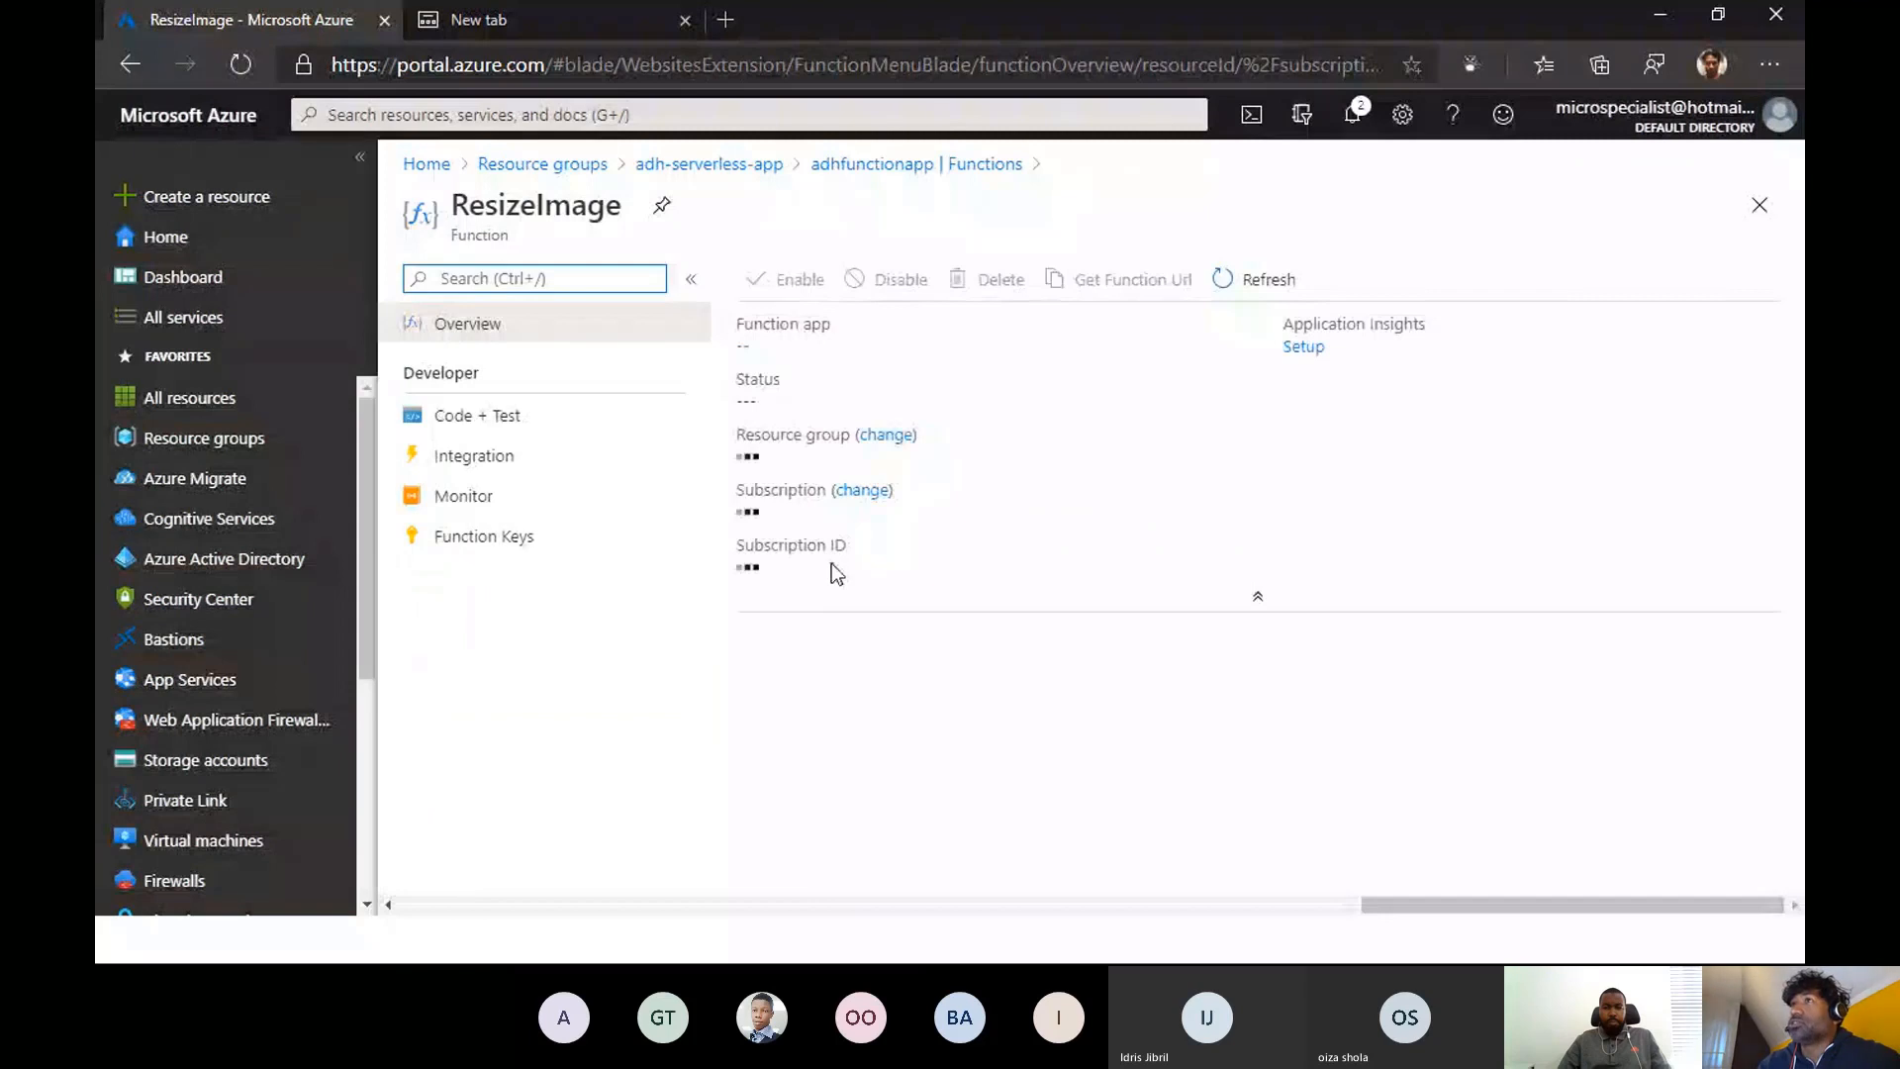
pyautogui.click(483, 419)
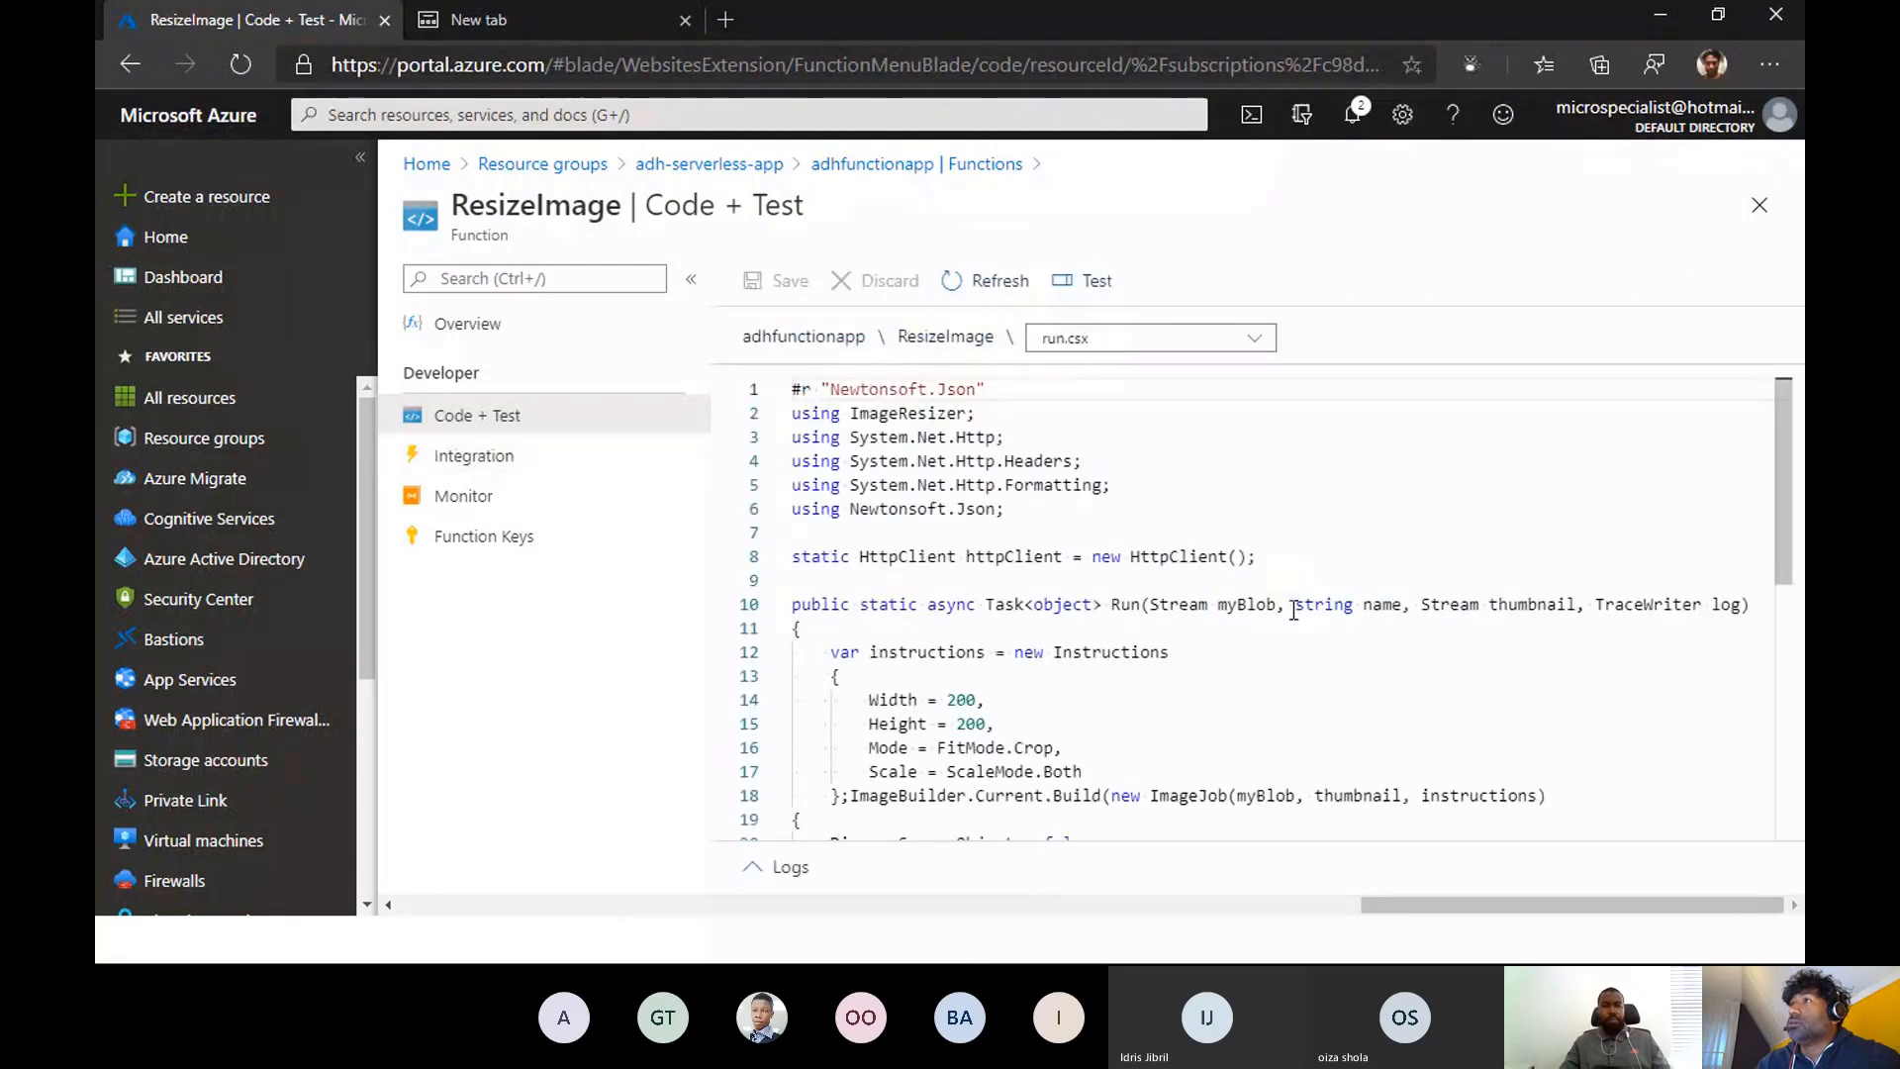
pyautogui.scroll(-1, 1289, 612)
pyautogui.scroll(1, 1290, 612)
pyautogui.scroll(-3, 1289, 612)
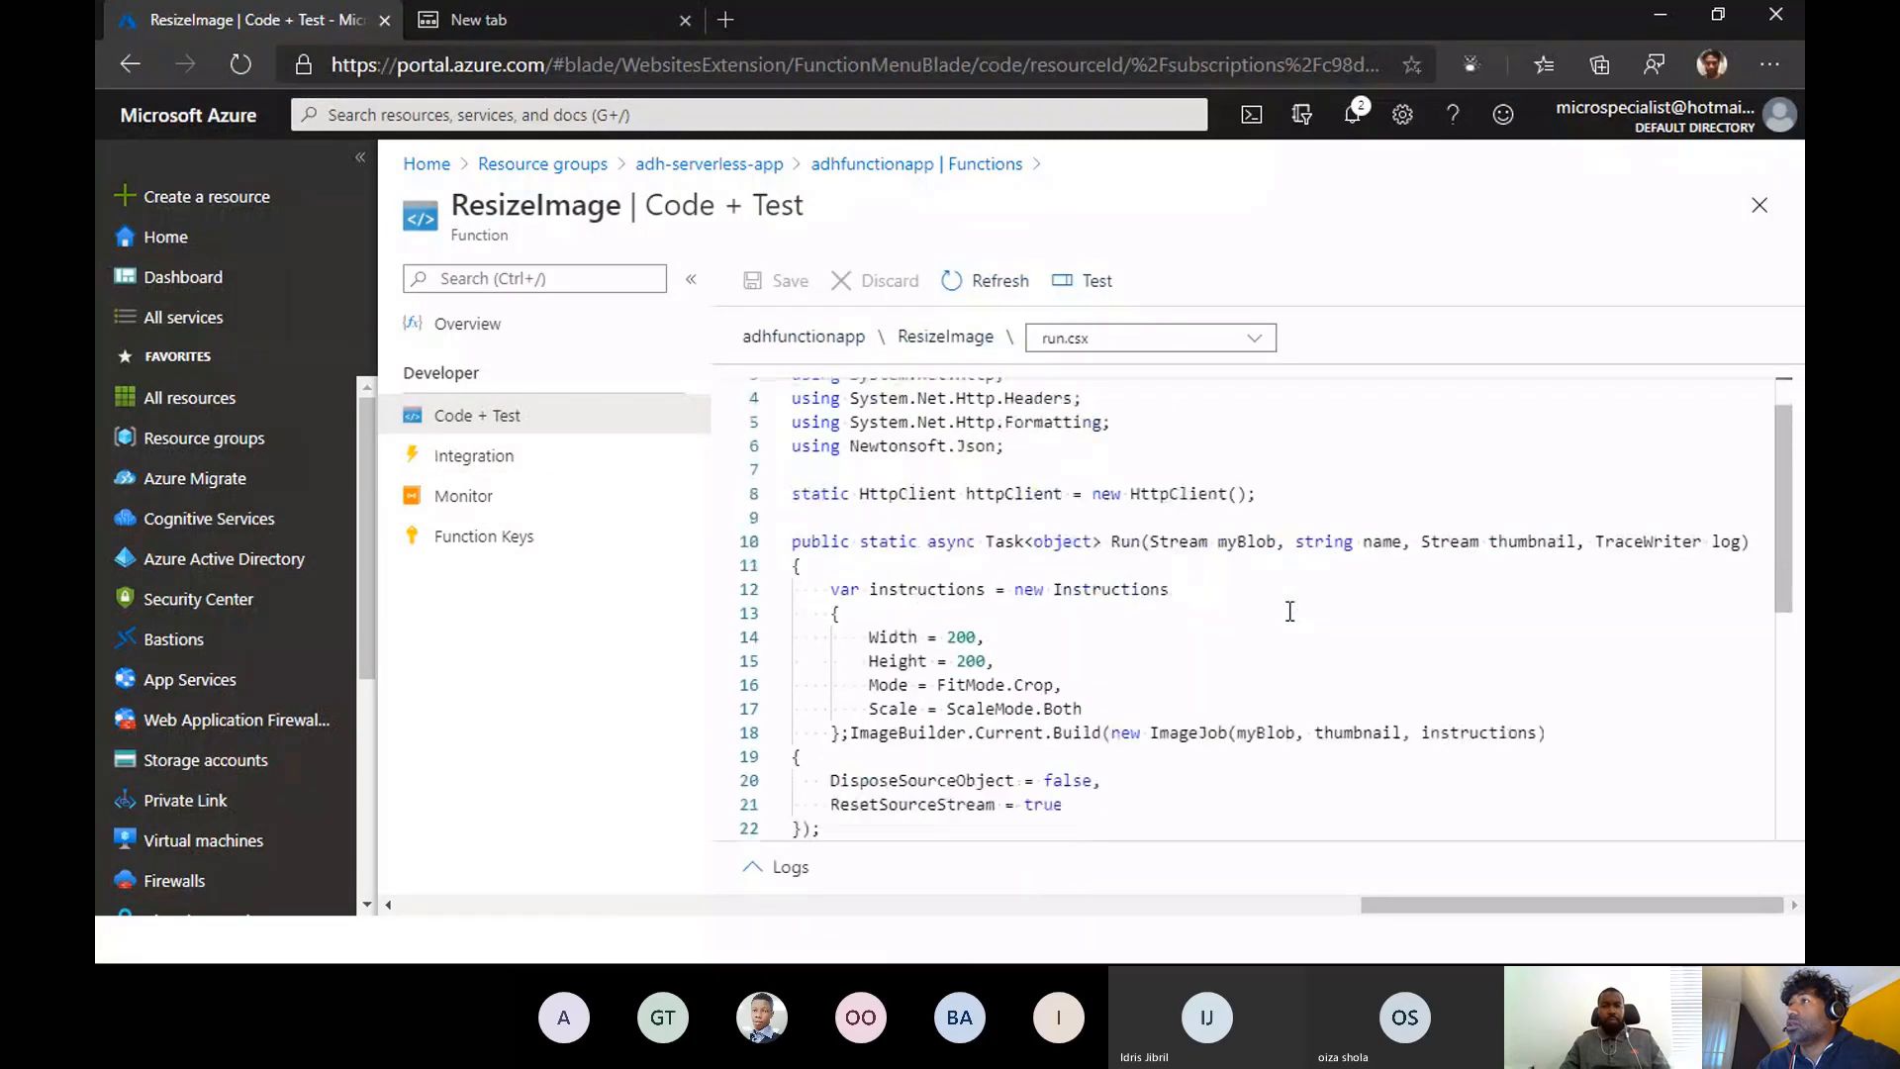
pyautogui.scroll(-5, 1289, 611)
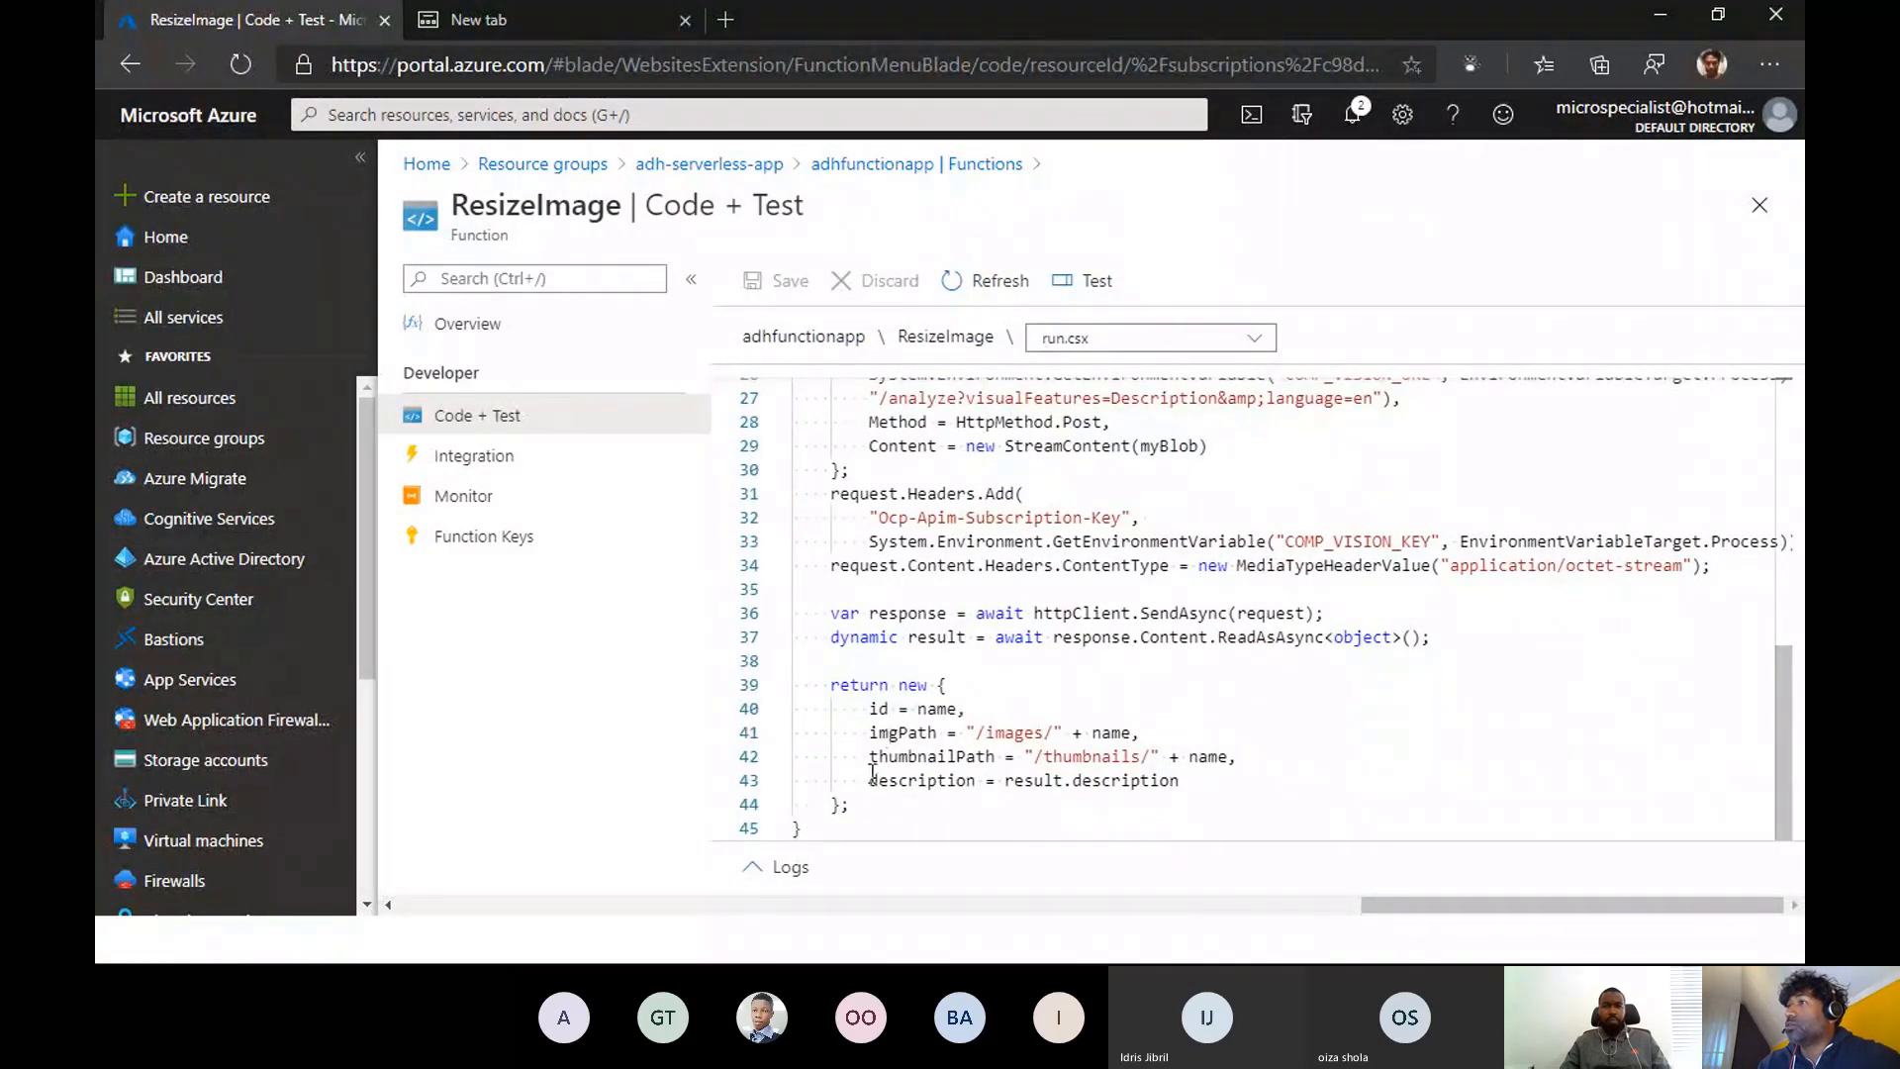
pyautogui.scroll(1, 1131, 765)
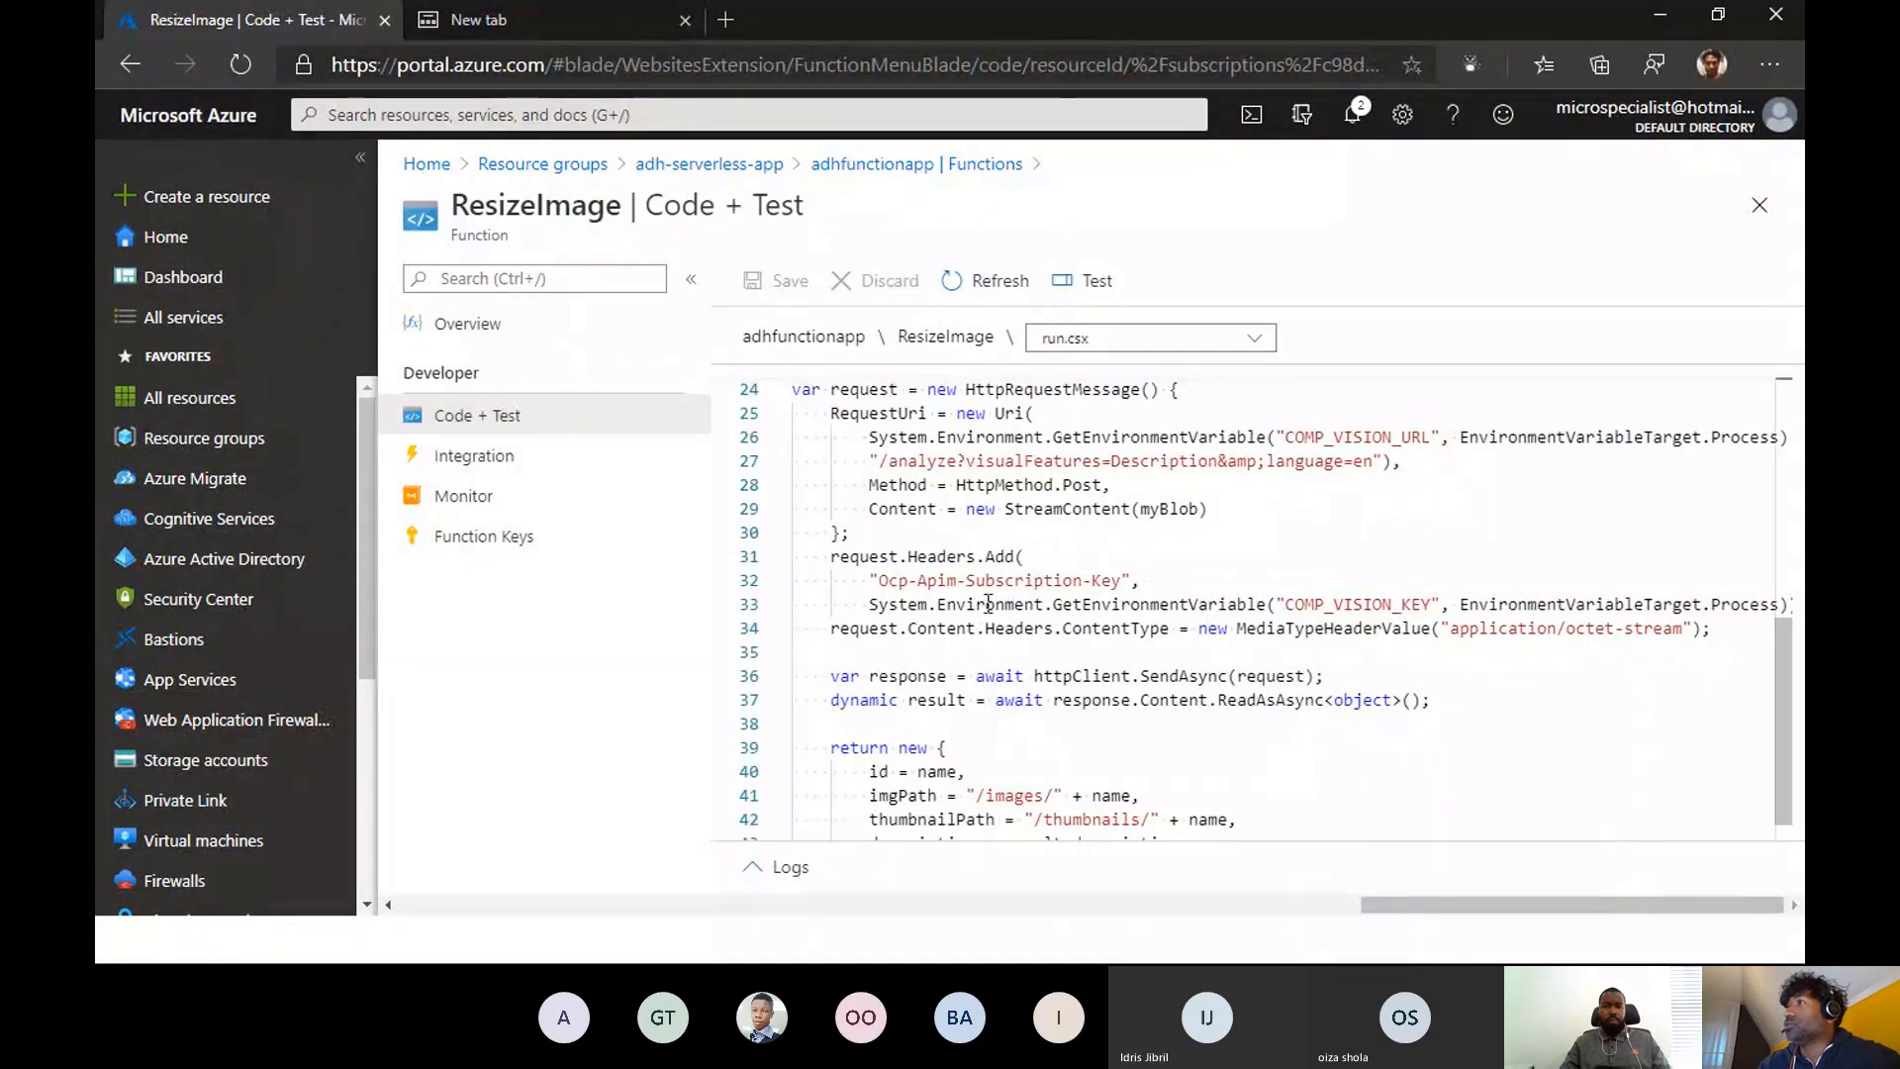
pyautogui.scroll(2, 984, 603)
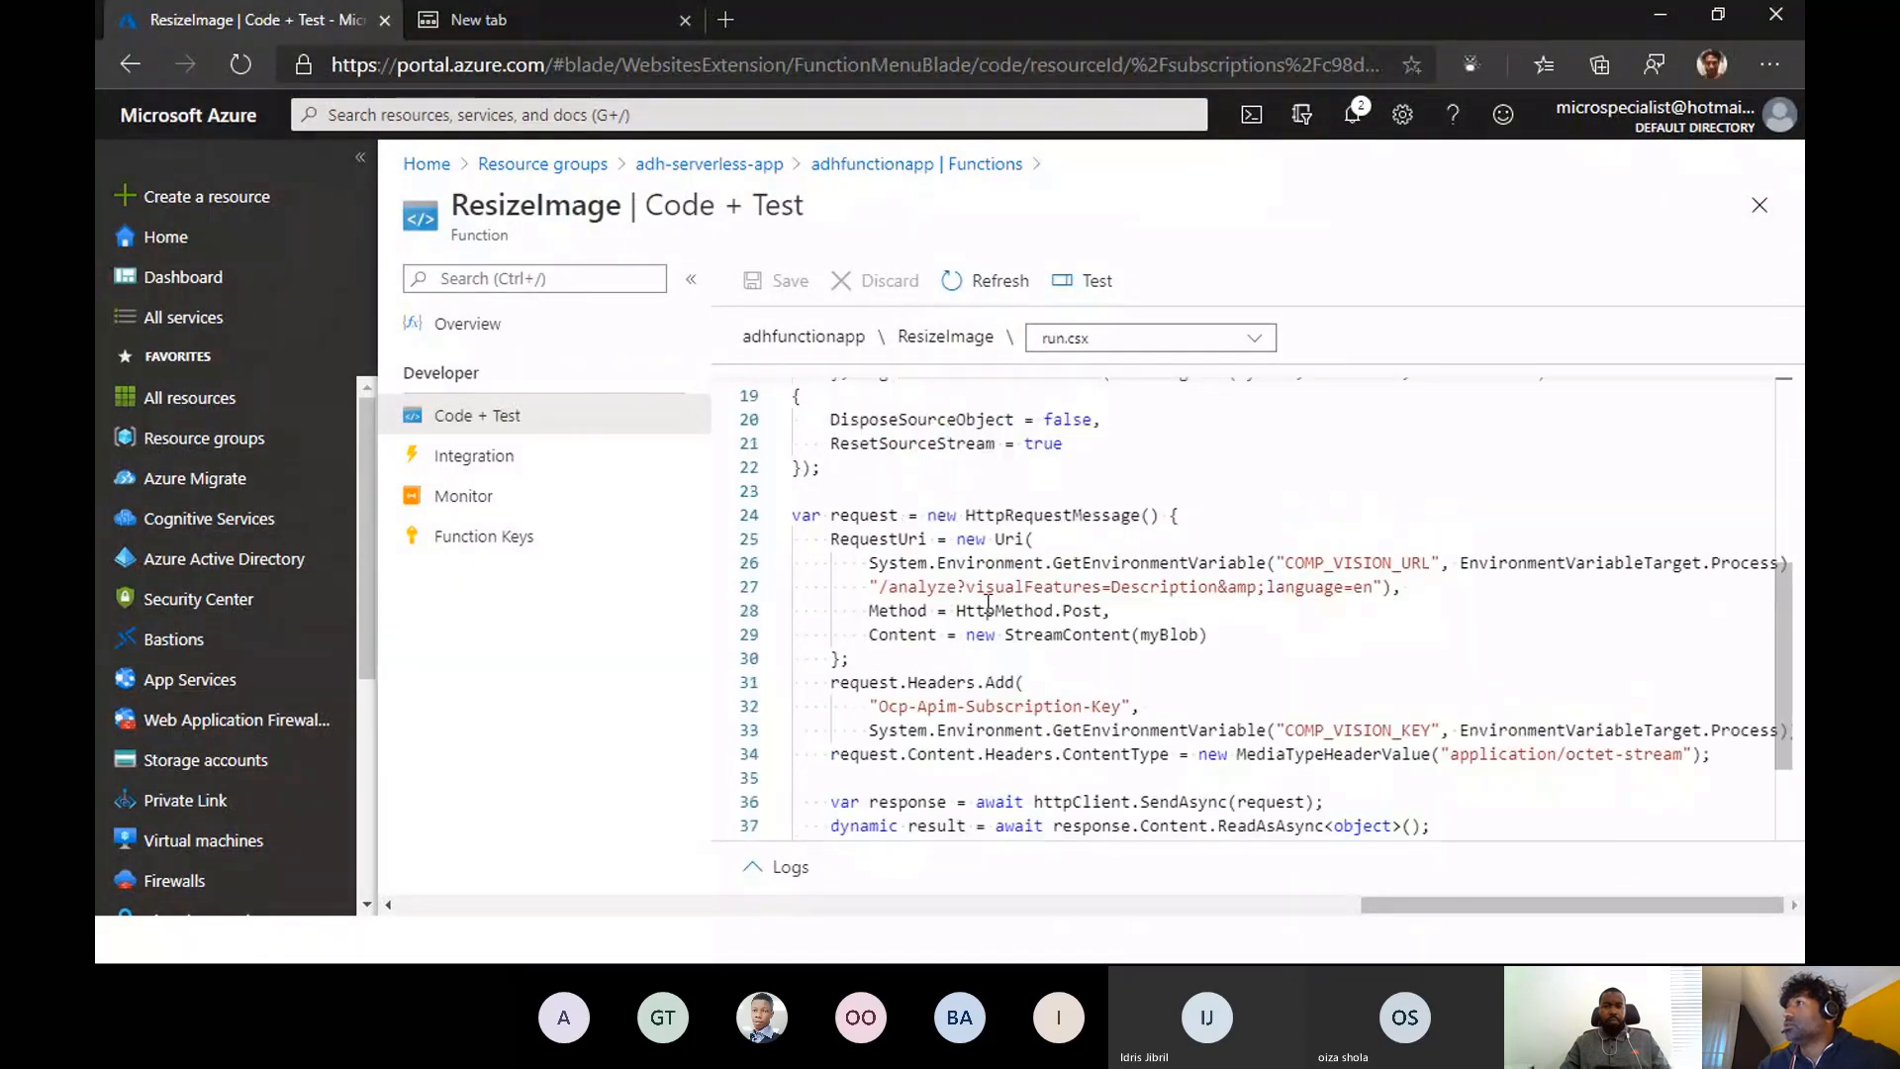
# - Examine the Azure Blob Storage (myBlob) trigger settings in ResizeImage's integration, and close them without changes
pyautogui.click(477, 457)
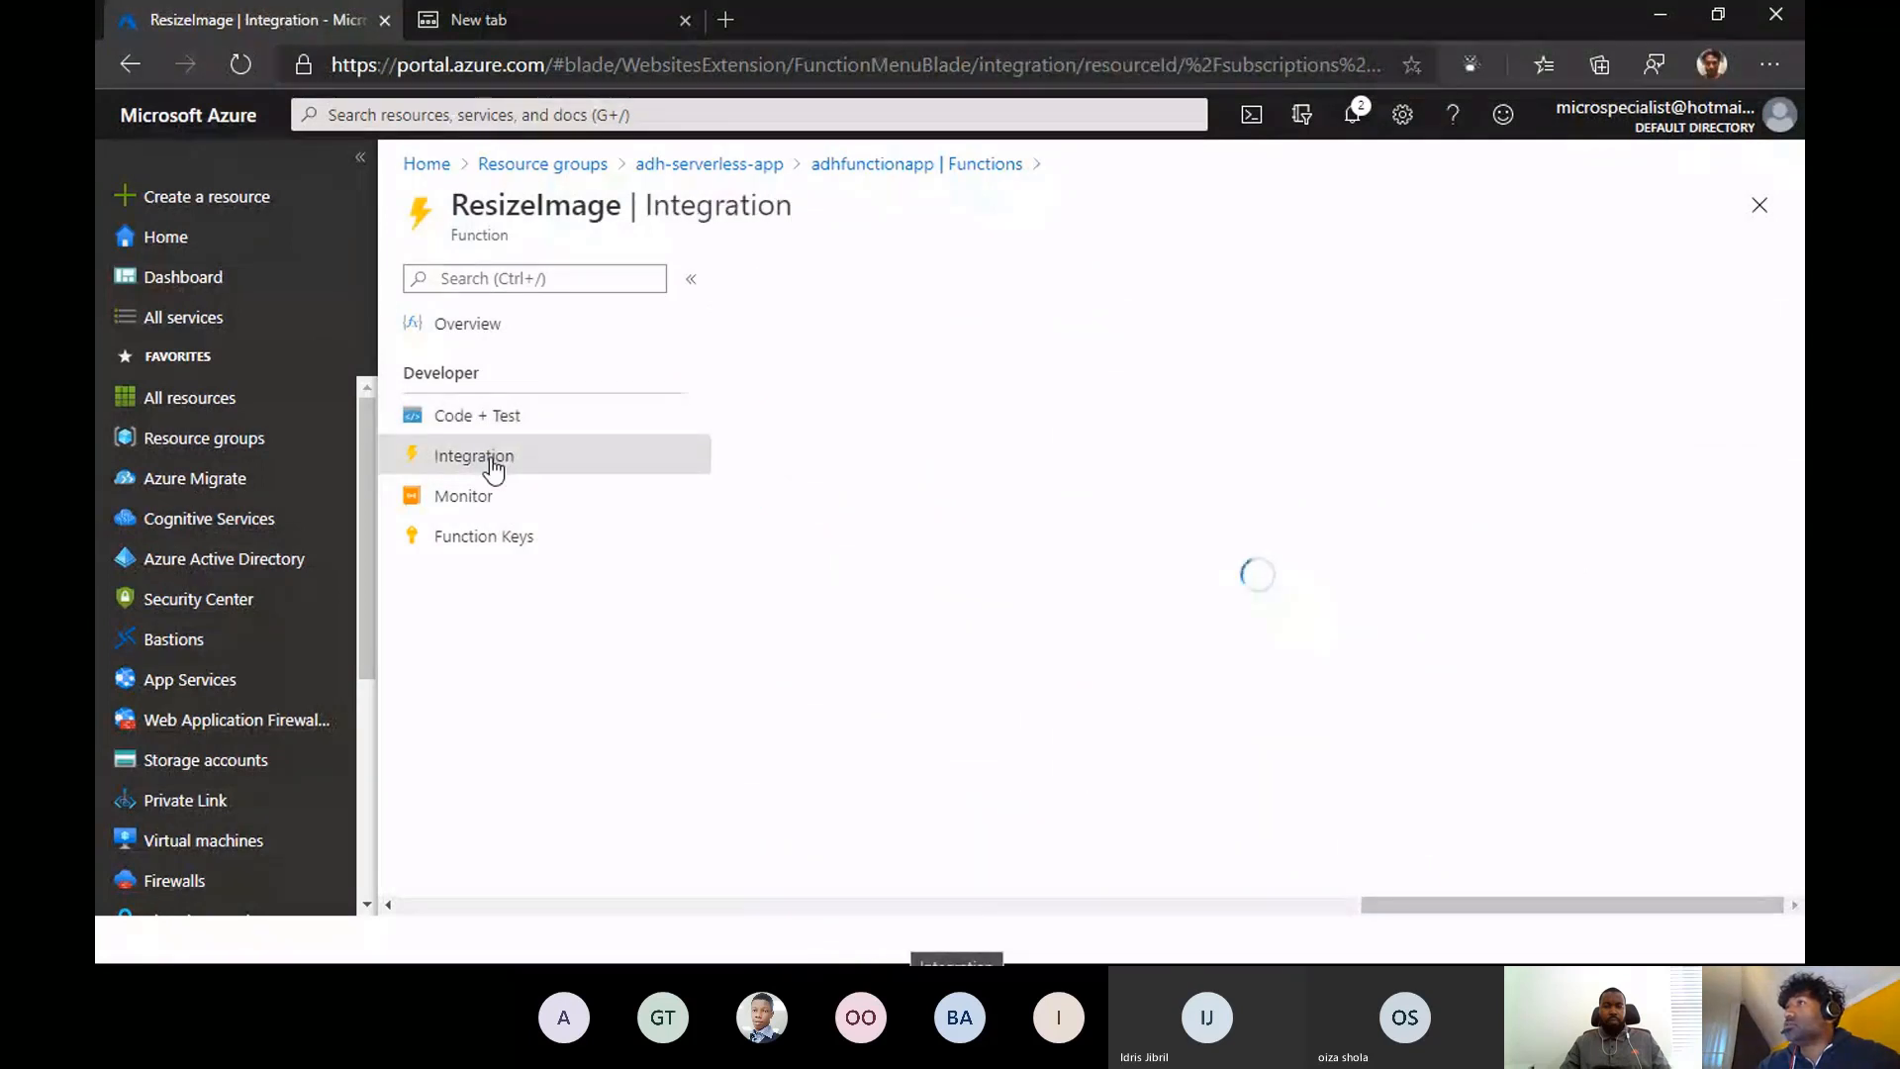
pyautogui.scroll(-1, 1249, 663)
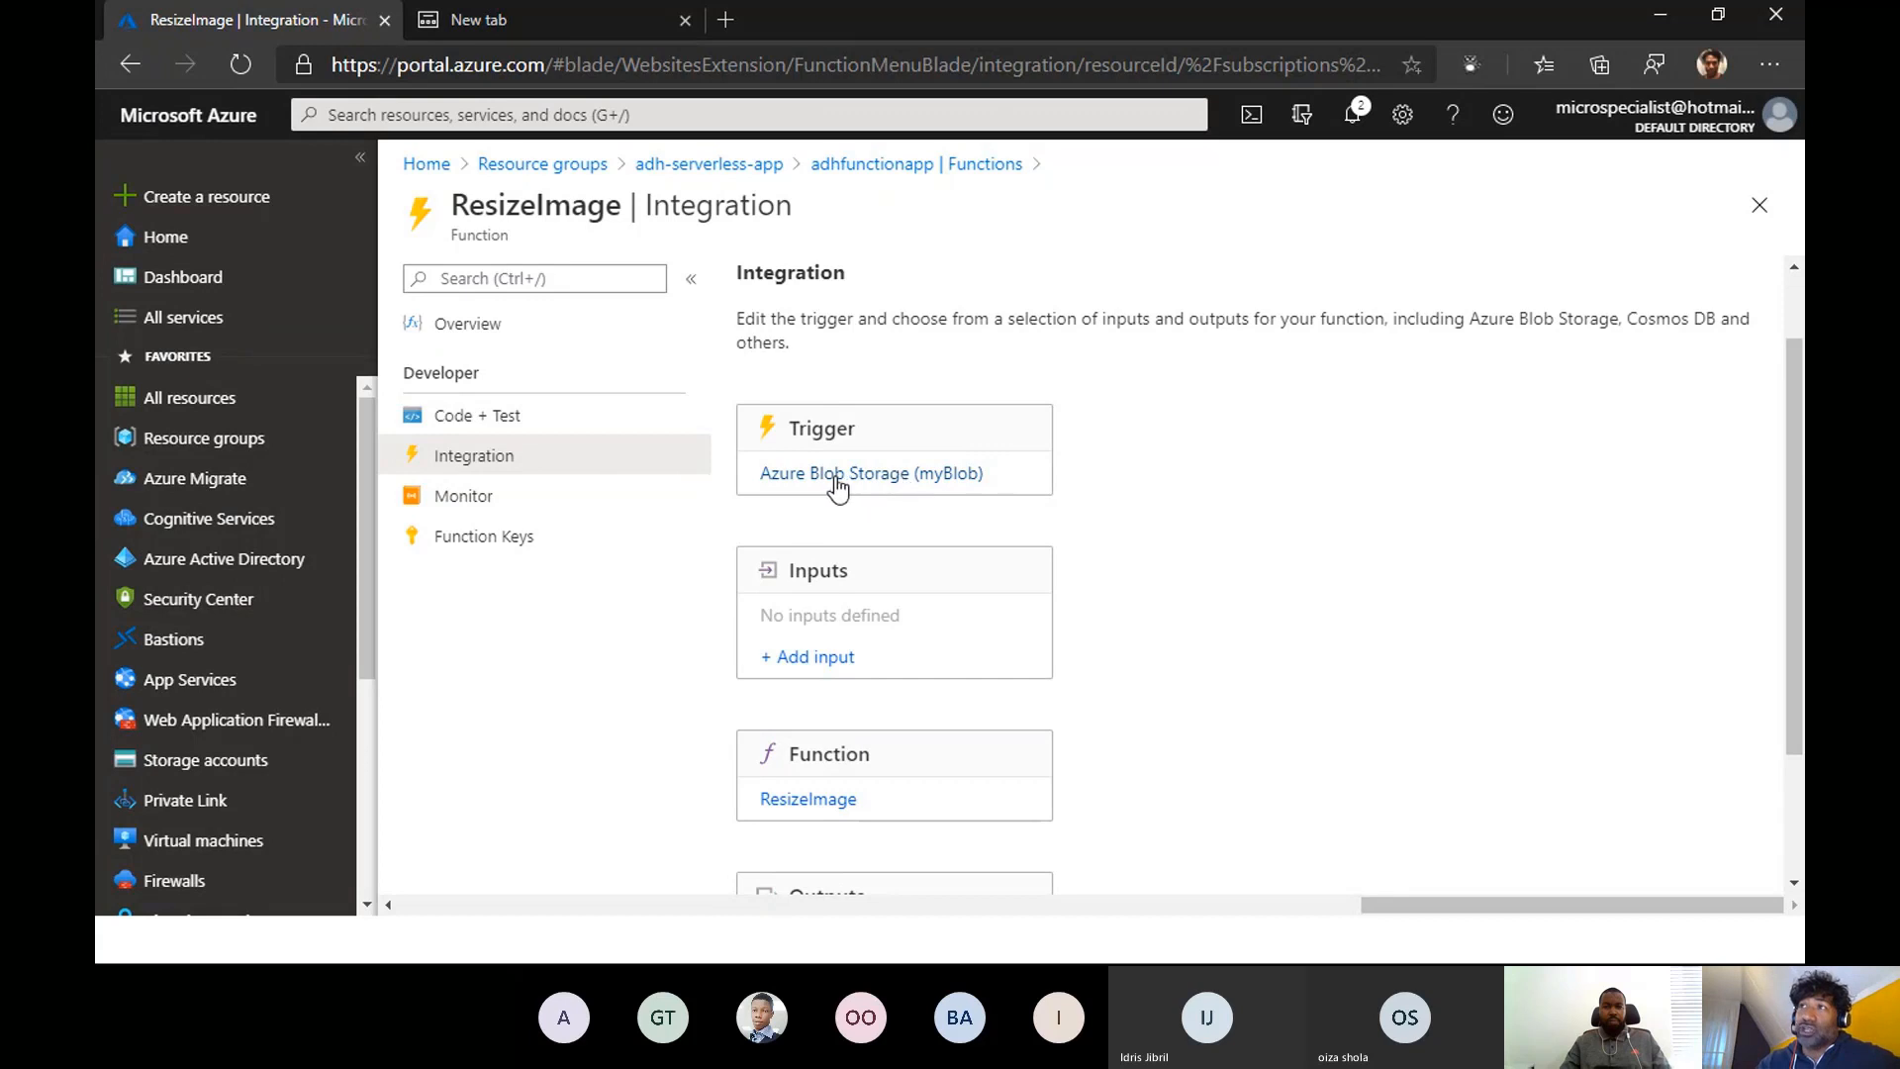
pyautogui.click(886, 485)
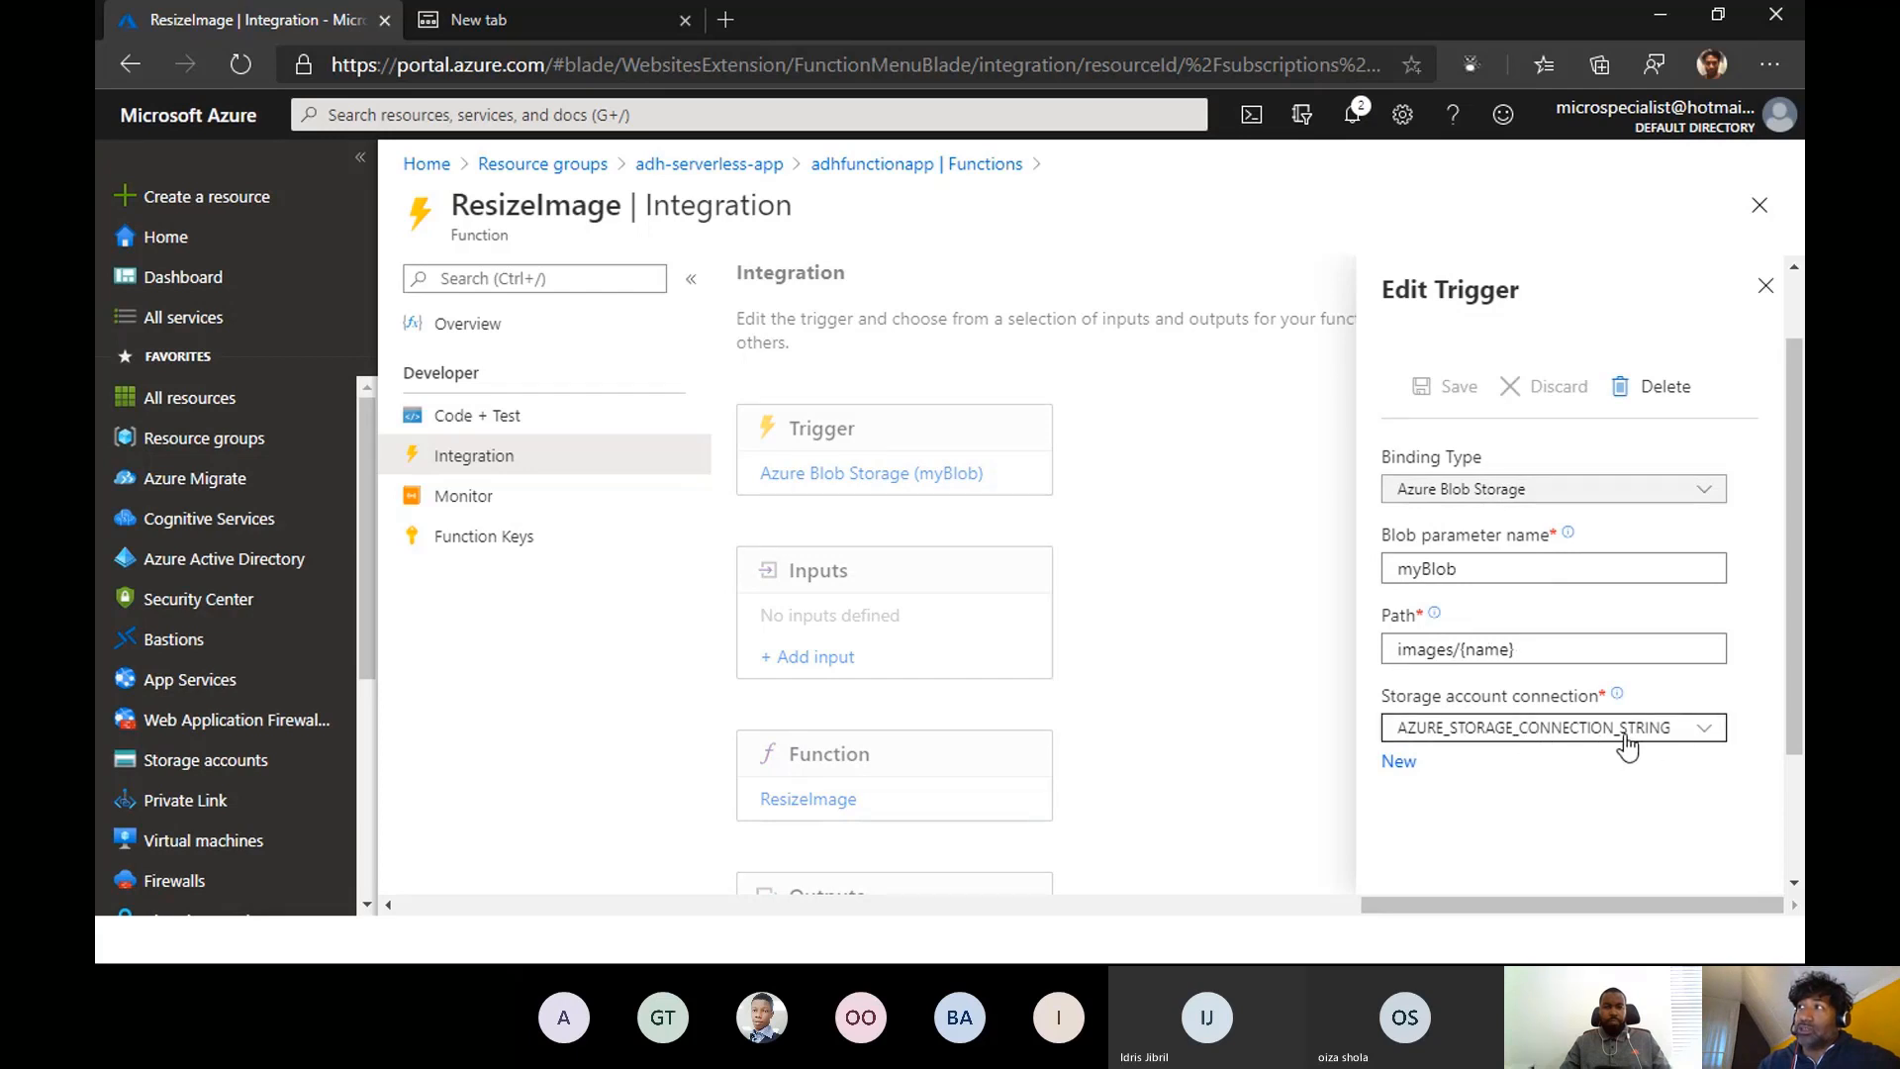
pyautogui.moveTo(1618, 696)
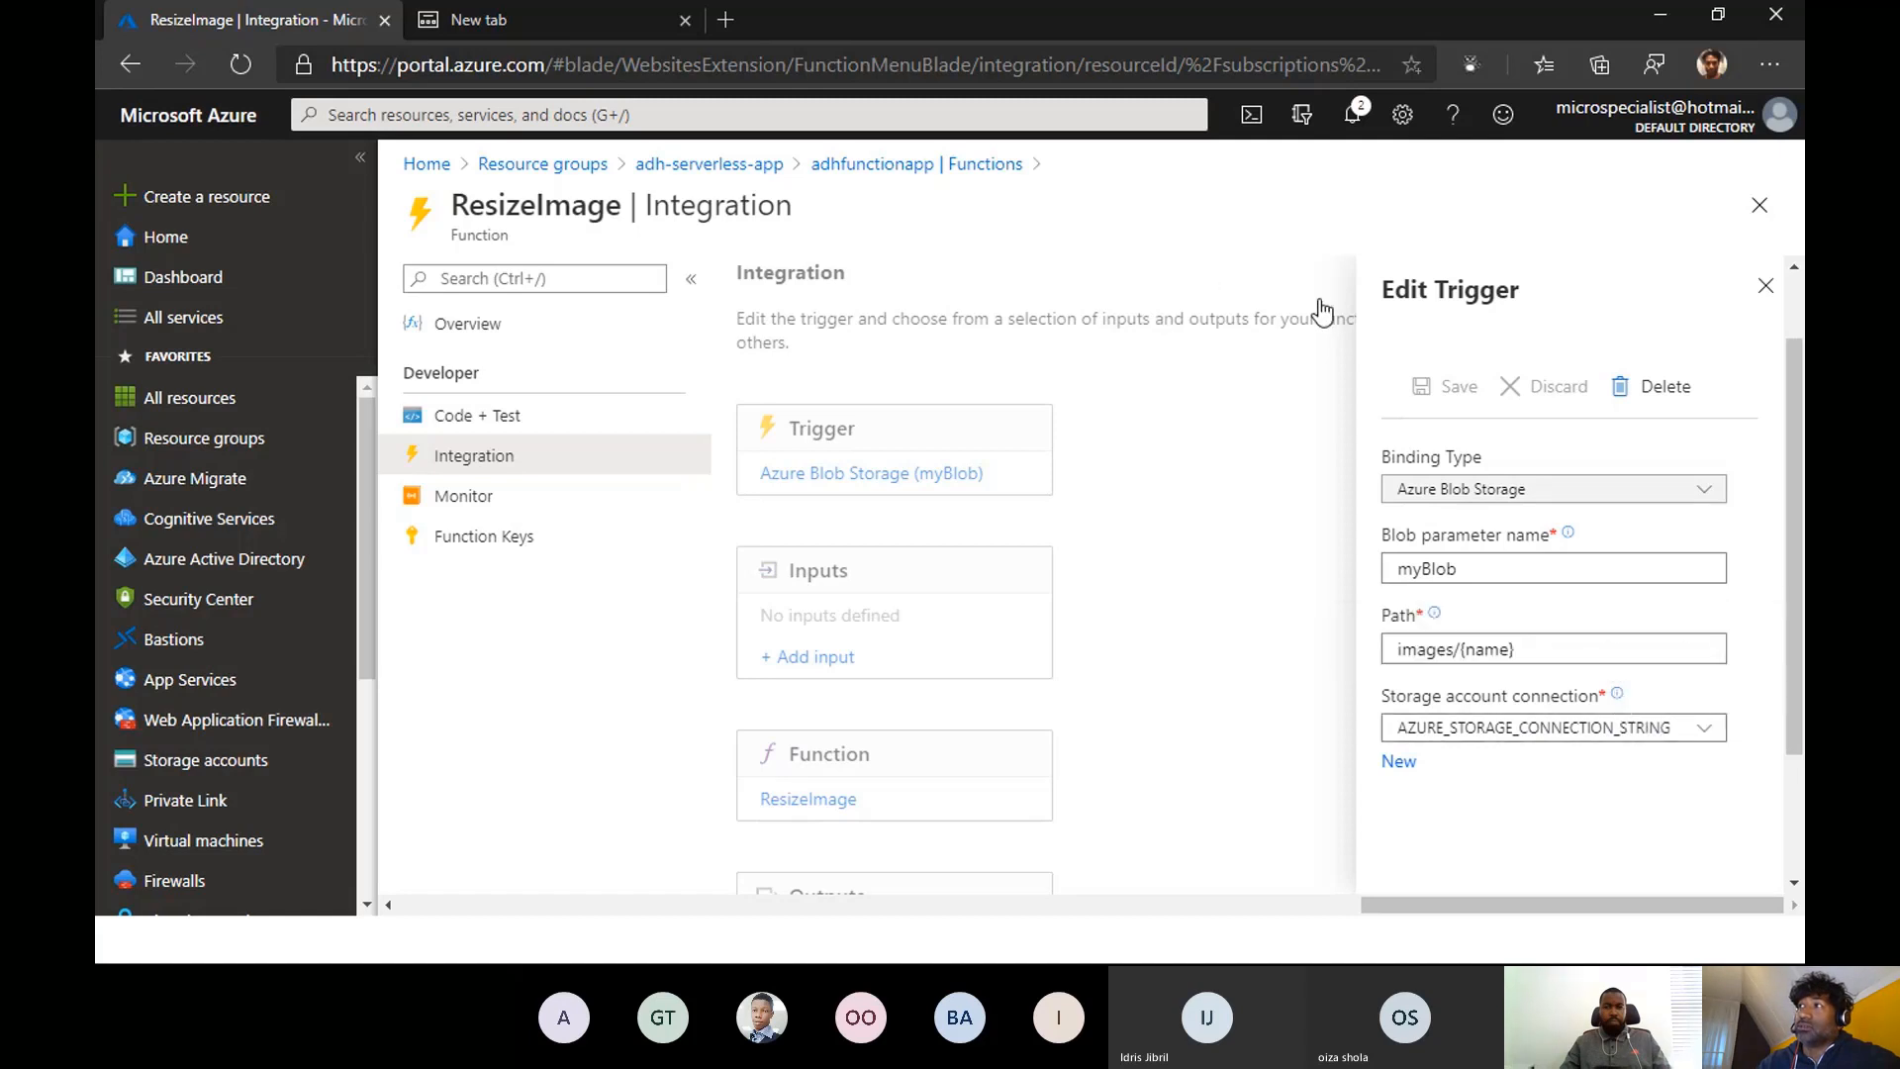
pyautogui.click(1765, 286)
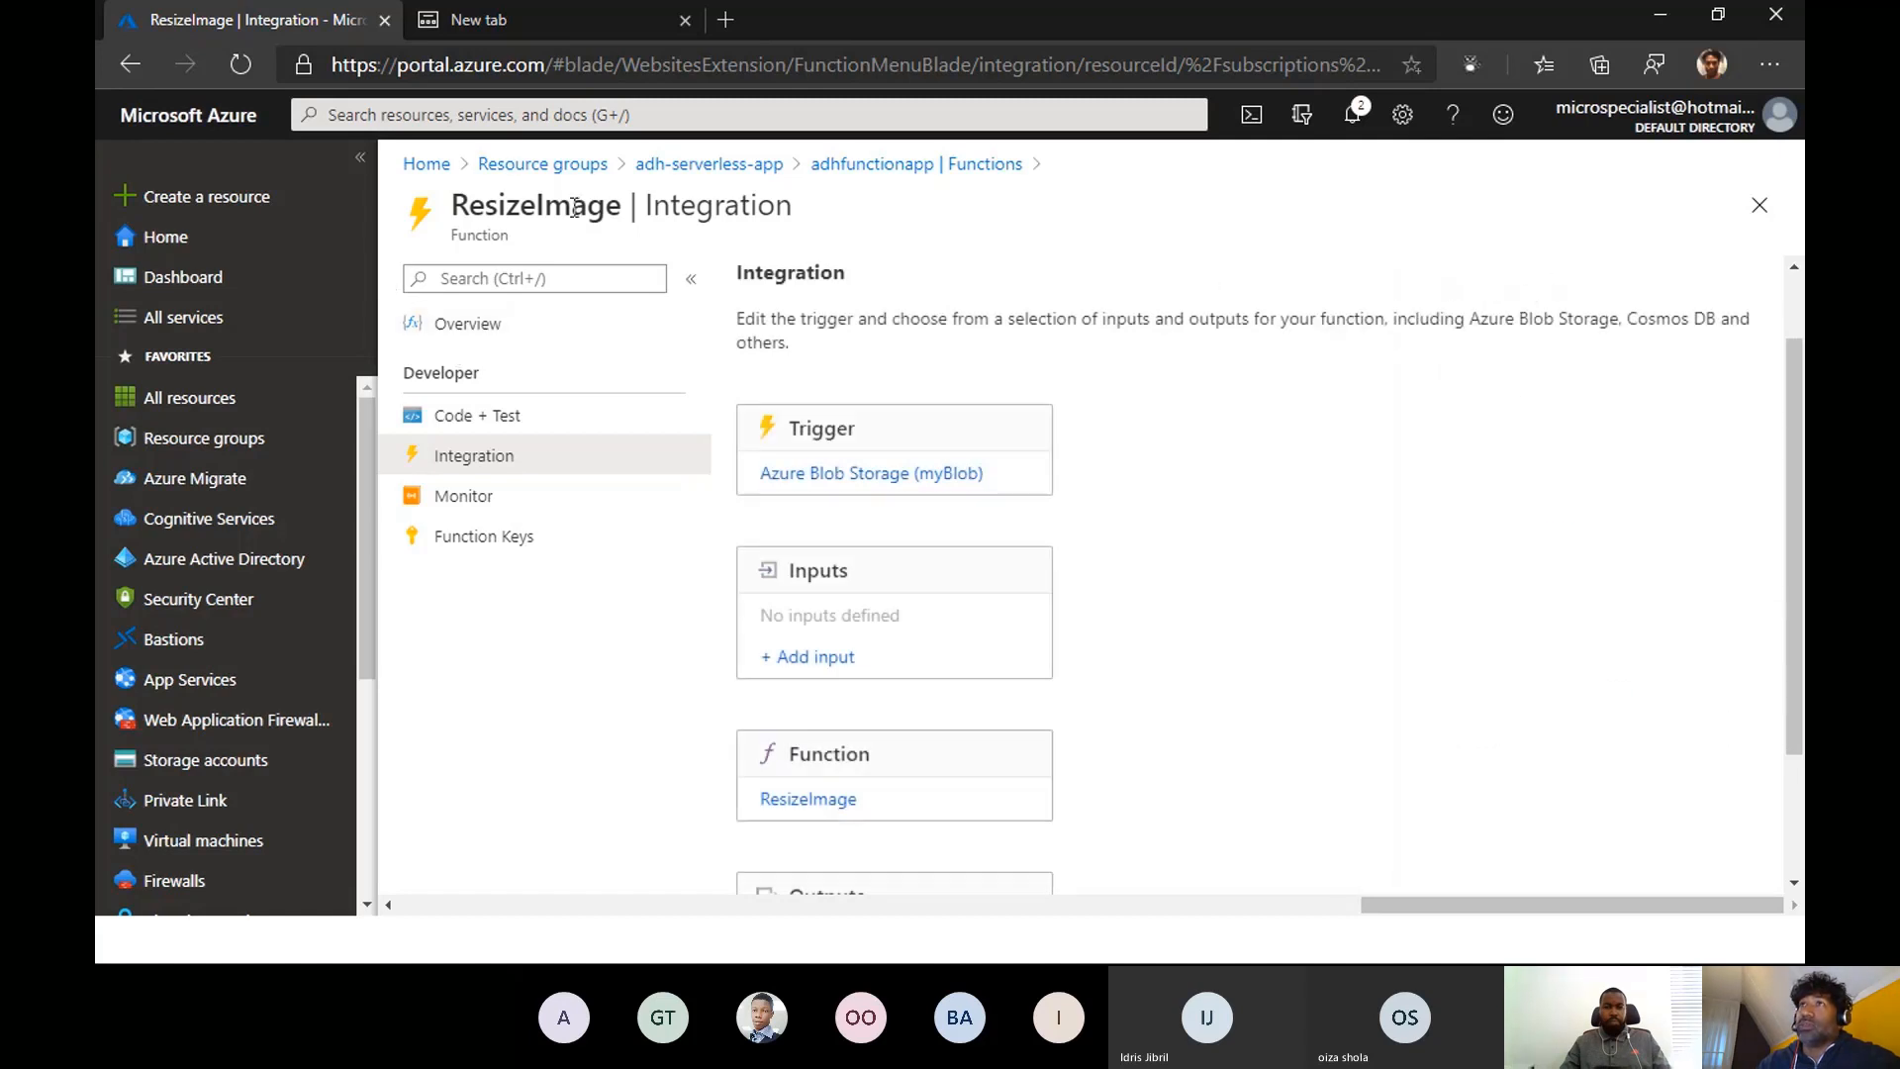
# - Open the GetUploadUrl function from adhfunctionapp's function list and examine its integration trigger, inputs and outputs
pyautogui.click(904, 166)
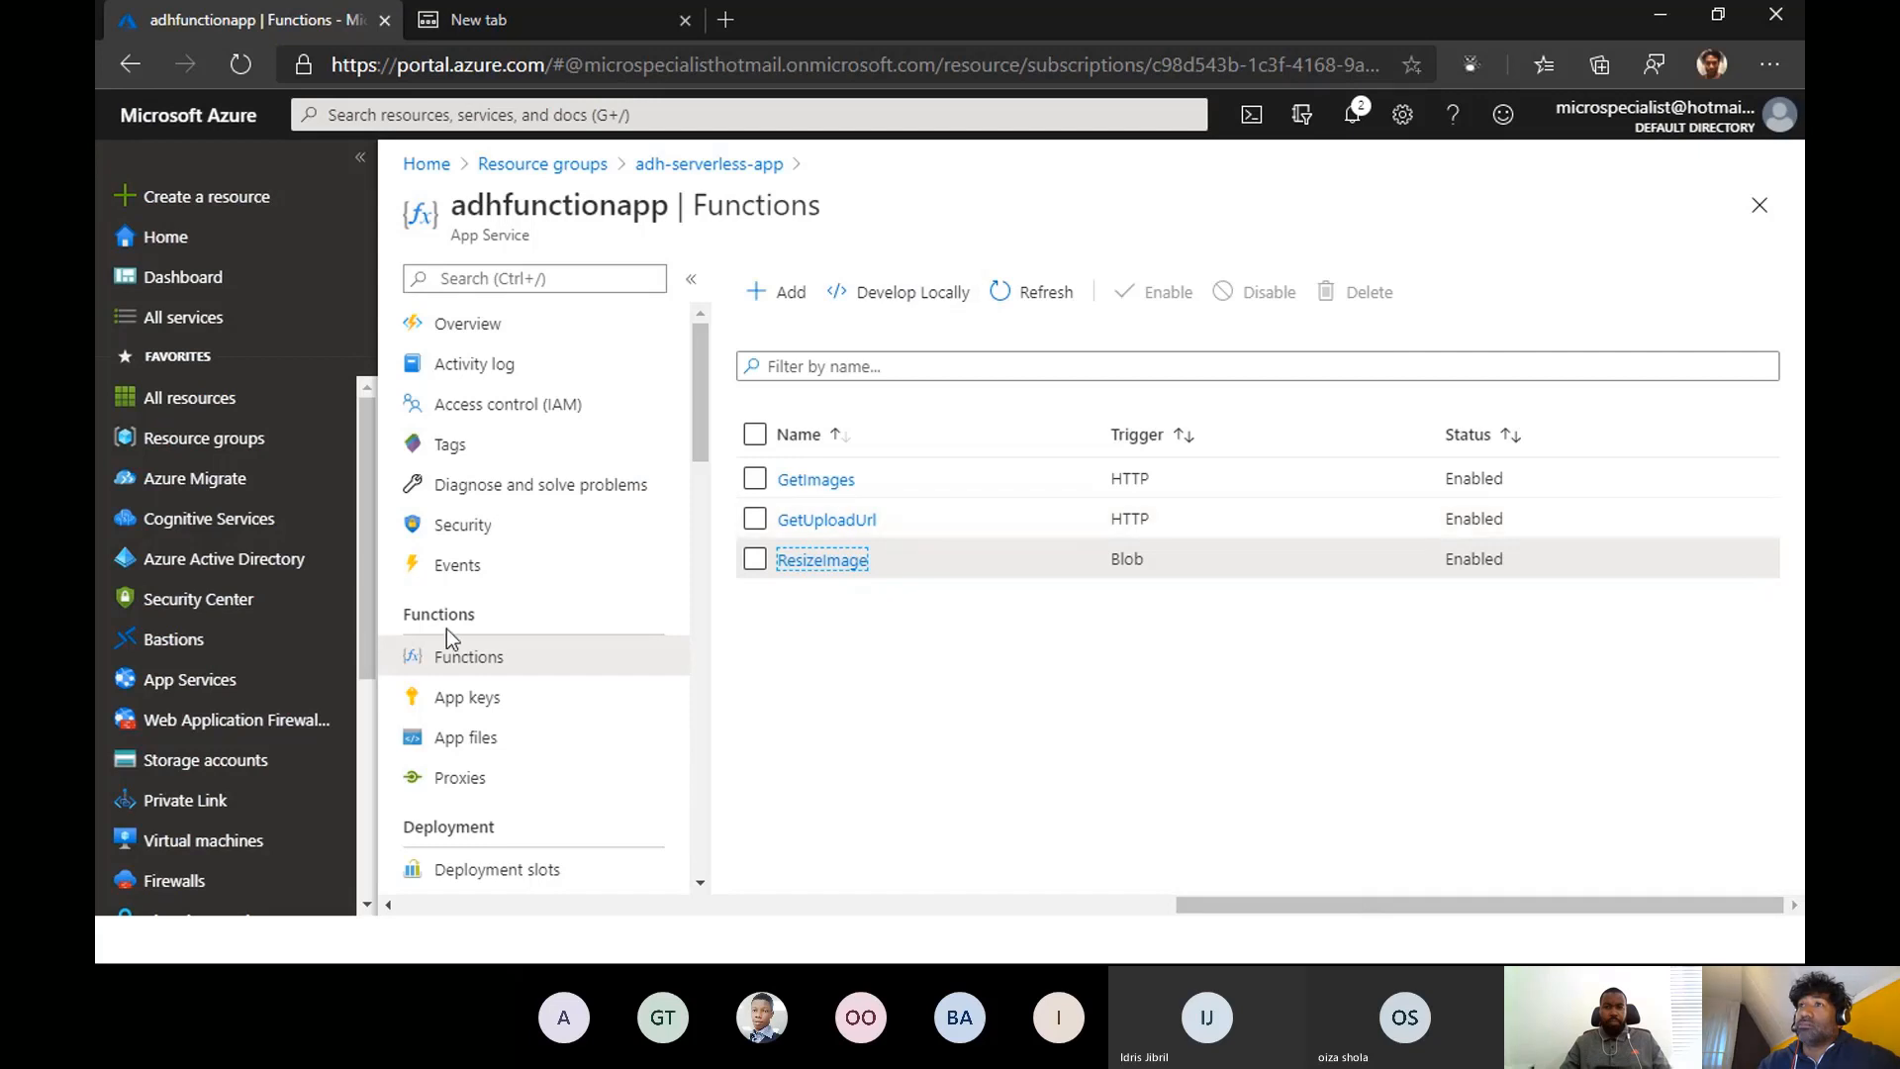
pyautogui.click(809, 519)
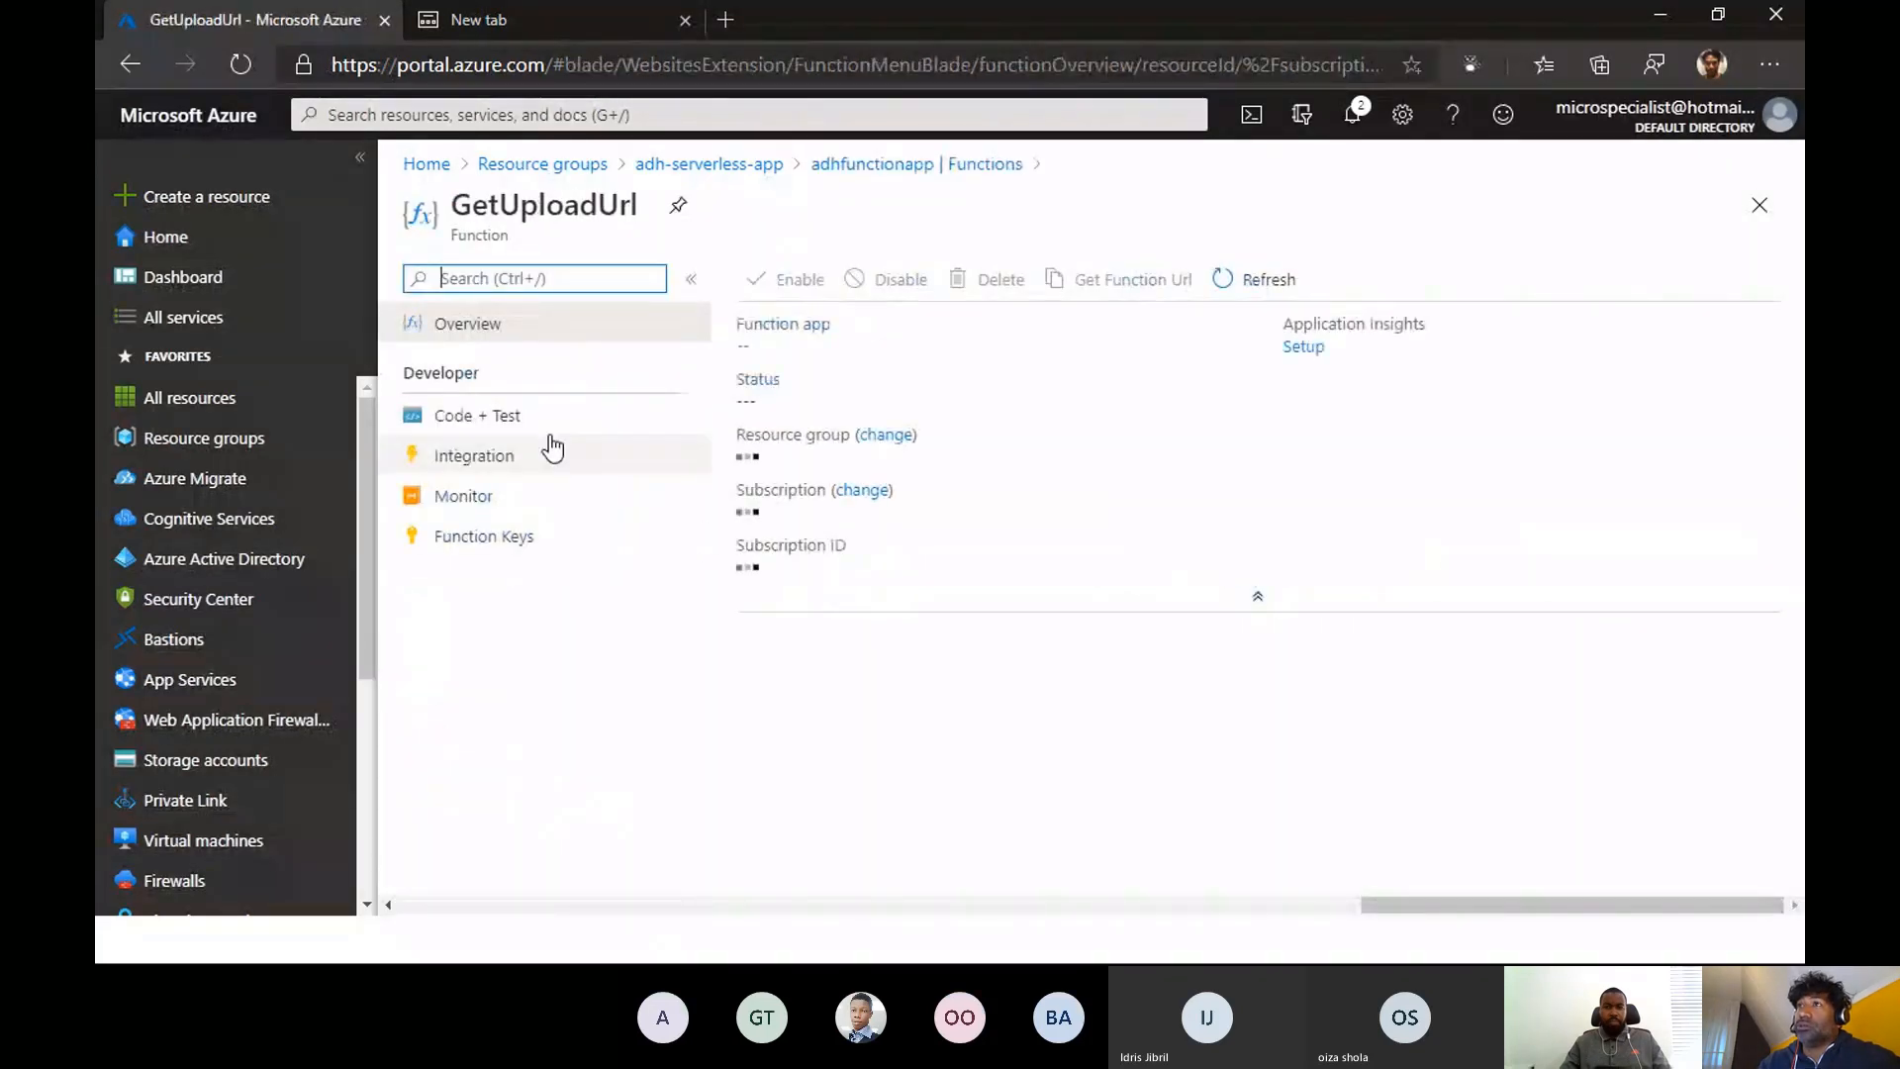
pyautogui.click(552, 447)
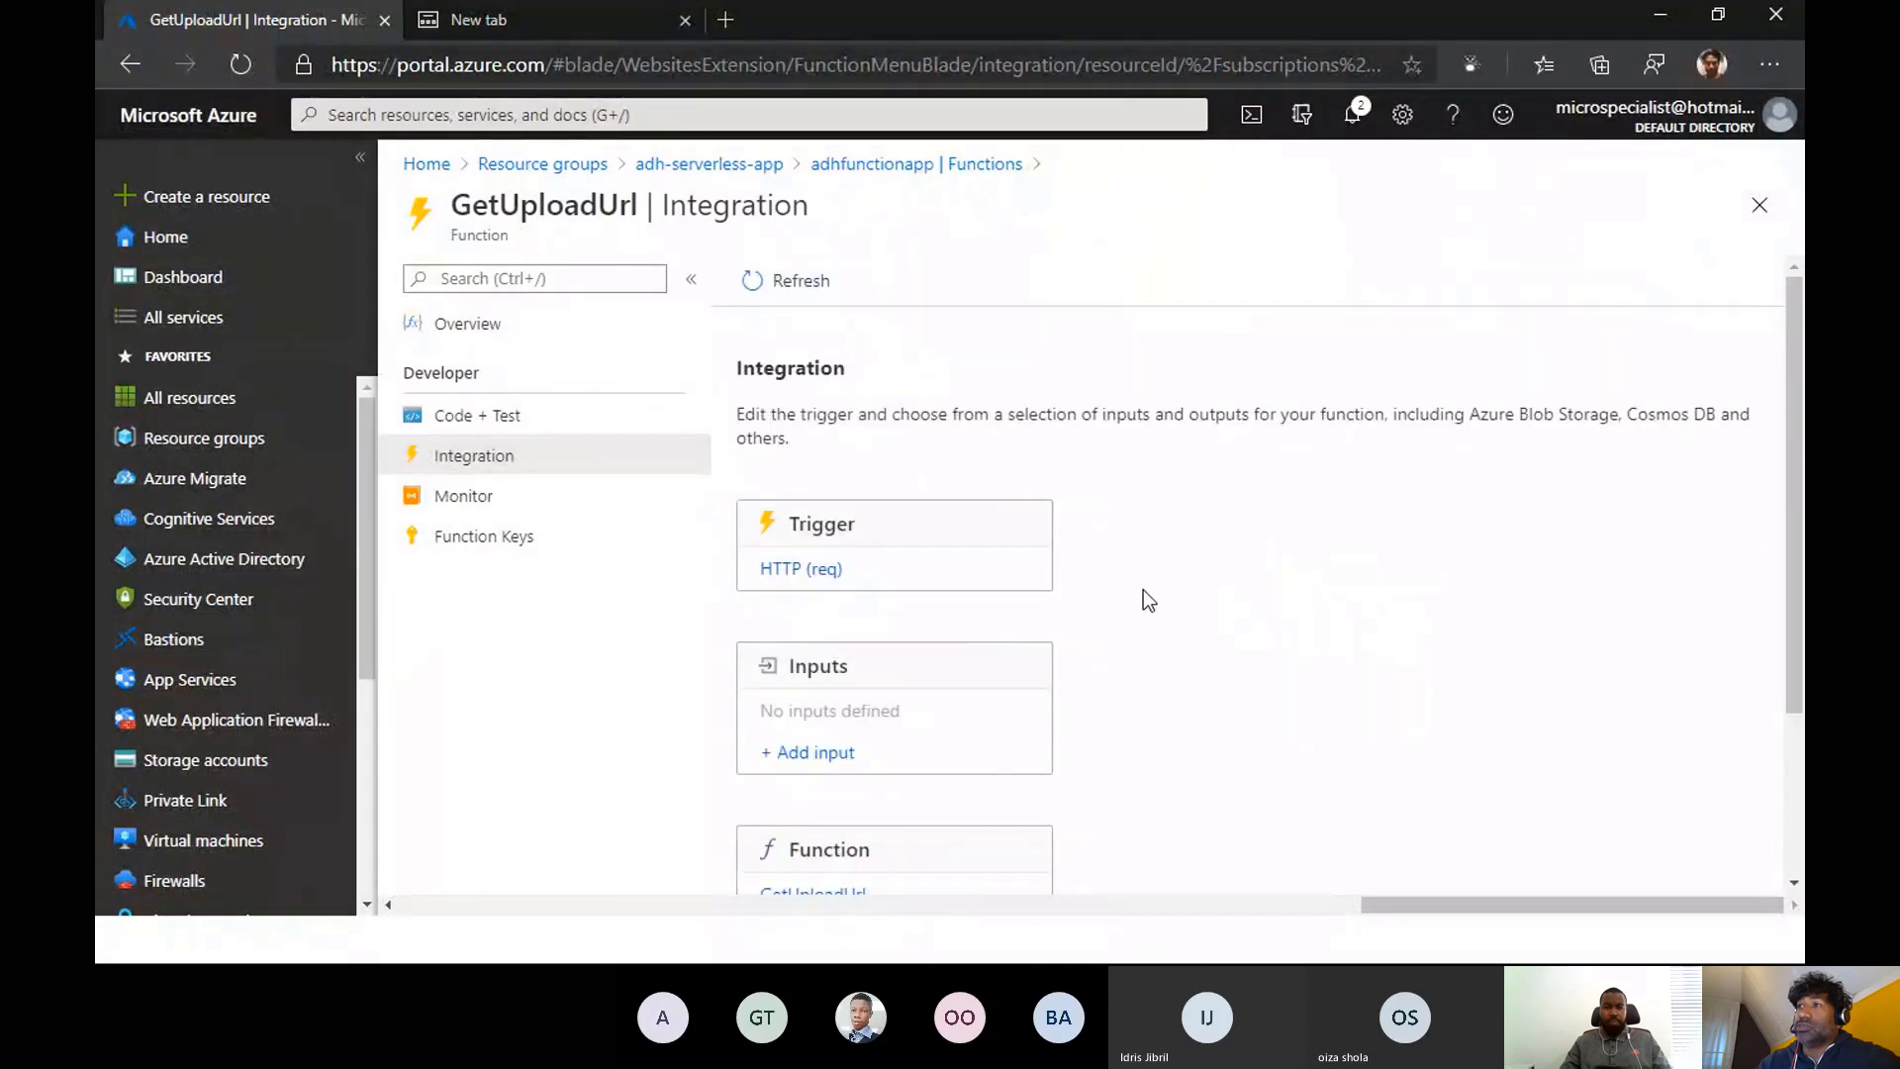
pyautogui.scroll(-3, 1143, 590)
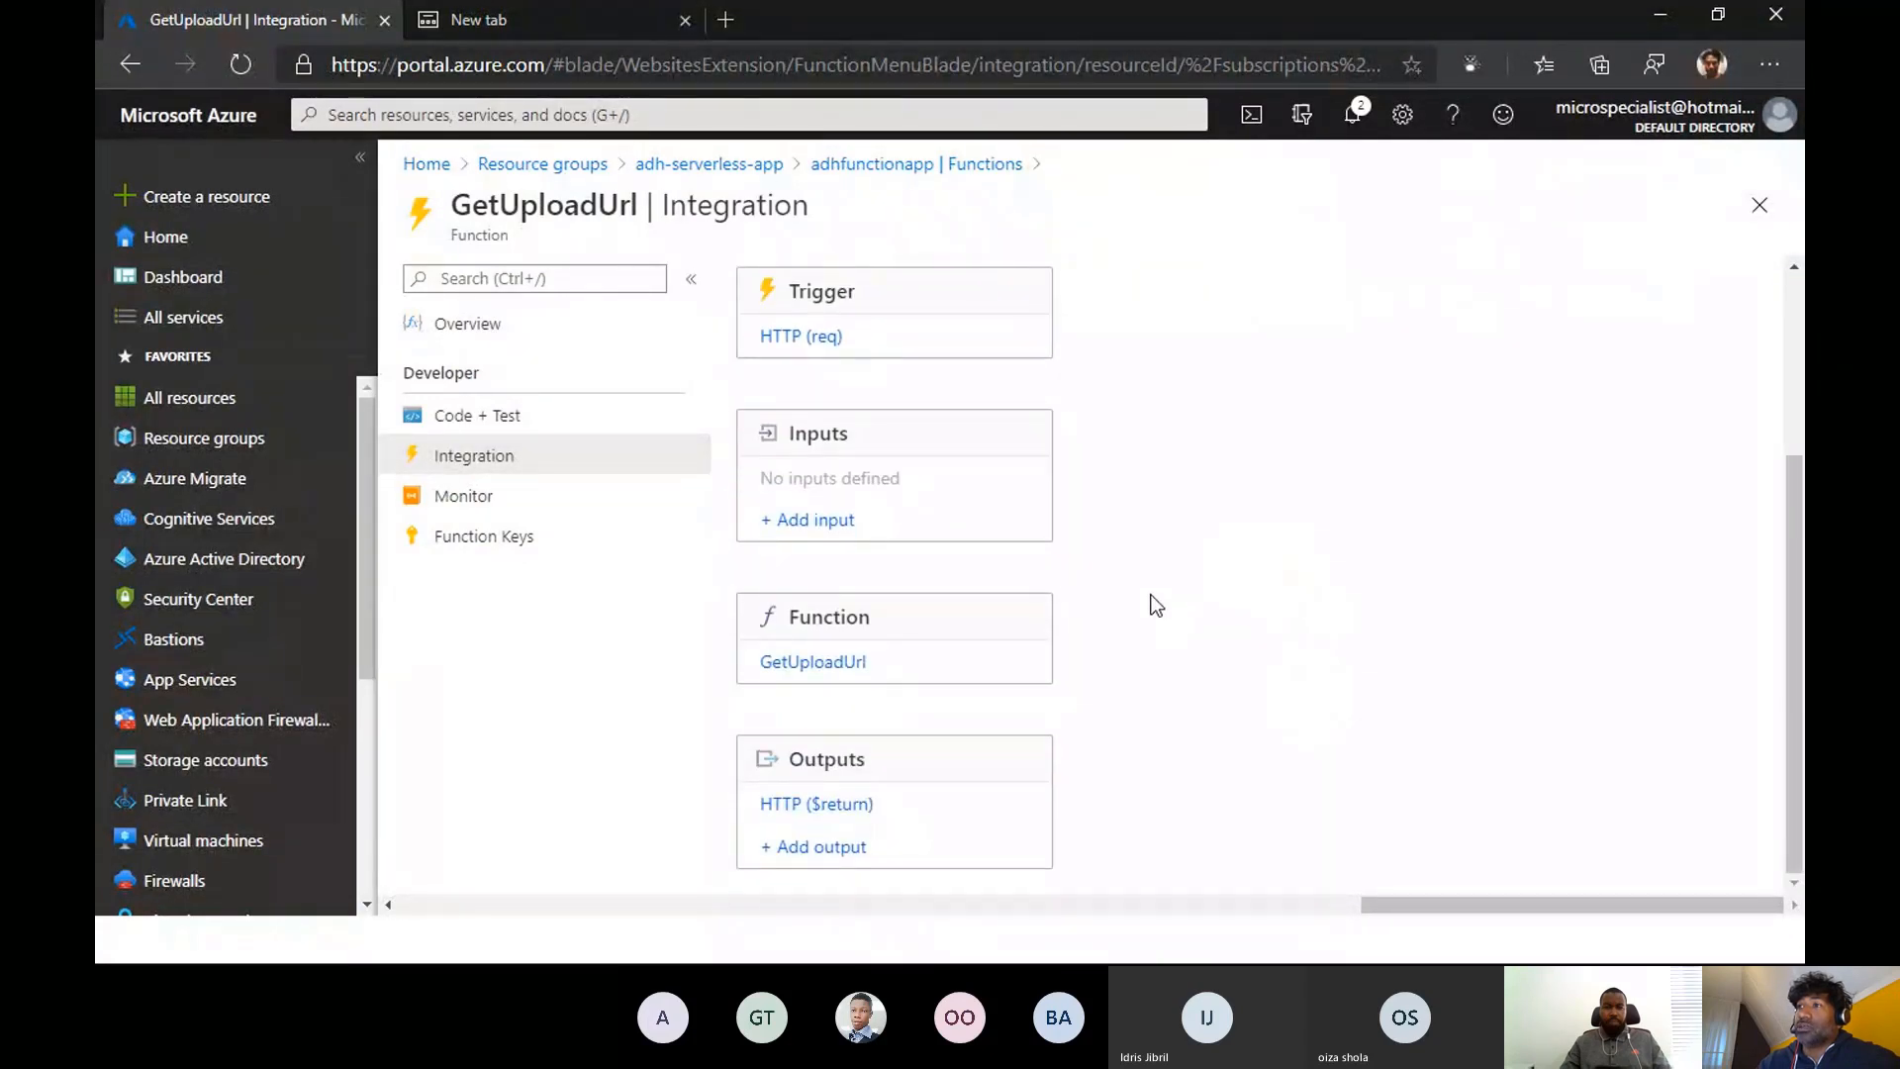
pyautogui.scroll(3, 1156, 604)
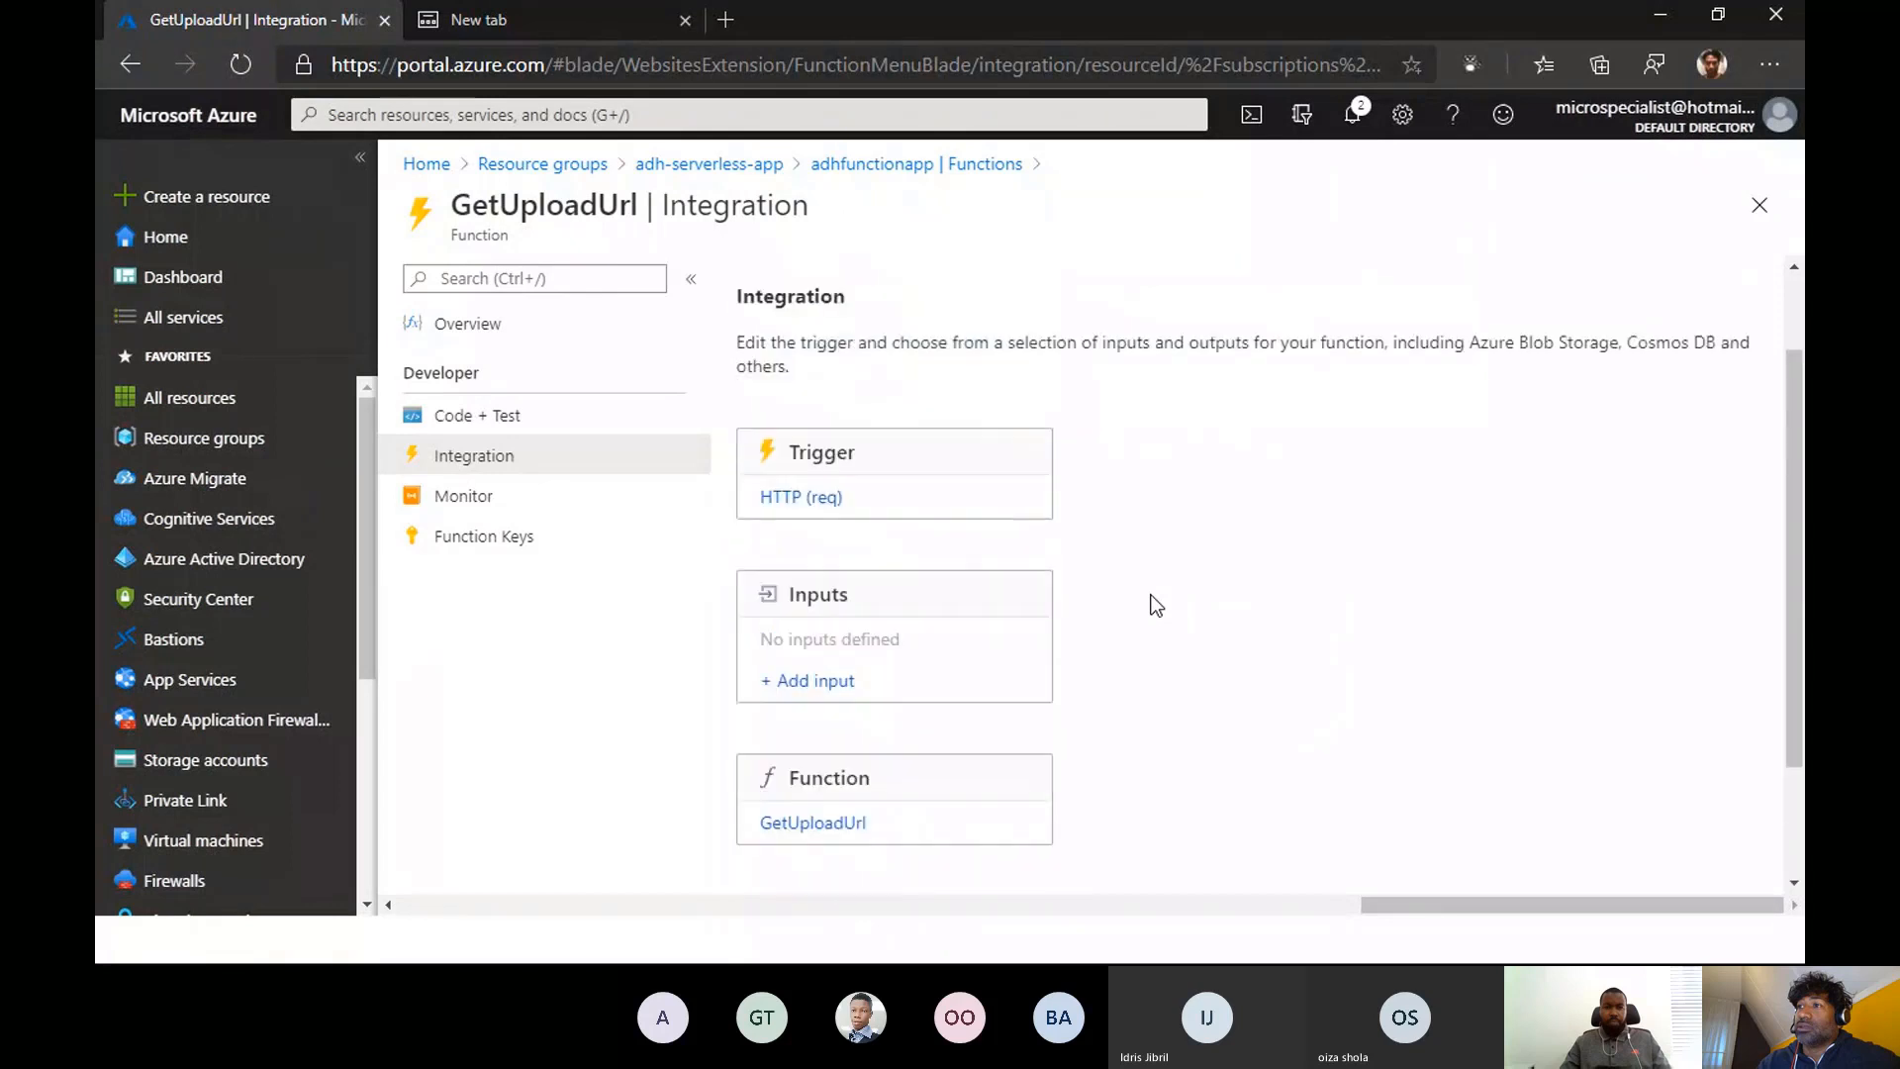
# - Read through the run.csx code of the GetUploadUrl function
pyautogui.click(453, 421)
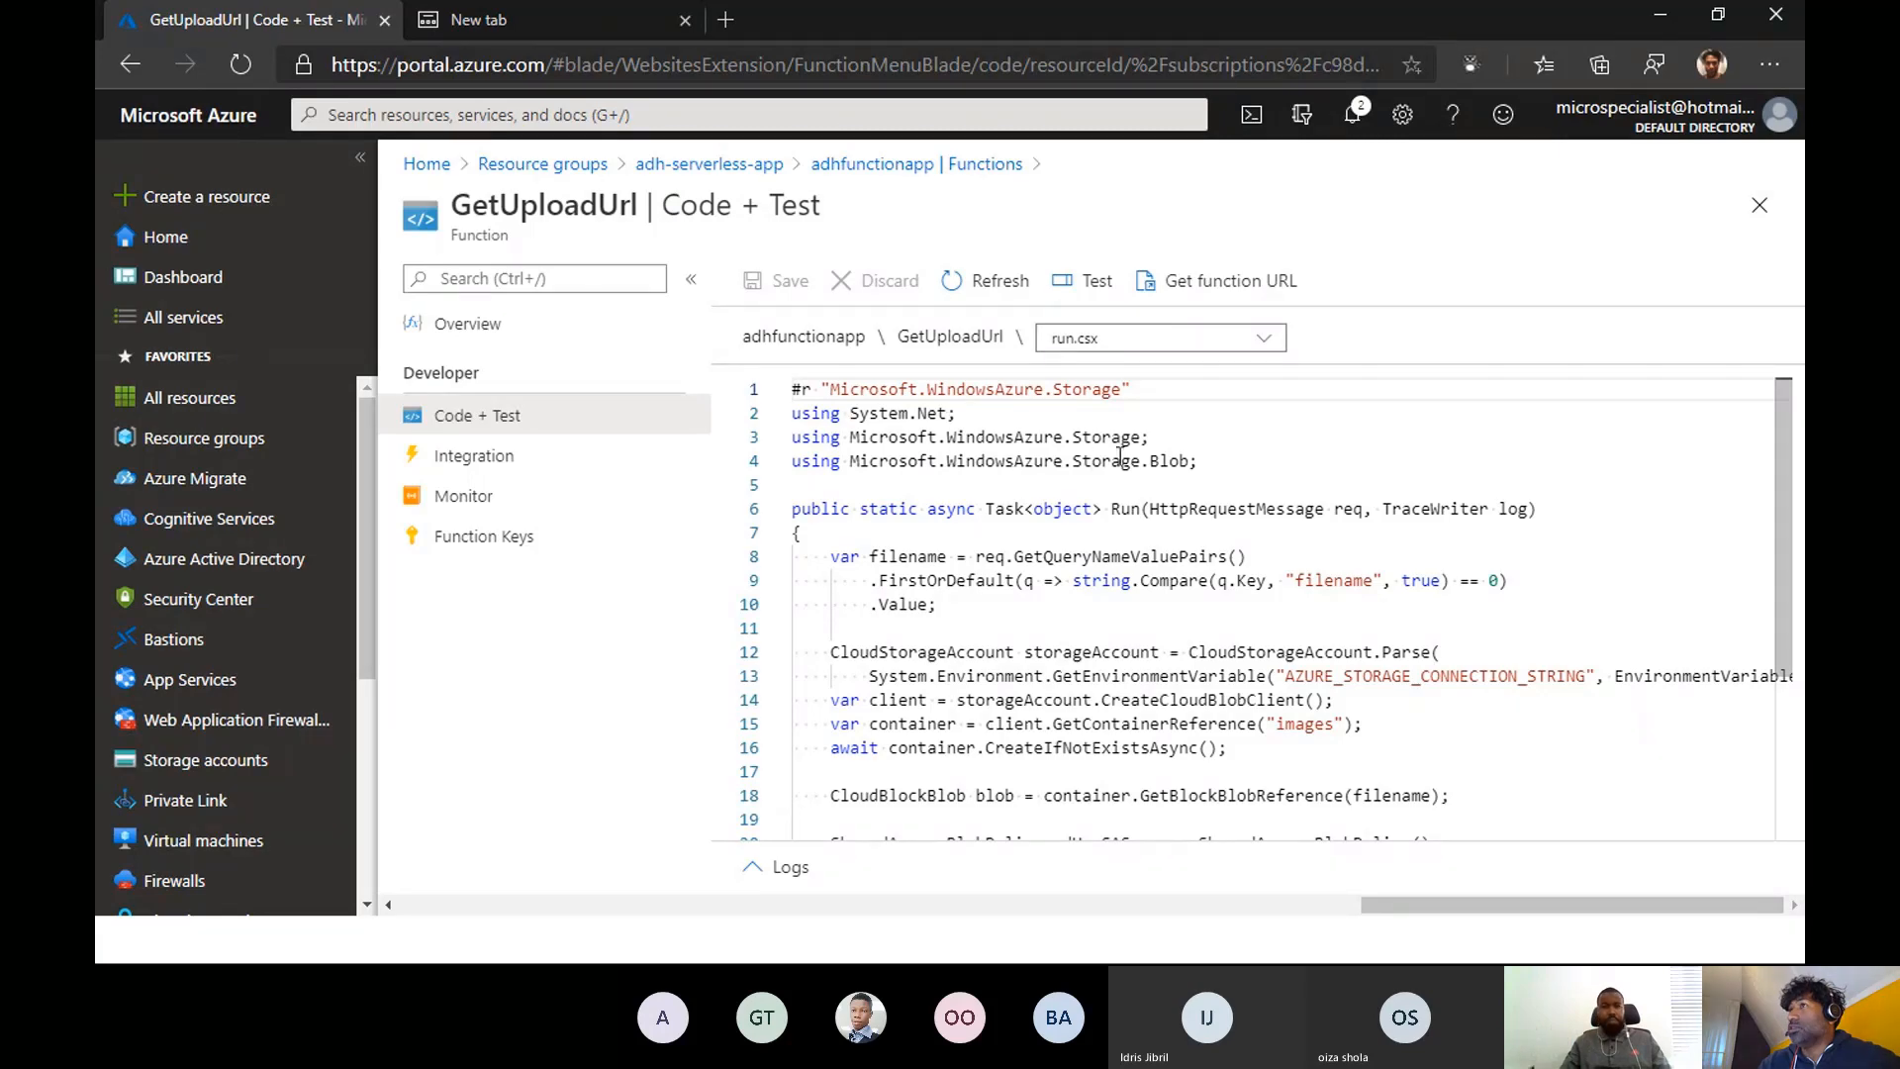
pyautogui.scroll(-3, 1187, 512)
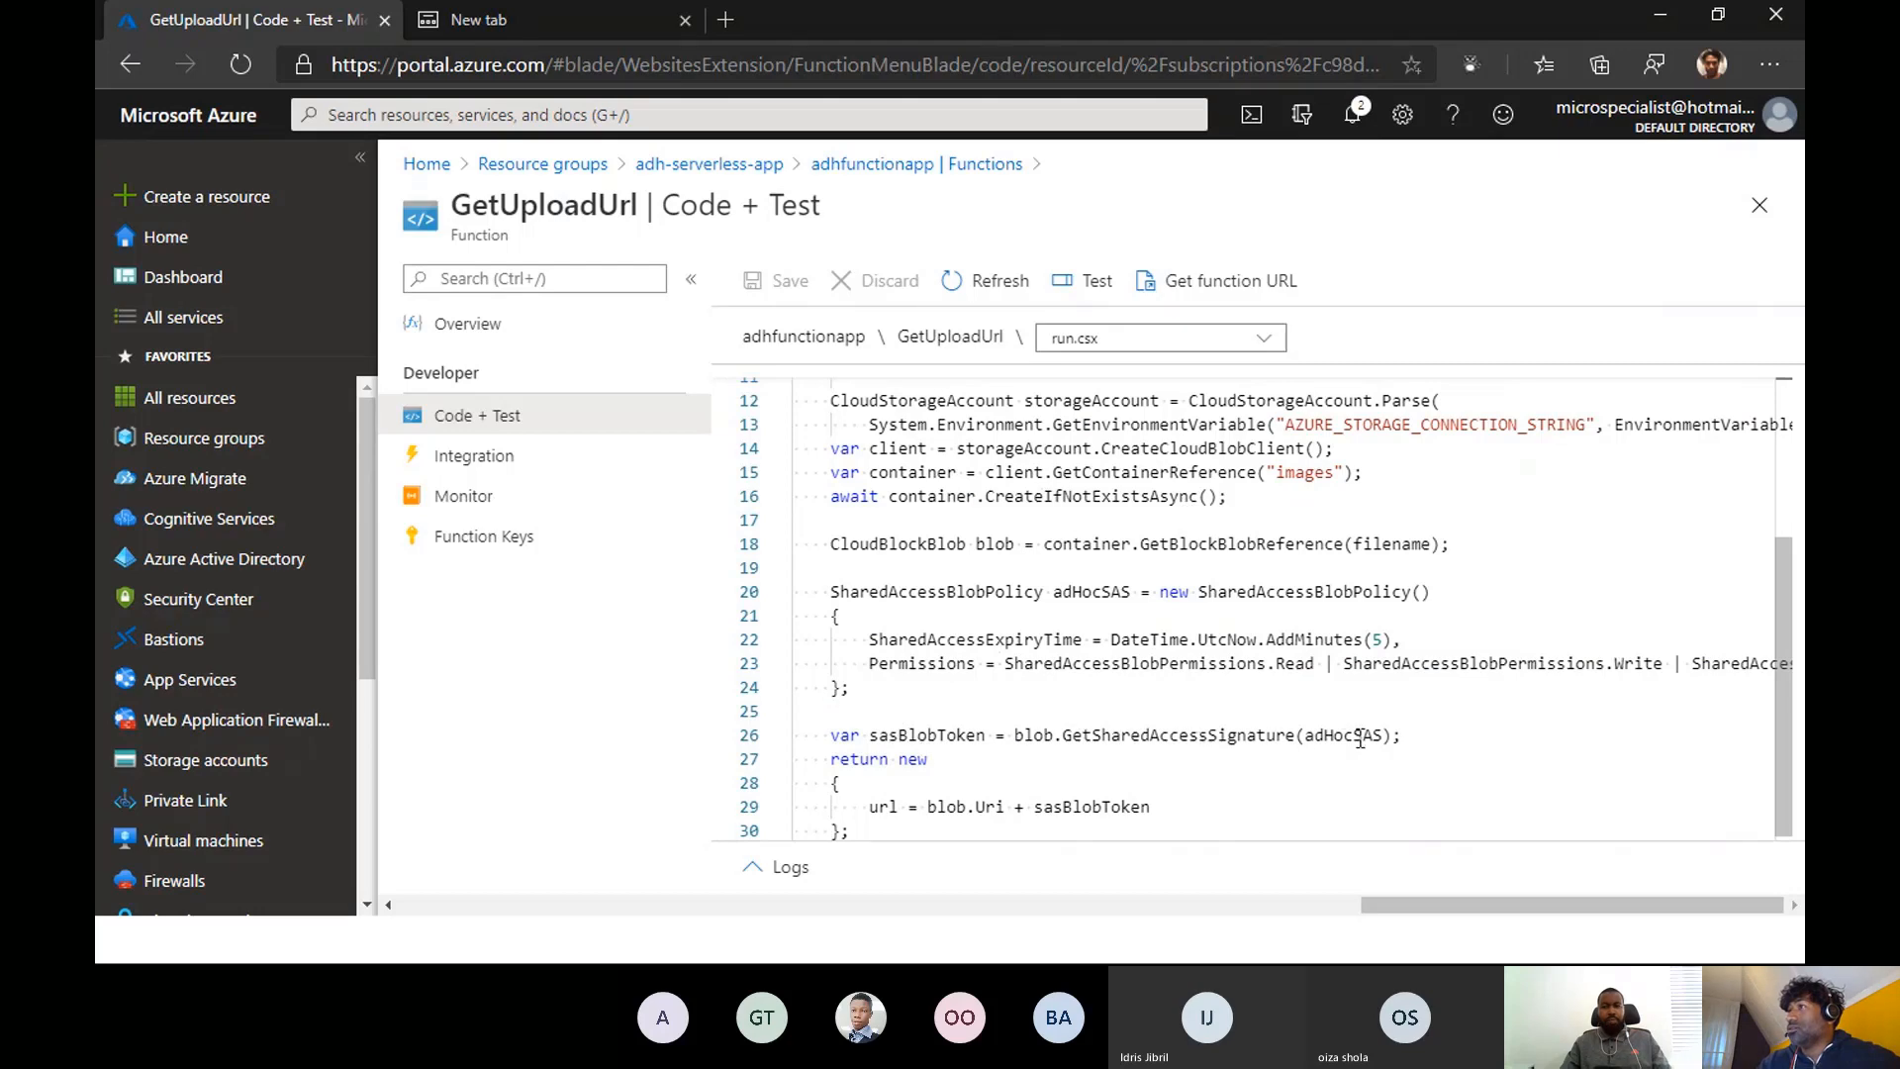
pyautogui.scroll(-1, 1360, 741)
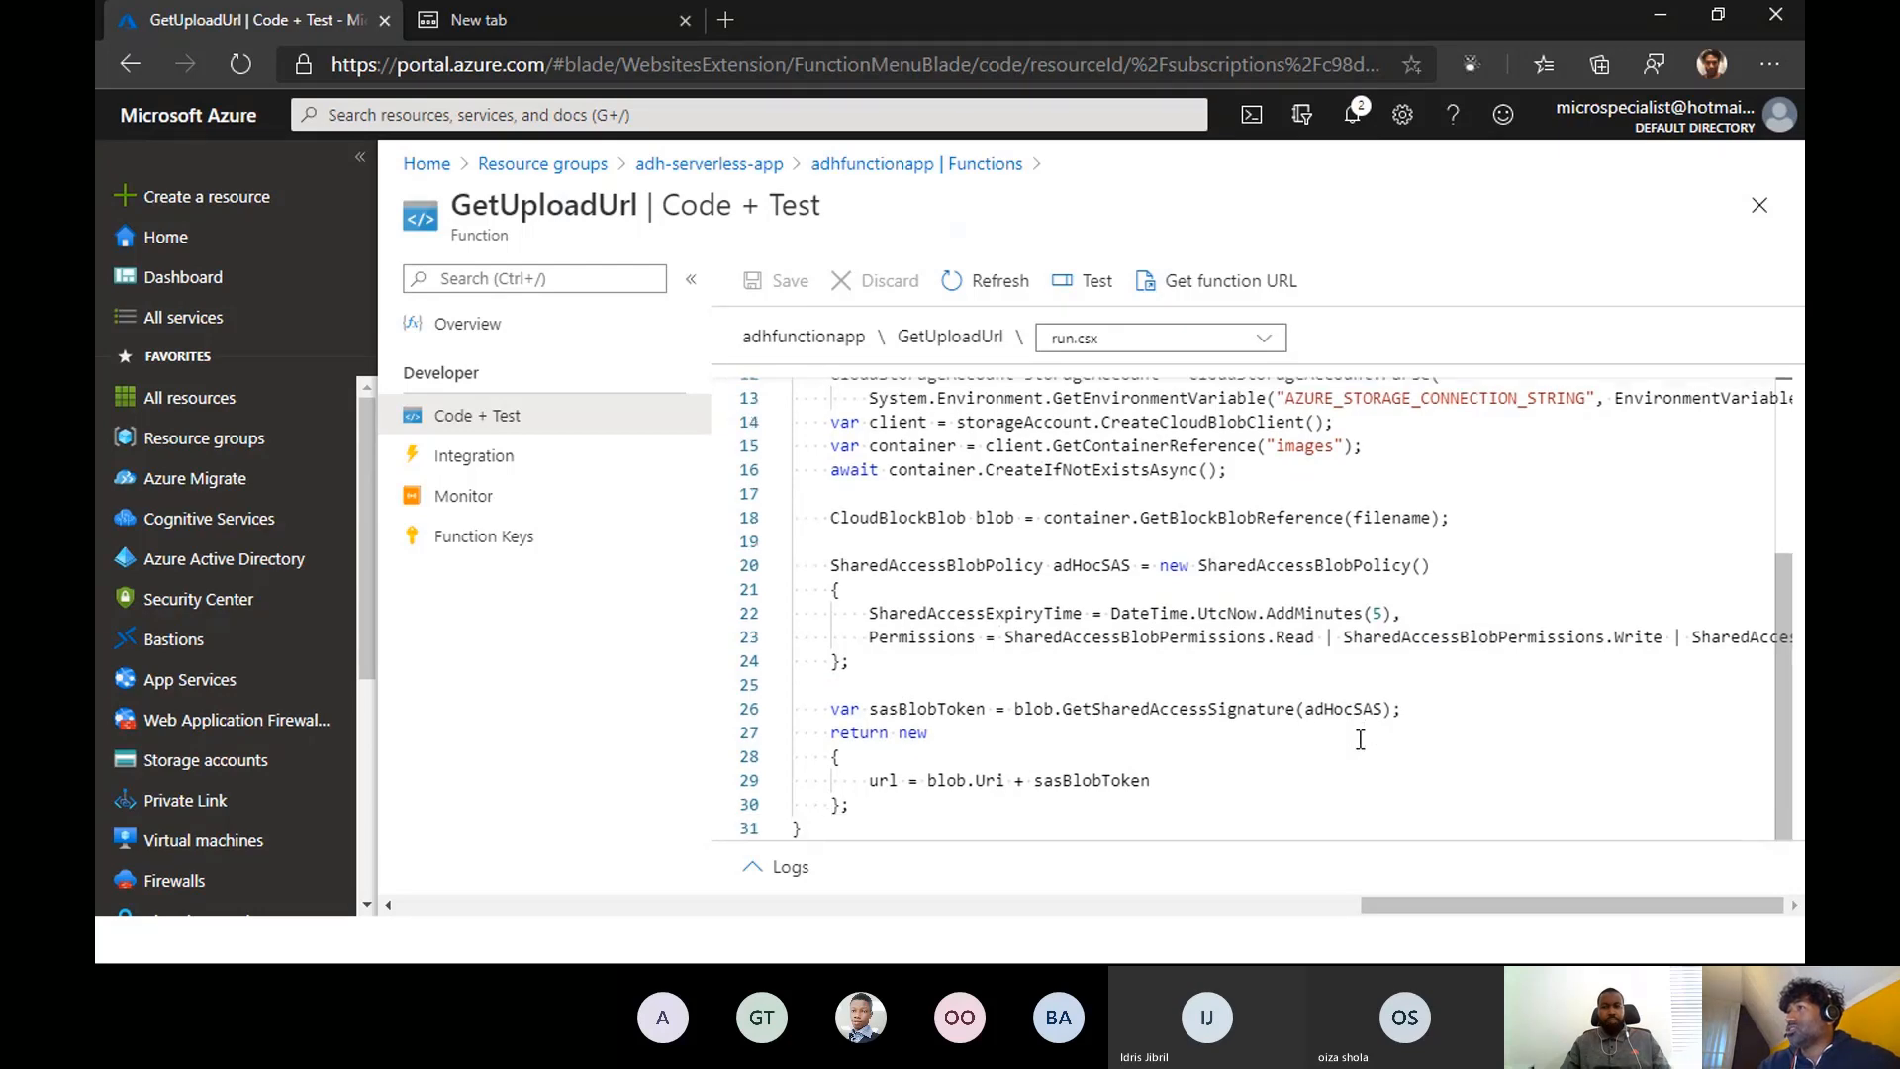
pyautogui.scroll(4, 1261, 758)
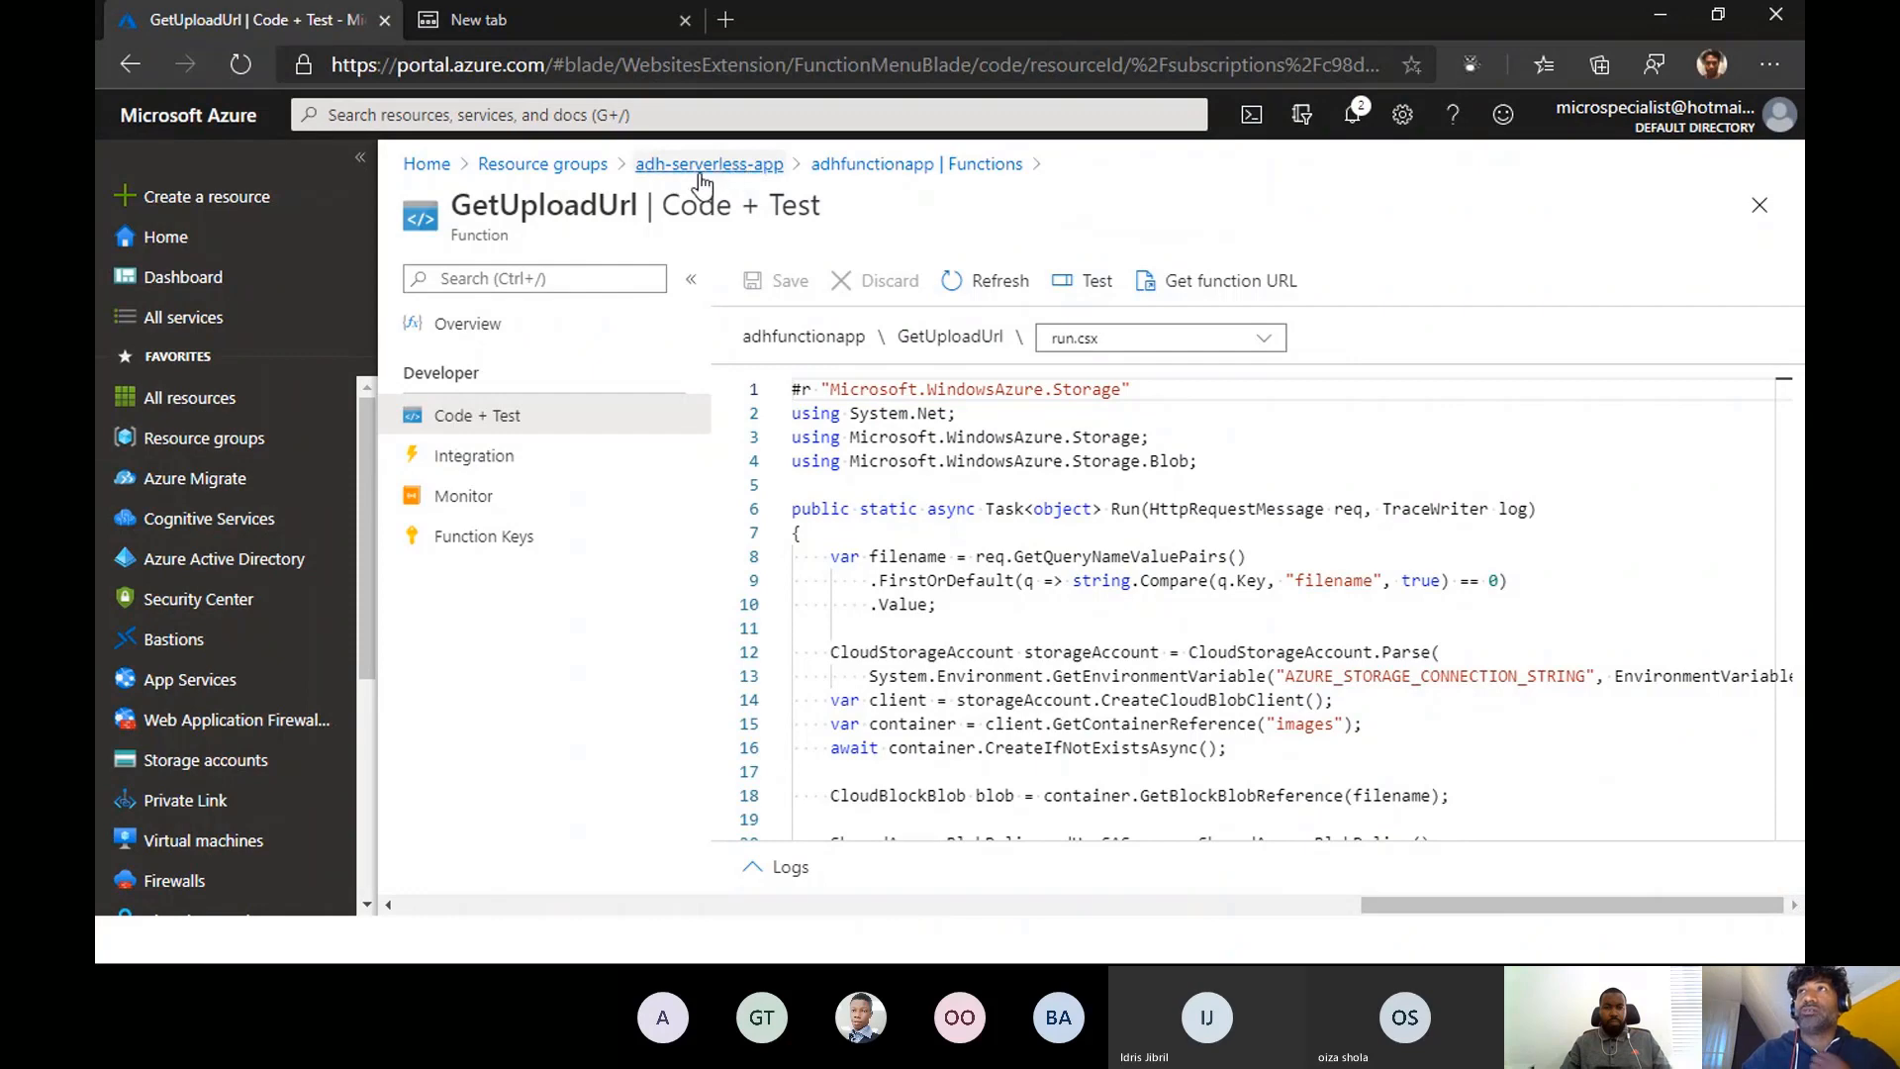
# - Switch from the Azure portal to the presentation's slide show
pyautogui.moveTo(371, 644); pyautogui.dragTo(374, 841)
pyautogui.click(387, 906)
pyautogui.click(385, 928)
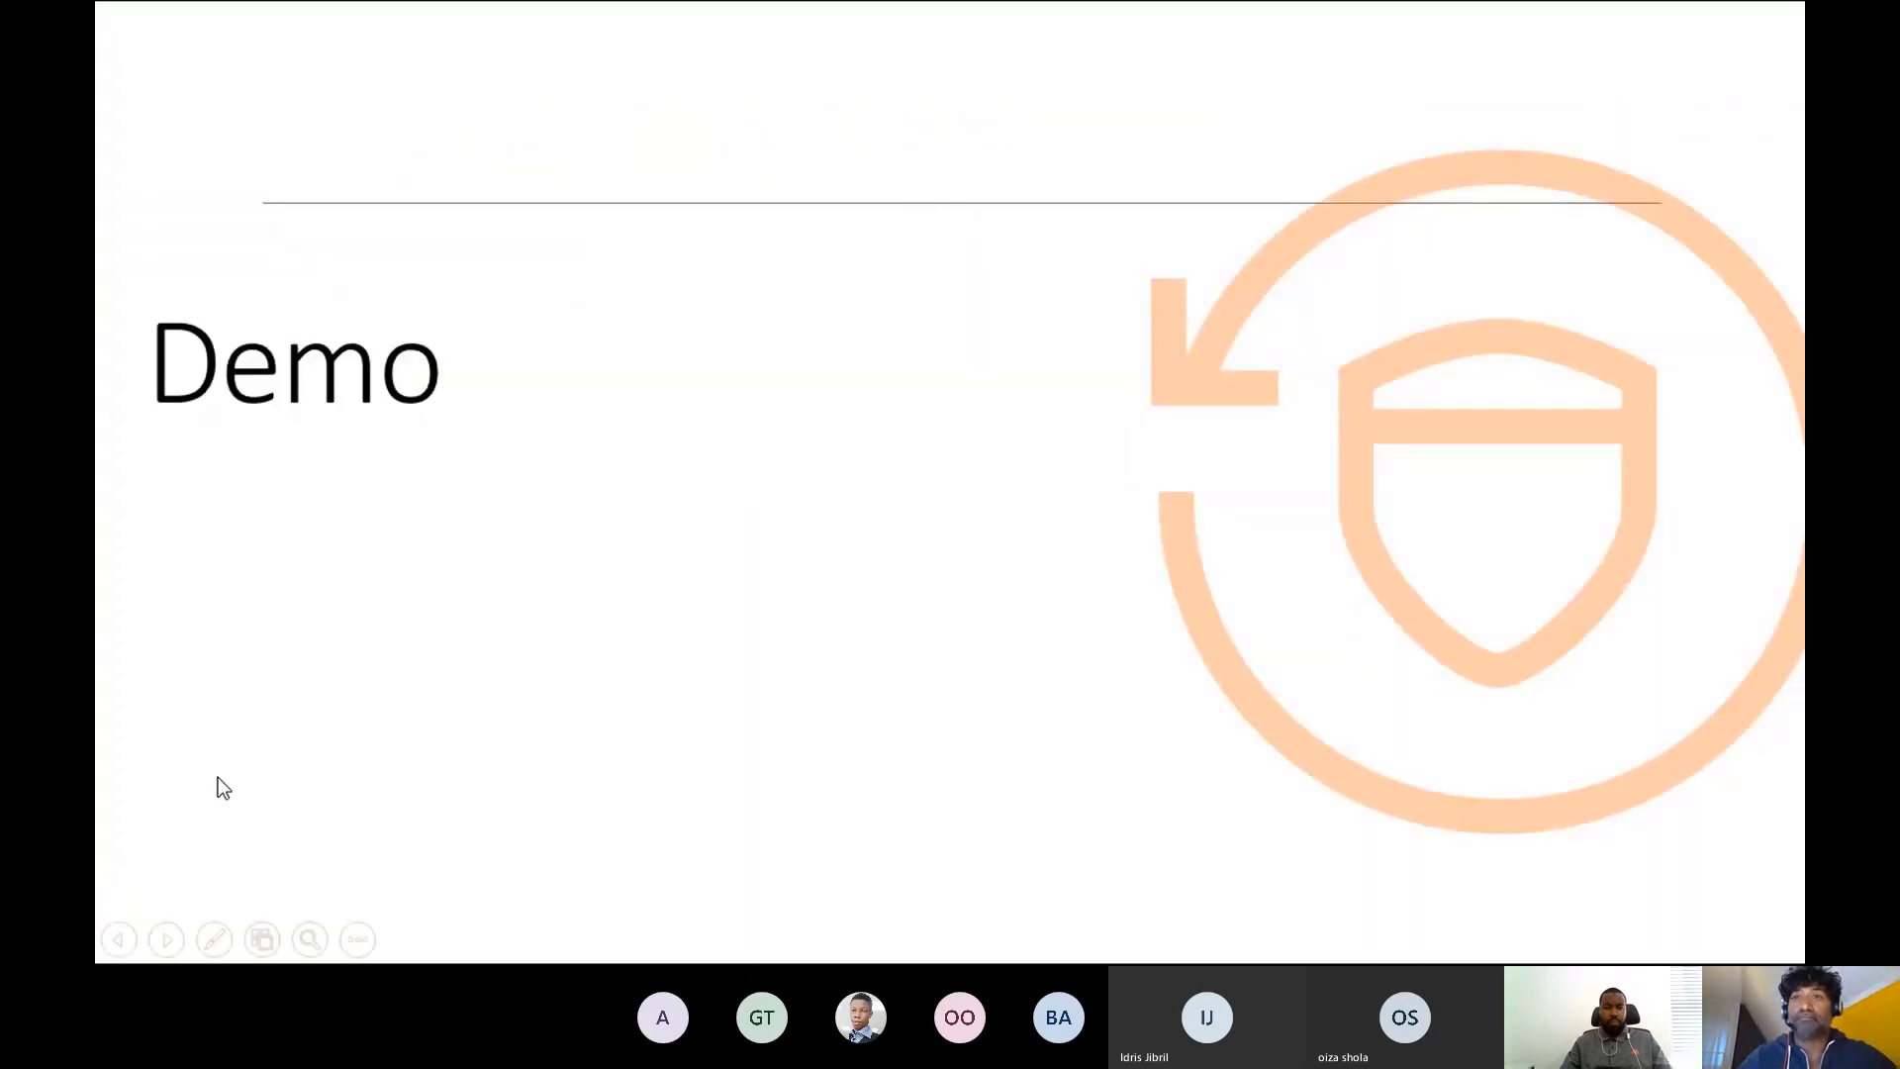
pyautogui.click(270, 721)
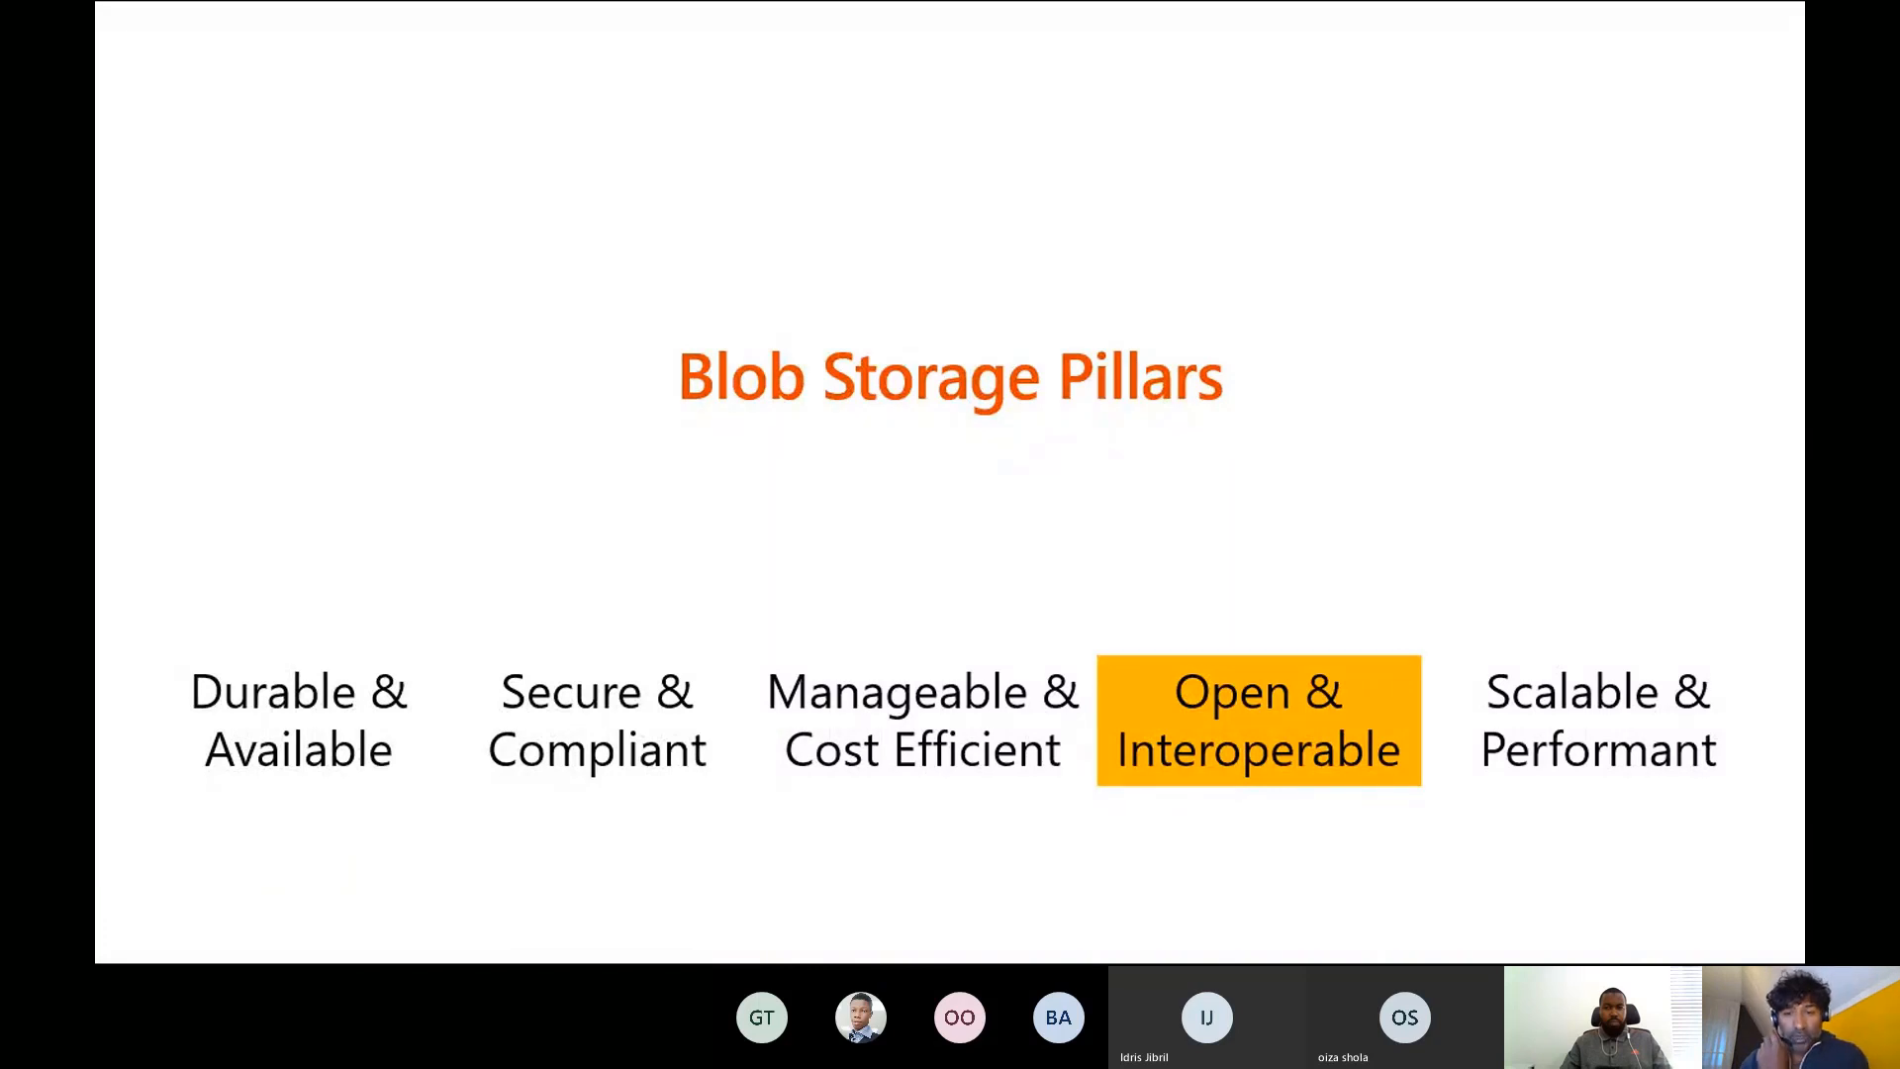
pyautogui.press('Right')
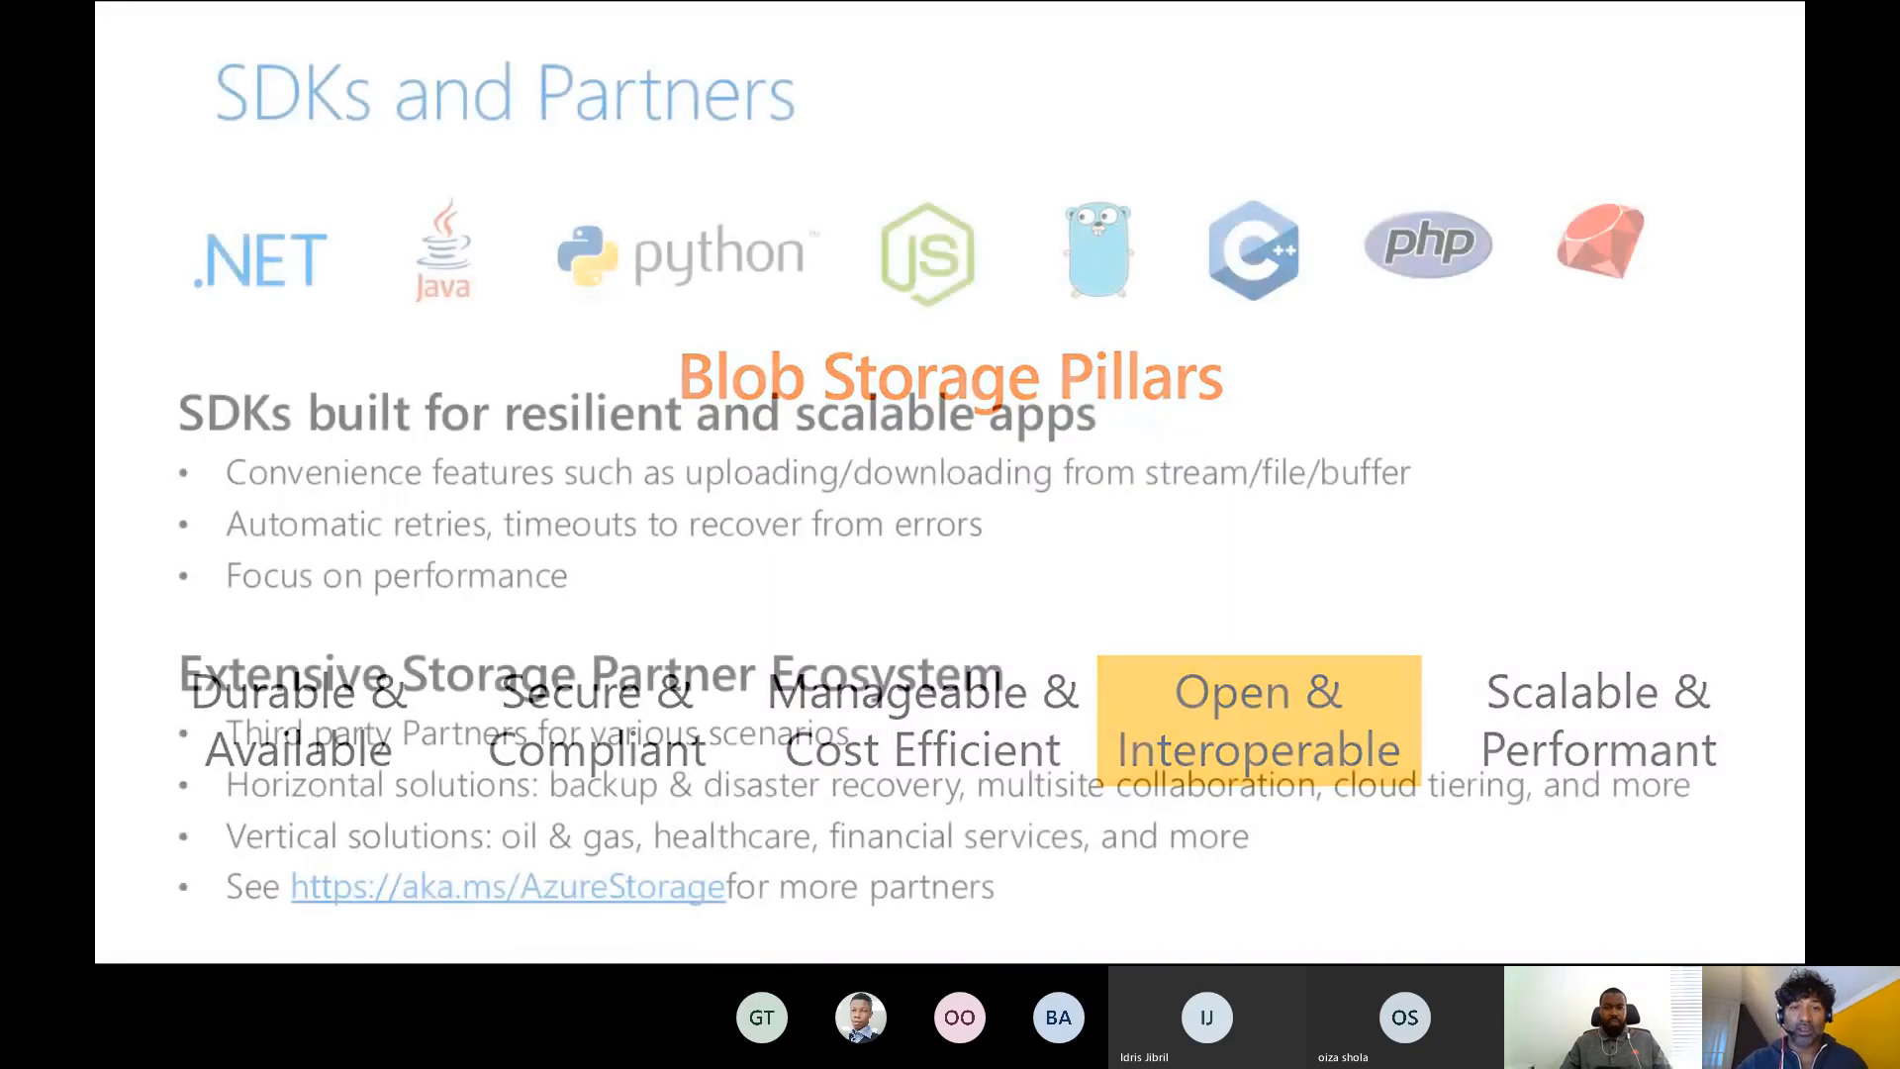